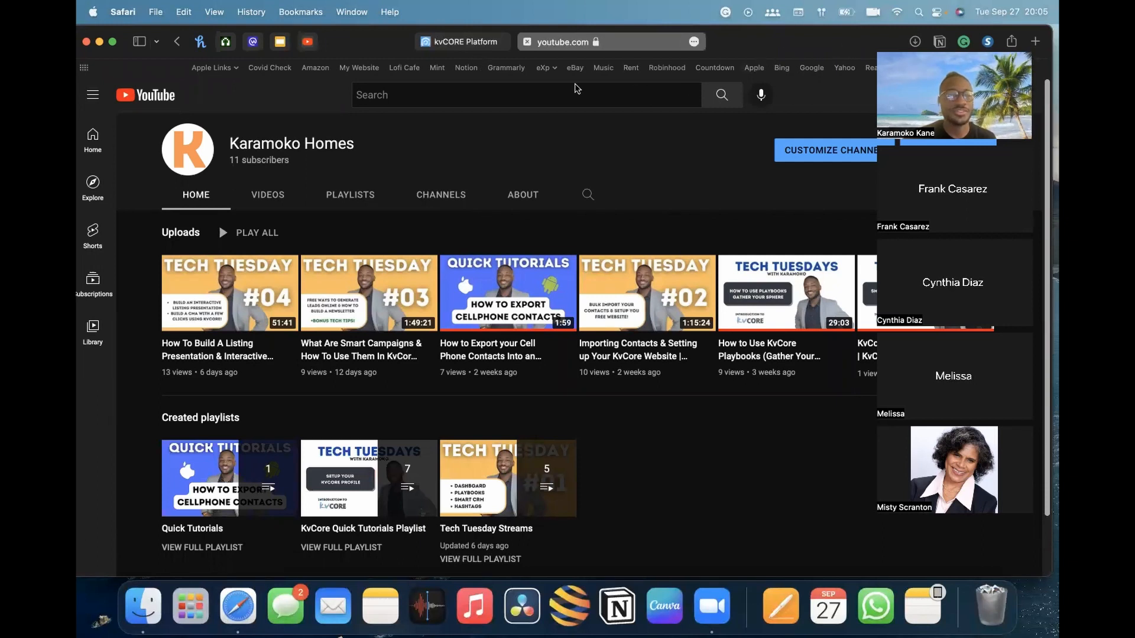
Switch to the kvCORE Lead Engine page and scroll through its overview
left_click(478, 39)
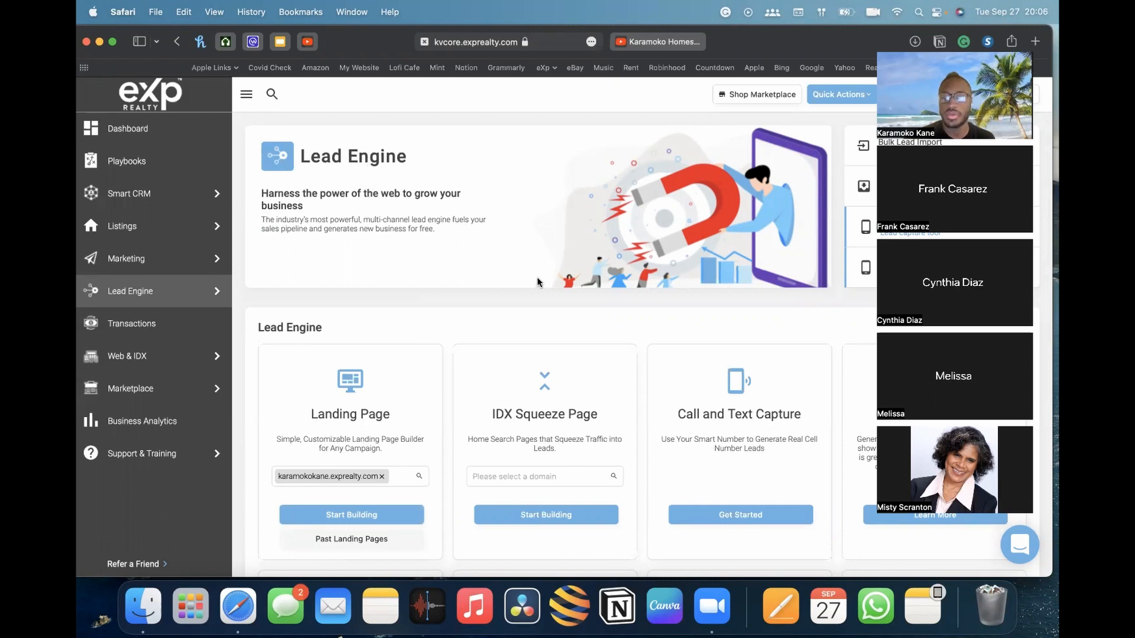
scroll(537, 276, "down", 3)
scroll(537, 278, "up", 2)
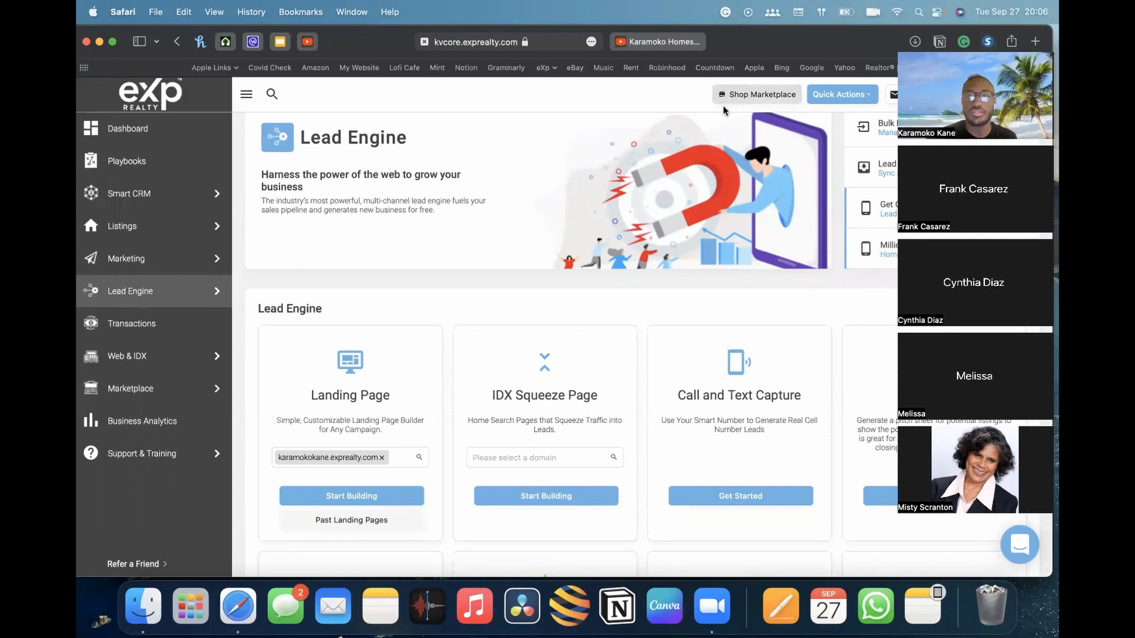
Switch to the YouTube channel tab and review the uploaded videos and playlists
left_click(671, 44)
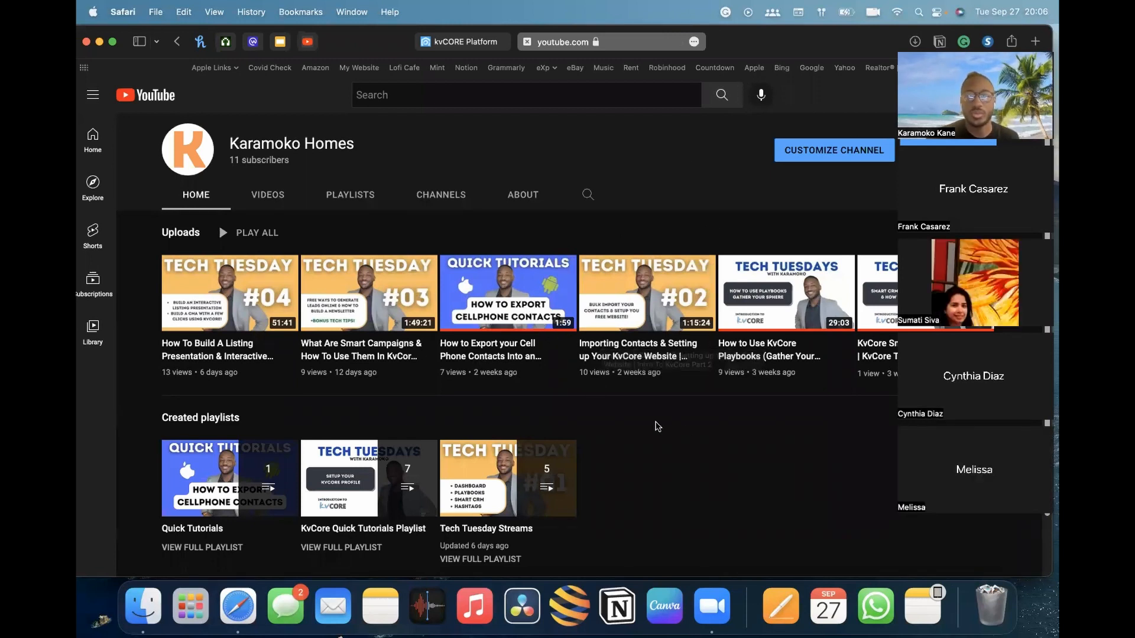
scroll(703, 431, "down", 1)
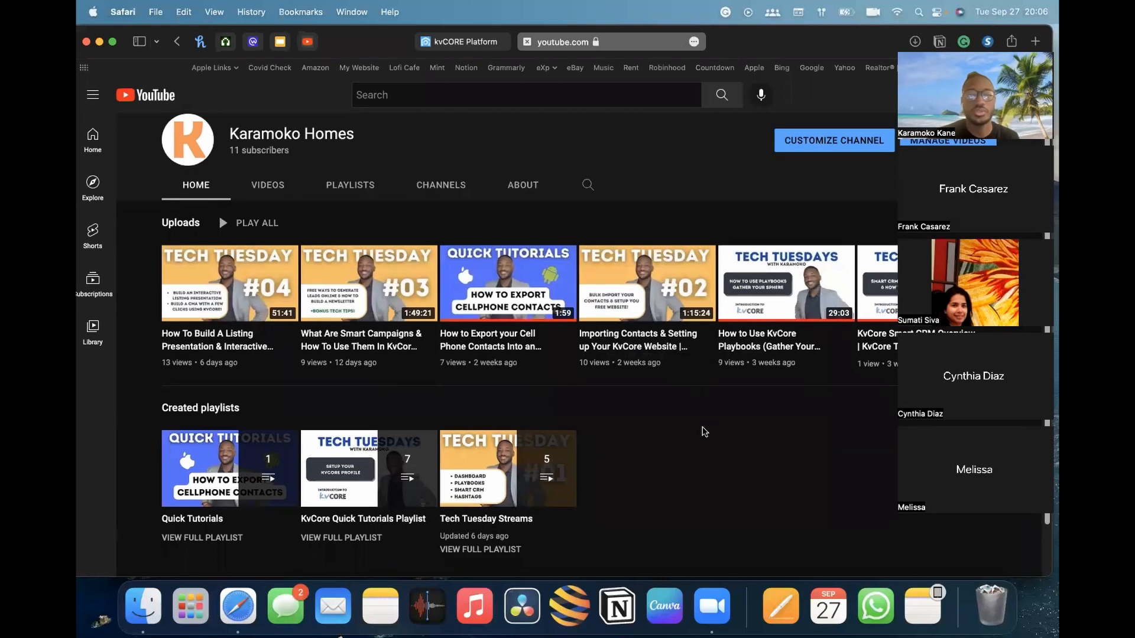
scroll(704, 432, "up", 1)
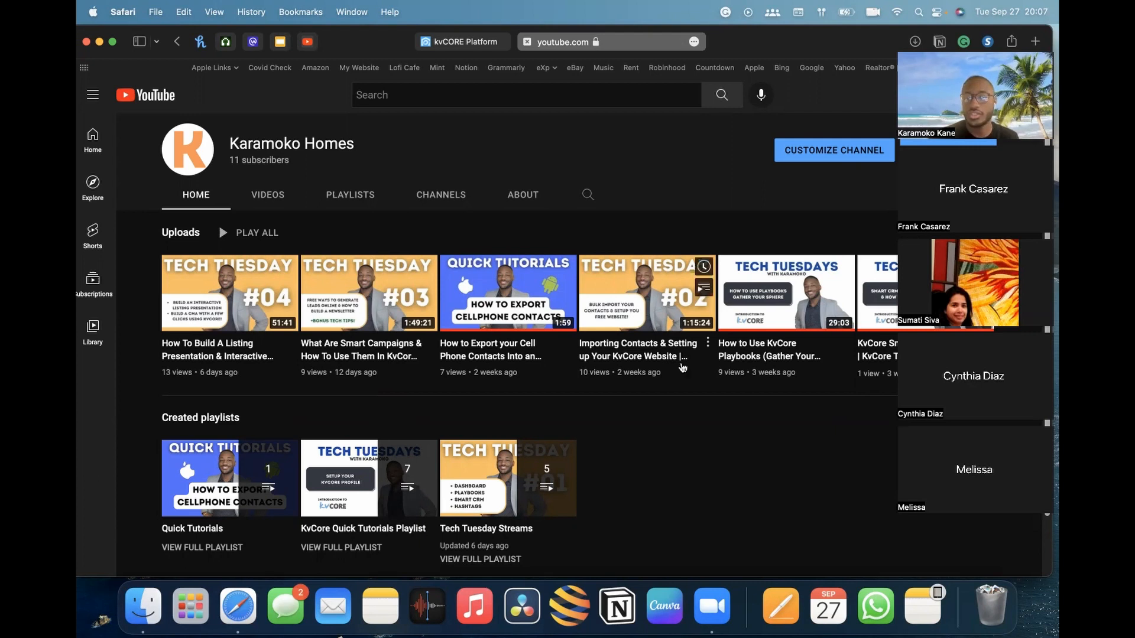
left_click(633, 45)
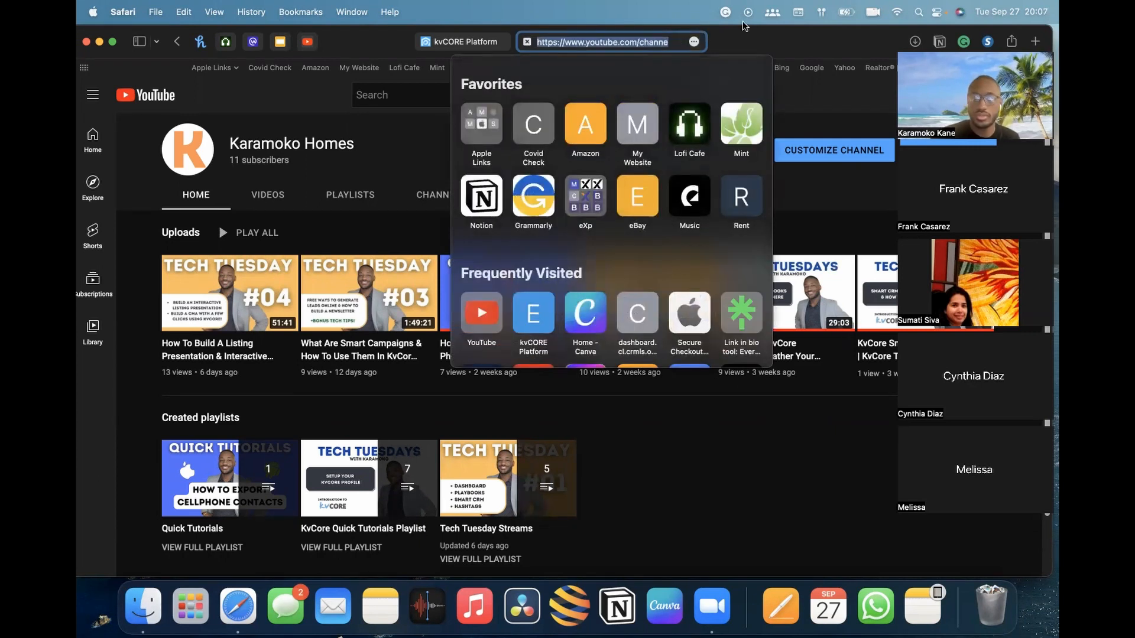
left_click(762, 471)
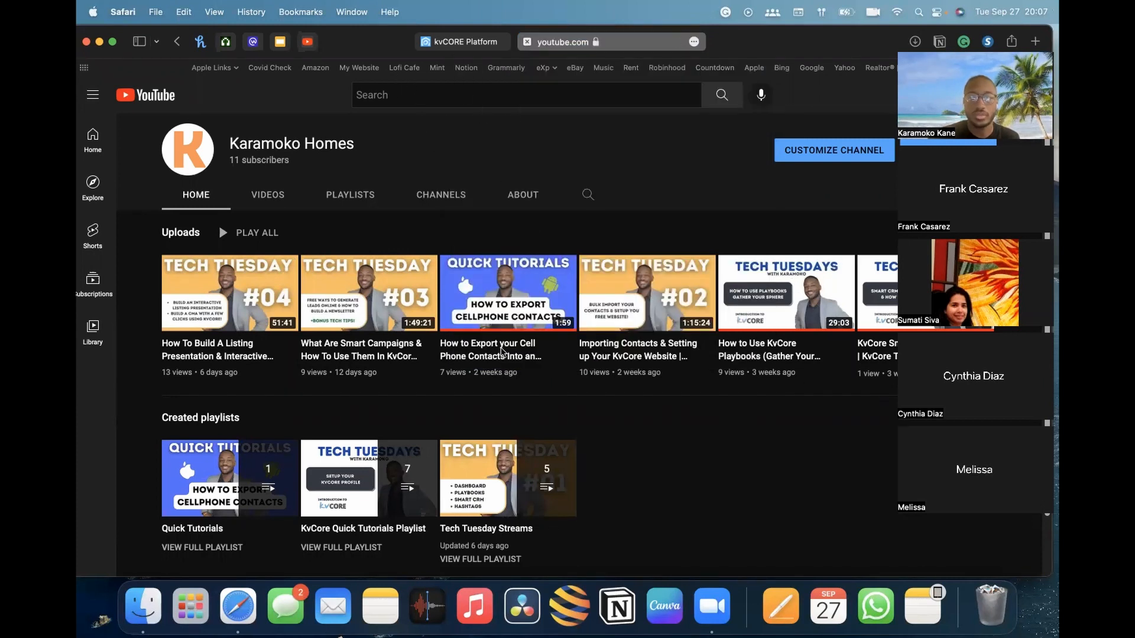
mouse_move(501, 353)
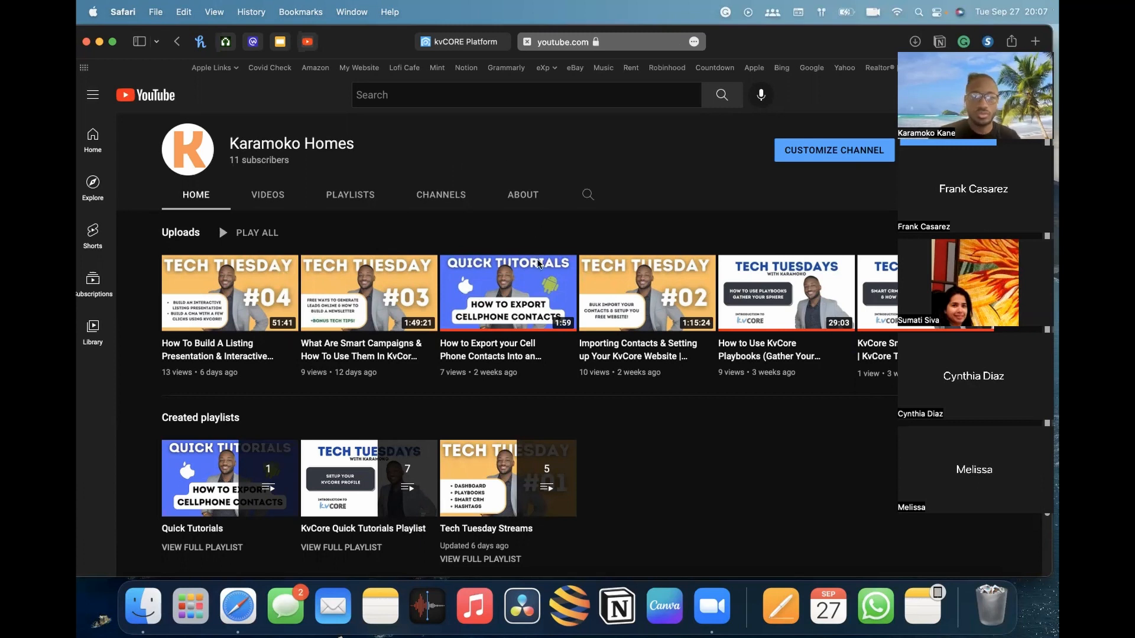
mouse_move(539, 264)
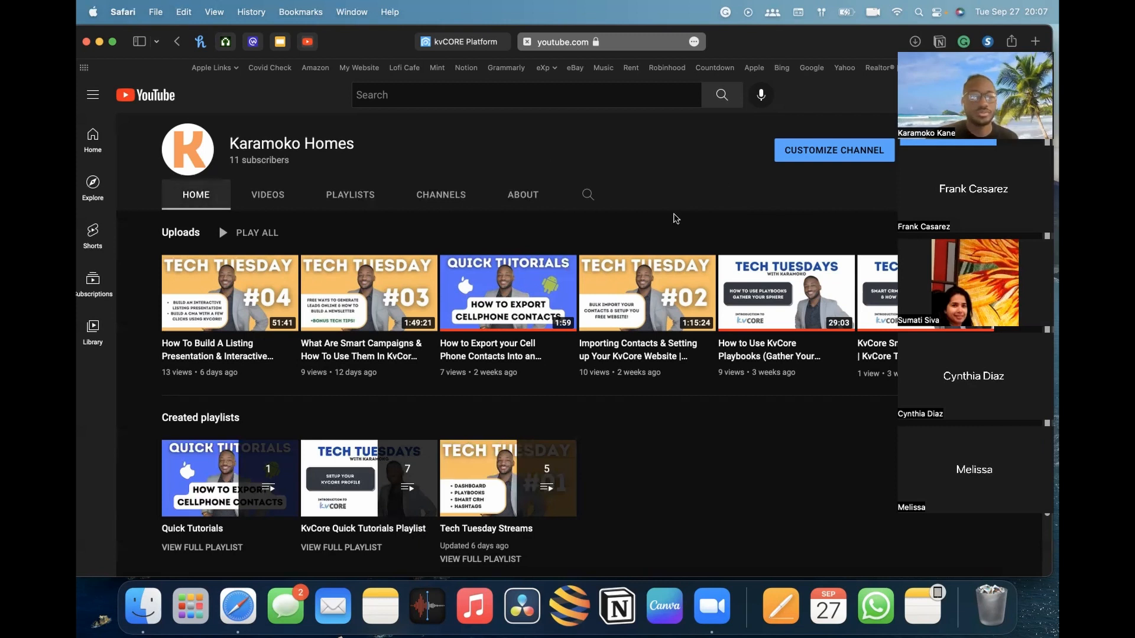
Return to kvCORE and browse the Lead Engine menu and its tool cards
left_click(471, 41)
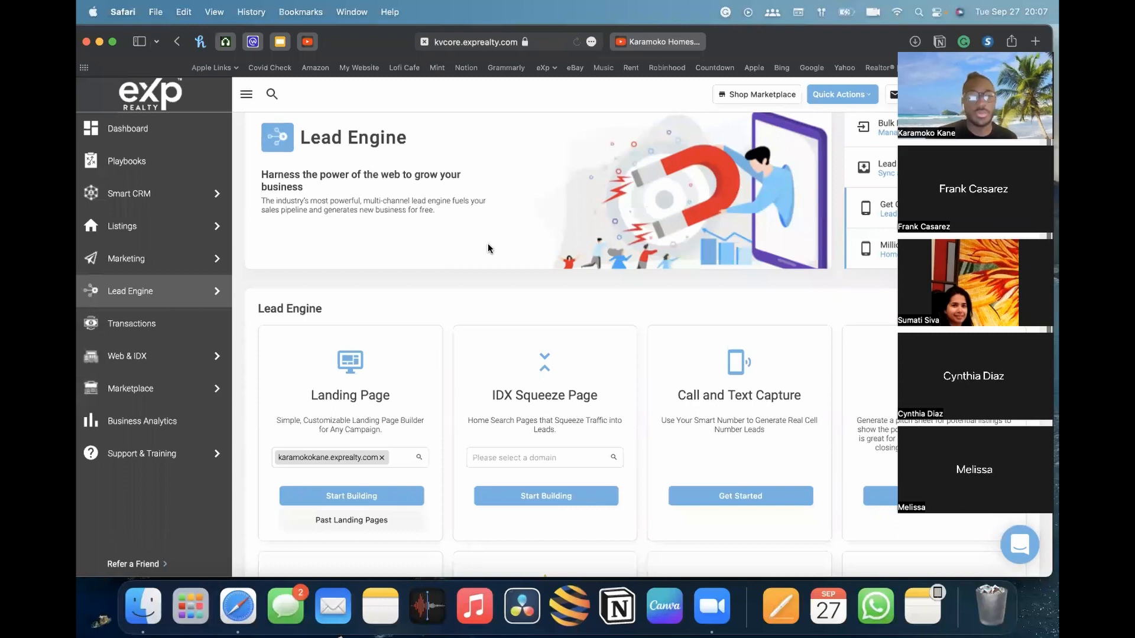
mouse_move(165, 306)
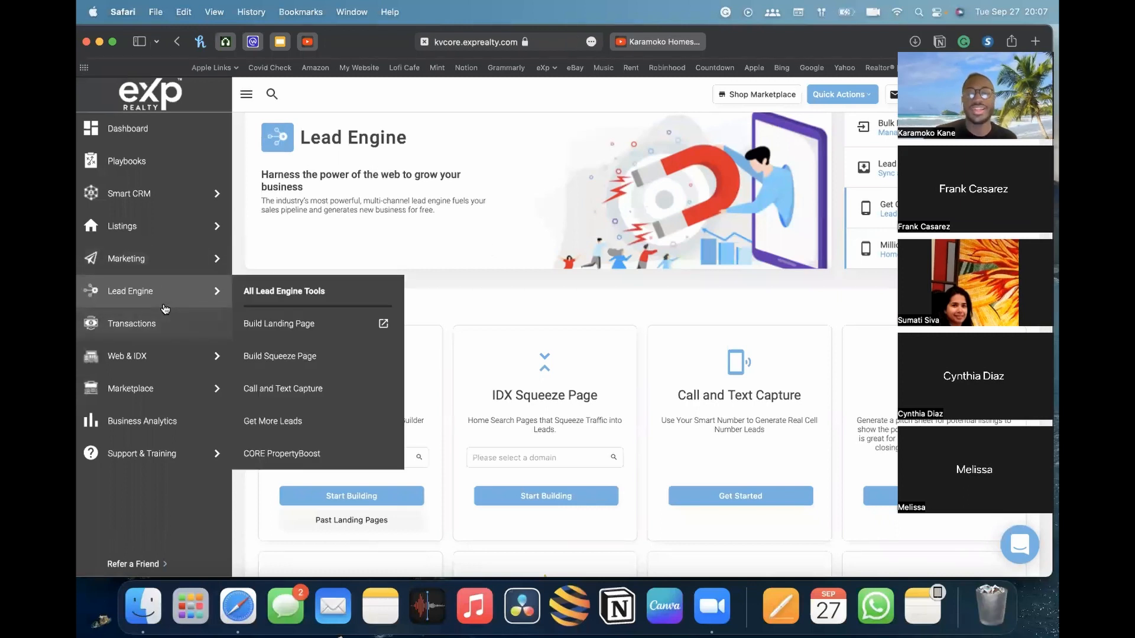
mouse_move(157, 273)
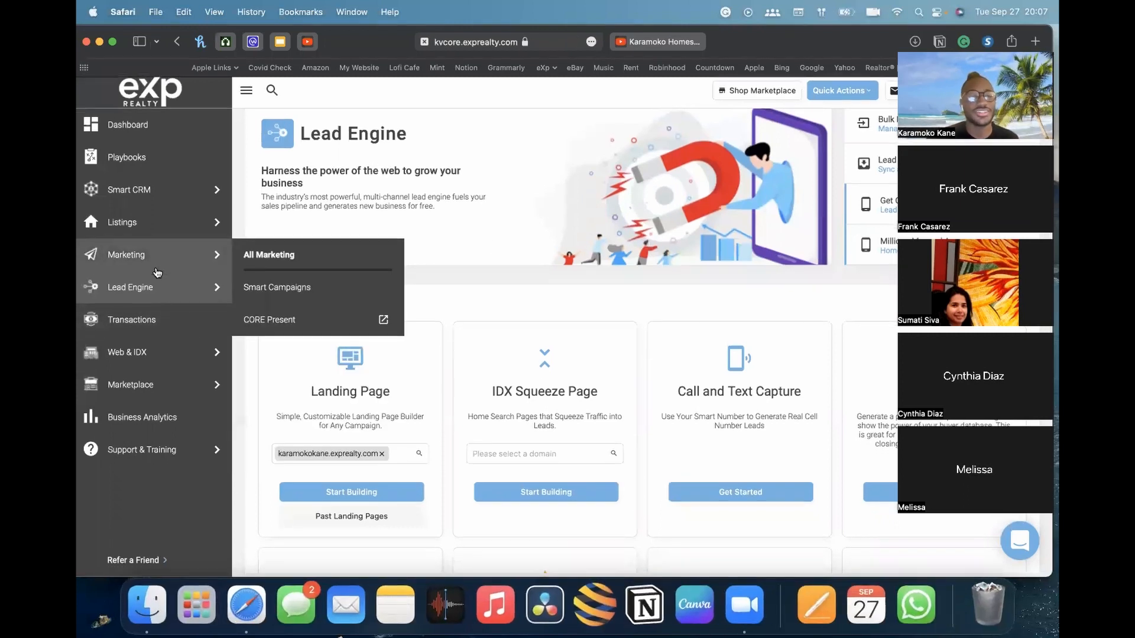
scroll(443, 260, "down", 5)
scroll(443, 260, "down", 2)
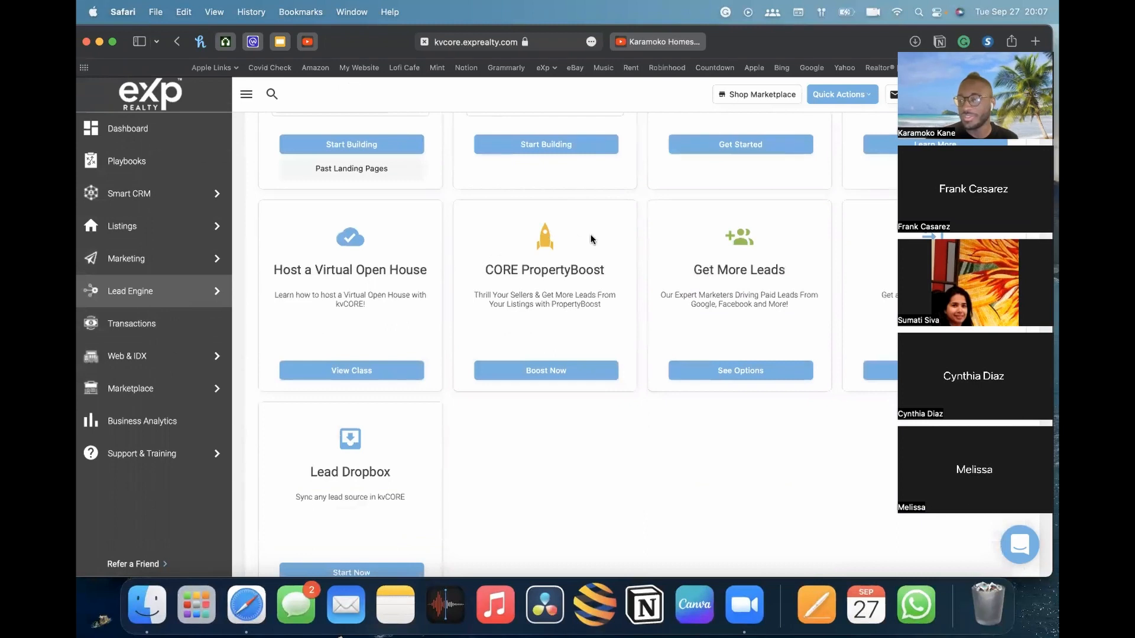
mouse_move(203, 299)
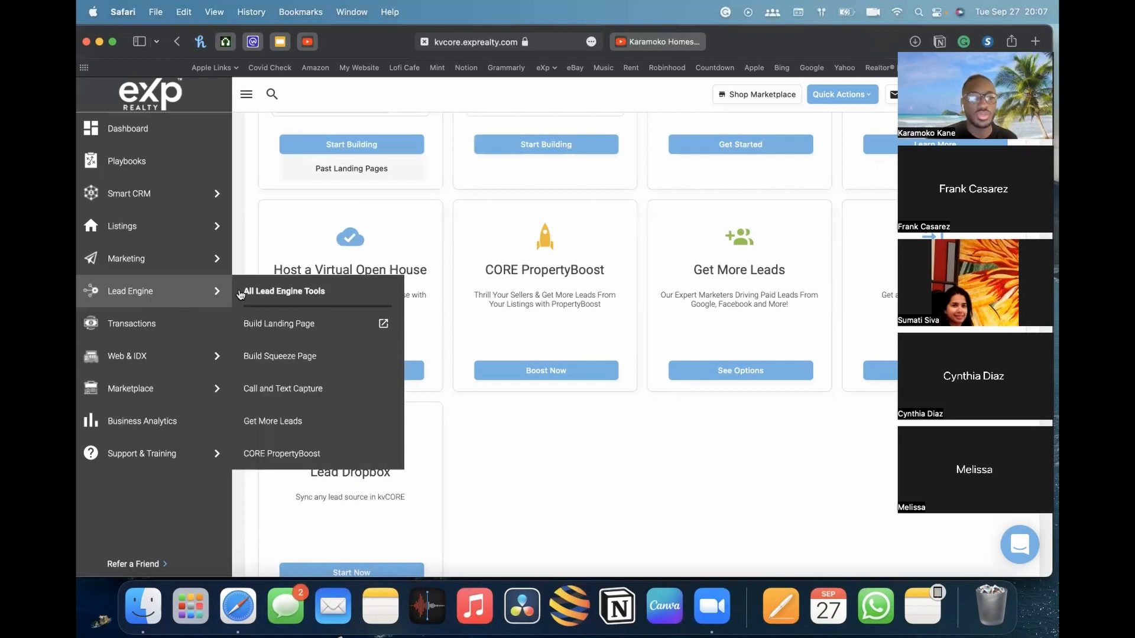
left_click(272, 293)
scroll(387, 394, "up", 5)
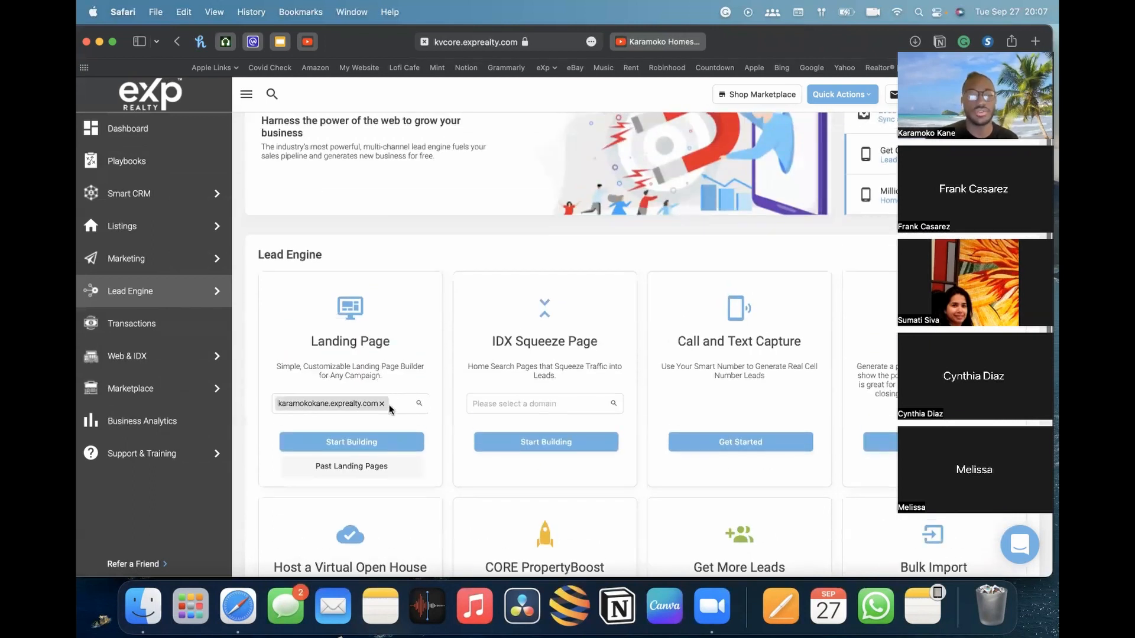
Clear the selected domain from the Landing Page domain field
left_click(381, 404)
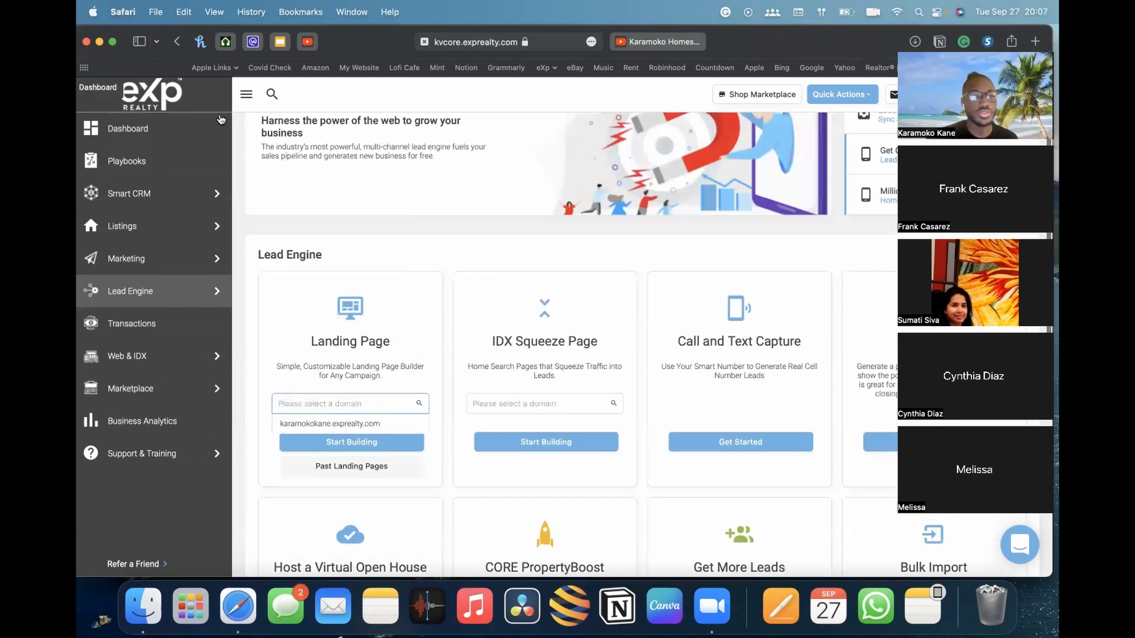
scroll(327, 220, "up", 2)
mouse_move(131, 299)
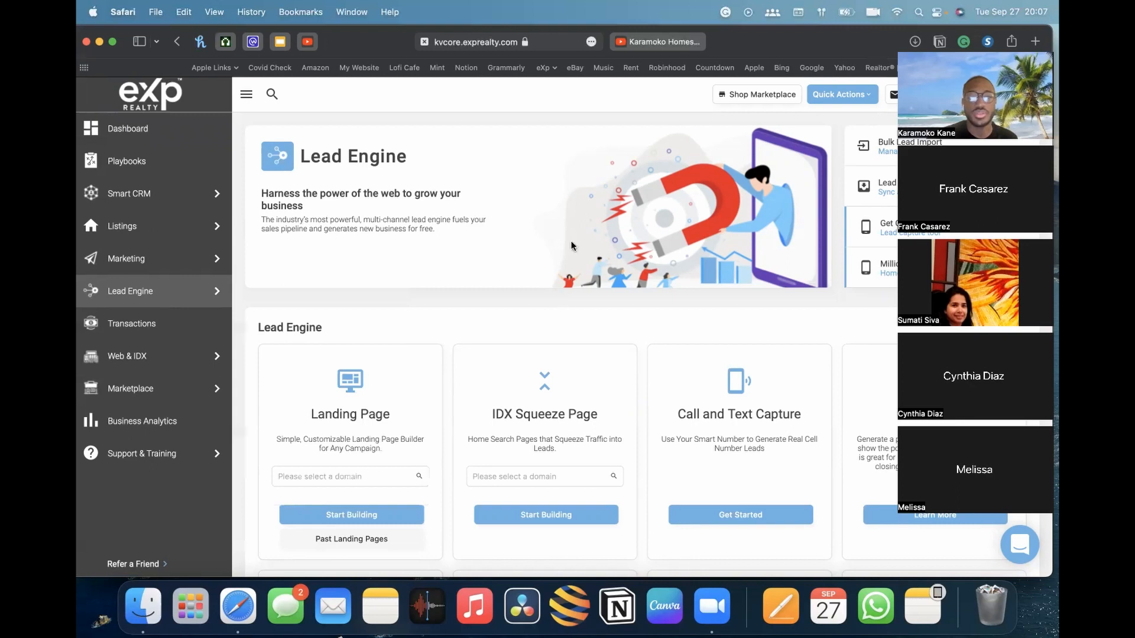
Highlight the Squeeze Page words in the IDX Squeeze Page card title
left_click(915, 45)
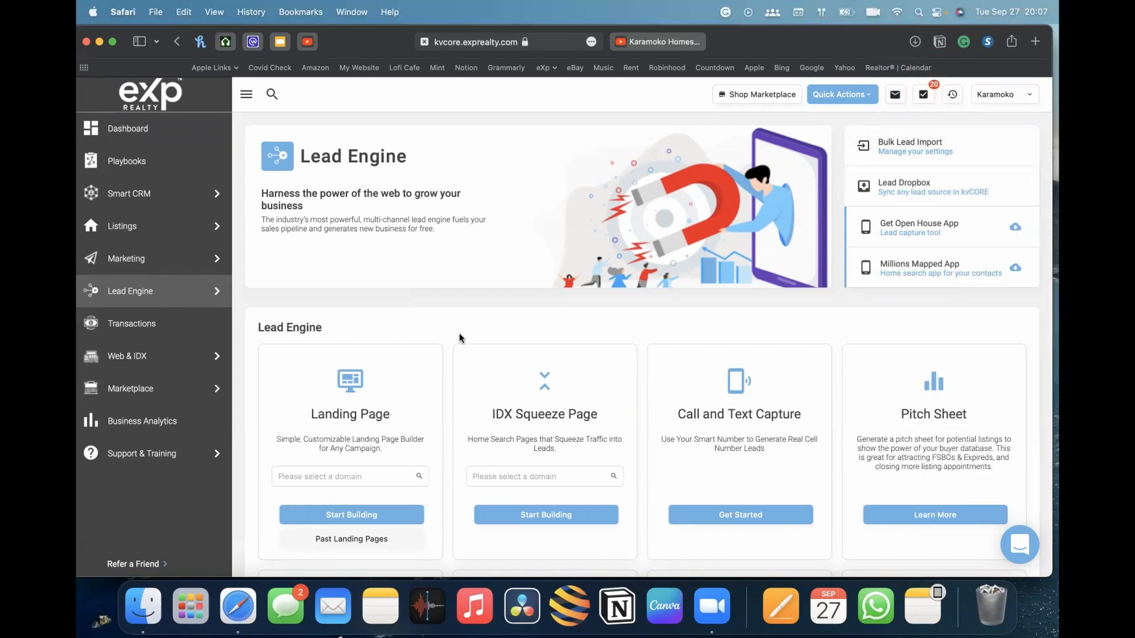
scroll(461, 337, "down", 4)
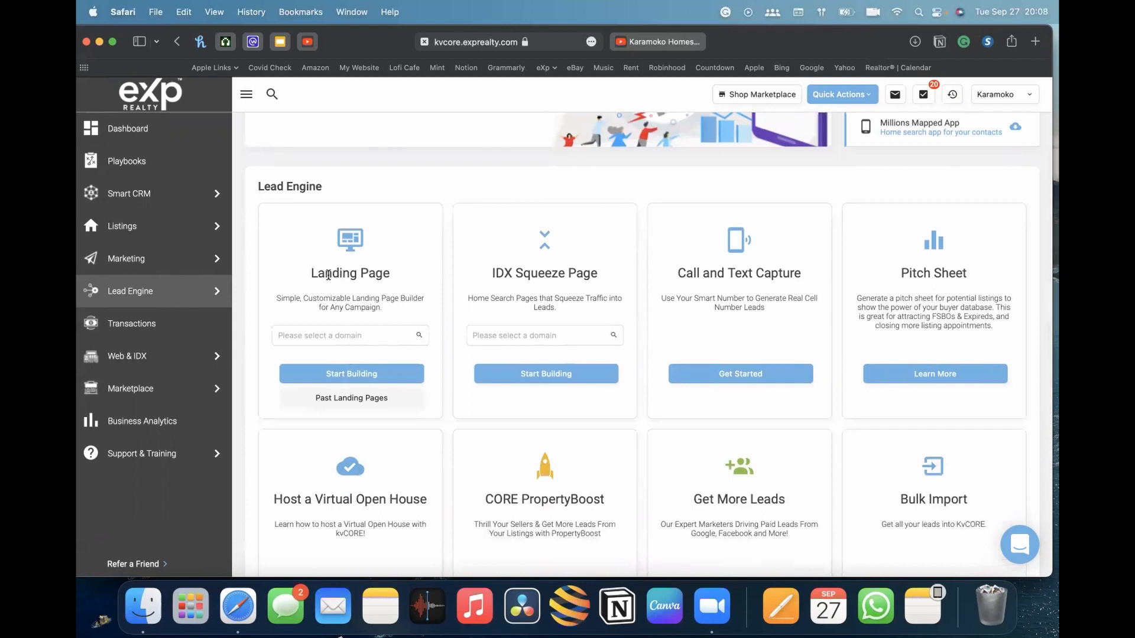
left_click_drag(514, 273, 600, 272)
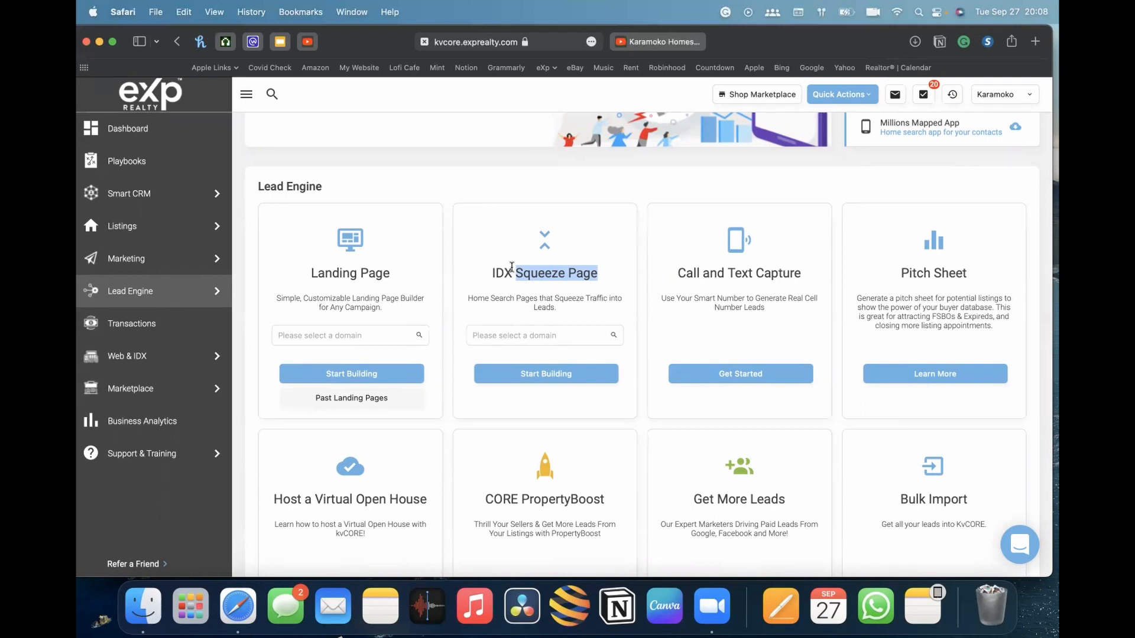
left_click(541, 276)
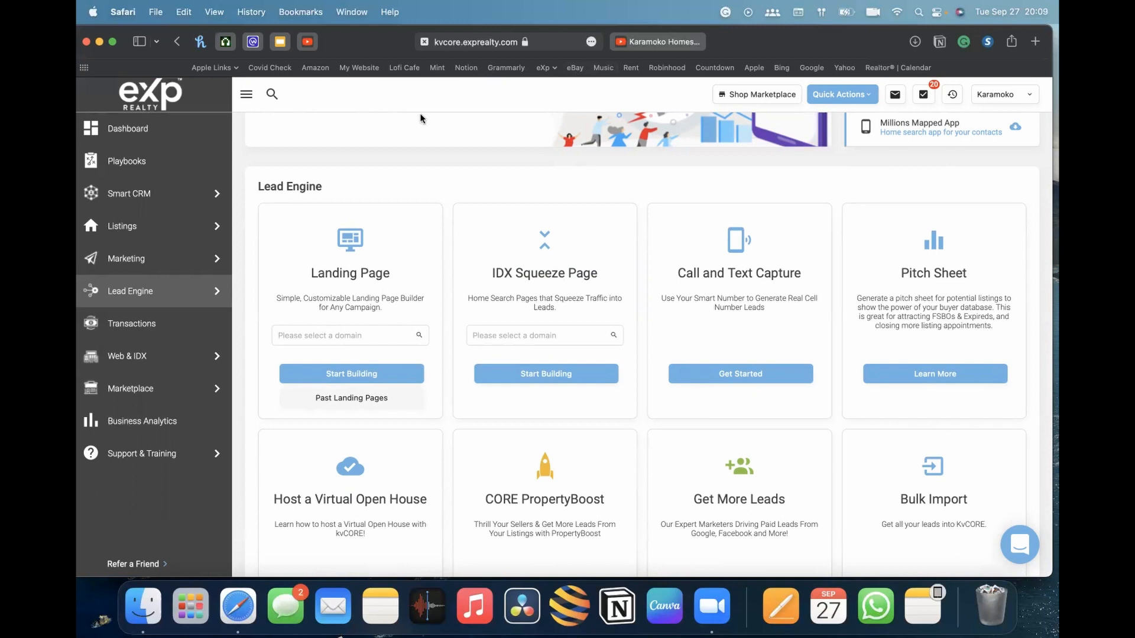
Scroll through the Lead Engine tool cards to review the available tools
mouse_move(148, 294)
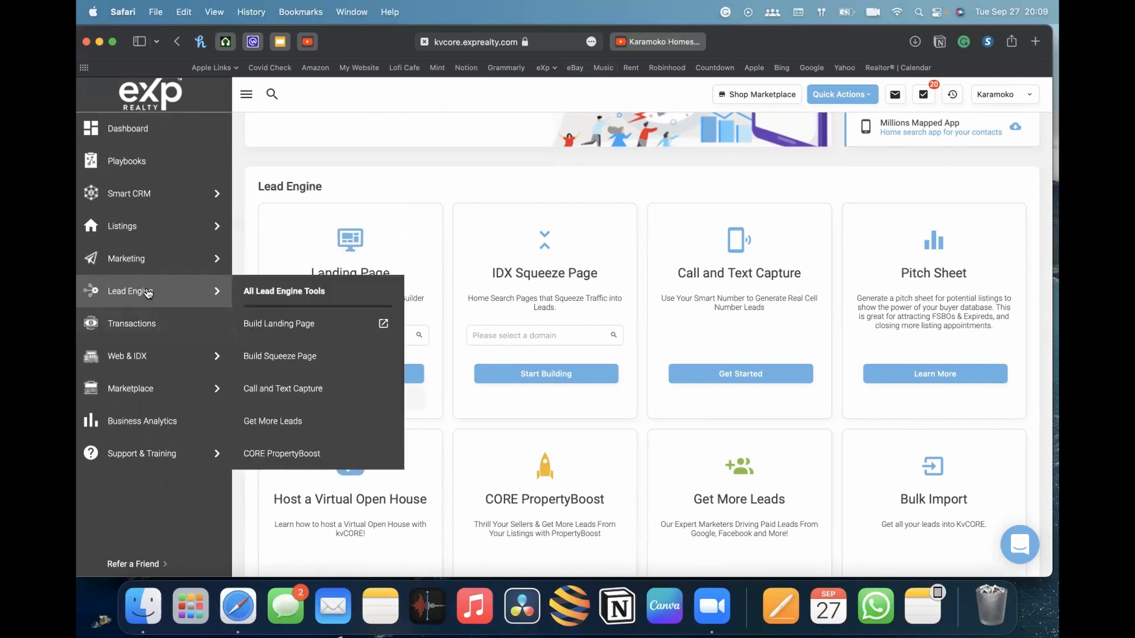
scroll(354, 196, "up", 2)
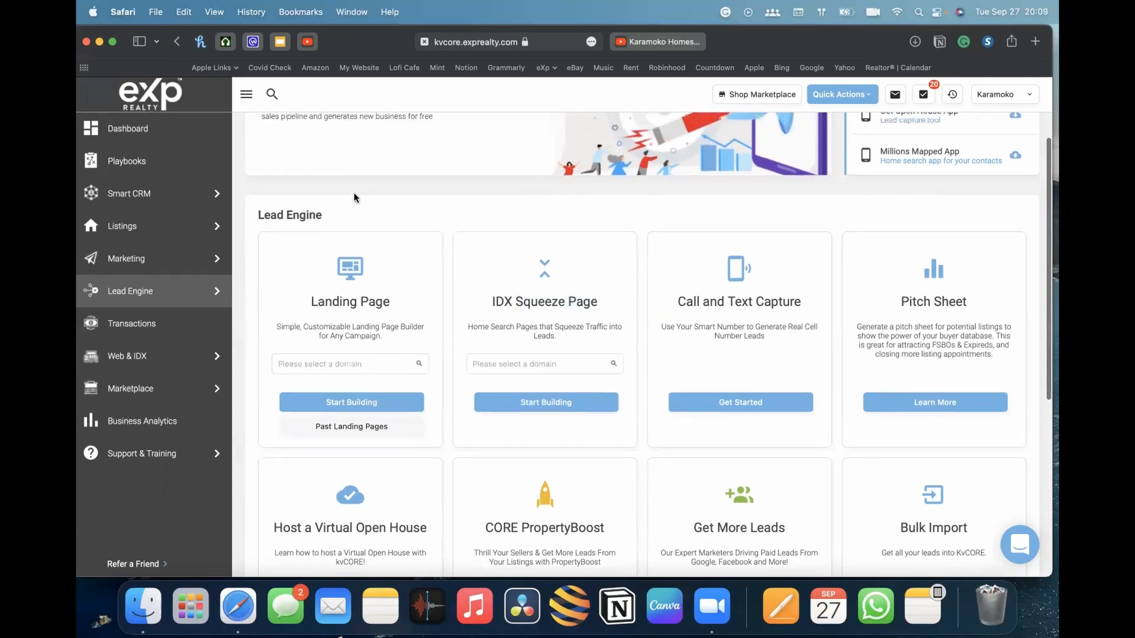
scroll(354, 197, "up", 3)
scroll(354, 424, "down", 2)
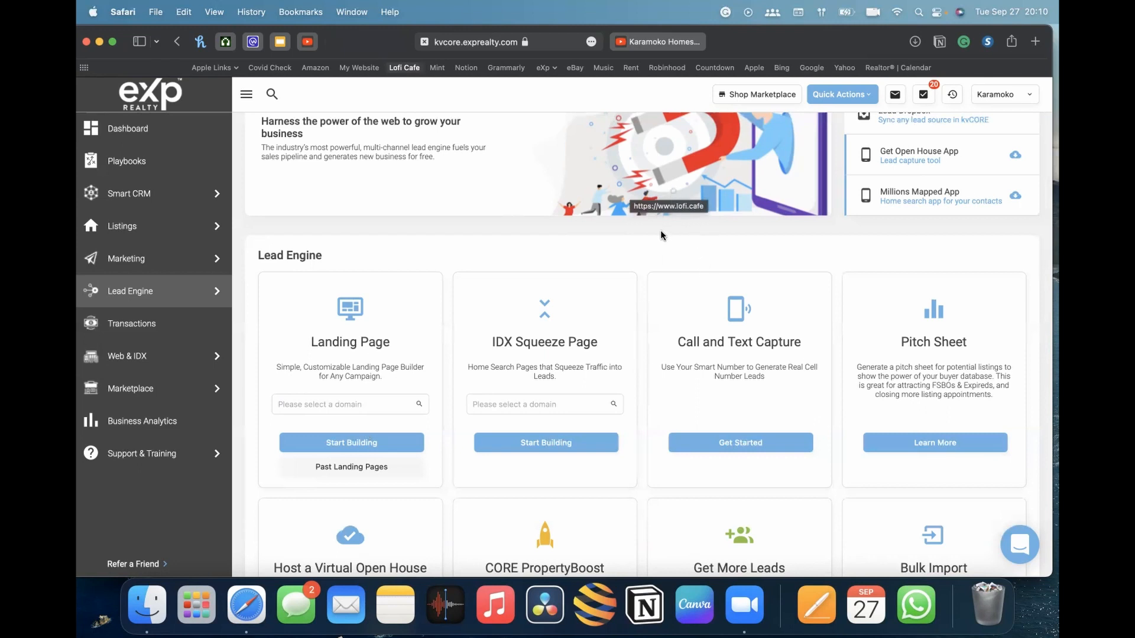
scroll(731, 246, "down", 1)
scroll(731, 245, "up", 1)
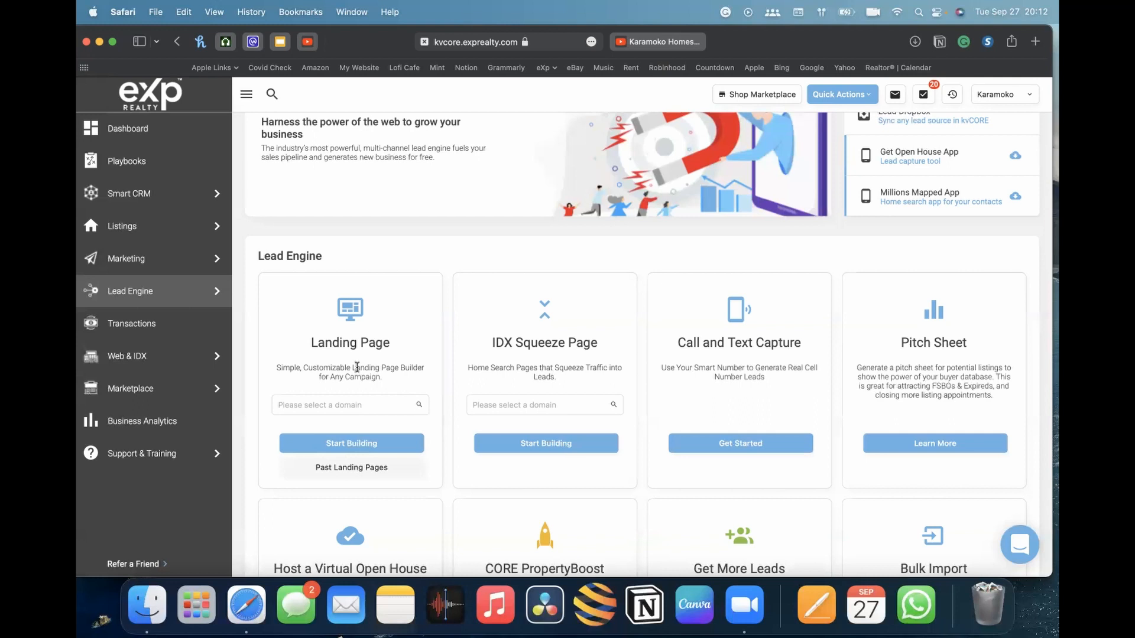
mouse_move(105, 300)
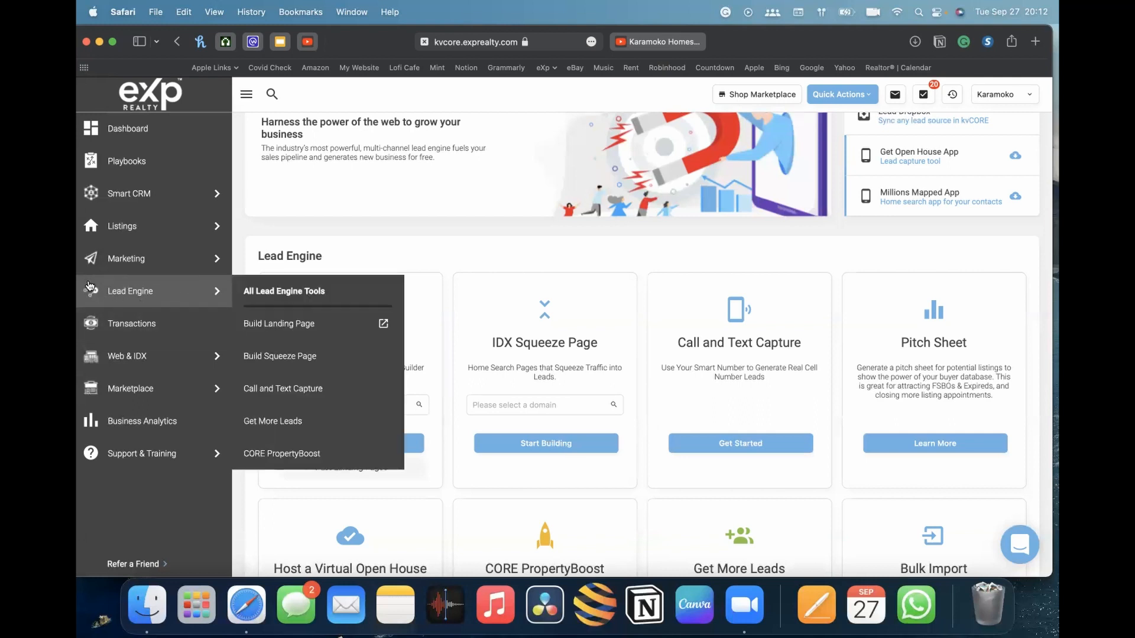
scroll(516, 282, "down", 3)
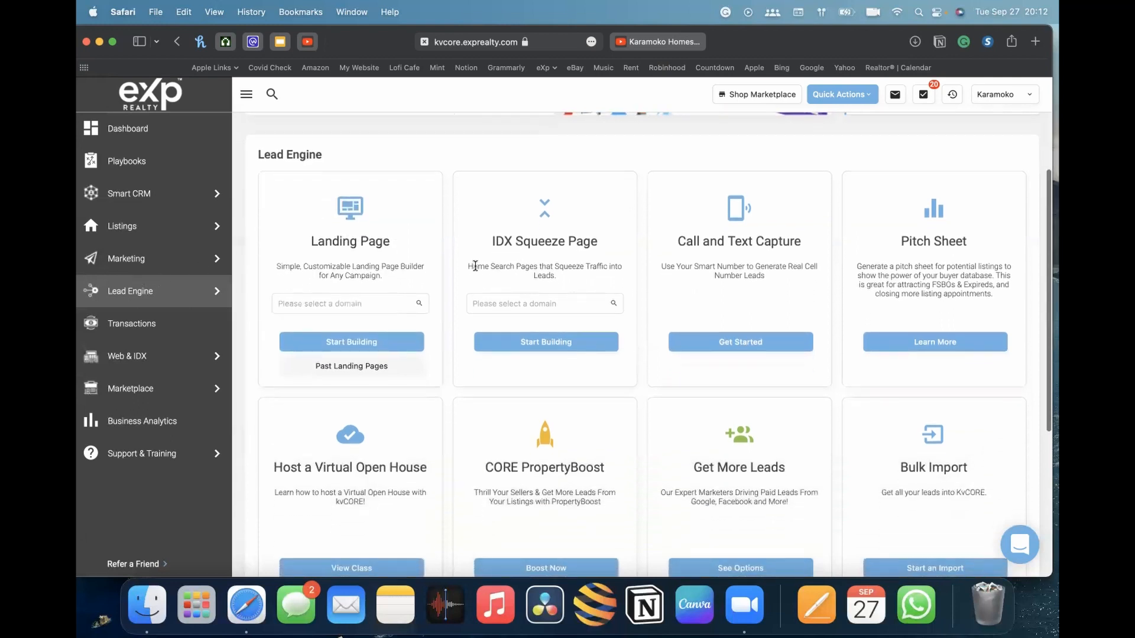
scroll(475, 266, "down", 2)
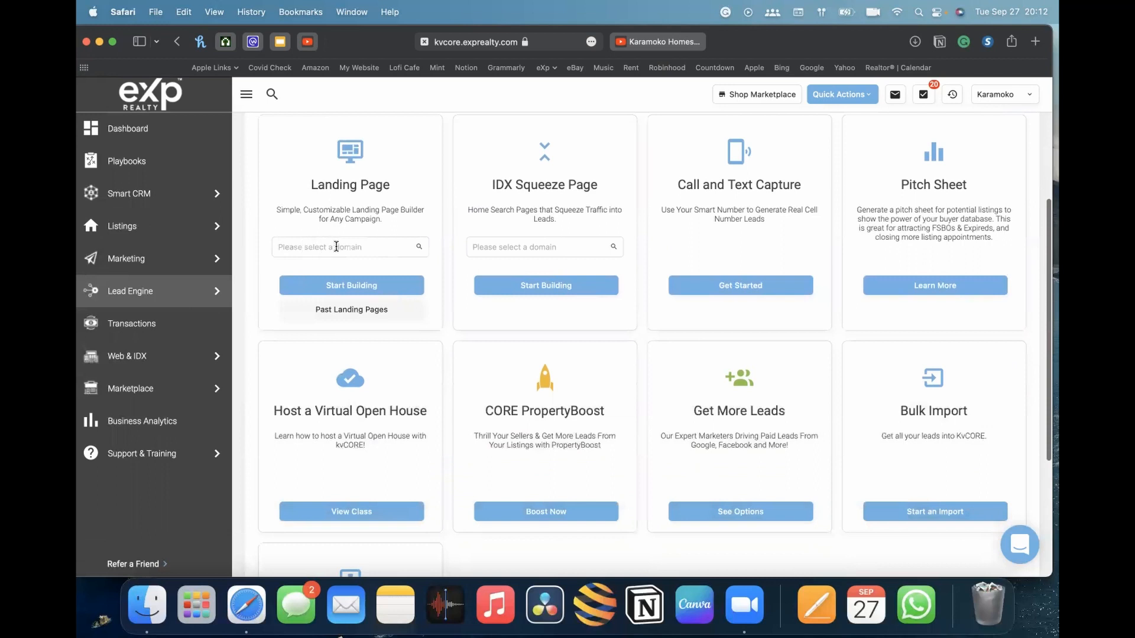
Open the Landing Page domain list and compare it with the website shown in the account menu
left_click(334, 248)
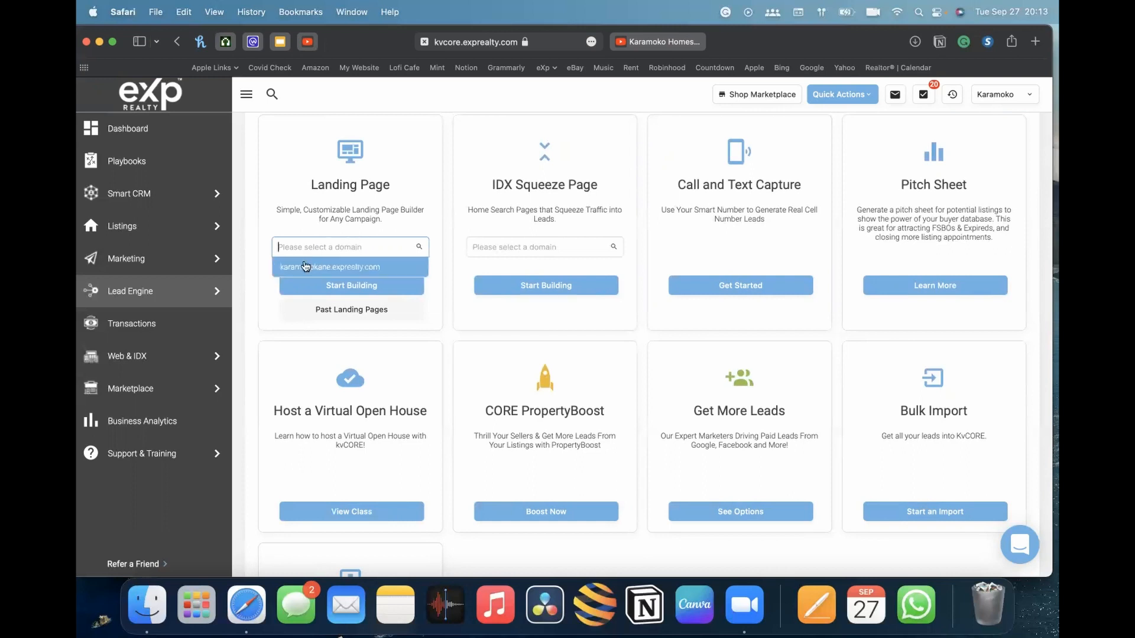
left_click(412, 223)
left_click(356, 244)
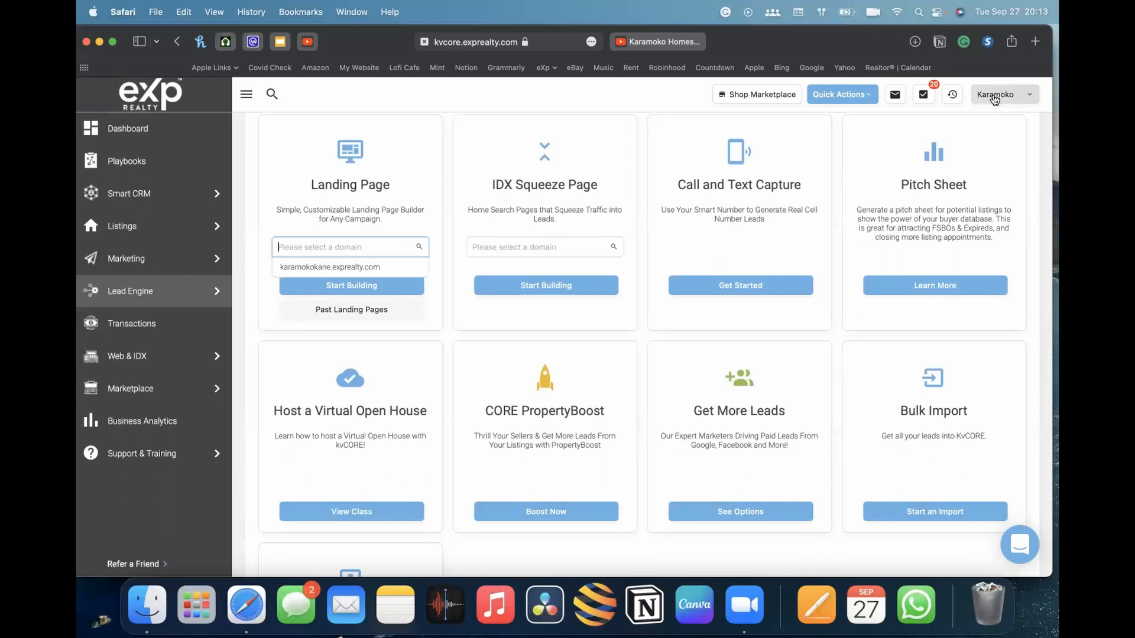
left_click(1004, 95)
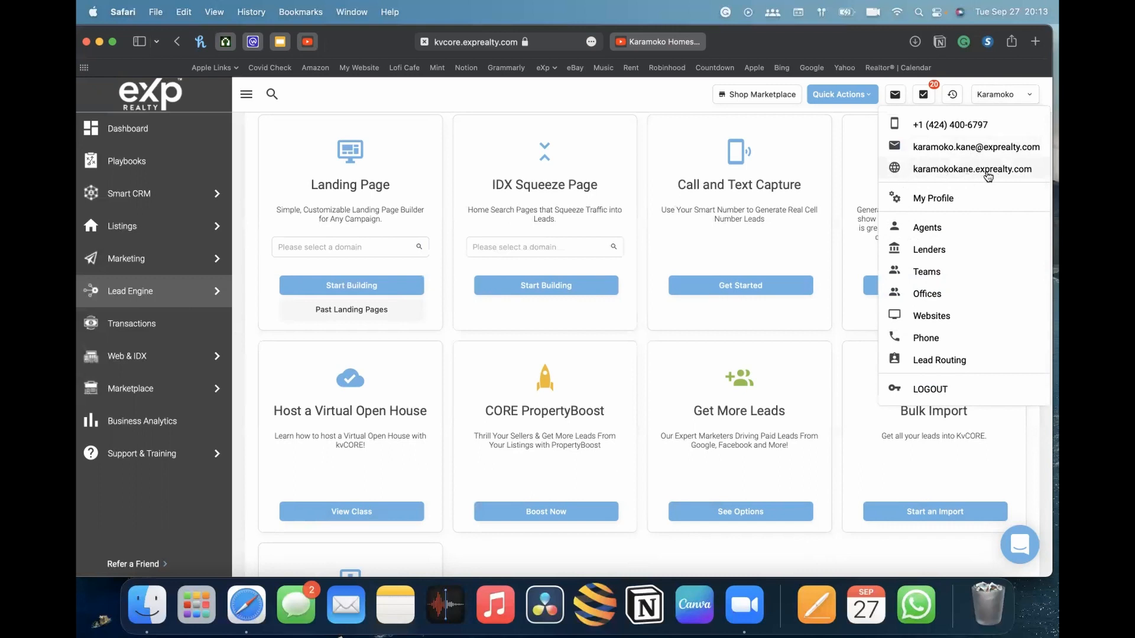
left_click(363, 245)
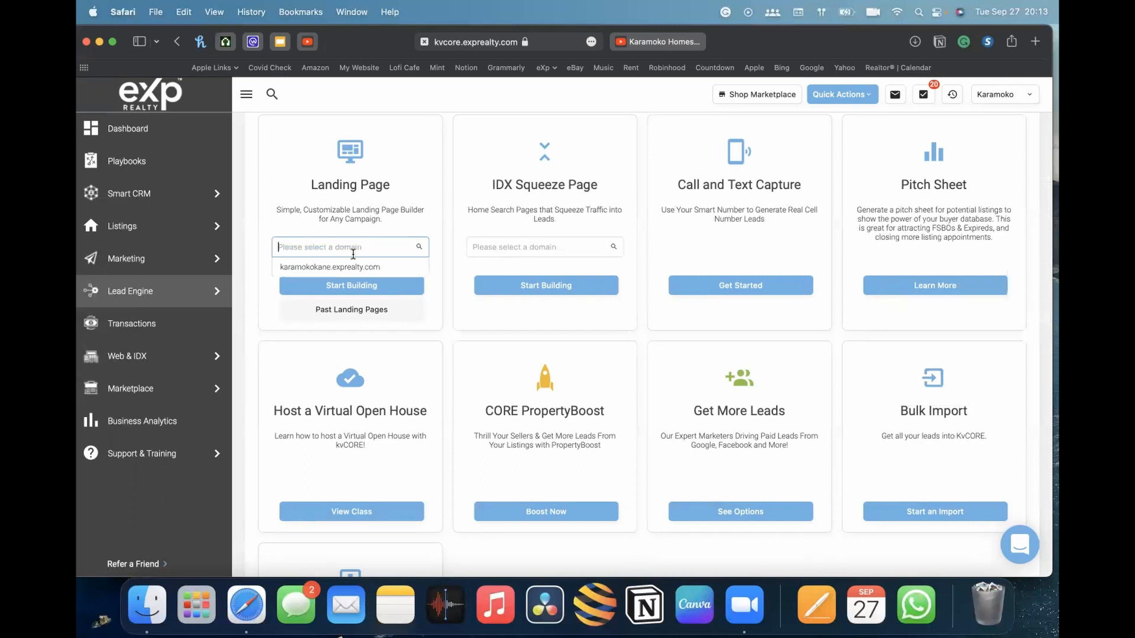
Select the agent's website domain as the Landing Page domain
left_click(328, 267)
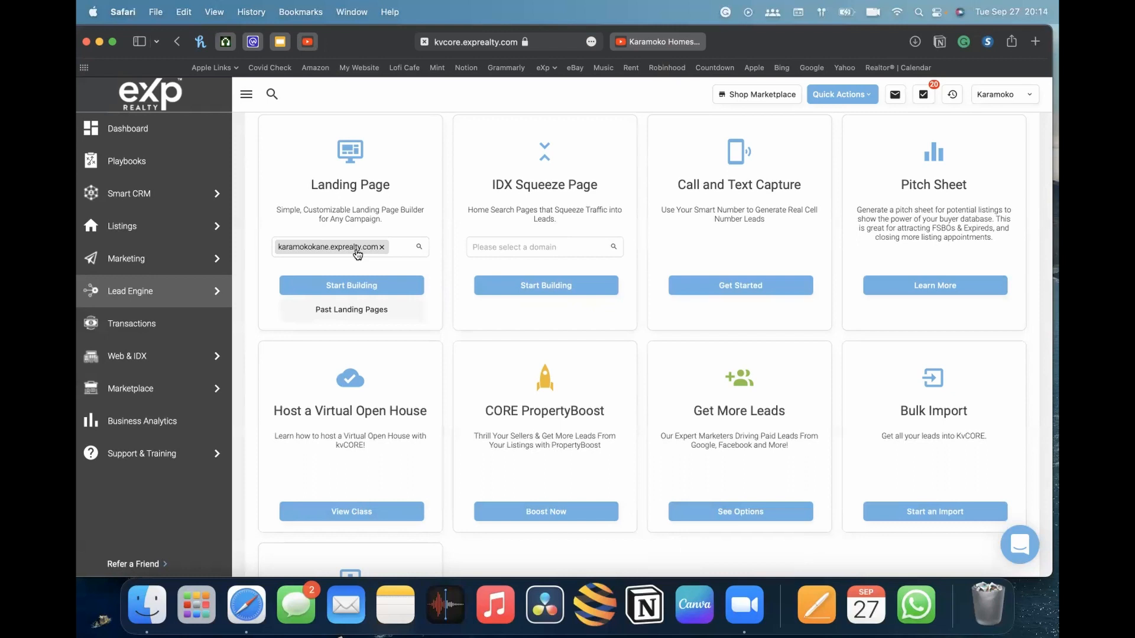
left_click(381, 247)
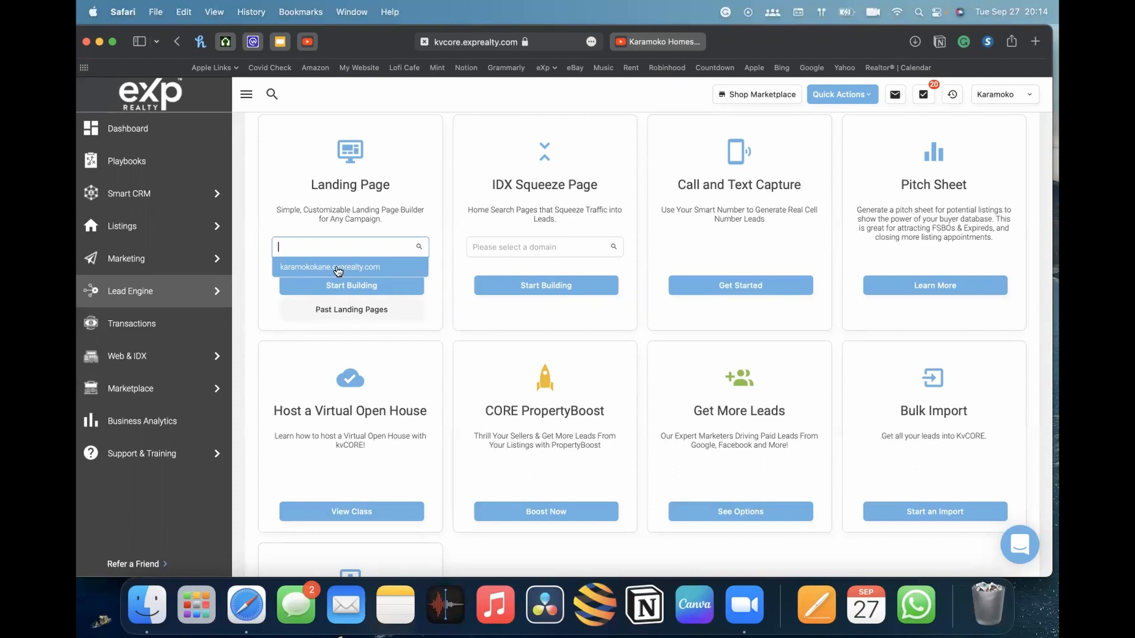
left_click(342, 269)
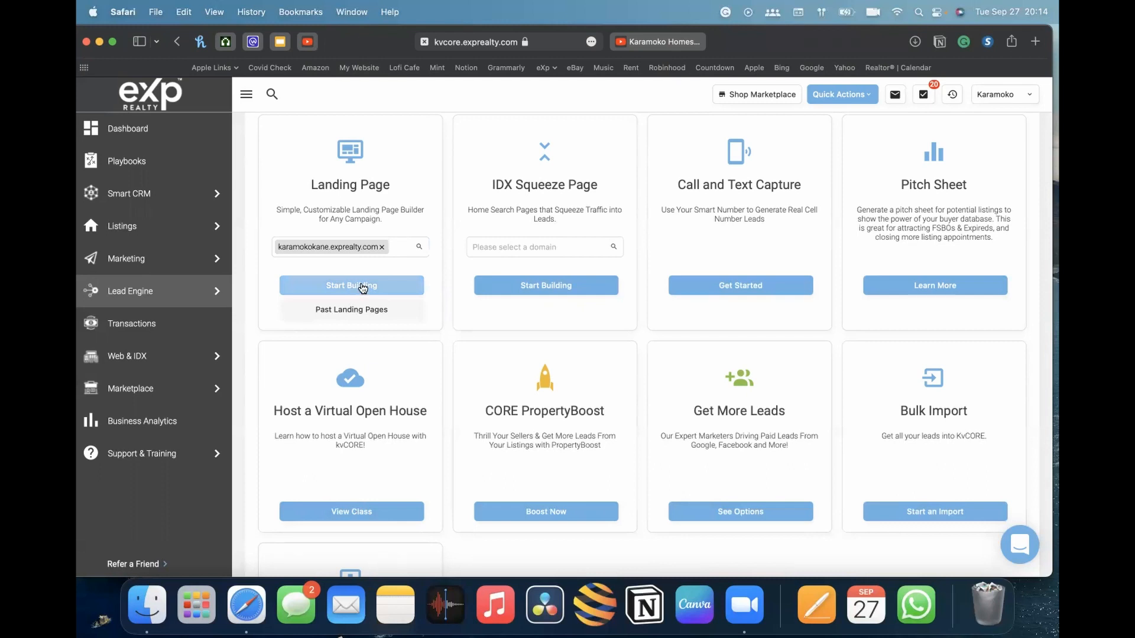
Start building a new landing page on the selected domain and scroll through the default template
left_click(364, 286)
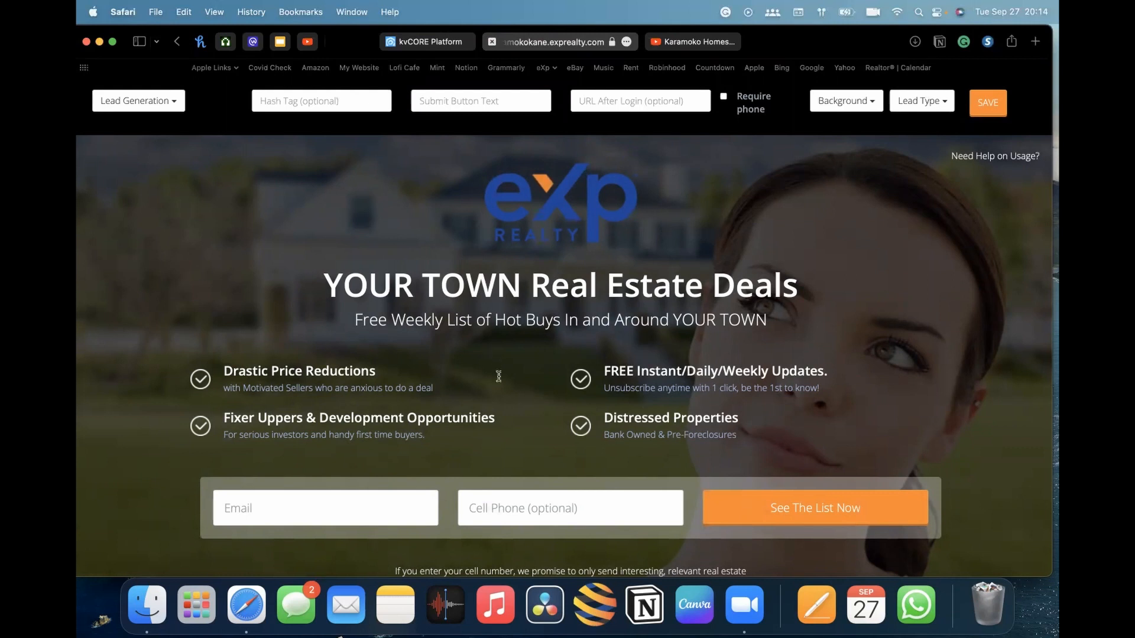
scroll(710, 407, "down", 5)
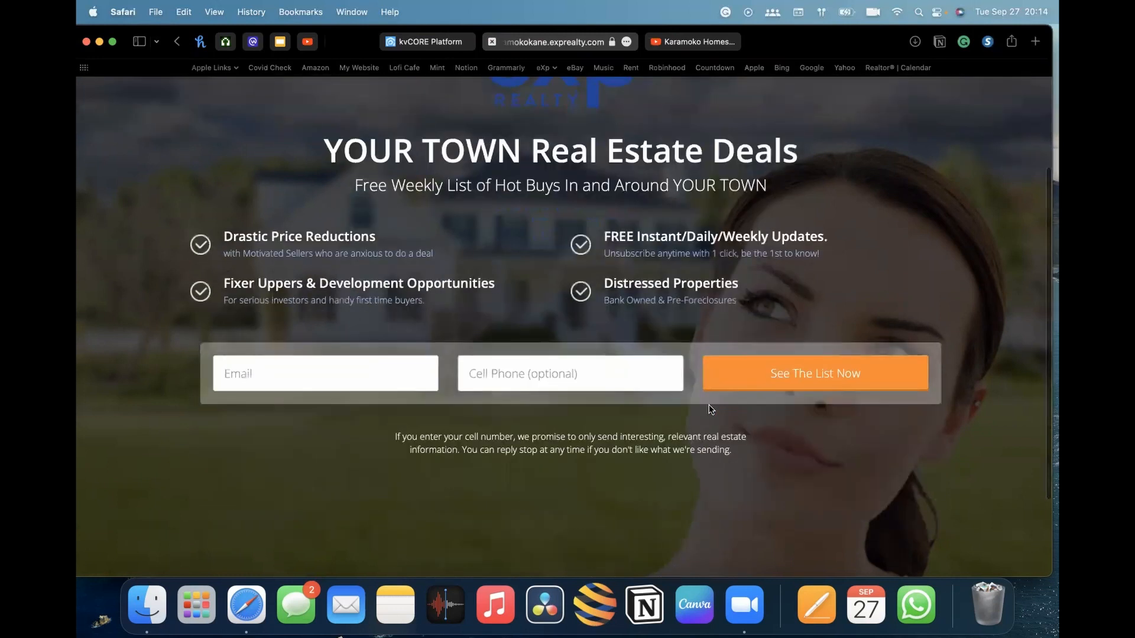
scroll(711, 408, "up", 5)
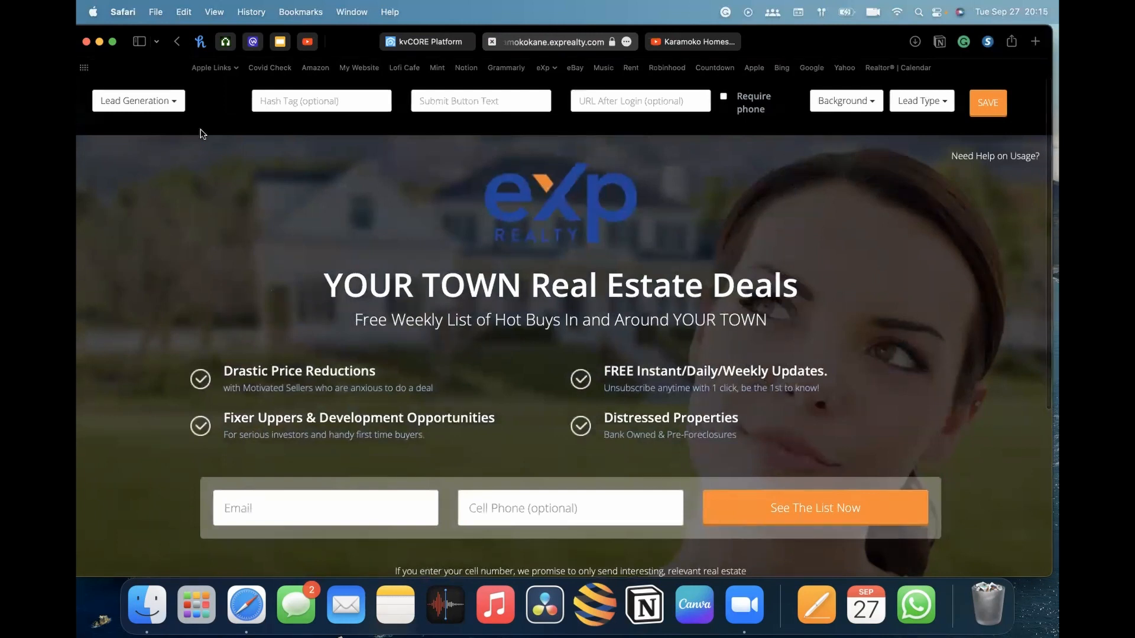
Switch the landing page type to Video View and scroll through its preview
left_click(175, 102)
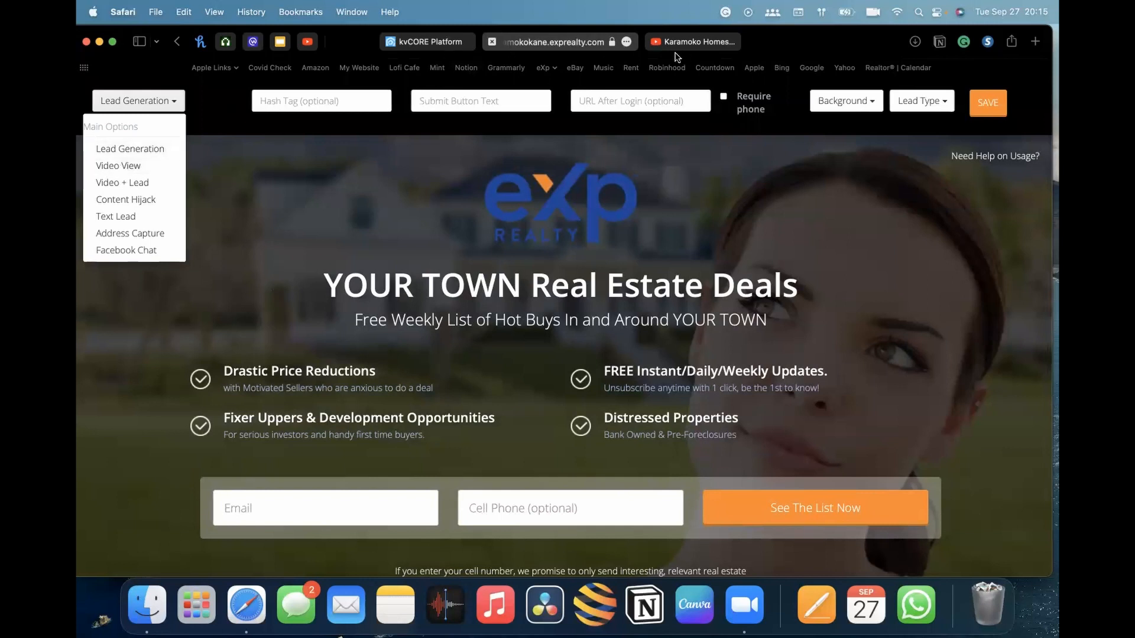
left_click(124, 167)
scroll(660, 273, "down", 5)
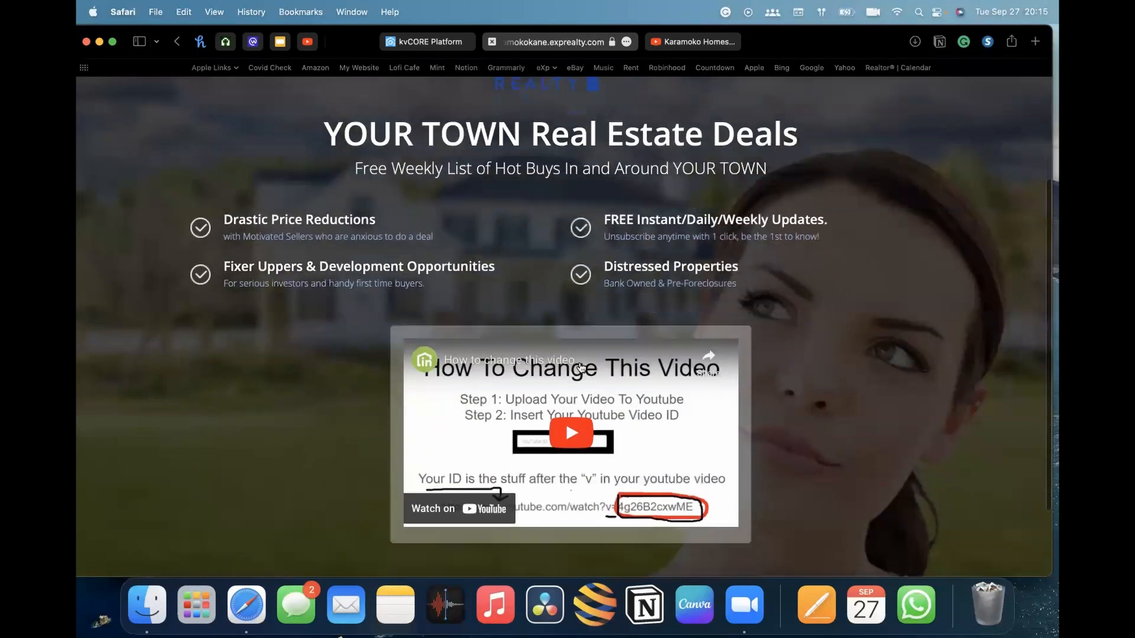
scroll(654, 302, "up", 3)
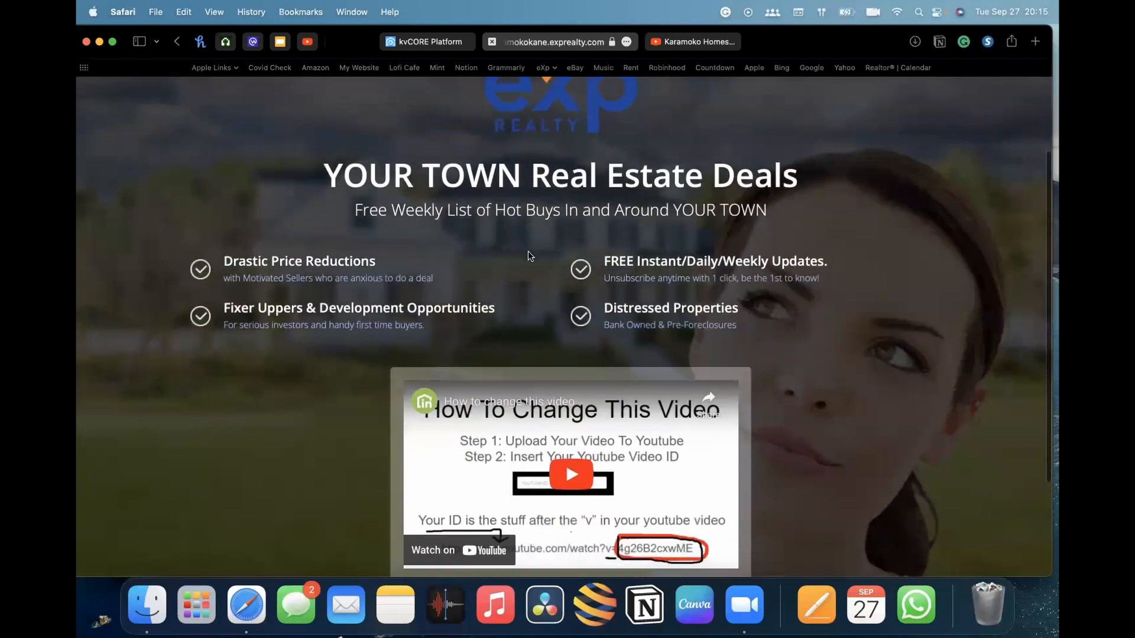
scroll(647, 484, "up", 3)
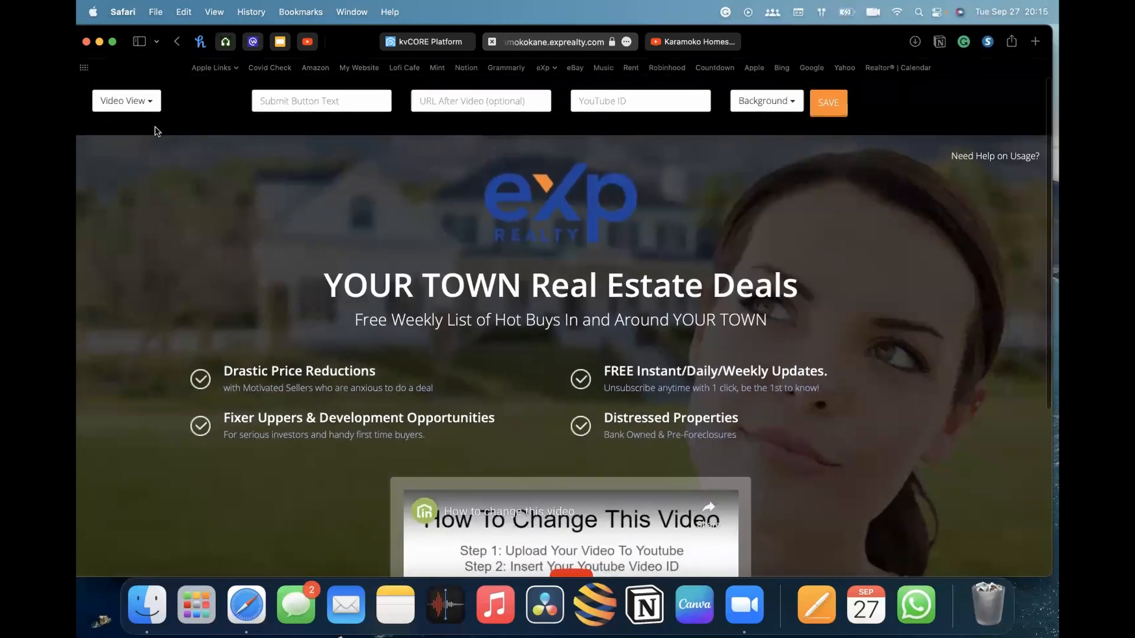
Switch the landing page type to Video + Lead and scroll through its preview
left_click(115, 102)
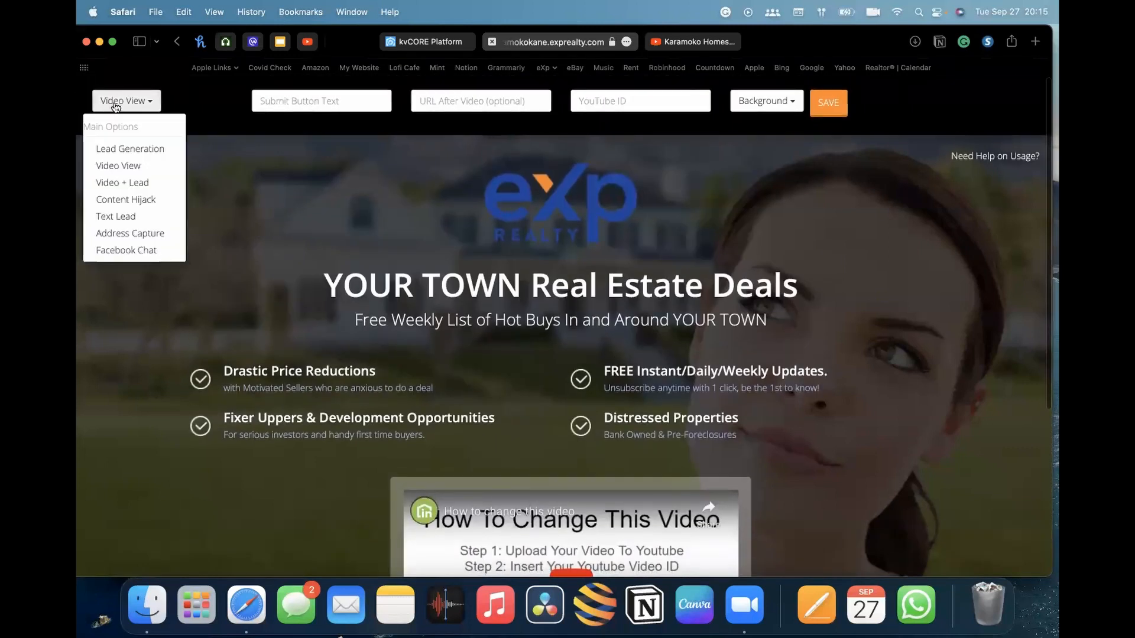
left_click(116, 183)
scroll(291, 215, "down", 5)
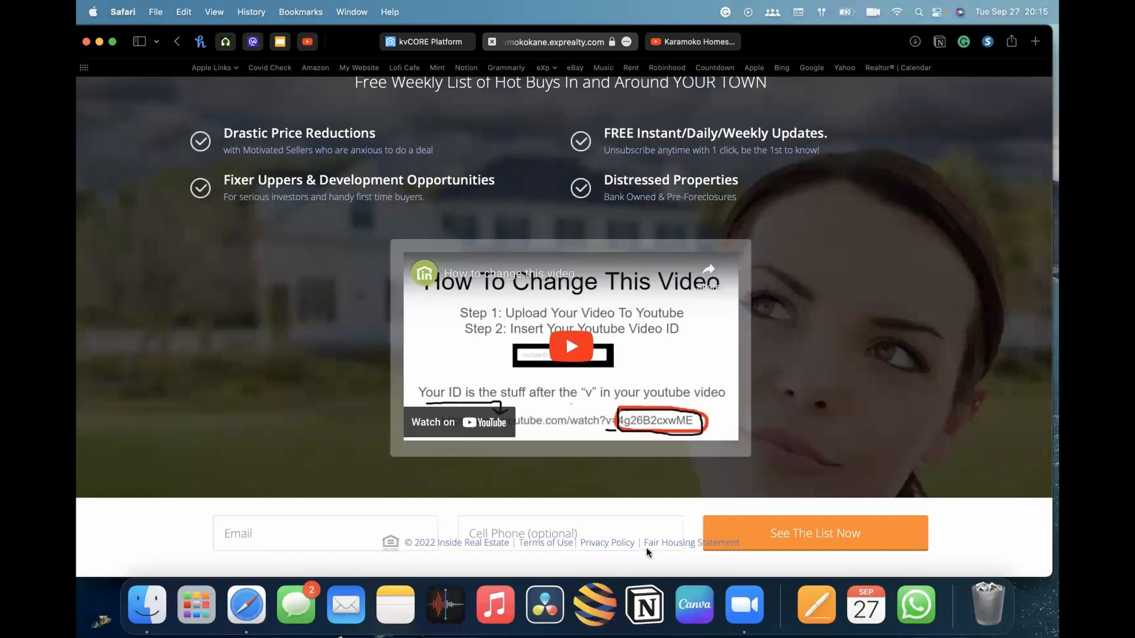
scroll(299, 305, "up", 3)
scroll(298, 305, "up", 3)
Switch the landing page type back to Lead Generation and scroll through the page
left_click(135, 101)
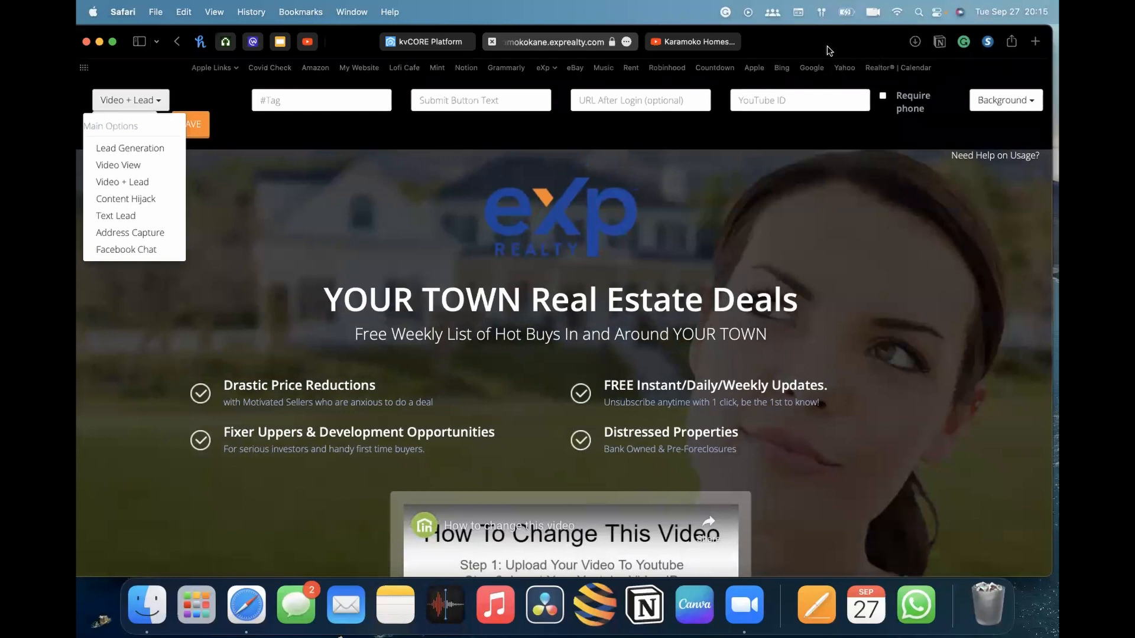
left_click(121, 150)
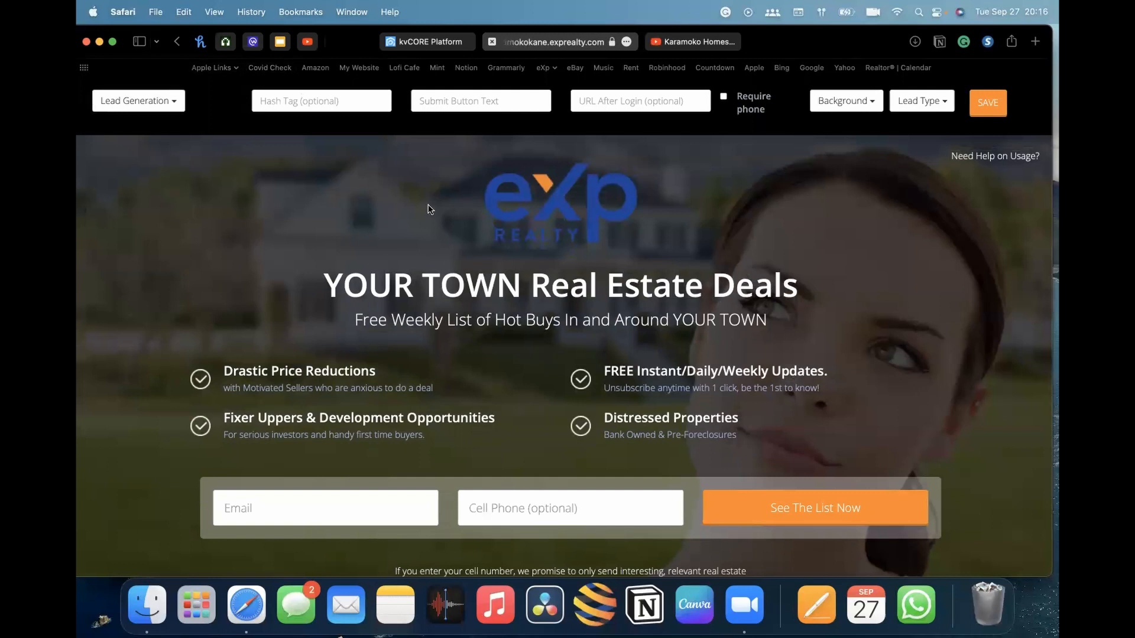
scroll(581, 302, "down", 2)
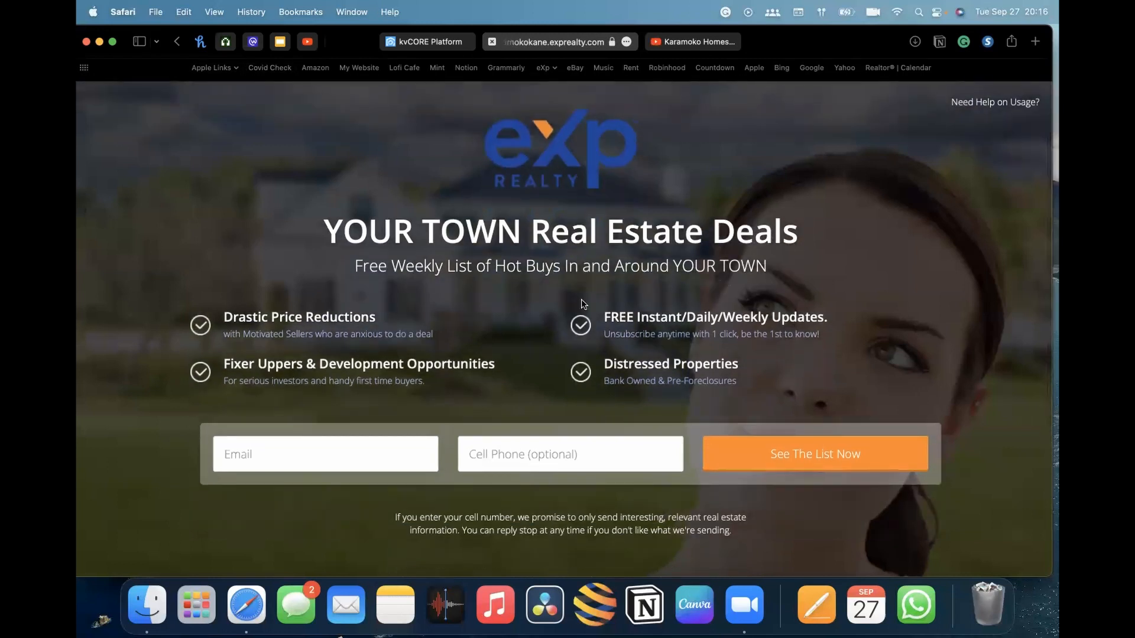
scroll(581, 301, "down", 2)
scroll(581, 300, "up", 2)
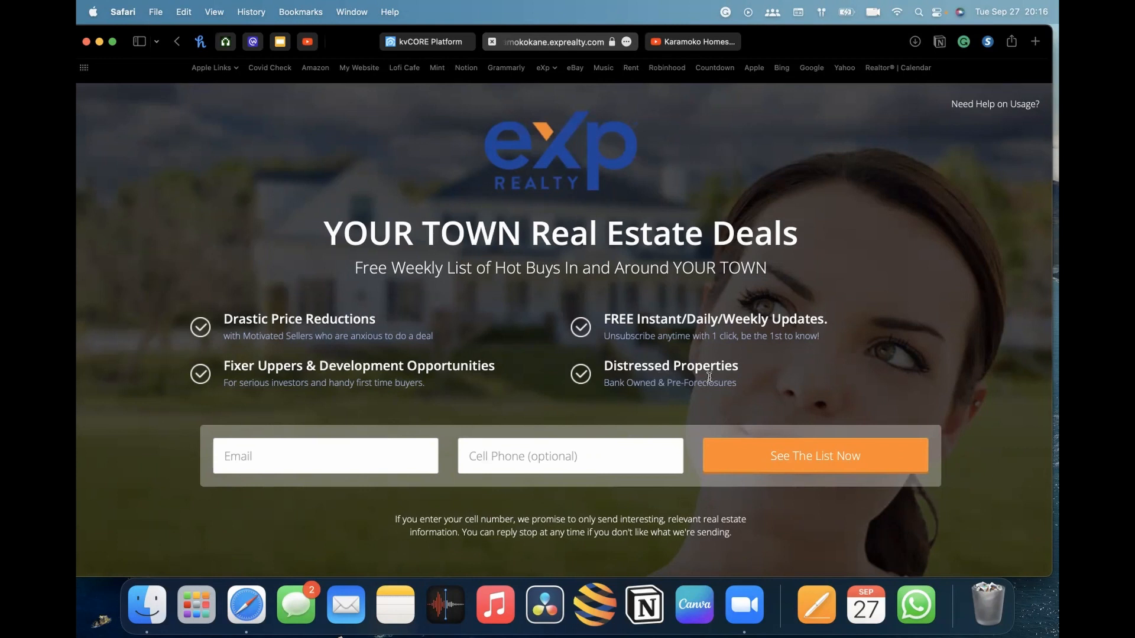
Erase most of the Drastic Price Reductions bullet heading, leaving only Dr
left_click(307, 320)
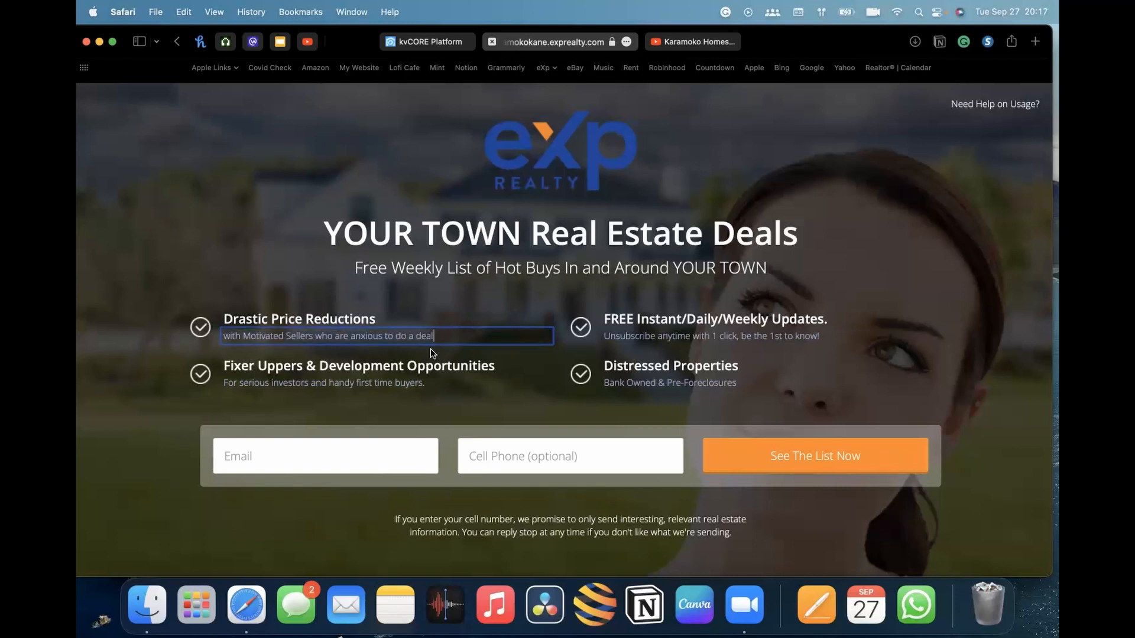
left_click(338, 319)
left_click(378, 319)
key("BackSpace")
key("BackSpace")
key("BackSpace")
key("BackSpace")
key("BackSpace")
key("BackSpace")
key("BackSpace")
key("BackSpace")
key("BackSpace")
key("BackSpace")
key("BackSpace")
key("BackSpace")
key("BackSpace")
key("BackSpace")
key("BackSpace")
key("BackSpace")
key("BackSpace")
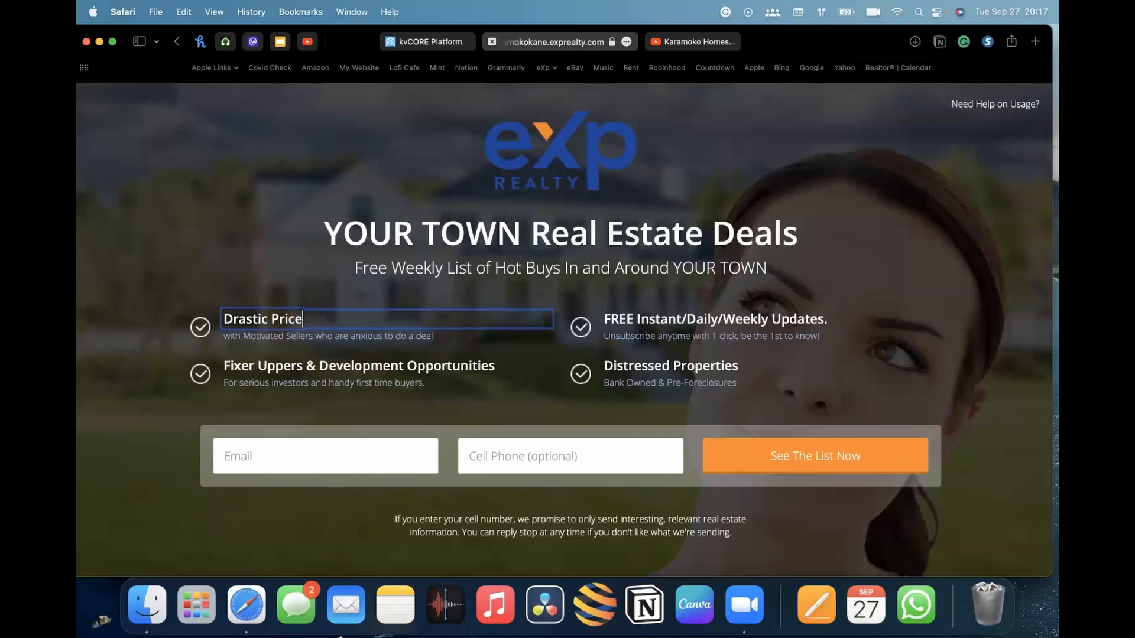
key("BackSpace")
key("BackSpace")
key("BackSpace")
key("BackSpace")
key("BackSpace")
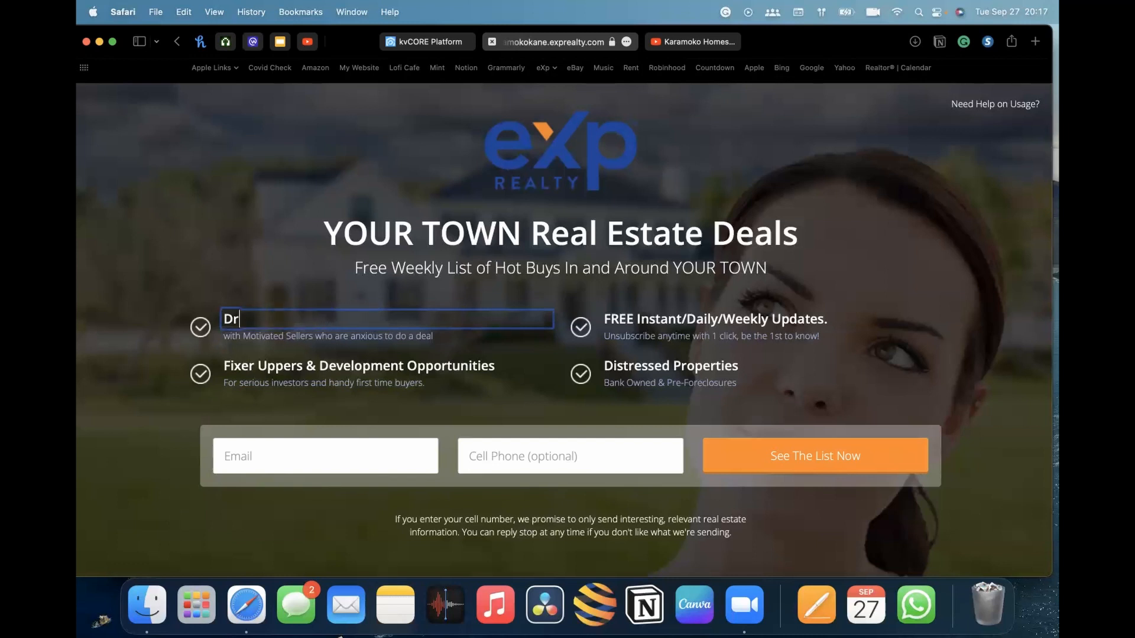
Replace the main headline with Your Free Market Report
left_click(530, 225)
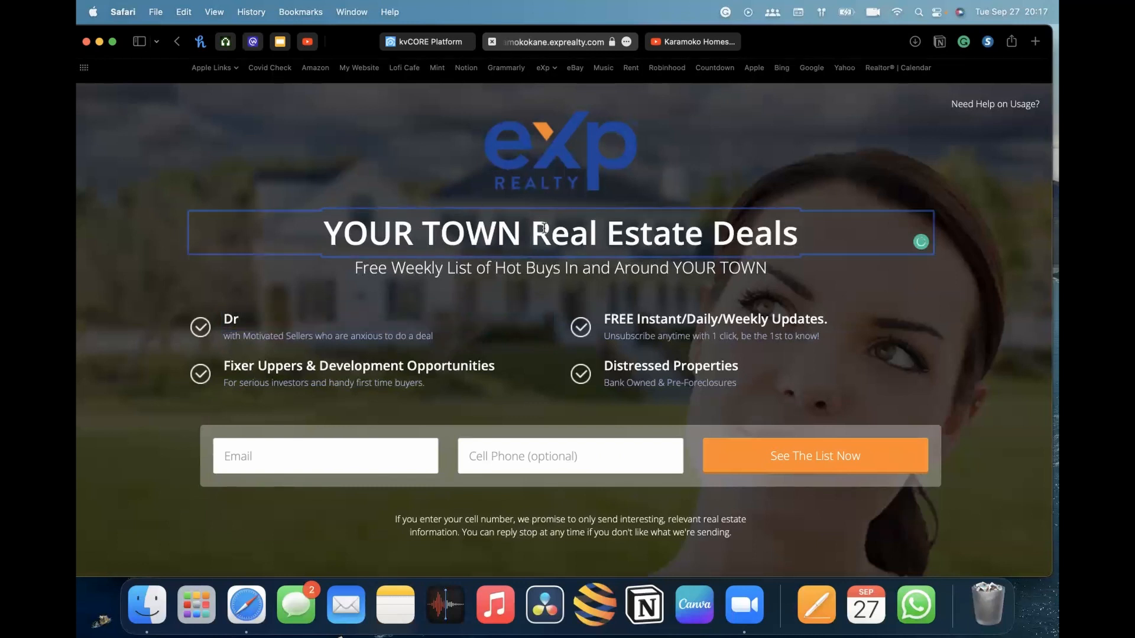
double_click(563, 237)
triple_click(651, 234)
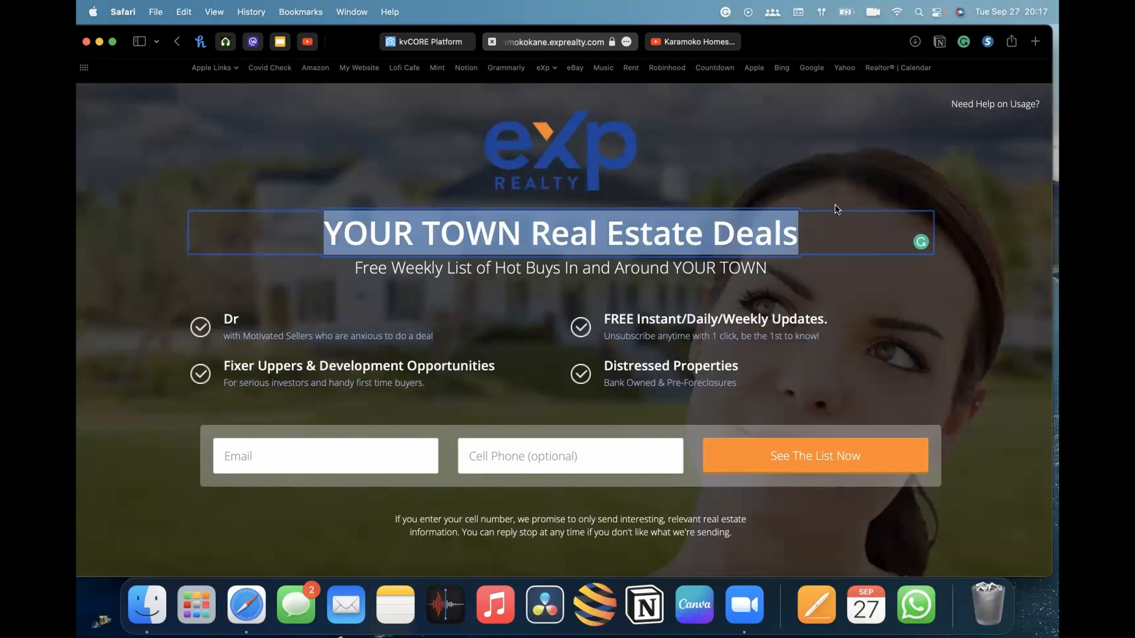
type("Your F")
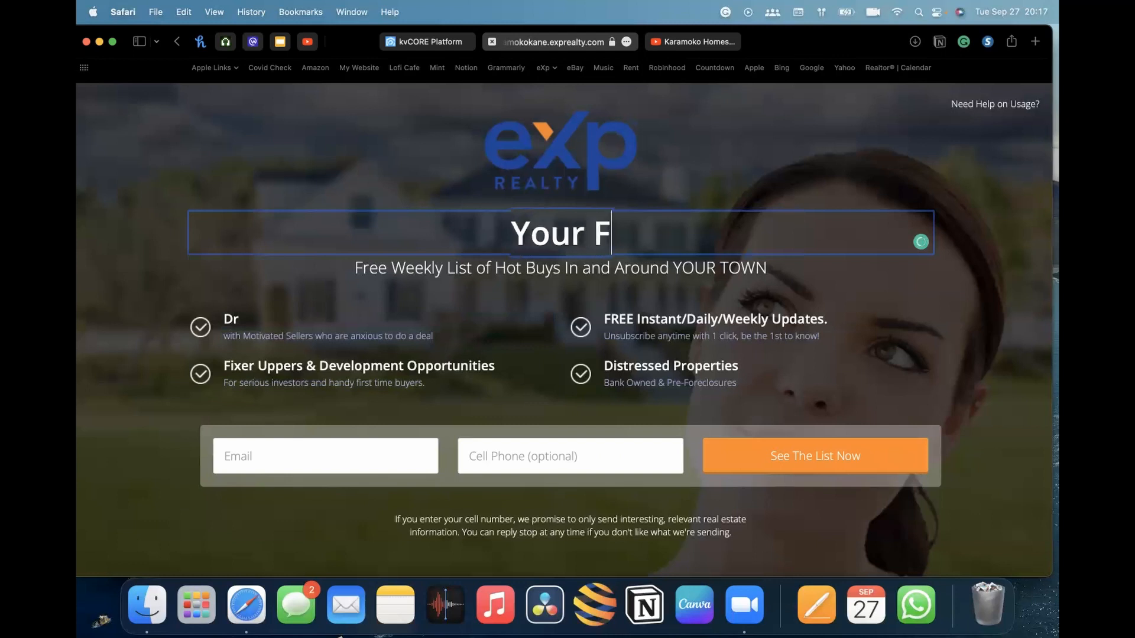
type("ree Market Report")
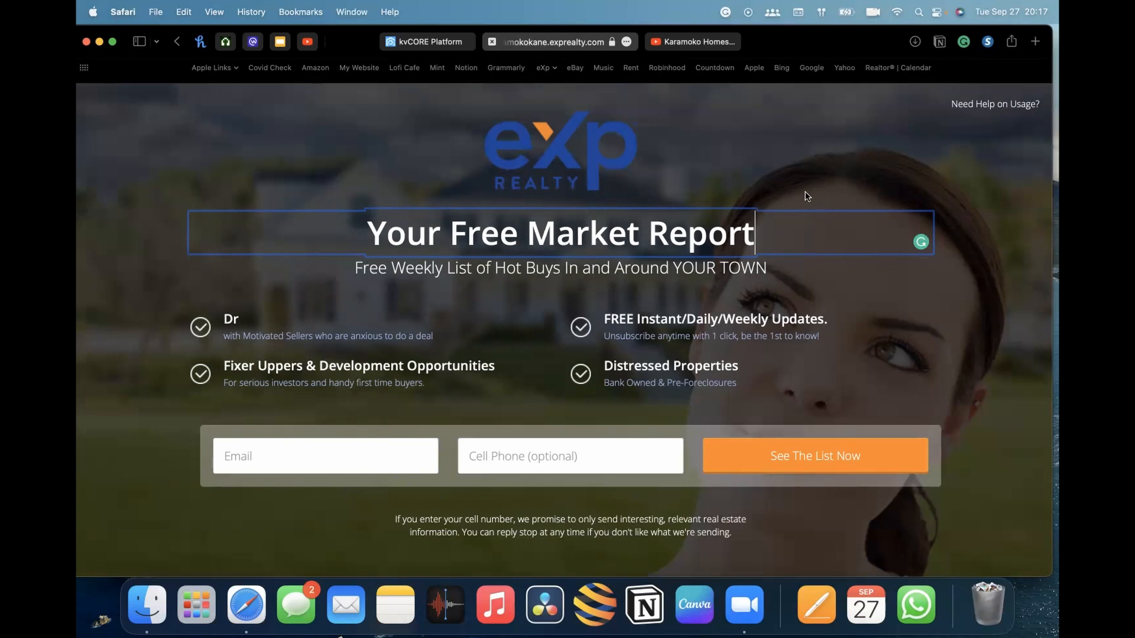
Delete the subheadline and the first two feature bullets from the page
left_click(670, 273)
triple_click(541, 271)
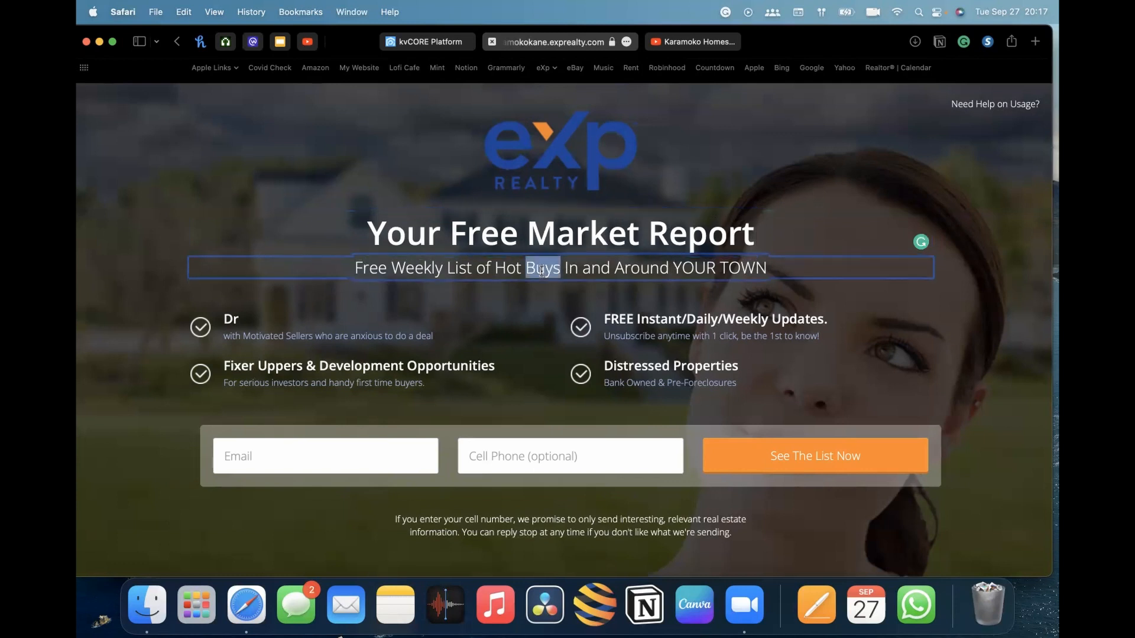
key("BackSpace")
left_click(986, 294)
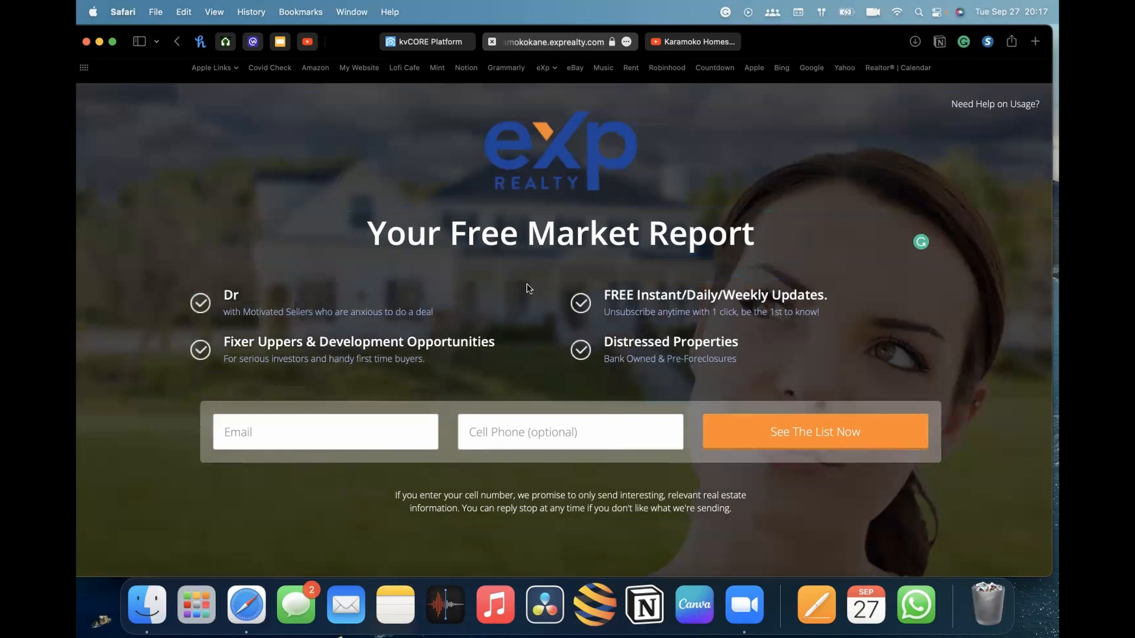
triple_click(286, 300)
key("BackSpace")
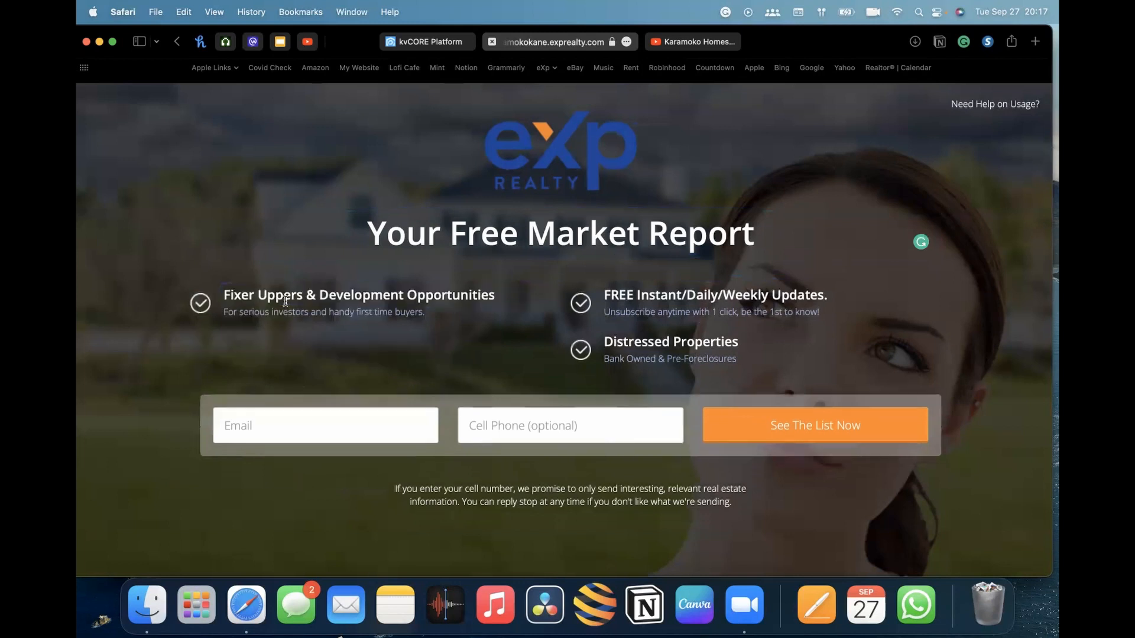
triple_click(360, 294)
key("BackSpace")
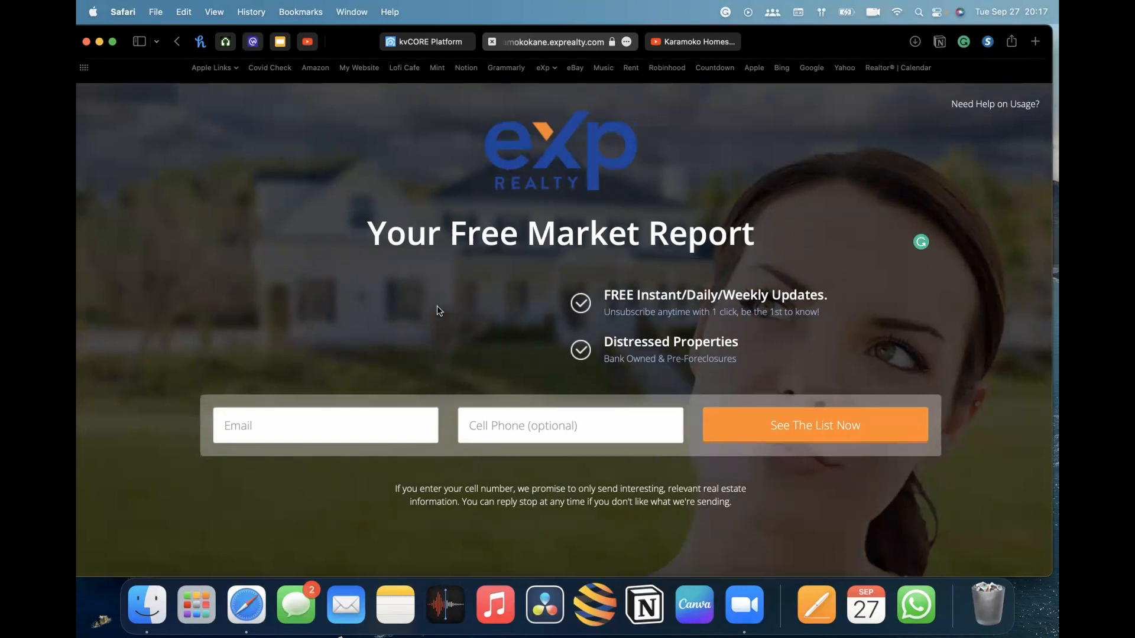
Reload the page to discard the edits and set the main headline to Your Free Market Report
key("super+r")
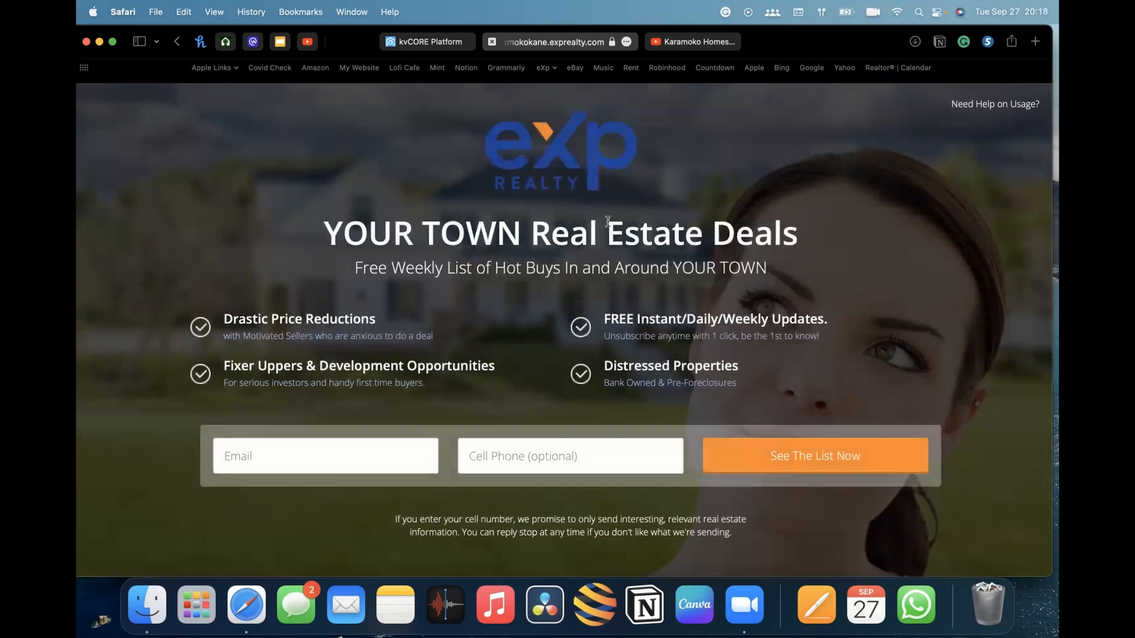
left_click(685, 237)
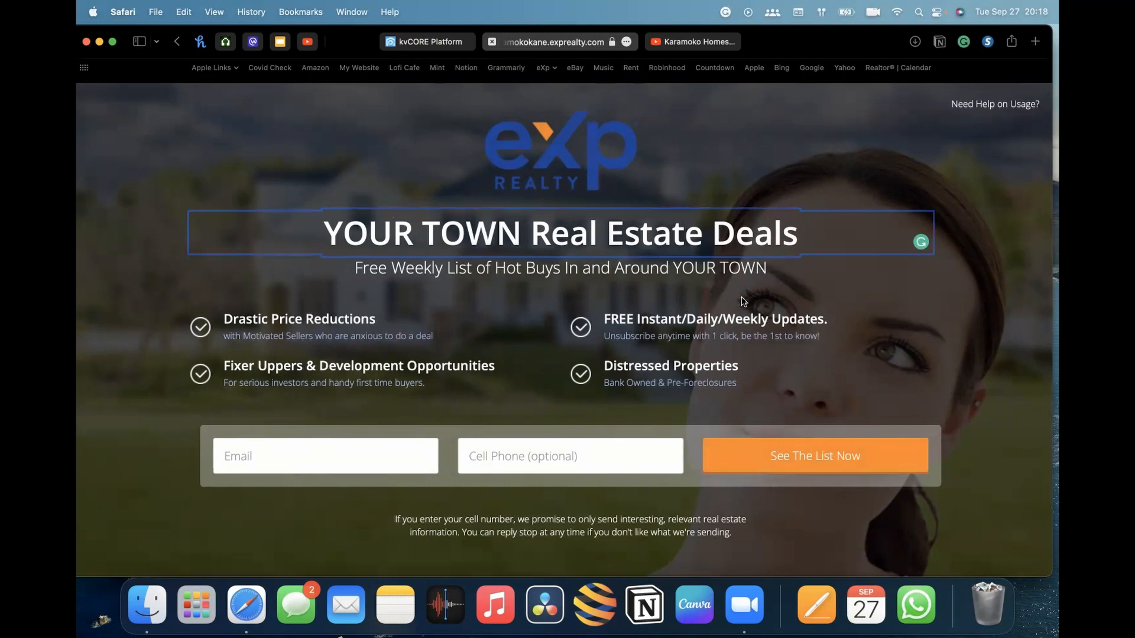
triple_click(515, 235)
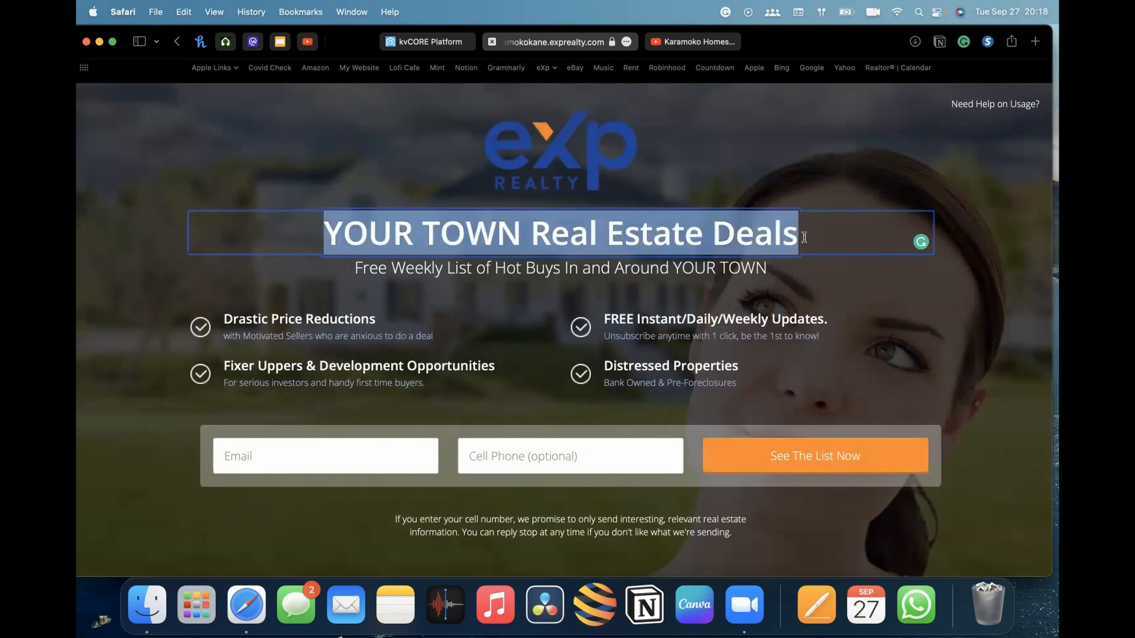
type("Y")
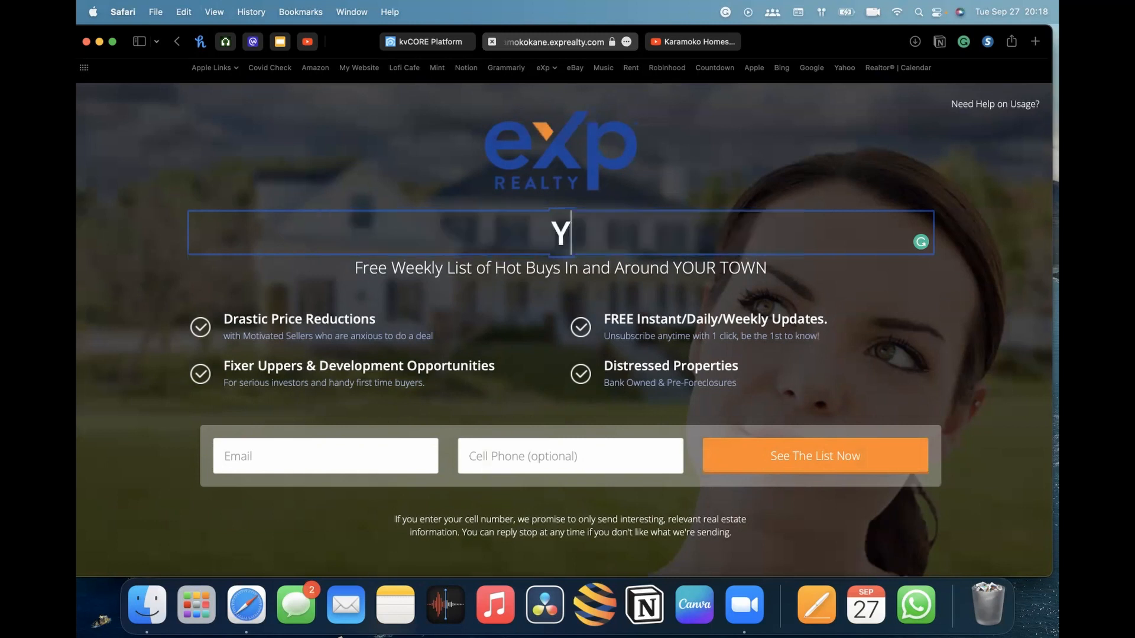
type("our f")
key("BackSpace")
type("Free Market")
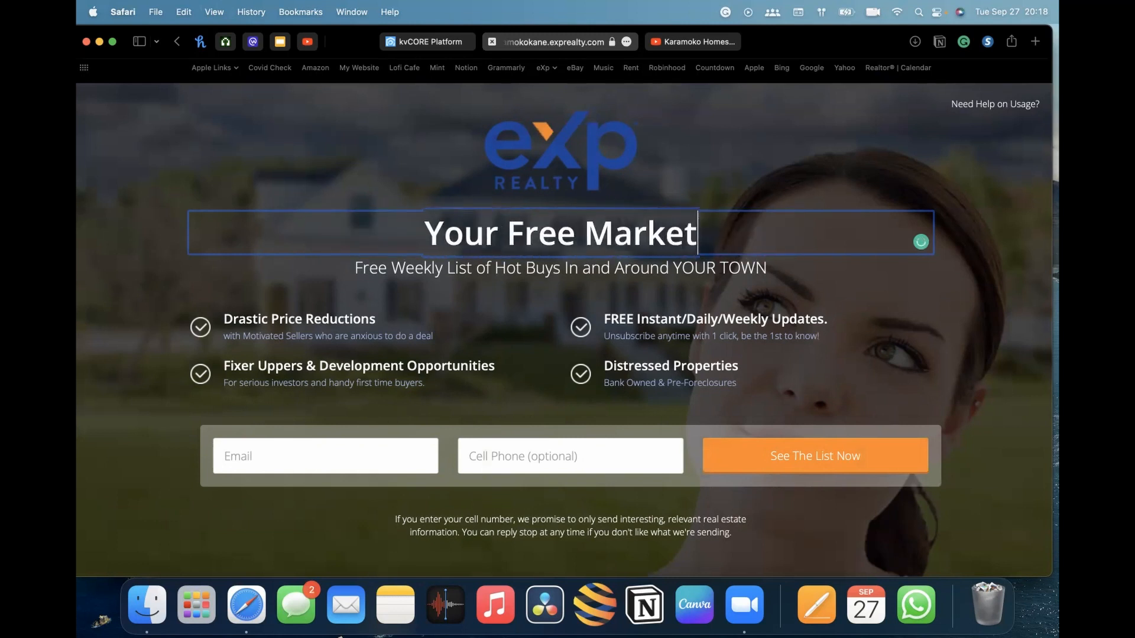
type(" Report")
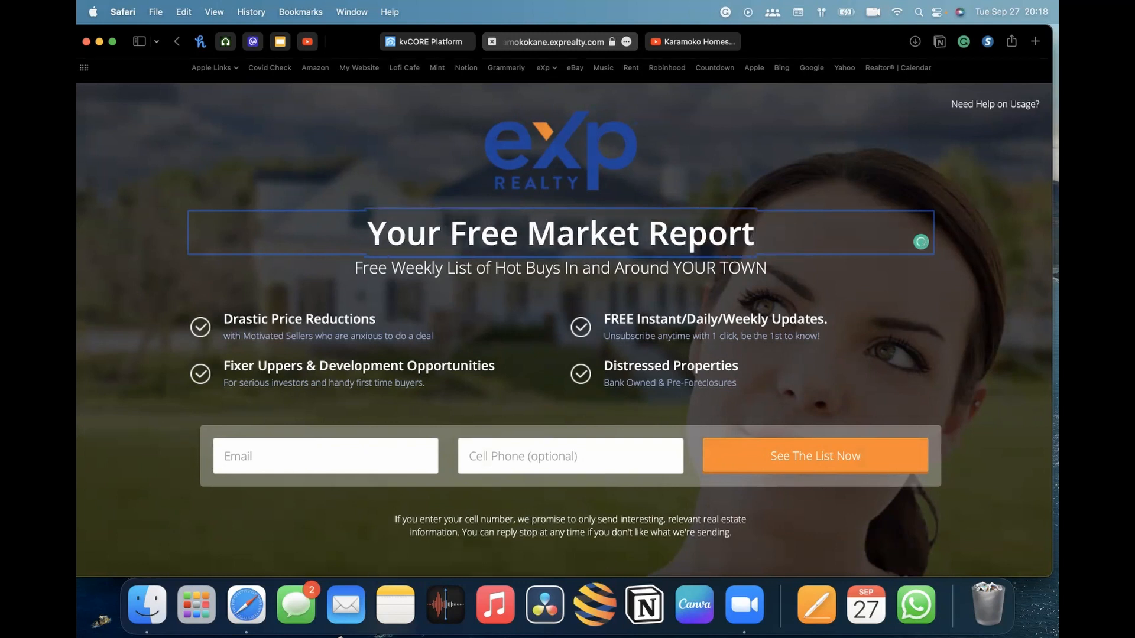
left_click(992, 230)
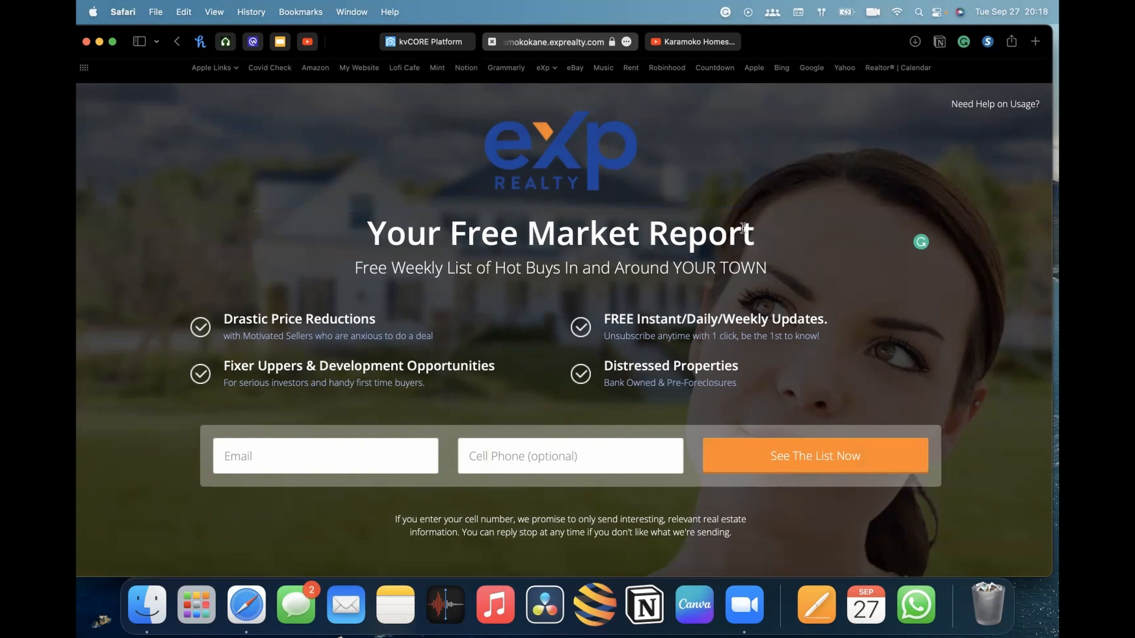
Rewrite the subheadline as Free Weekly Report of the market condition in your Area
left_click(489, 269)
left_click_drag(769, 267, 450, 264)
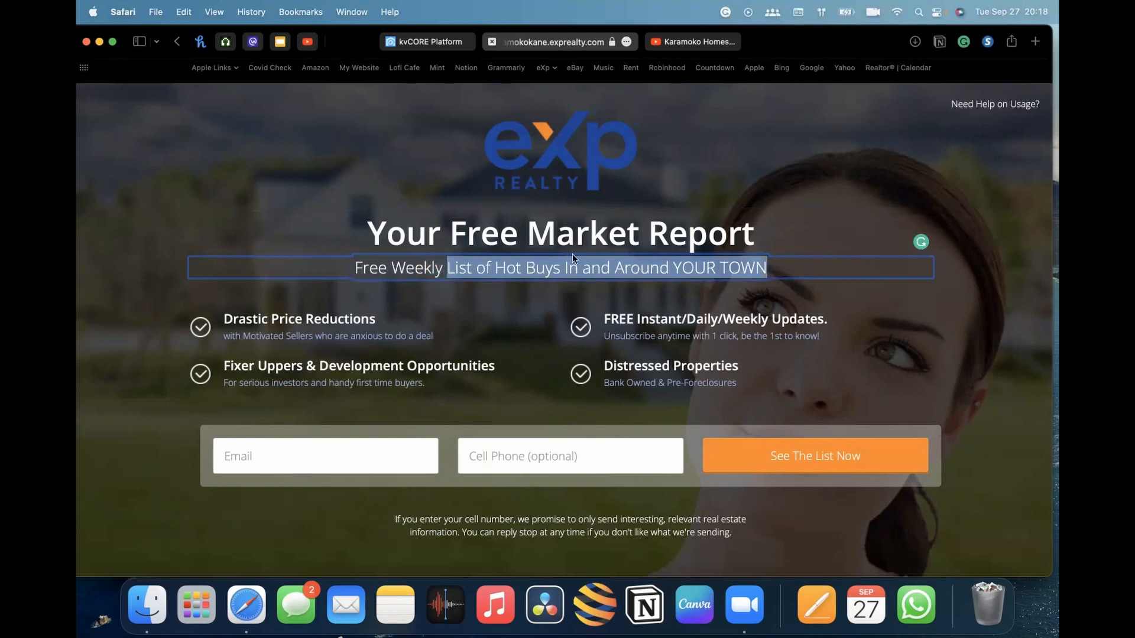
type("Repor")
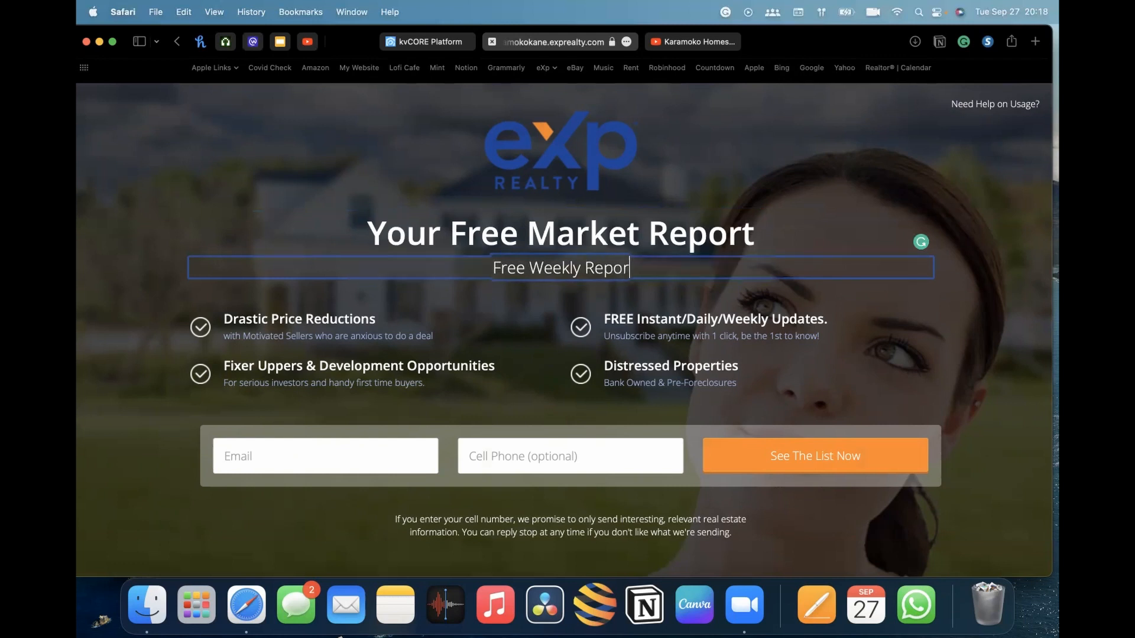
type("t of the marke")
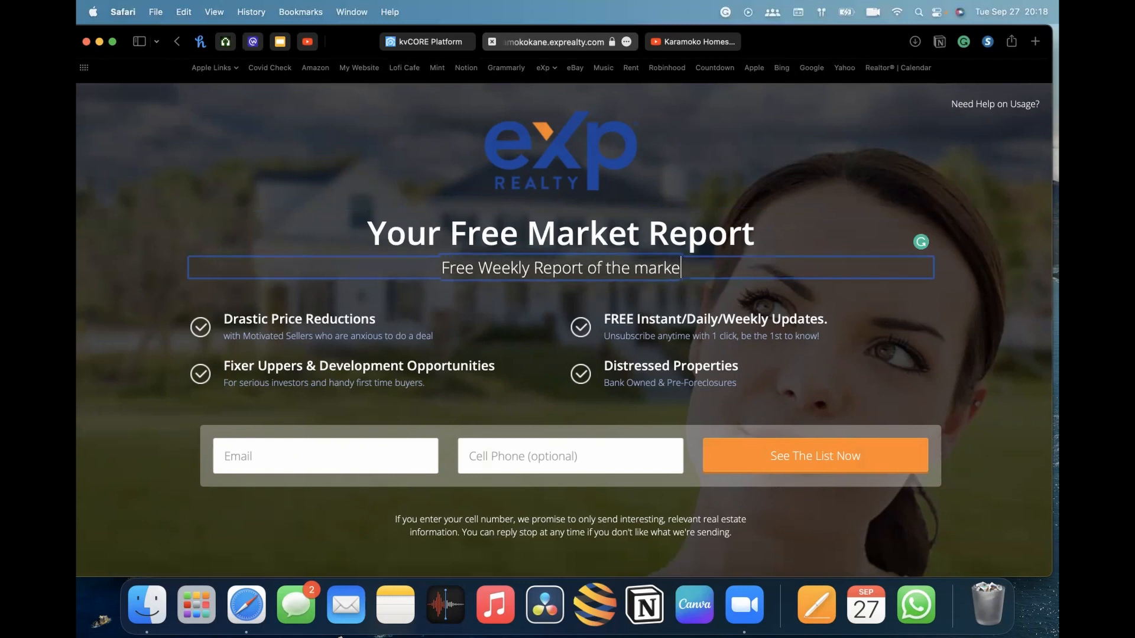
type("t condi")
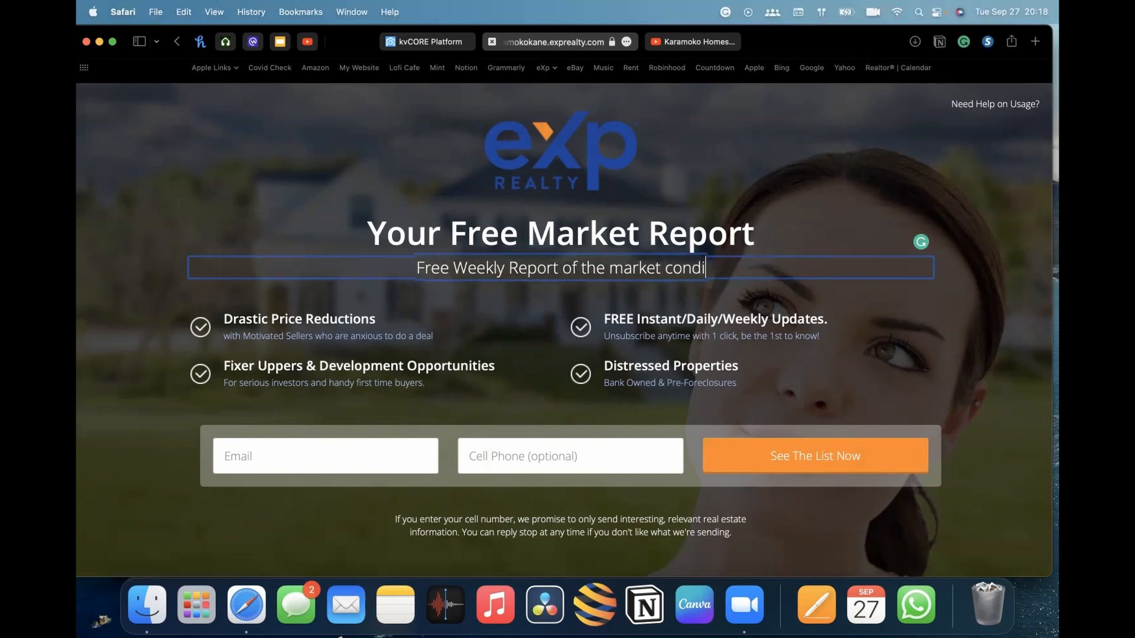
type("tions")
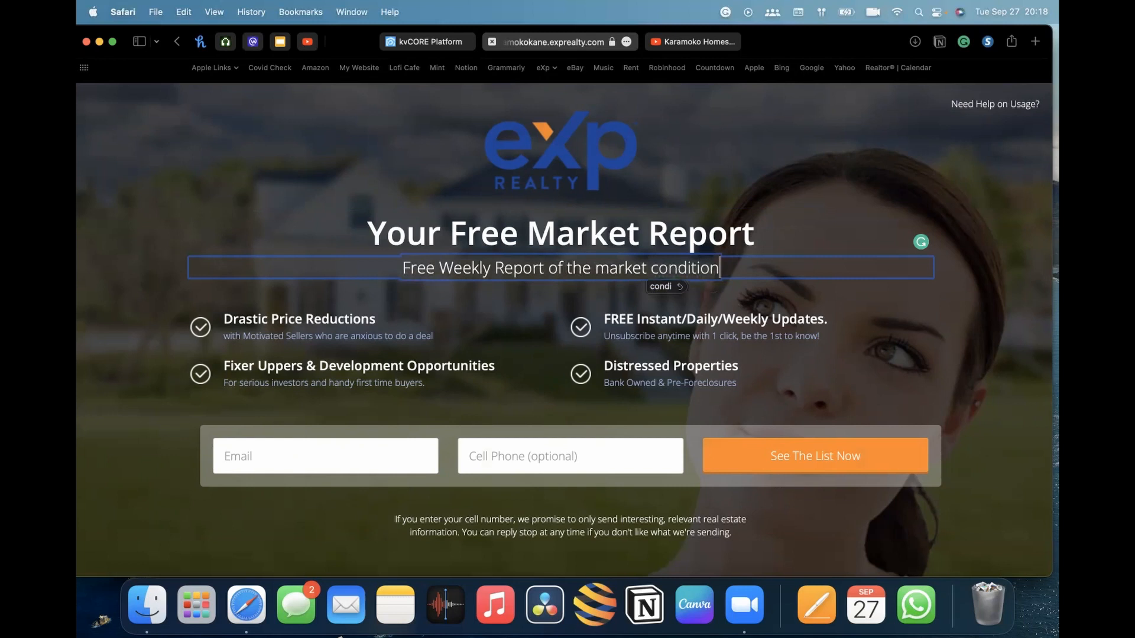
key("BackSpace")
key("BackSpace")
type("in your area")
key("Left")
key("Left")
key("BackSpace")
type("A")
key("Left")
key("Left")
key("Left")
key("Left")
key("Left")
left_click(941, 316)
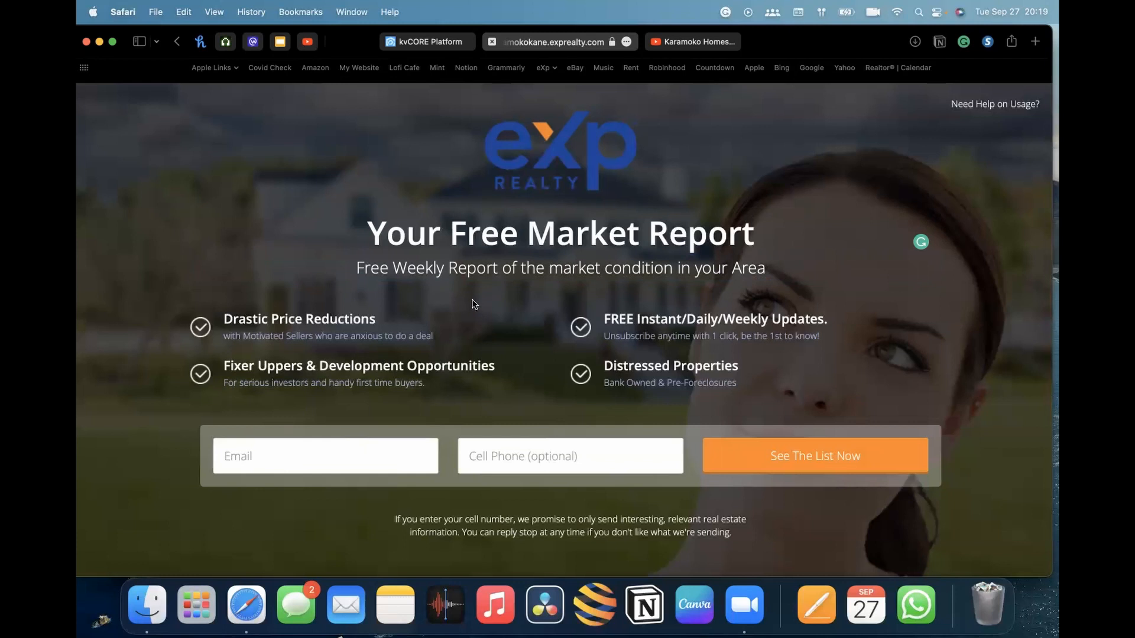
Erase a few letters from the Drastic Price Reductions bullet heading
left_click(355, 319)
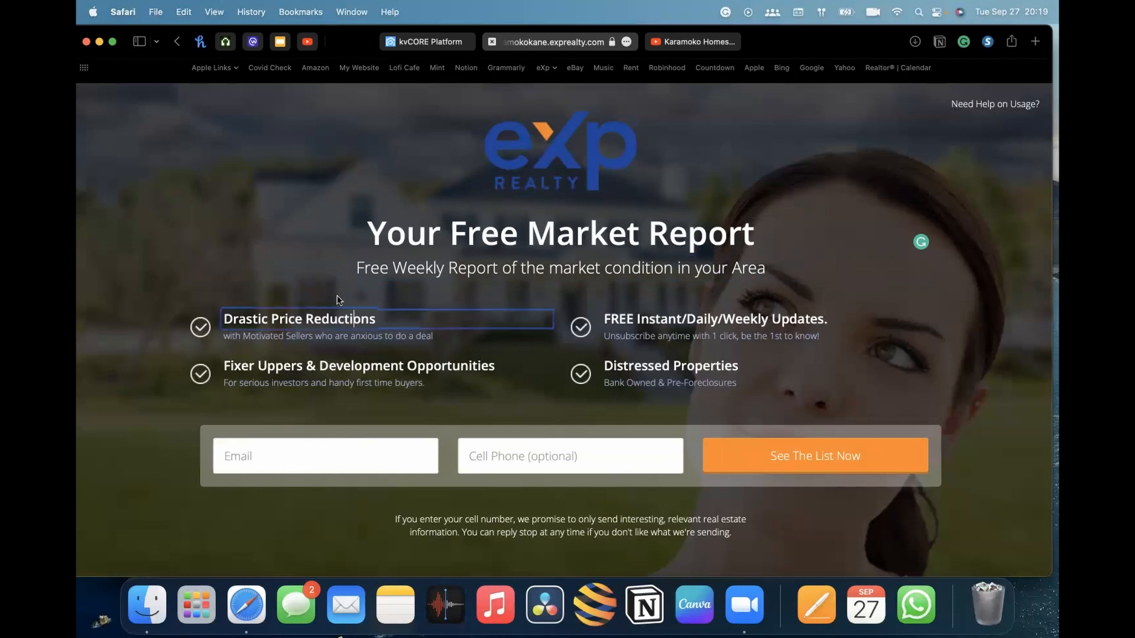
key("BackSpace")
key("BackSpace")
key("BackSpace")
key("BackSpace")
left_click(347, 335)
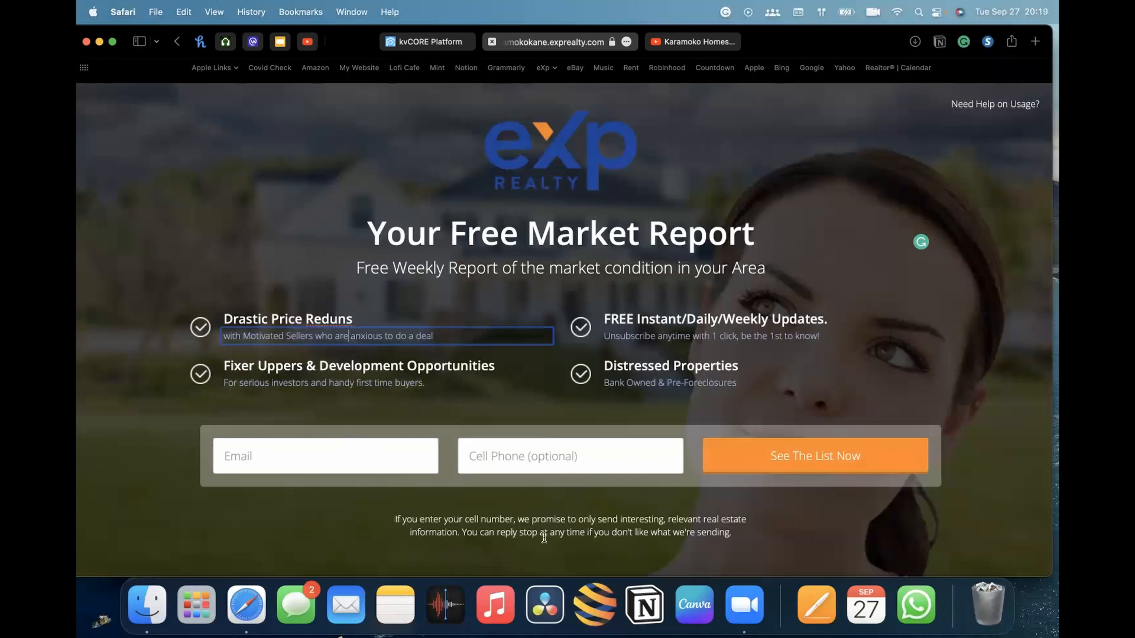
Examine the lead form fields and the page type options in the editor toolbar
scroll(373, 554, "down", 5)
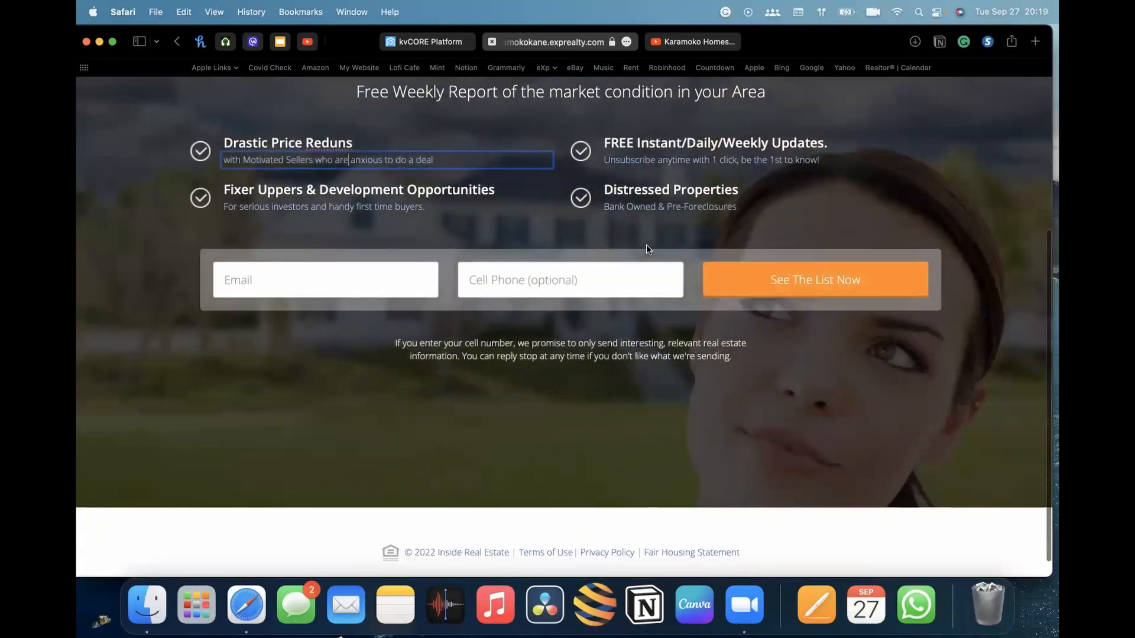
scroll(409, 340, "up", 6)
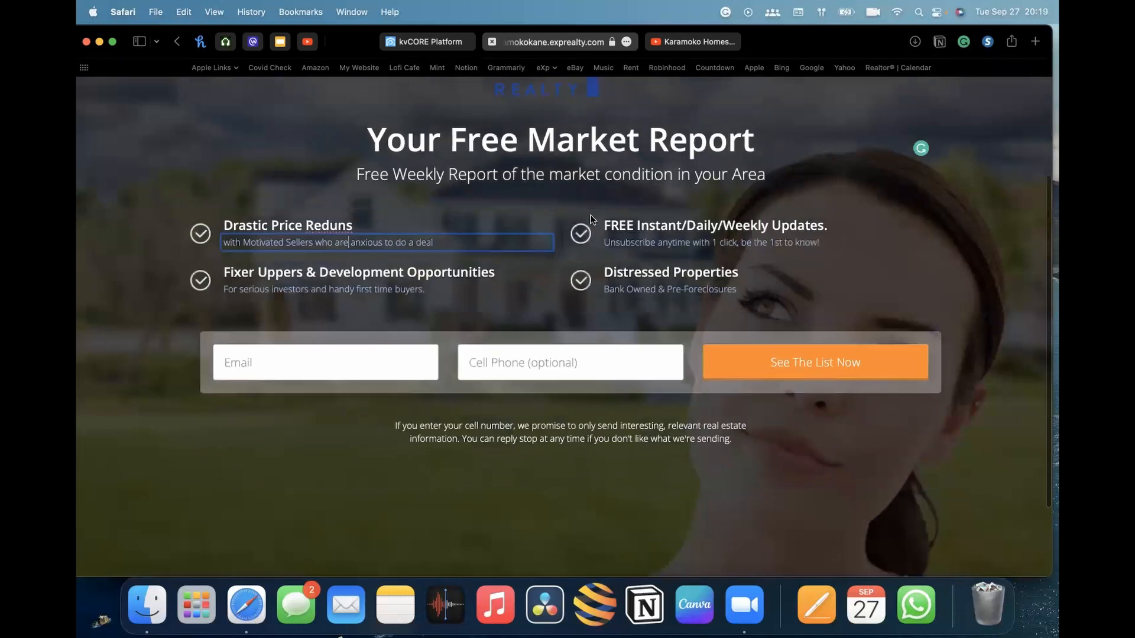
scroll(1029, 227, "down", 3)
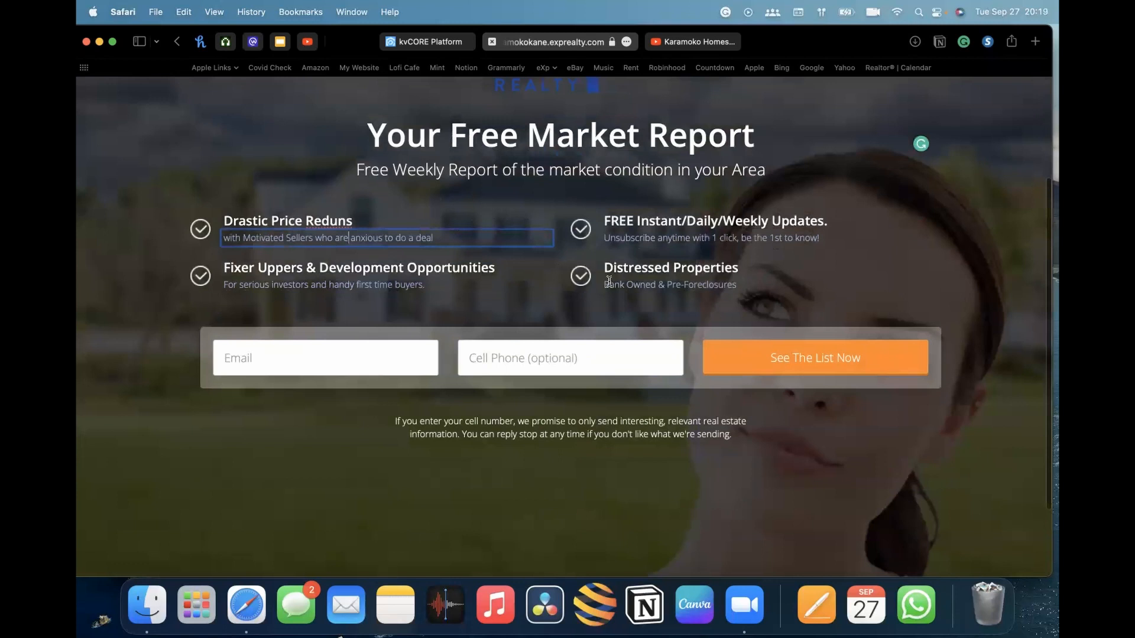
left_click(282, 355)
scroll(282, 355, "up", 4)
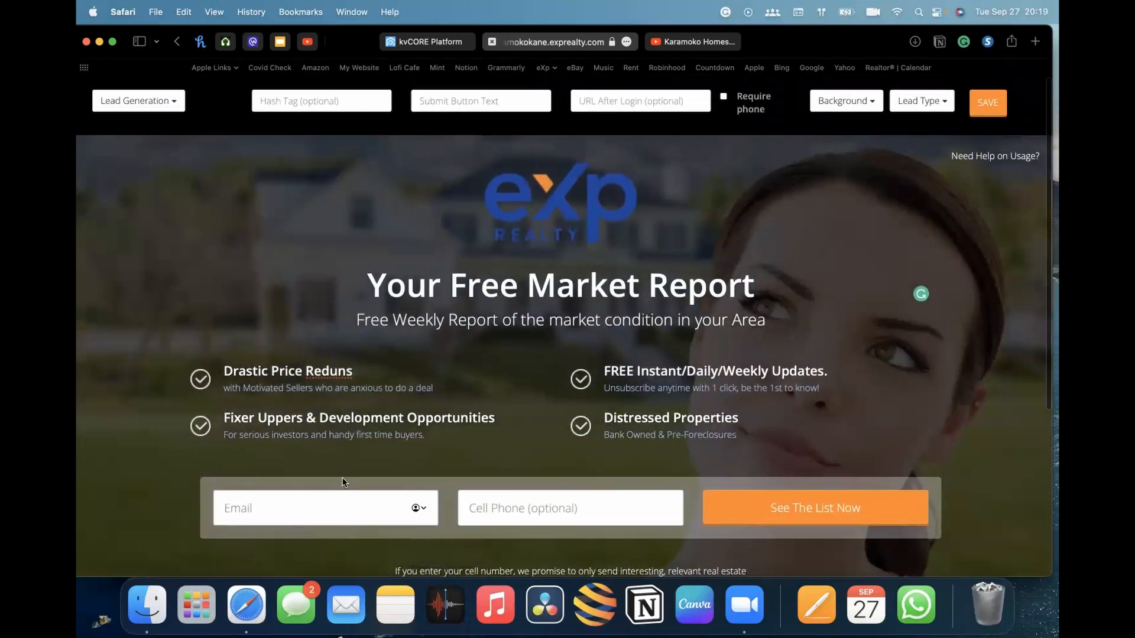
left_click(505, 509)
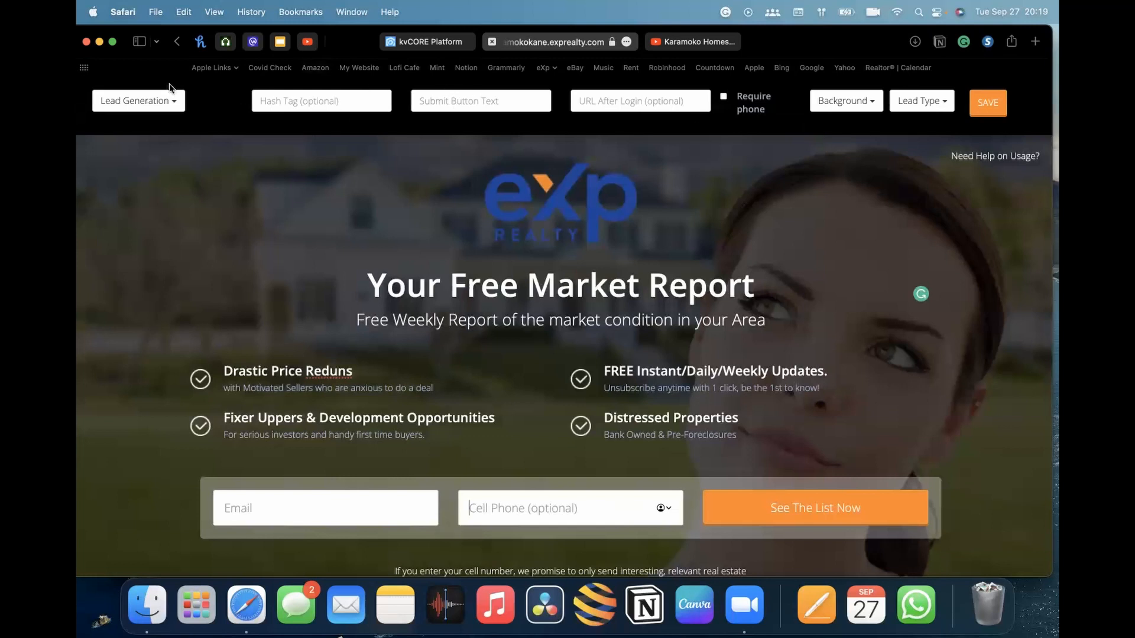
left_click(166, 104)
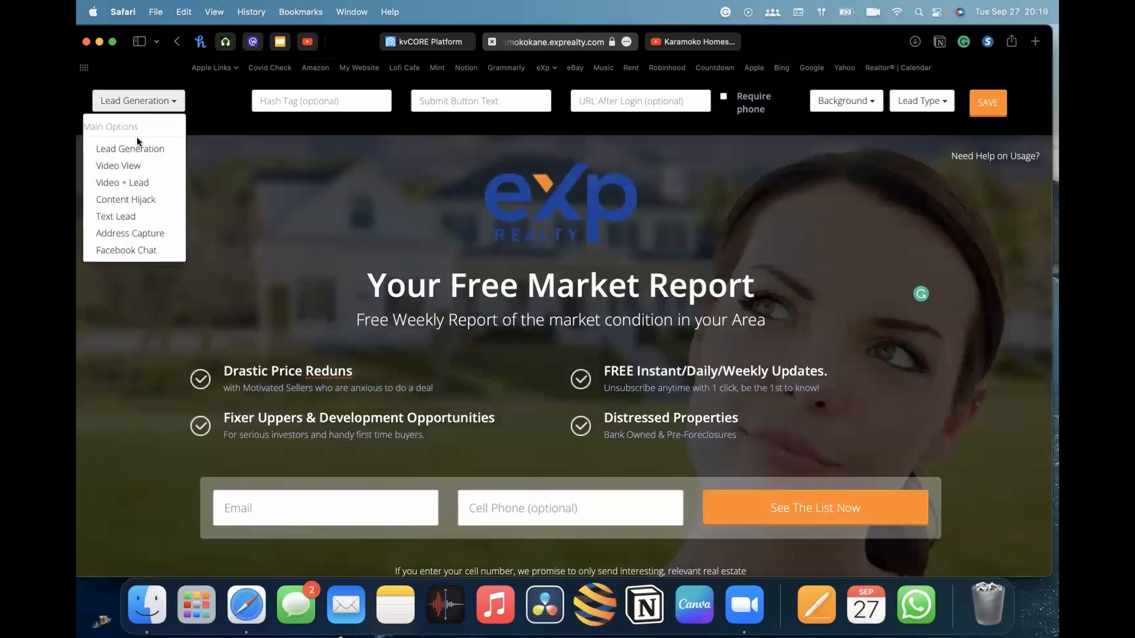
left_click(174, 106)
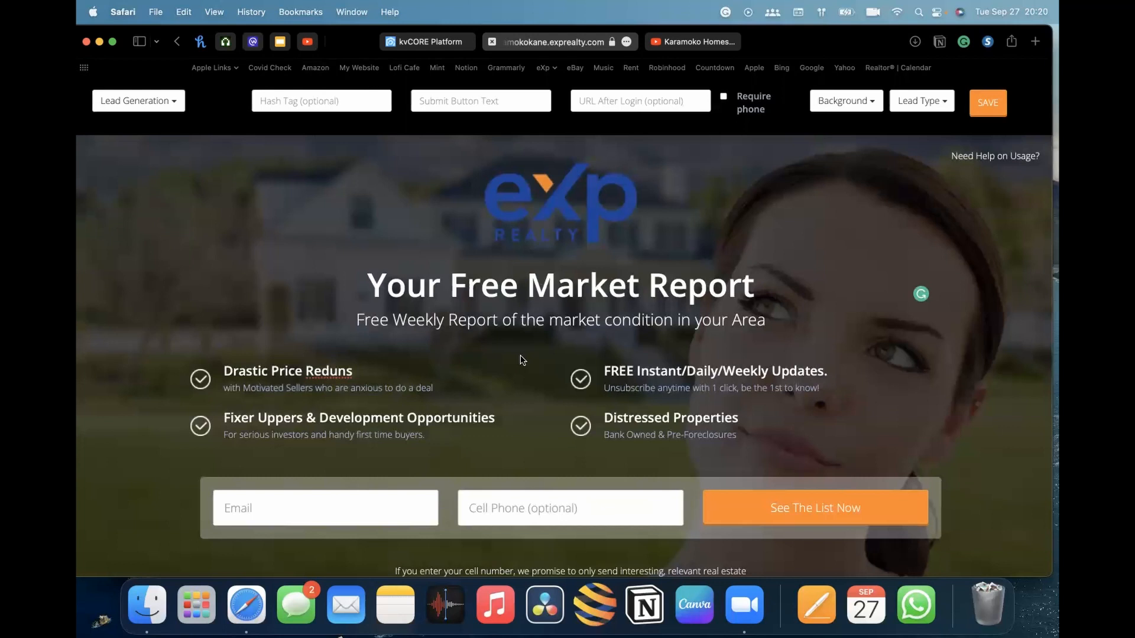
left_click(155, 104)
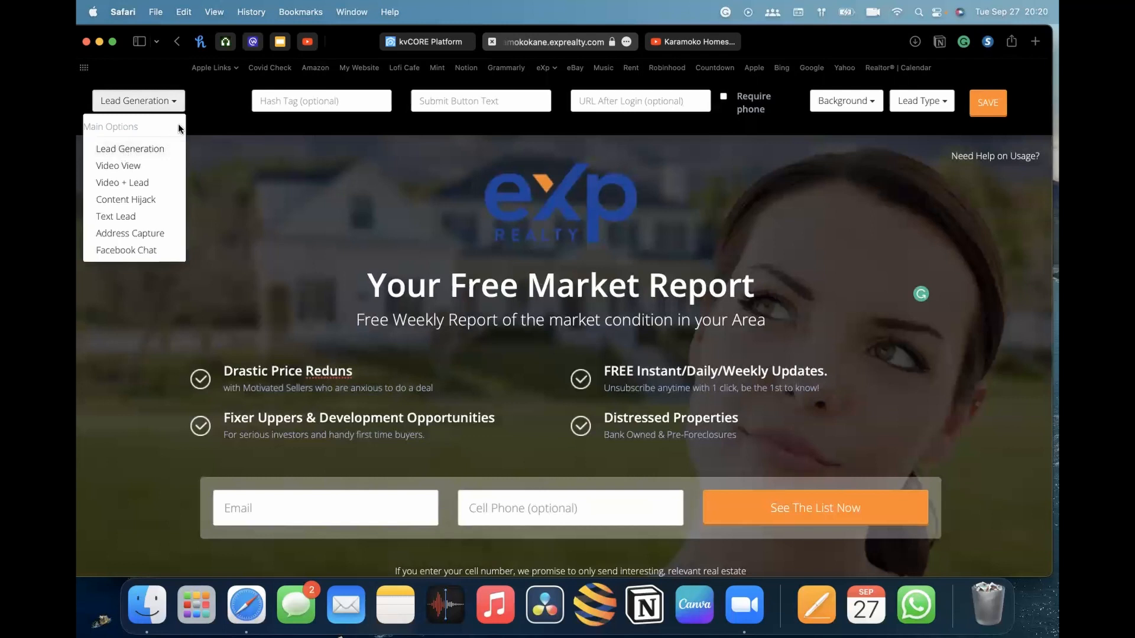
left_click(177, 104)
left_click(287, 101)
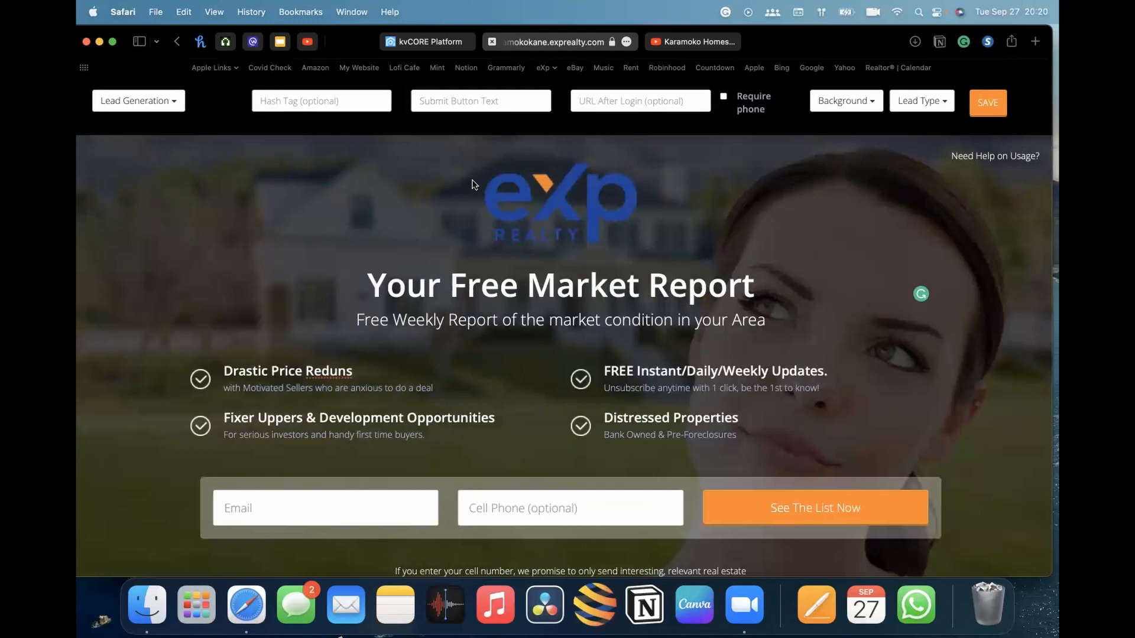
scroll(390, 456, "down", 4)
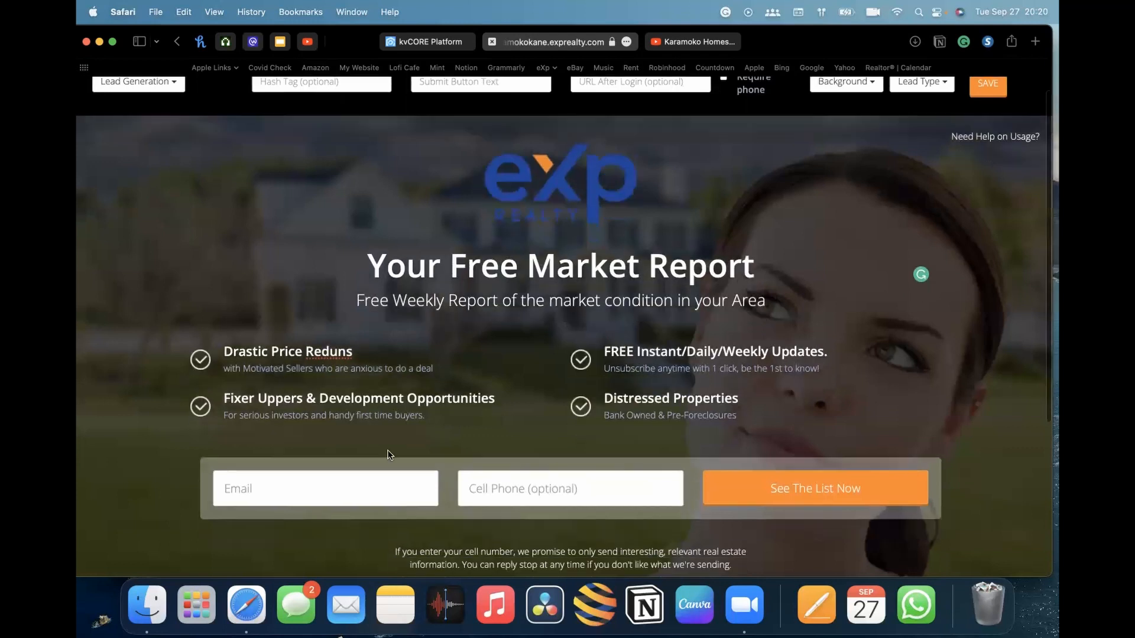
scroll(550, 384, "up", 4)
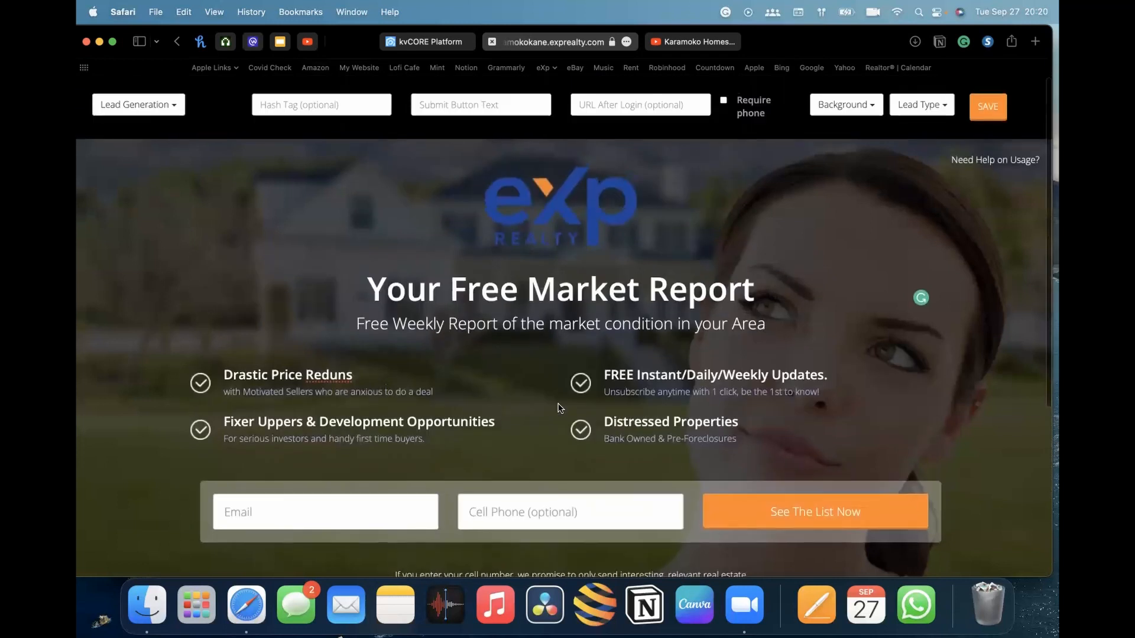
left_click(311, 100)
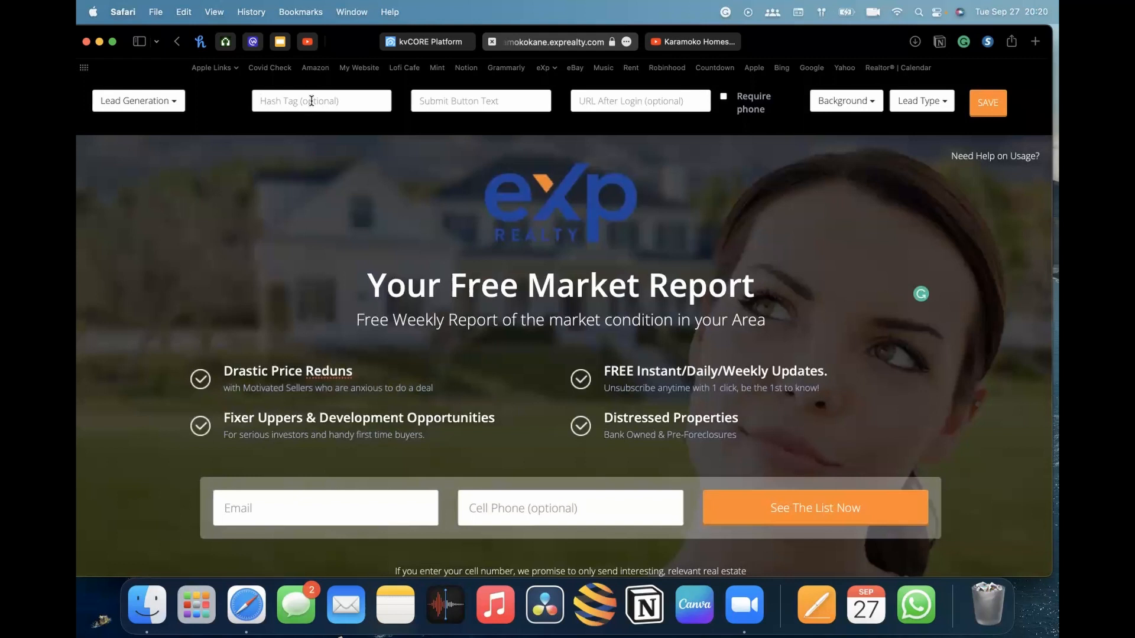
left_click(311, 101)
type("Facebook-landingpage")
left_click_drag(353, 101, 280, 96)
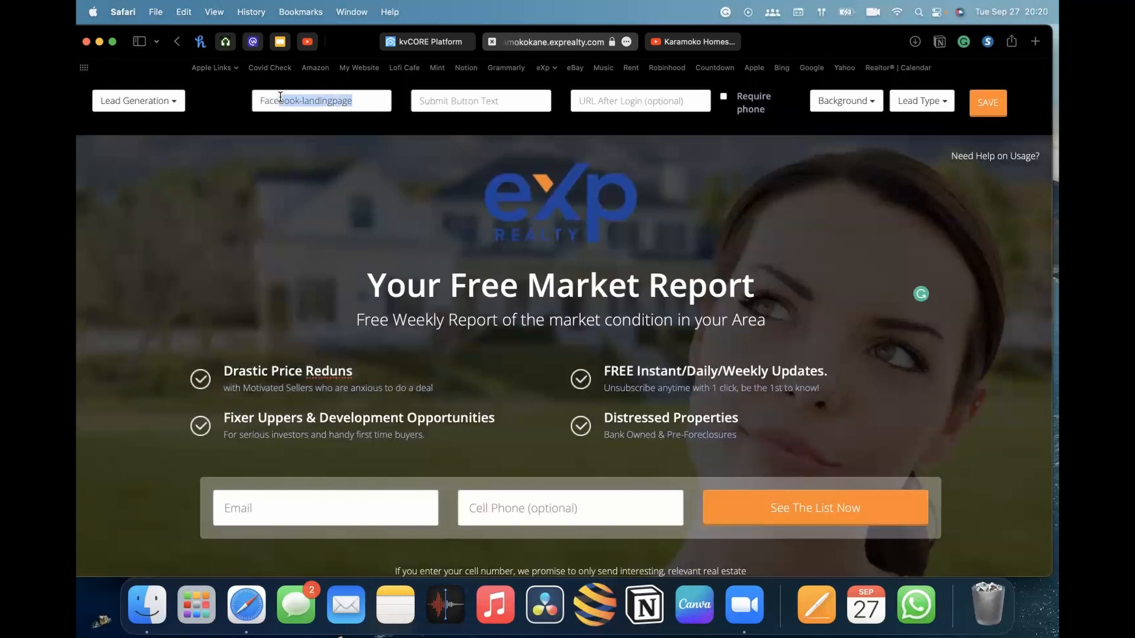
left_click(360, 100)
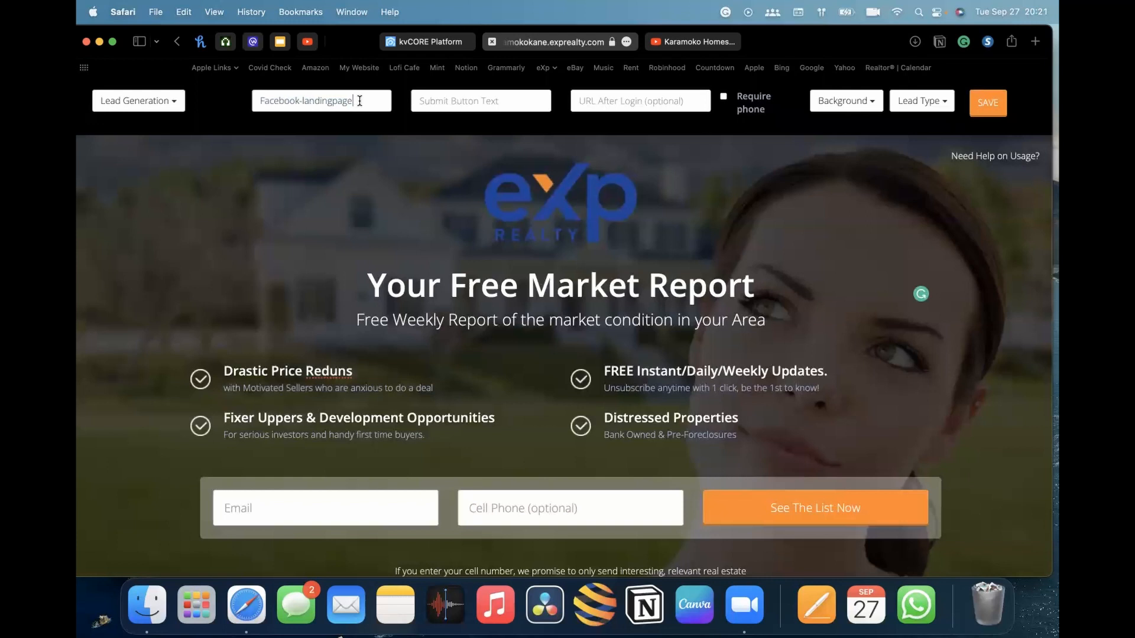
left_click_drag(260, 100, 357, 100)
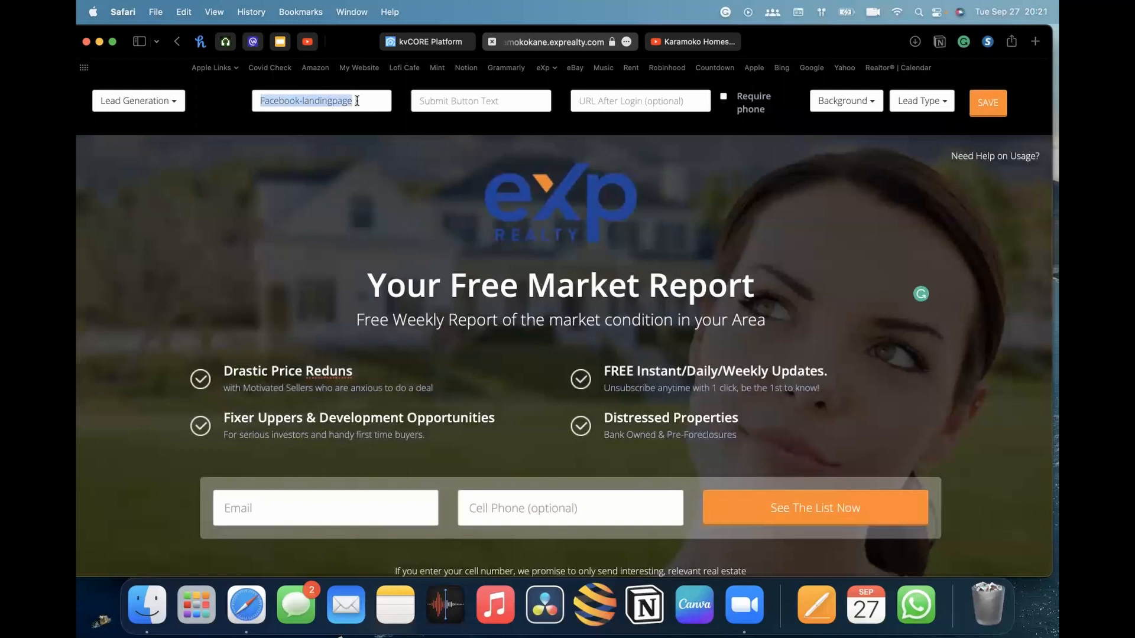
left_click(357, 100)
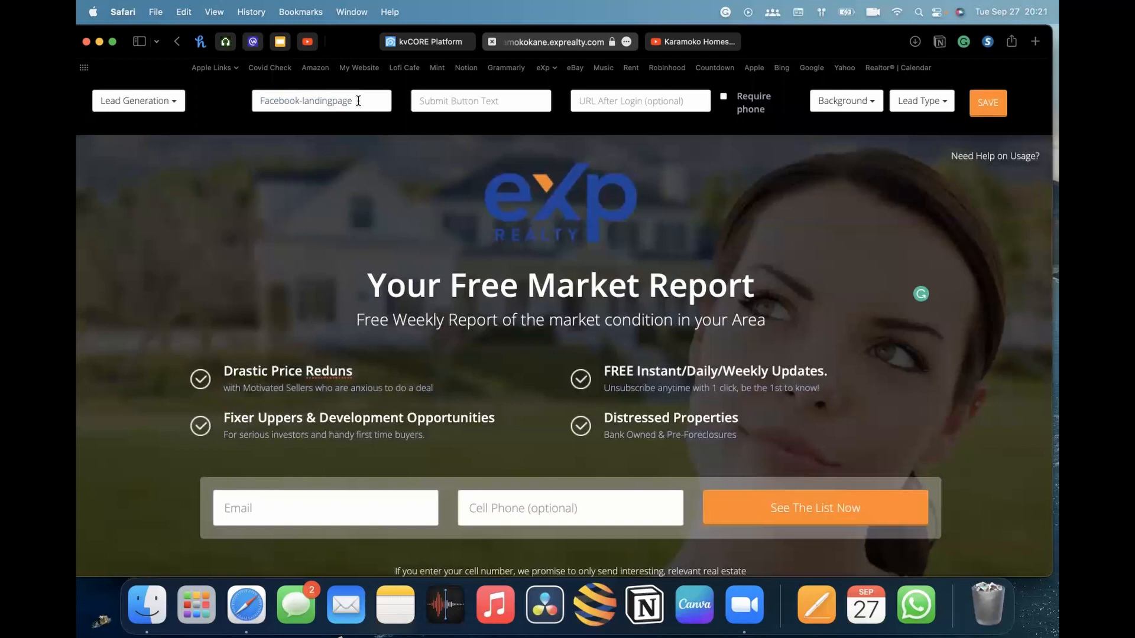
left_click_drag(354, 100, 256, 101)
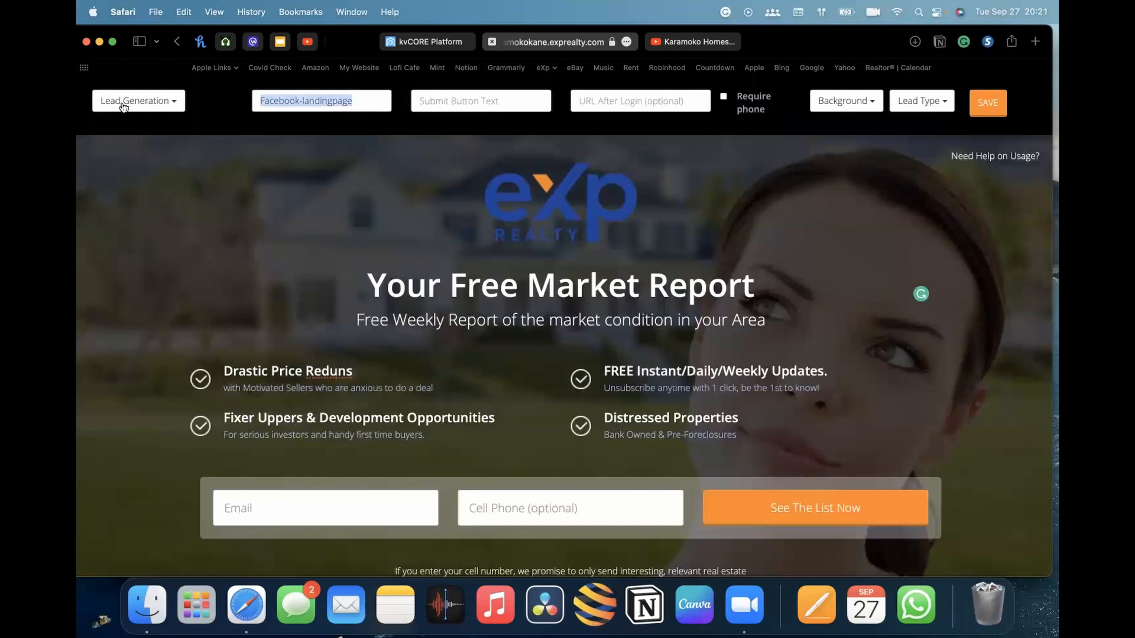
key("BackSpace")
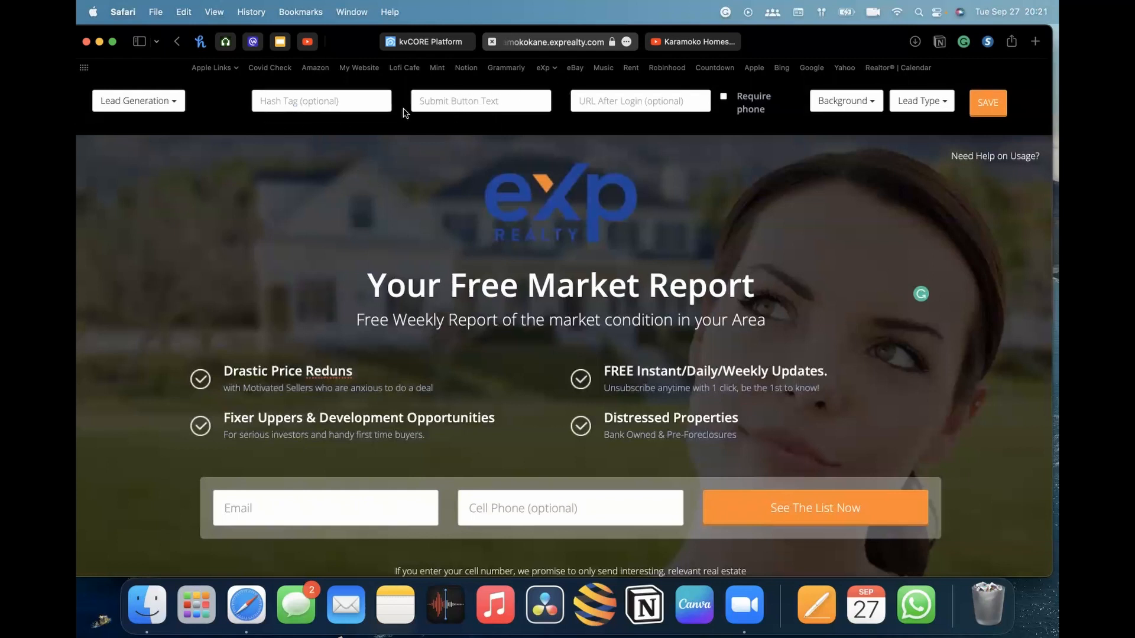
Set the submit button text to Subscribe!
left_click(475, 103)
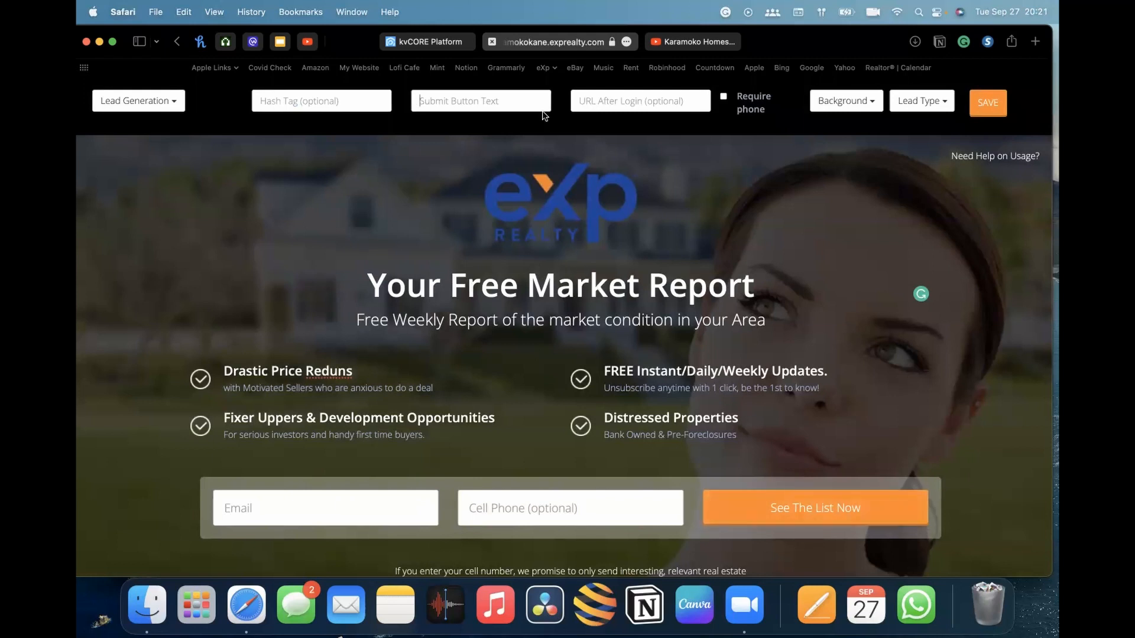
type("Sub")
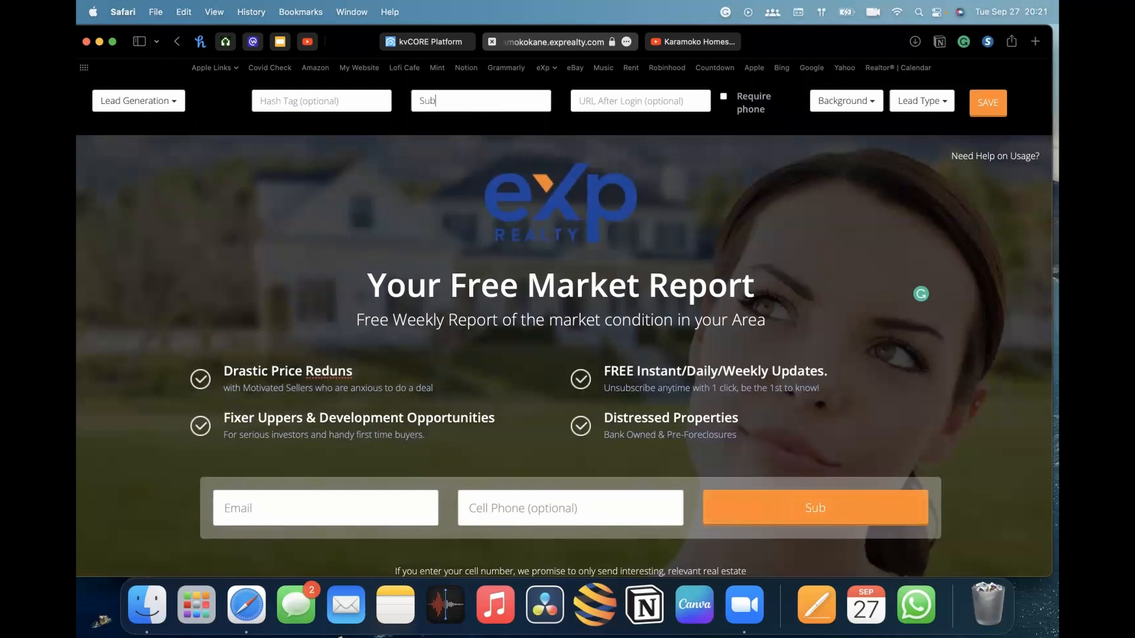
type("ccribe")
type("!")
Set the URL after login to the agent's website address
left_click(636, 96)
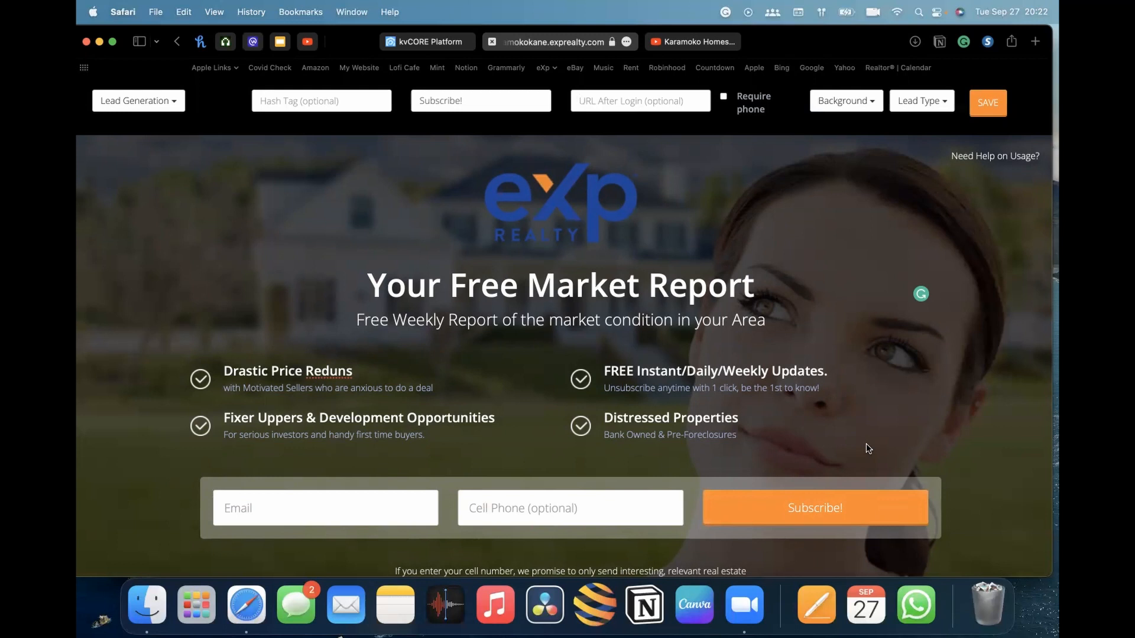
left_click(626, 101)
type("www.karamokokane.com")
left_click(668, 119)
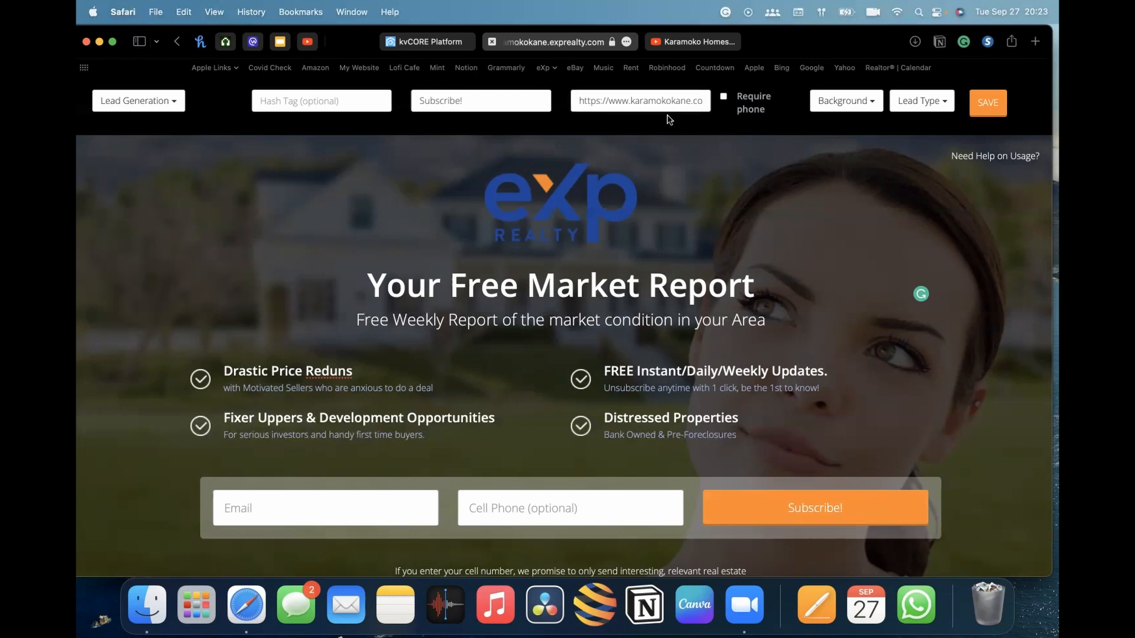
left_click_drag(597, 100, 675, 101)
left_click(631, 100)
left_click(724, 96)
left_click(512, 512)
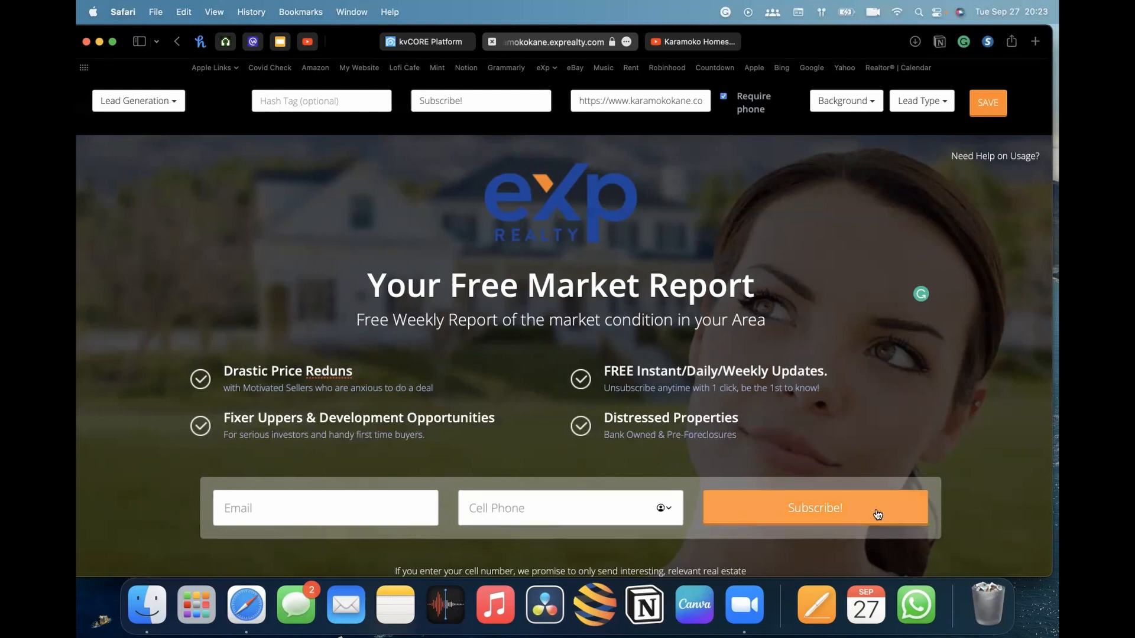
left_click(724, 97)
left_click(587, 517)
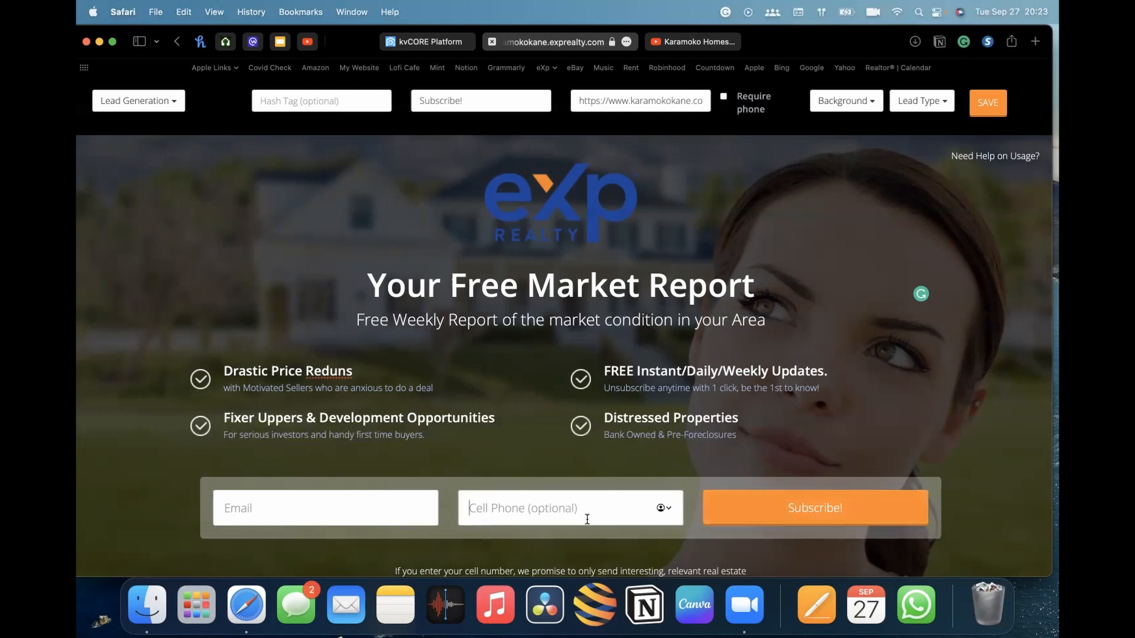
left_click(262, 515)
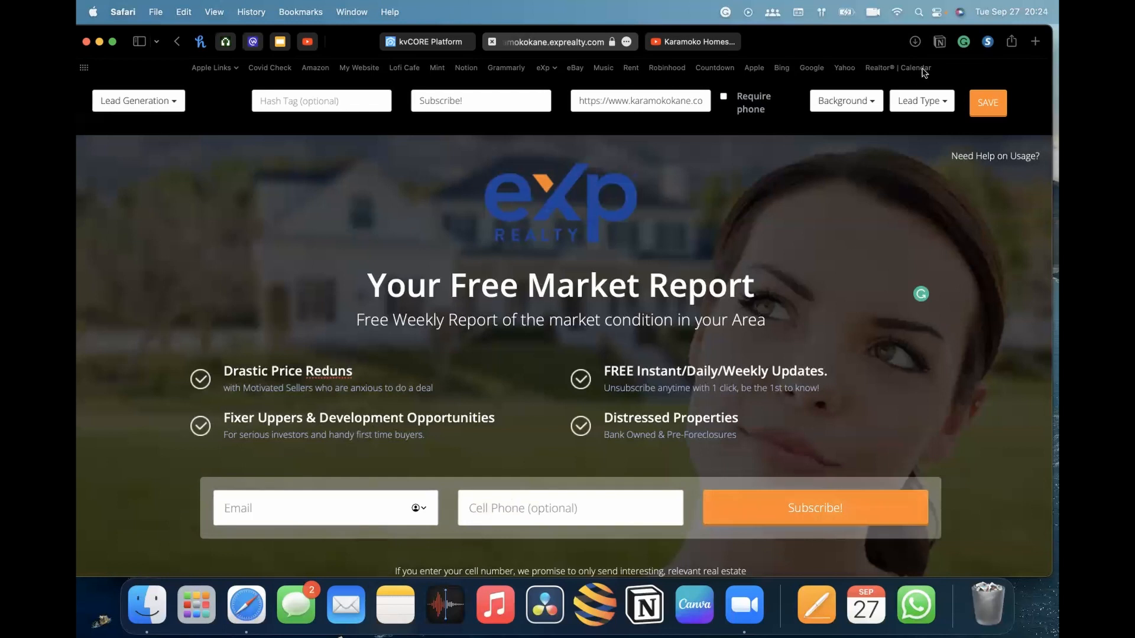
Change the page background to the Map image
left_click(869, 103)
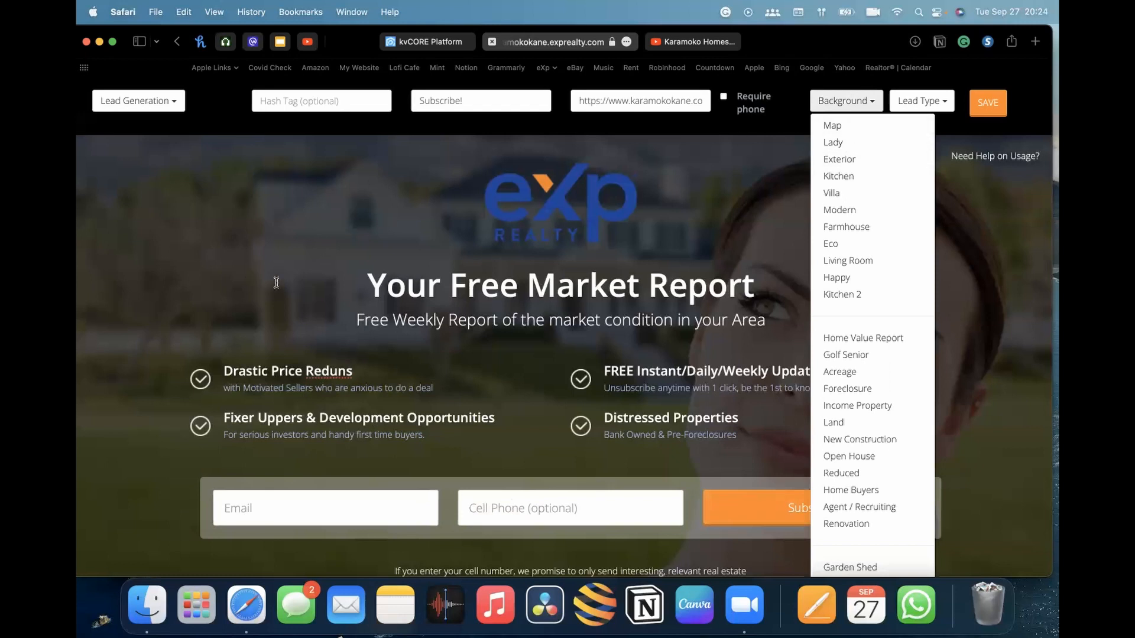
left_click(875, 132)
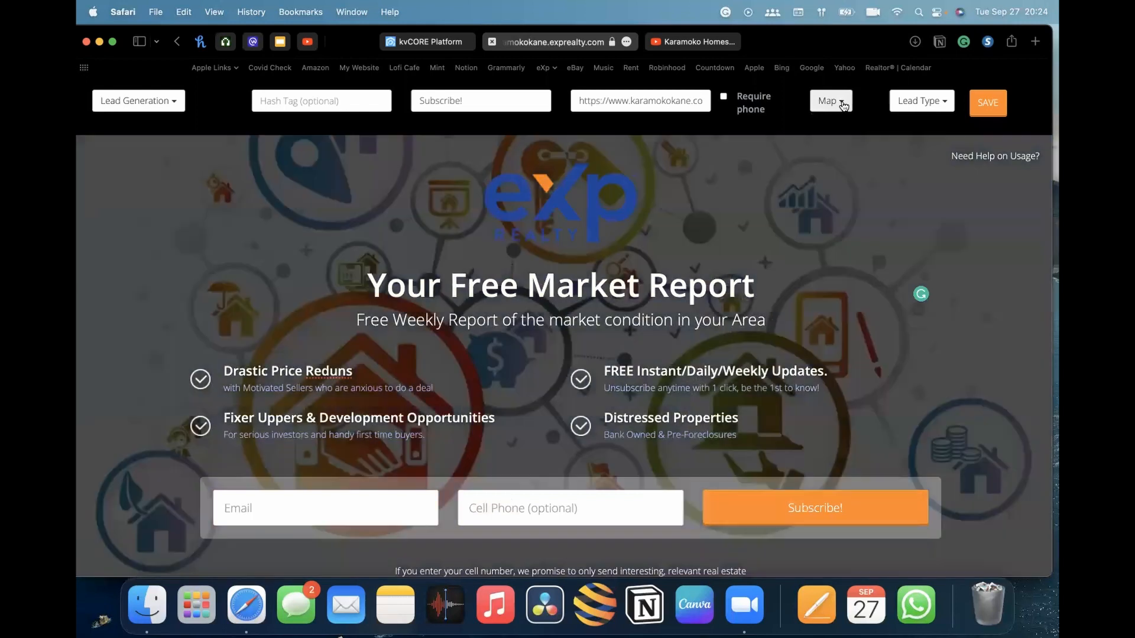
Change the page background to the Kitchen image
left_click(842, 101)
left_click(849, 177)
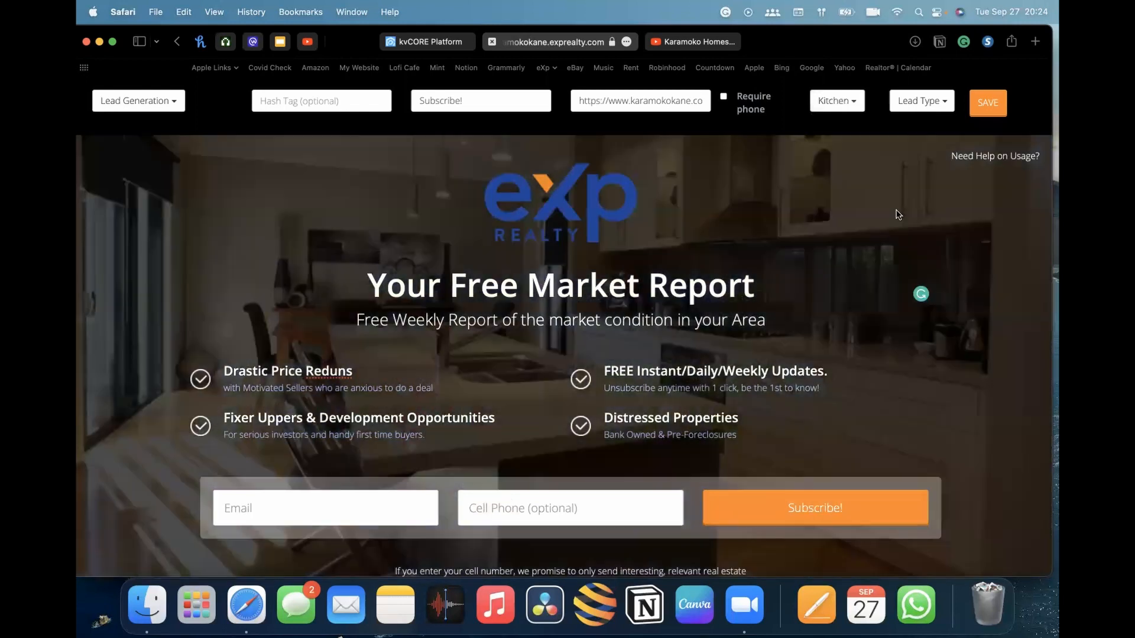
Try the Custom Background option for the page background, cancelling the image URL prompt
left_click(845, 98)
scroll(878, 349, "down", 5)
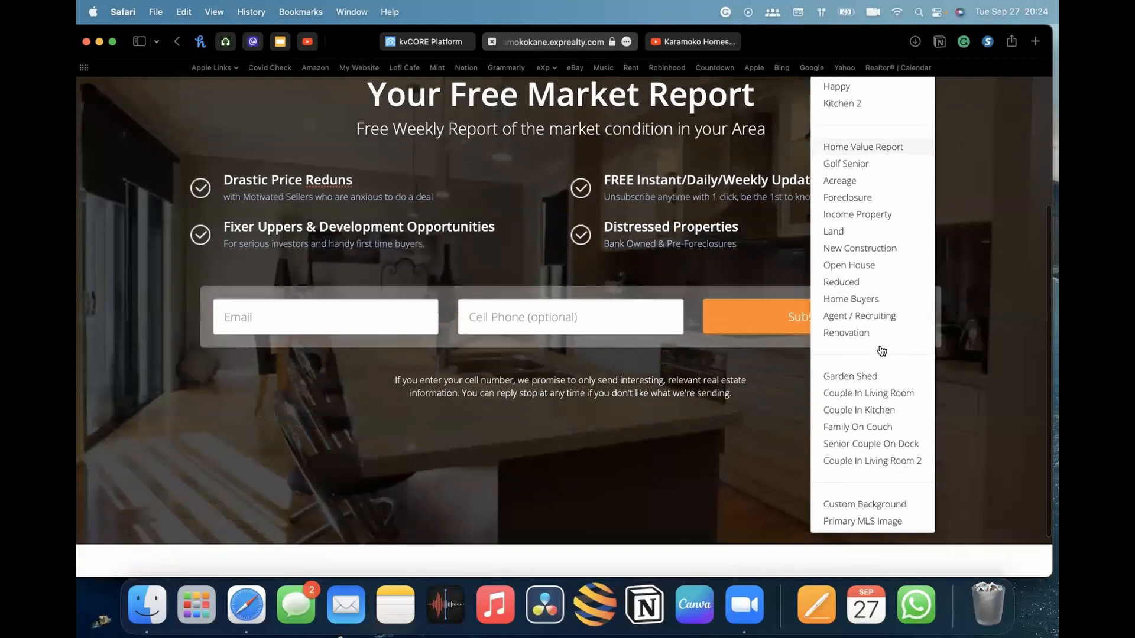
scroll(887, 436, "up", 3)
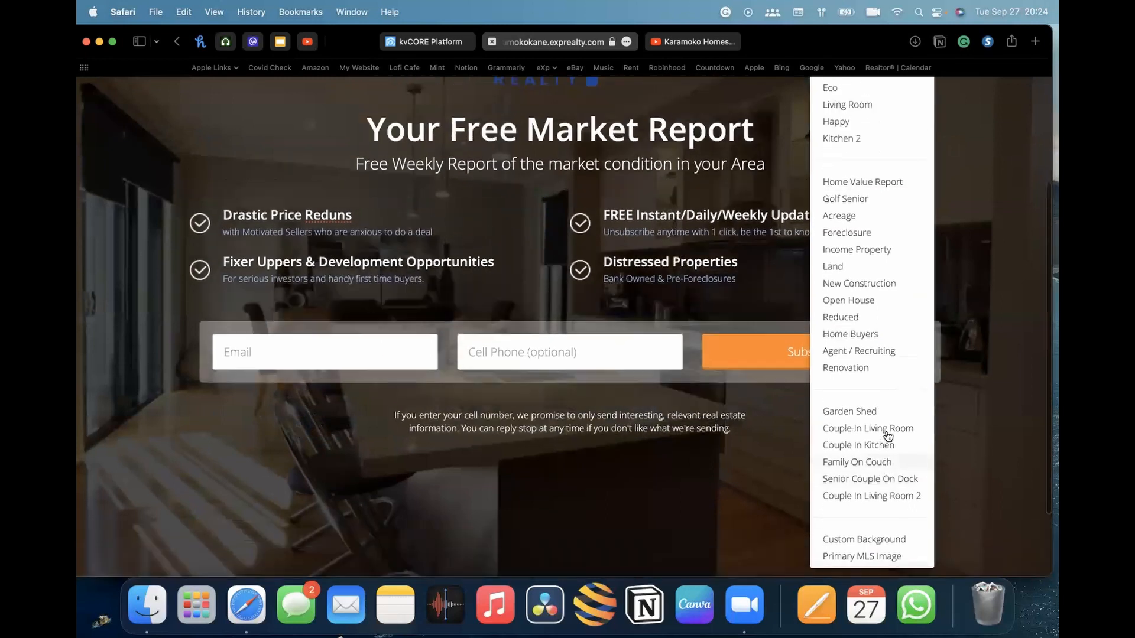
scroll(869, 445, "down", 4)
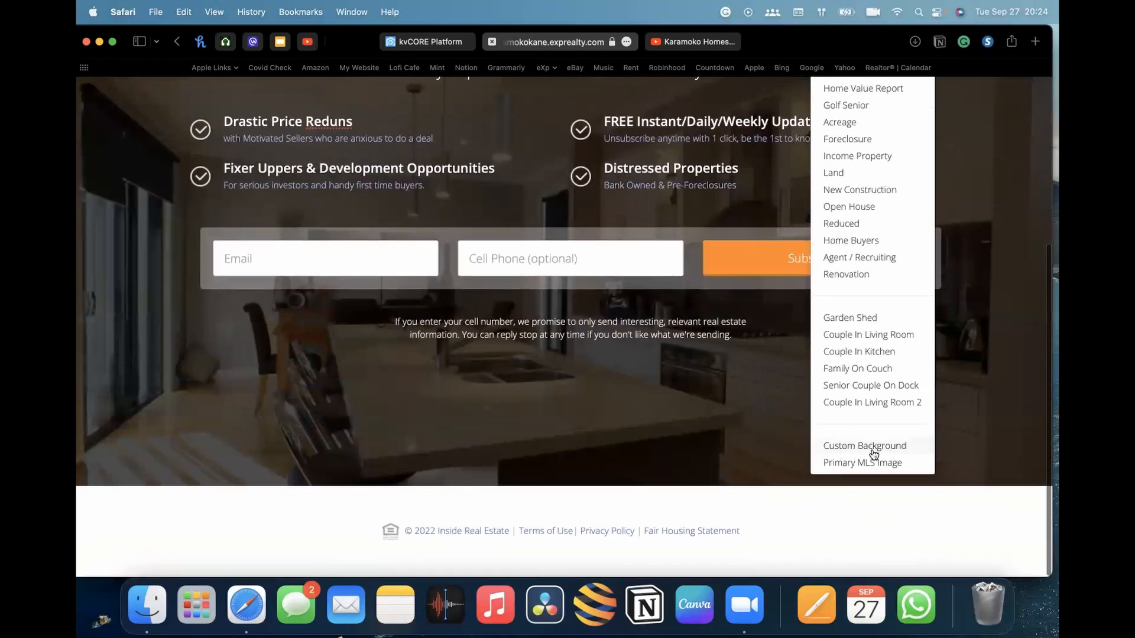
left_click(858, 448)
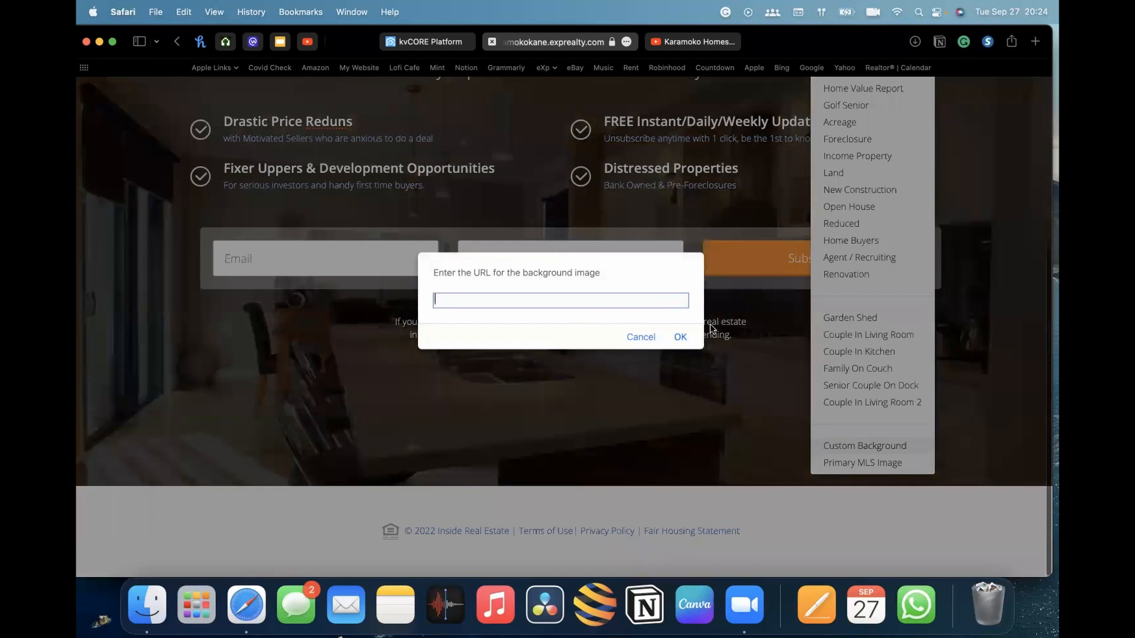
left_click(641, 338)
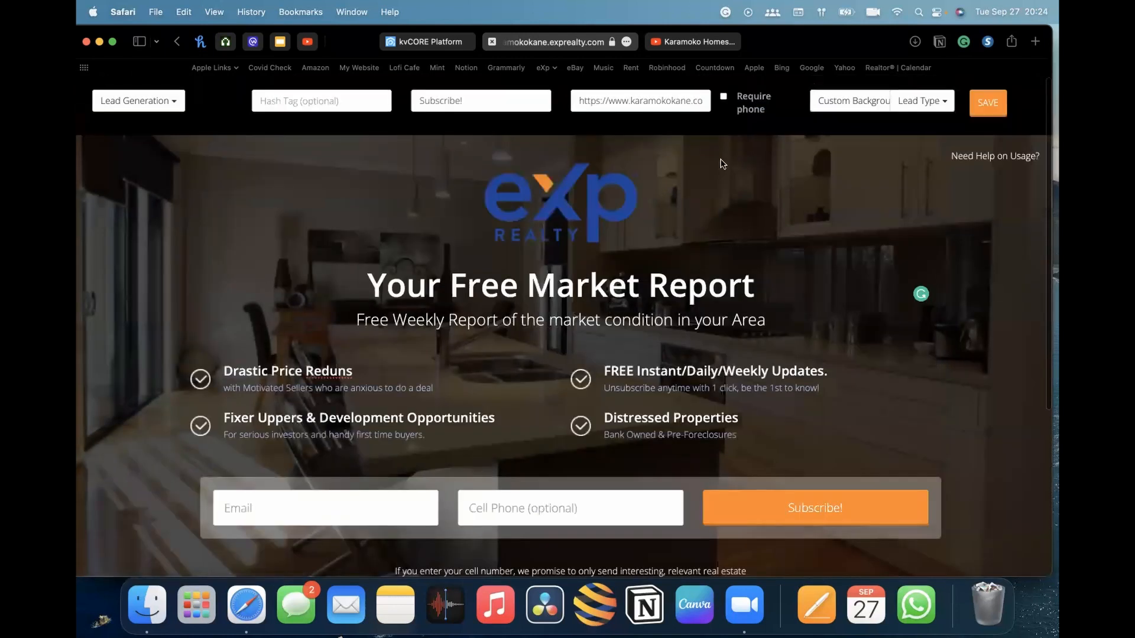
Try the Primary MLS Image background option, cancelling the MLS number prompt
left_click(860, 103)
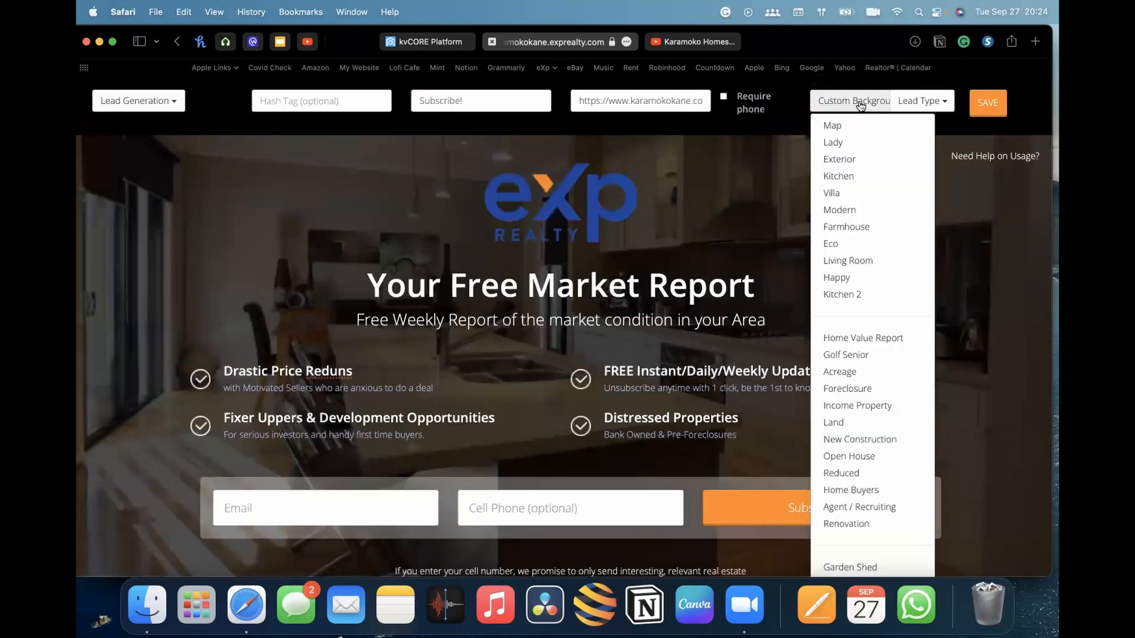
scroll(871, 212, "down", 5)
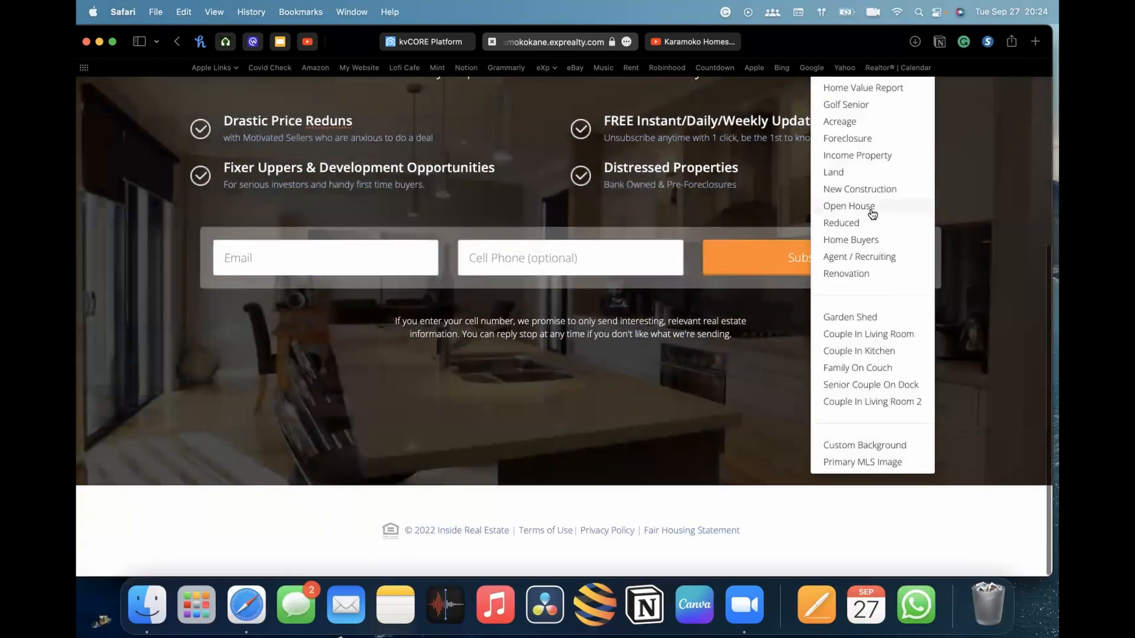
left_click(860, 465)
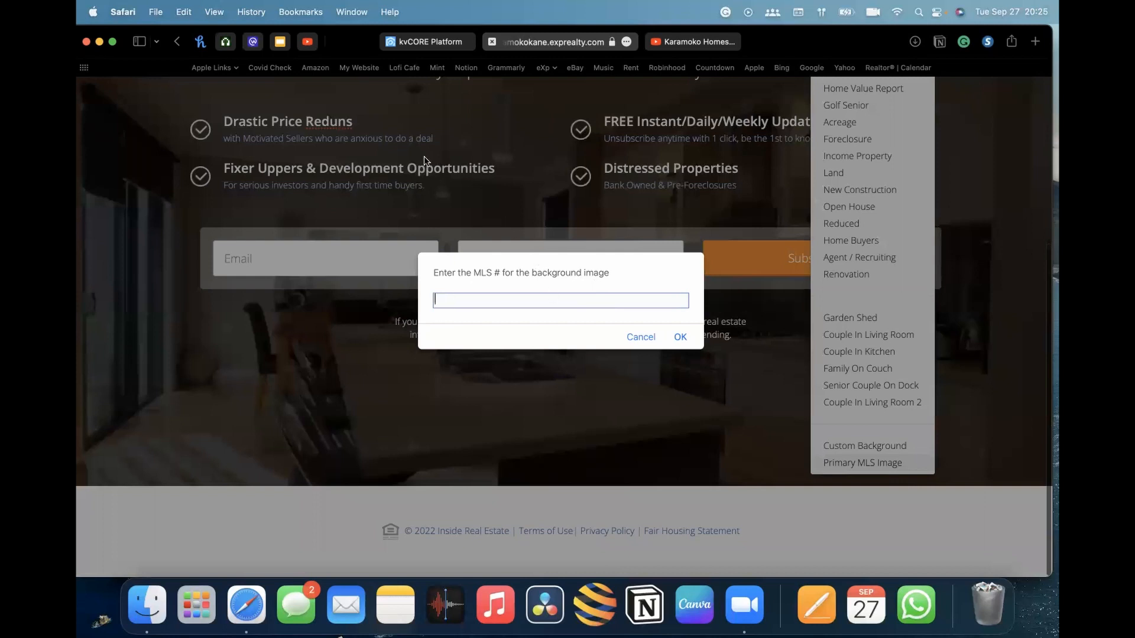
left_click(640, 338)
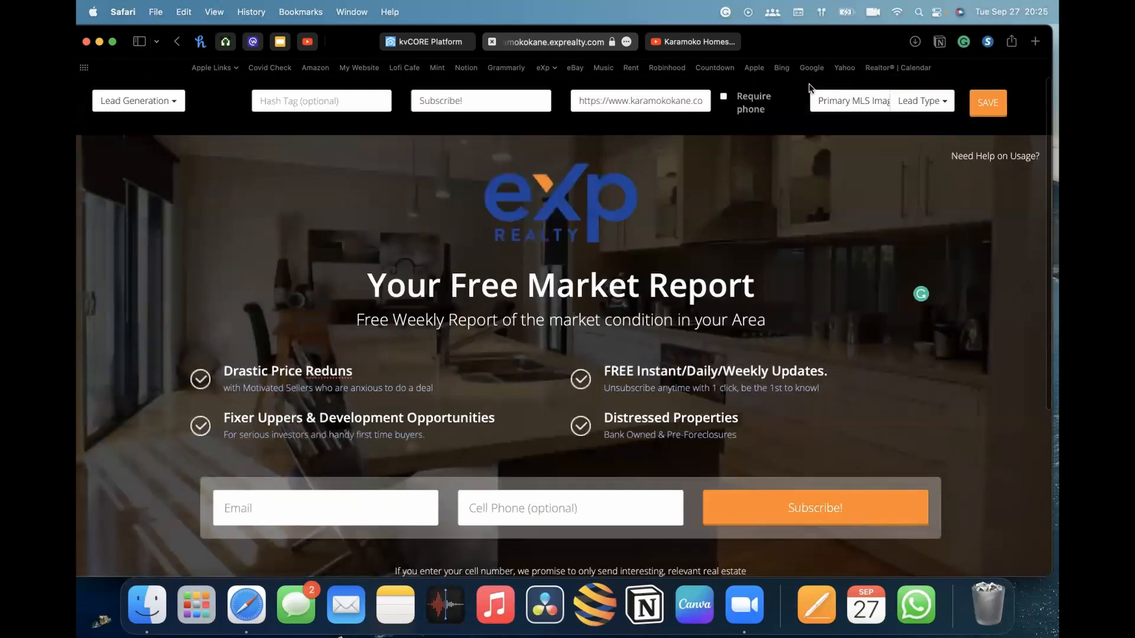
Change the page background to the New Construction image
left_click(851, 100)
scroll(863, 329, "down", 3)
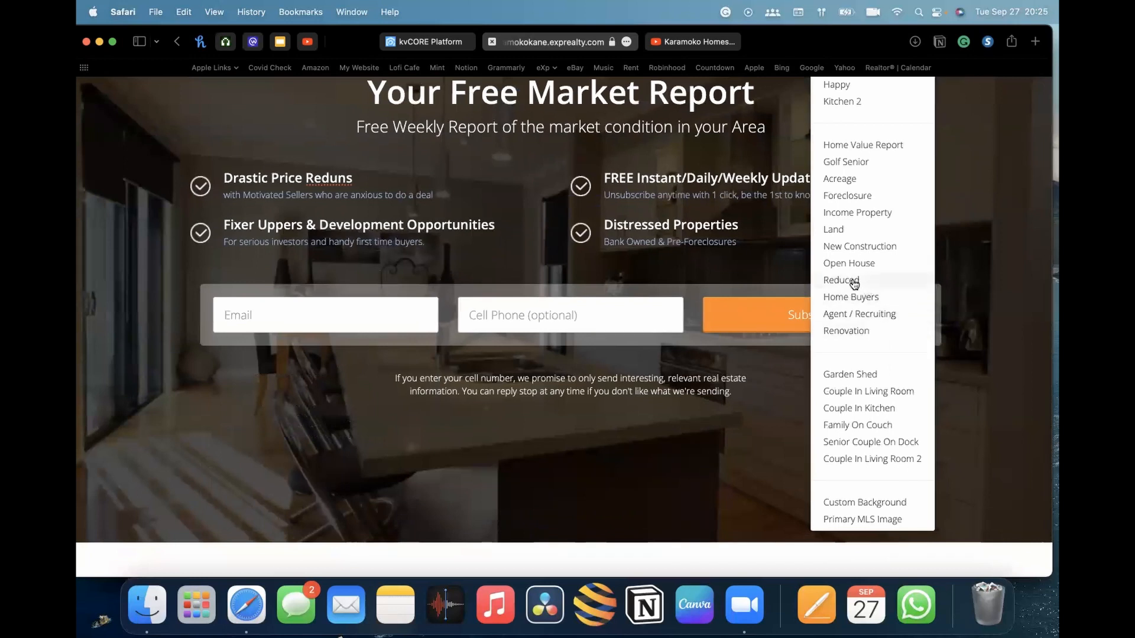
left_click(860, 242)
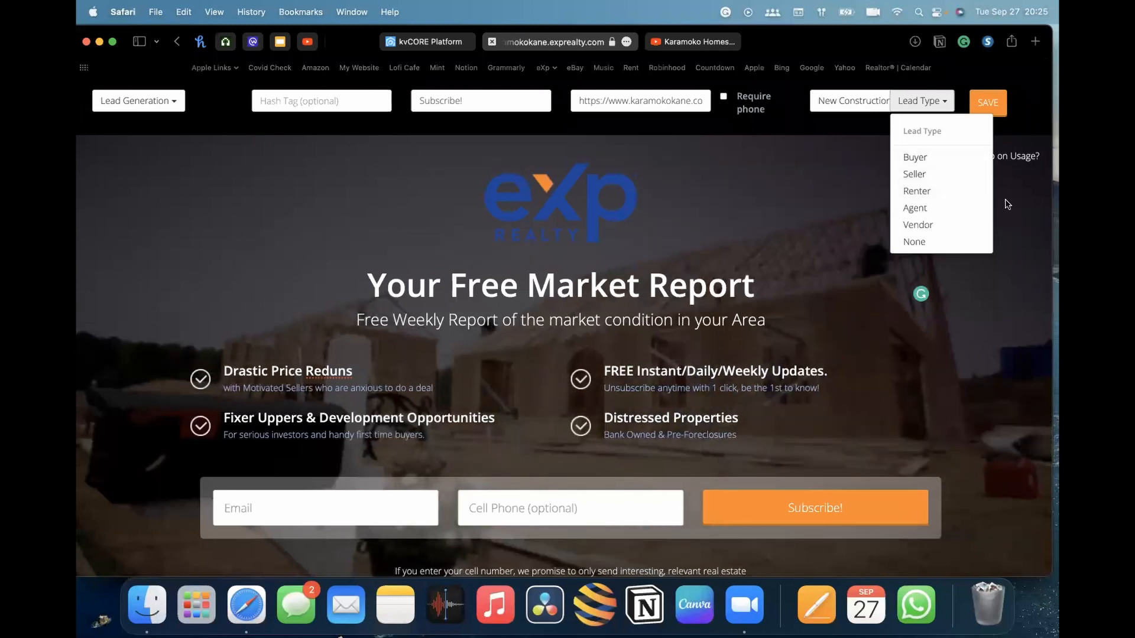
Set the page's lead type to Seller
left_click(920, 243)
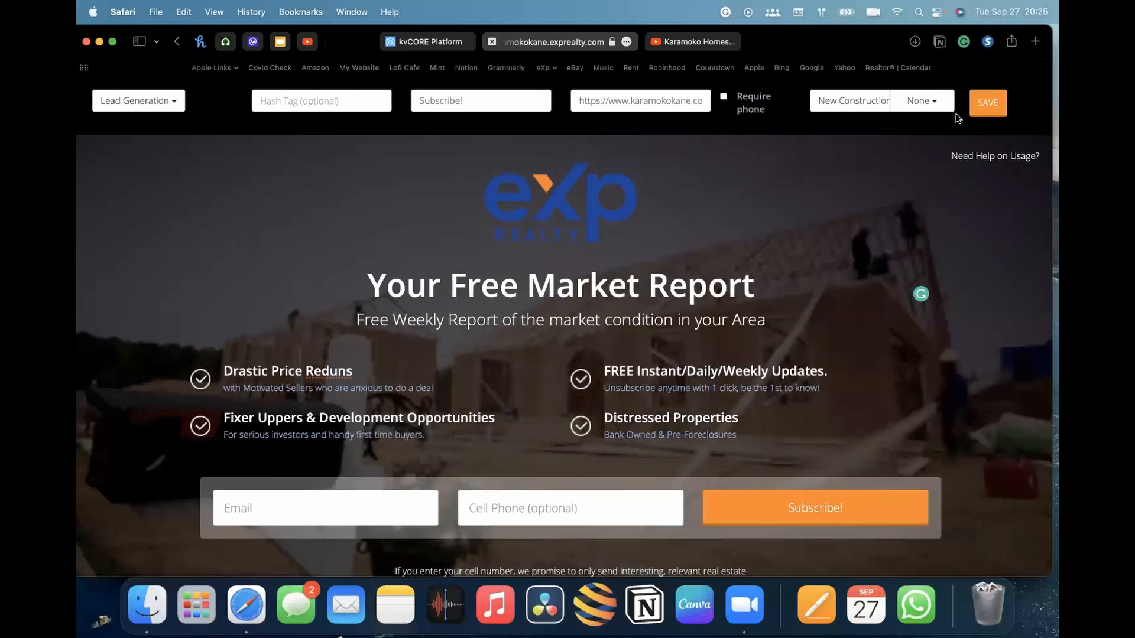
left_click(939, 107)
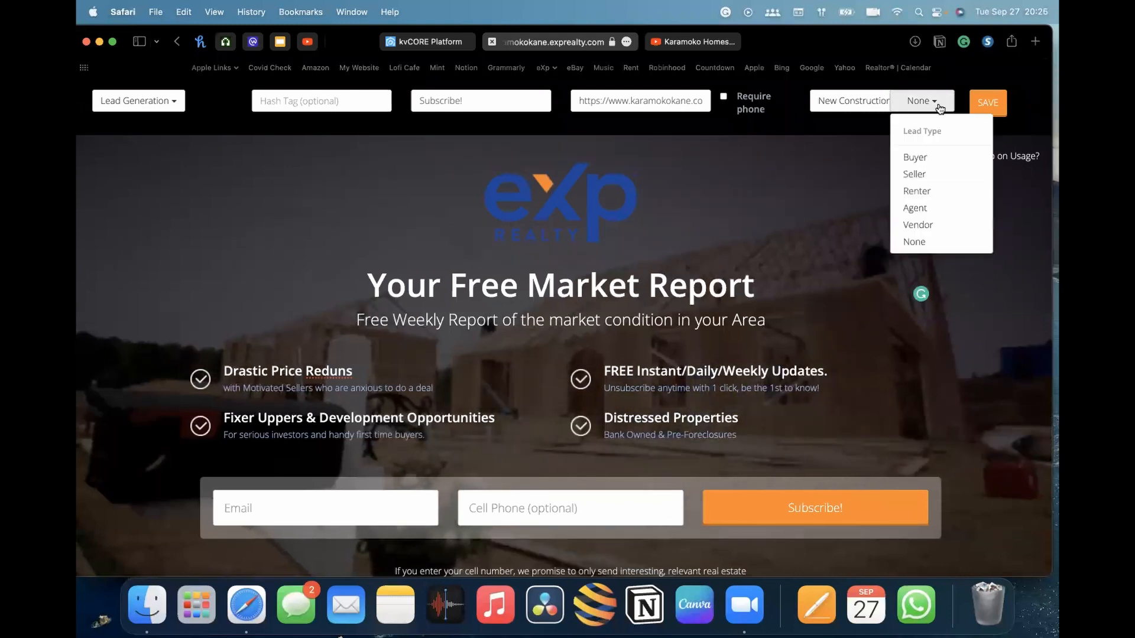
left_click(926, 179)
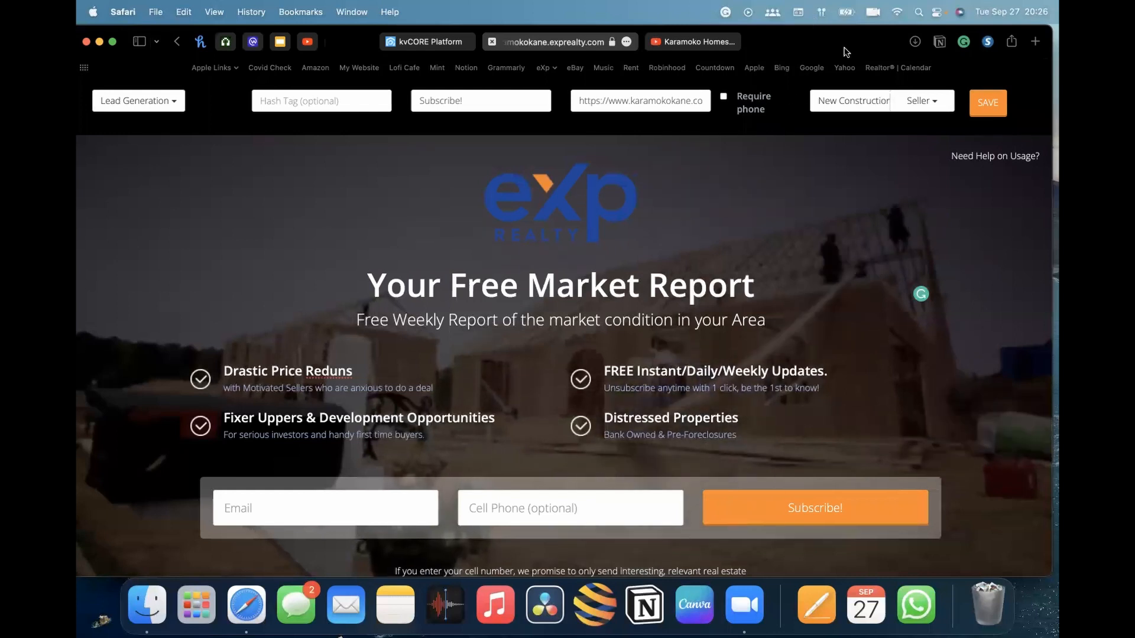
Delete the cell-number disclaimer text beneath the lead form
scroll(926, 252, "down", 1)
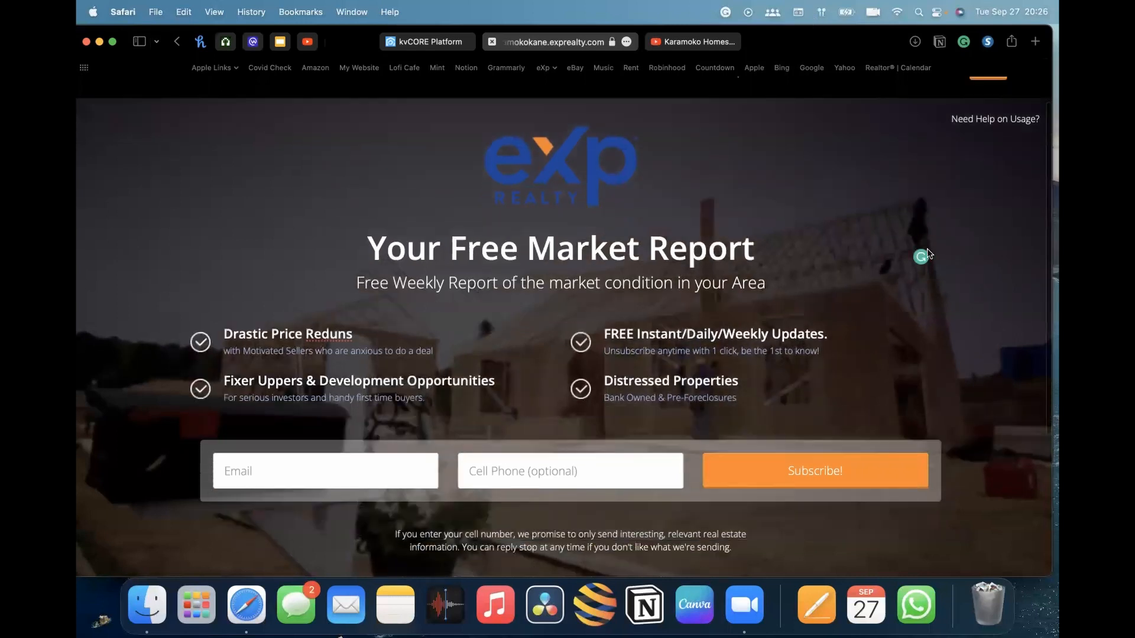
scroll(927, 249, "up", 1)
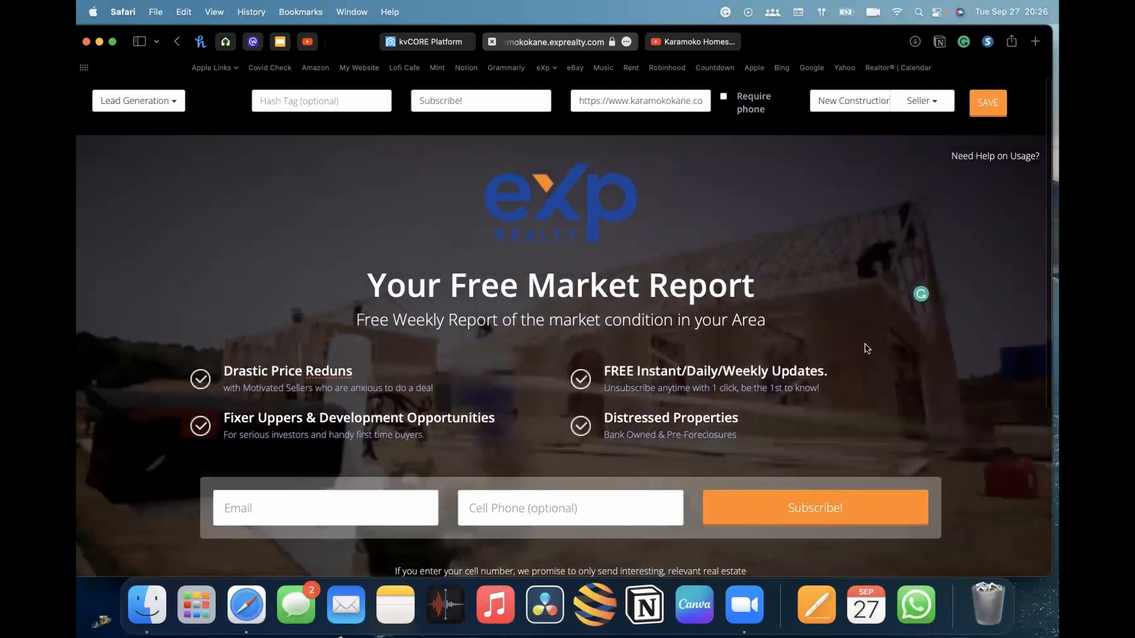
scroll(867, 349, "down", 6)
left_click(474, 352)
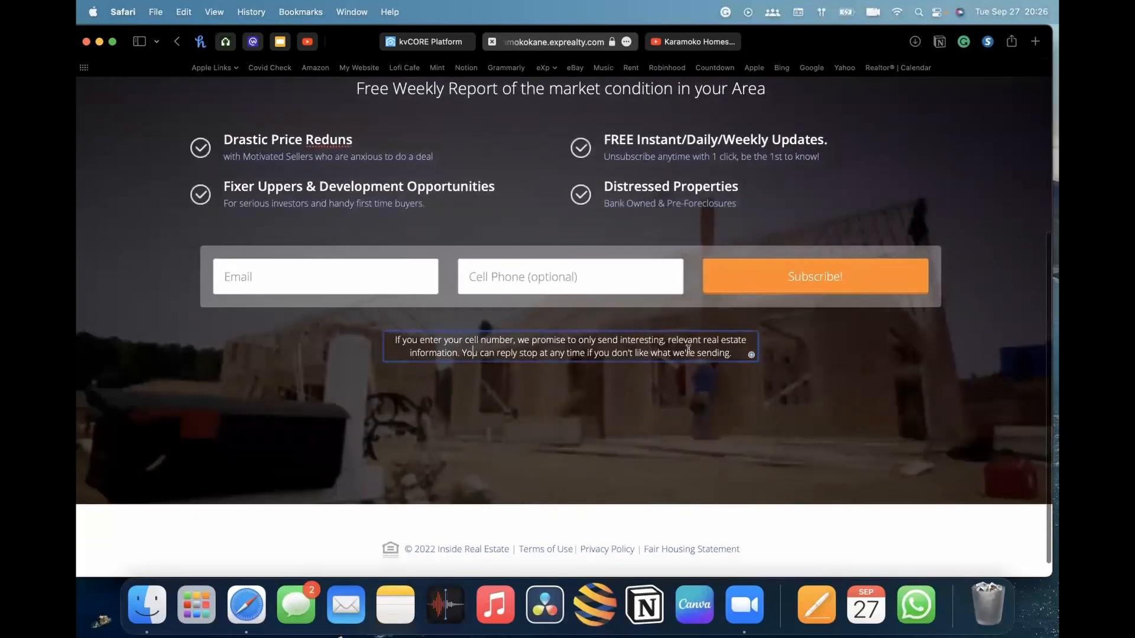
left_click_drag(706, 353, 613, 341)
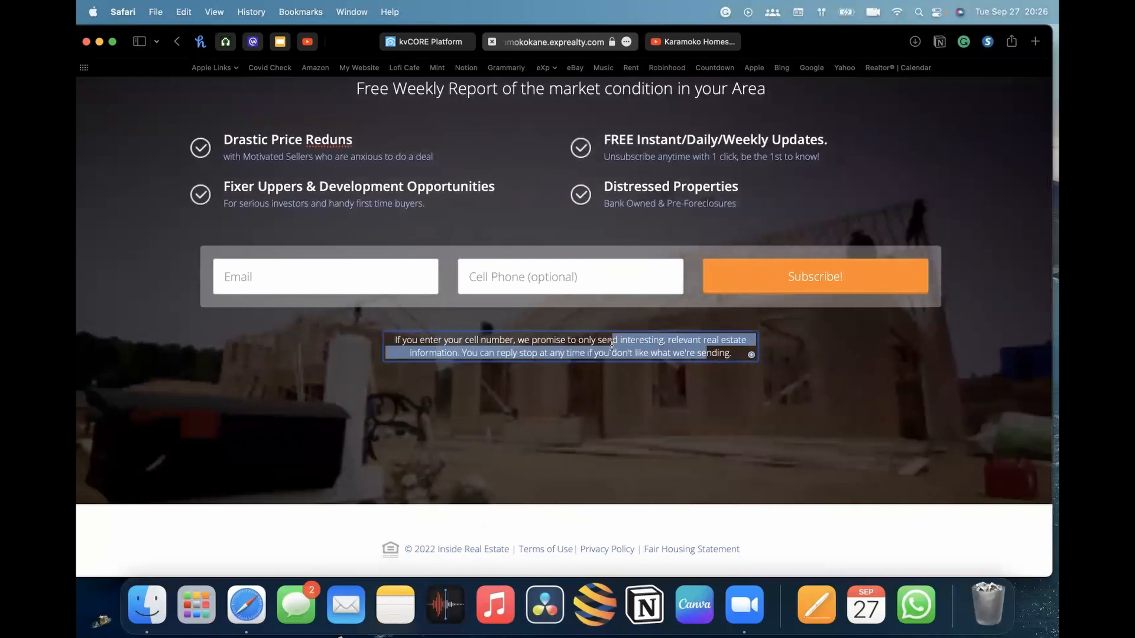
left_click(606, 396)
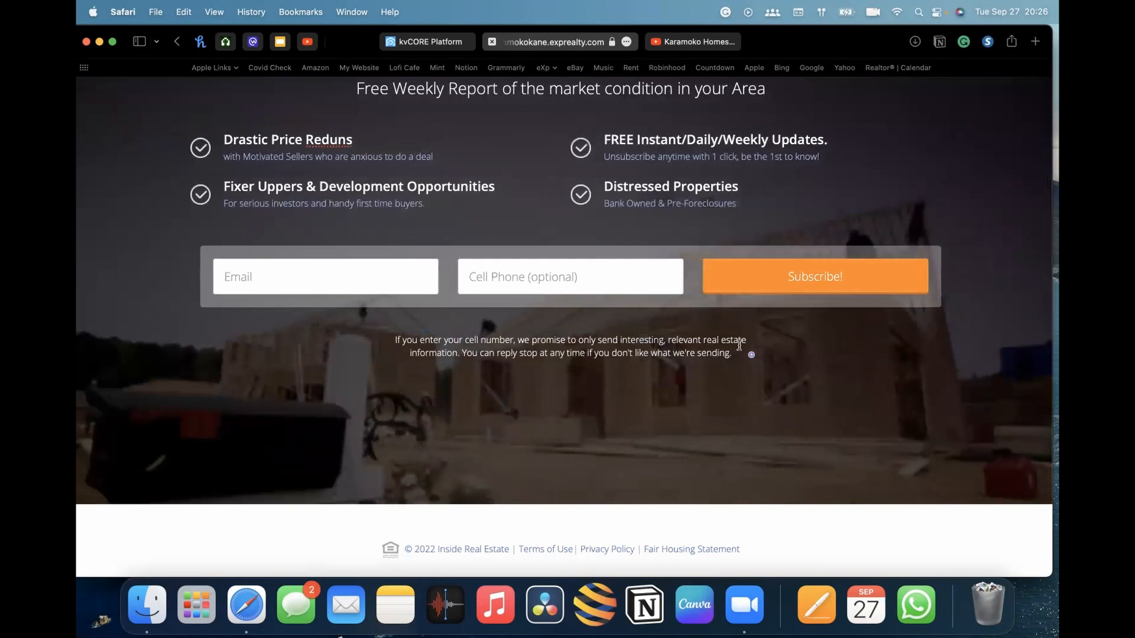
left_click(702, 339)
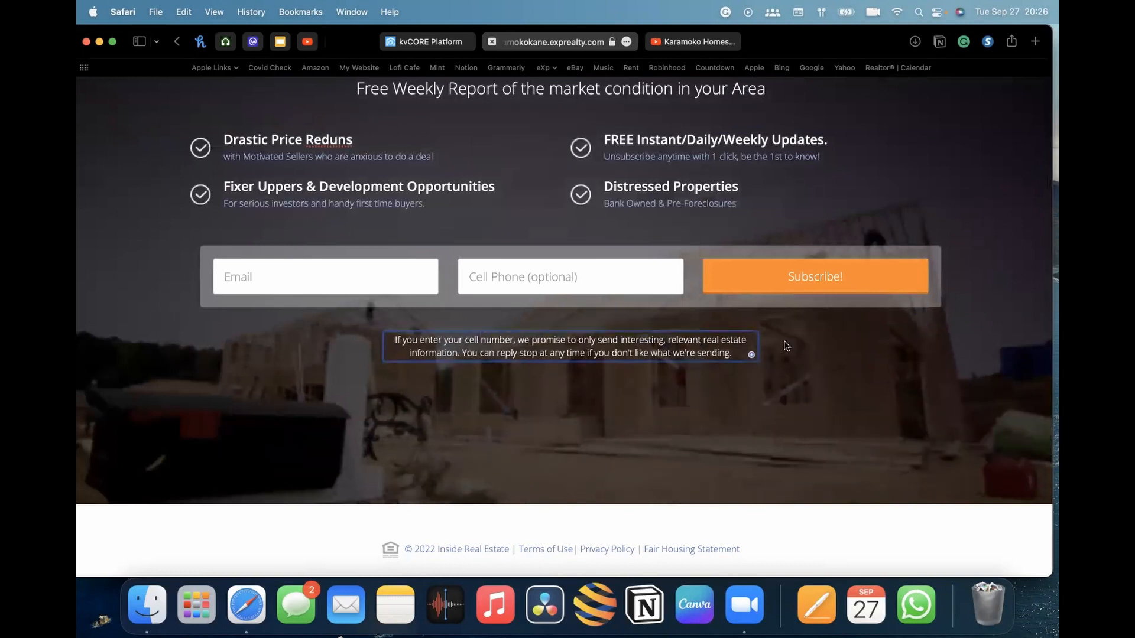
scroll(709, 353, "up", 3)
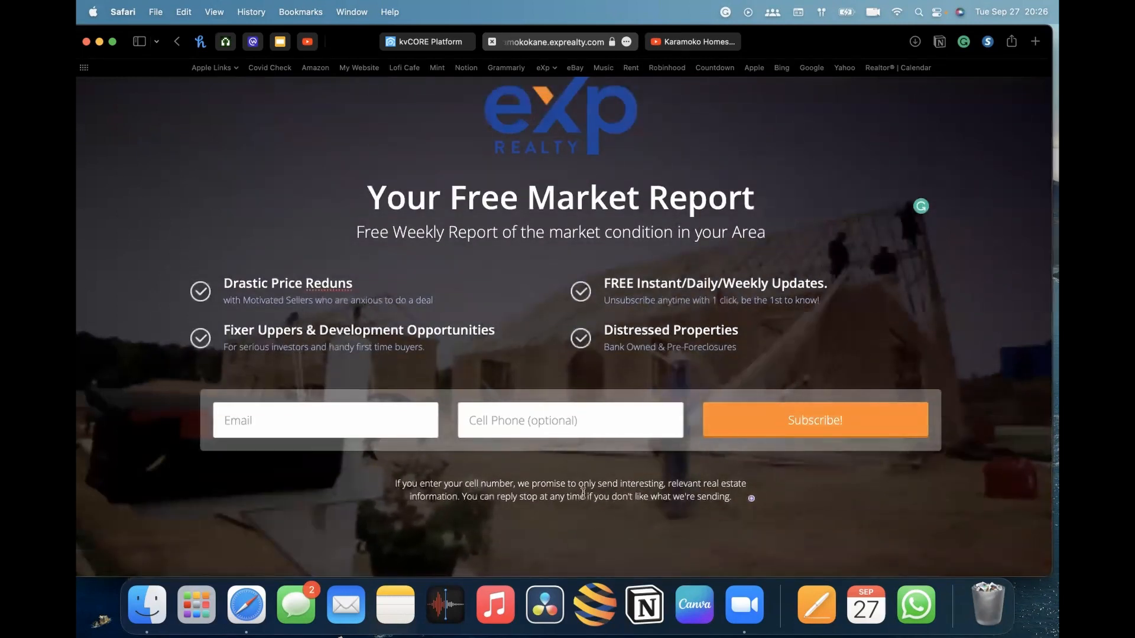
left_click(679, 493)
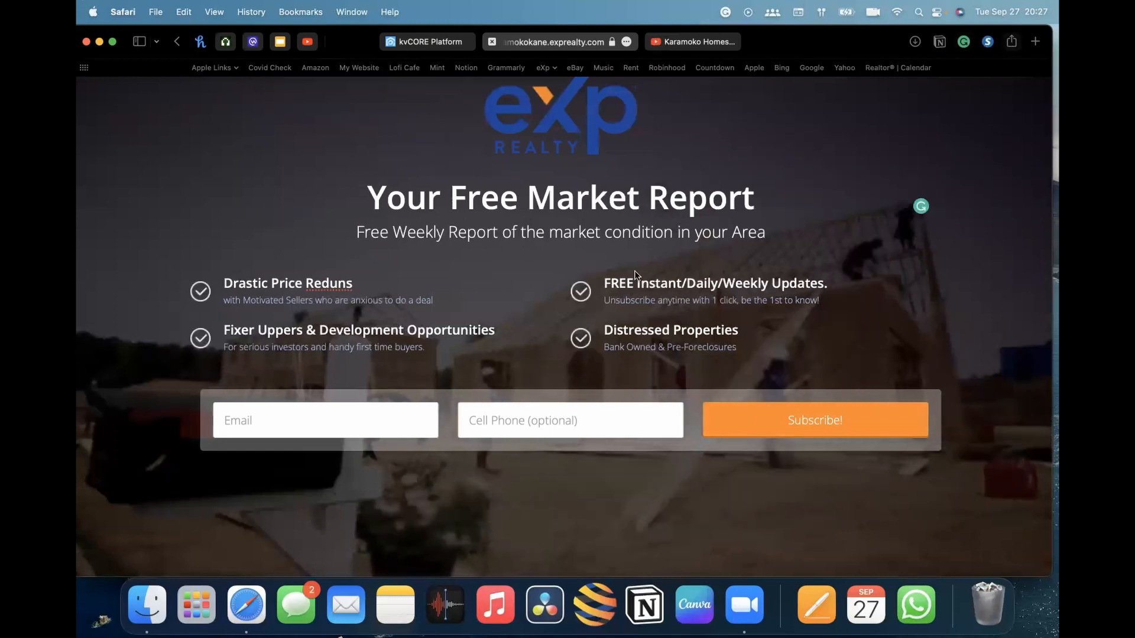
Make the phone field required and save the landing page, confirming the final-page warning
scroll(635, 275, "up", 2)
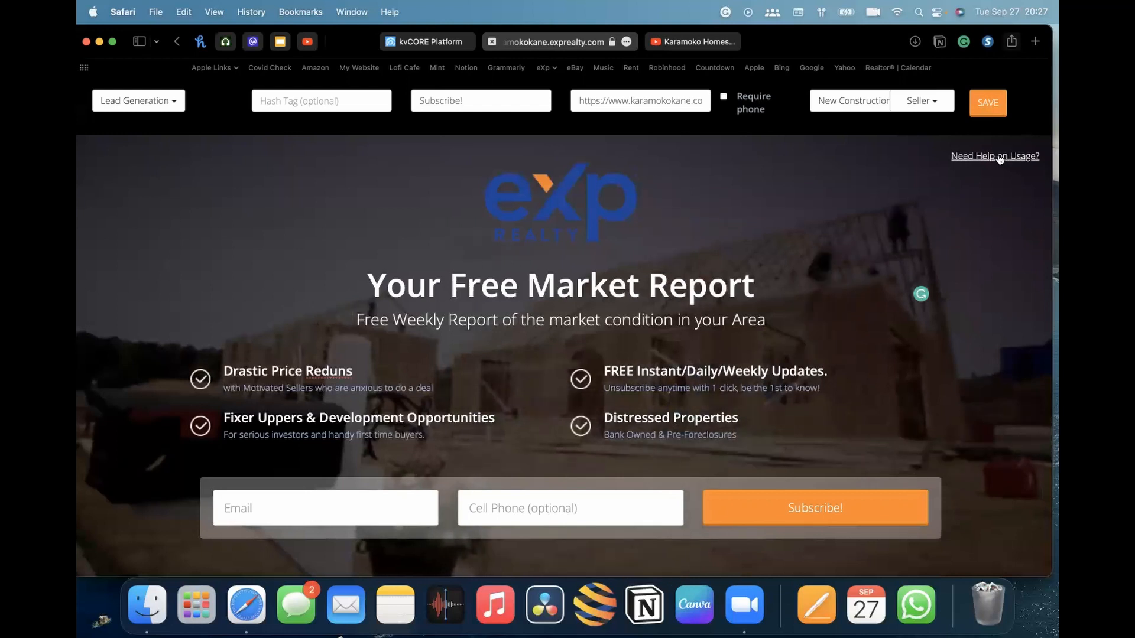
left_click(723, 98)
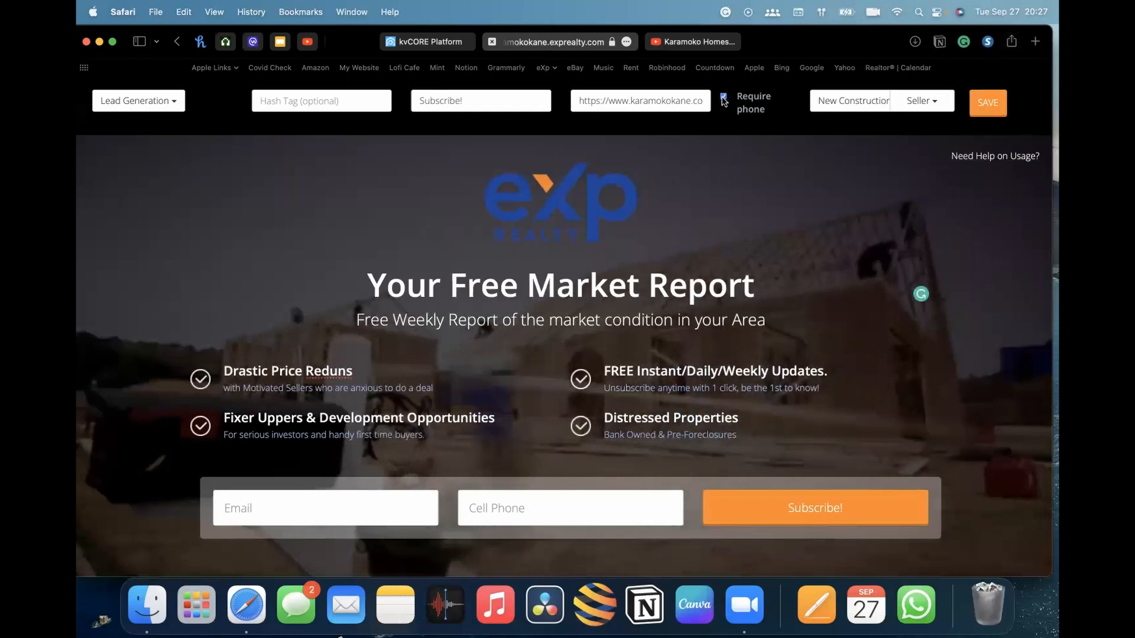
left_click(988, 104)
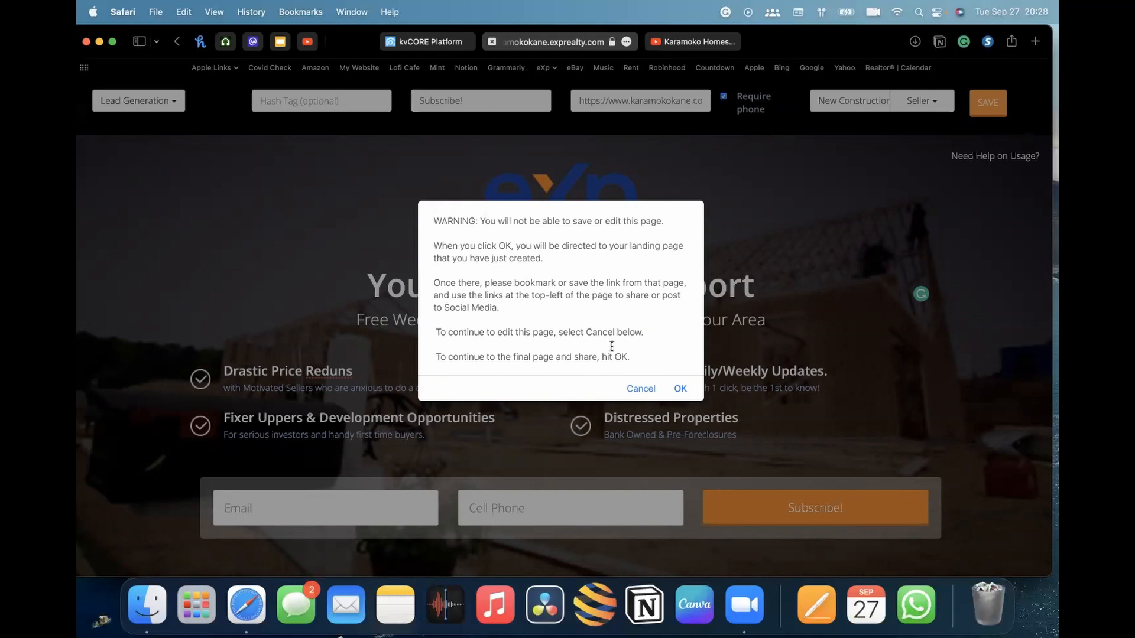
left_click(678, 389)
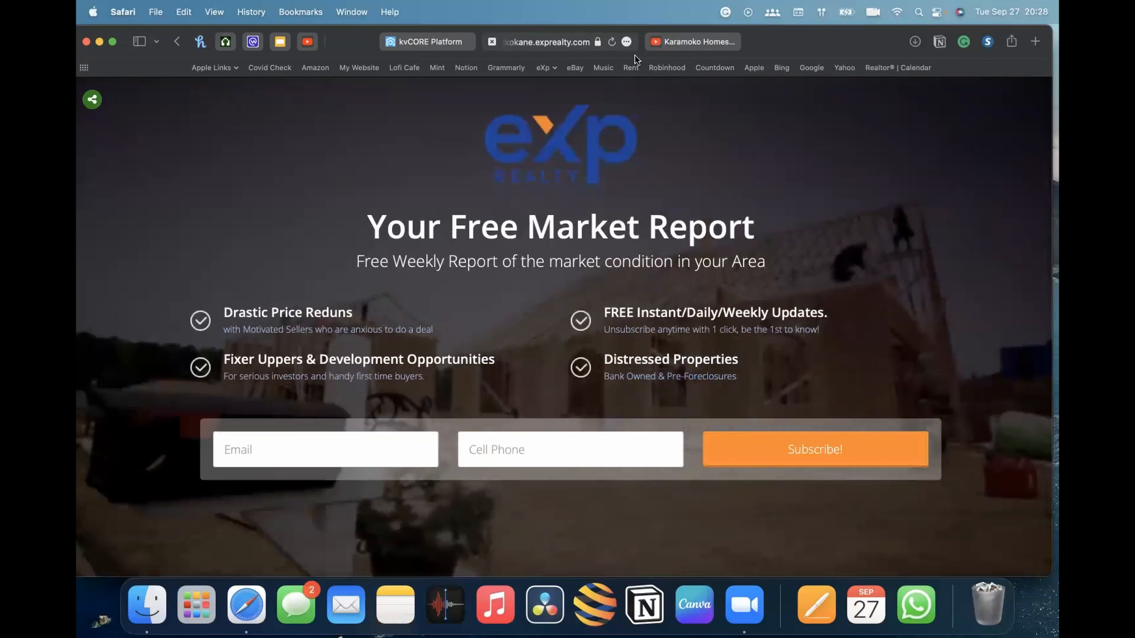
Open the Facebook share dialog for the published landing page
left_click(92, 102)
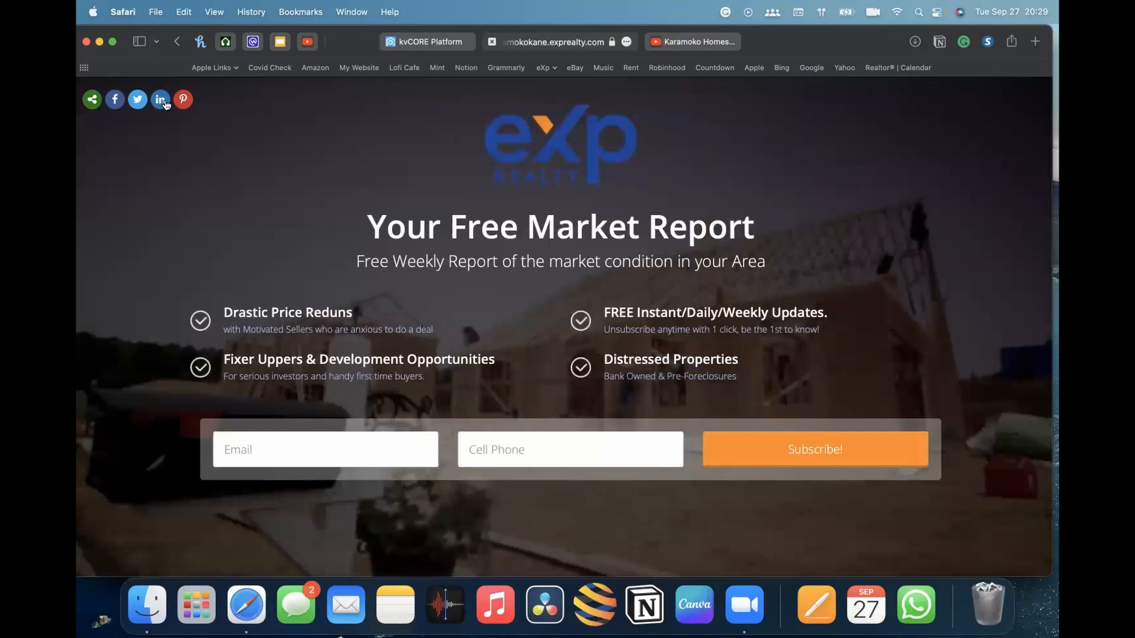
left_click(115, 100)
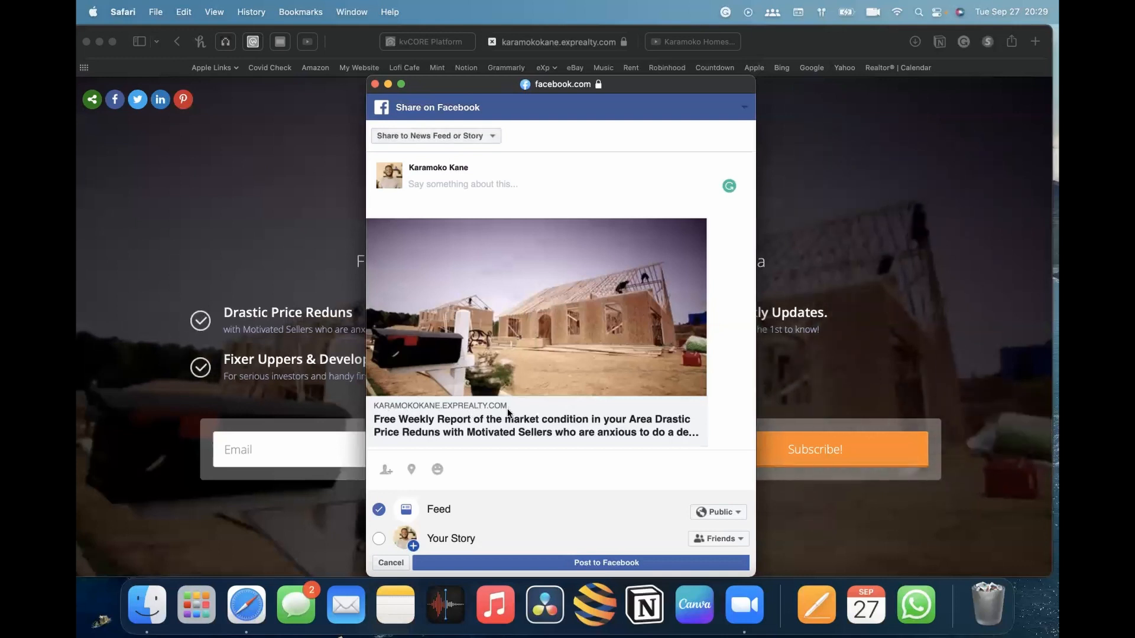
left_click_drag(638, 87, 262, 122)
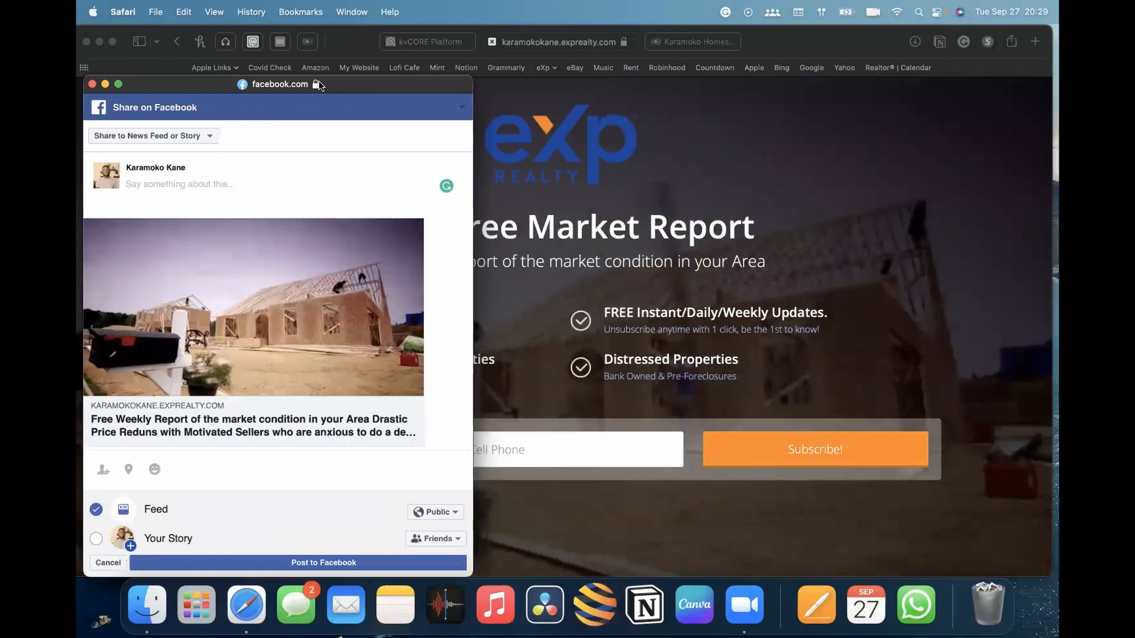
left_click_drag(322, 86, 463, 75)
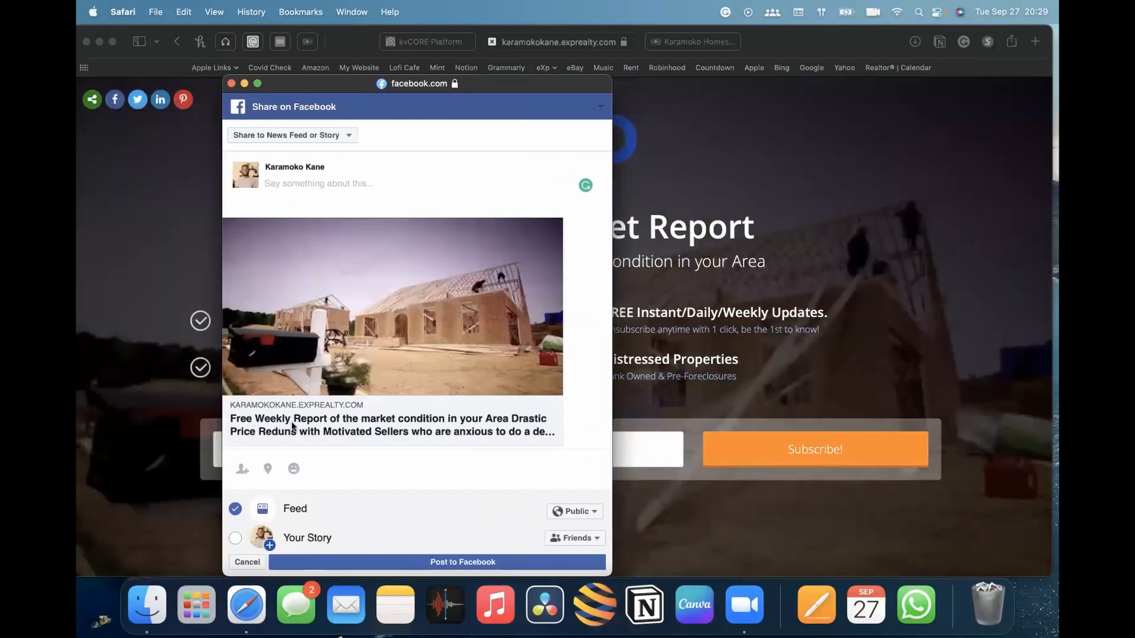
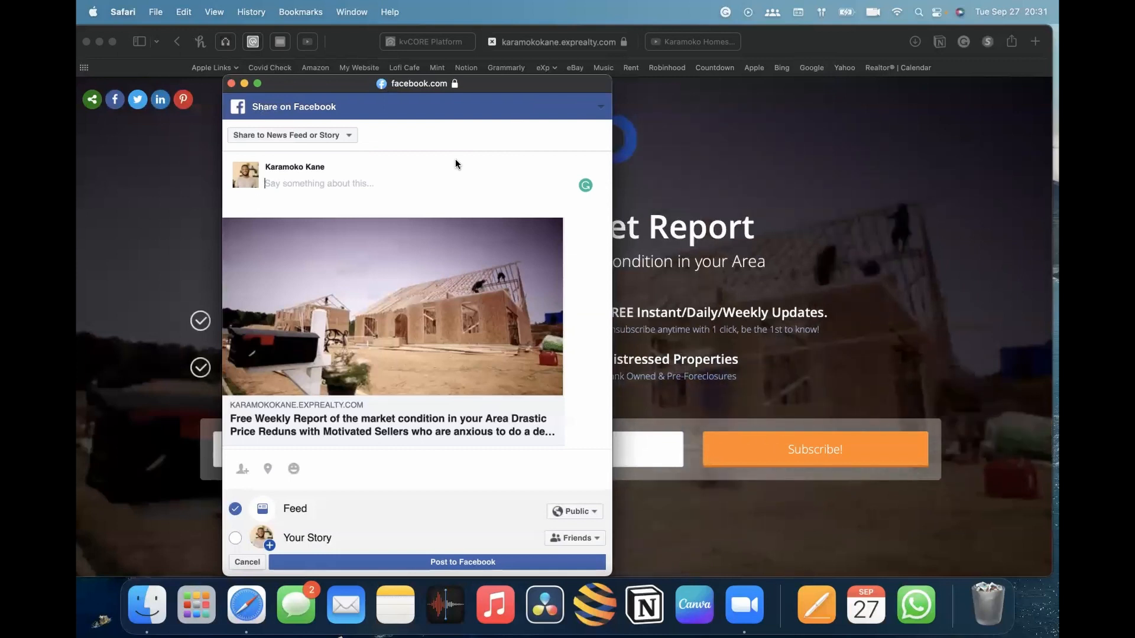
Set the Facebook share to post on a page you manage, choosing the Karamoko Homes page
left_click(288, 181)
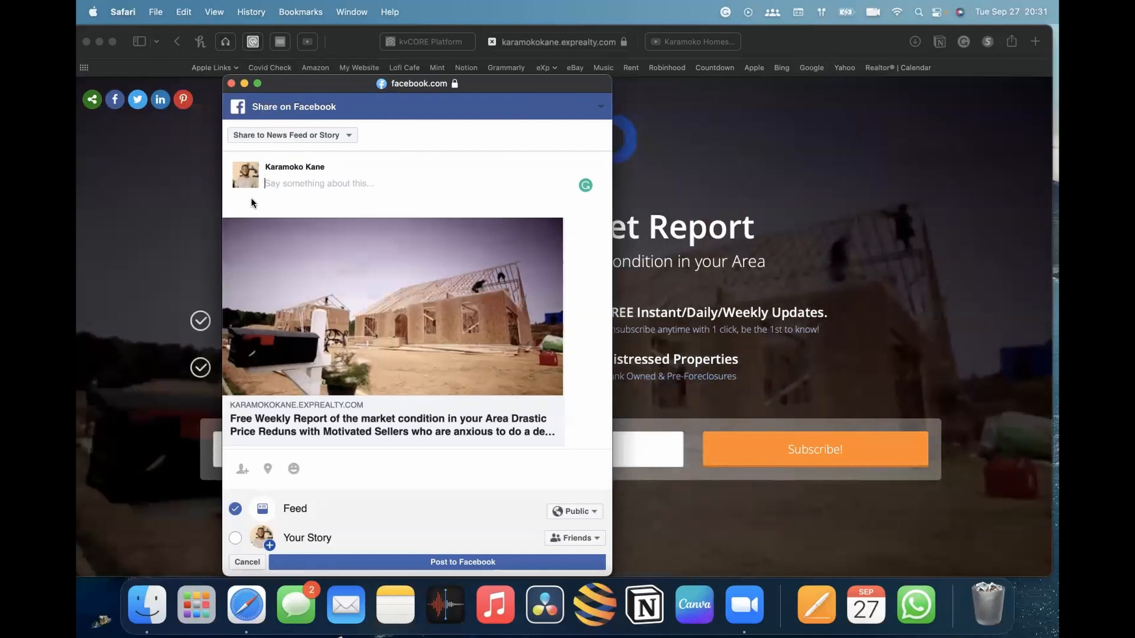
left_click(331, 134)
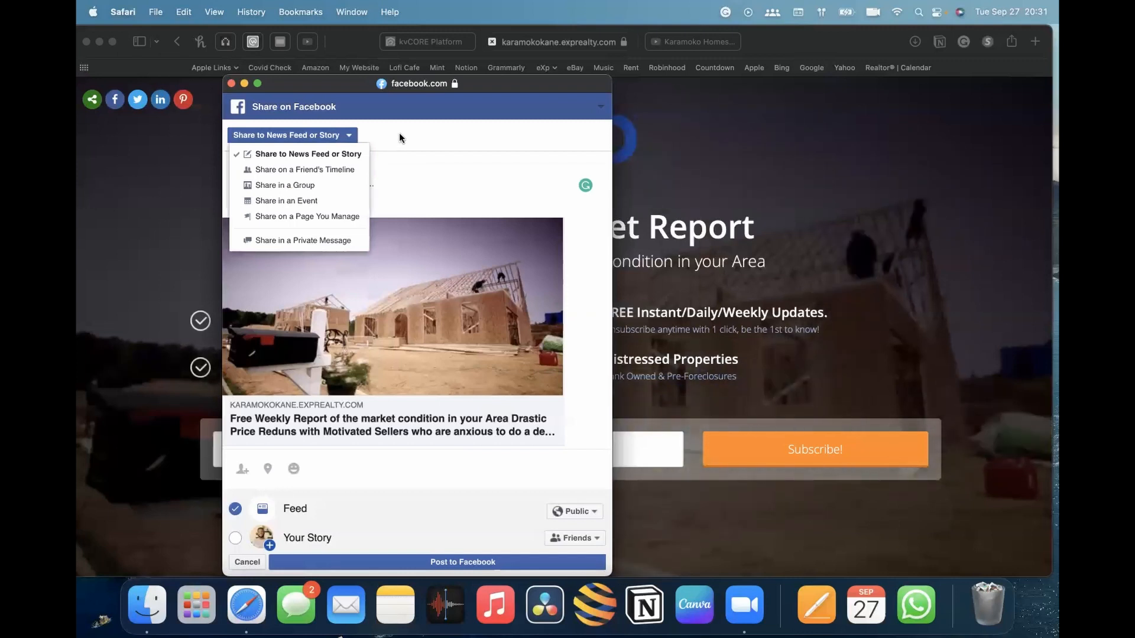
left_click(413, 143)
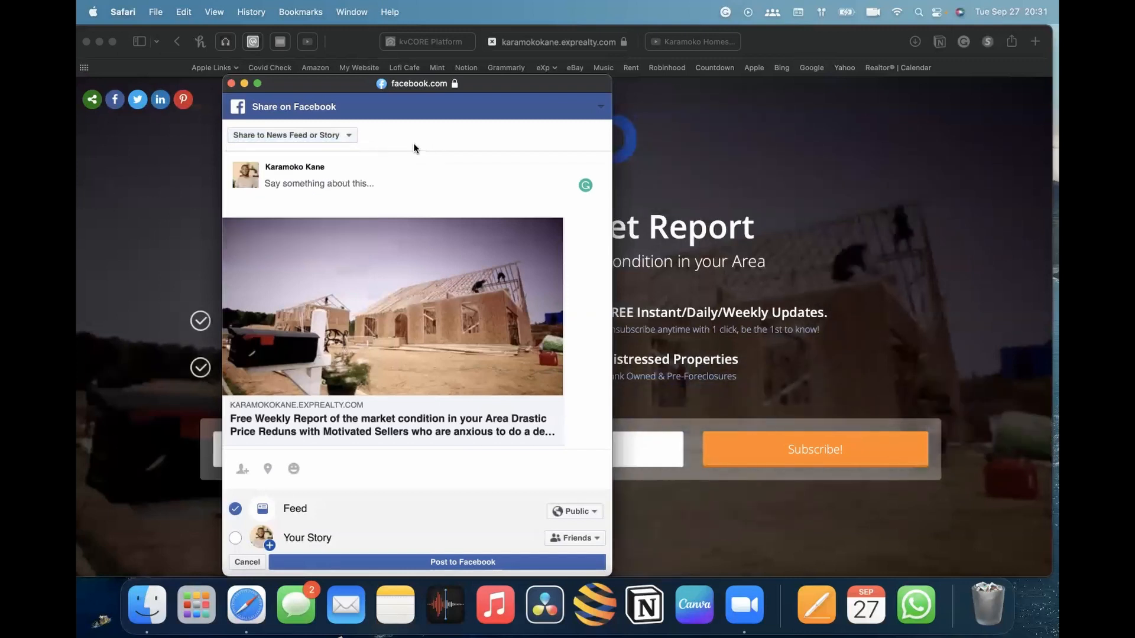
left_click_drag(490, 88, 614, 66)
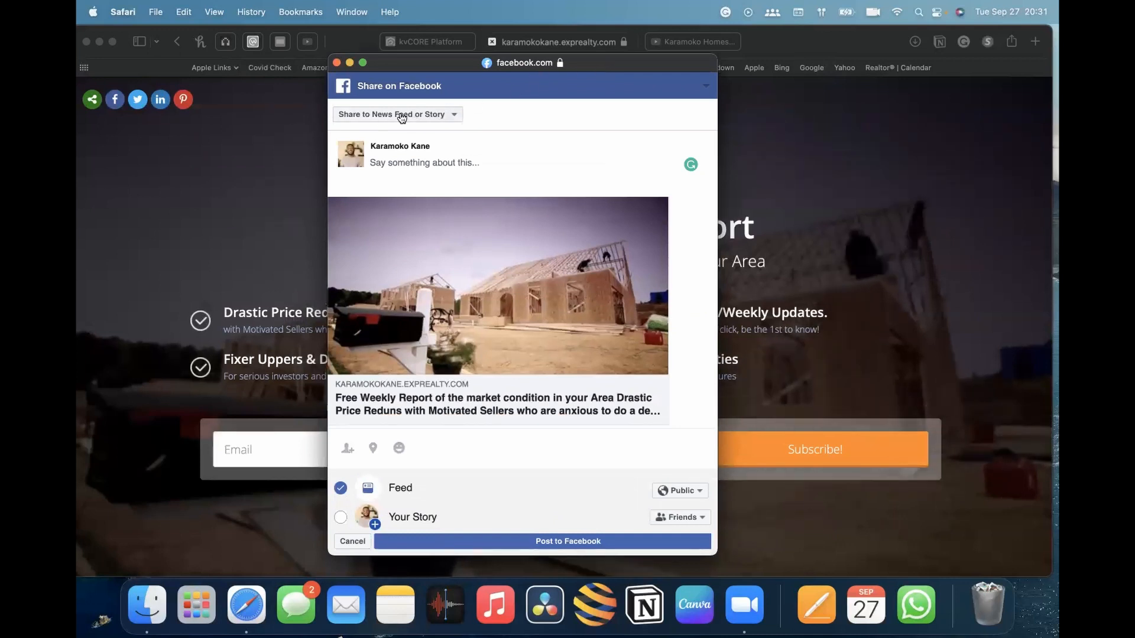
left_click(438, 116)
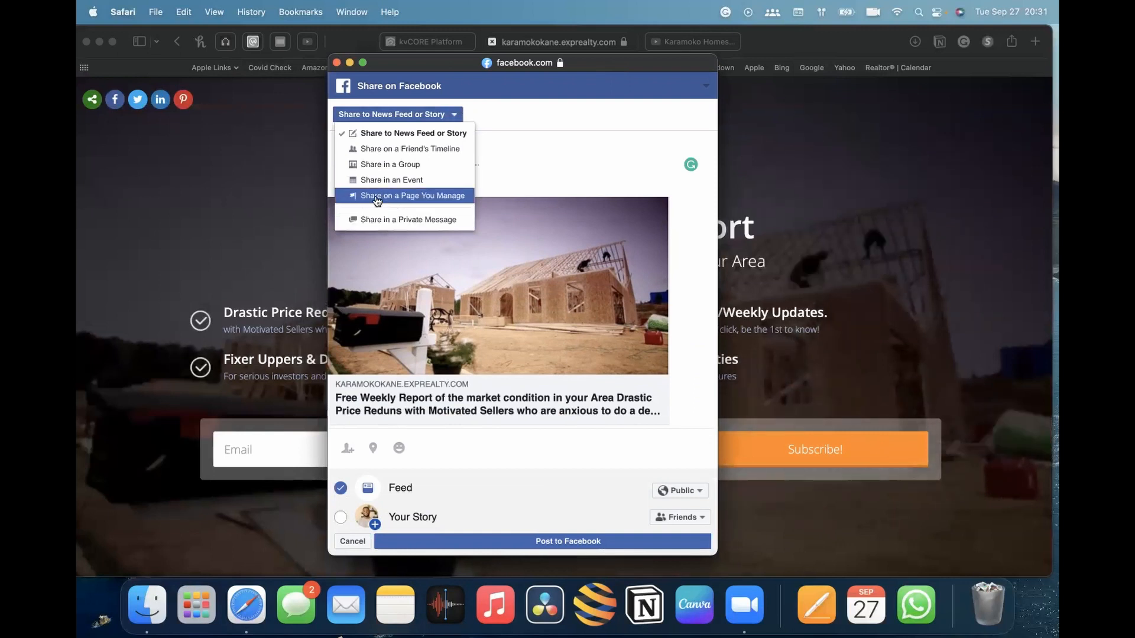
left_click(417, 199)
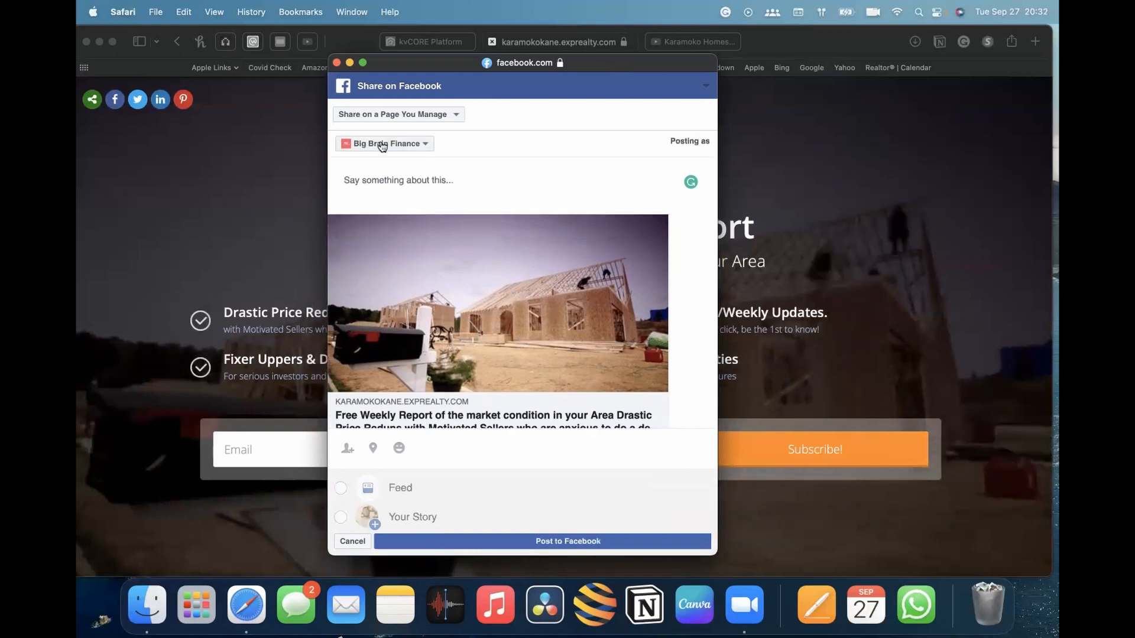
left_click(382, 146)
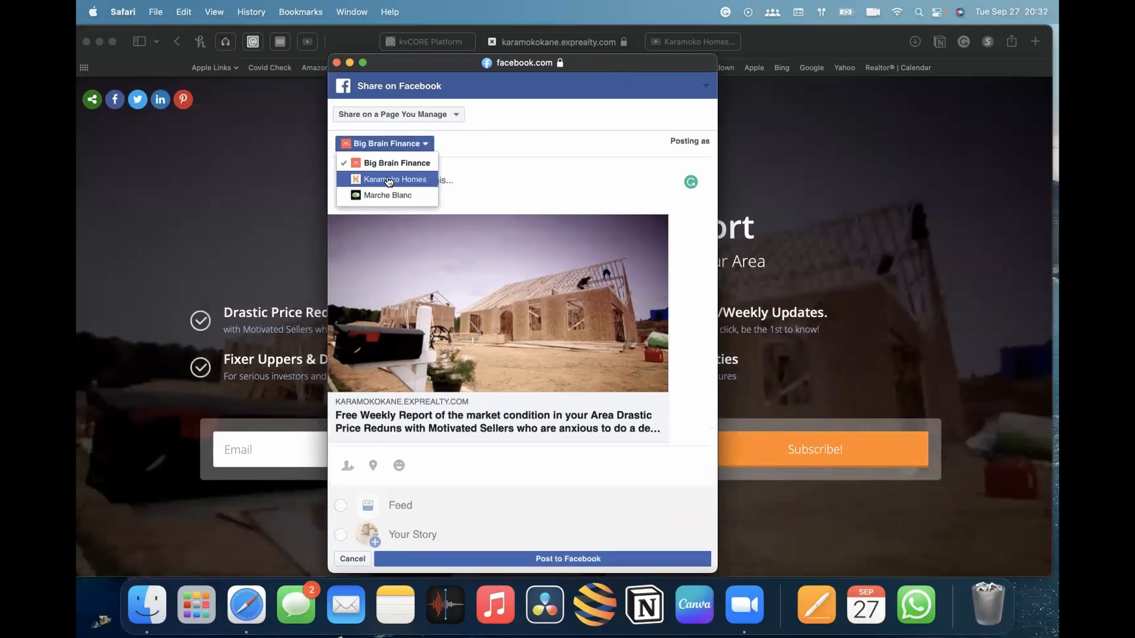
left_click(400, 180)
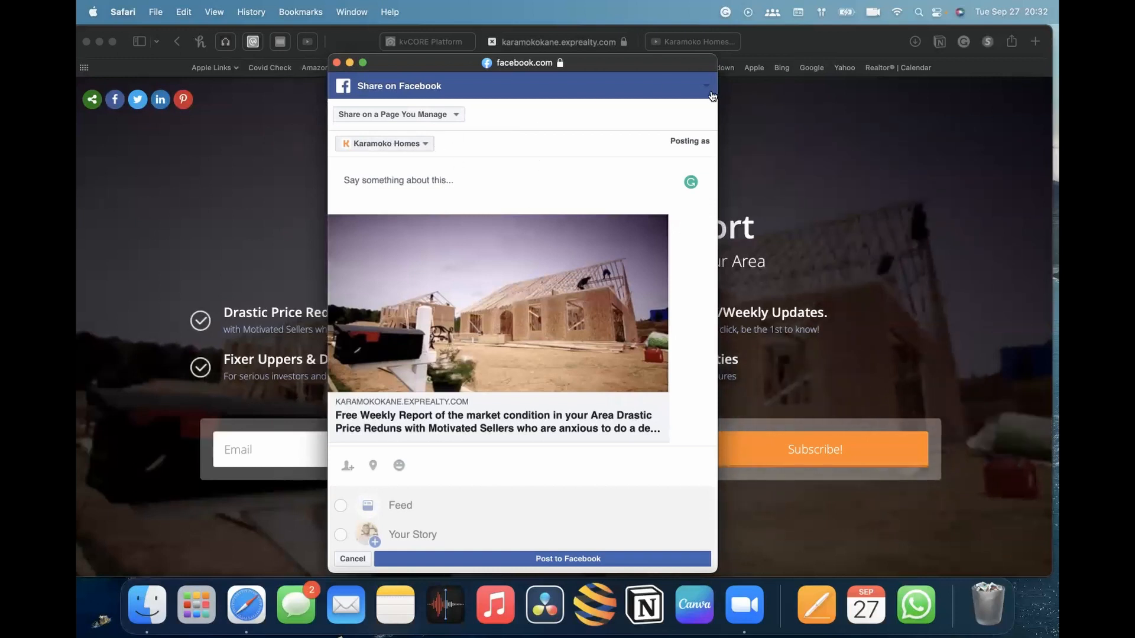
Review the share destination, posting page and feed options in the Facebook share dialog
scroll(508, 318, "down", 2)
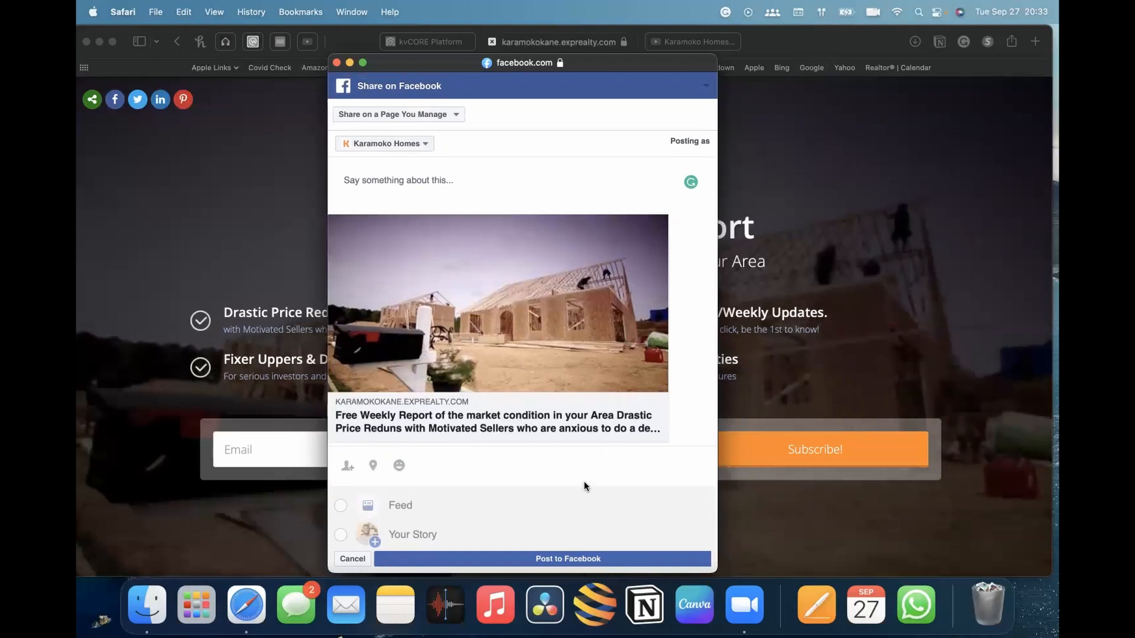
left_click(498, 176)
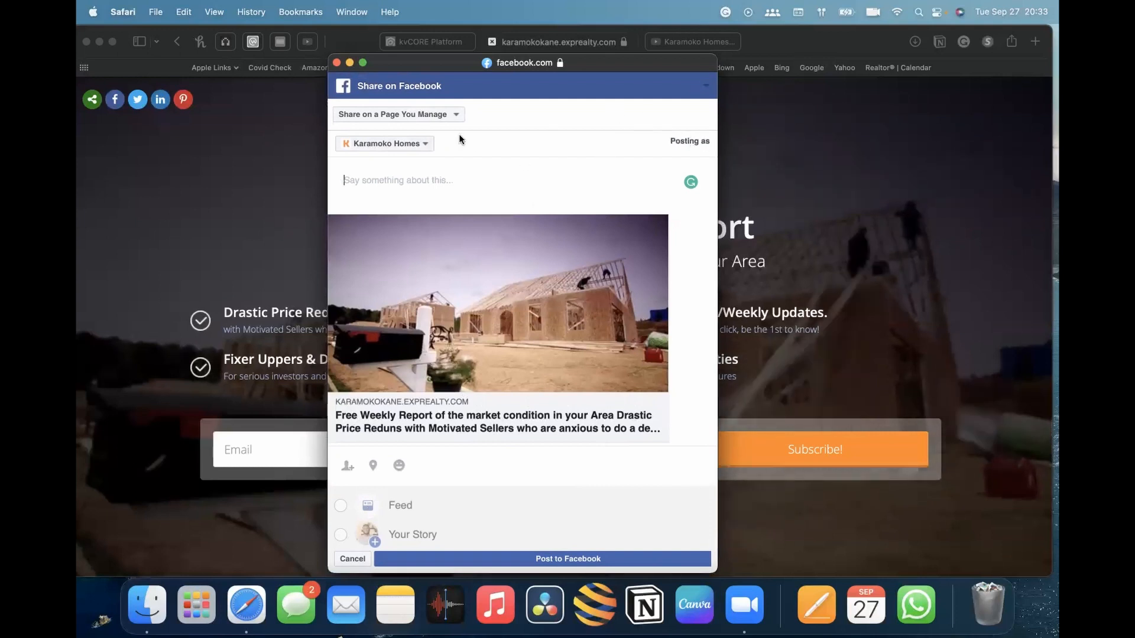
left_click(412, 116)
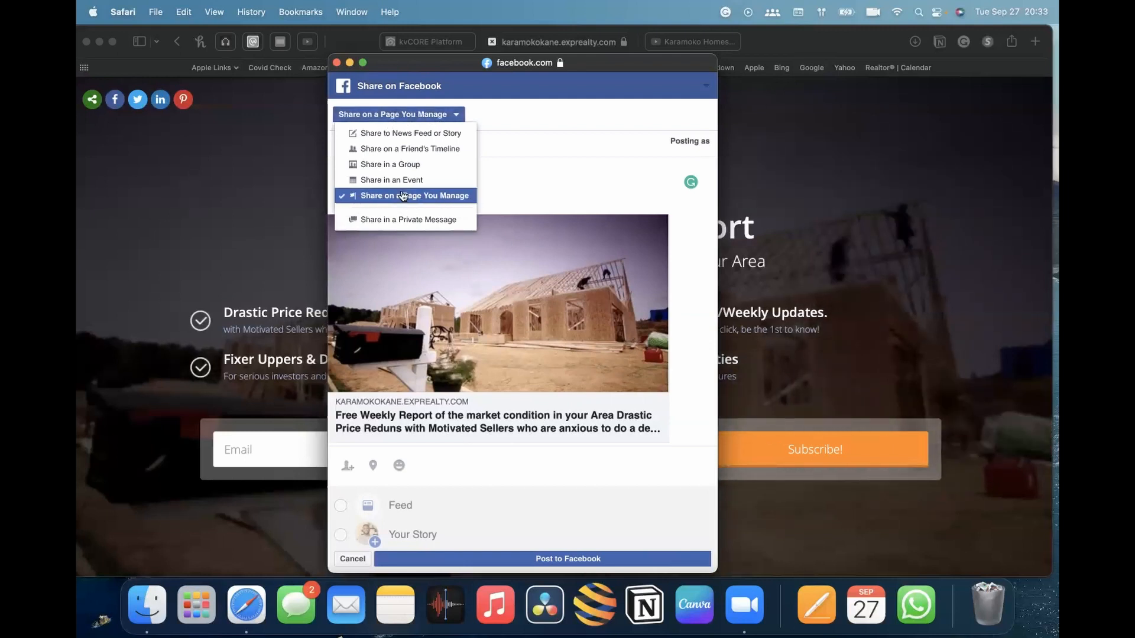
left_click(449, 197)
left_click(385, 145)
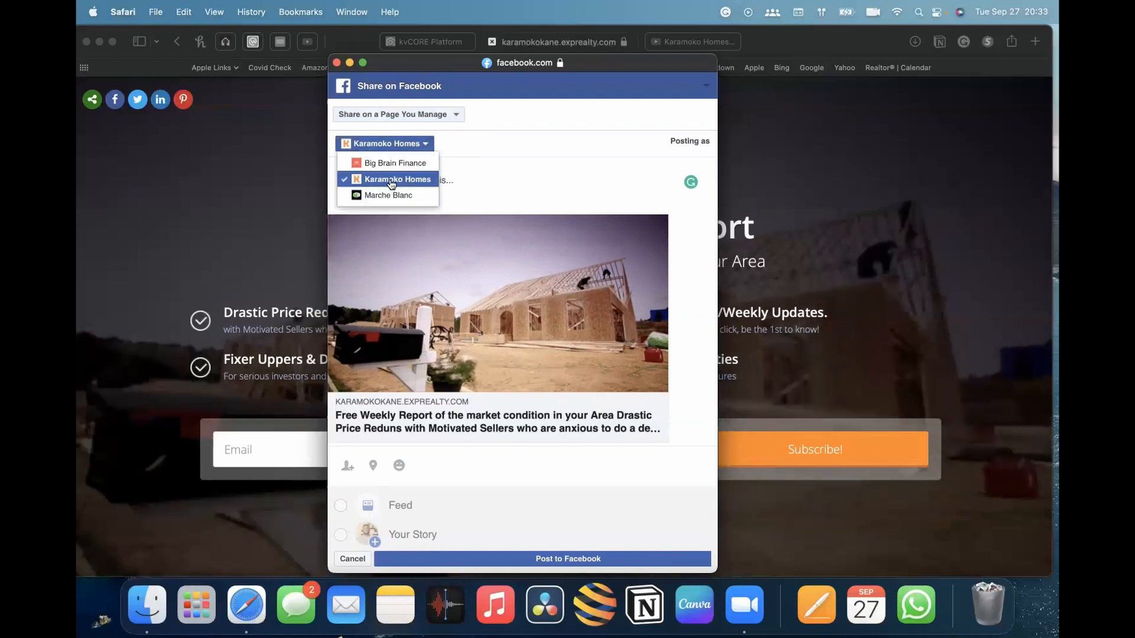
left_click(391, 182)
left_click(391, 180)
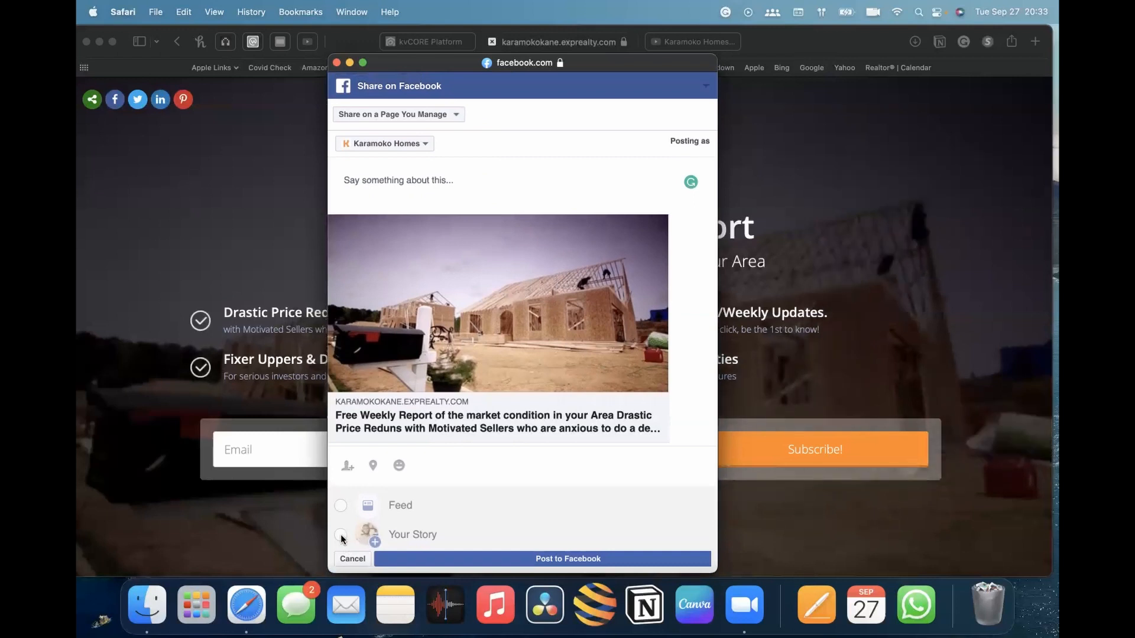
scroll(369, 524, "down", 1)
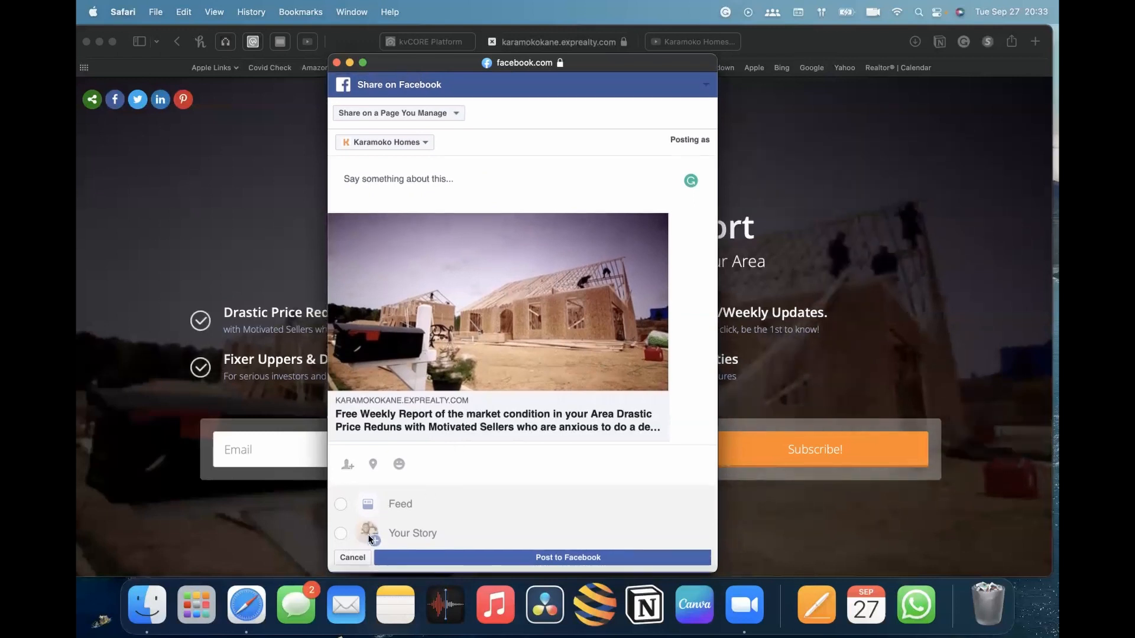
scroll(379, 461, "up", 1)
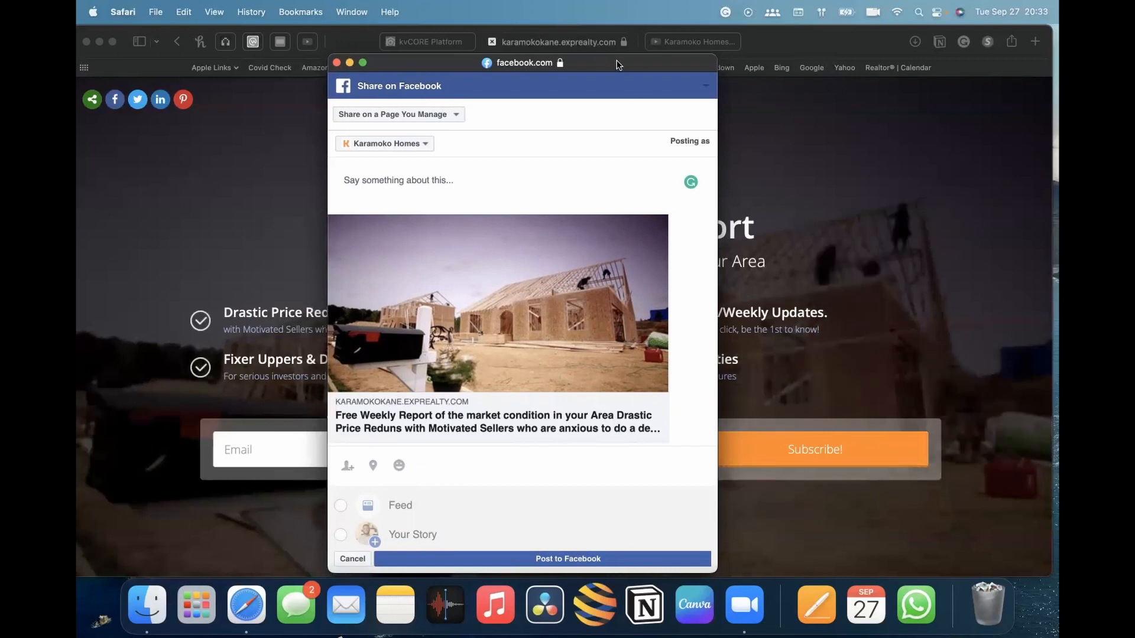
left_click_drag(620, 62, 679, 160)
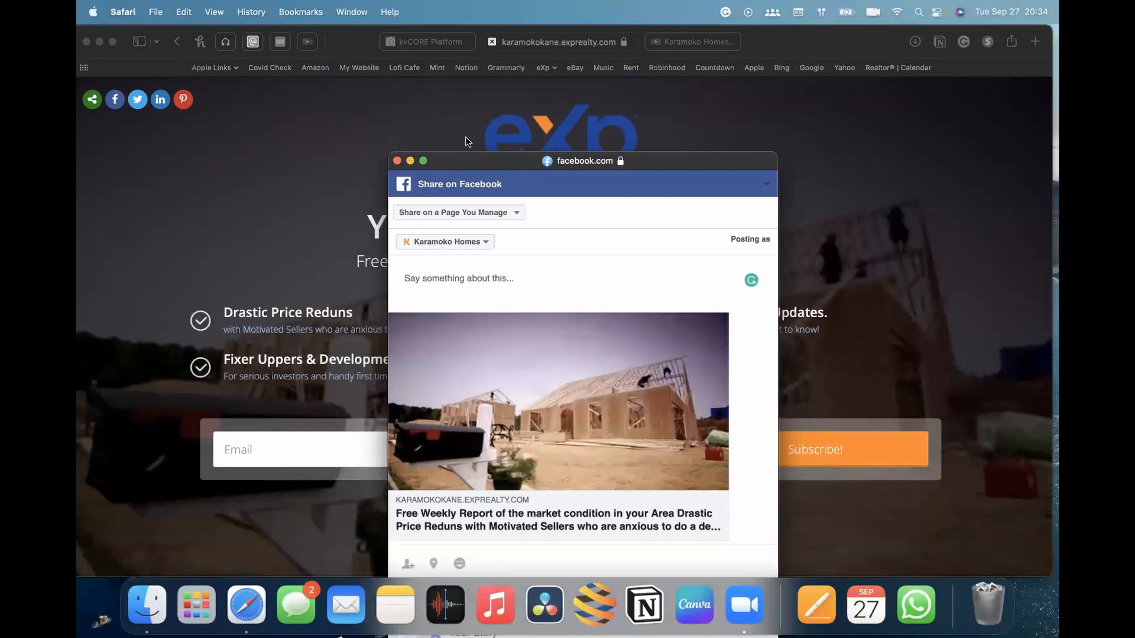
Close the Facebook share dialog without posting, leaving the page
left_click(397, 161)
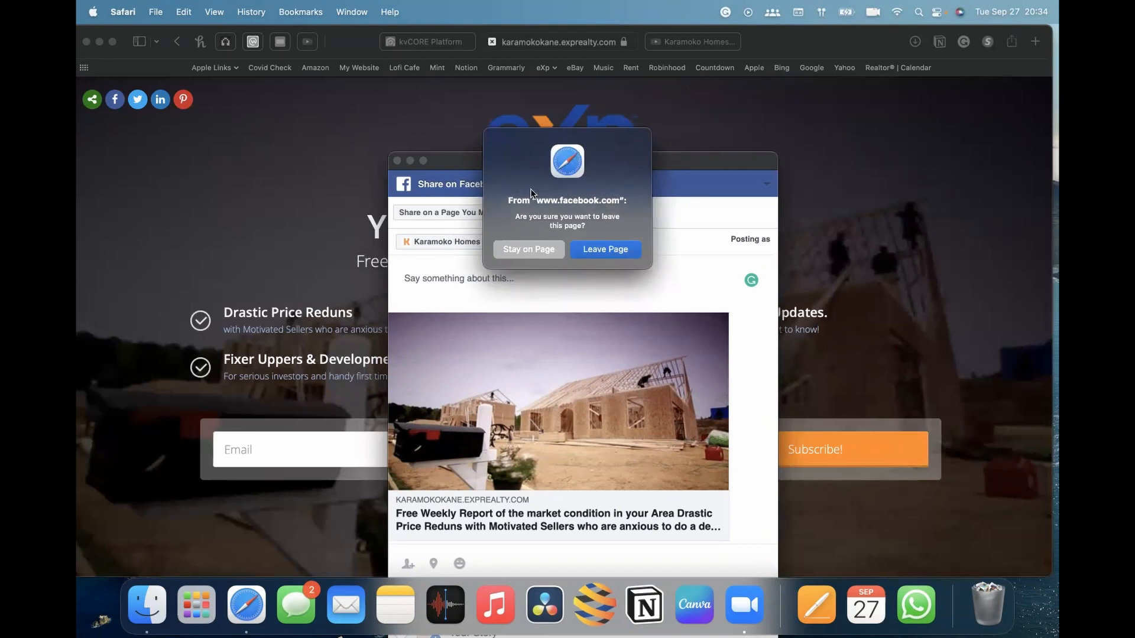
left_click_drag(625, 163, 390, 90)
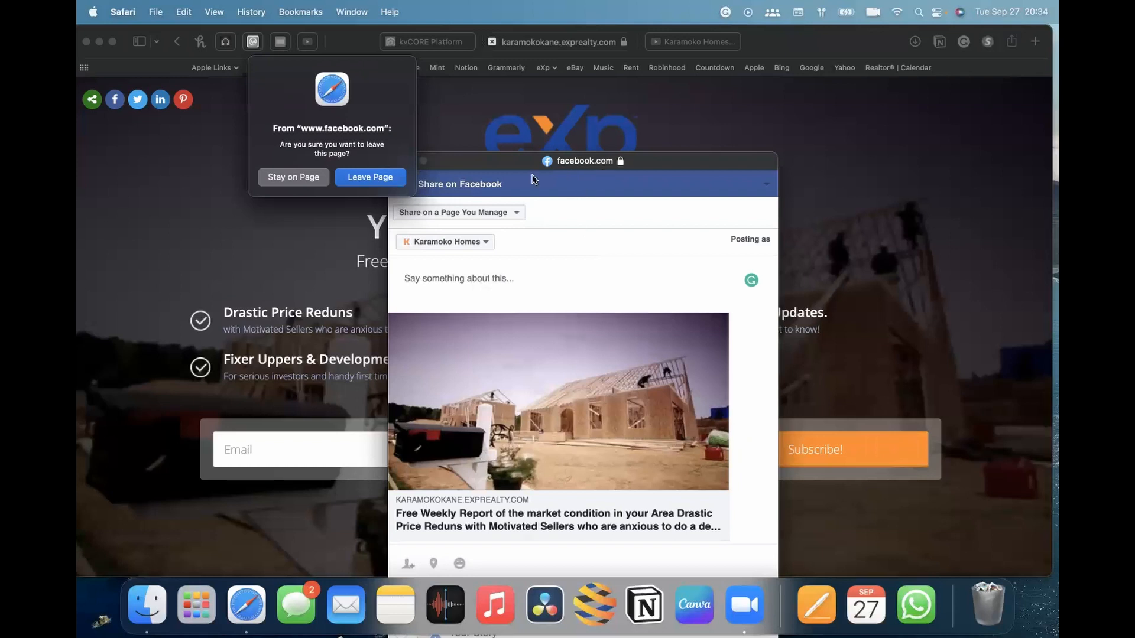
left_click(364, 177)
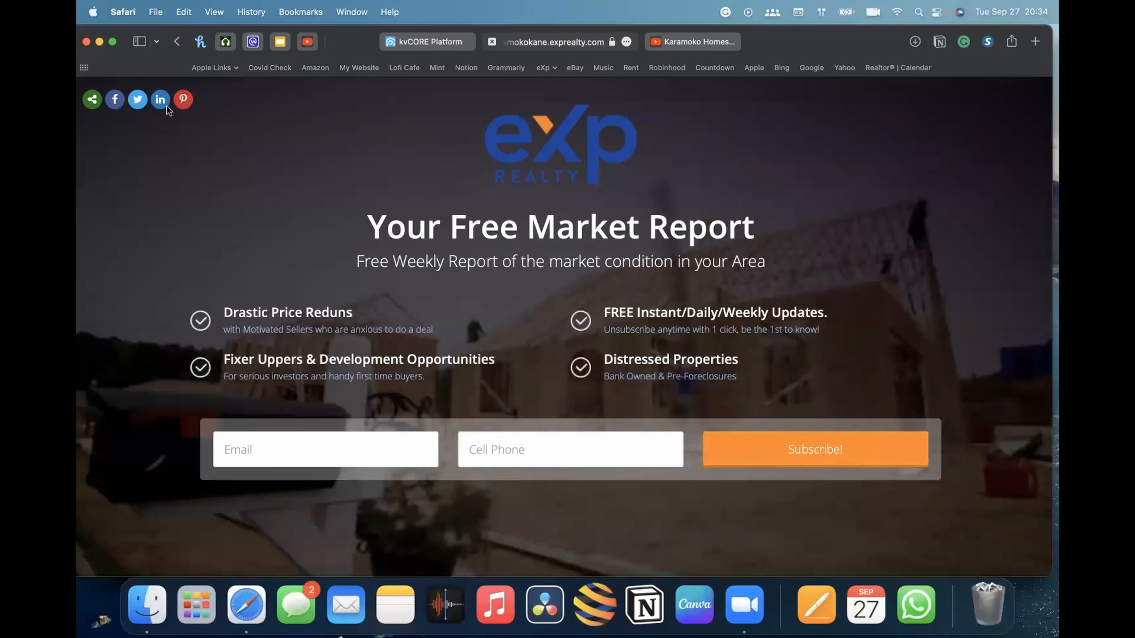
Open the Twitter share window for the landing page and close it
left_click(138, 100)
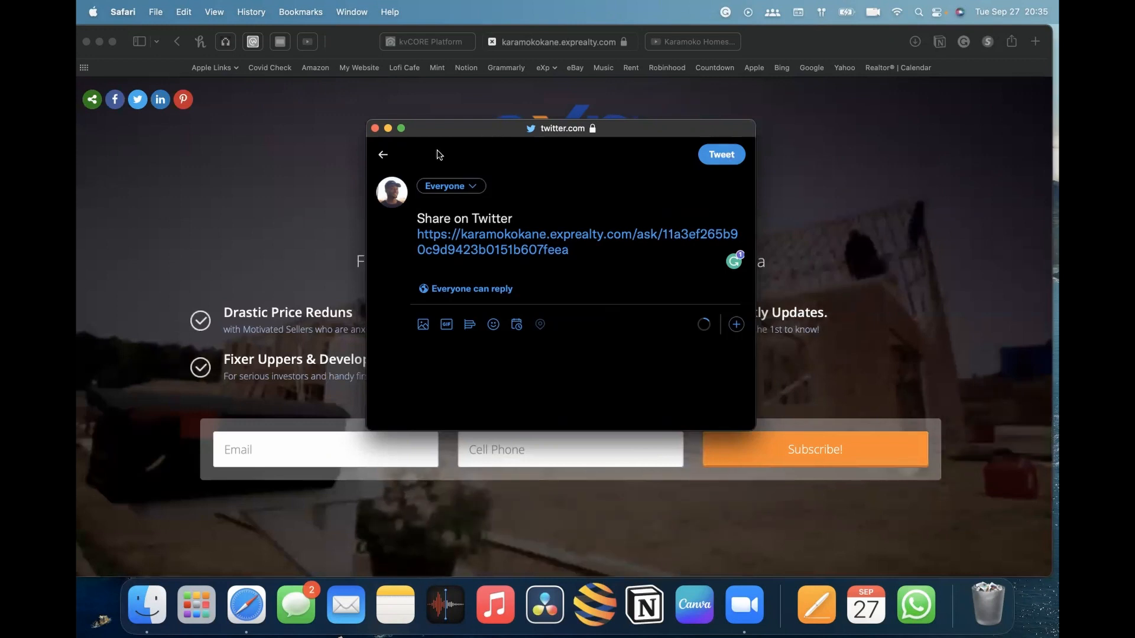
left_click_drag(494, 131, 497, 71)
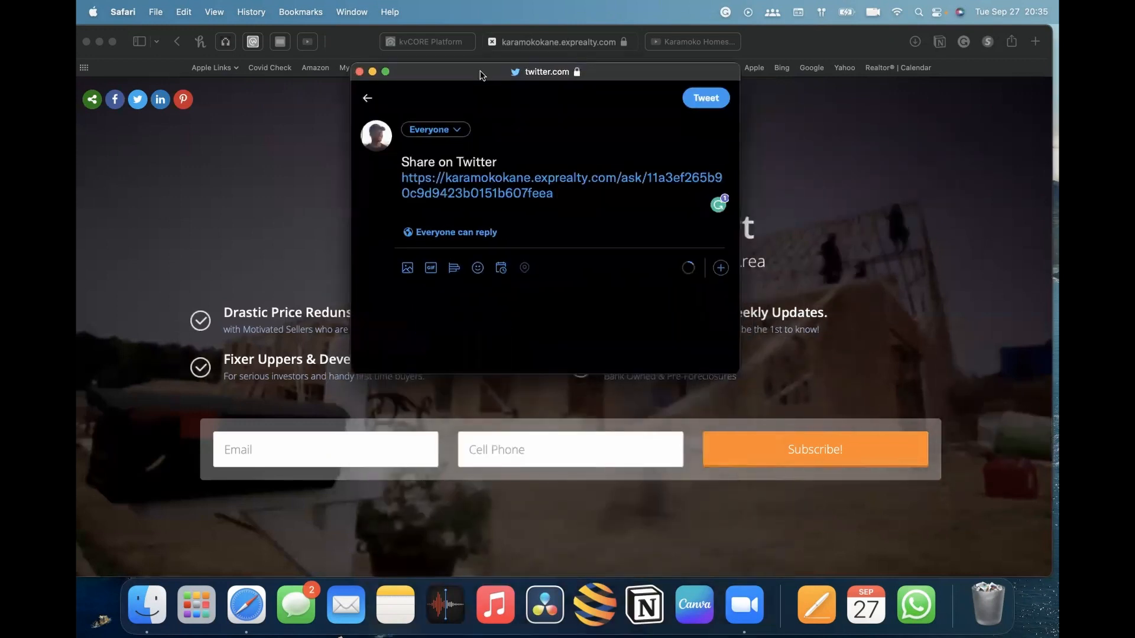
left_click(360, 69)
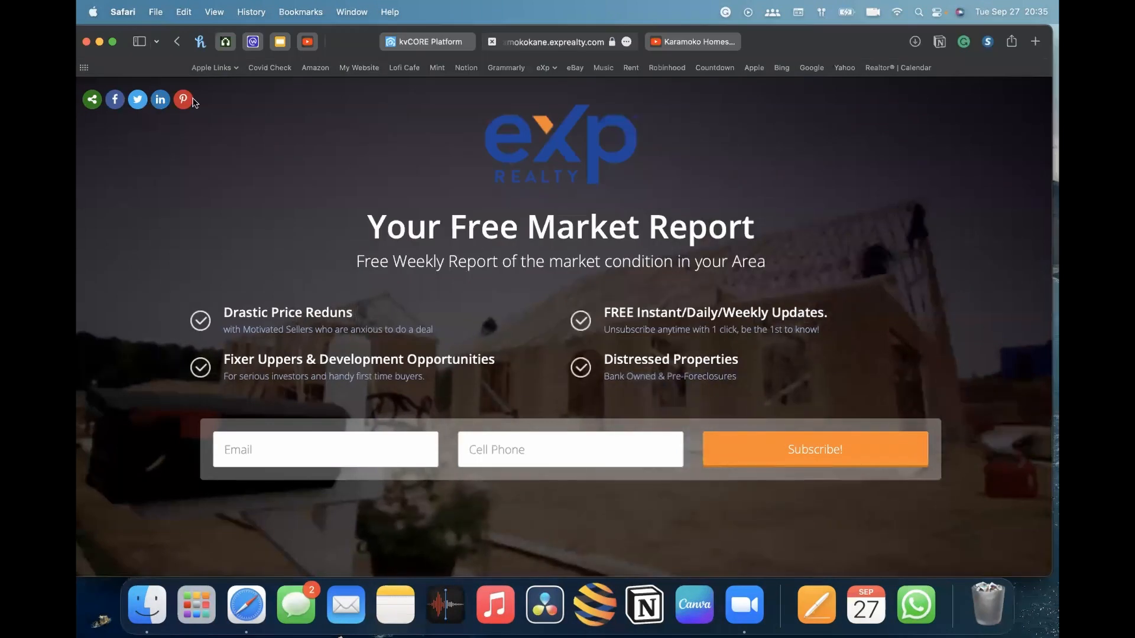
Scroll through the published landing page to review its content and footer
scroll(549, 196, "down", 5)
scroll(552, 196, "up", 5)
scroll(552, 197, "down", 5)
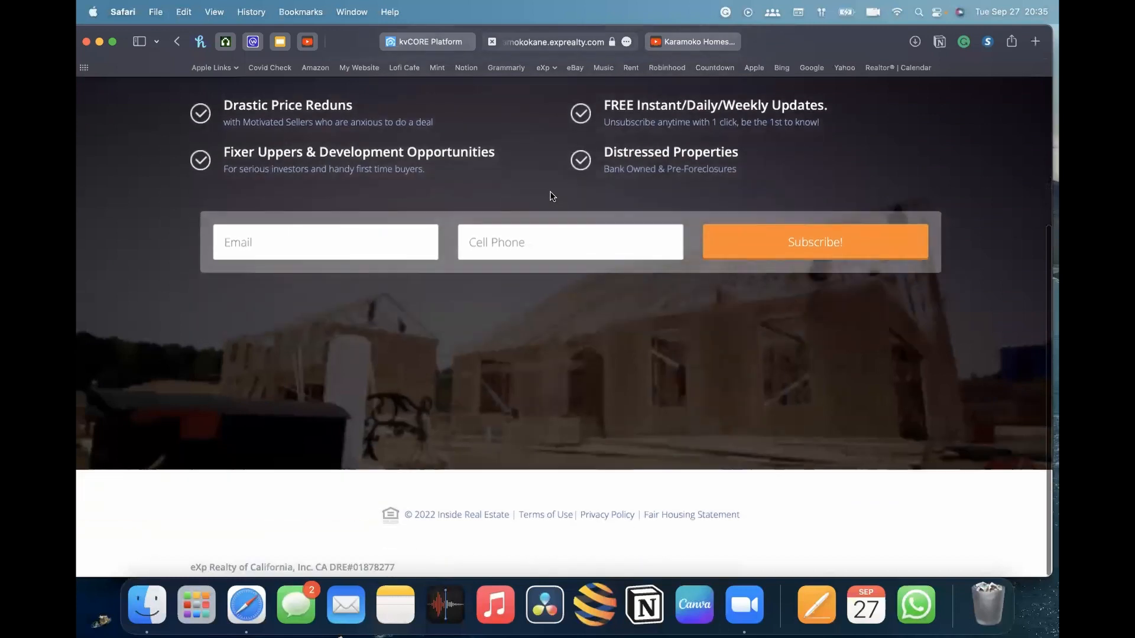
scroll(552, 196, "up", 3)
scroll(552, 196, "up", 2)
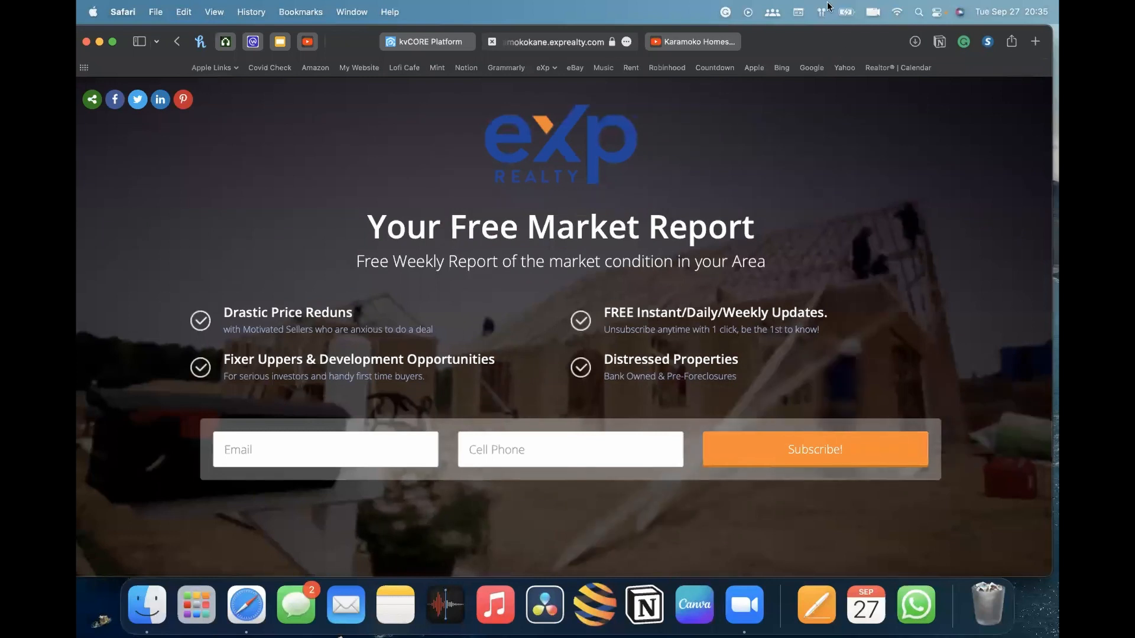
scroll(942, 189, "down", 5)
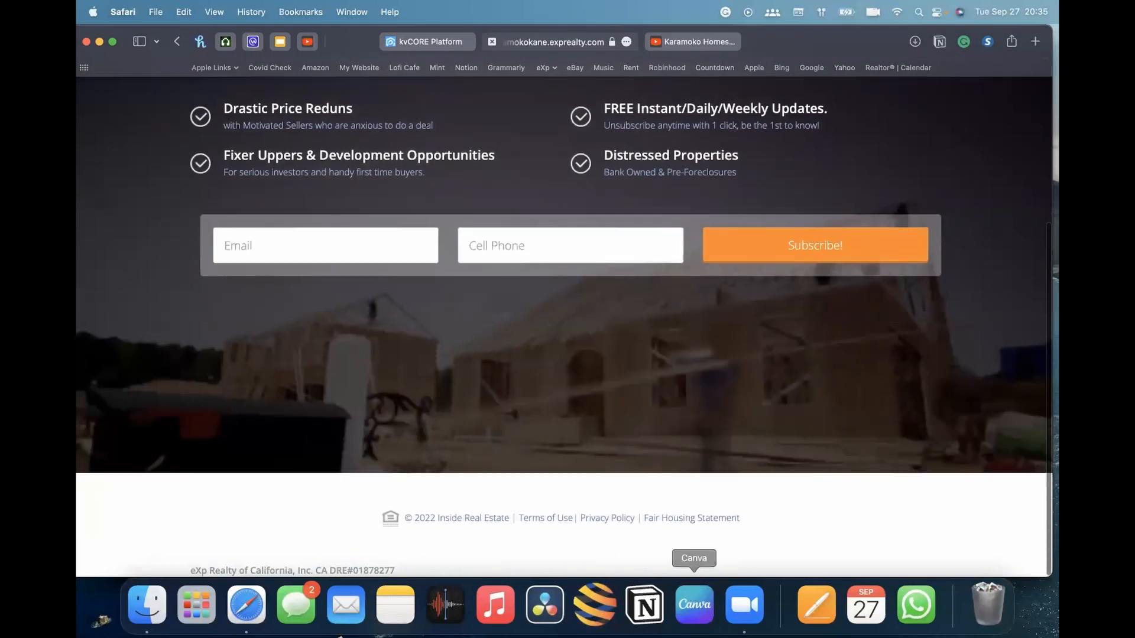
scroll(342, 233, "up", 5)
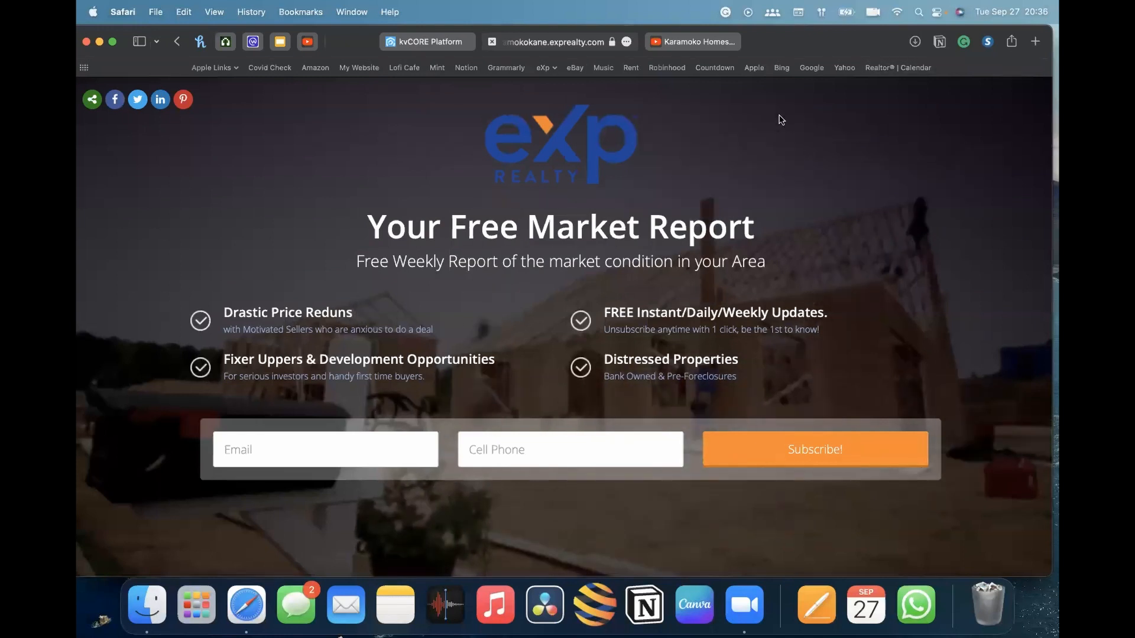
Copy the landing page's URL from the address bar and close the landing page tab
left_click(555, 42)
right_click(556, 43)
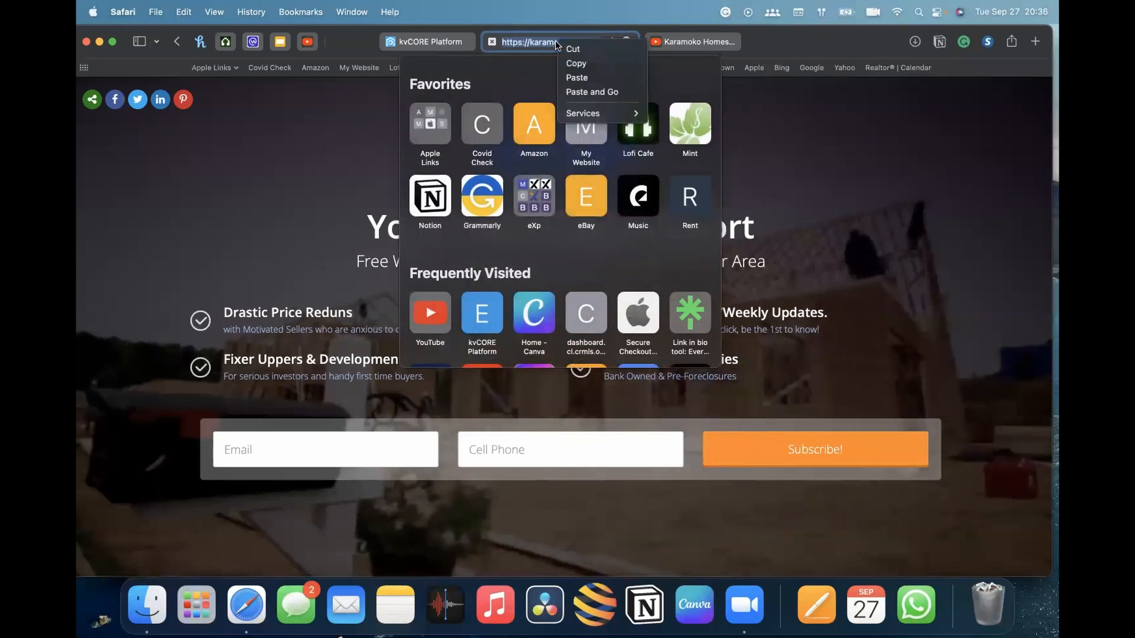
left_click(573, 61)
left_click(868, 50)
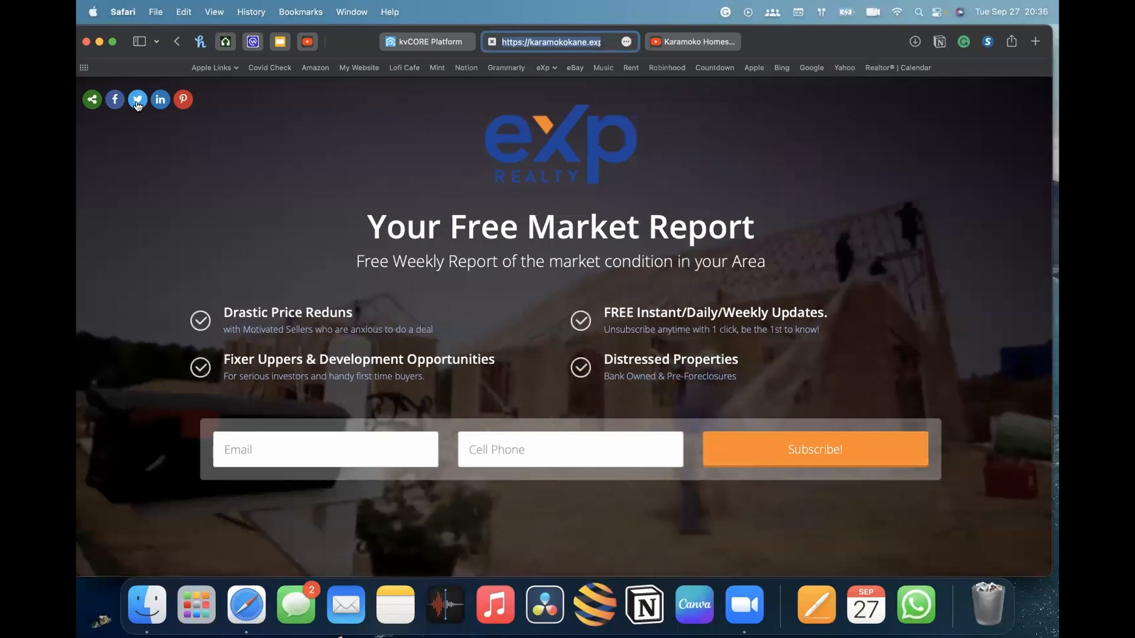
right_click(566, 42)
left_click(598, 72)
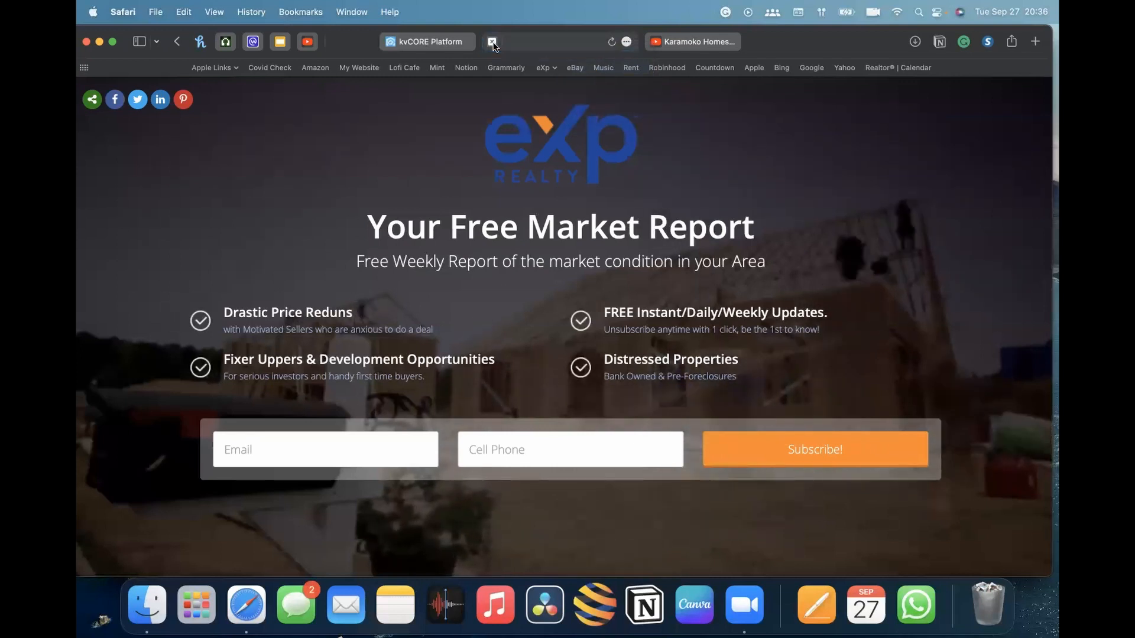
left_click(492, 42)
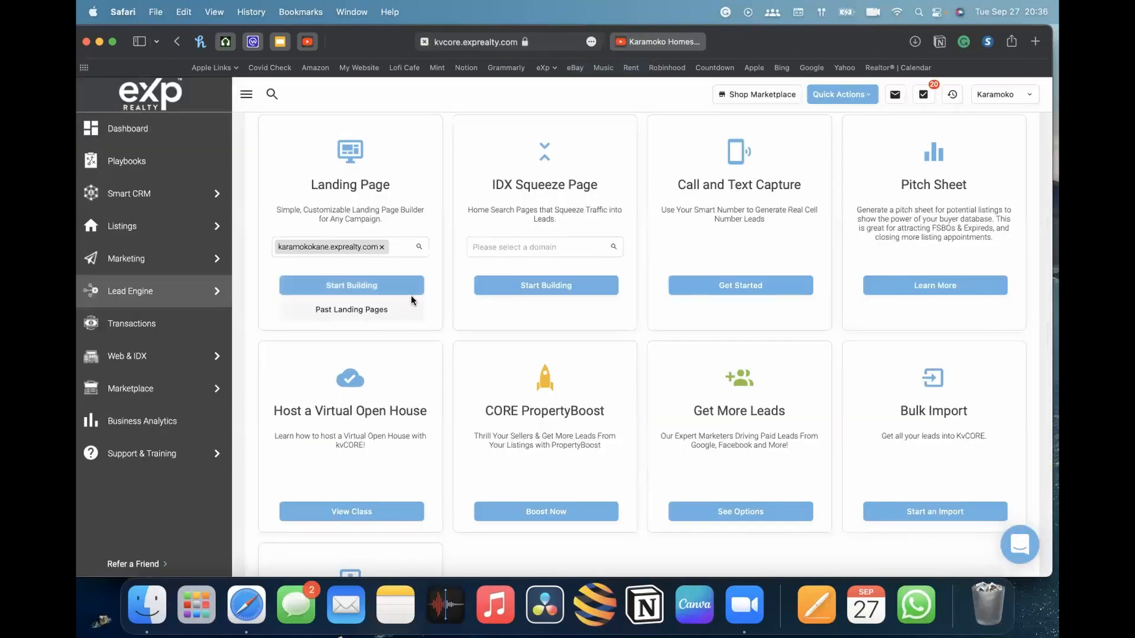
Open the list of Past Landing Pages from the Lead Engine's Landing Page card
scroll(413, 301, "up", 5)
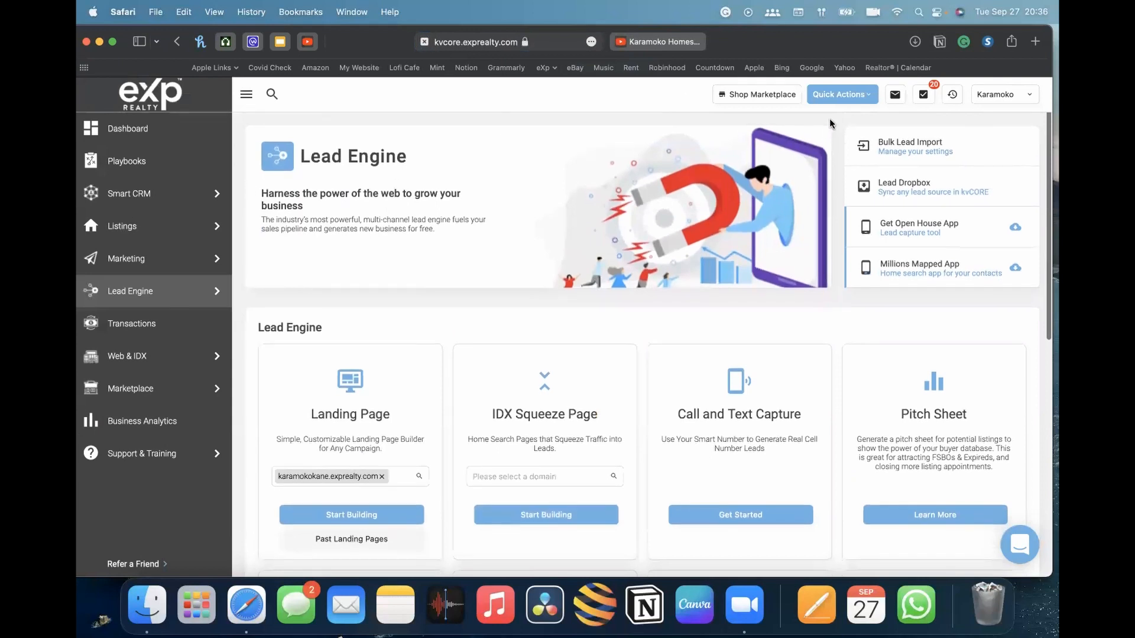
mouse_move(127, 269)
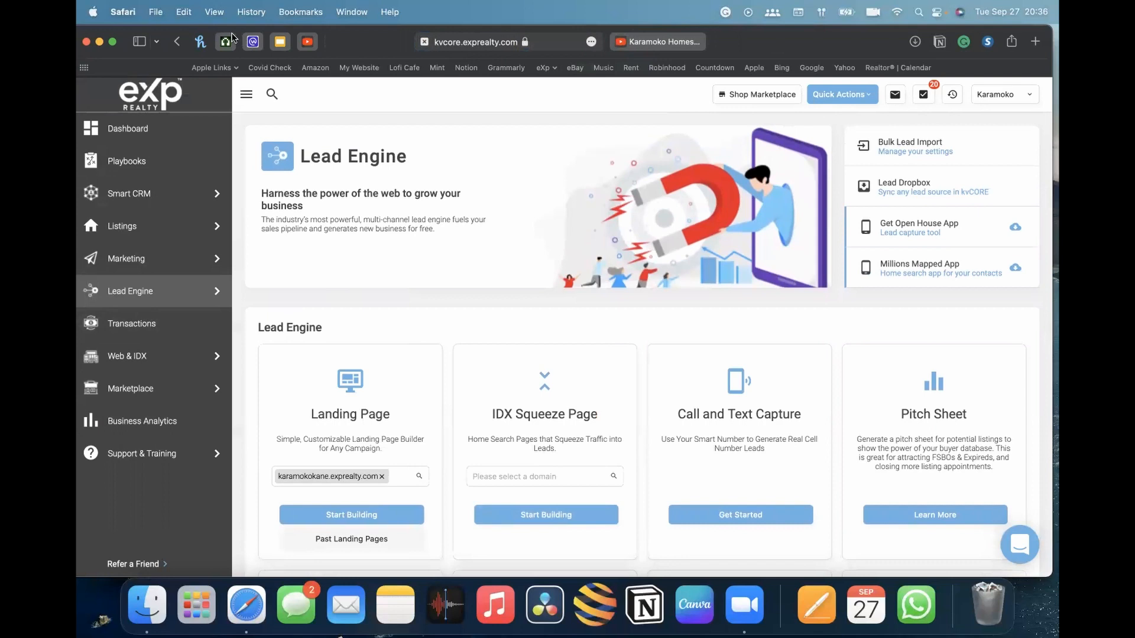
scroll(414, 282, "down", 3)
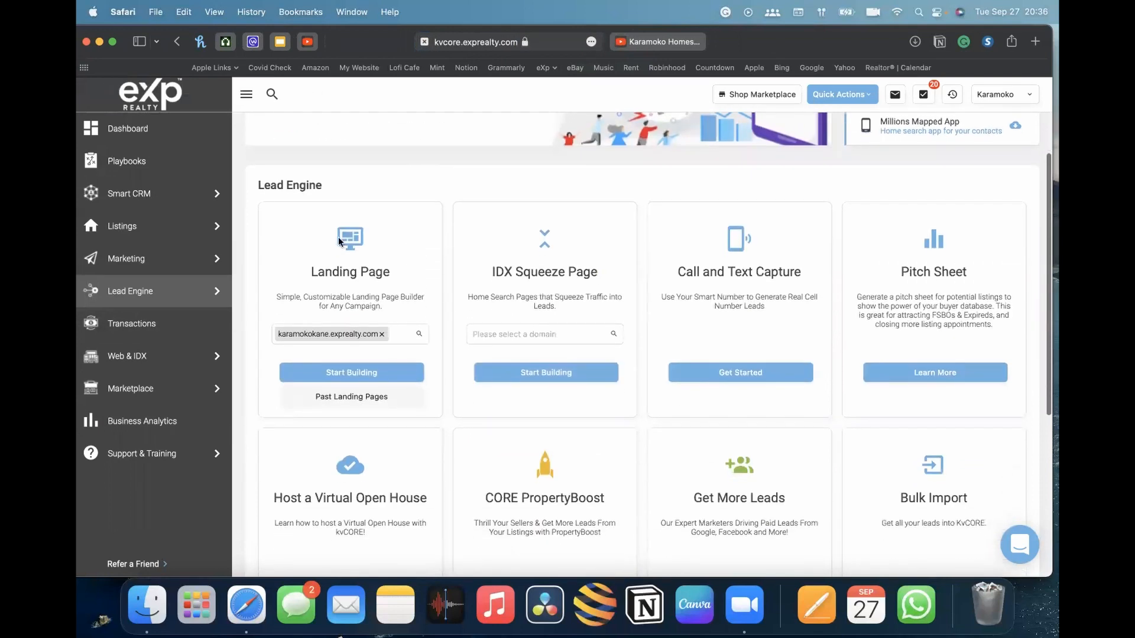
scroll(366, 334, "down", 1)
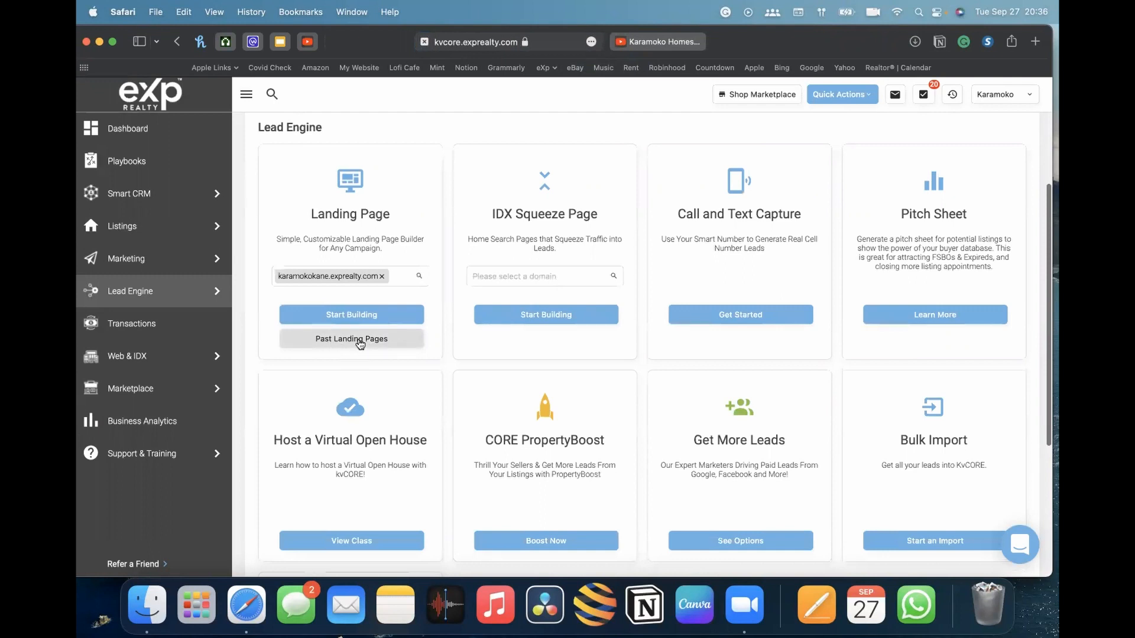
left_click(360, 342)
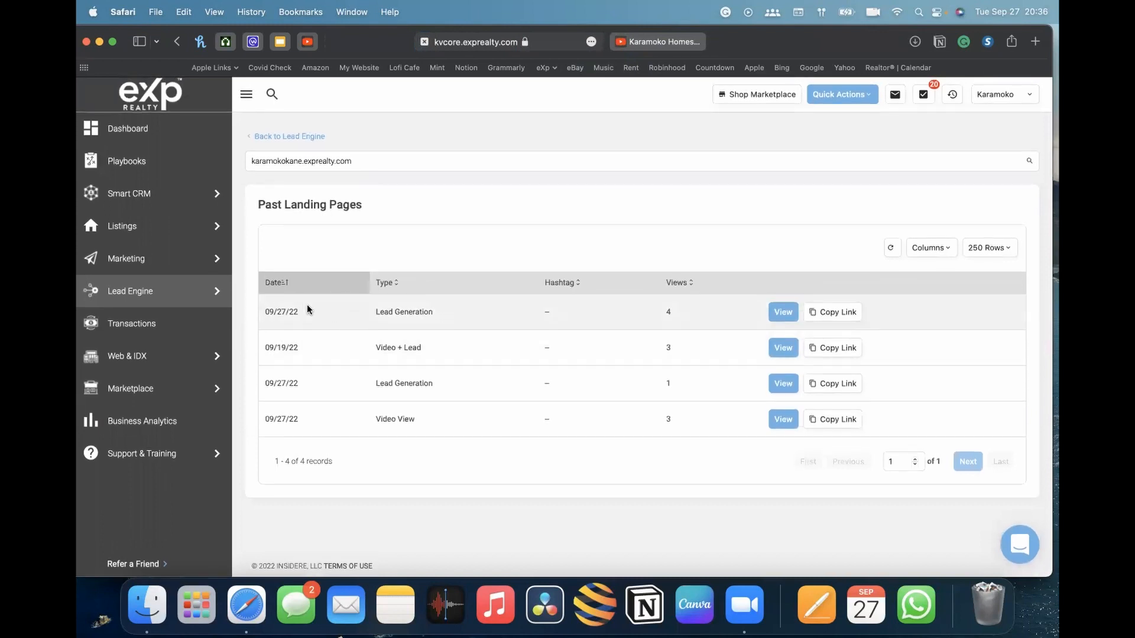
Copy the link of the most recent 09/27/22 Lead Generation landing page
double_click(275, 310)
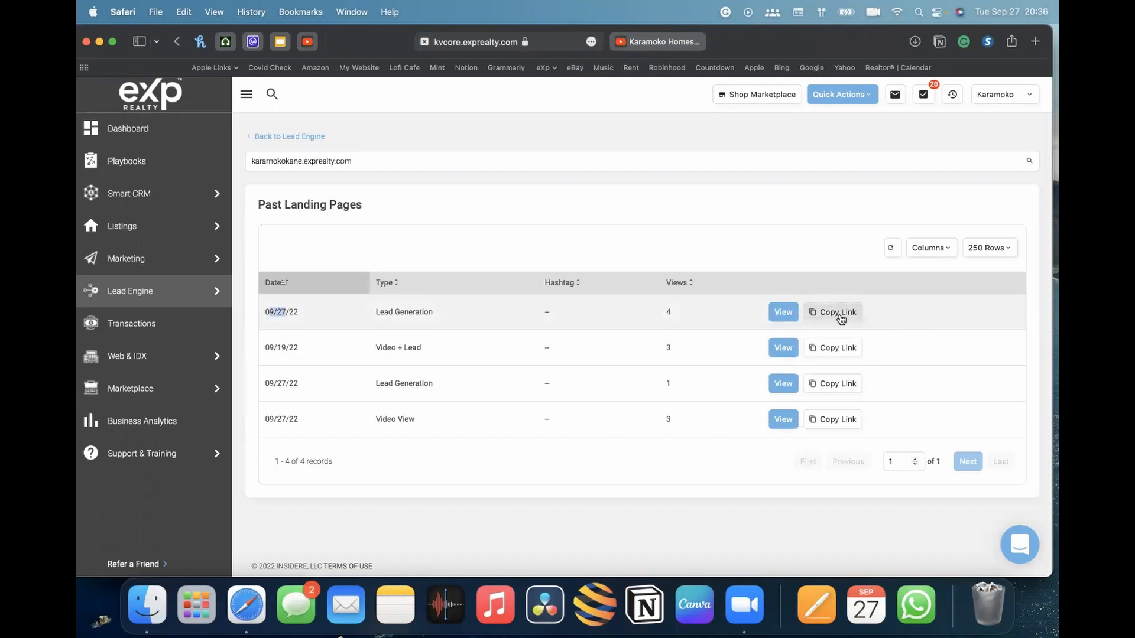
left_click(840, 319)
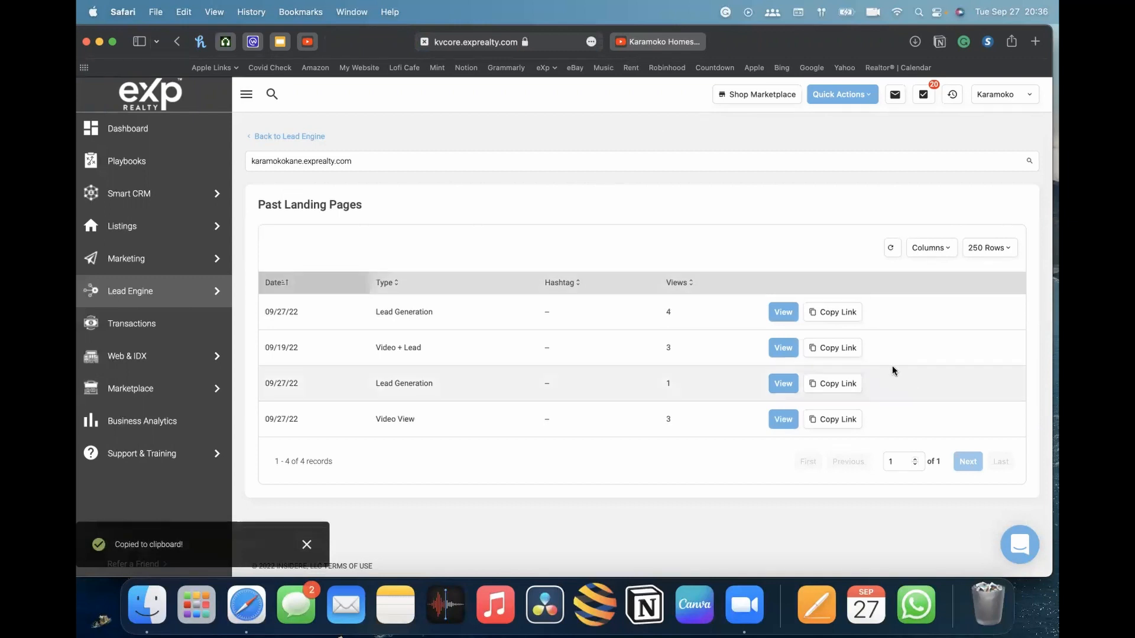
Open that landing page in a new tab to view it, then close its tab
left_click(778, 314)
key("F11")
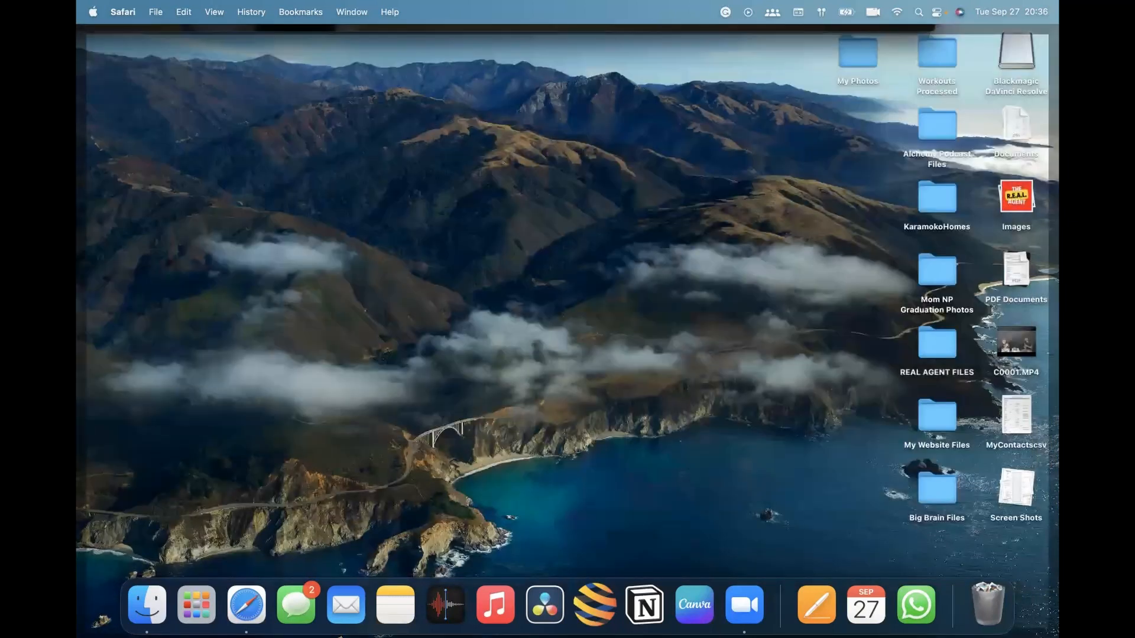
key("F11")
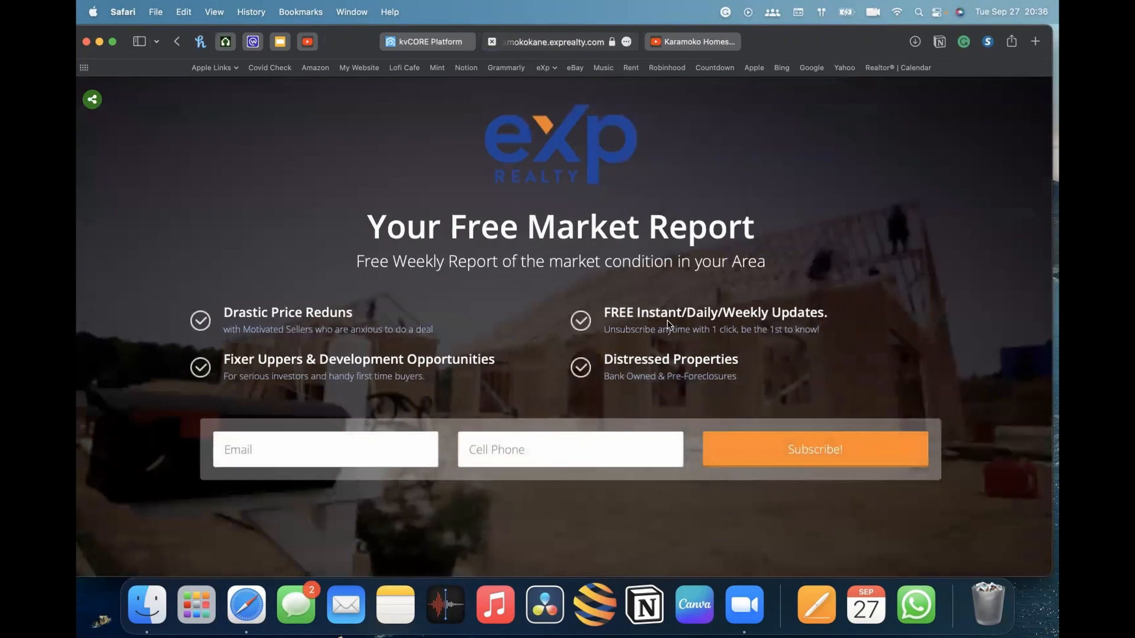
left_click(95, 102)
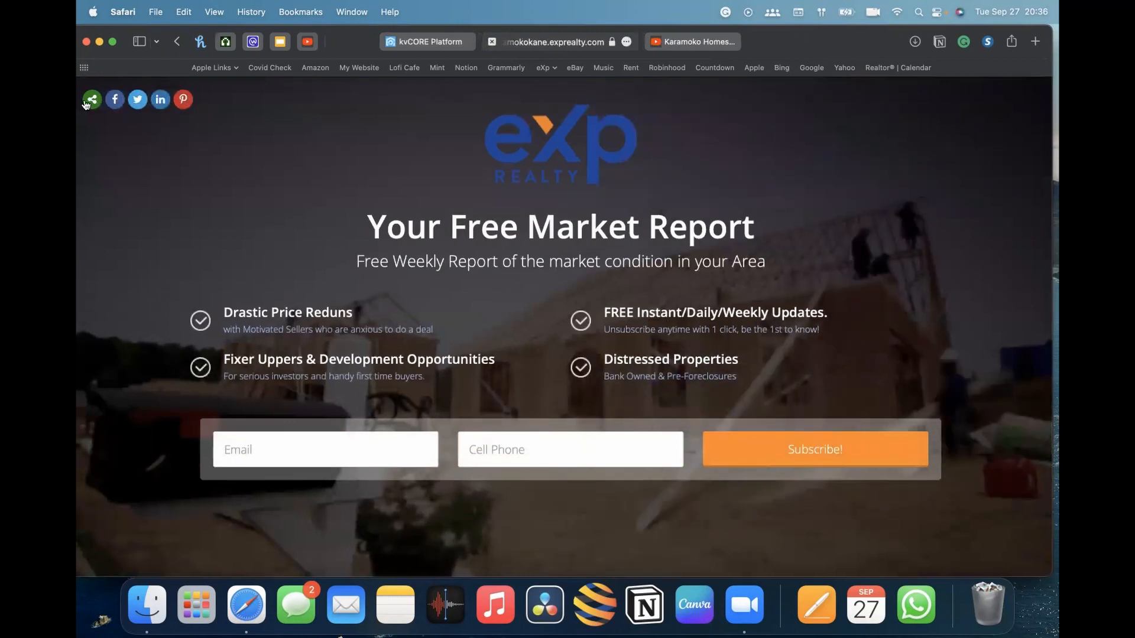
left_click(491, 42)
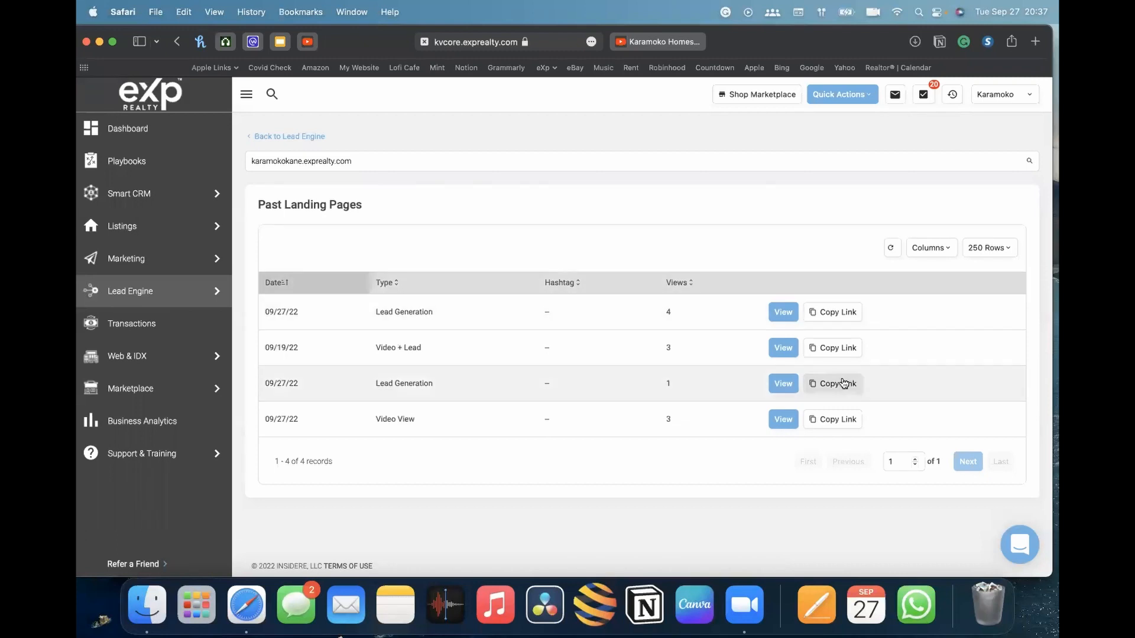
Return to the Lead Engine and start building an IDX Squeeze Page on the agent's domain
left_click(270, 137)
scroll(464, 311, "down", 5)
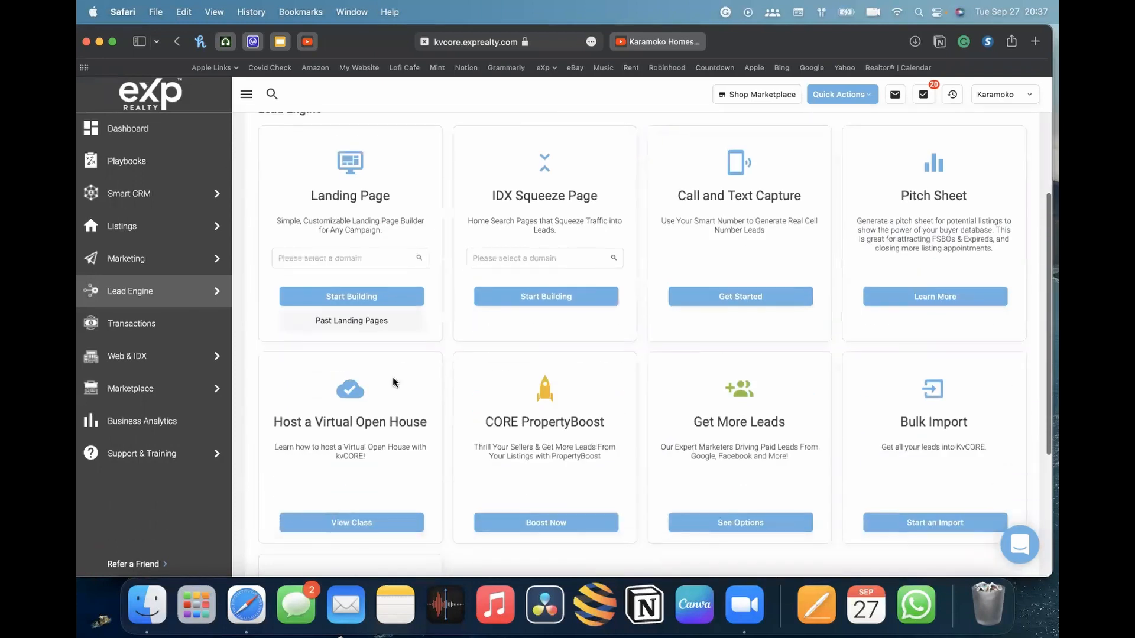
scroll(549, 296, "up", 3)
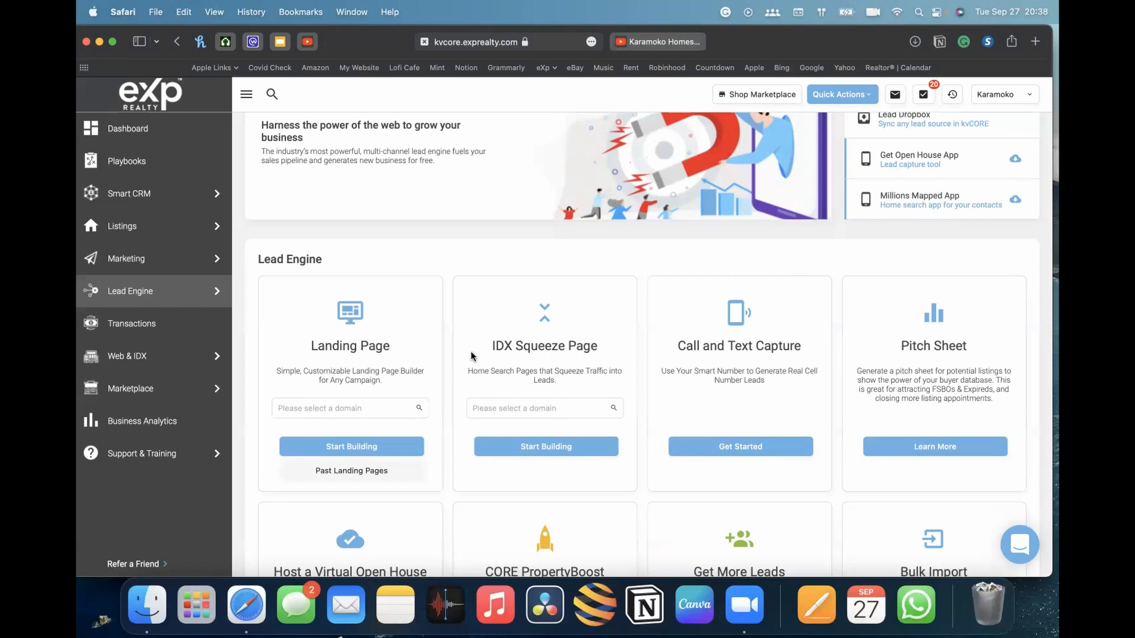
scroll(461, 355, "down", 2)
scroll(650, 296, "down", 5)
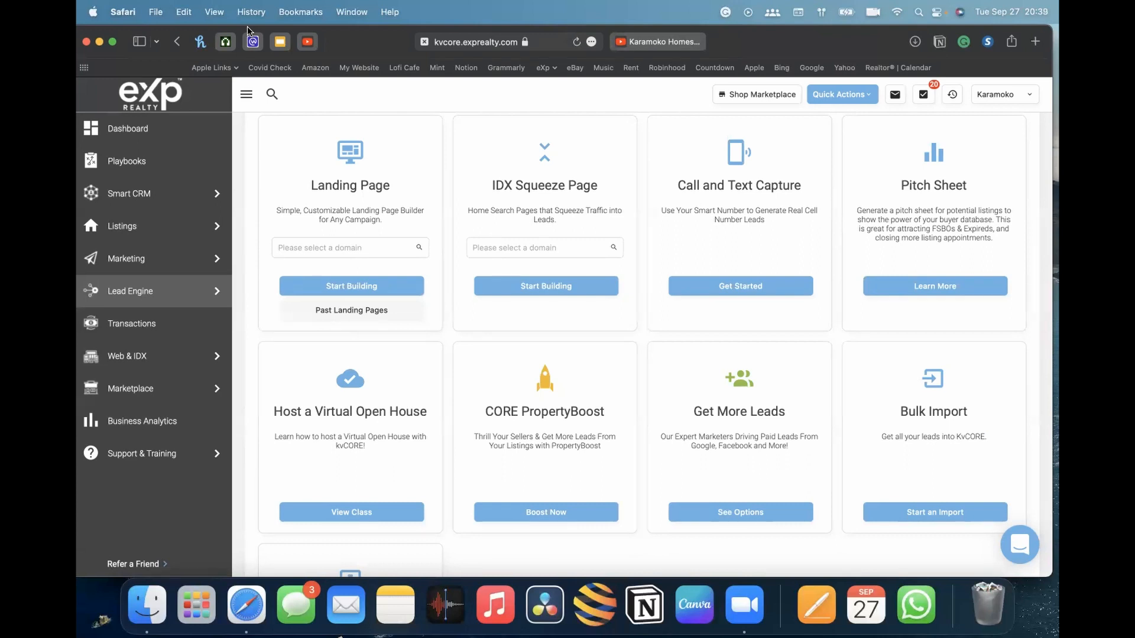
scroll(709, 284, "down", 3)
scroll(712, 279, "up", 3)
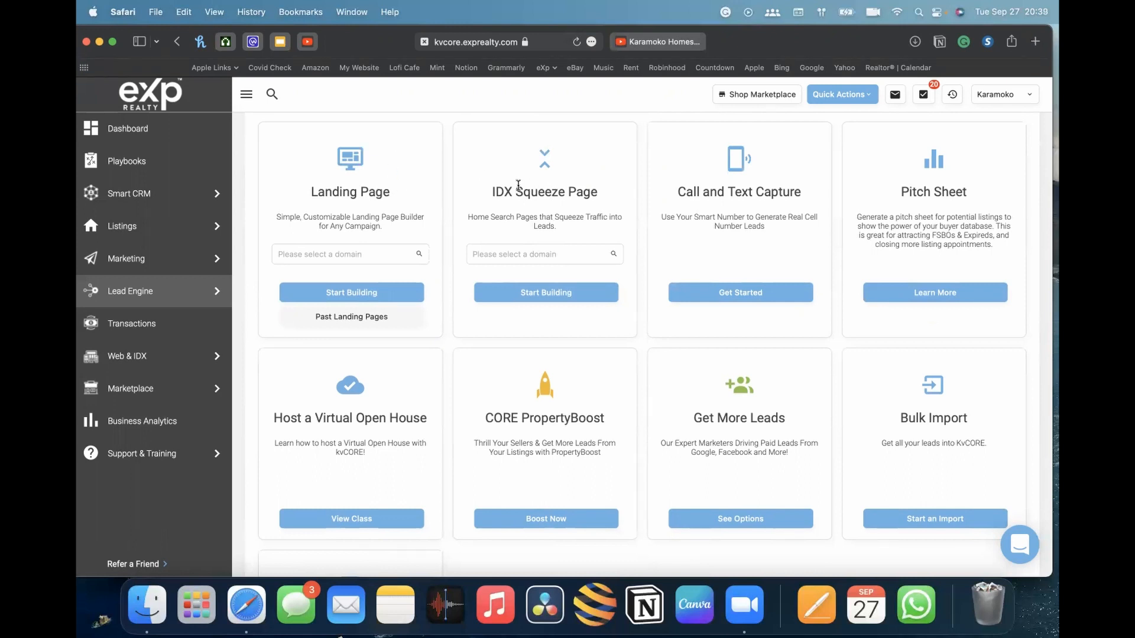
scroll(547, 239, "down", 1)
scroll(550, 254, "up", 2)
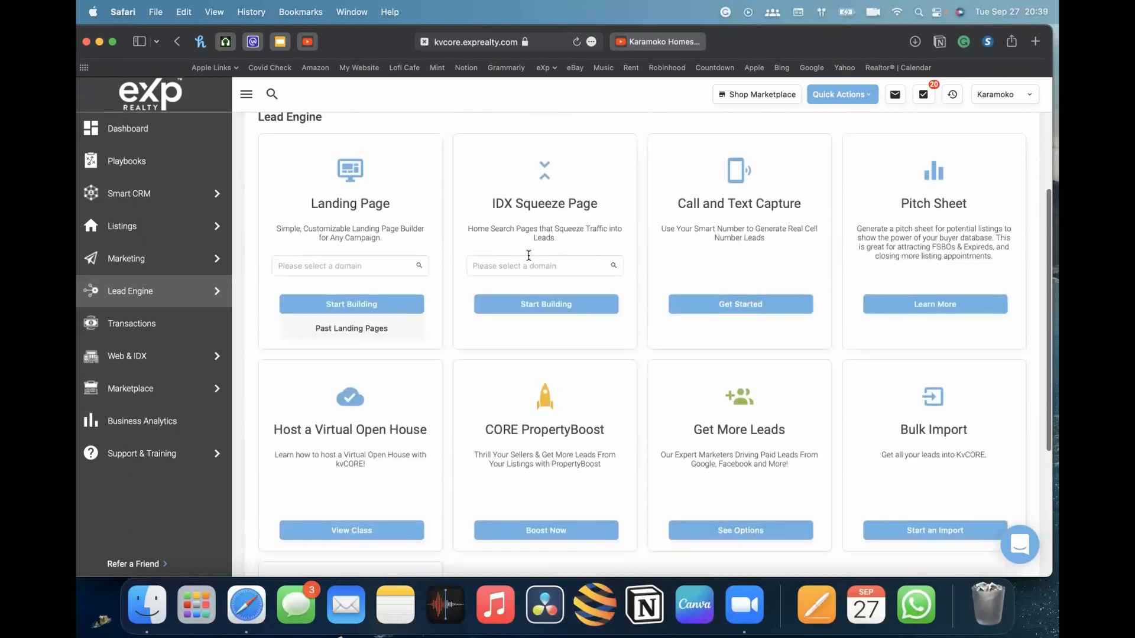
scroll(578, 287, "up", 3)
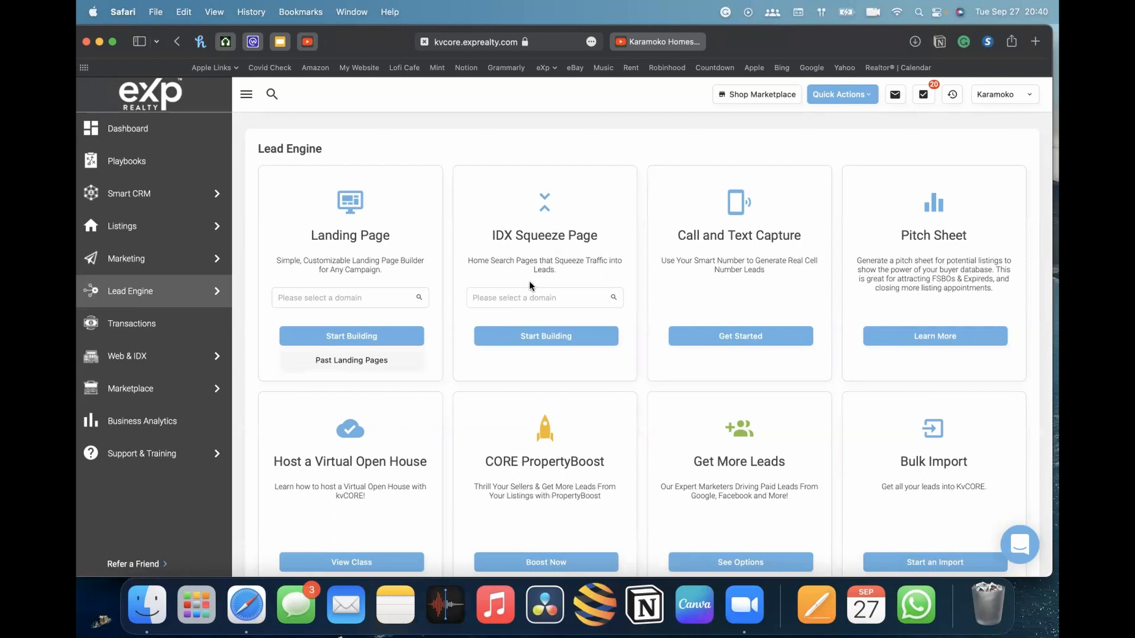
left_click(552, 296)
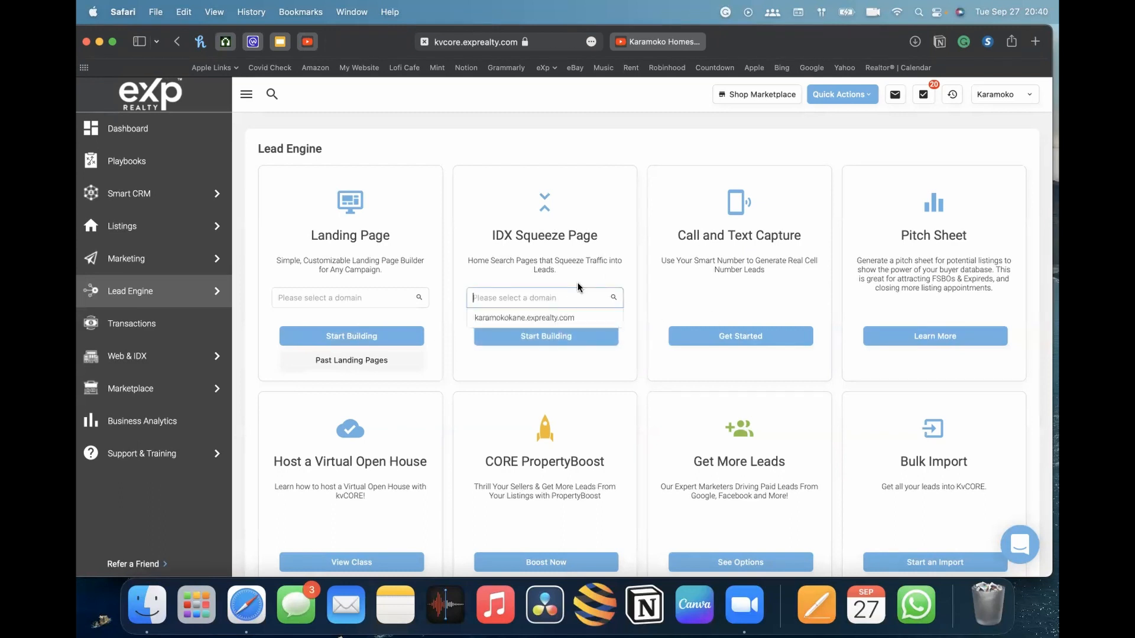
left_click(525, 319)
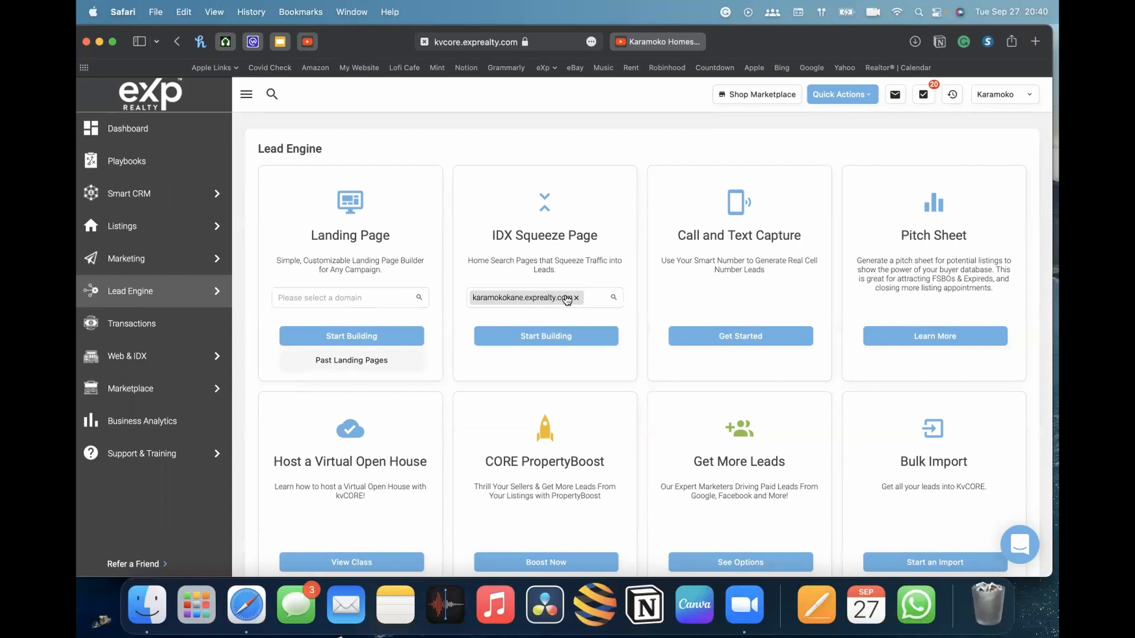
left_click(559, 344)
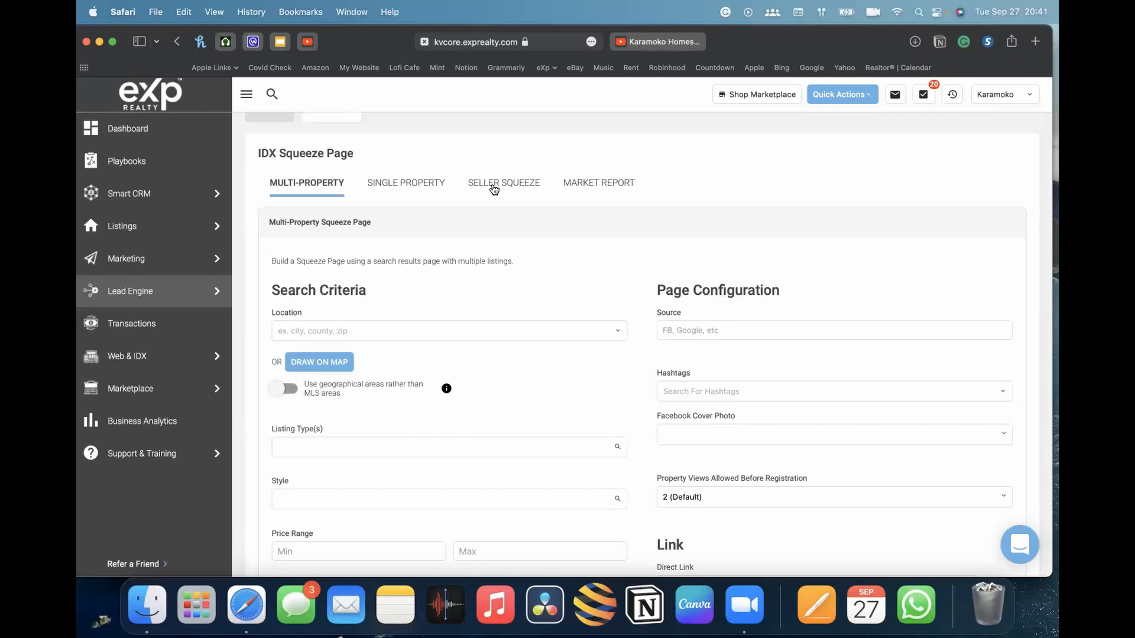
Scroll through the Multi-Property Squeeze Page form to review its search criteria and page configuration fields
scroll(318, 126, "up", 3)
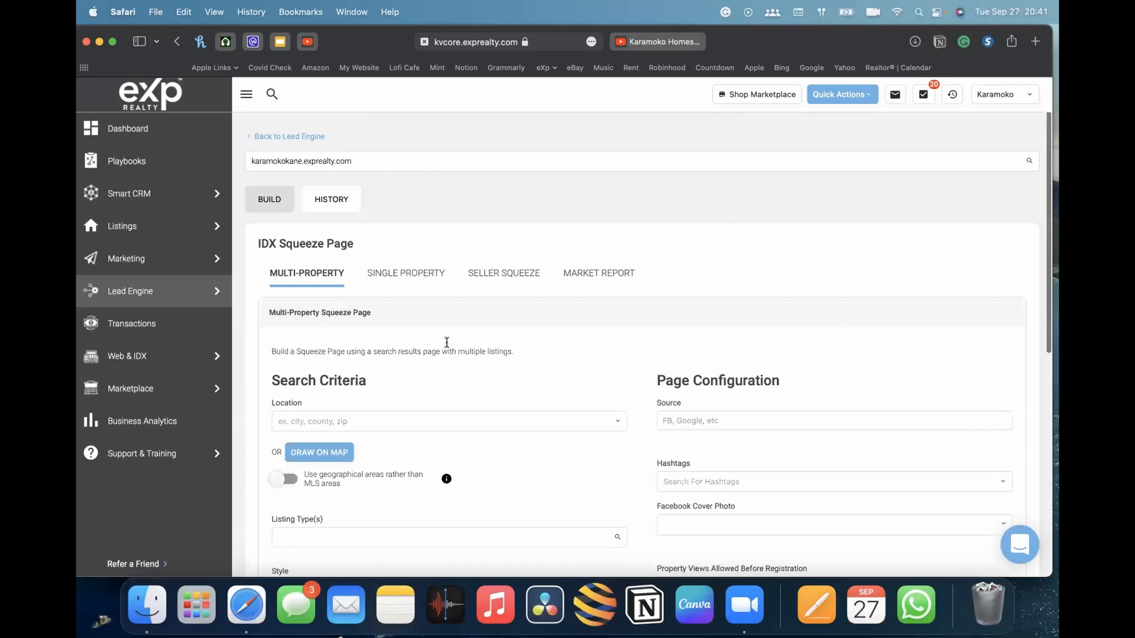
scroll(447, 343, "down", 8)
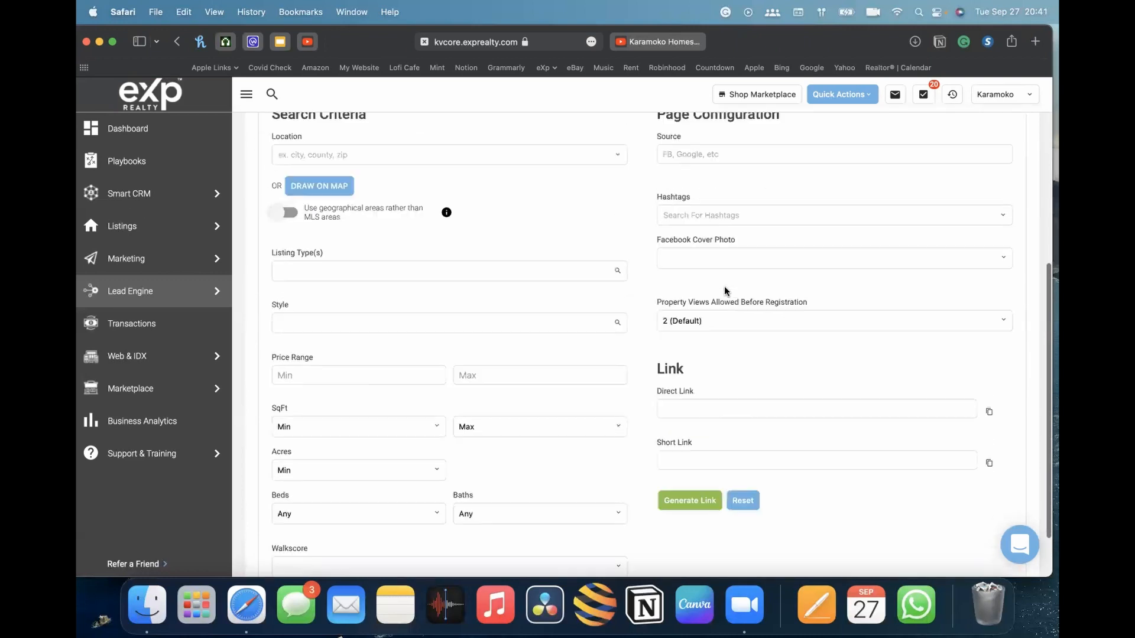
scroll(726, 290, "up", 5)
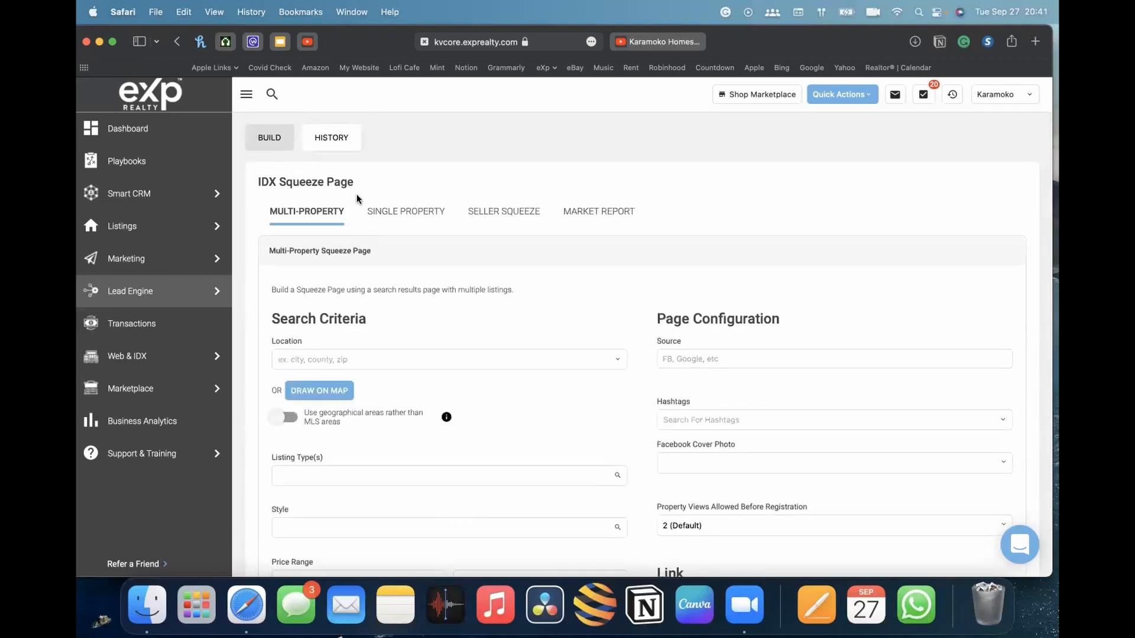
scroll(377, 195, "down", 3)
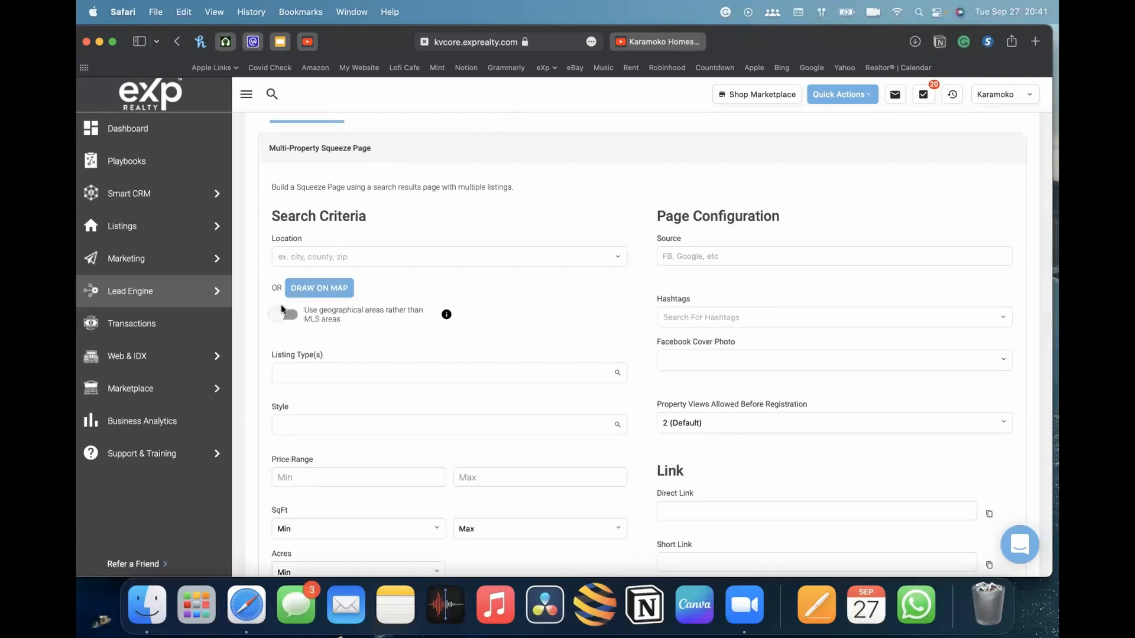
scroll(364, 194, "down", 1)
scroll(365, 194, "up", 2)
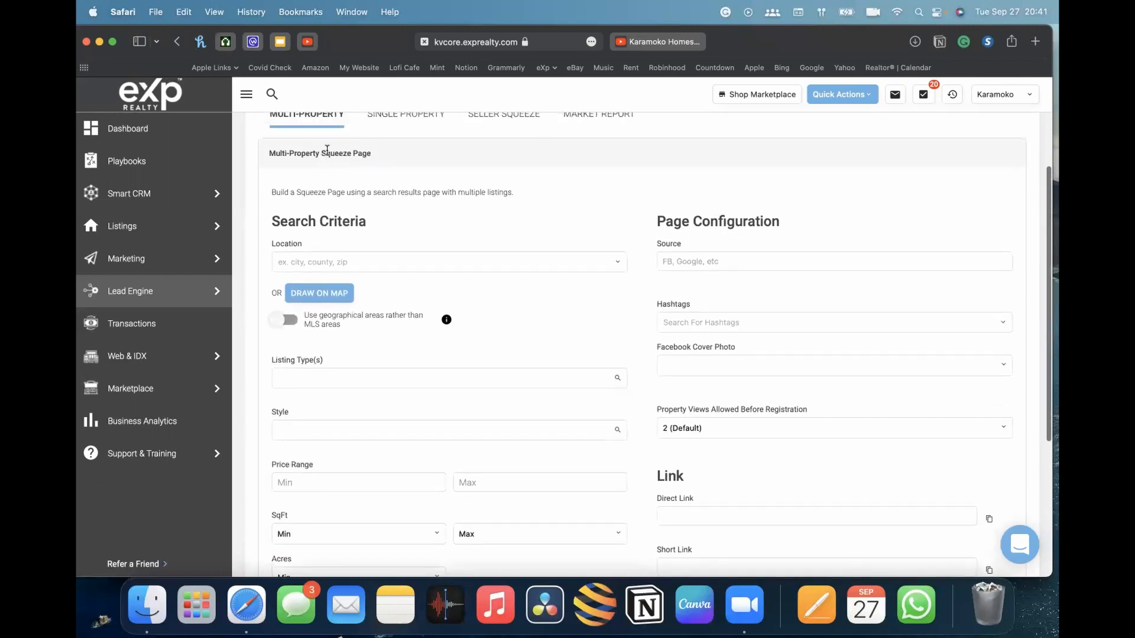
scroll(295, 169, "up", 1)
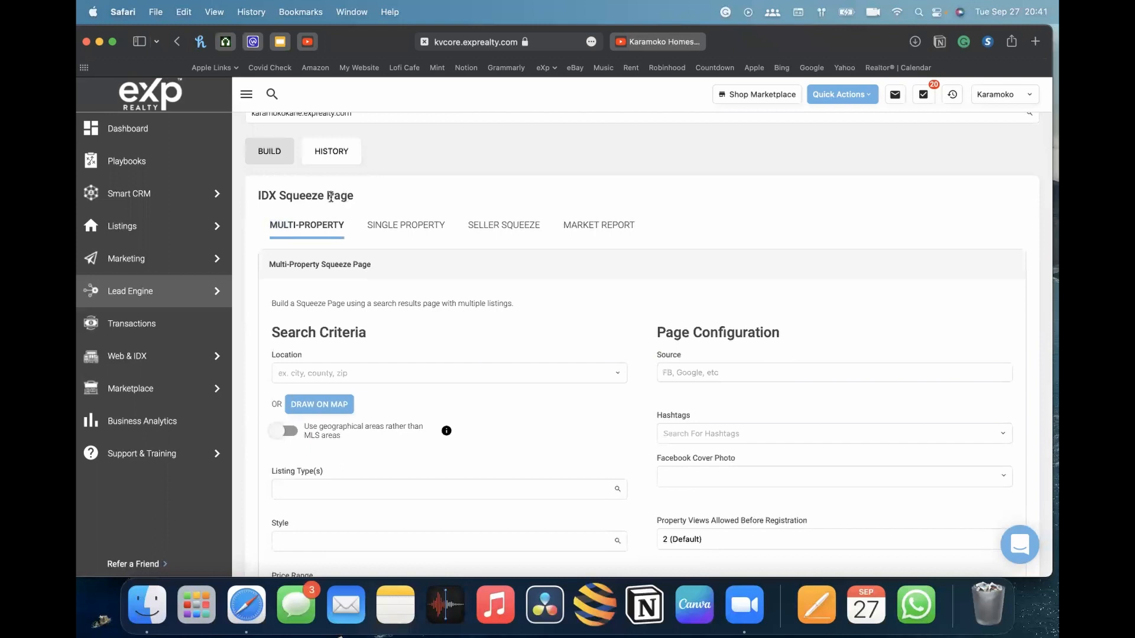
scroll(605, 351, "down", 2)
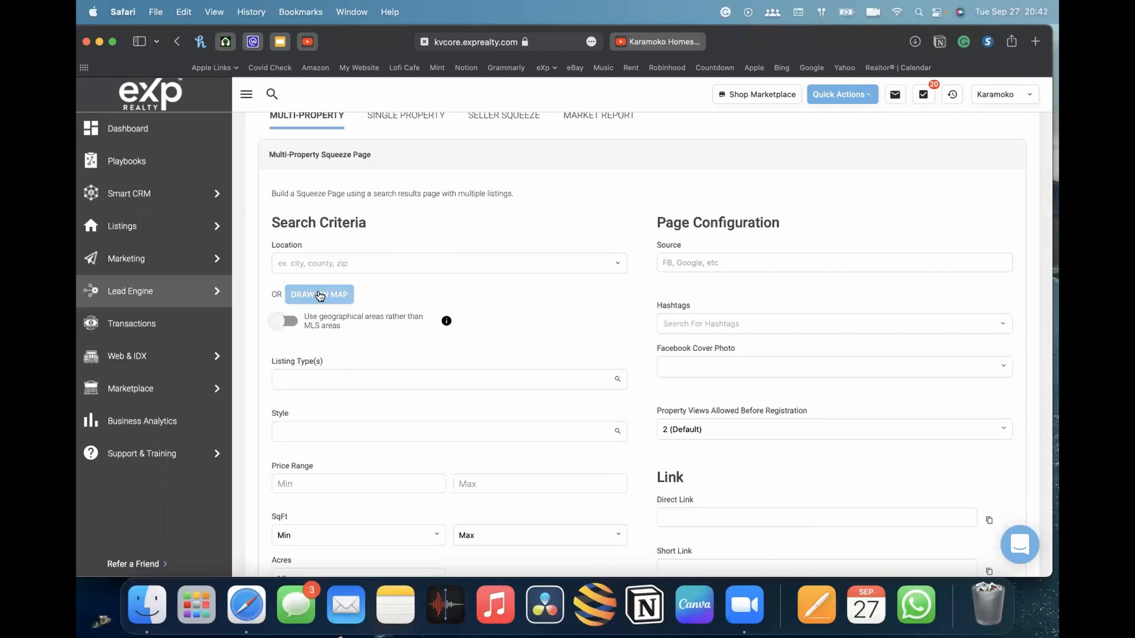
Set the search location to City: Lawndale, CA
left_click(341, 263)
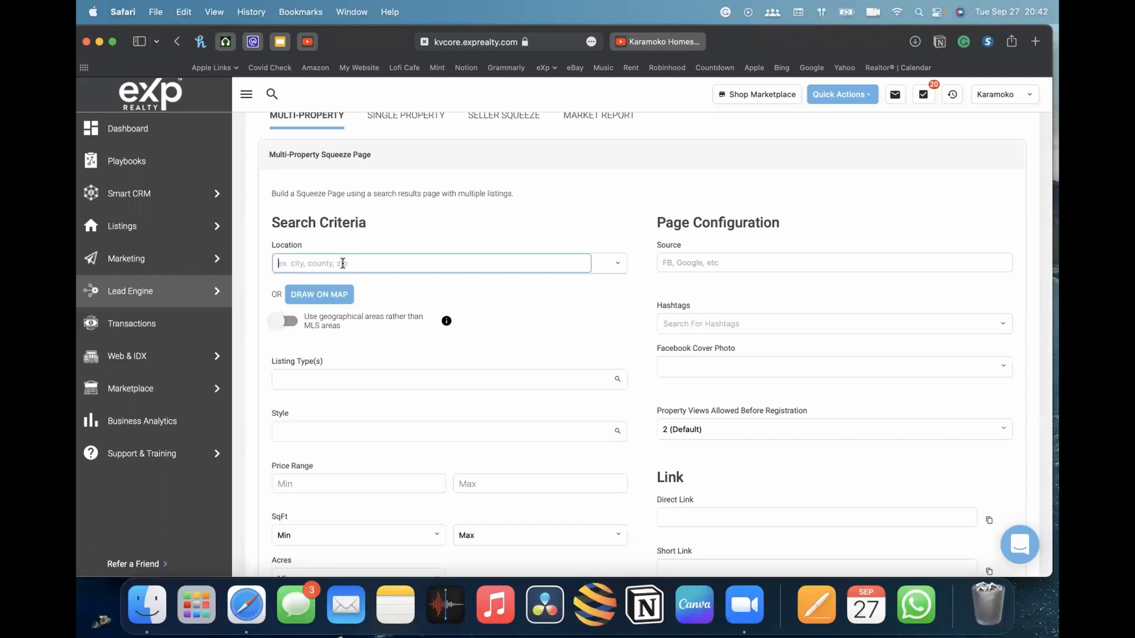
type("lawndale")
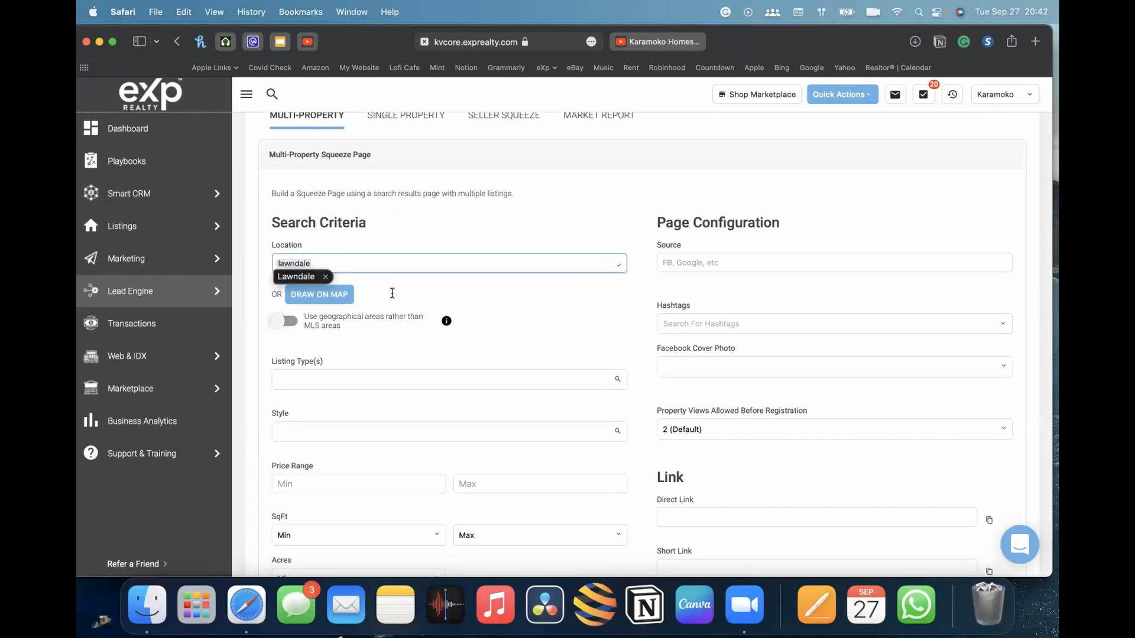
left_click(439, 230)
left_click(347, 264)
type("lawndale")
left_click(295, 276)
left_click(346, 264)
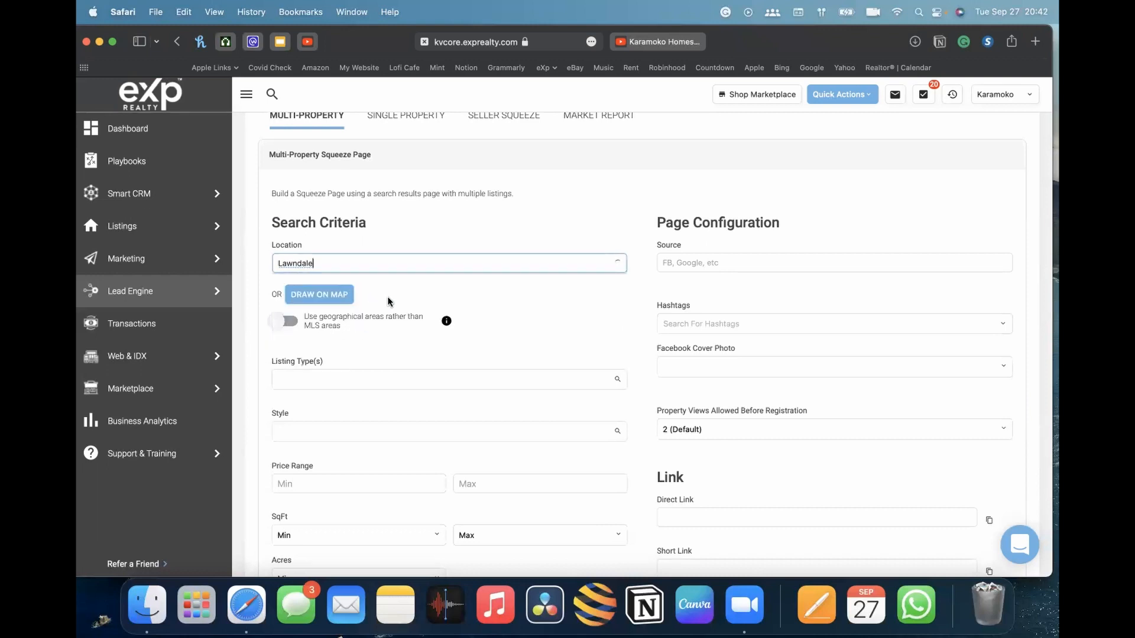
left_click(339, 263)
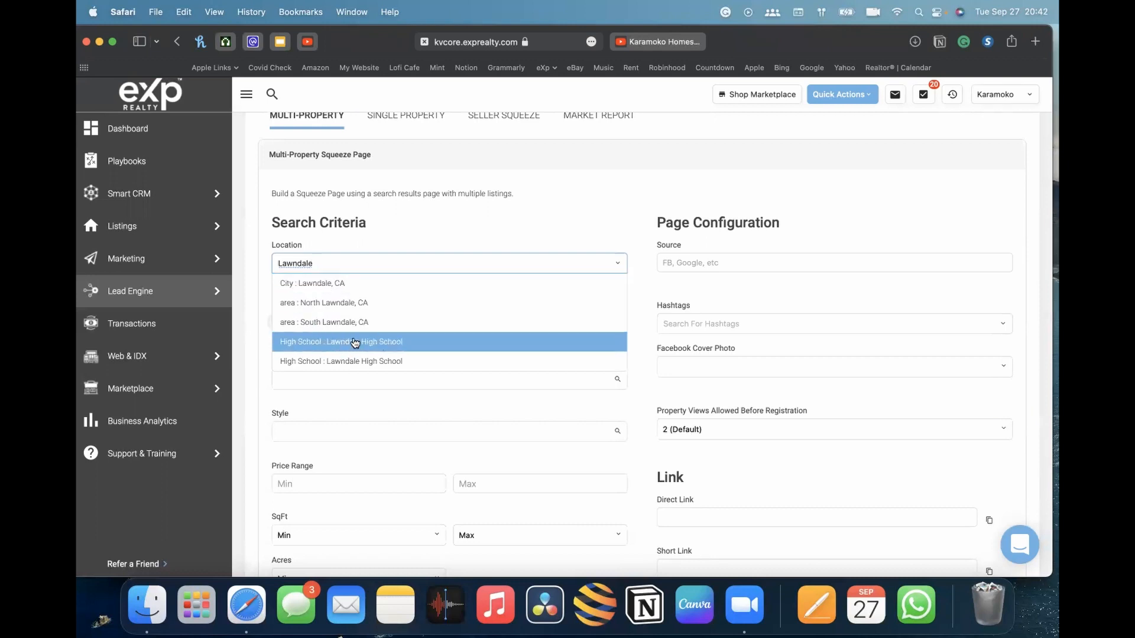
scroll(355, 343, "down", 1)
left_click(322, 277)
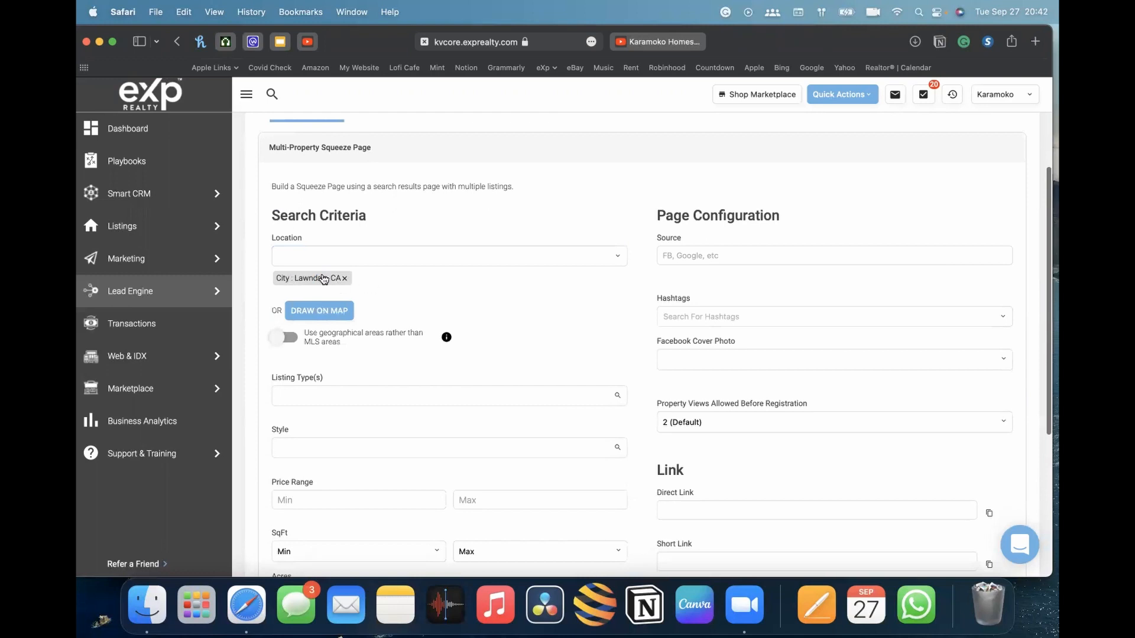
Open the draw-on-map search and pan and zoom the map to the Los Angeles and Long Beach area
scroll(441, 407, "down", 5)
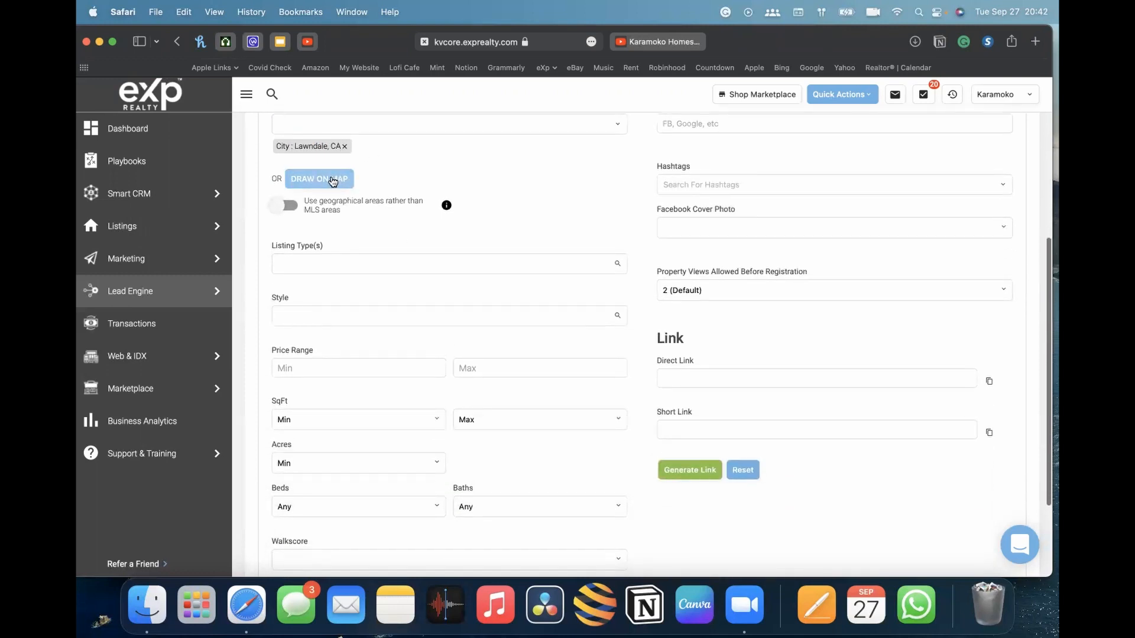
scroll(338, 204, "down", 2)
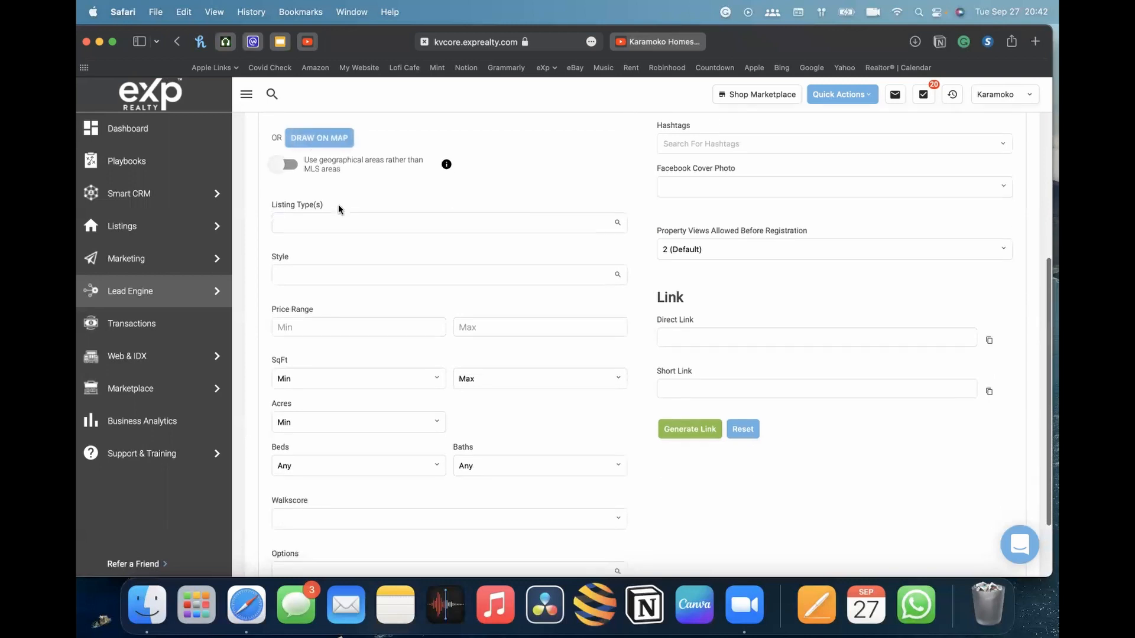
scroll(338, 204, "up", 3)
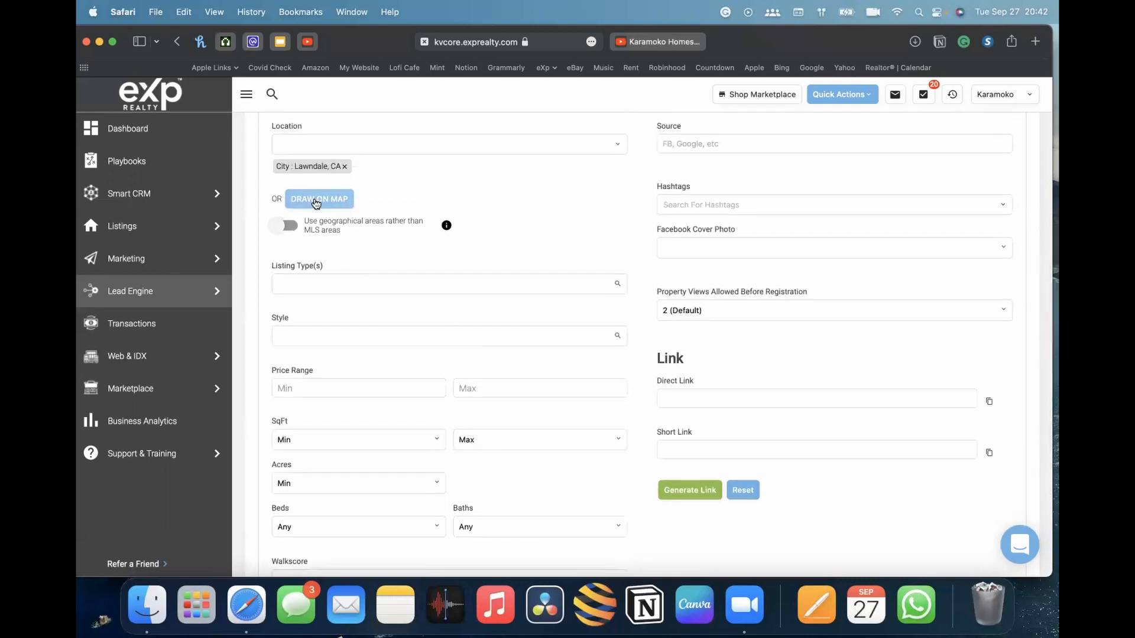
left_click(317, 203)
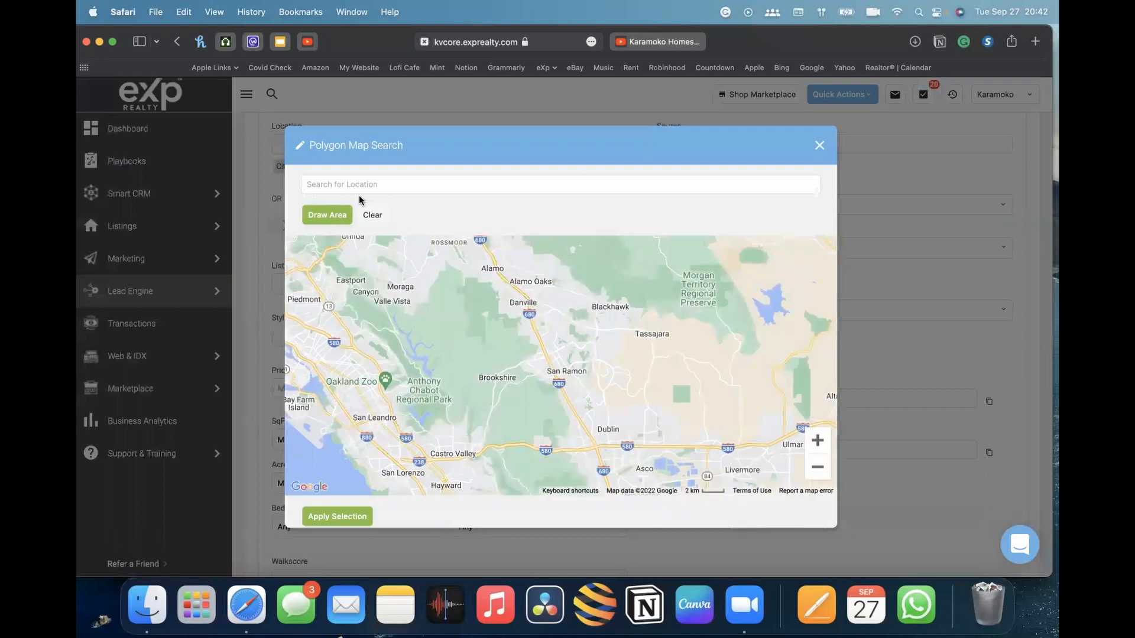
left_click_drag(537, 400, 621, 255)
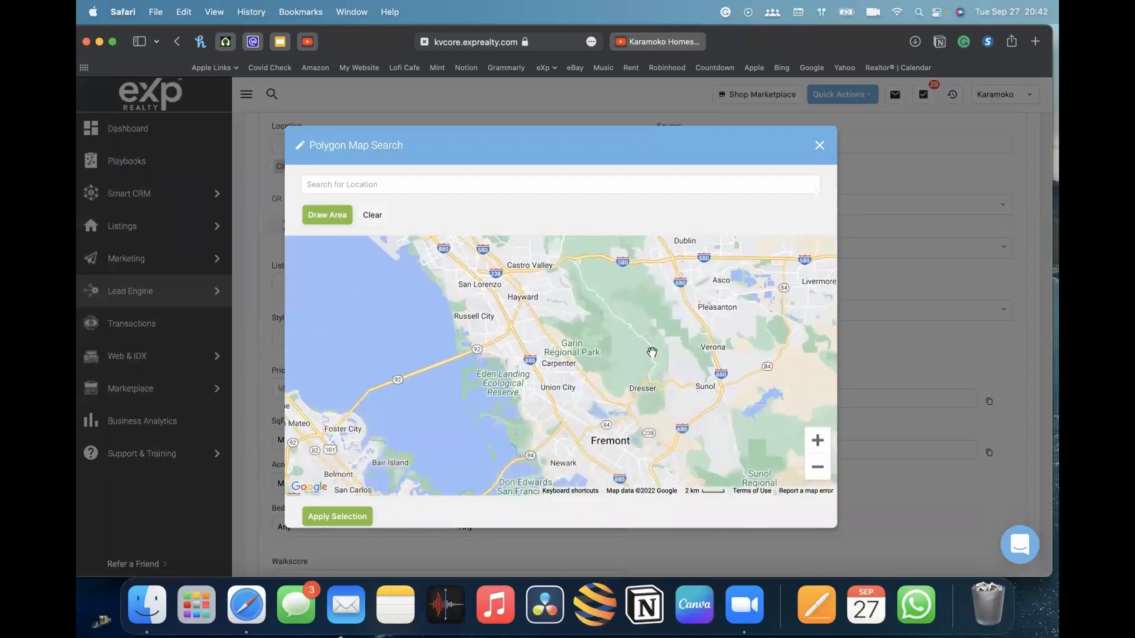
left_click(817, 468)
left_click(817, 468)
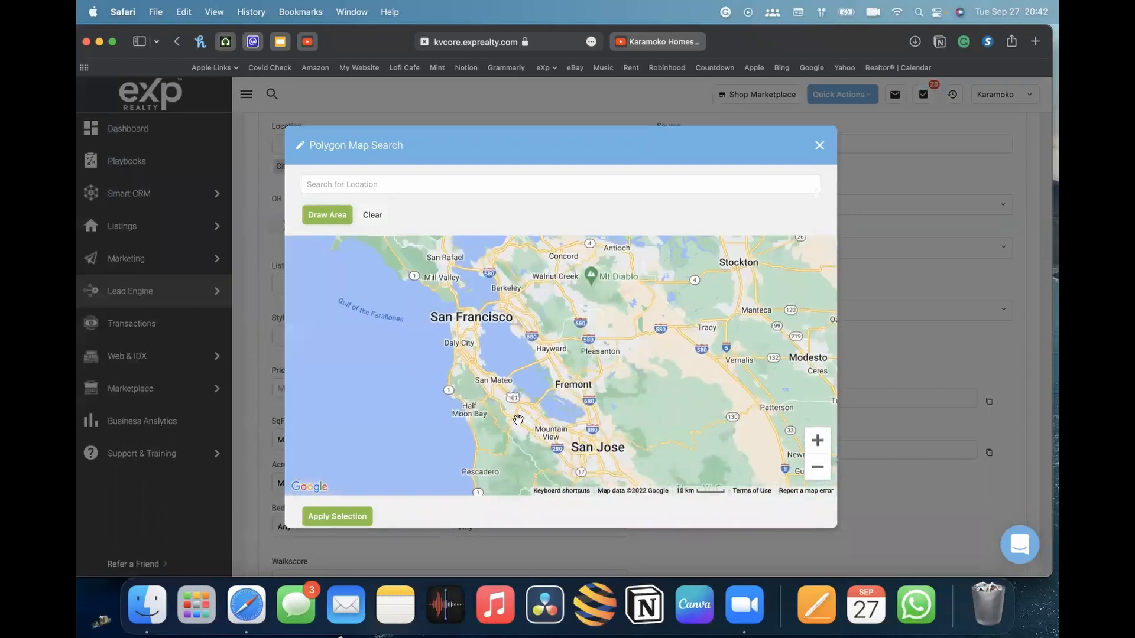
left_click_drag(519, 420, 465, 268)
left_click_drag(637, 450, 464, 253)
left_click_drag(544, 384, 472, 165)
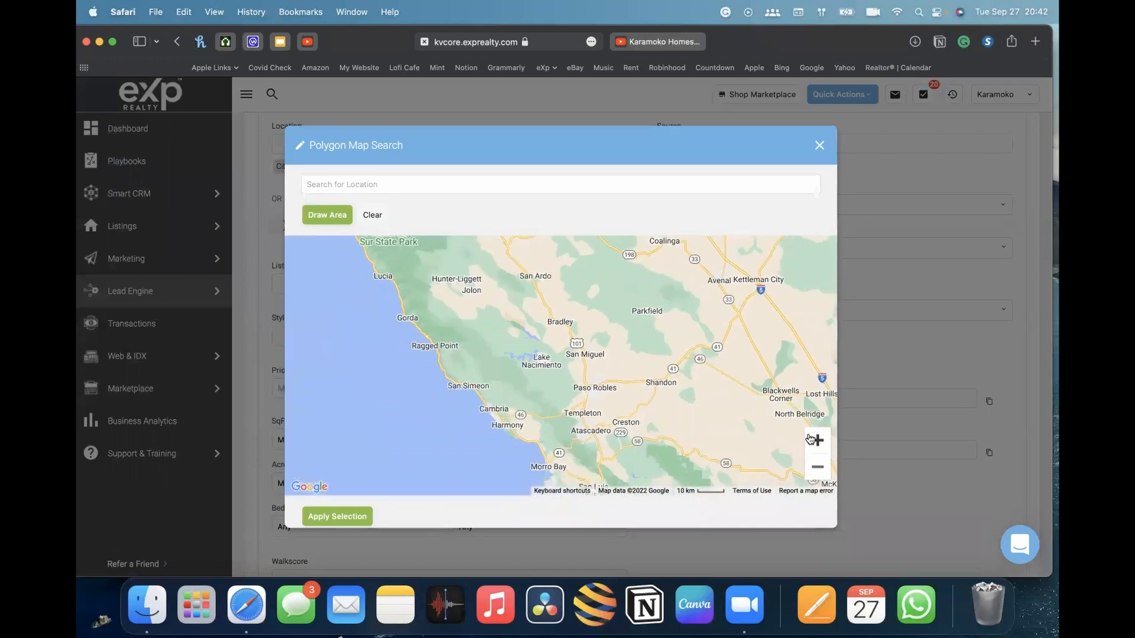
left_click(817, 467)
left_click(816, 467)
left_click_drag(692, 437, 582, 313)
left_click(817, 440)
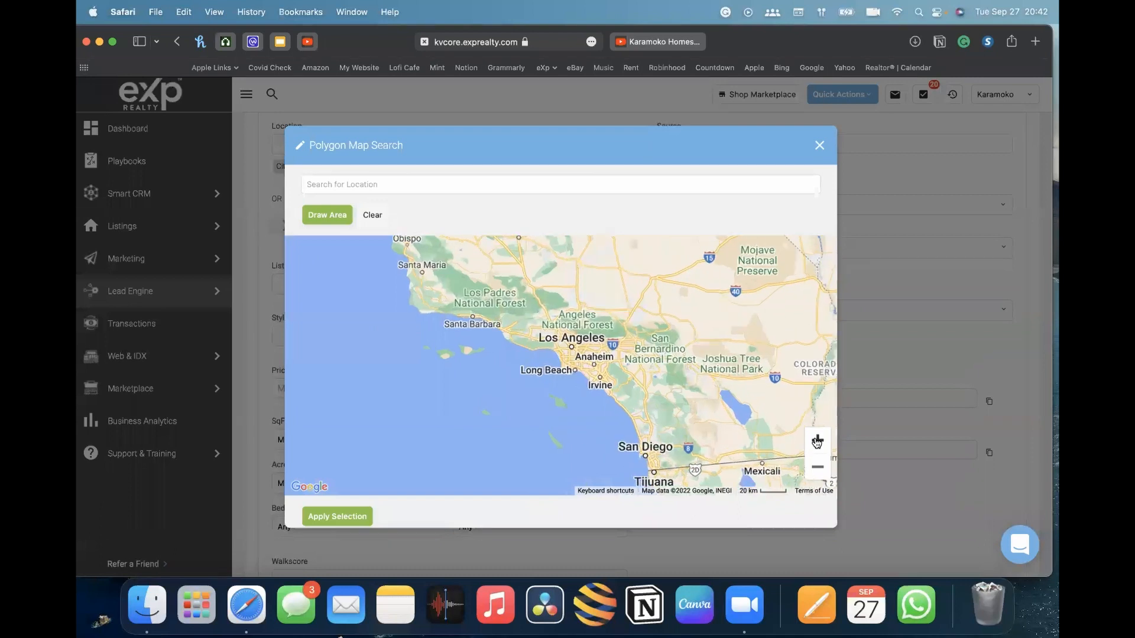
left_click(817, 443)
left_click(817, 442)
left_click(817, 442)
mouse_move(753, 340)
left_mouse_down()
mouse_move(609, 355)
mouse_move(553, 342)
left_mouse_up()
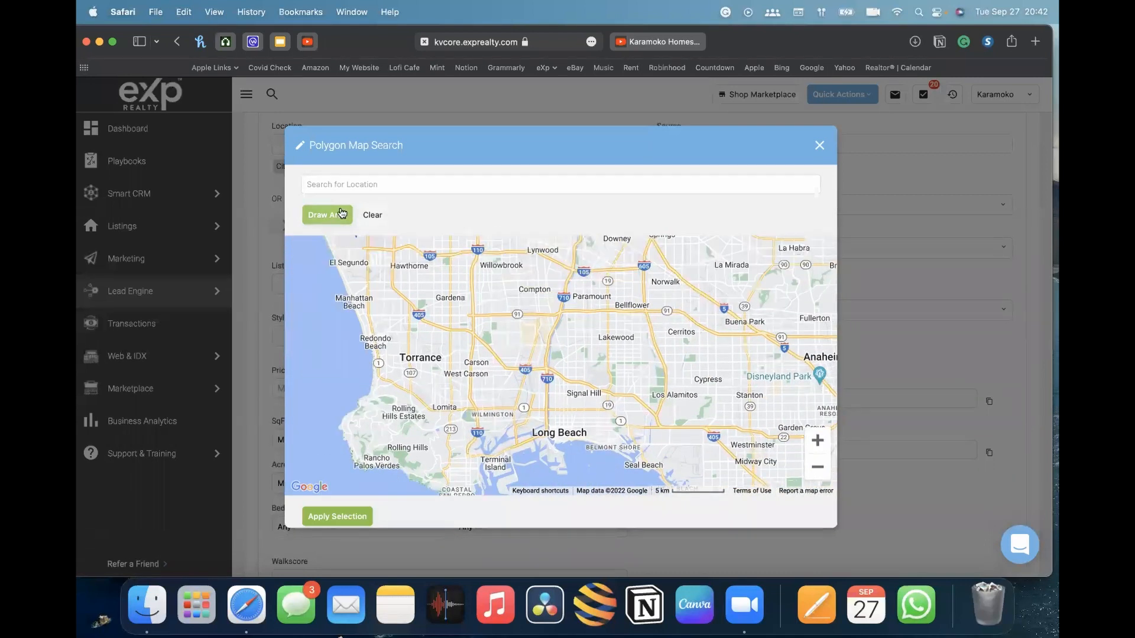
Try drawing a polygon search area around Torrance, Carson and Long Beach, then close the map without applying it
left_click(340, 214)
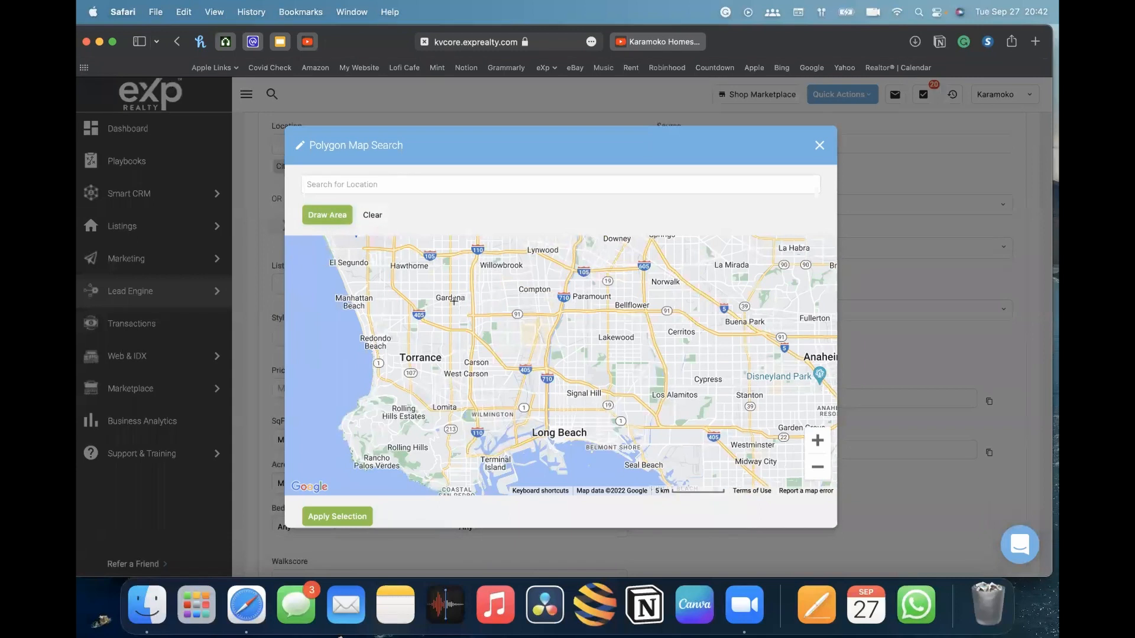
mouse_move(436, 283)
left_mouse_down()
mouse_move(373, 358)
mouse_move(426, 434)
mouse_move(562, 456)
mouse_move(648, 400)
mouse_move(645, 308)
mouse_move(490, 279)
mouse_move(435, 287)
left_mouse_up()
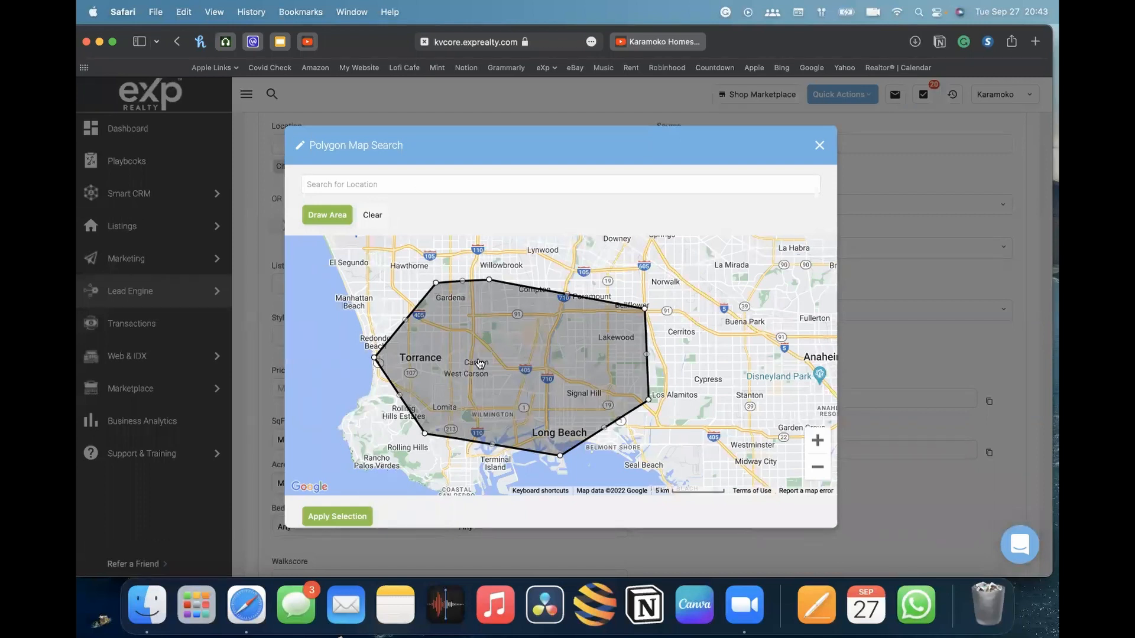
scroll(534, 331, "down", 1)
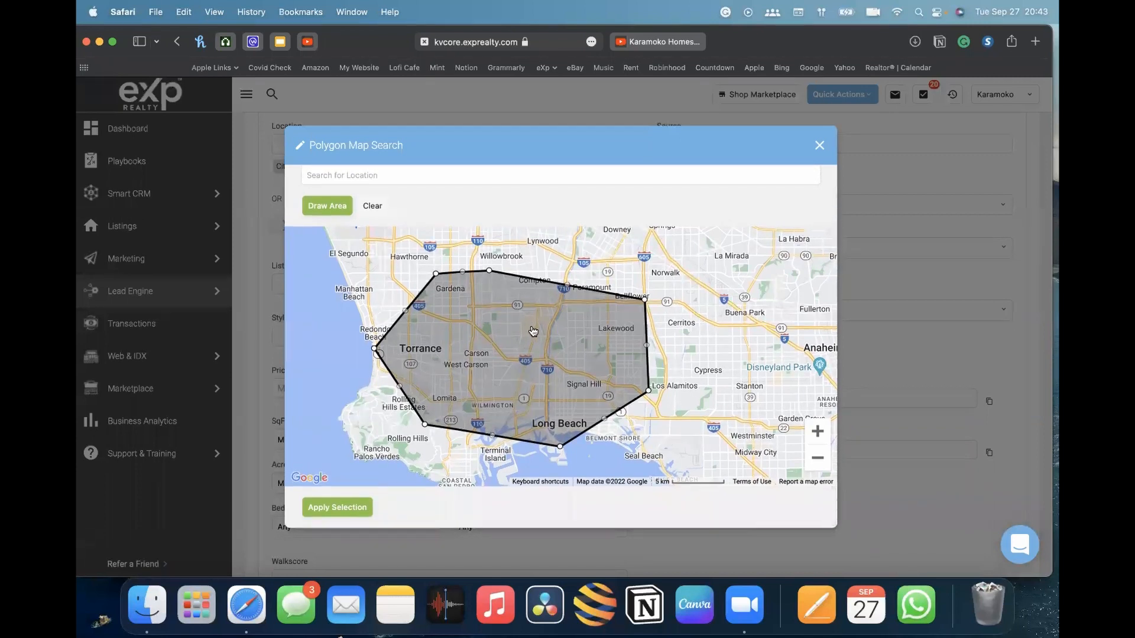
left_click(819, 146)
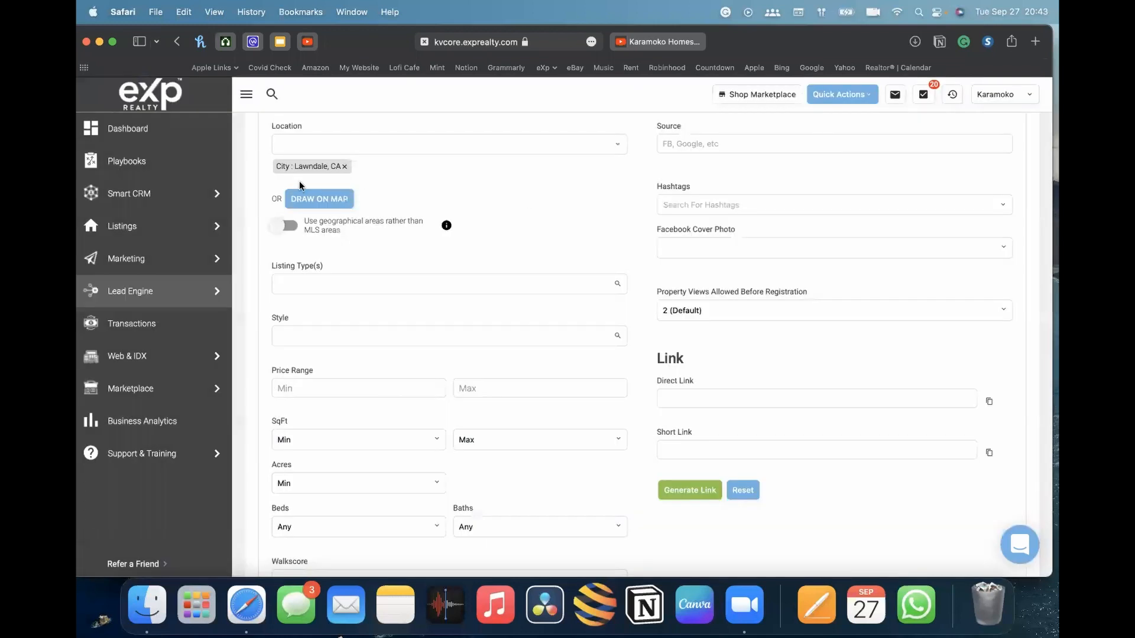
Set the listing type to Single Family
scroll(513, 268, "down", 2)
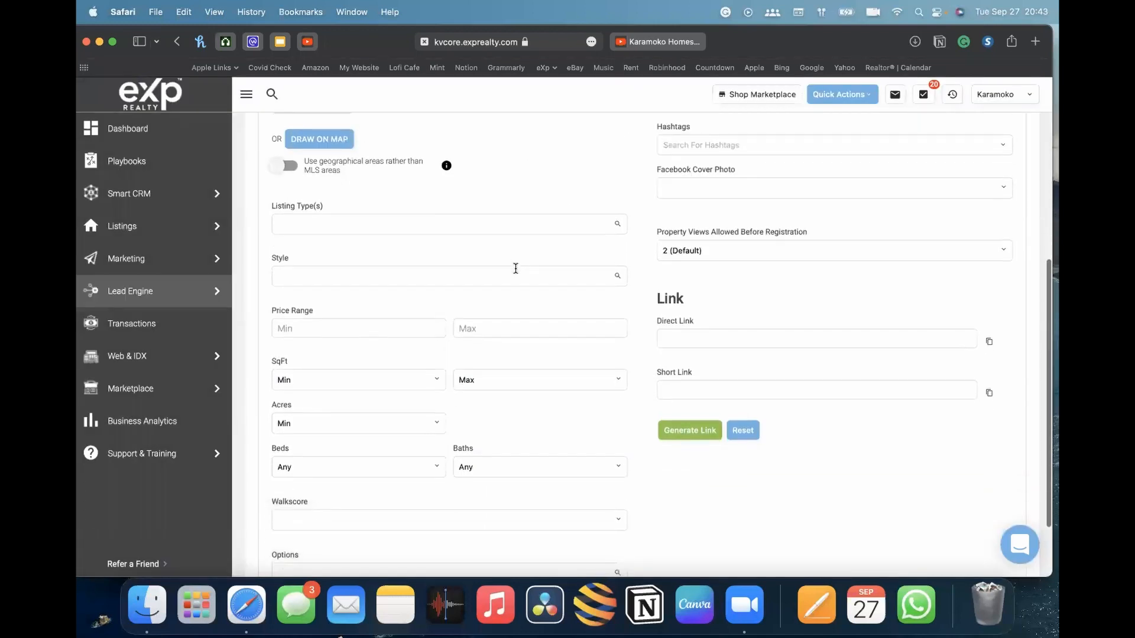
scroll(516, 273, "up", 4)
scroll(515, 272, "up", 2)
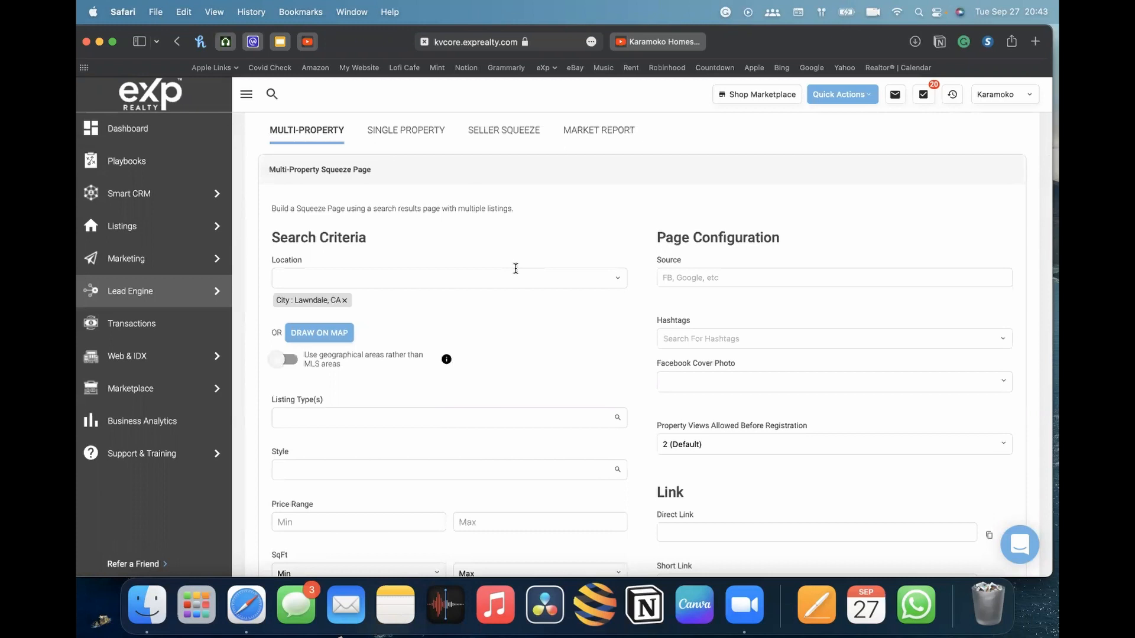
scroll(516, 269, "down", 5)
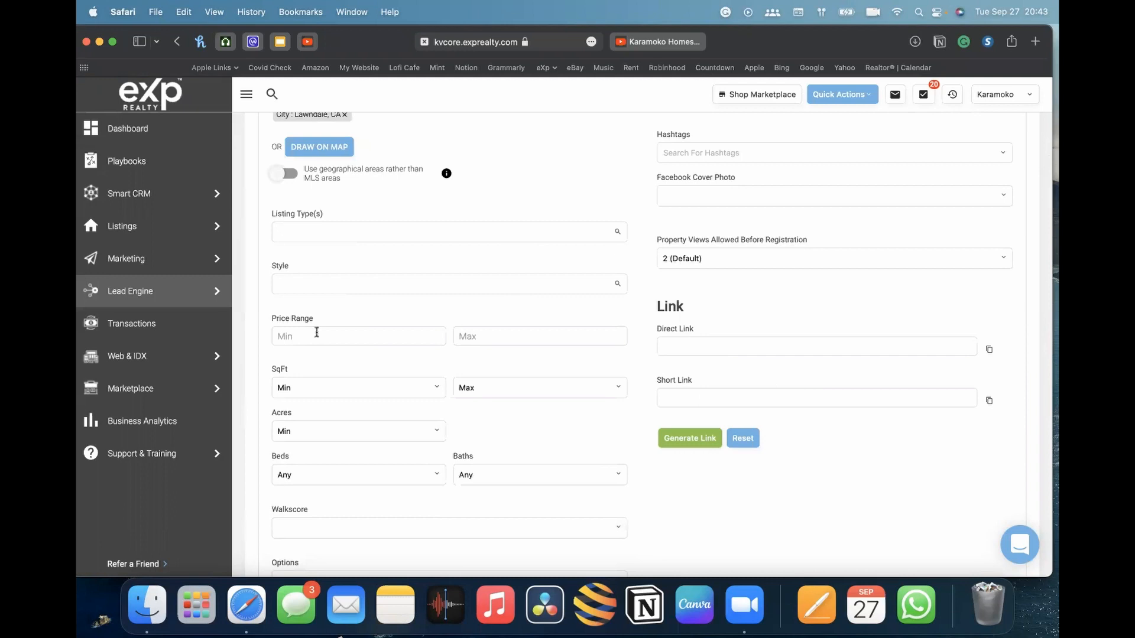
scroll(396, 299, "up", 4)
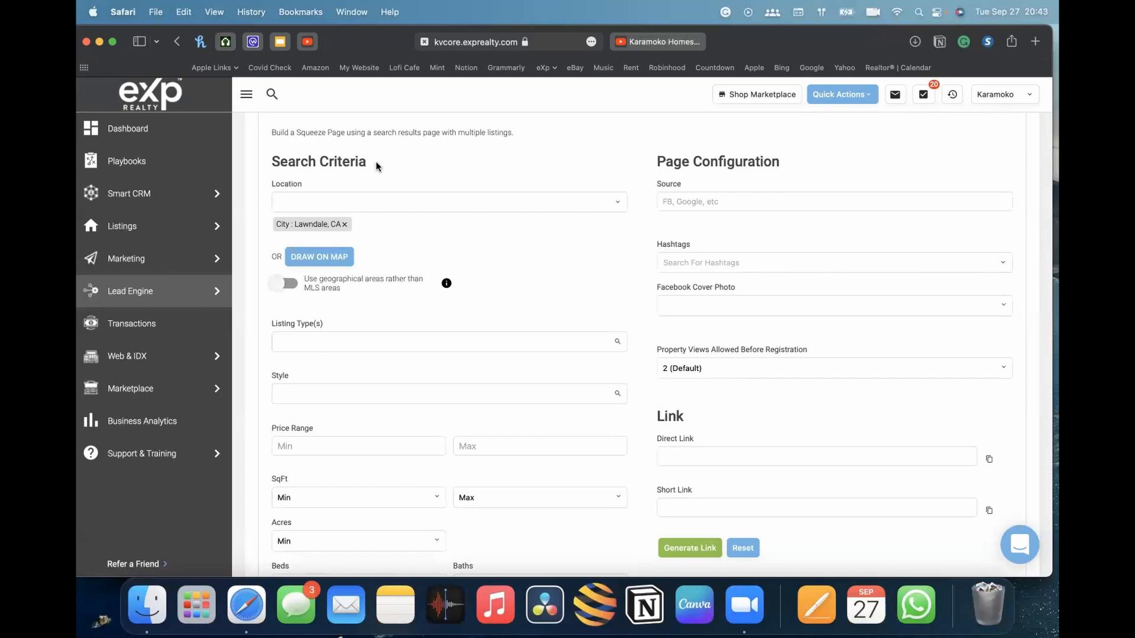
scroll(319, 218, "down", 4)
left_click(333, 221)
scroll(397, 279, "down", 5)
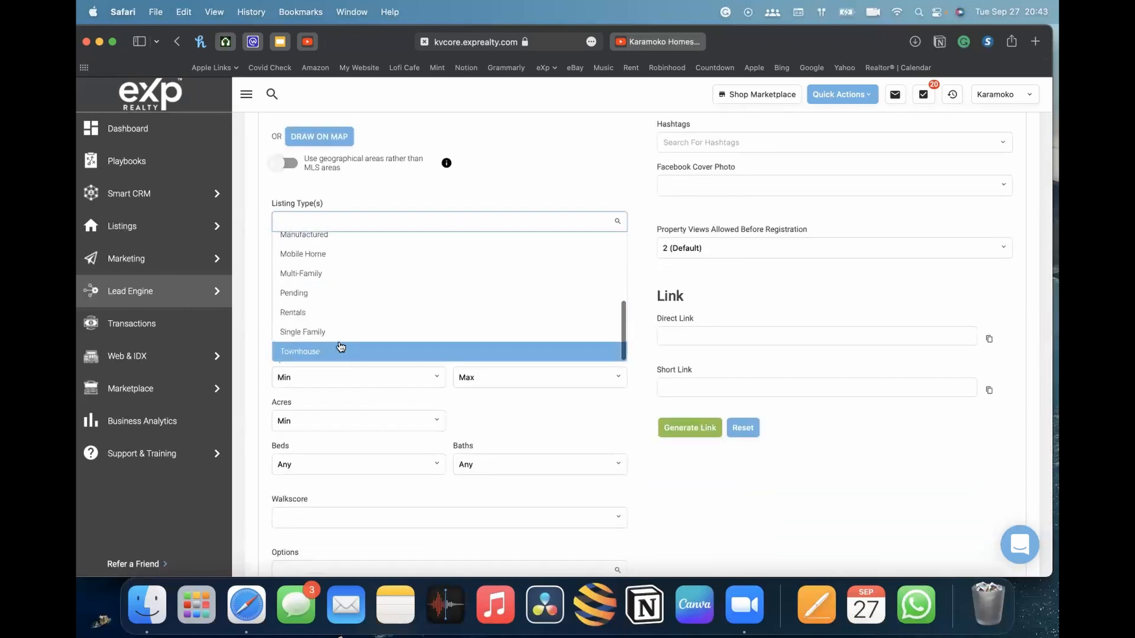
left_click(306, 335)
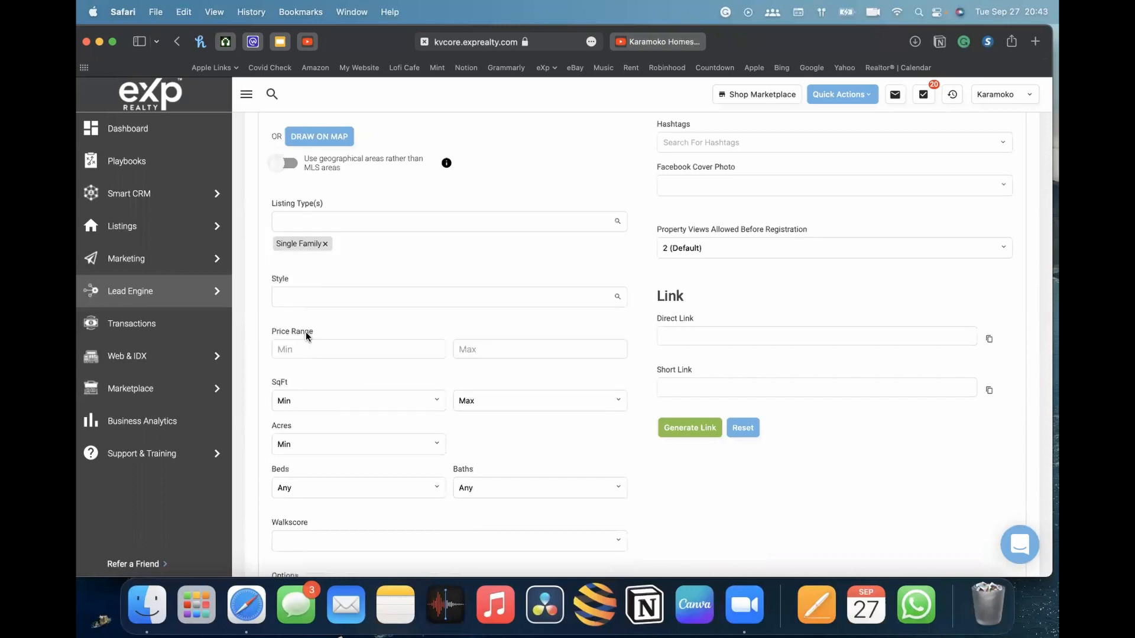
Add the Mediterranean, Spanish style and then remove it again
scroll(461, 283, "down", 1)
left_click(454, 264)
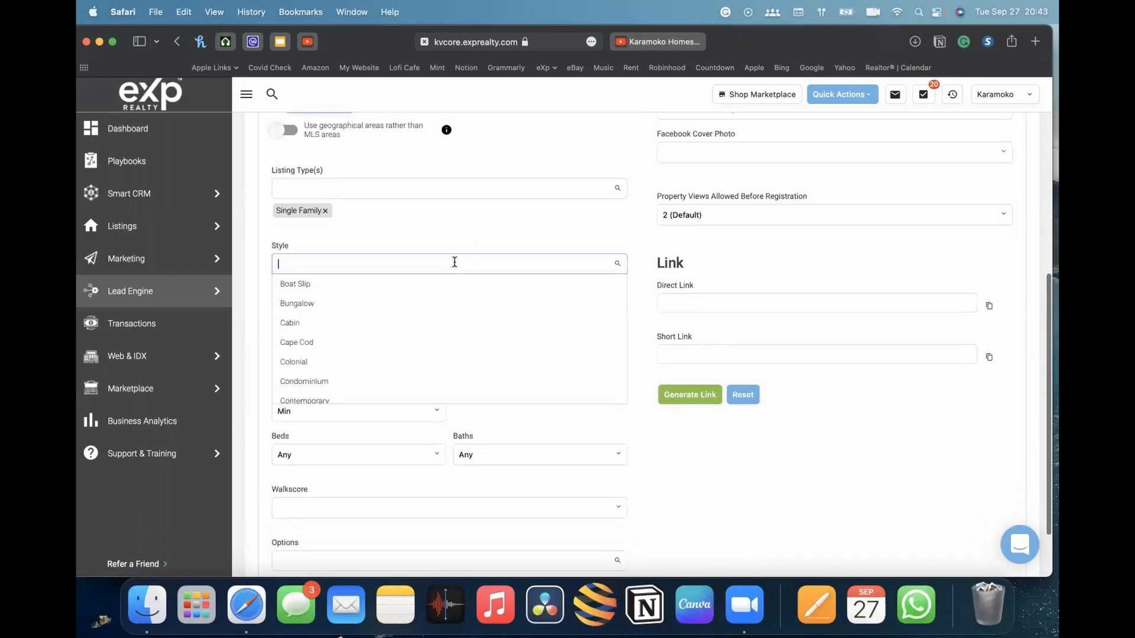
scroll(376, 355, "down", 3)
scroll(376, 362, "up", 4)
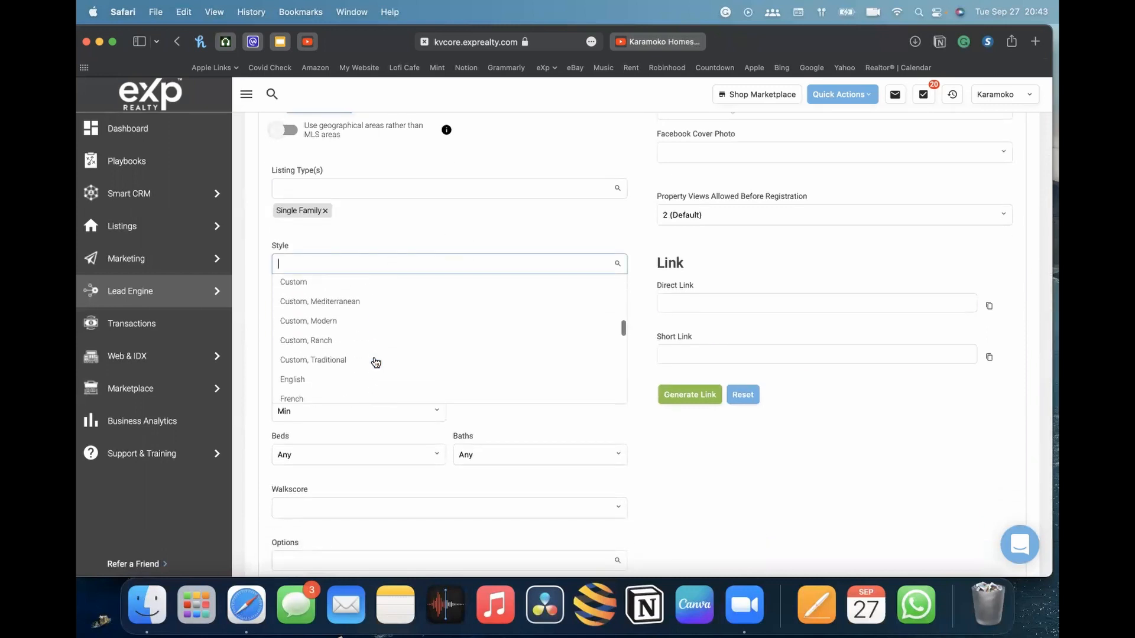
scroll(363, 337, "down", 5)
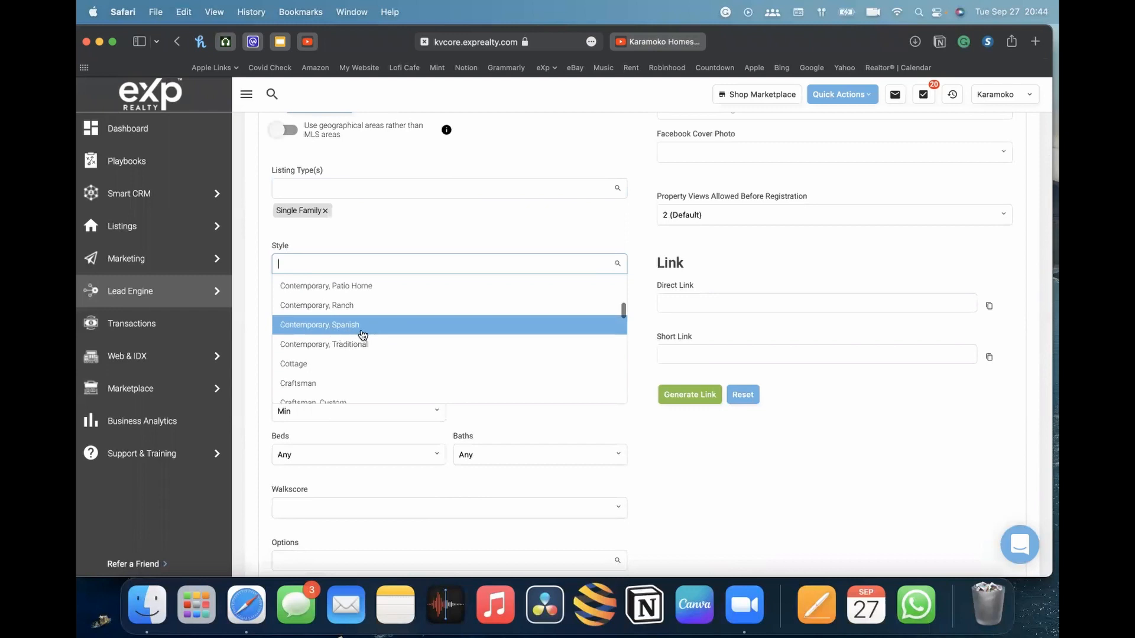
scroll(361, 337, "down", 8)
scroll(363, 341, "up", 1)
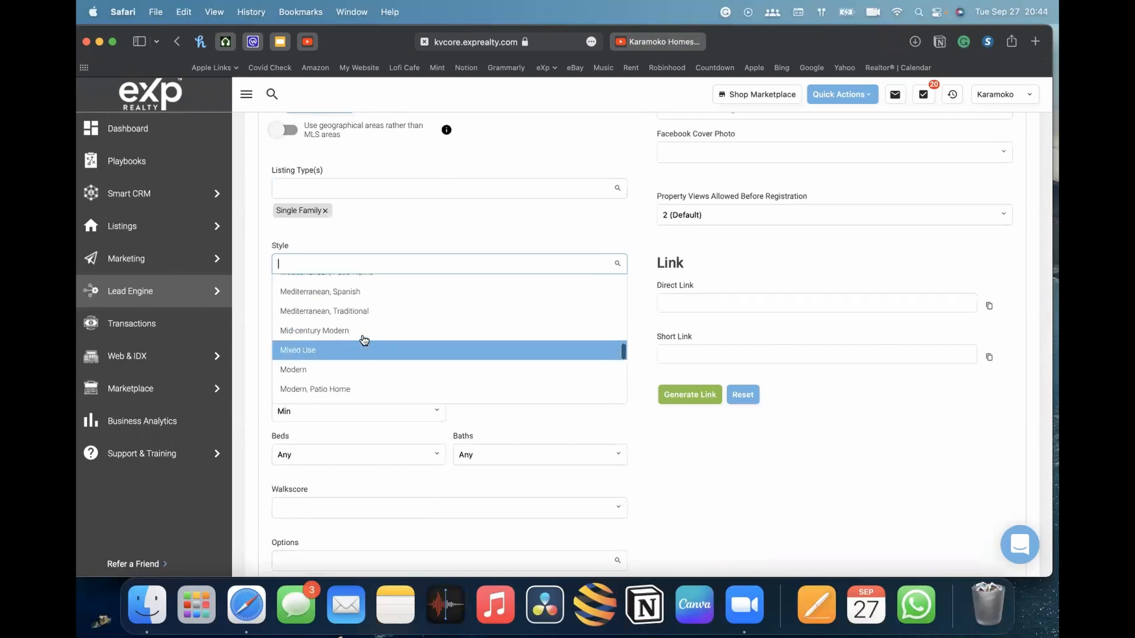
left_click(366, 293)
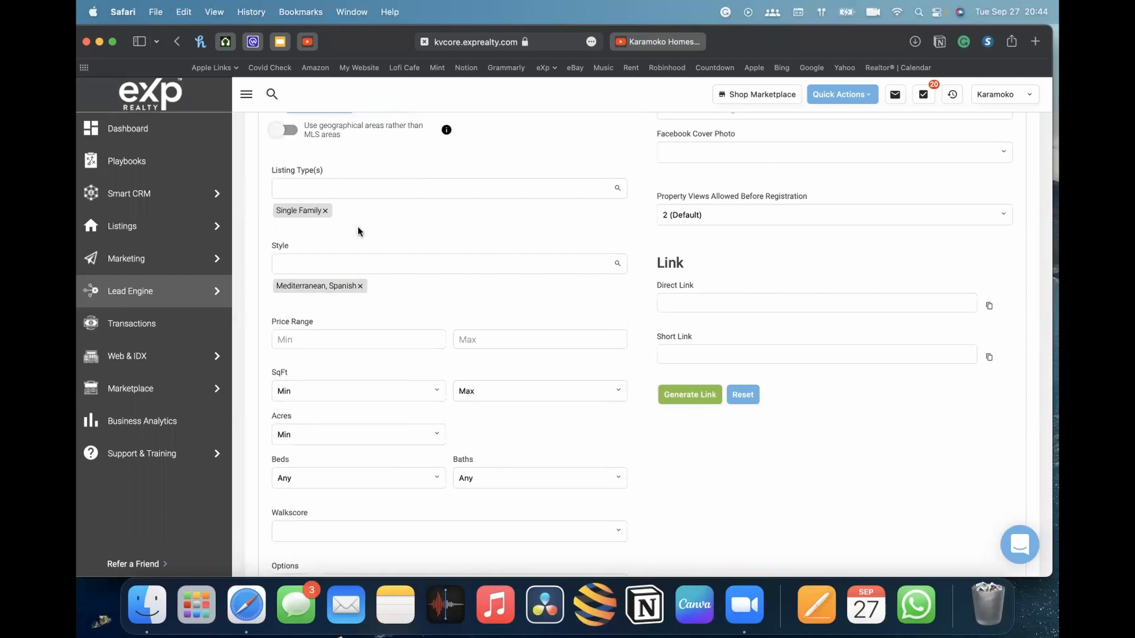
left_click(360, 286)
Set the price range to $750,000 minimum and $850,000 maximum
scroll(372, 234, "down", 2)
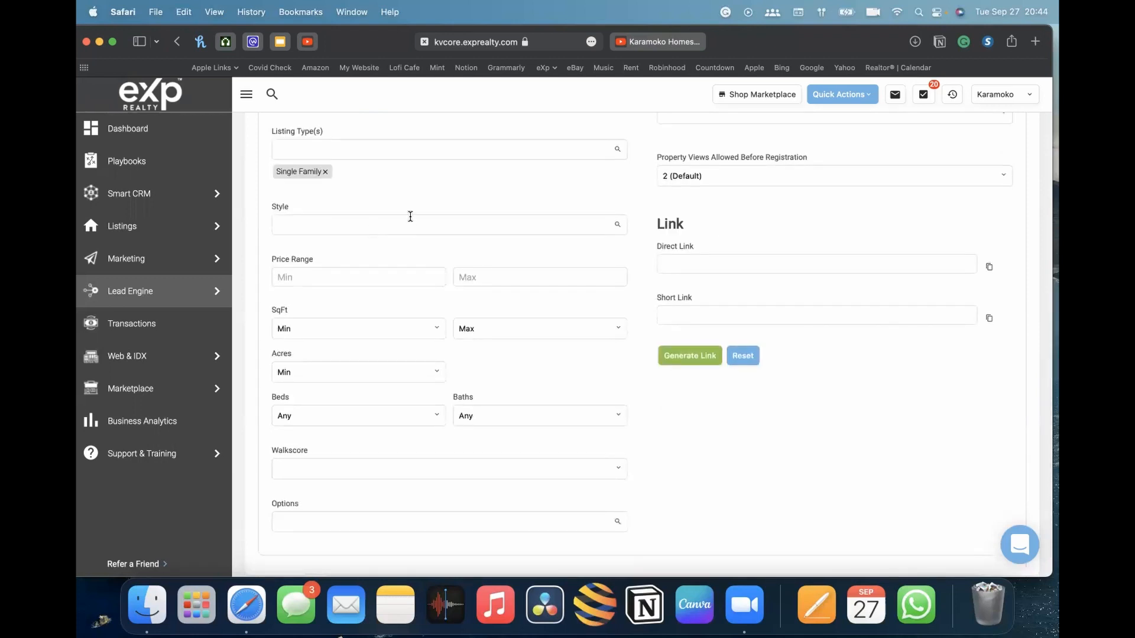
scroll(373, 207, "down", 2)
left_click(325, 240)
type("750000")
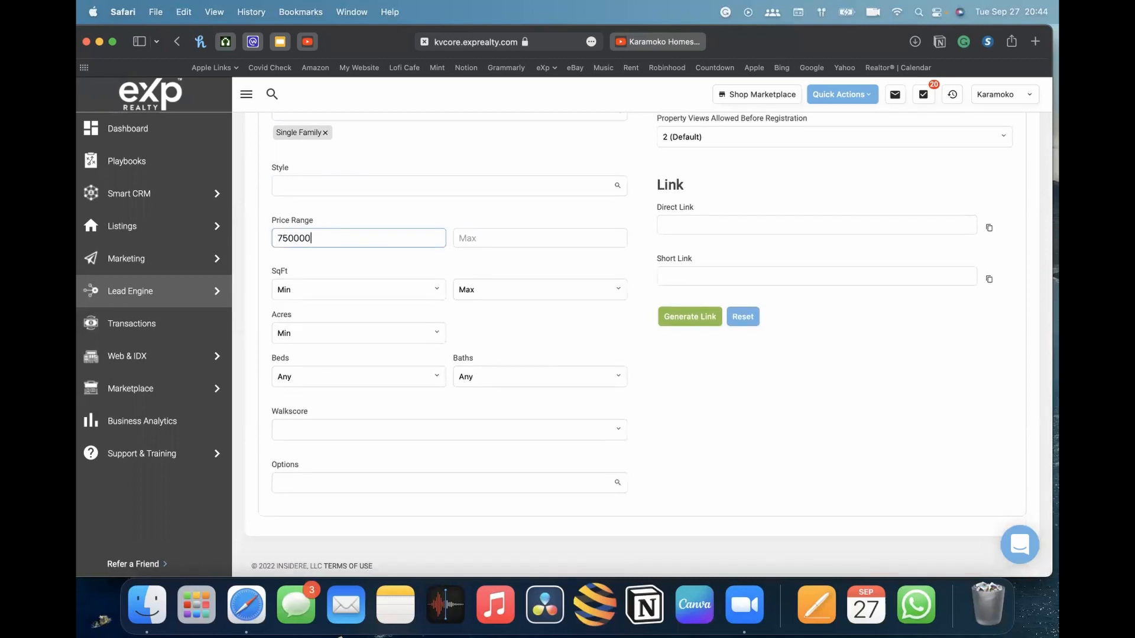
key("Tab")
type("850000")
left_click(475, 259)
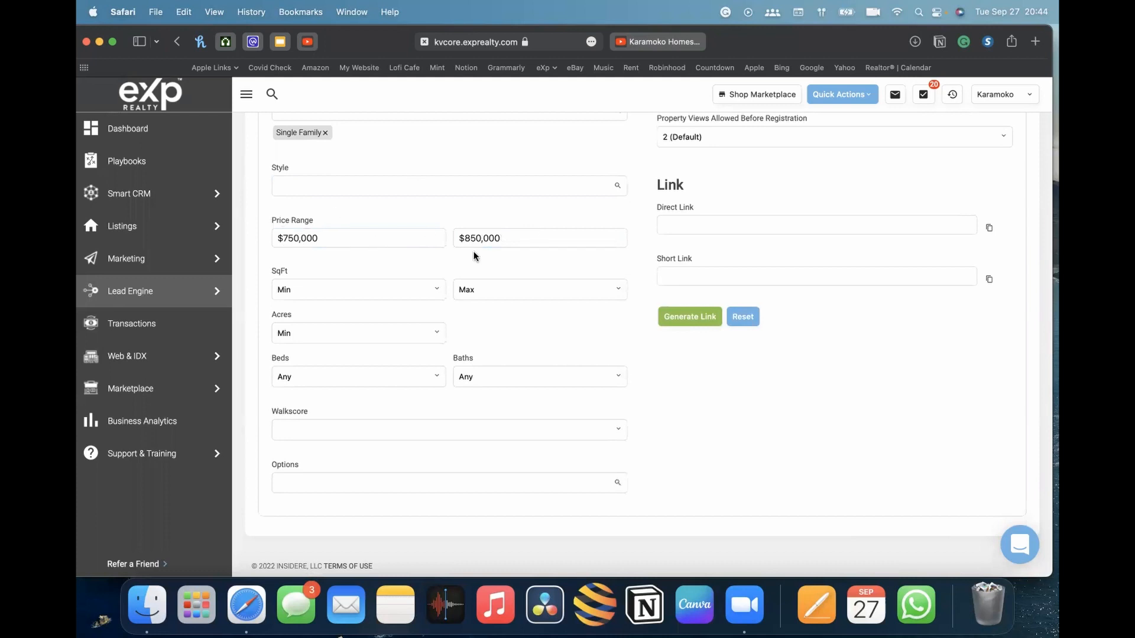
Set the Walkscore filter to Very Walkable
left_click(431, 293)
left_click(549, 323)
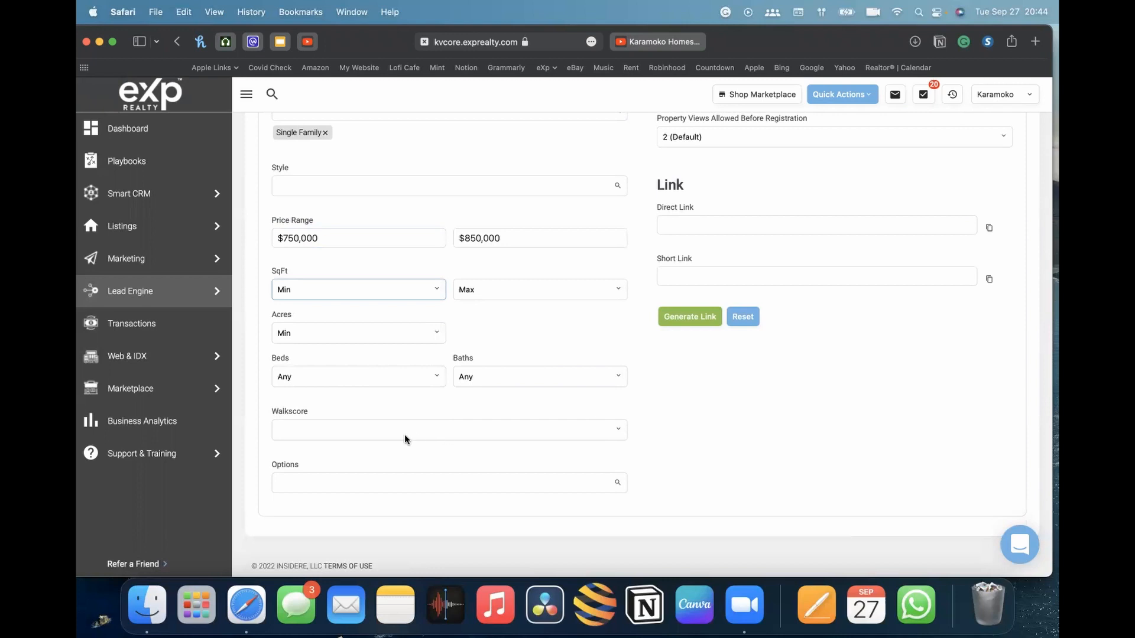
left_click(431, 430)
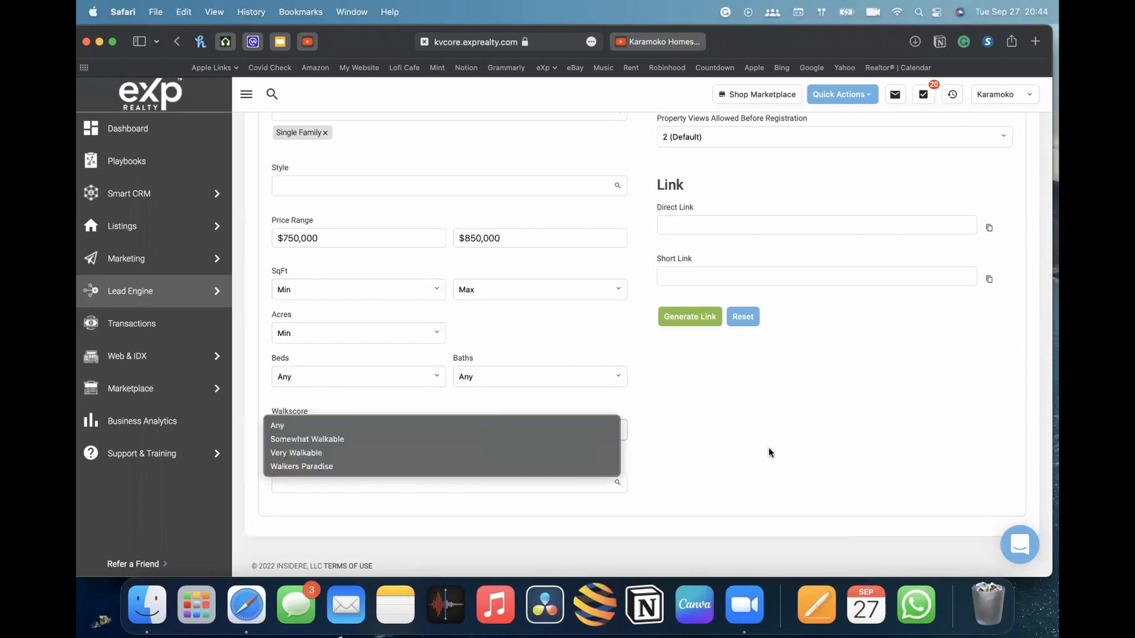
left_click(521, 454)
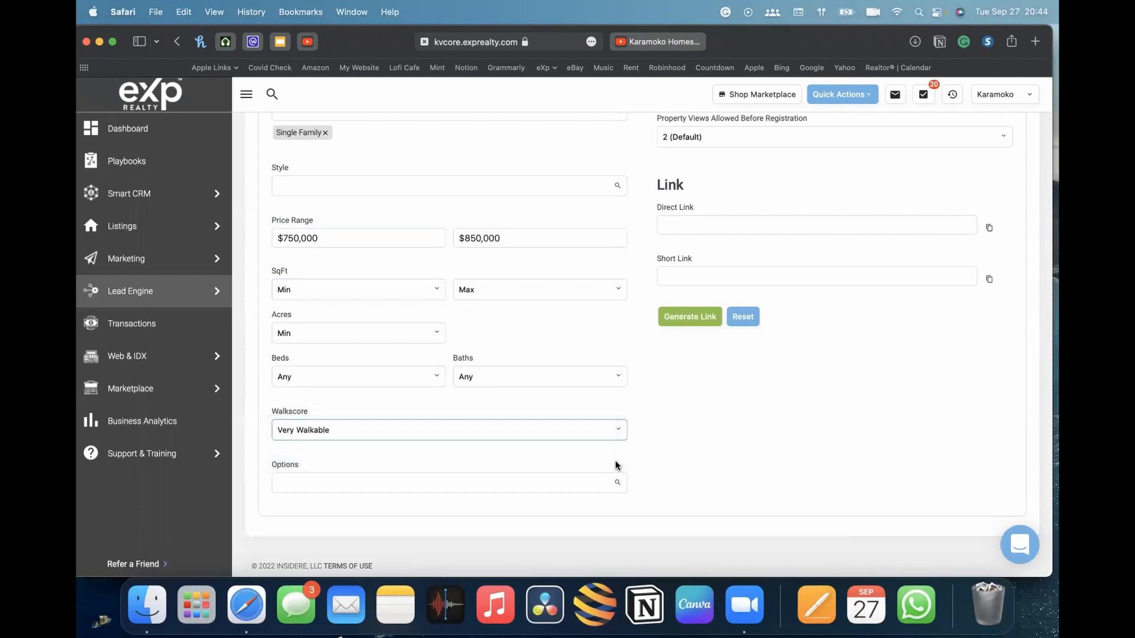
left_click(683, 455)
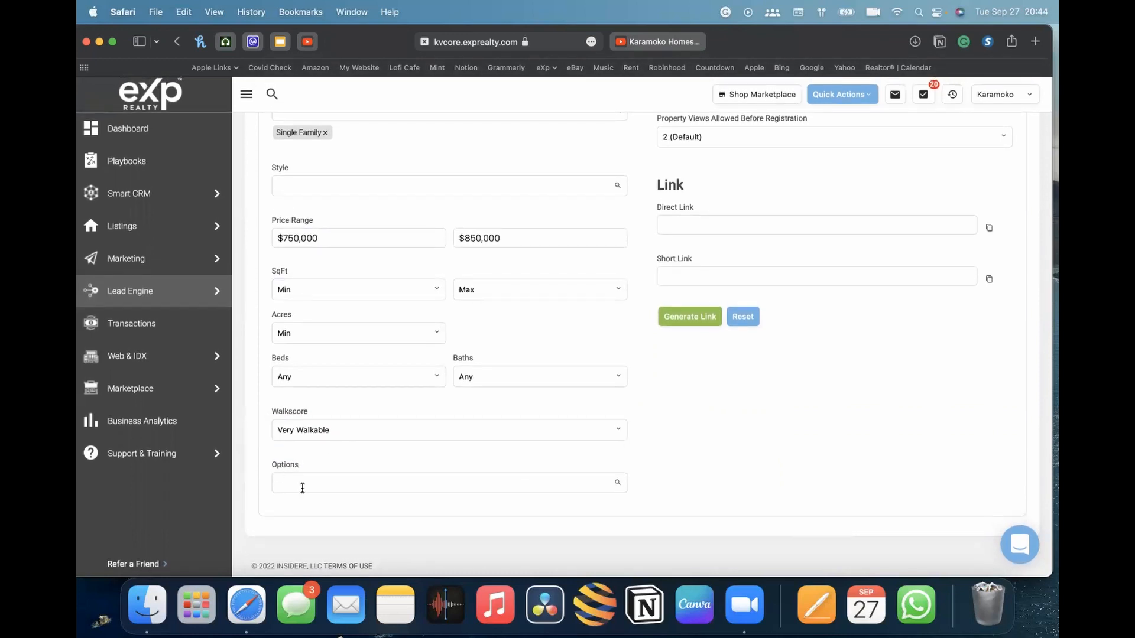
Browse the property Options list of the search criteria without choosing any feature
left_click(273, 481)
scroll(439, 526, "down", 5)
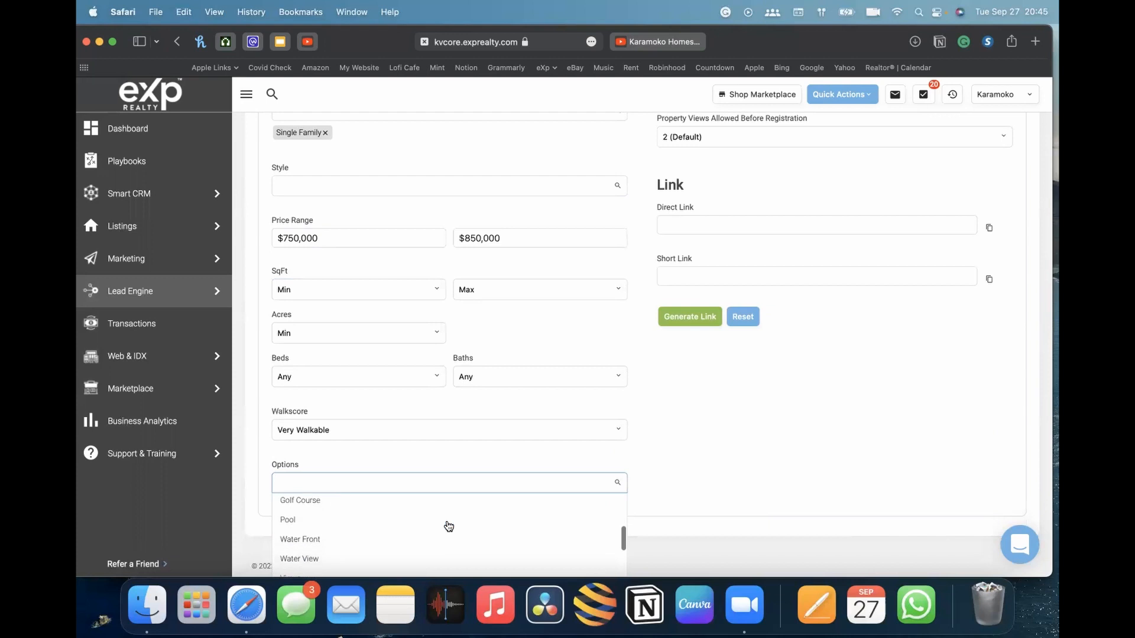
scroll(449, 526, "down", 5)
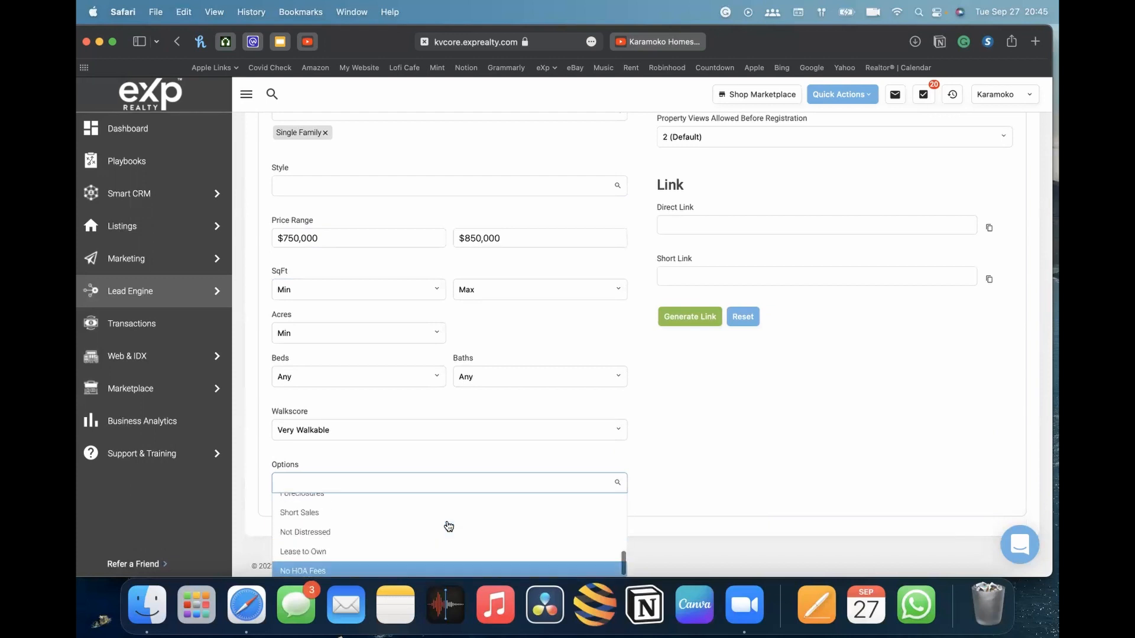
scroll(359, 528, "up", 3)
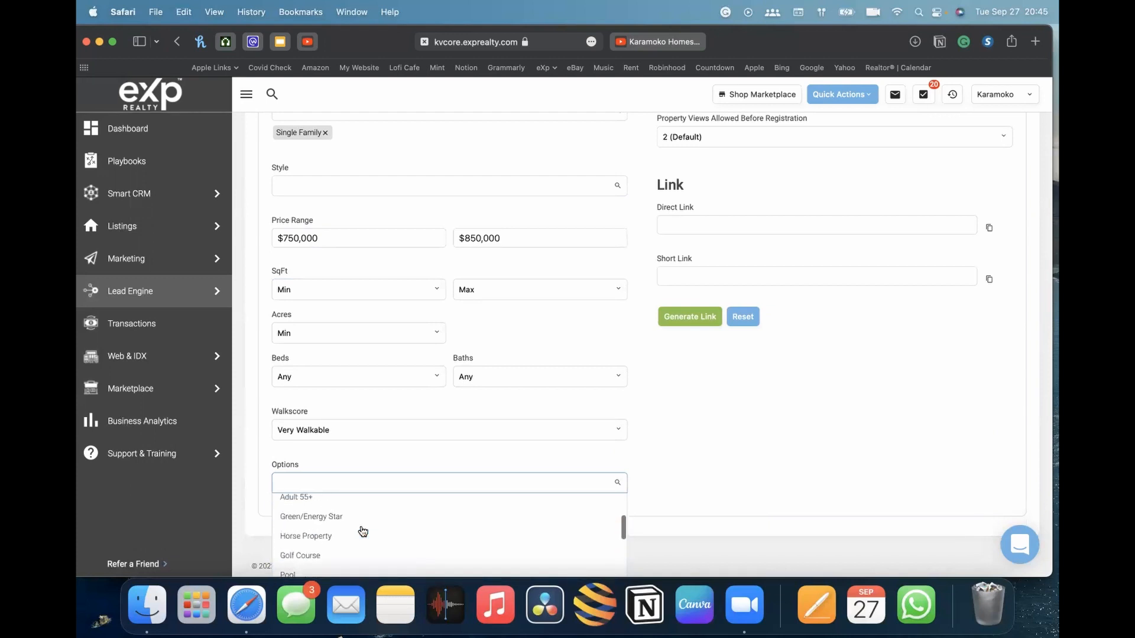
scroll(355, 526, "up", 2)
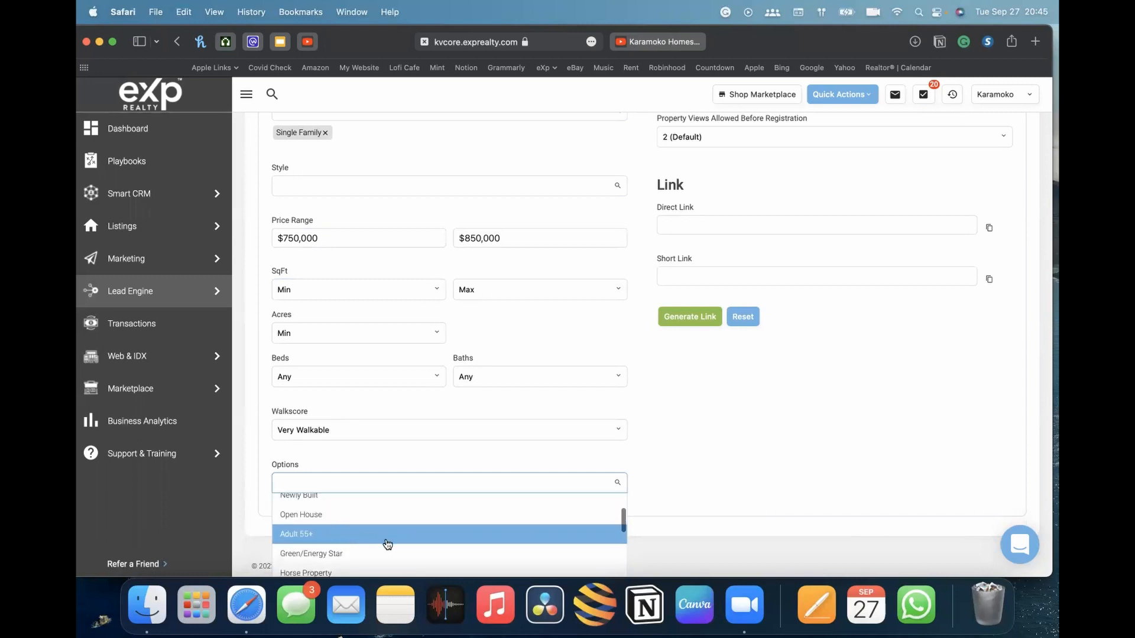
left_click(673, 482)
left_click(351, 485)
scroll(348, 540, "down", 5)
left_click(789, 479)
scroll(768, 473, "up", 10)
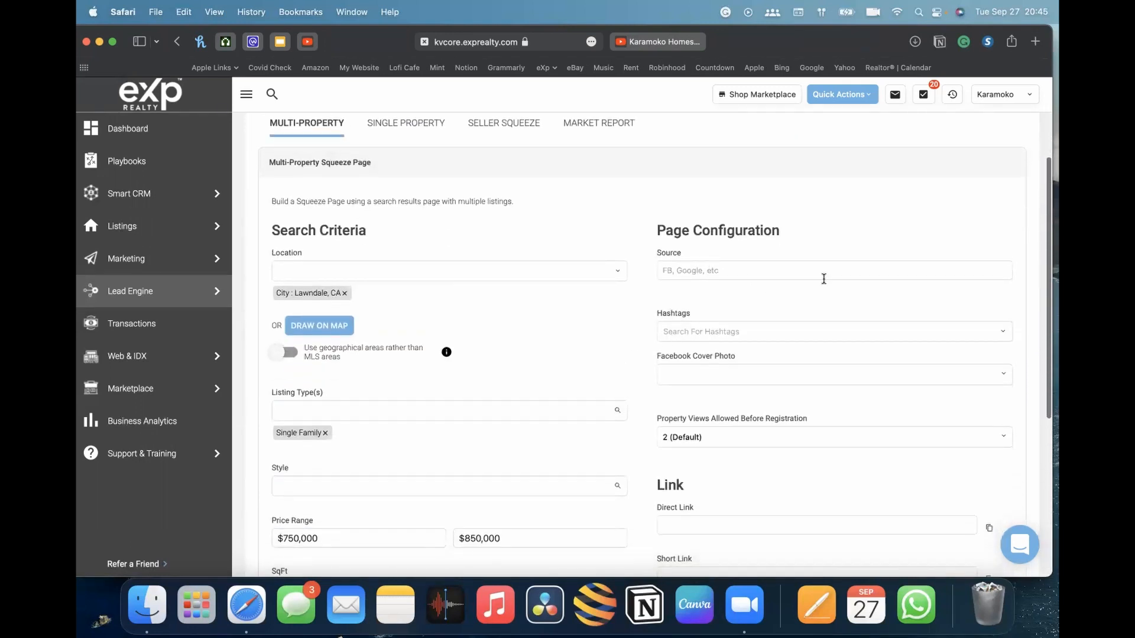
Set the page Source to Facebook
left_click(762, 272)
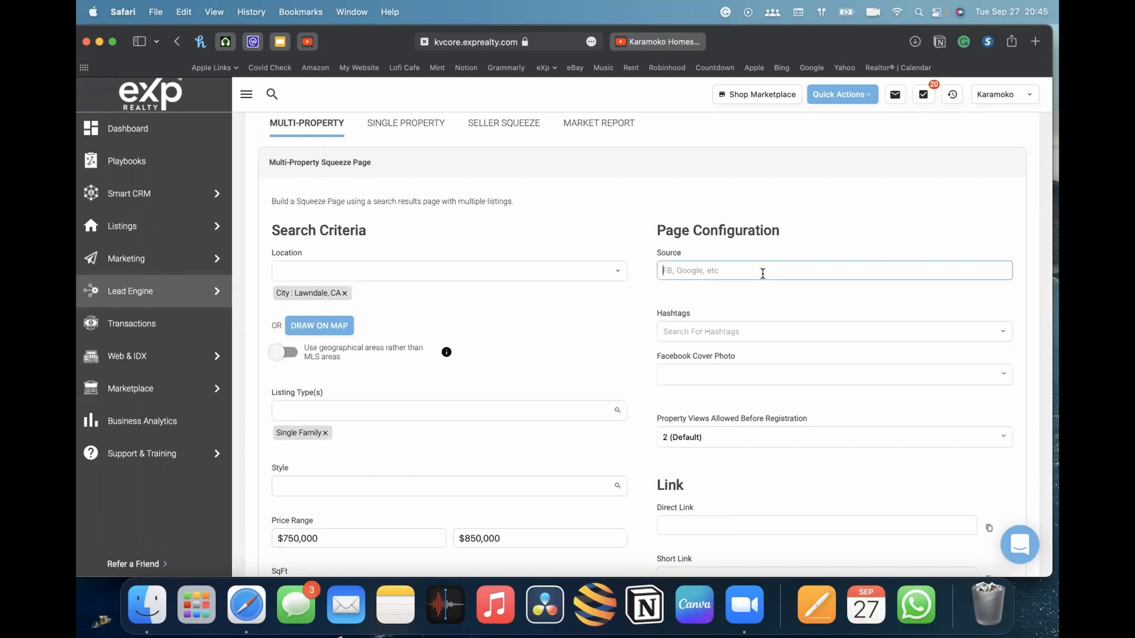
type("Facebook")
left_click(839, 203)
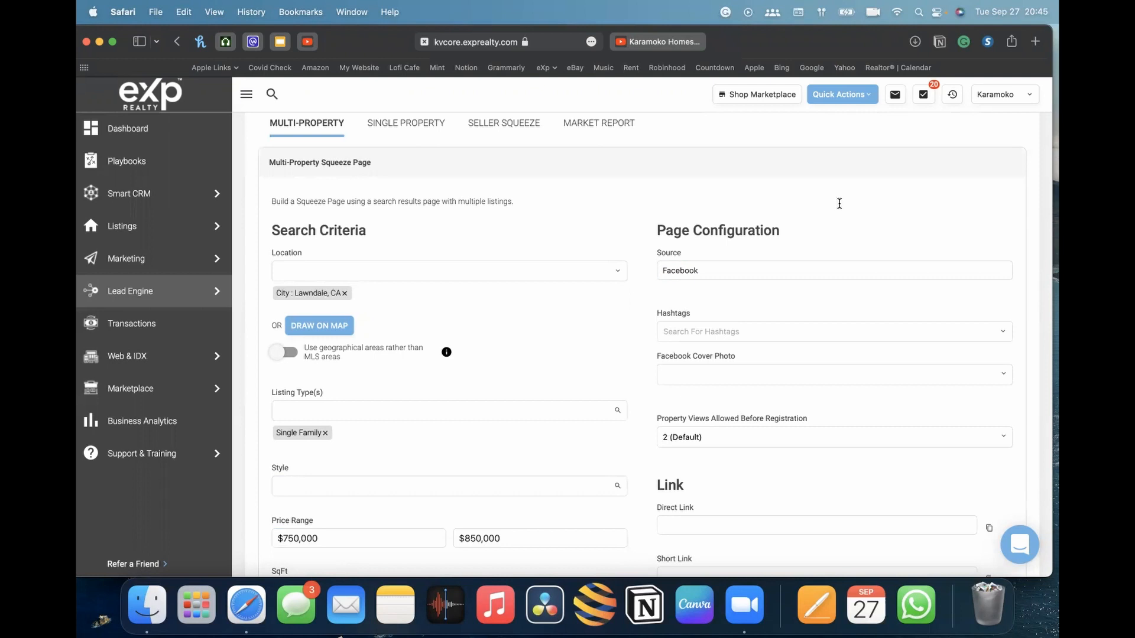
Add the hashtag lawndale750-850 to the squeeze page
scroll(747, 248, "down", 3)
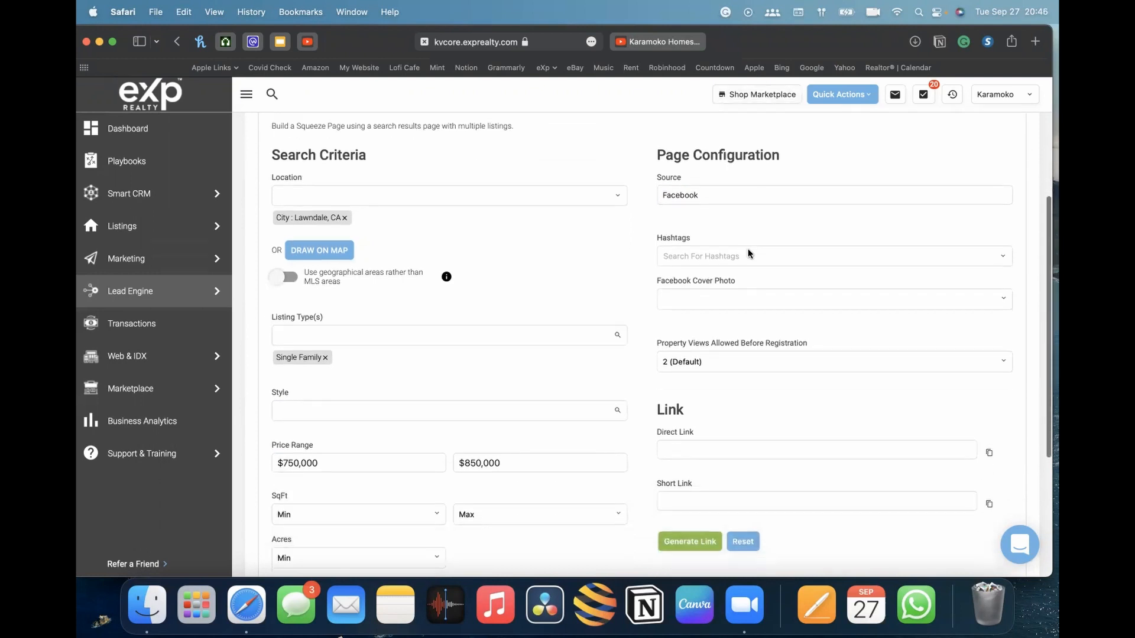
left_click(687, 254)
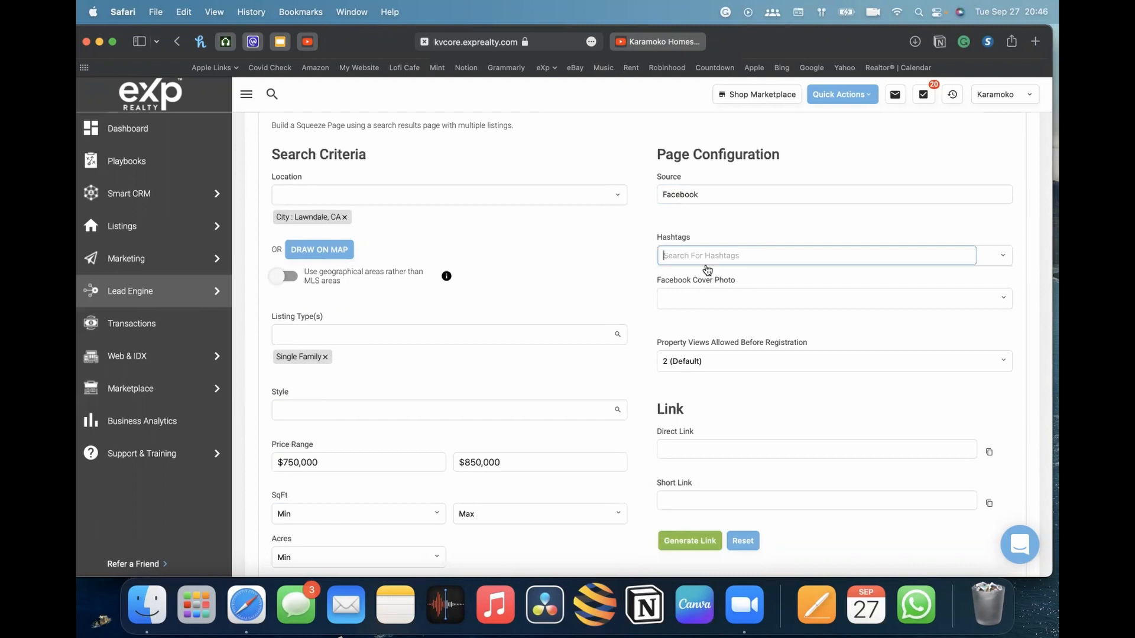
scroll(483, 243, "up", 3)
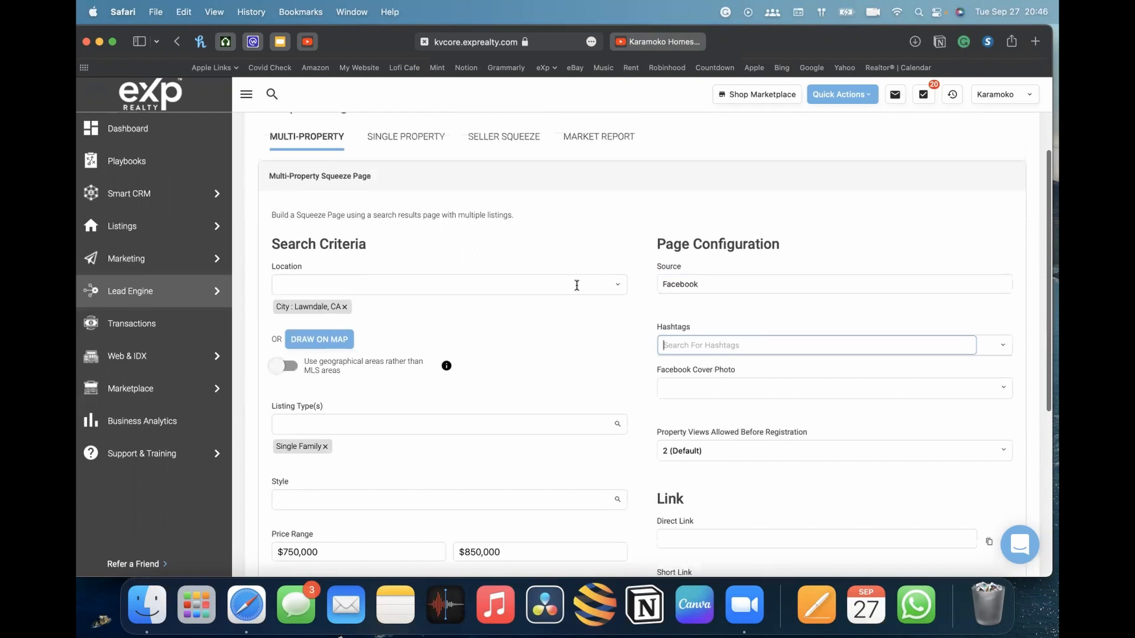
scroll(513, 271, "down", 3)
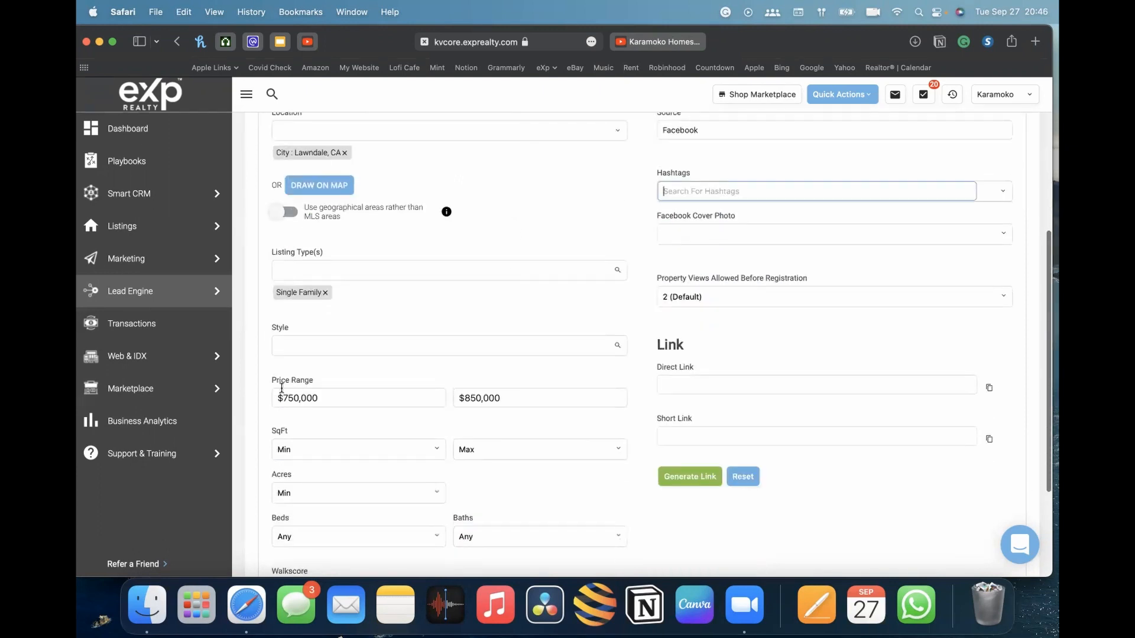
scroll(599, 339, "up", 2)
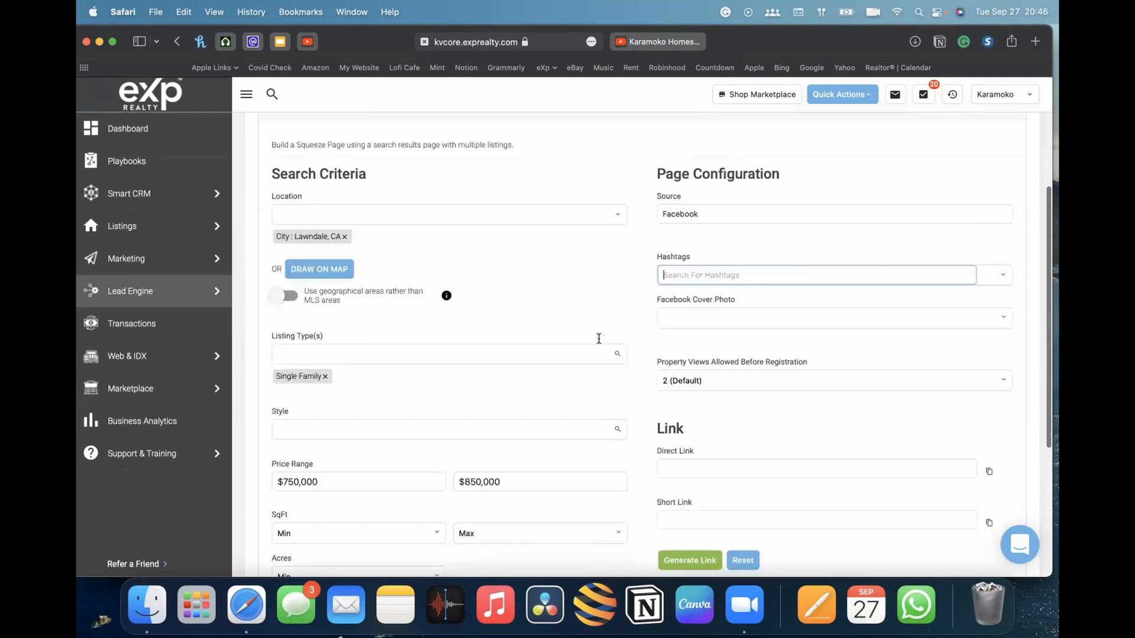
scroll(598, 339, "up", 1)
mouse_move(216, 286)
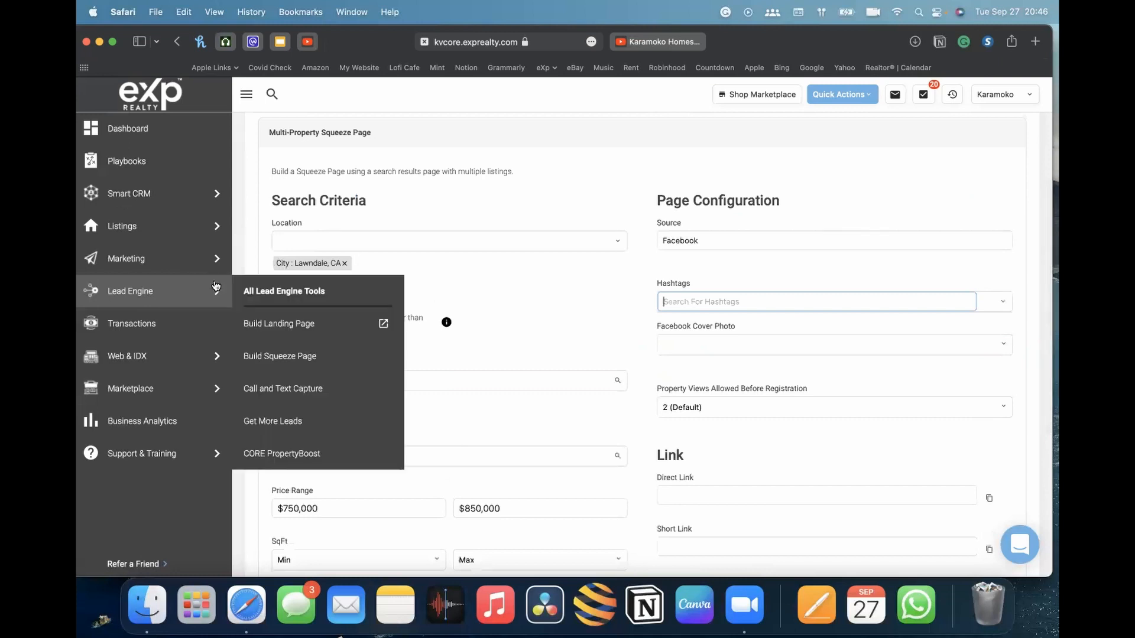
type("lawndale")
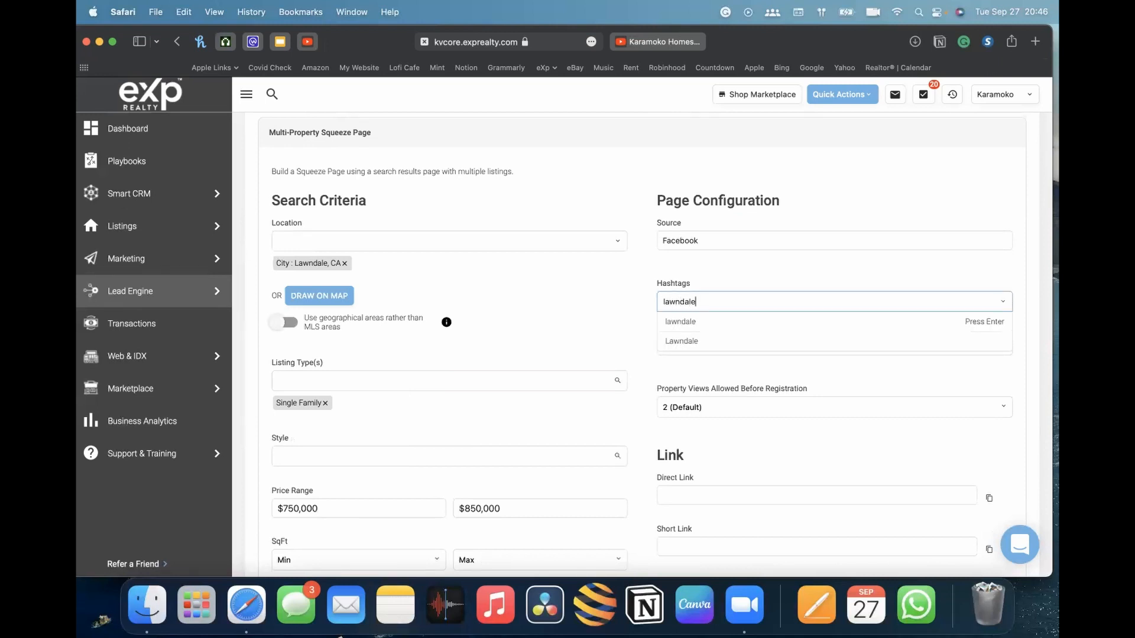
type("750-850")
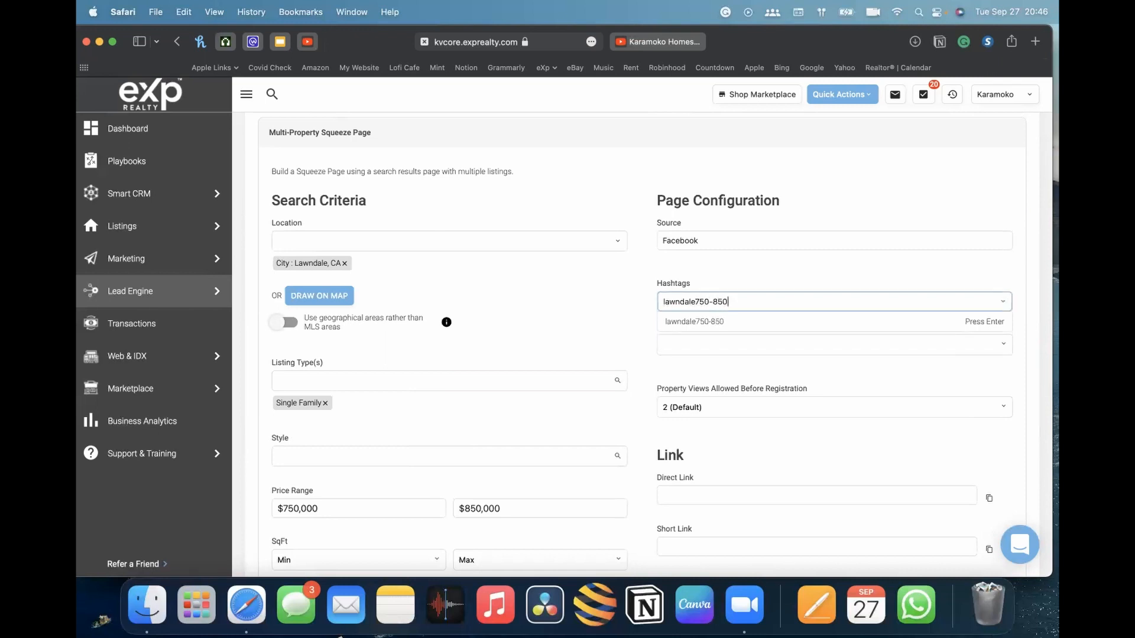
left_click(800, 324)
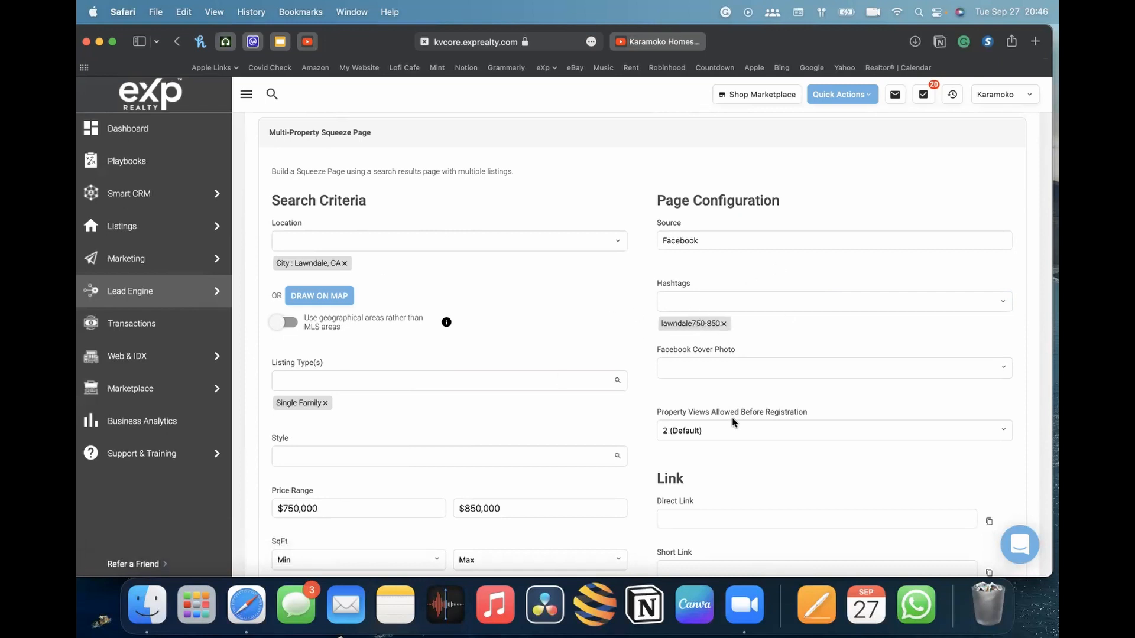
Set the Facebook Cover Photo to use high priced listings from your agency
scroll(391, 380, "down", 3)
scroll(532, 366, "up", 3)
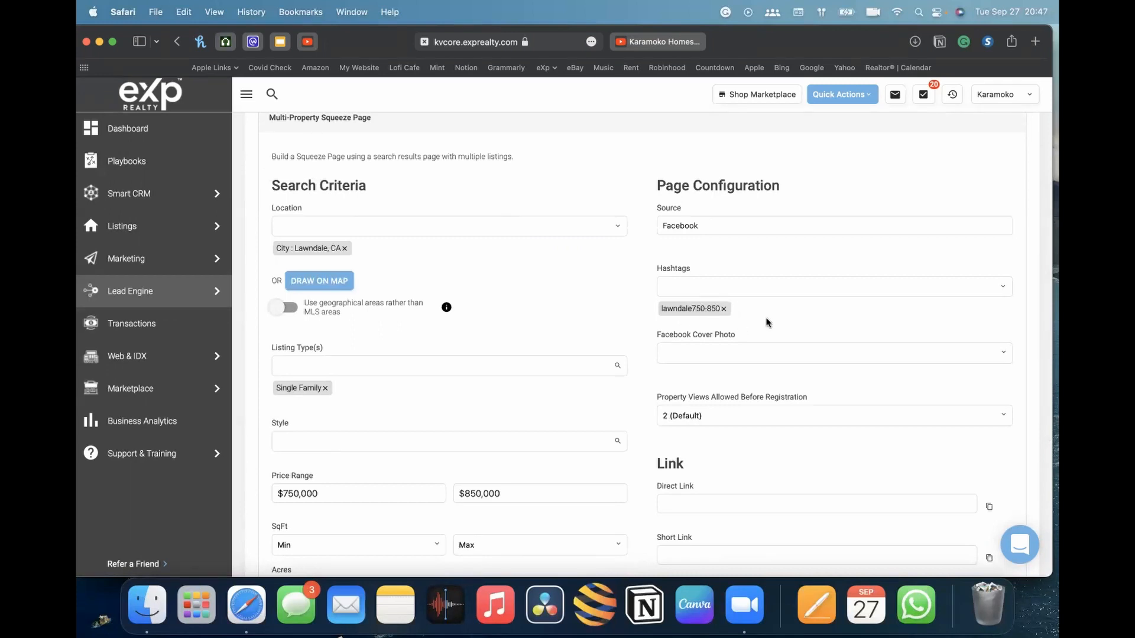
scroll(765, 321, "down", 3)
left_click(748, 280)
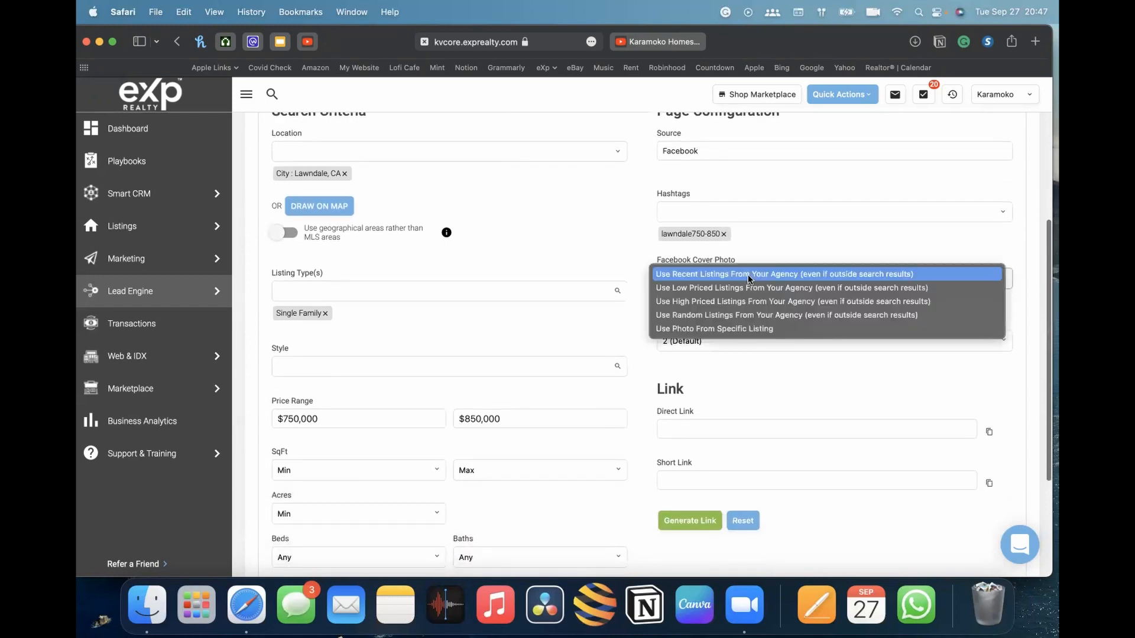
left_click(658, 233)
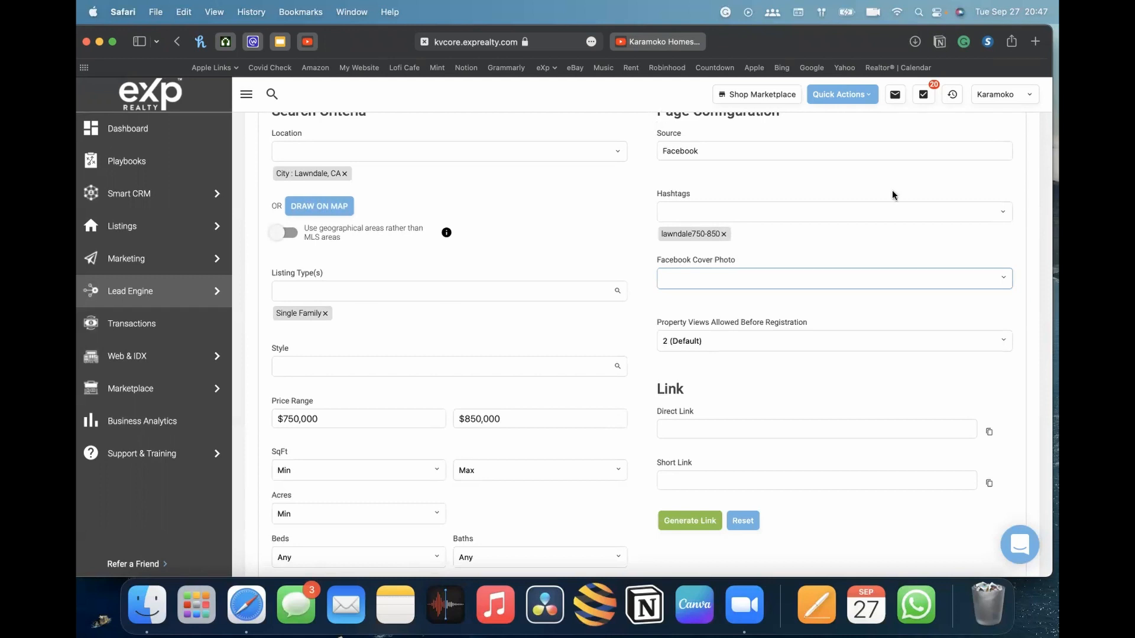
left_click(950, 280)
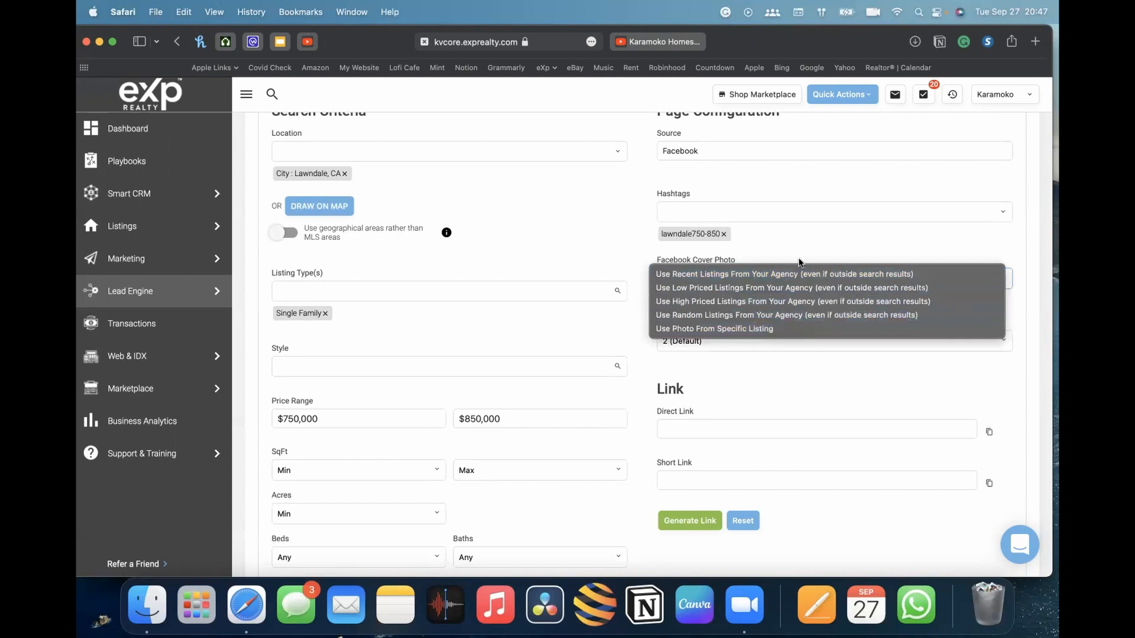
left_click(850, 242)
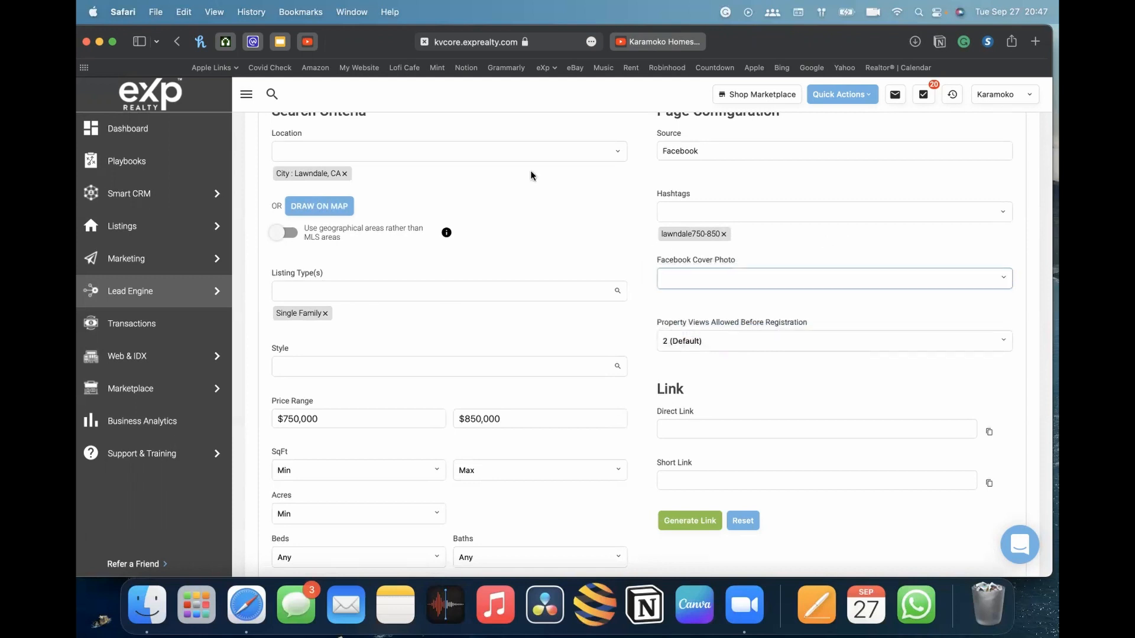
scroll(520, 201, "up", 5)
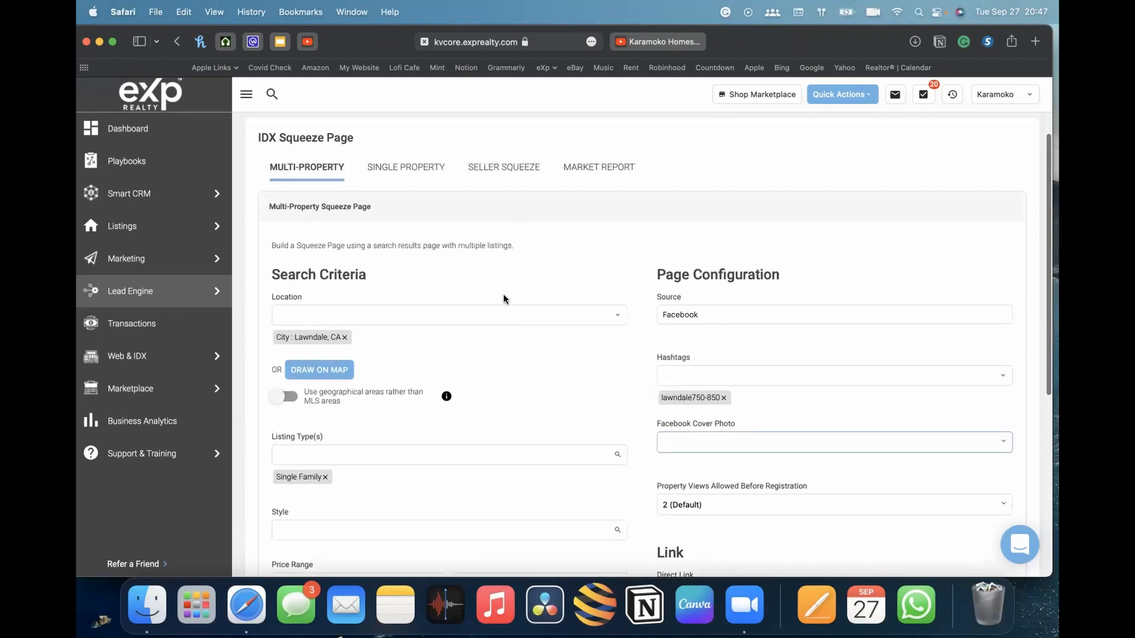
scroll(505, 297, "down", 5)
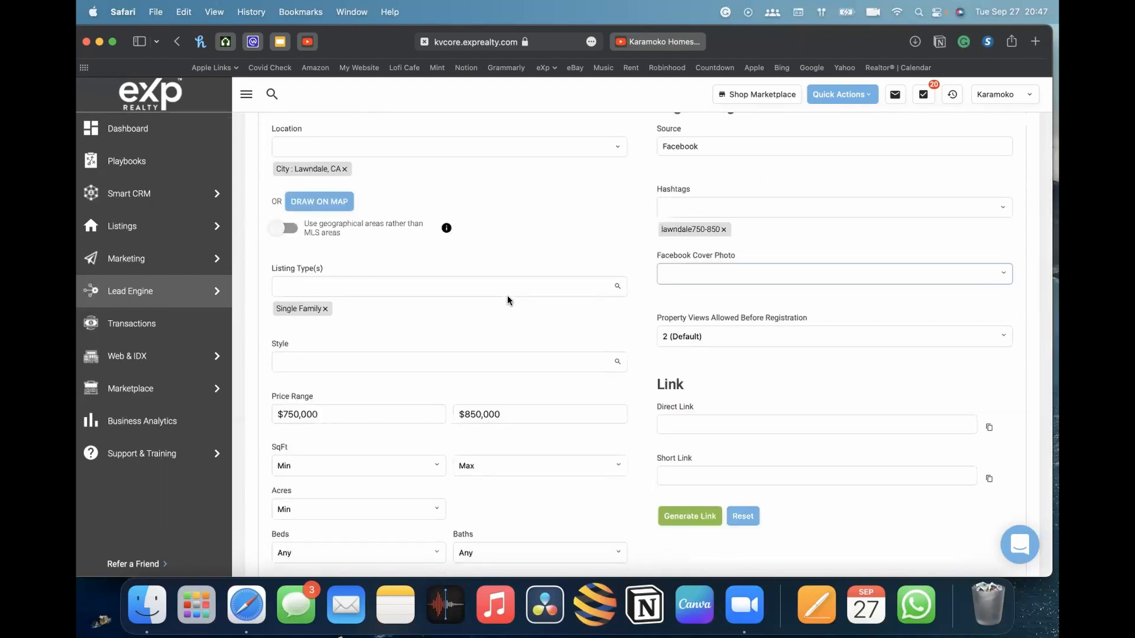
scroll(532, 289, "up", 2)
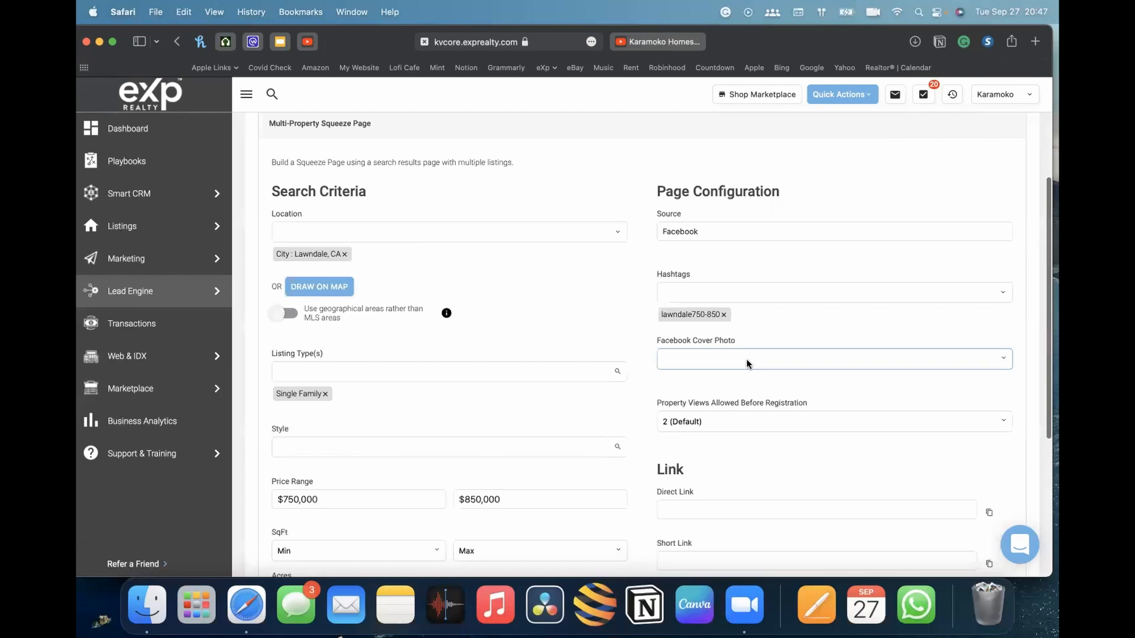
left_click(746, 359)
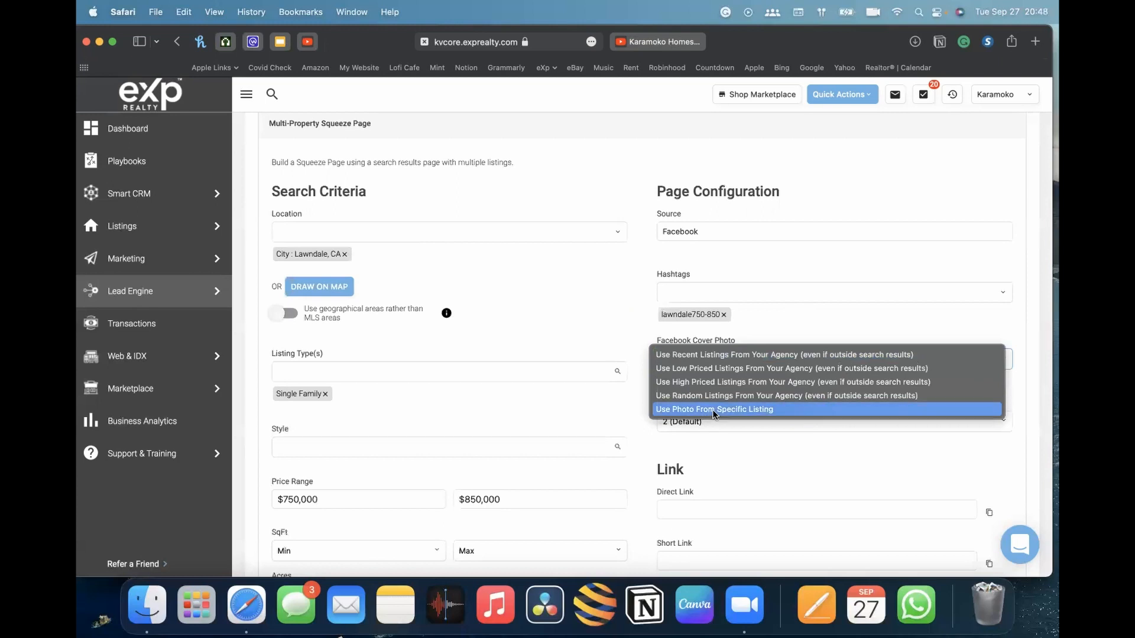
left_click(860, 447)
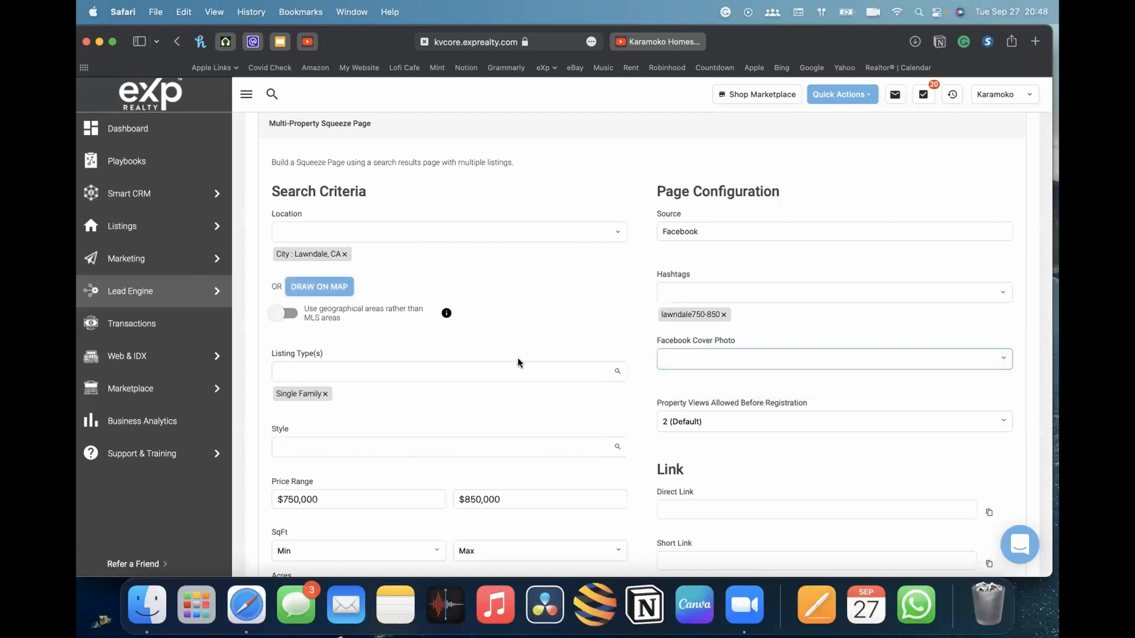
scroll(591, 348, "down", 2)
left_click(659, 301)
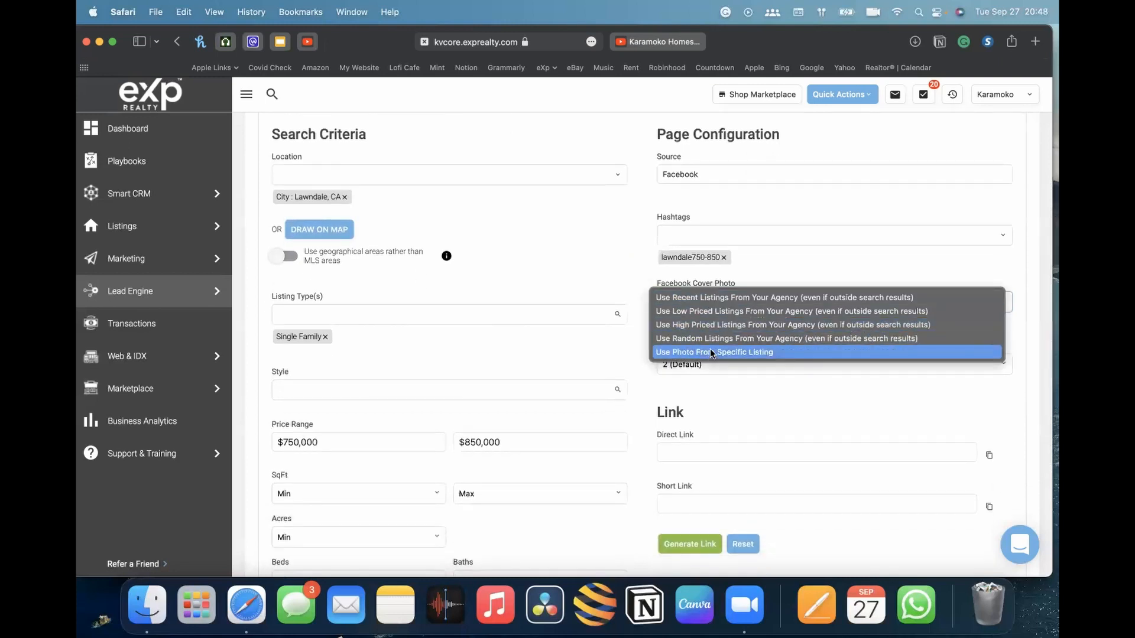
left_click(717, 324)
scroll(768, 349, "down", 3)
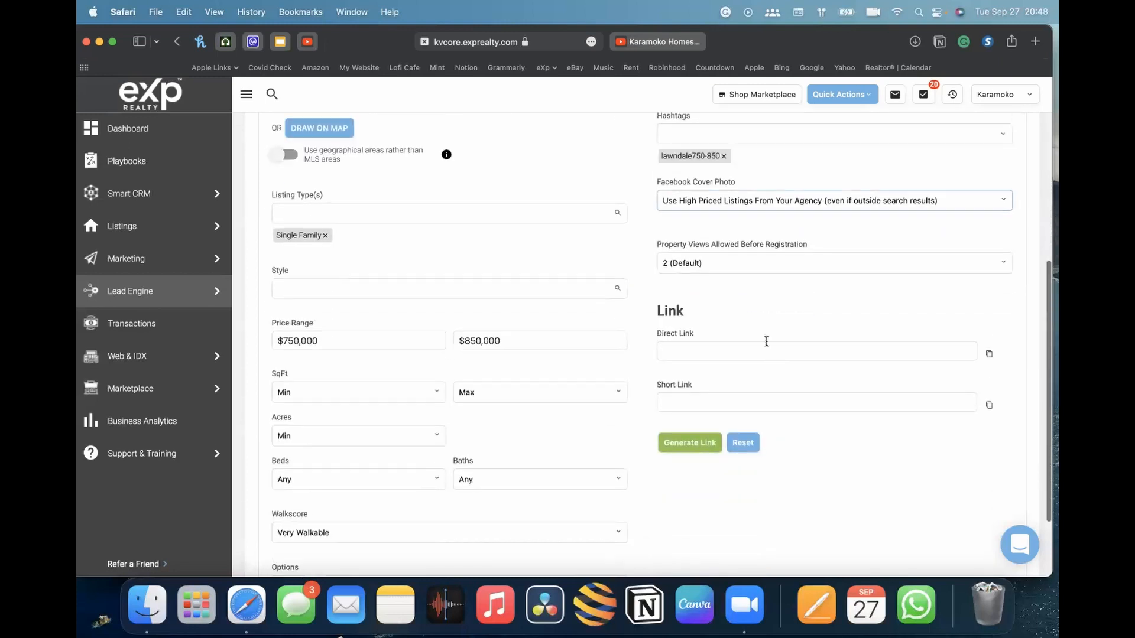
Set Property Views Allowed Before Registration to 1 (Immediate)
scroll(671, 249, "up", 1)
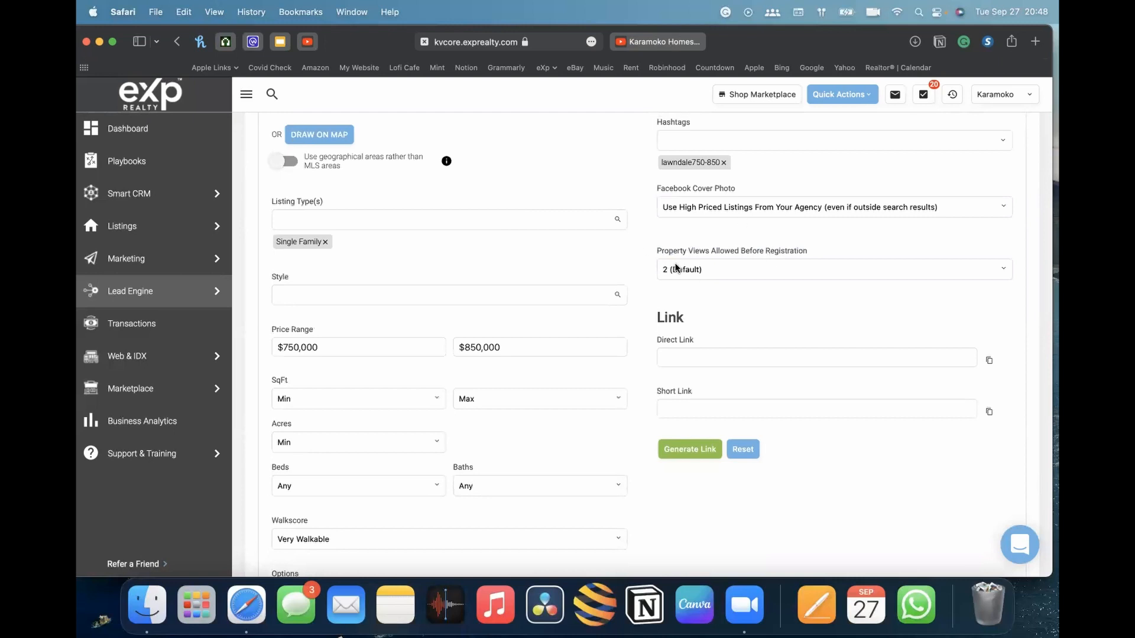
scroll(754, 247, "up", 3)
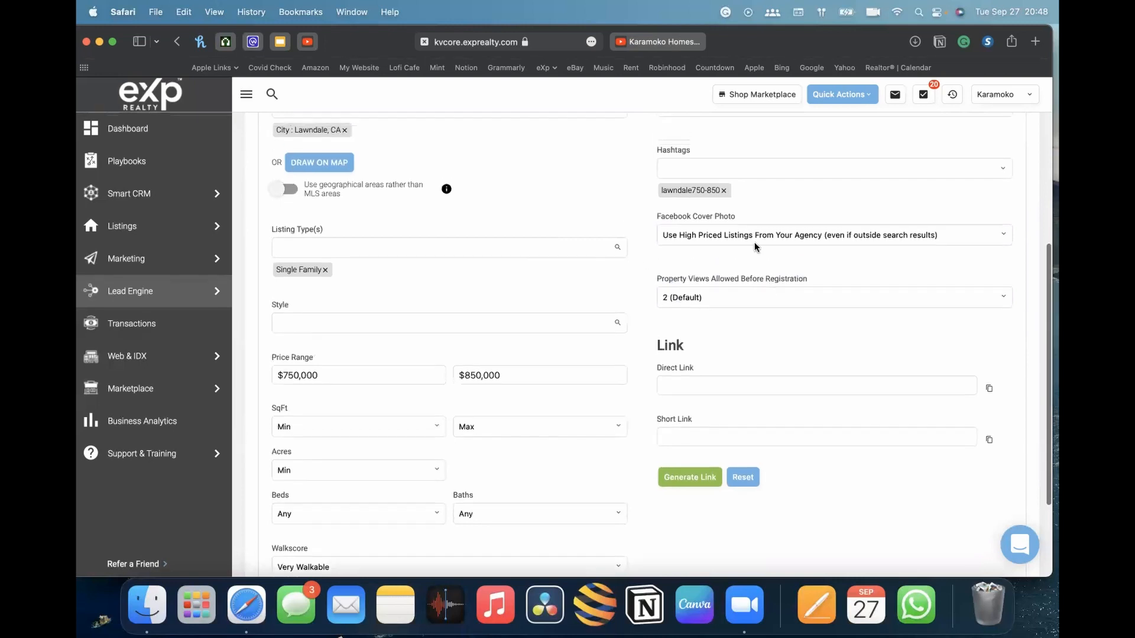
scroll(536, 261, "down", 4)
scroll(537, 261, "up", 3)
scroll(536, 261, "down", 1)
scroll(536, 261, "up", 5)
scroll(536, 260, "down", 2)
scroll(536, 257, "down", 4)
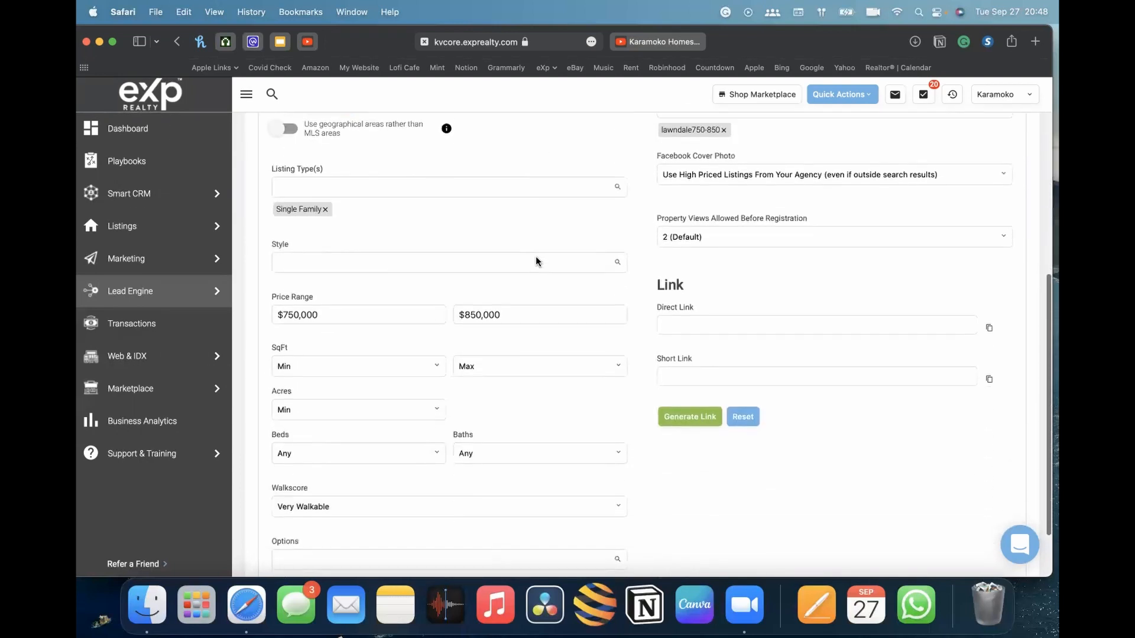
scroll(535, 257, "up", 3)
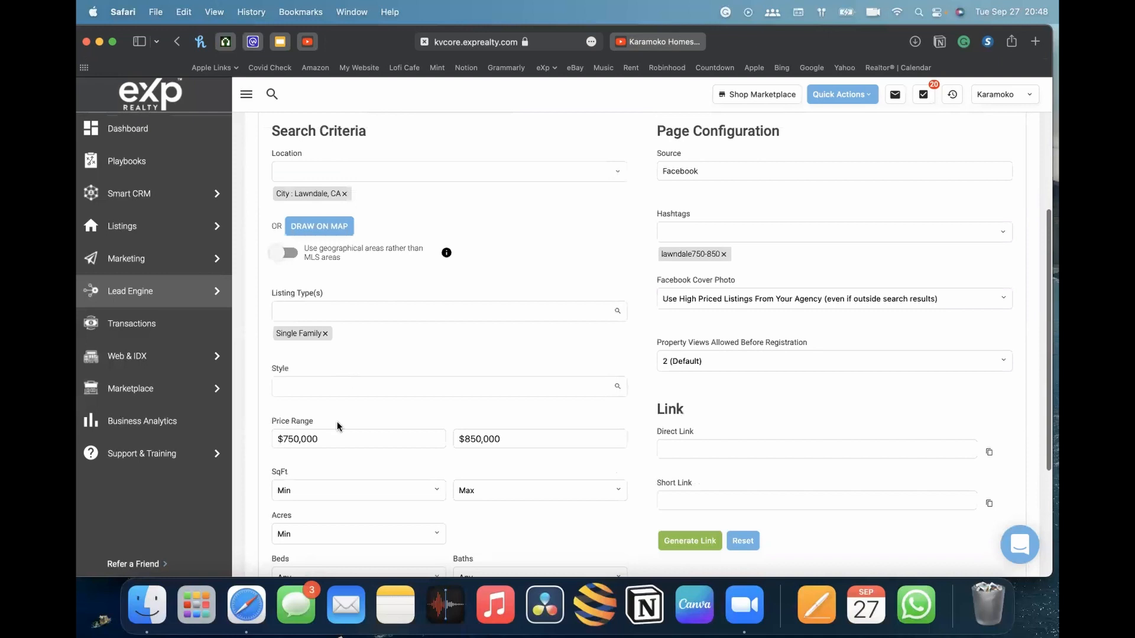
scroll(431, 426, "up", 3)
scroll(429, 442, "down", 5)
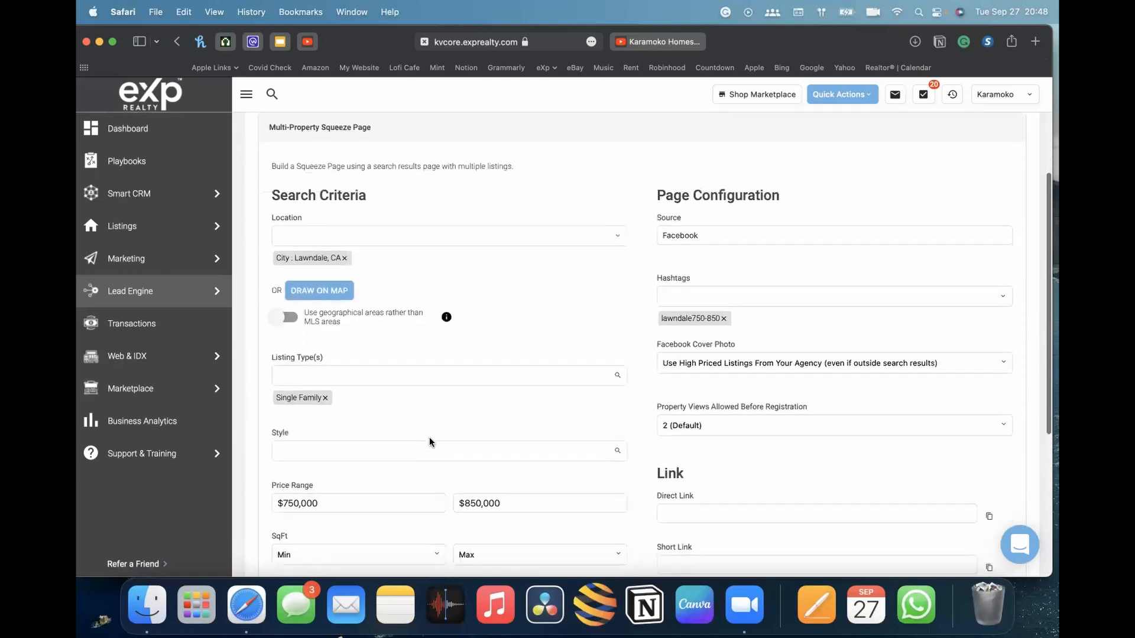
left_click(716, 270)
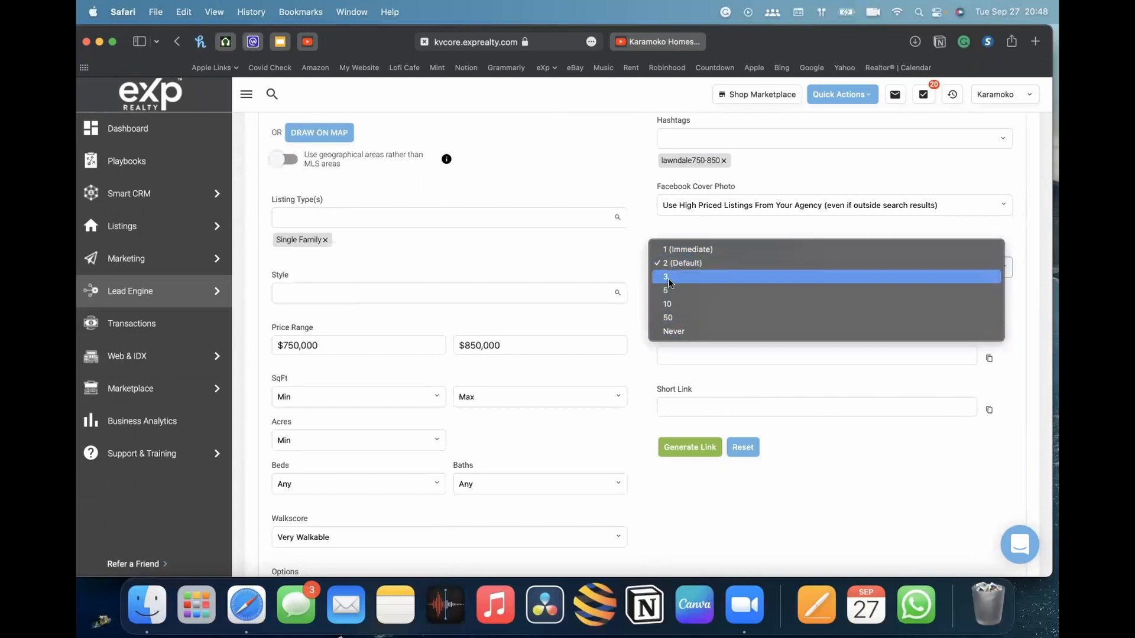
left_click(696, 253)
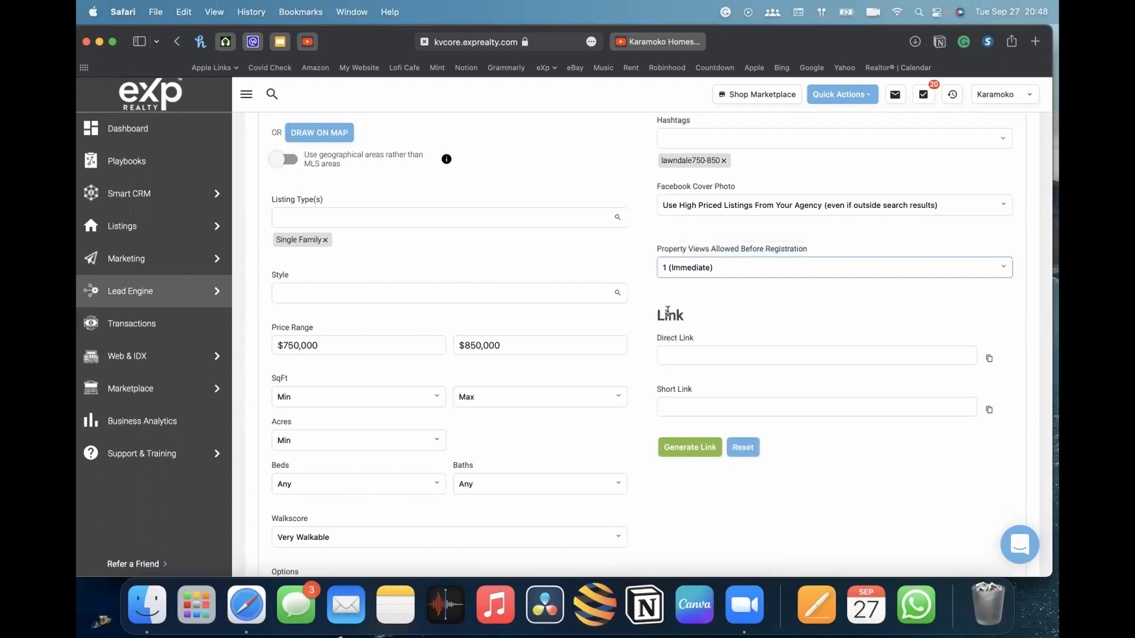
Set Property Views Allowed Before Registration to 3
left_click(696, 269)
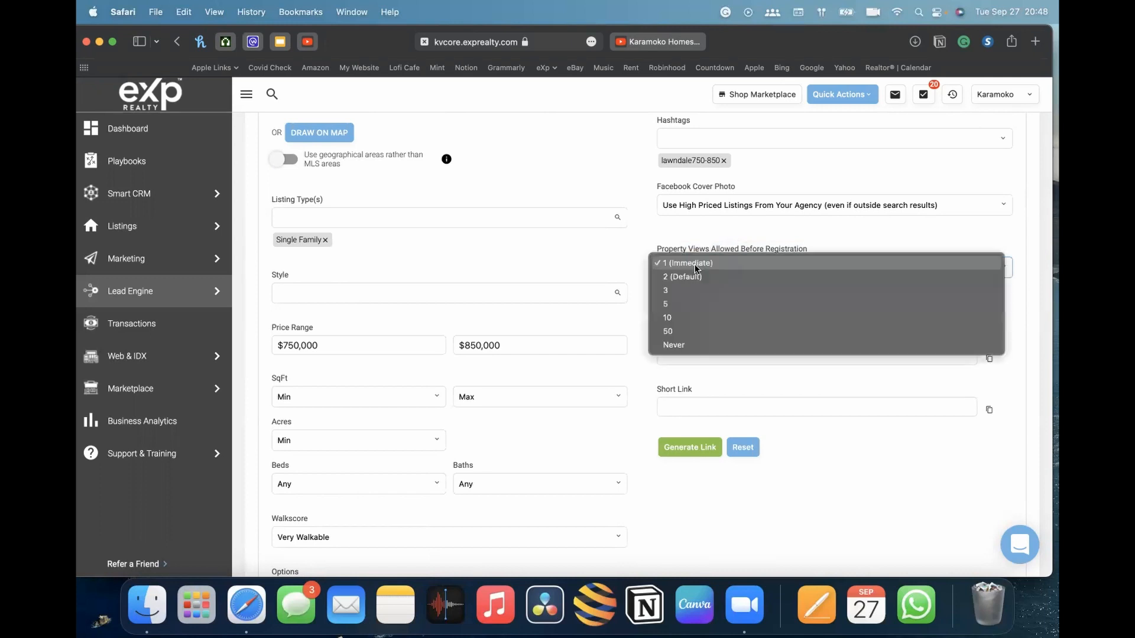
left_click(698, 275)
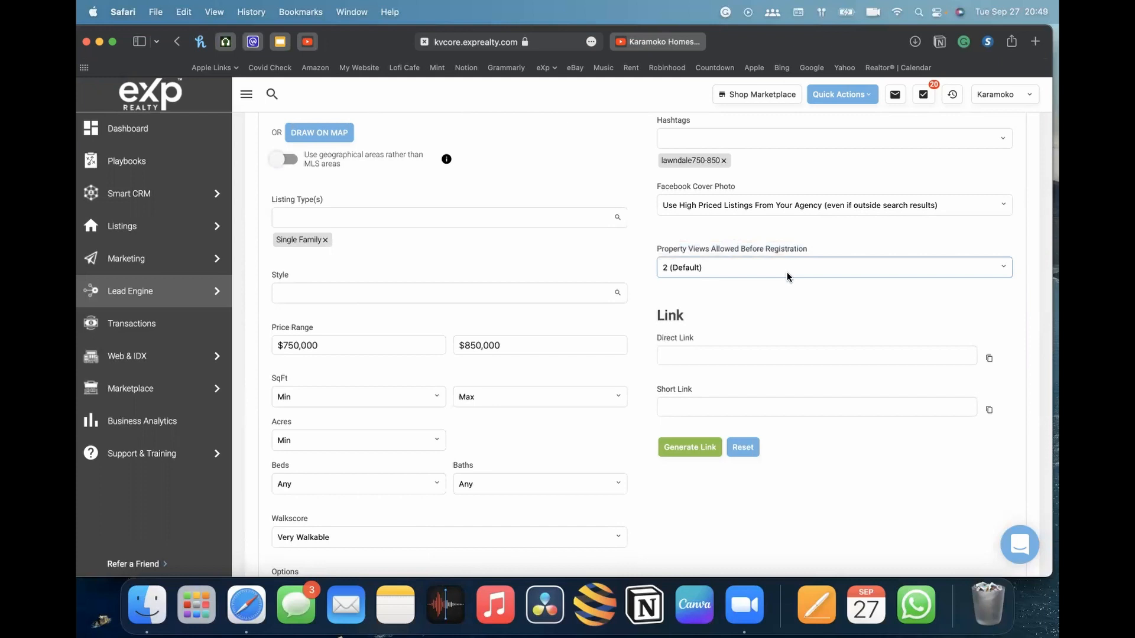
left_click(682, 269)
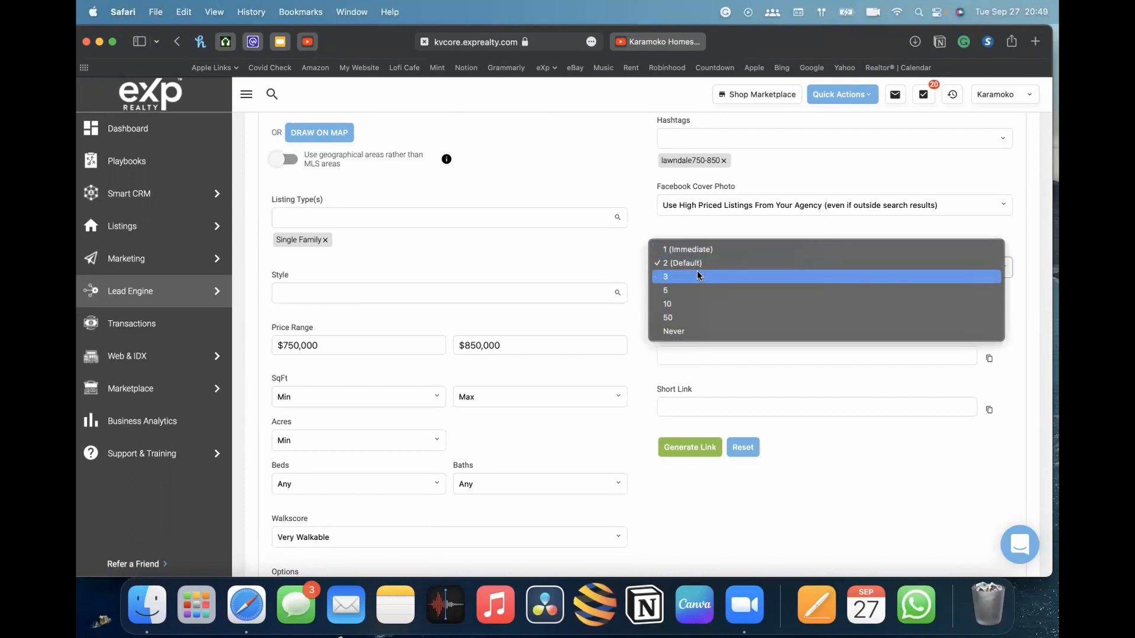
left_click(688, 334)
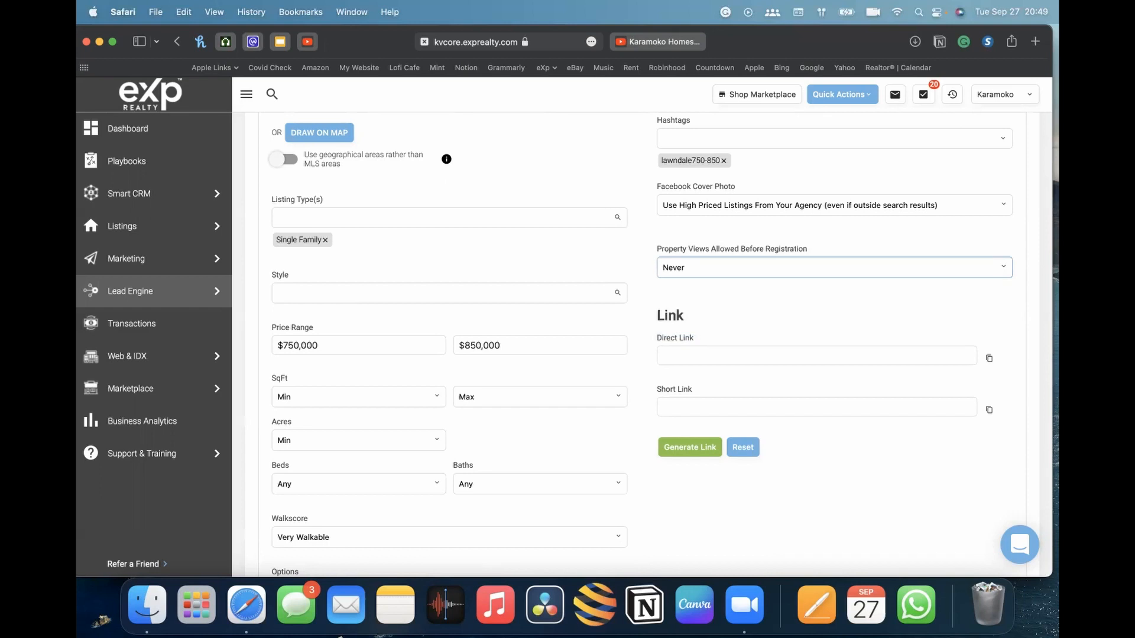
left_click(821, 267)
left_click(733, 207)
Generate the squeeze page's direct and short links
scroll(747, 318, "down", 3)
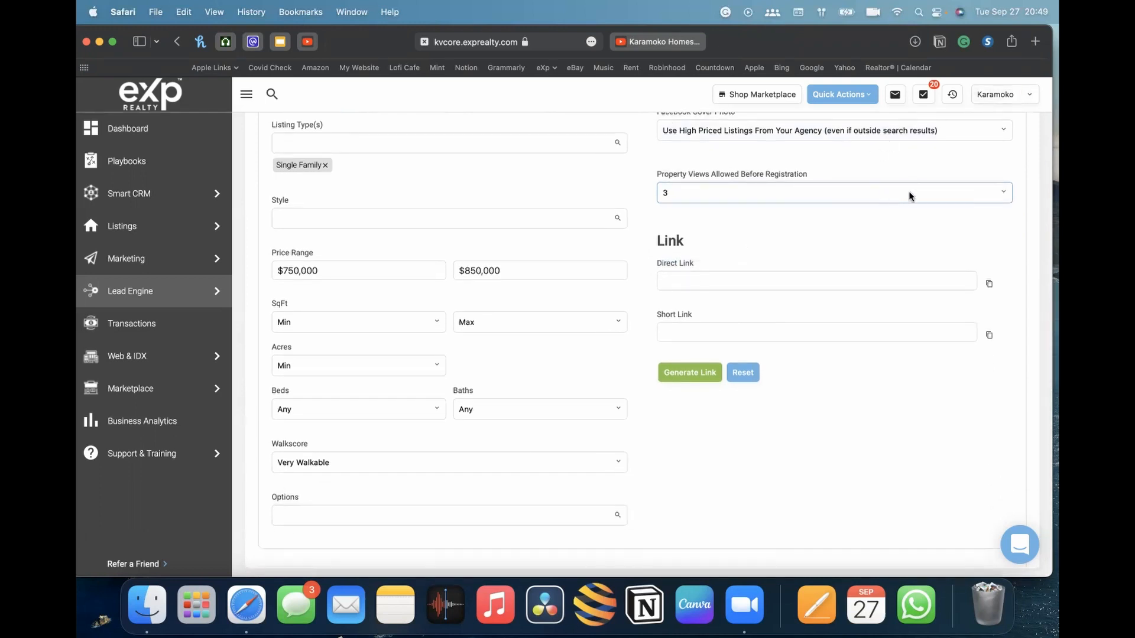
scroll(842, 230, "up", 3)
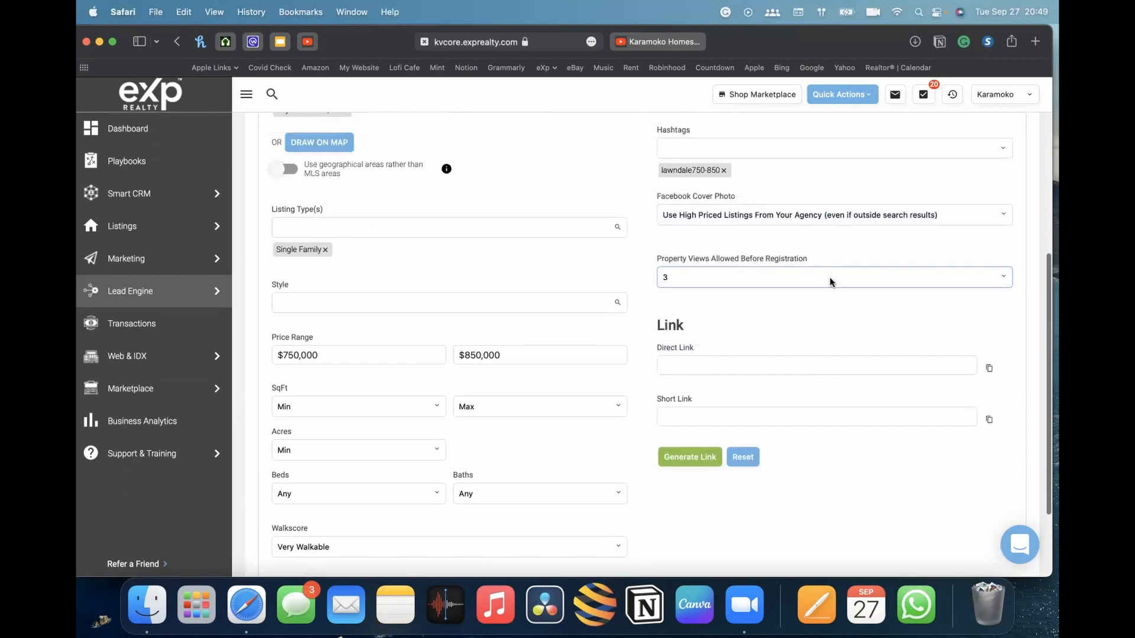
scroll(786, 287, "down", 4)
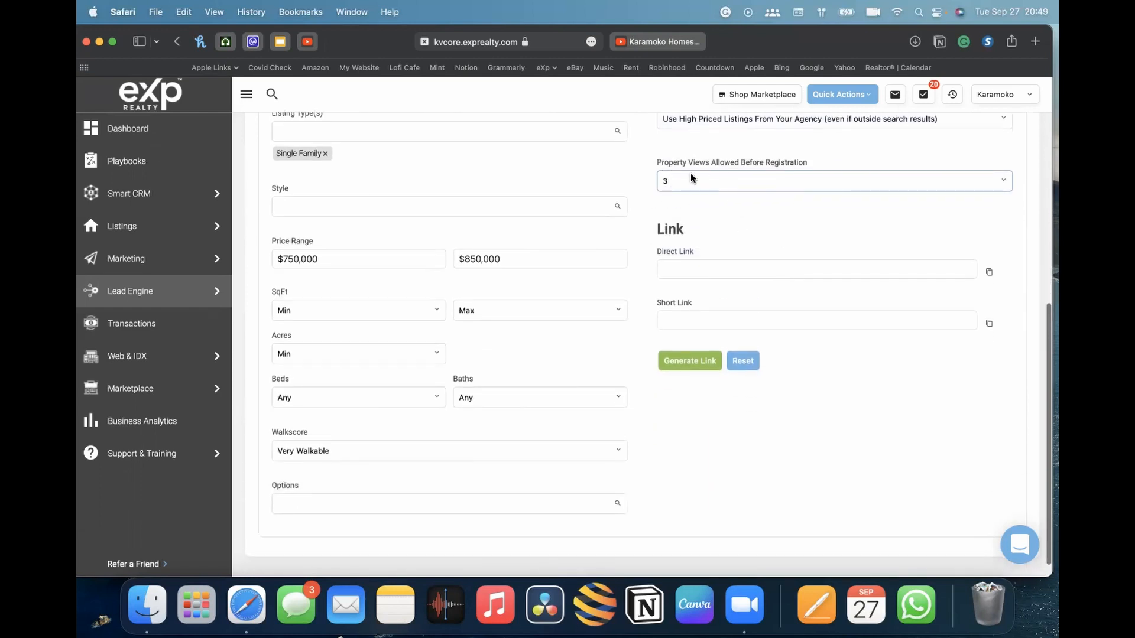
scroll(770, 244, "down", 2)
scroll(614, 195, "up", 10)
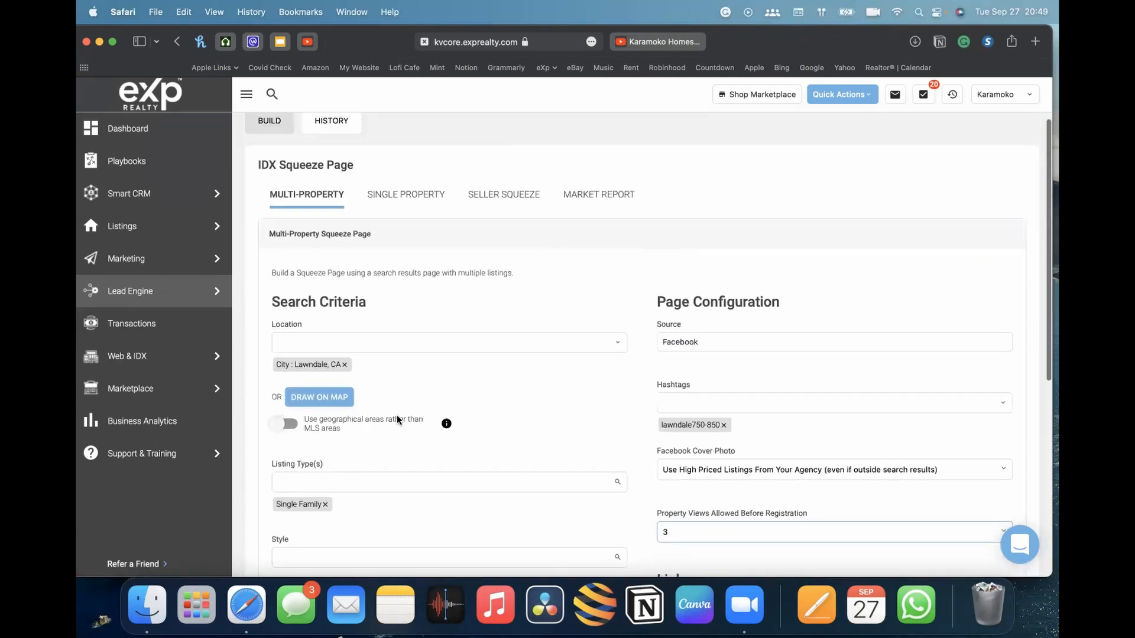
scroll(585, 479, "down", 10)
scroll(554, 480, "down", 2)
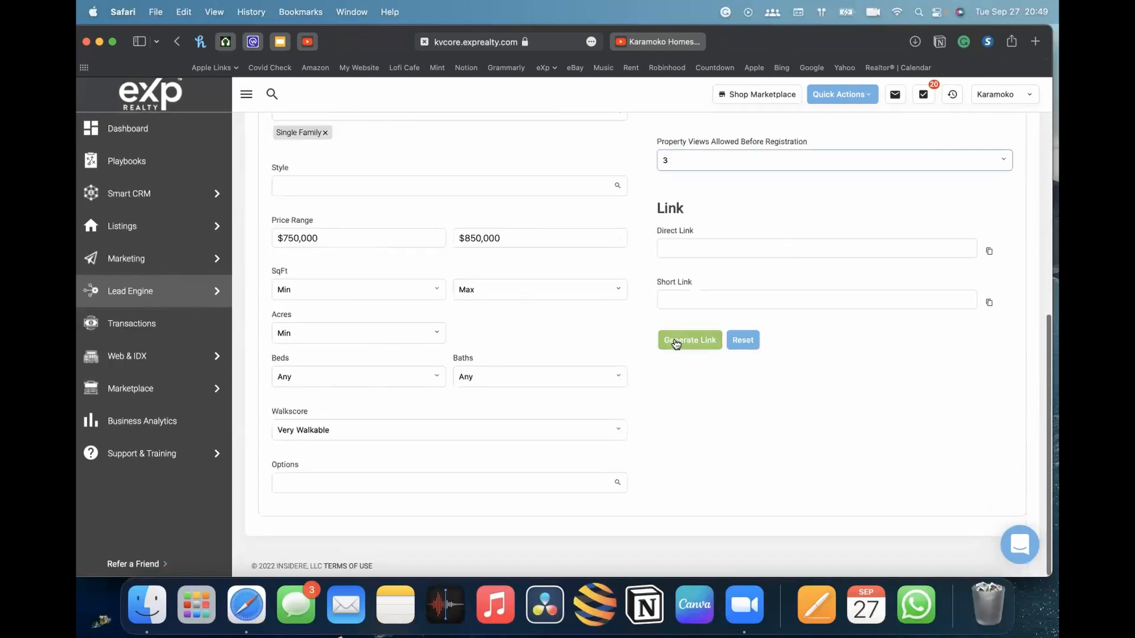
left_click(696, 348)
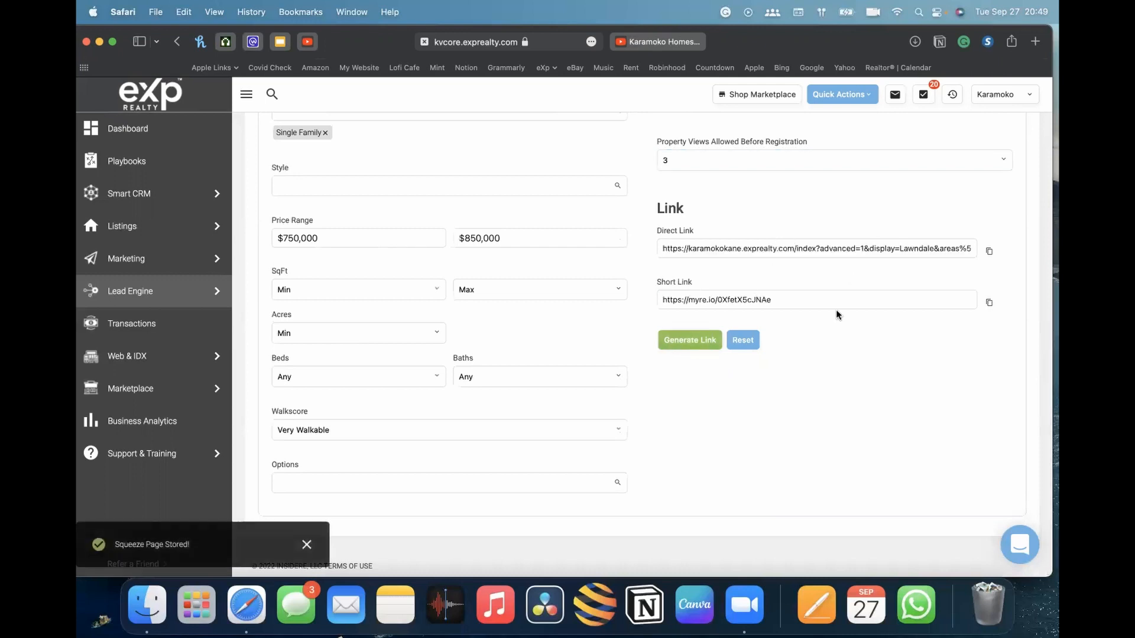
Copy the short link and open it in a new browser tab
scroll(603, 387, "up", 1)
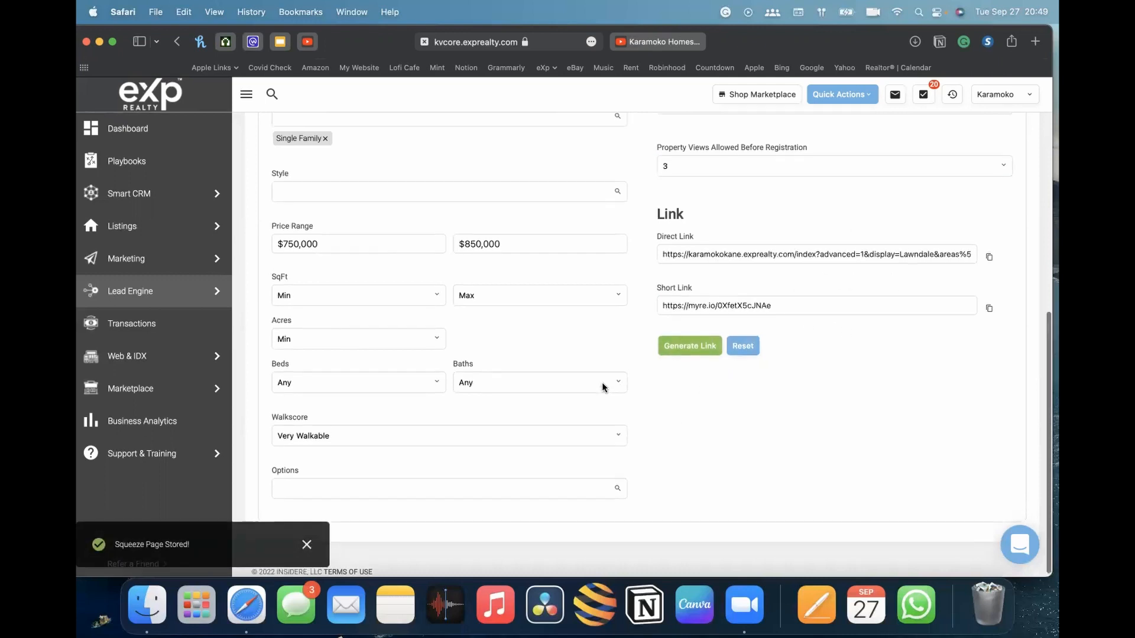
scroll(337, 302, "up", 5)
mouse_move(438, 254)
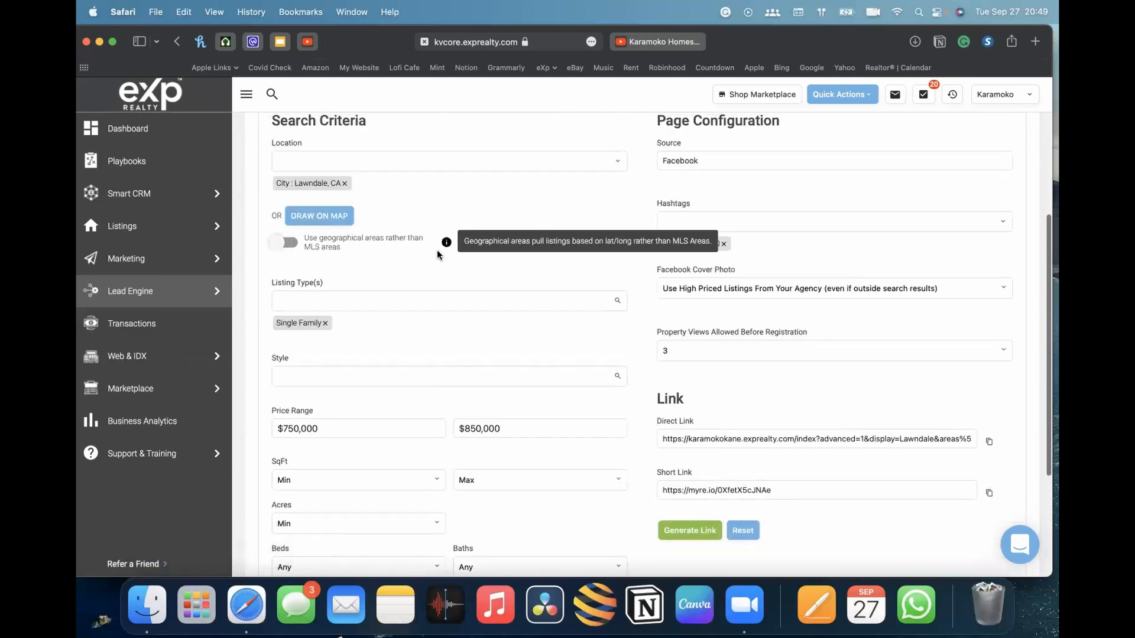
scroll(437, 255, "down", 4)
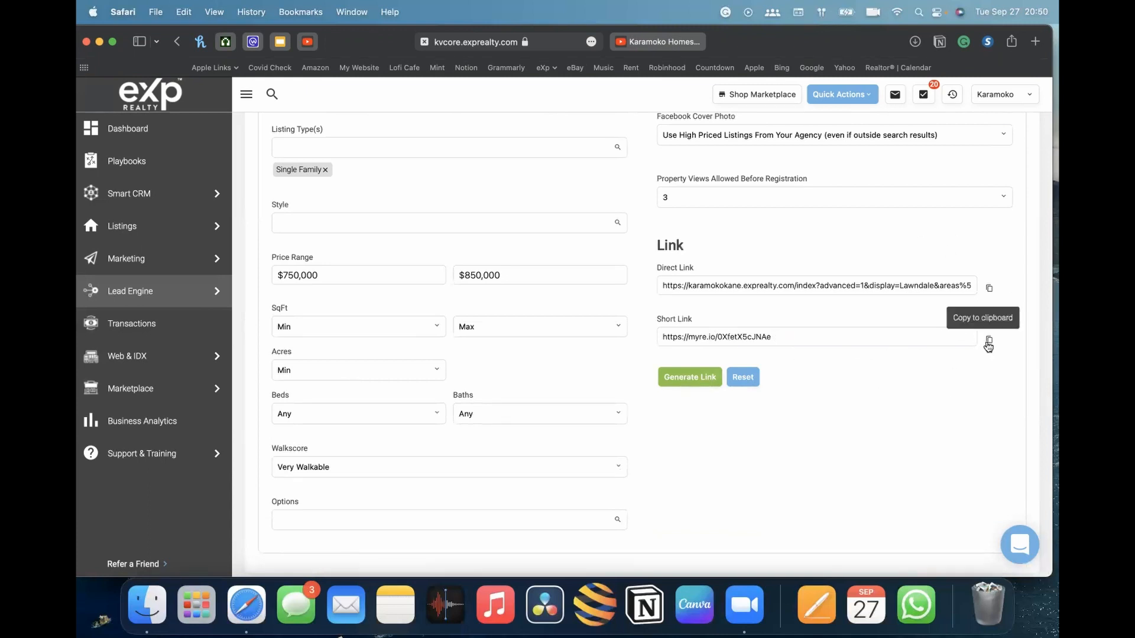
left_click(989, 340)
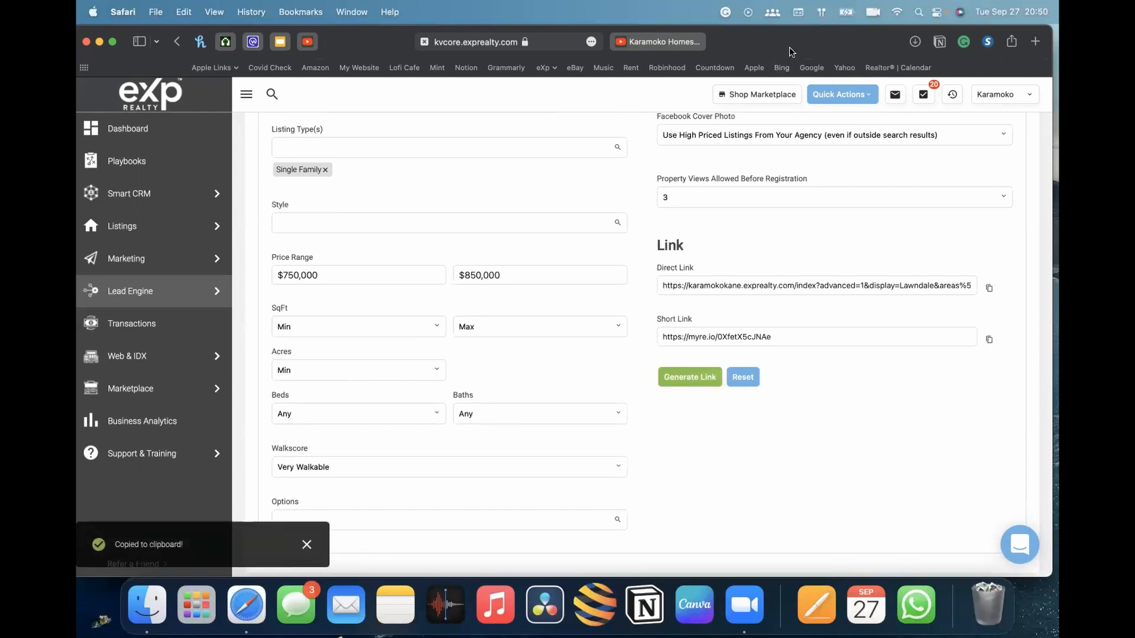
key("super+t")
key("super+v")
key("Return")
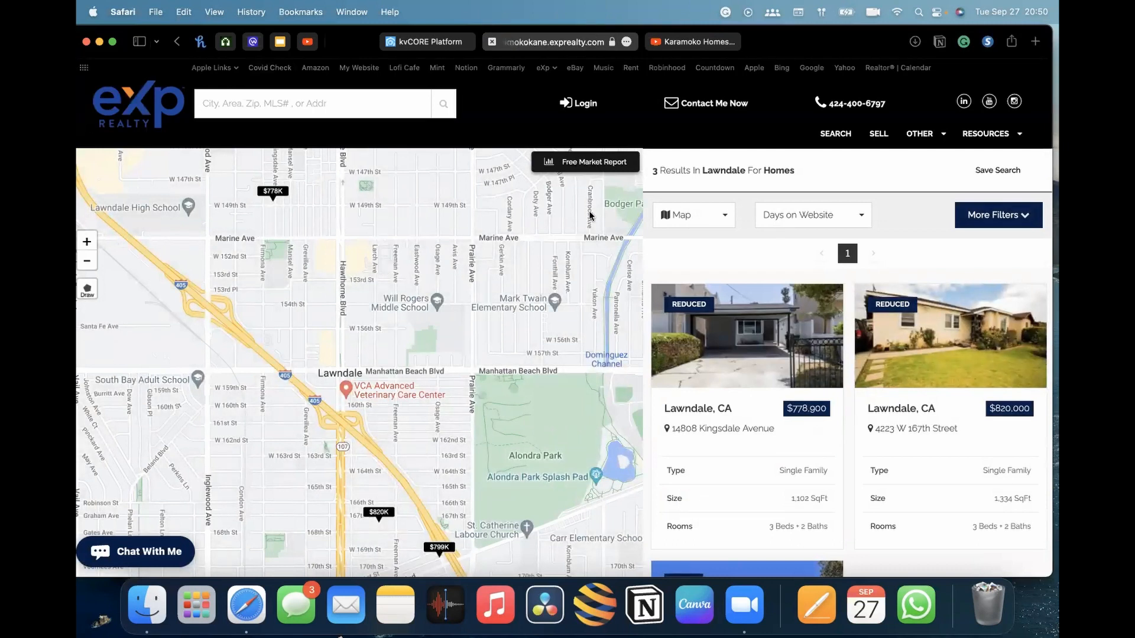
scroll(789, 350, "down", 10)
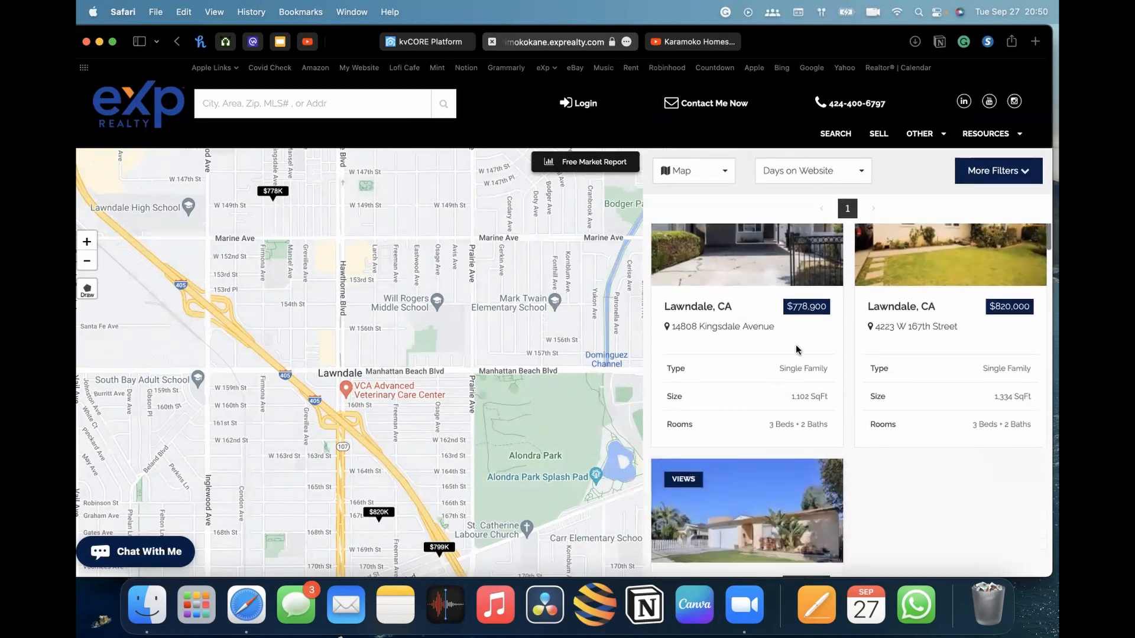
scroll(795, 349, "up", 8)
scroll(796, 349, "up", 3)
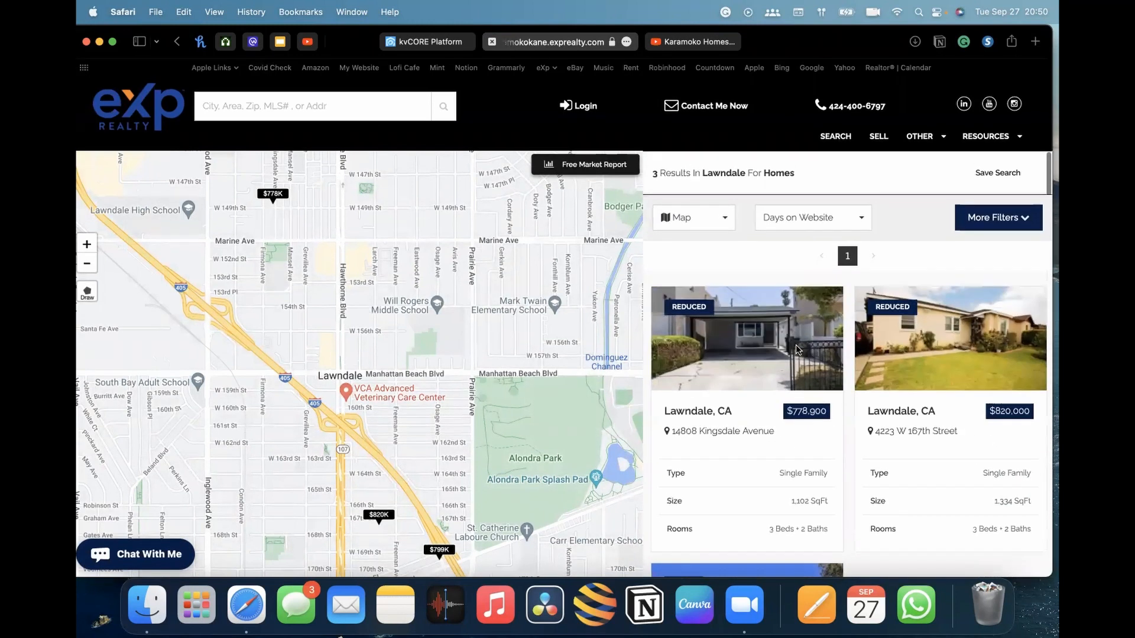
scroll(838, 400, "down", 1)
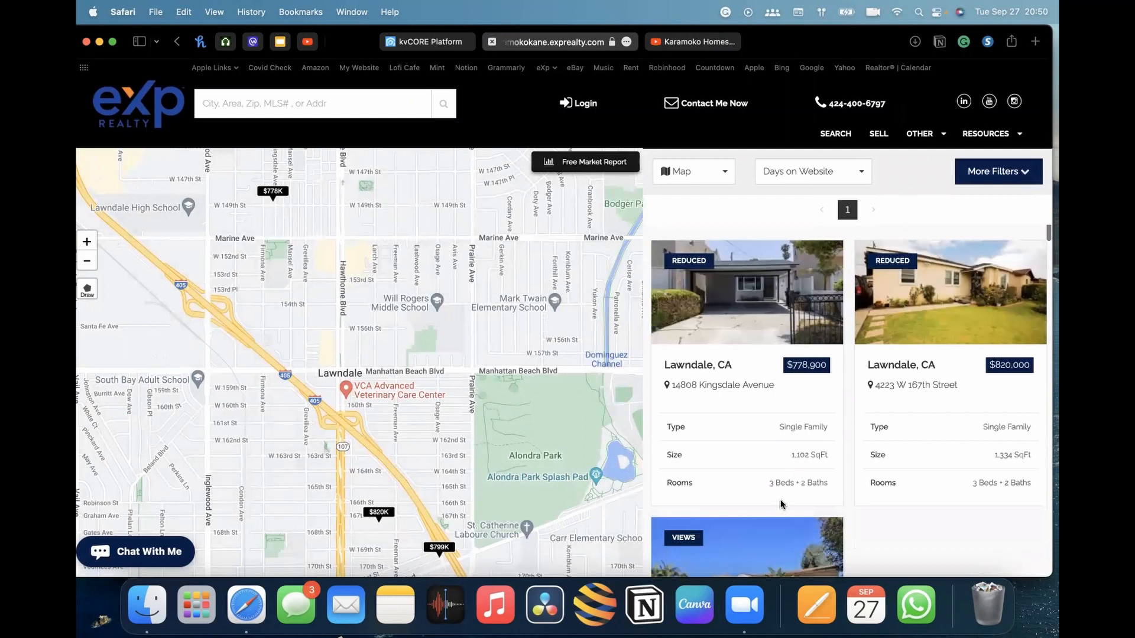
scroll(804, 461, "up", 1)
scroll(804, 461, "down", 1)
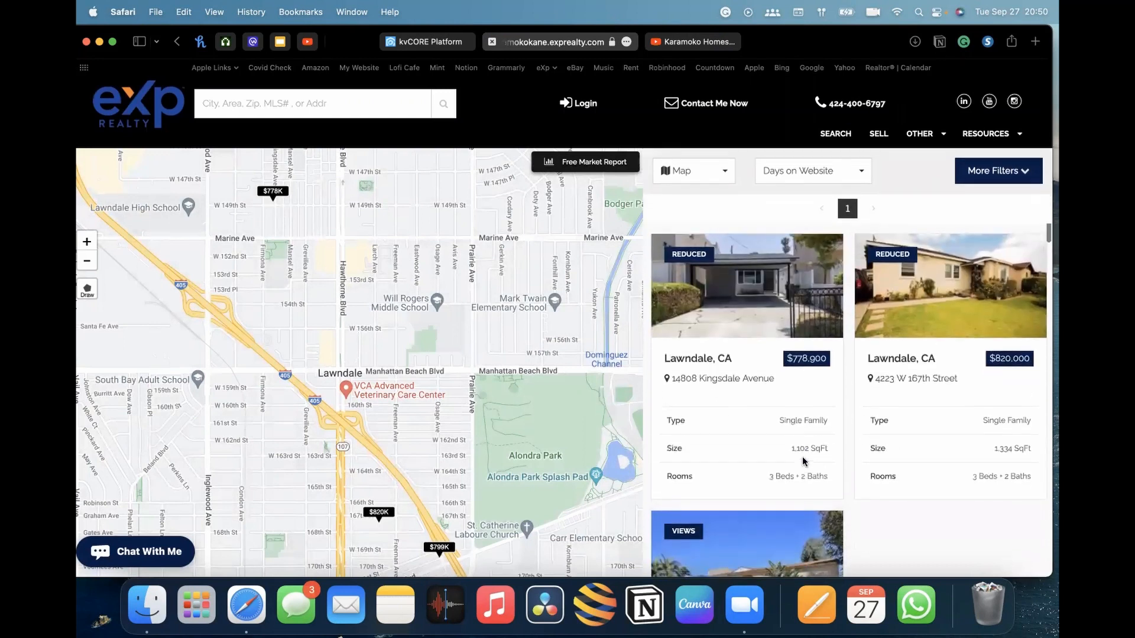
left_click(760, 283)
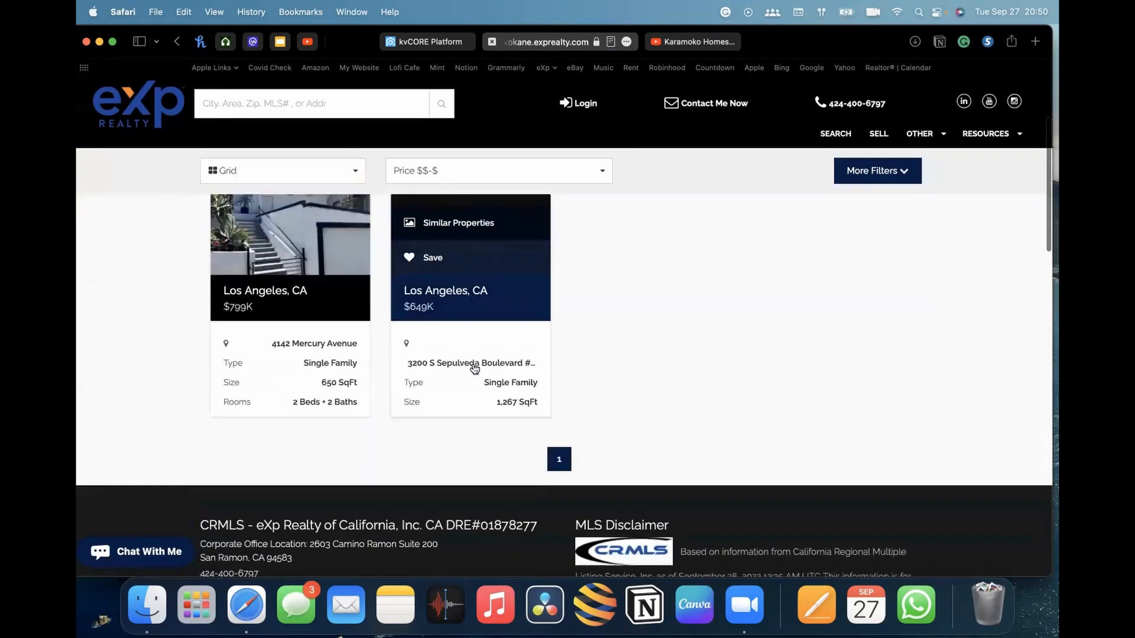
scroll(464, 297, "left", 5)
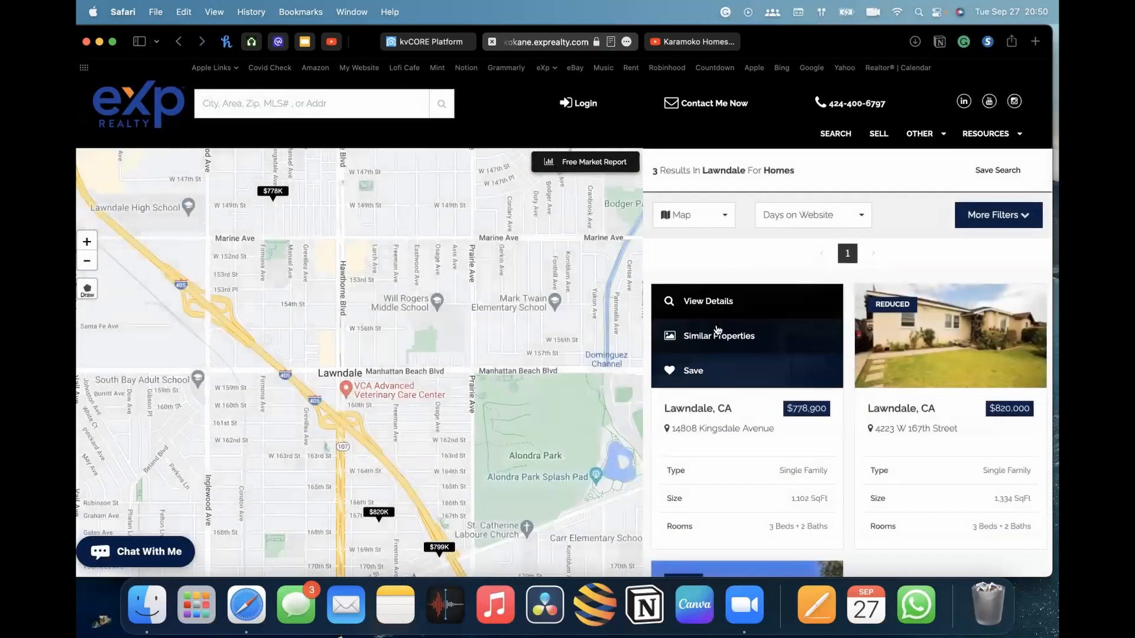
left_click(718, 299)
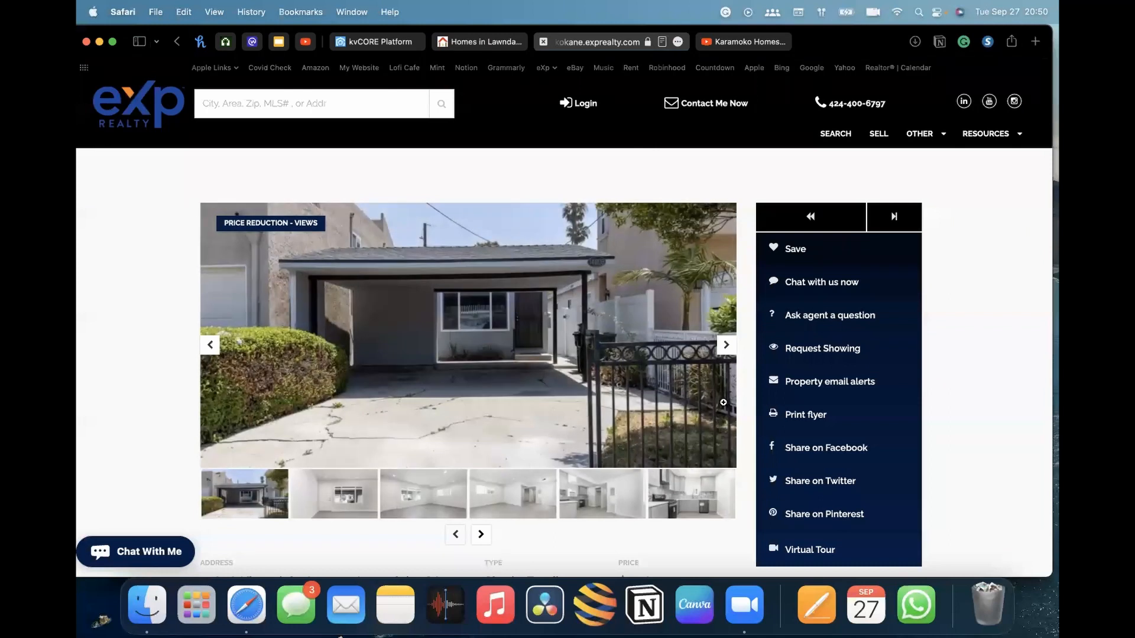
Browse the listing's photos, property details and similar properties
scroll(725, 402, "down", 3)
scroll(726, 405, "up", 2)
scroll(725, 405, "up", 1)
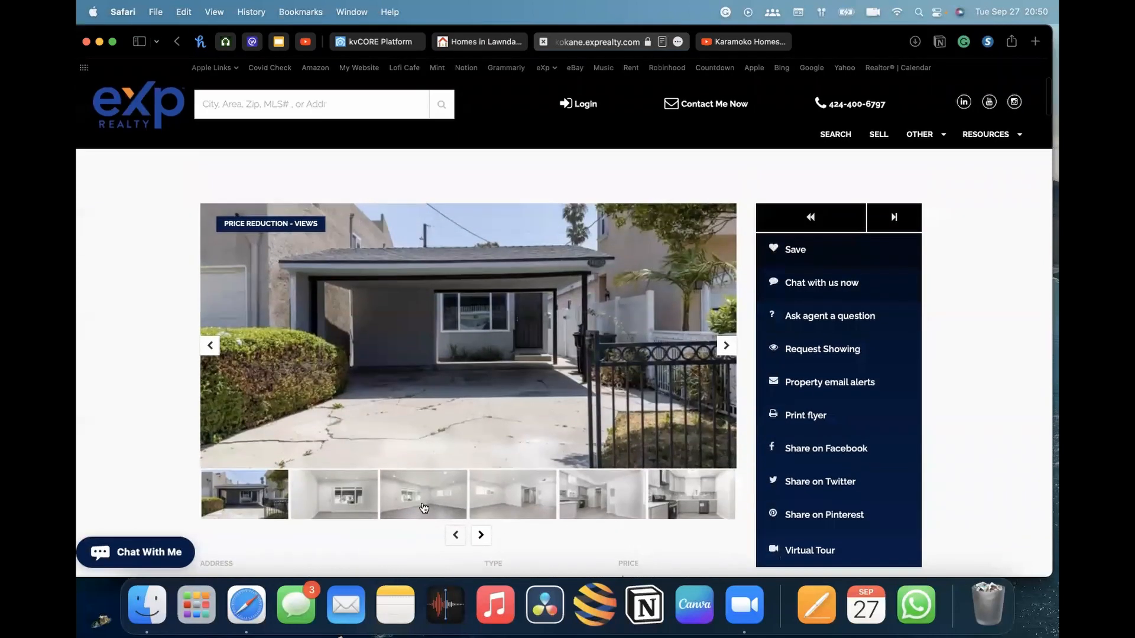
left_click(339, 501)
left_click(537, 511)
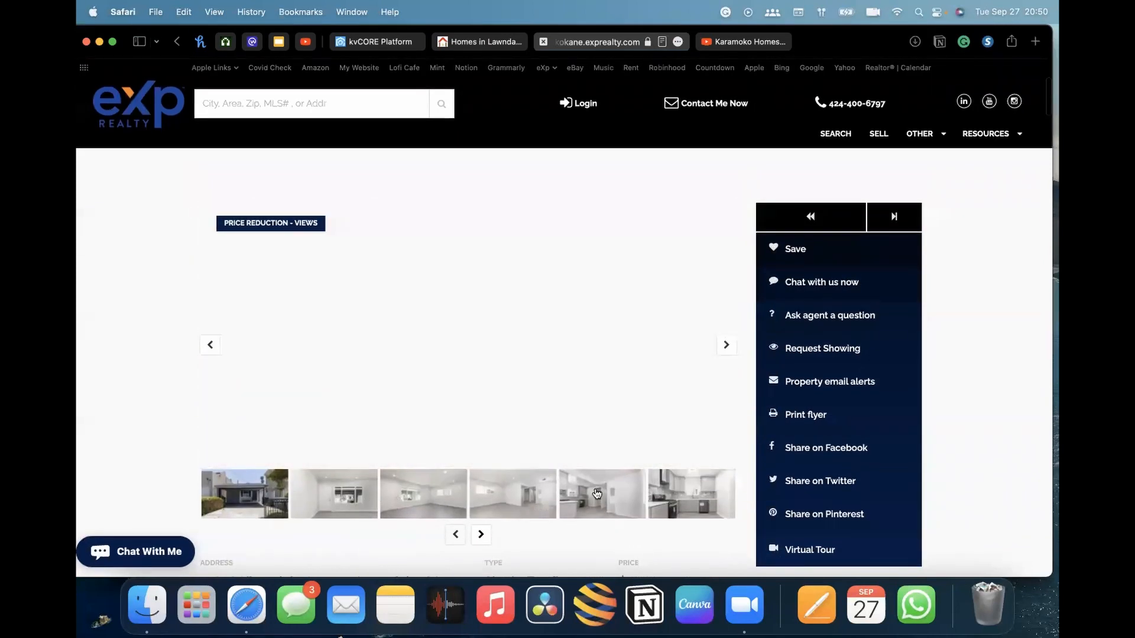
scroll(595, 482, "down", 10)
scroll(598, 486, "up", 3)
scroll(599, 487, "down", 20)
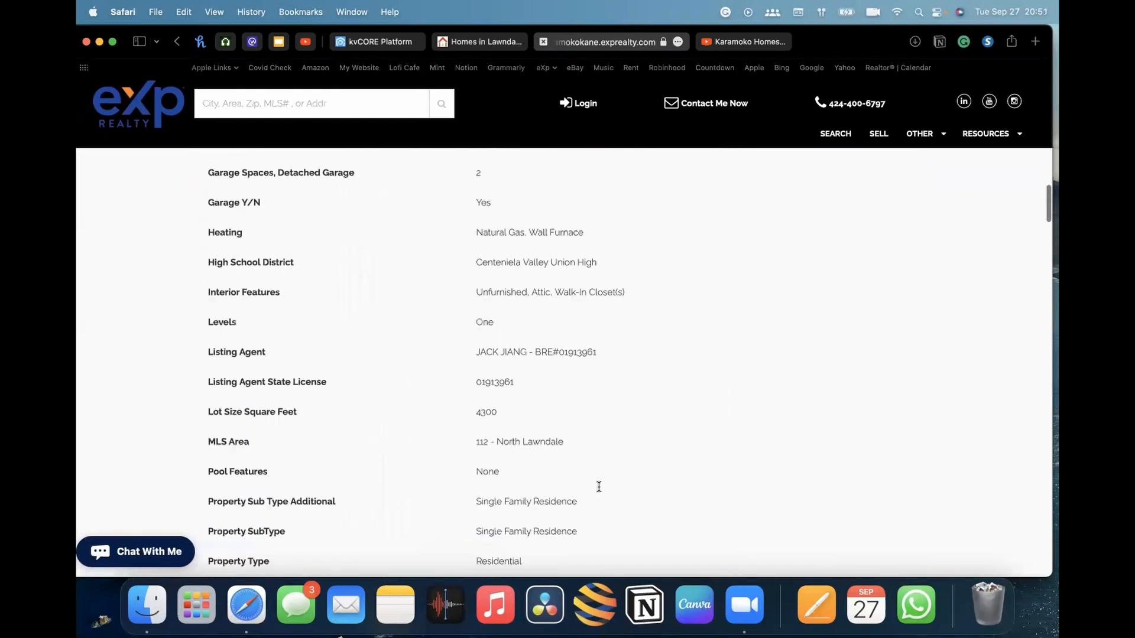
scroll(598, 492, "down", 10)
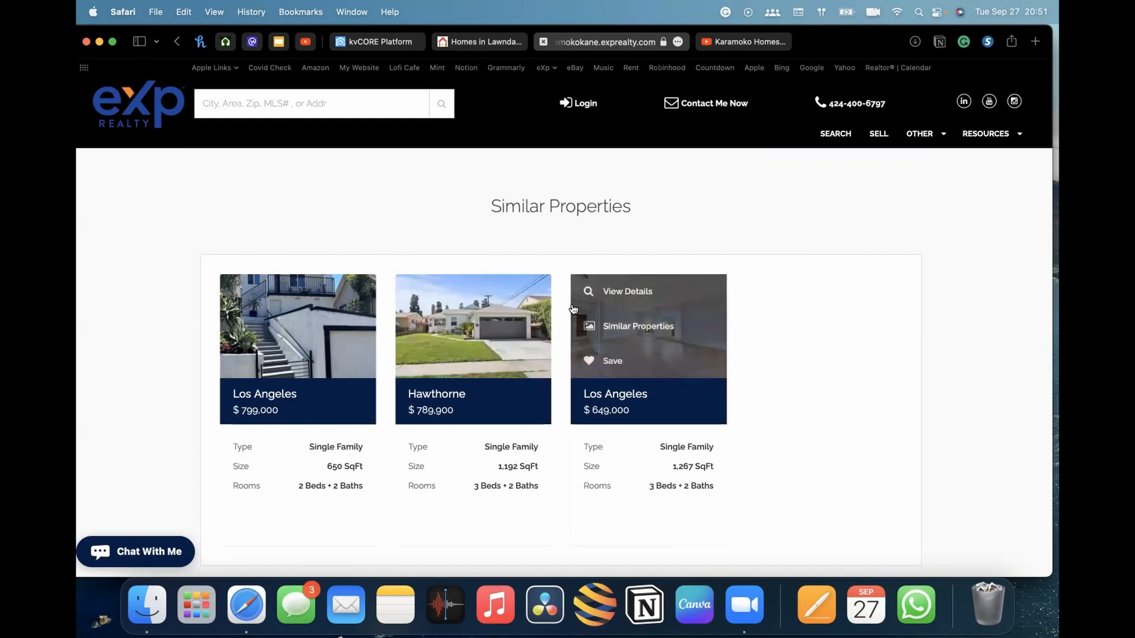
left_click(296, 298)
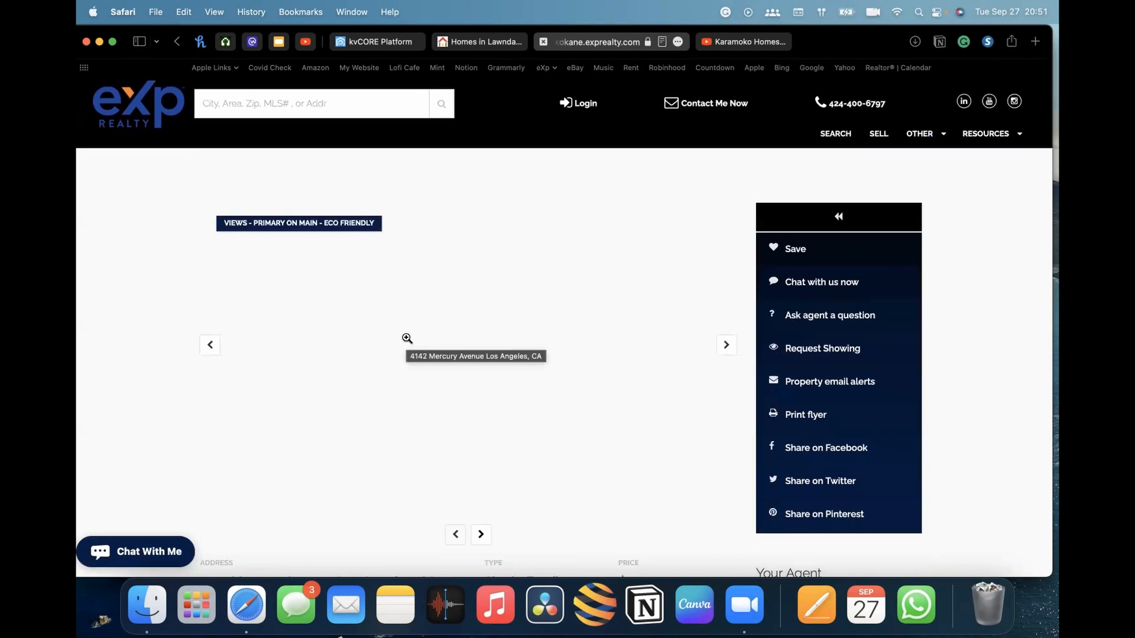
scroll(426, 337, "down", 3)
scroll(591, 413, "up", 2)
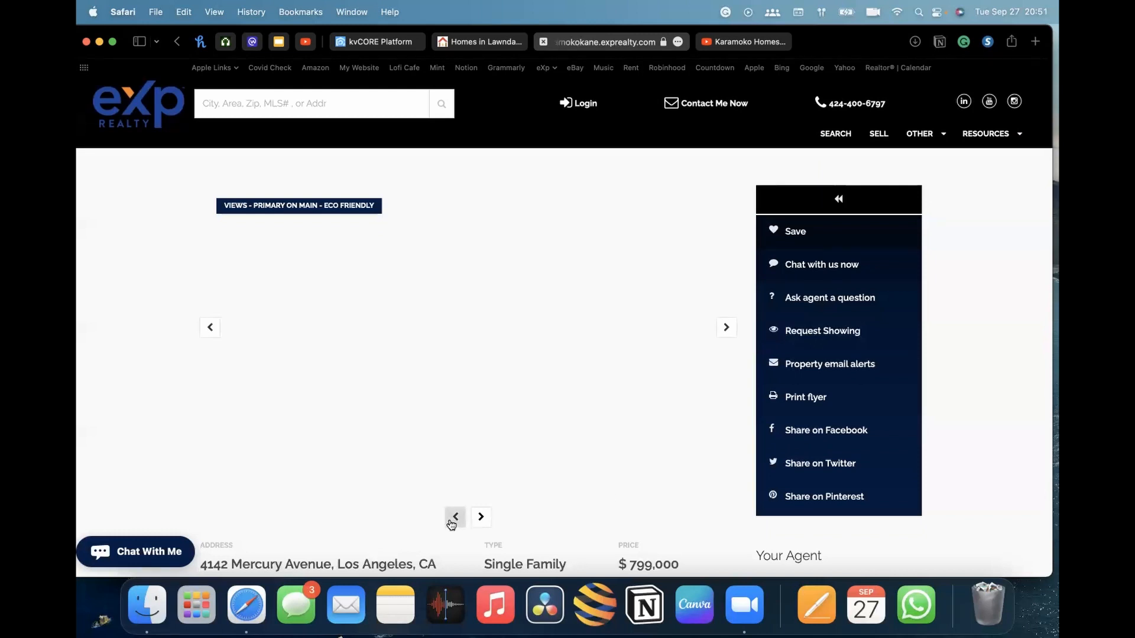
scroll(507, 460, "down", 1)
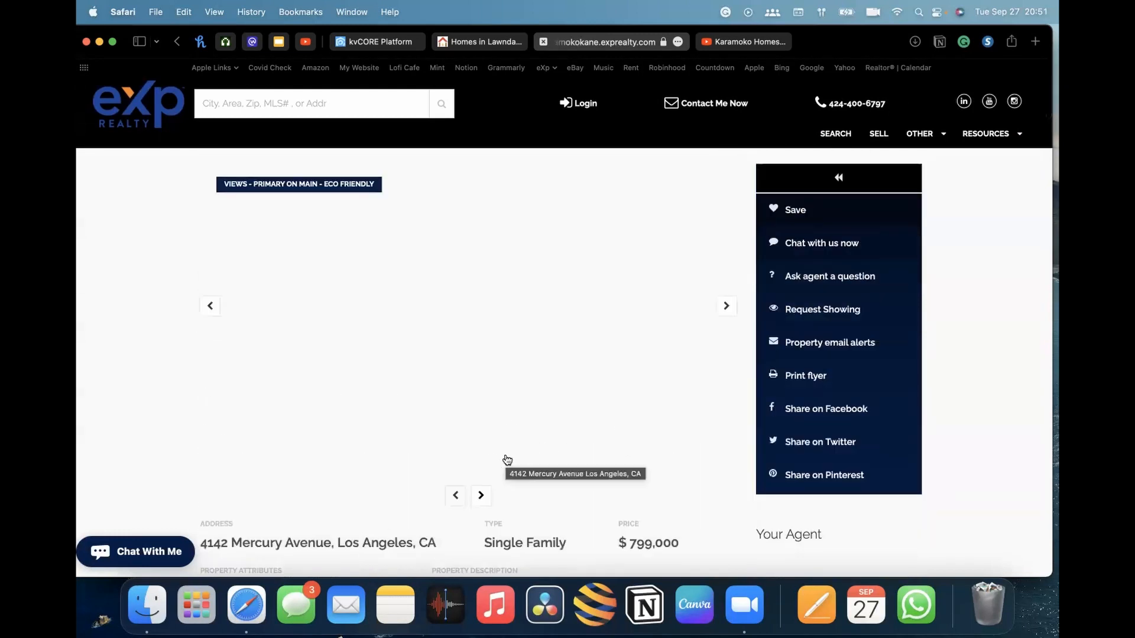
scroll(594, 398, "down", 15)
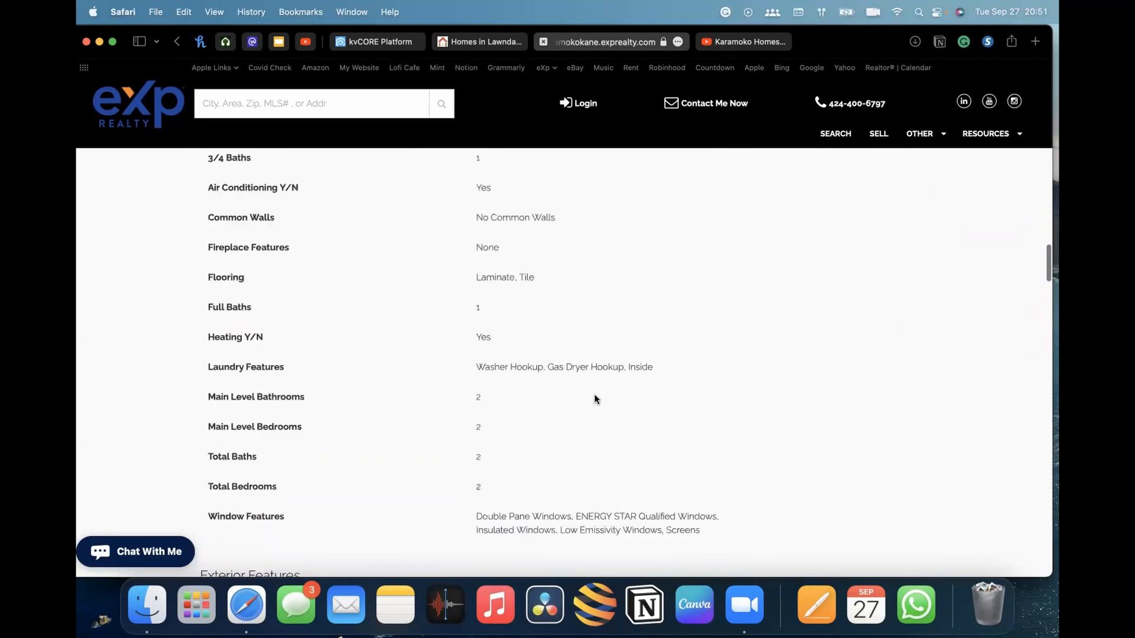
scroll(594, 398, "down", 20)
scroll(595, 400, "down", 10)
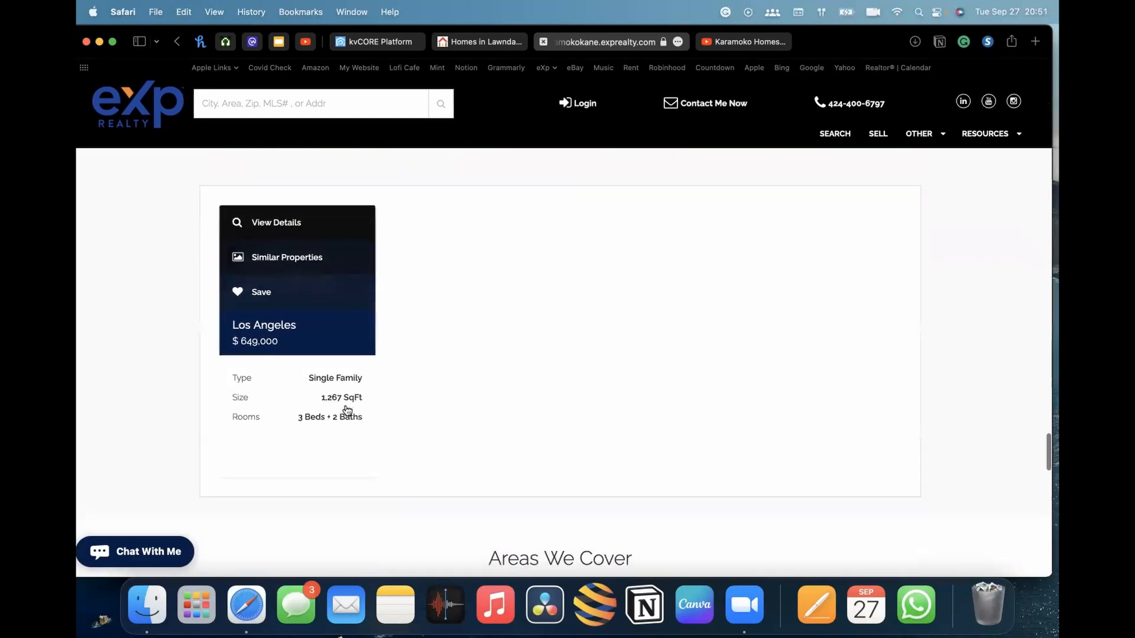
left_click(289, 230)
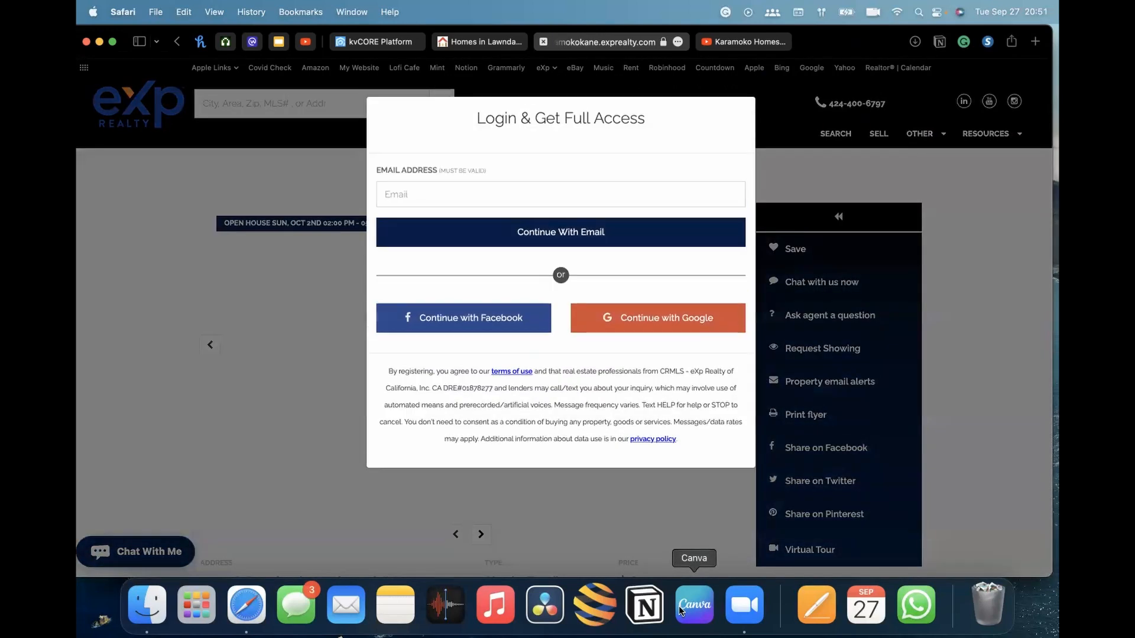
Fill in an e-mail address in the Login & Get Full Access registration form
left_click(436, 193)
left_click(594, 178)
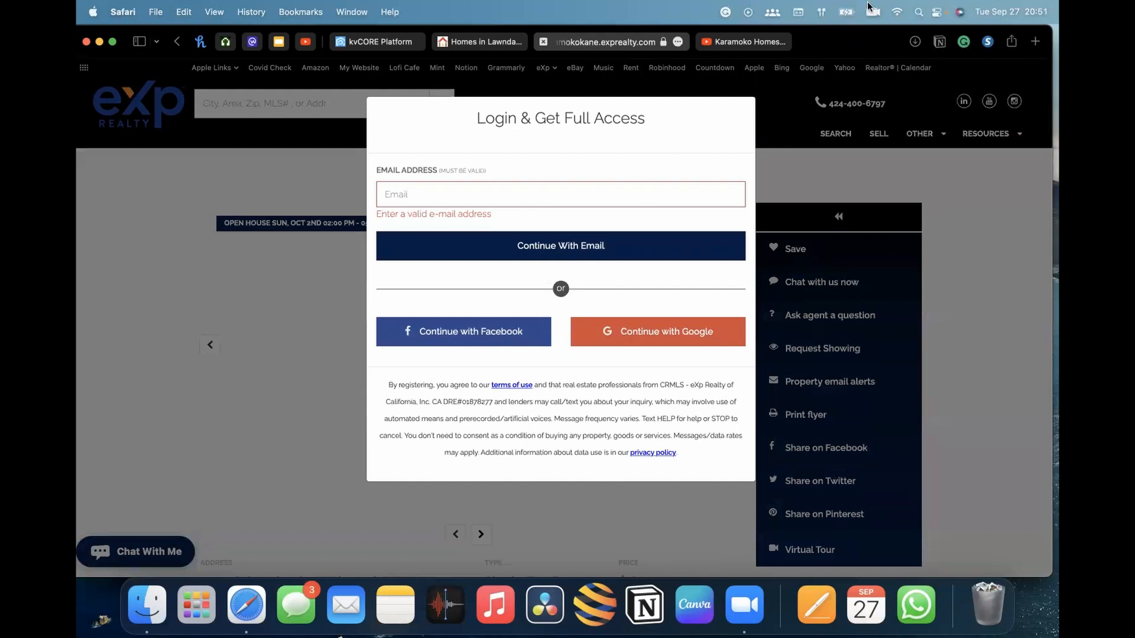
left_click(535, 184)
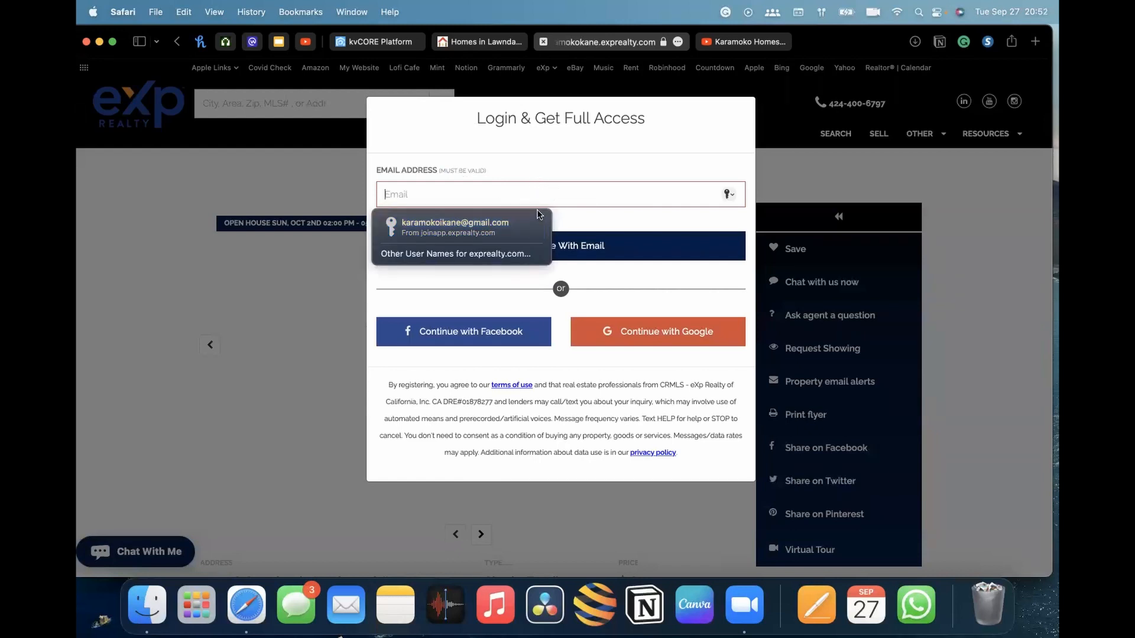
type("kik")
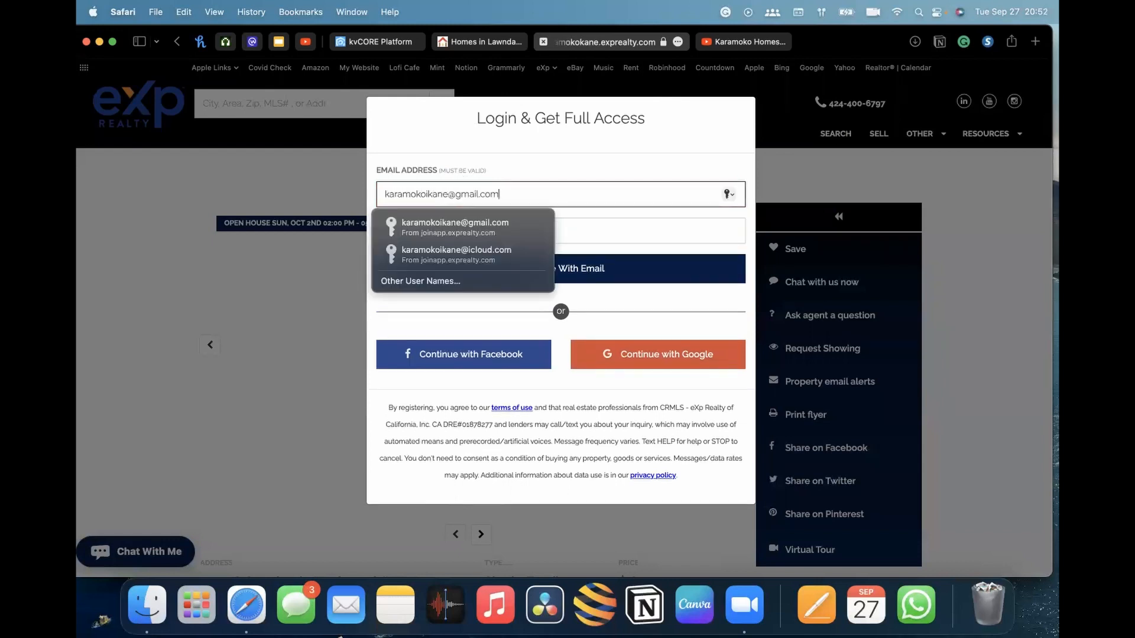
Close the Login & Get Full Access registration popup without submitting it
left_click(597, 218)
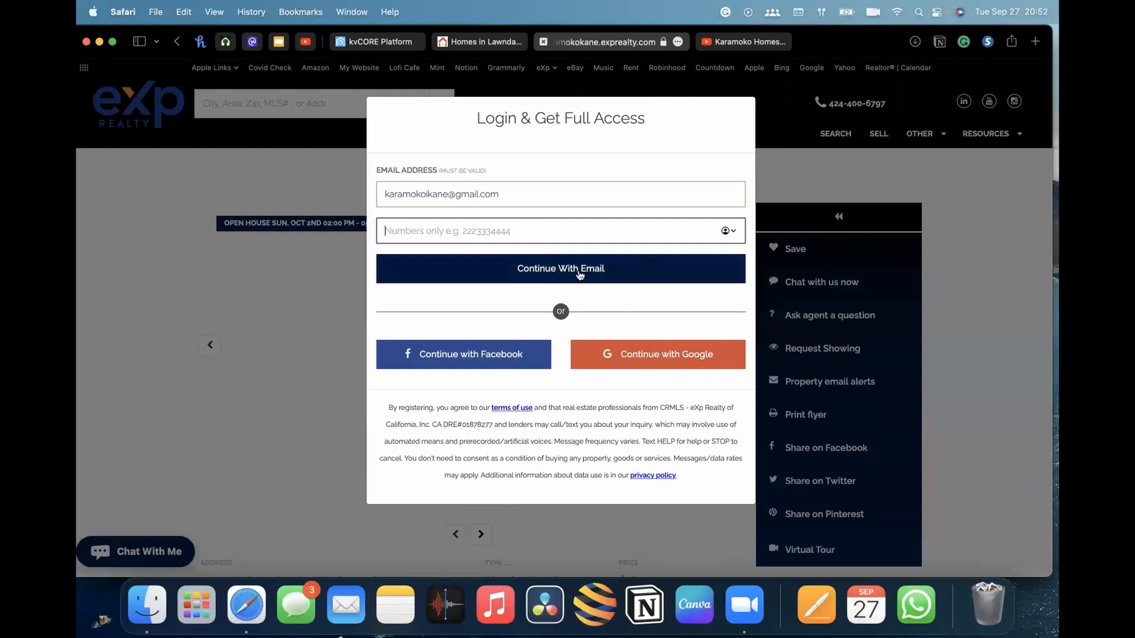
left_click(169, 223)
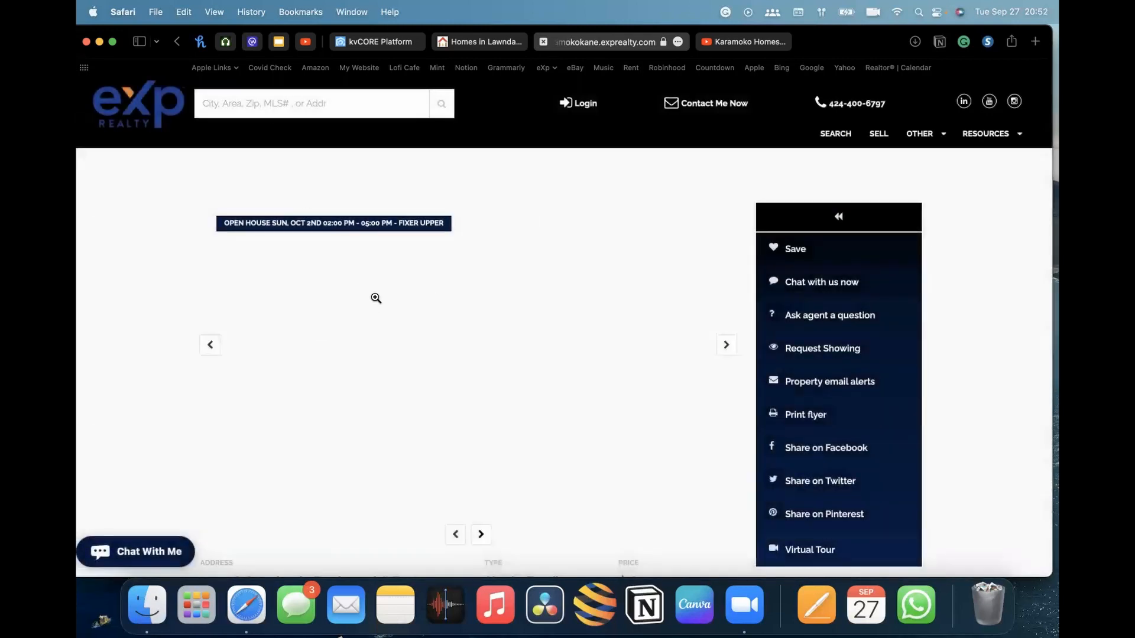
scroll(449, 301, "down", 5)
scroll(449, 299, "up", 3)
scroll(449, 299, "down", 3)
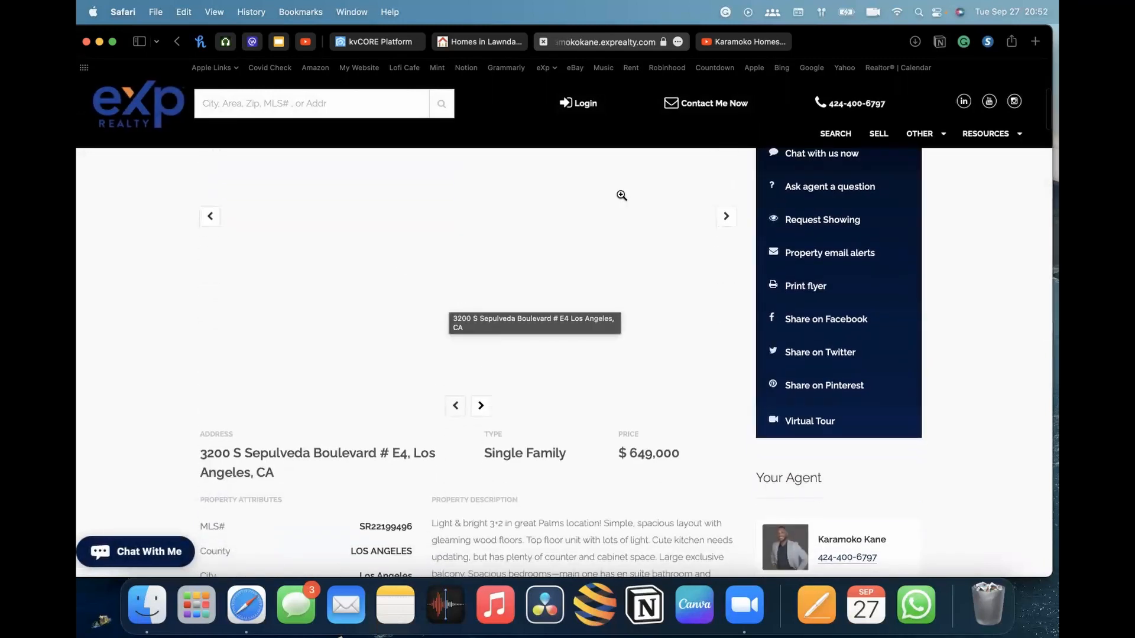
scroll(656, 224, "up", 1)
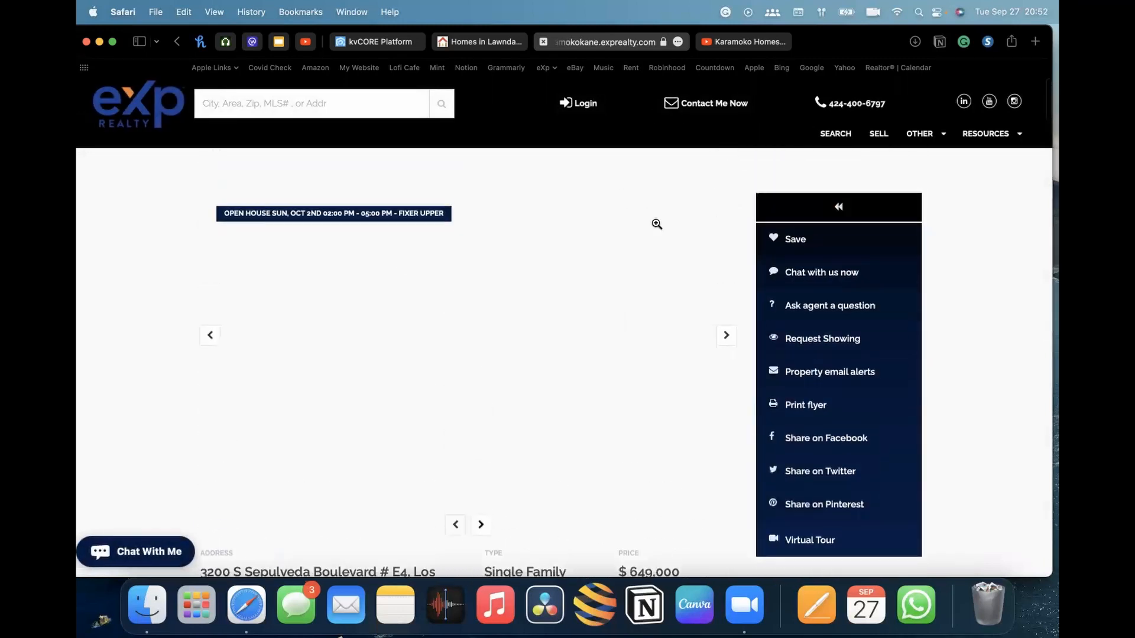
scroll(656, 223, "up", 2)
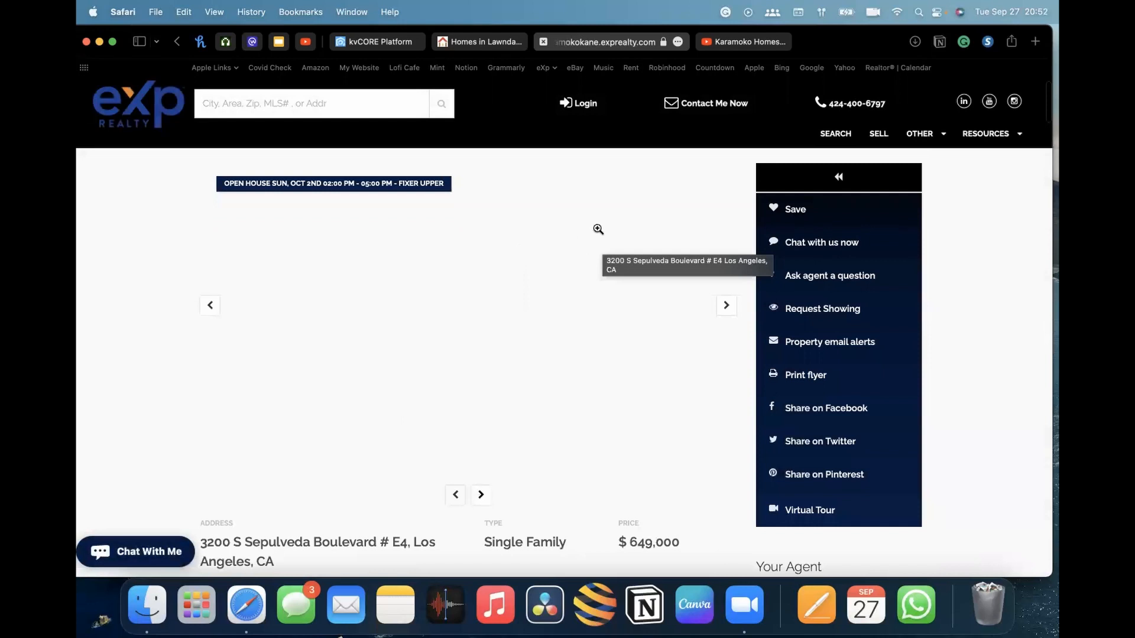
left_click(375, 42)
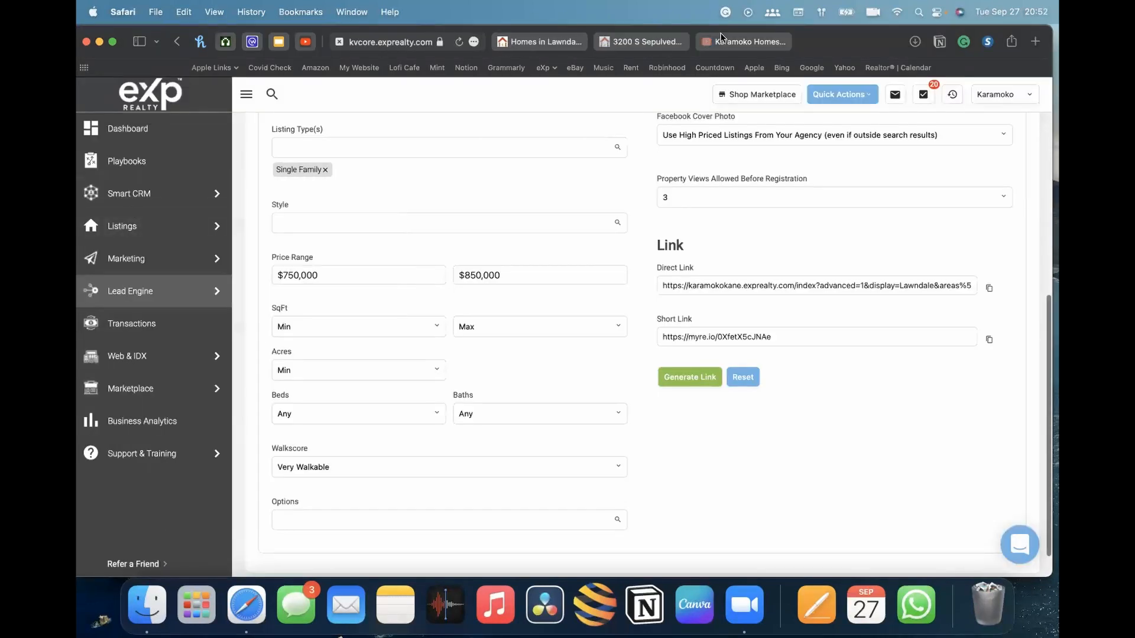
left_click(647, 41)
scroll(443, 346, "down", 5)
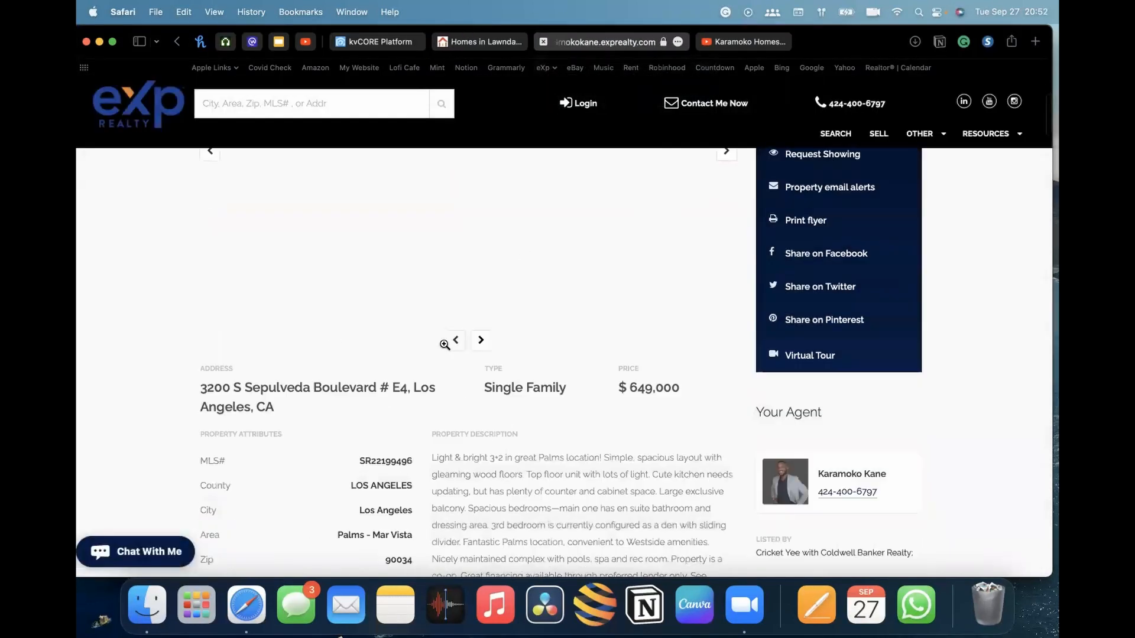
scroll(445, 349, "down", 3)
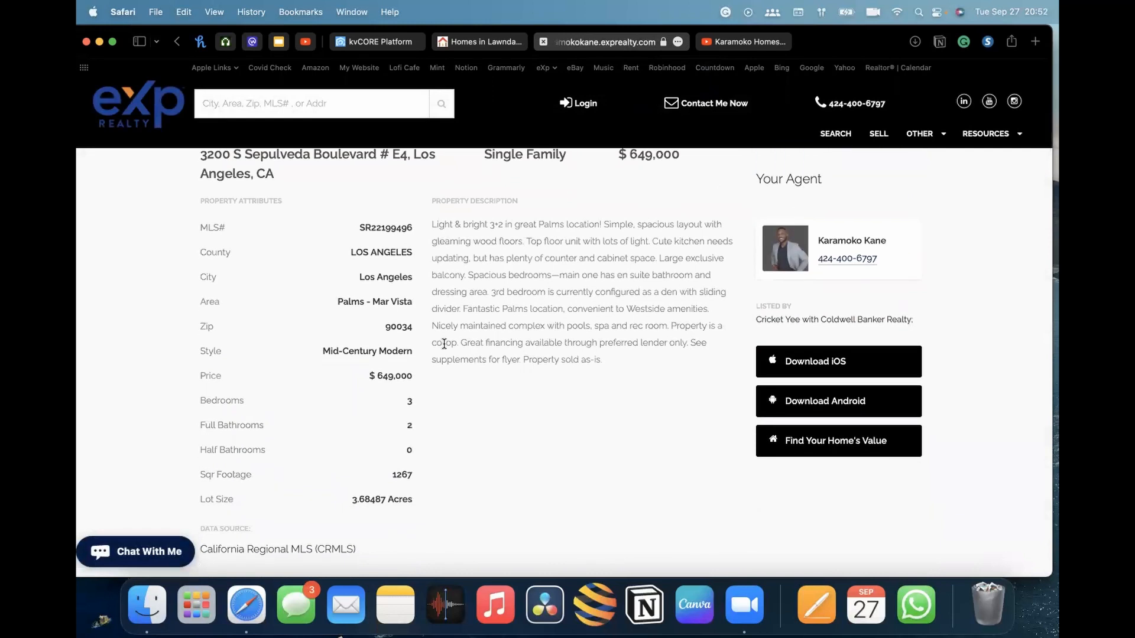
scroll(444, 343, "up", 1)
scroll(444, 348, "down", 12)
scroll(444, 349, "up", 20)
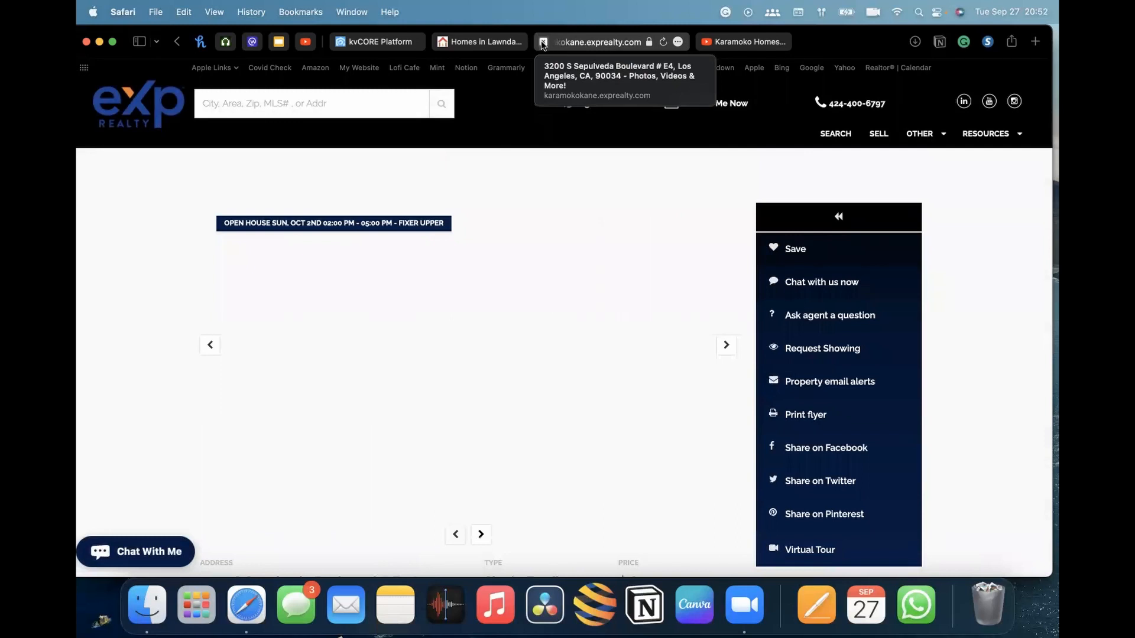
Return to the squeeze page settings and change the price range to $650,000 minimum and $750,000 maximum
left_click(391, 44)
scroll(725, 260, "up", 5)
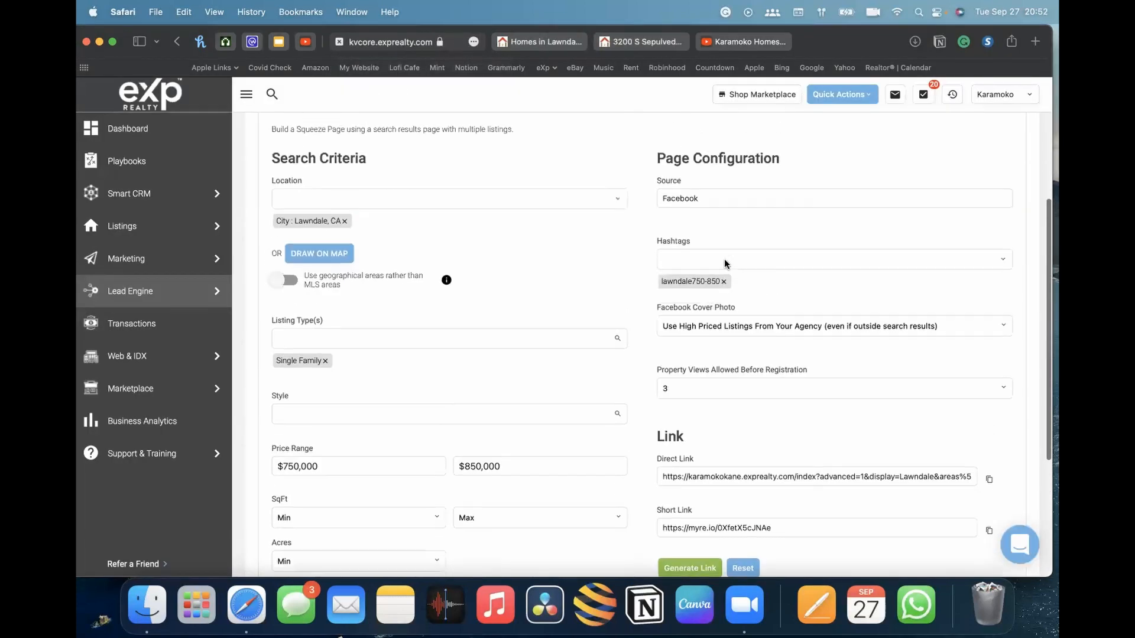
scroll(725, 260, "up", 3)
scroll(585, 319, "down", 6)
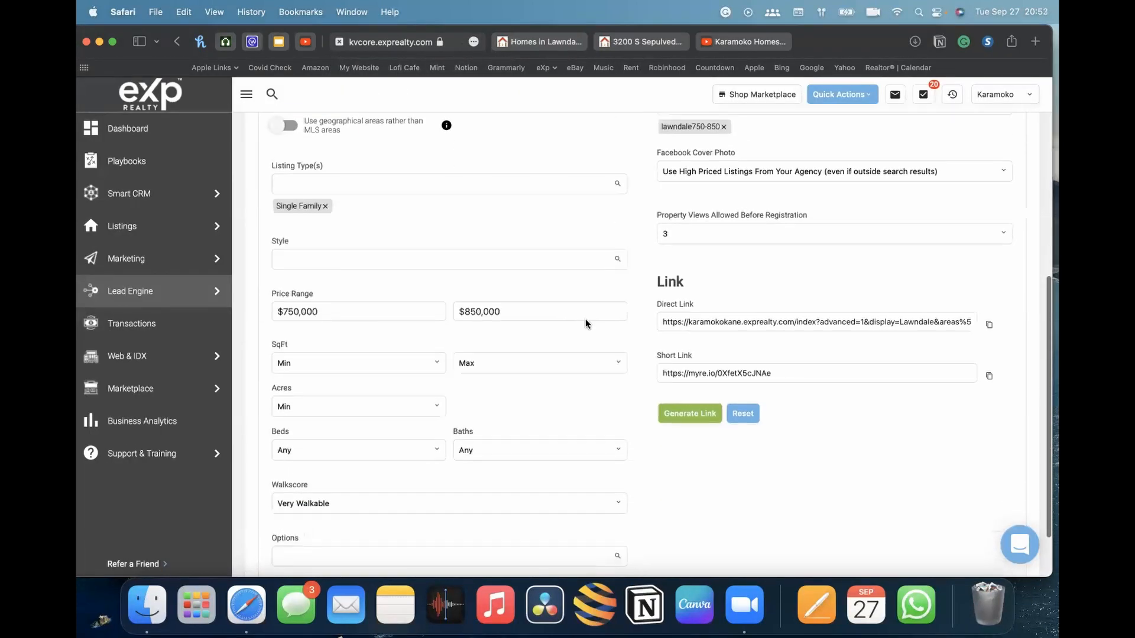
scroll(493, 323, "down", 3)
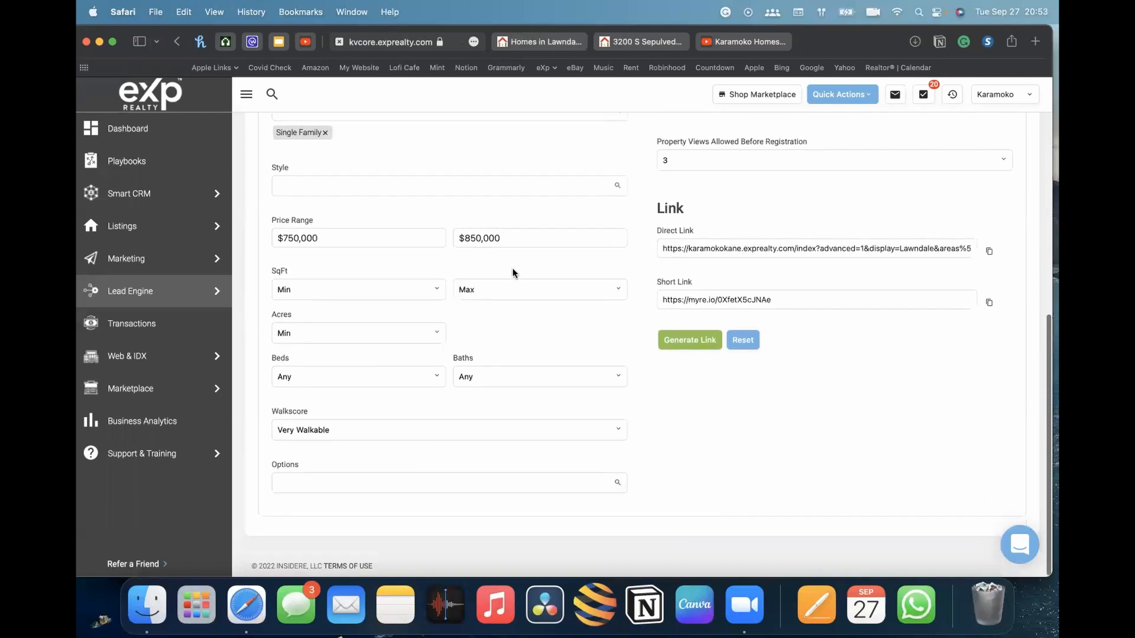
scroll(358, 266, "up", 2)
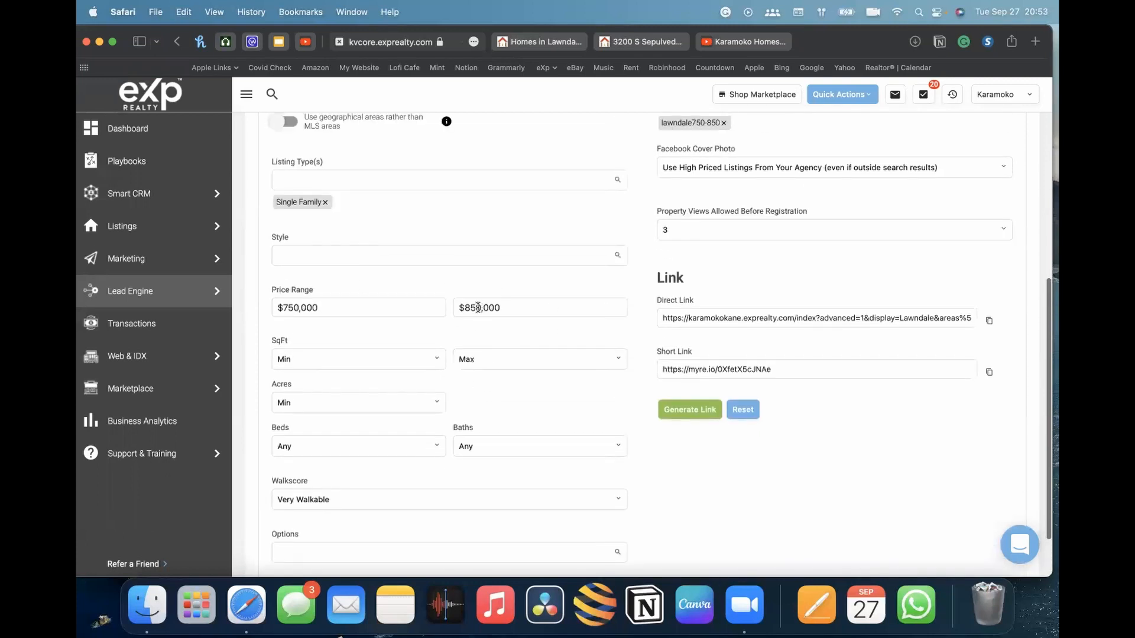
left_click_drag(461, 306, 502, 303)
scroll(515, 303, "up", 1)
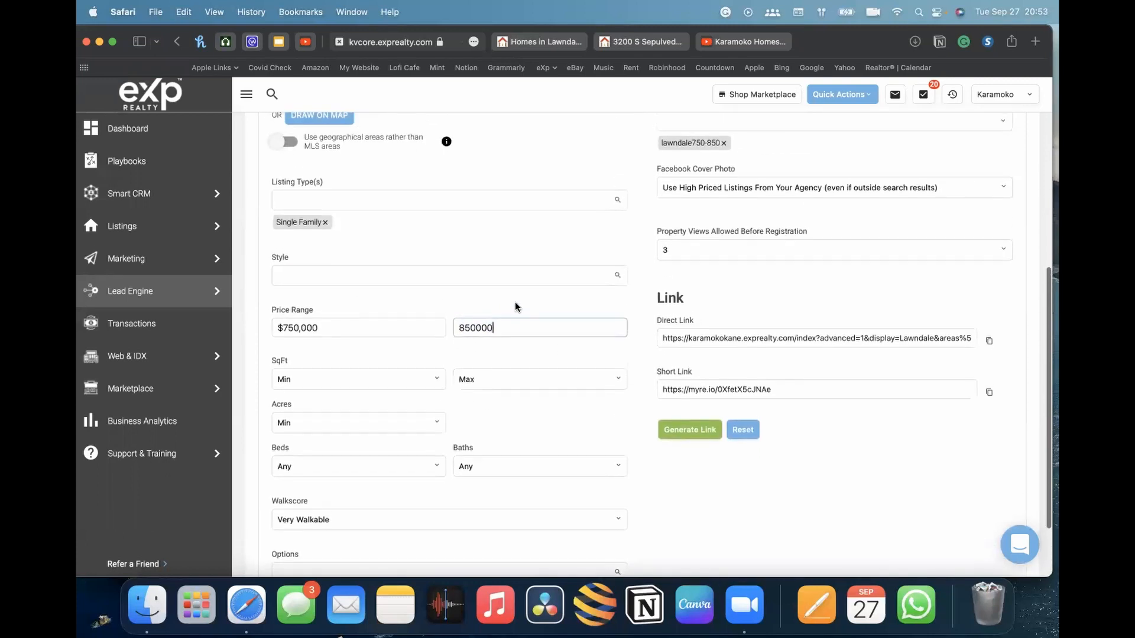
scroll(455, 340, "down", 3)
scroll(449, 352, "up", 4)
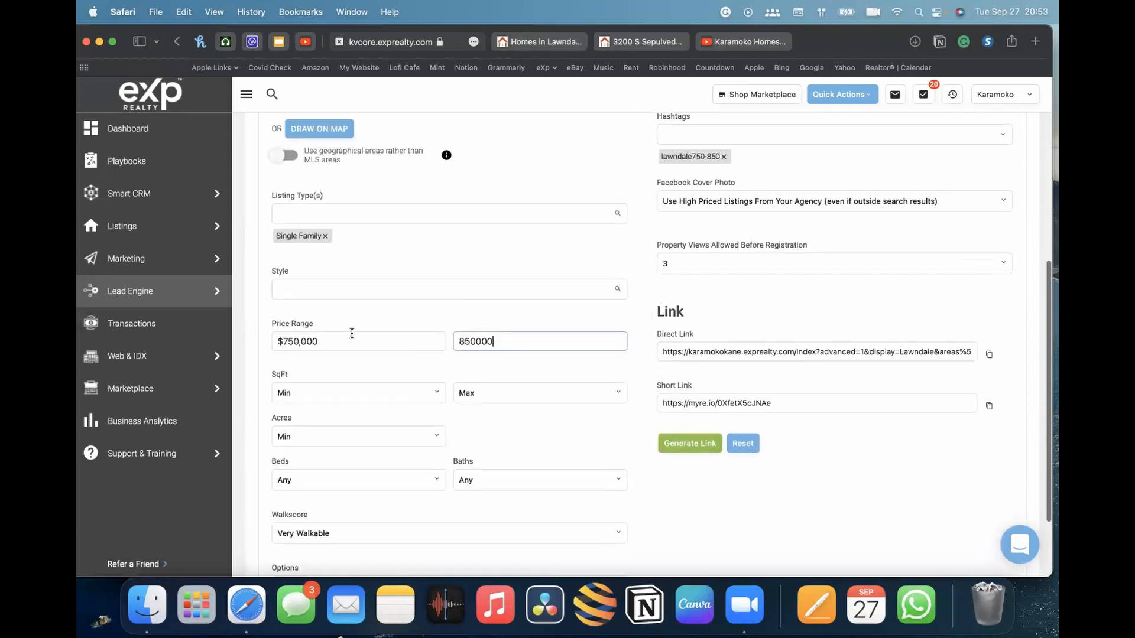
left_click(292, 342)
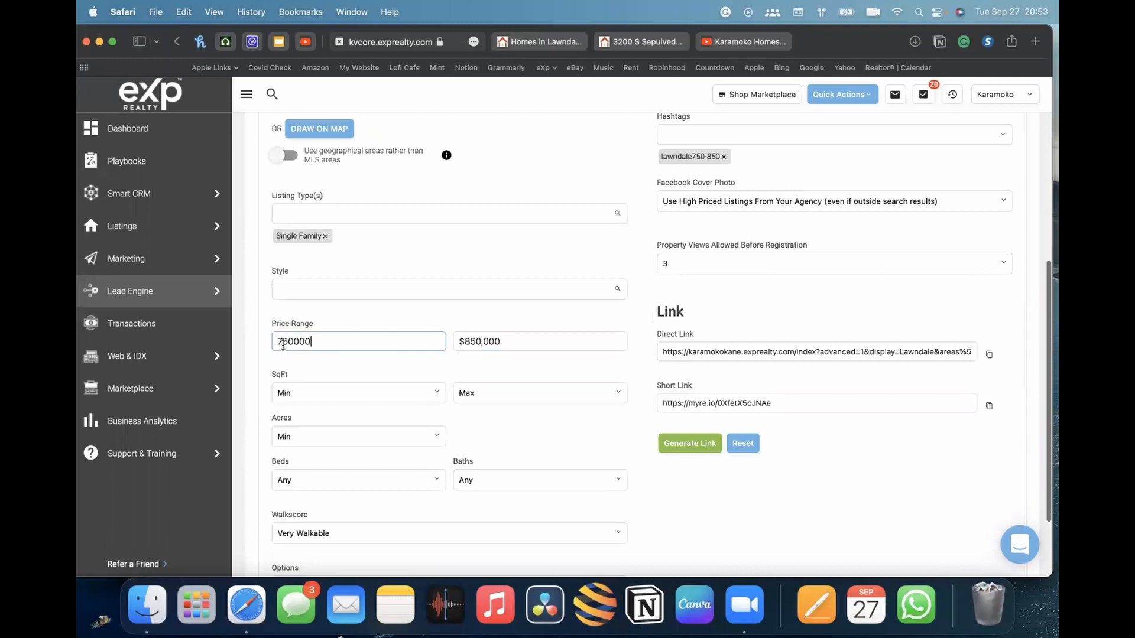
key("BackSpace")
type("6")
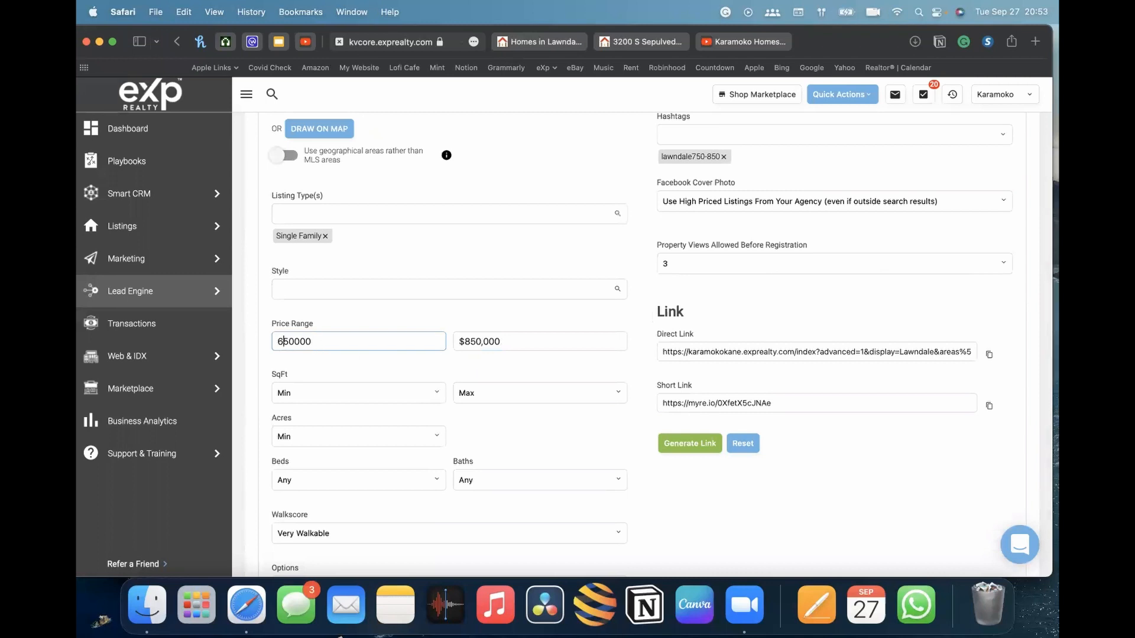
left_click(530, 342)
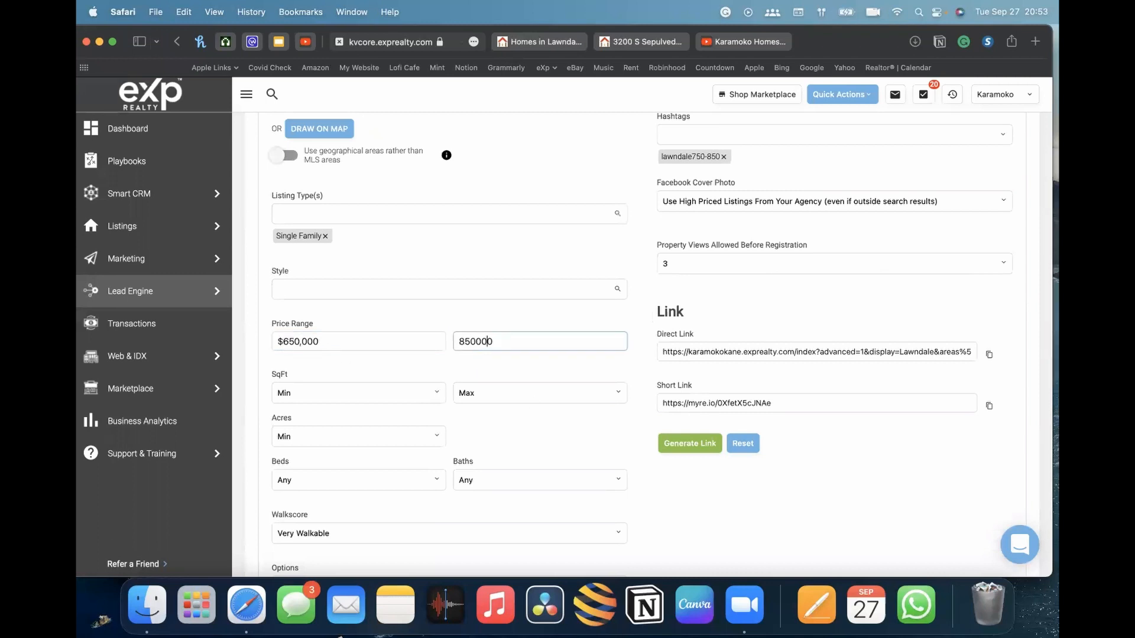
key("Left")
key("Left")
key("Left")
key("Left")
key("Left")
key("BackSpace")
type("7")
left_click(823, 515)
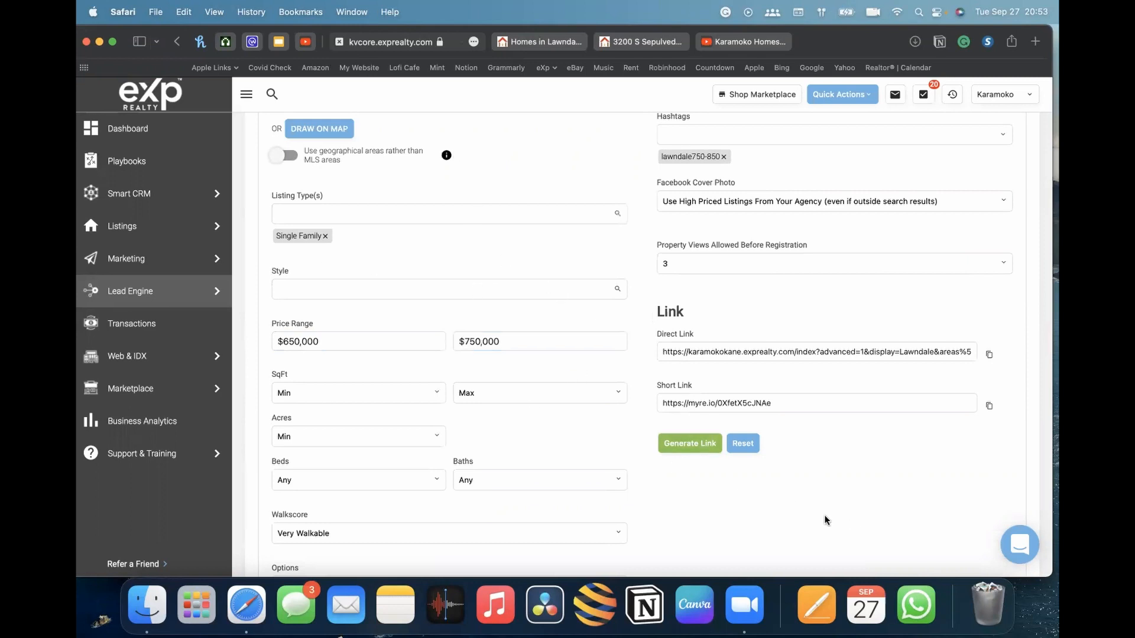
Generate and copy a new short link, then open it in the Homes in Lawndale tab
left_click(685, 448)
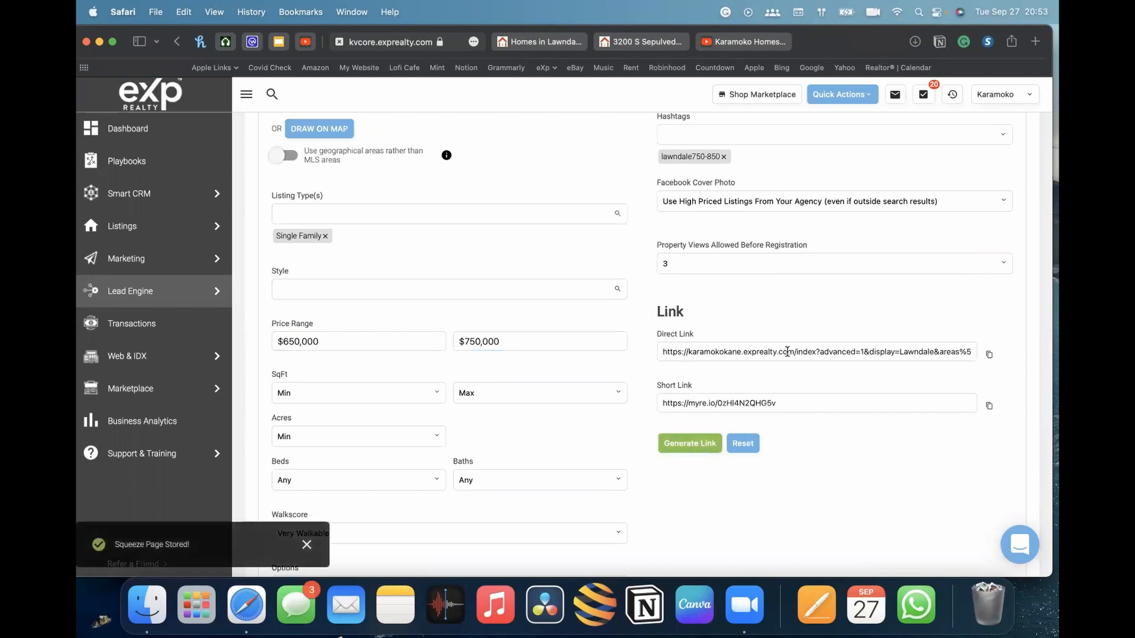
left_click(989, 407)
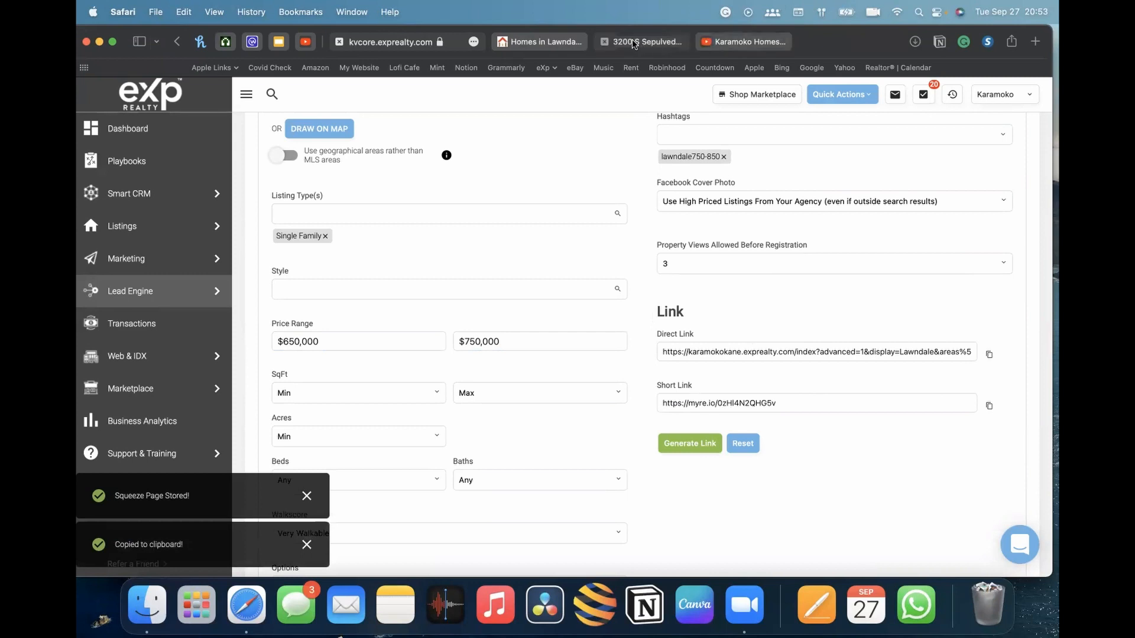
left_click(537, 44)
left_click(512, 44)
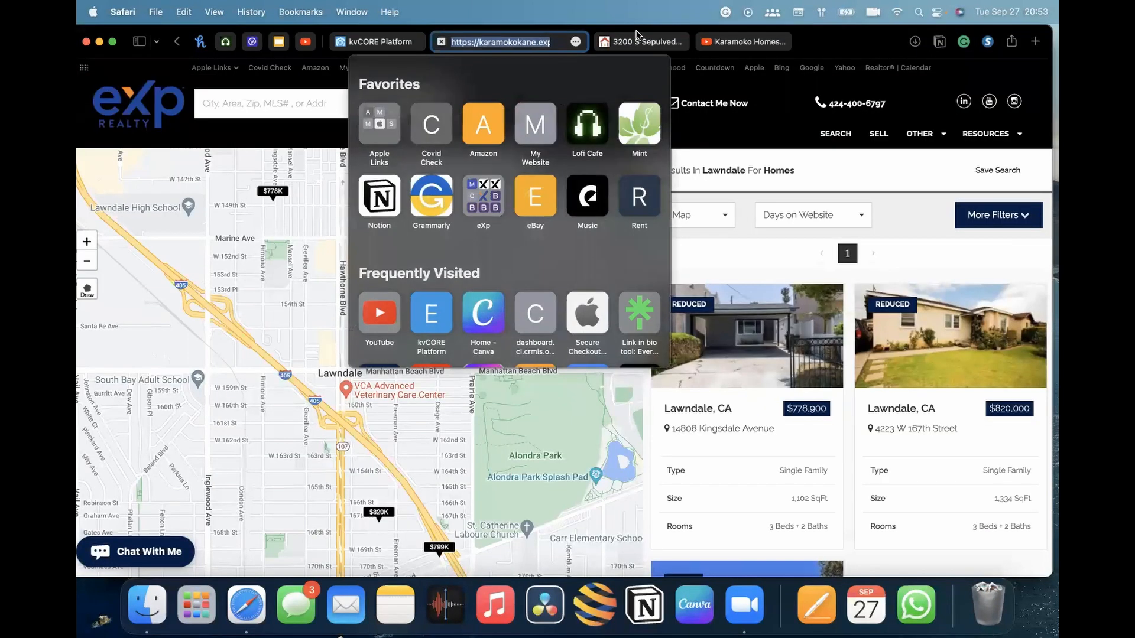
key("super+v")
key("Return")
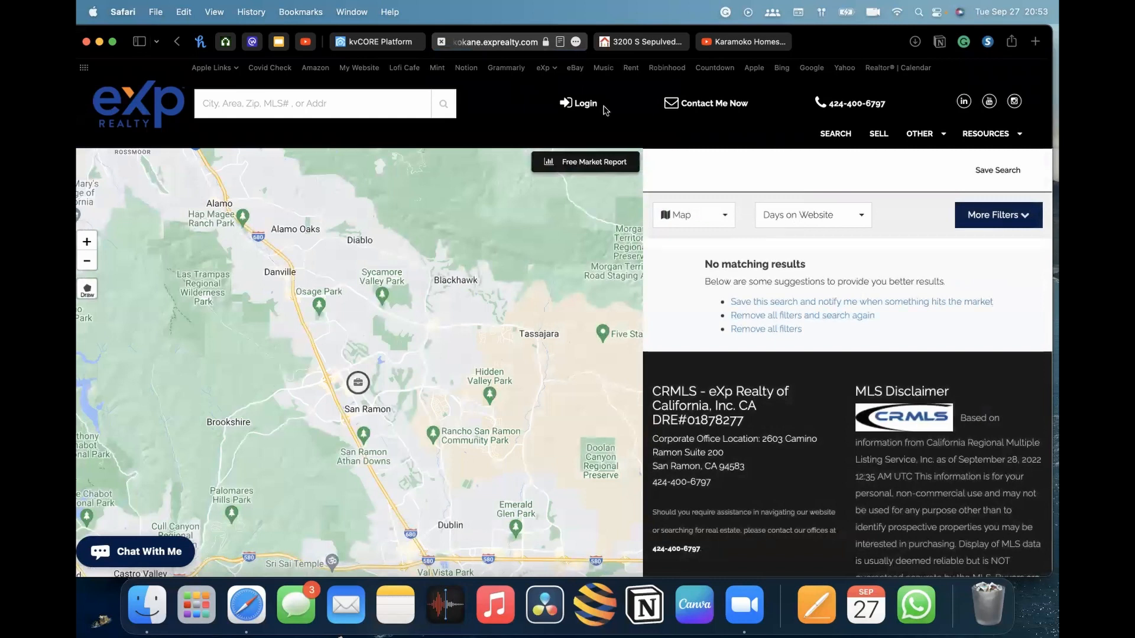
Back in the squeeze page settings, set the minimum price to $450,000
left_click(367, 45)
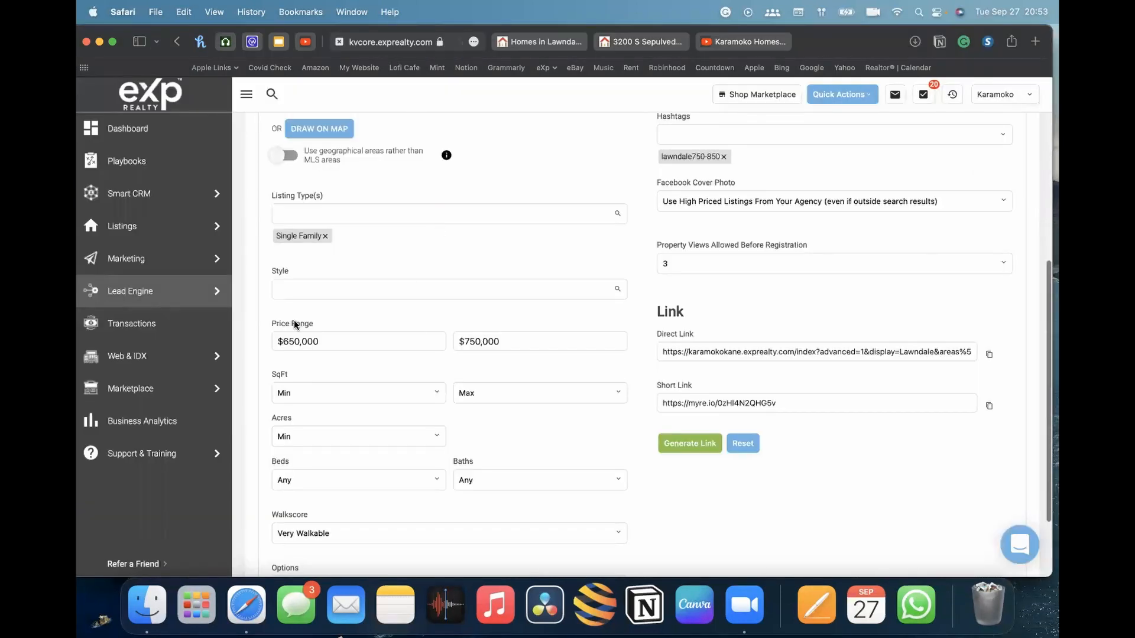
left_click(286, 342)
key("BackSpace")
type("4")
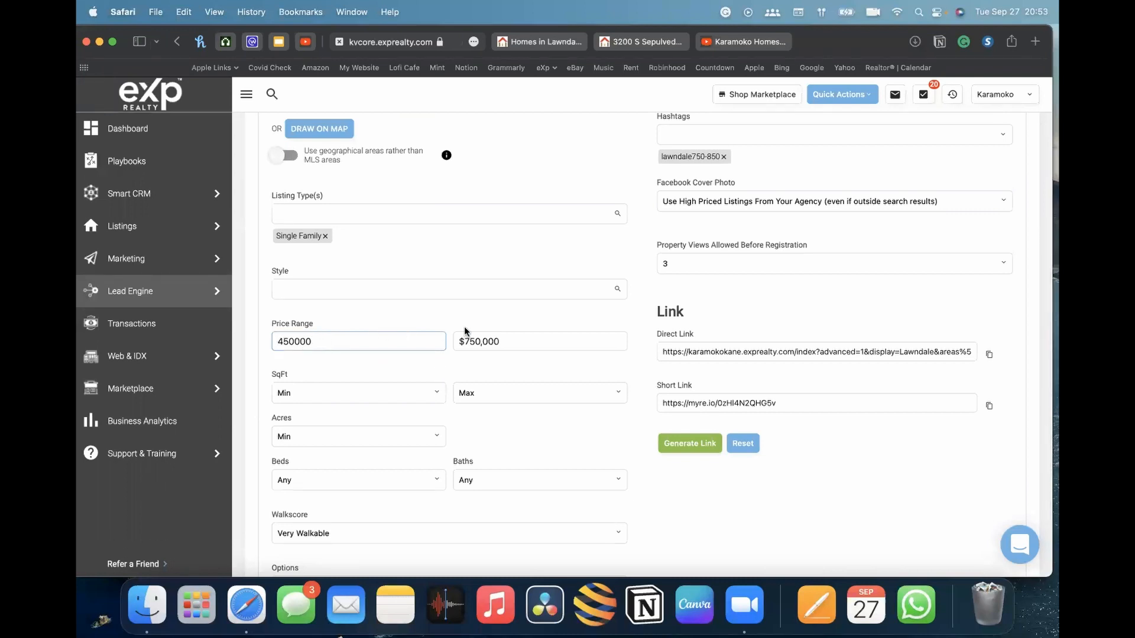
left_click(800, 523)
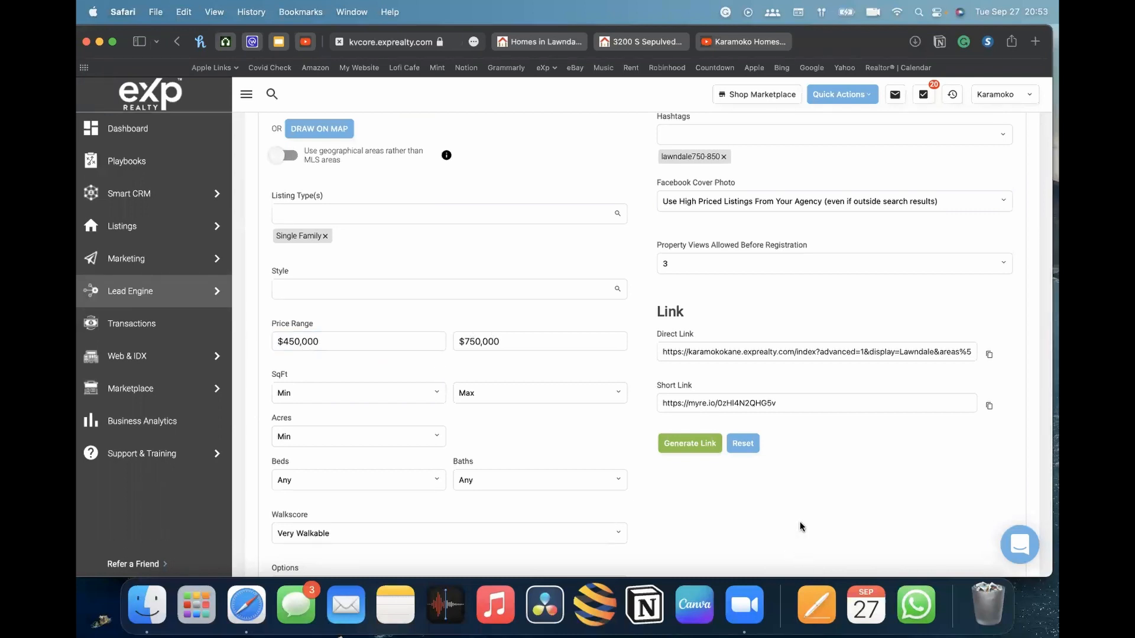
Generate and copy a new short link, then open it in the listing tab
left_click(702, 446)
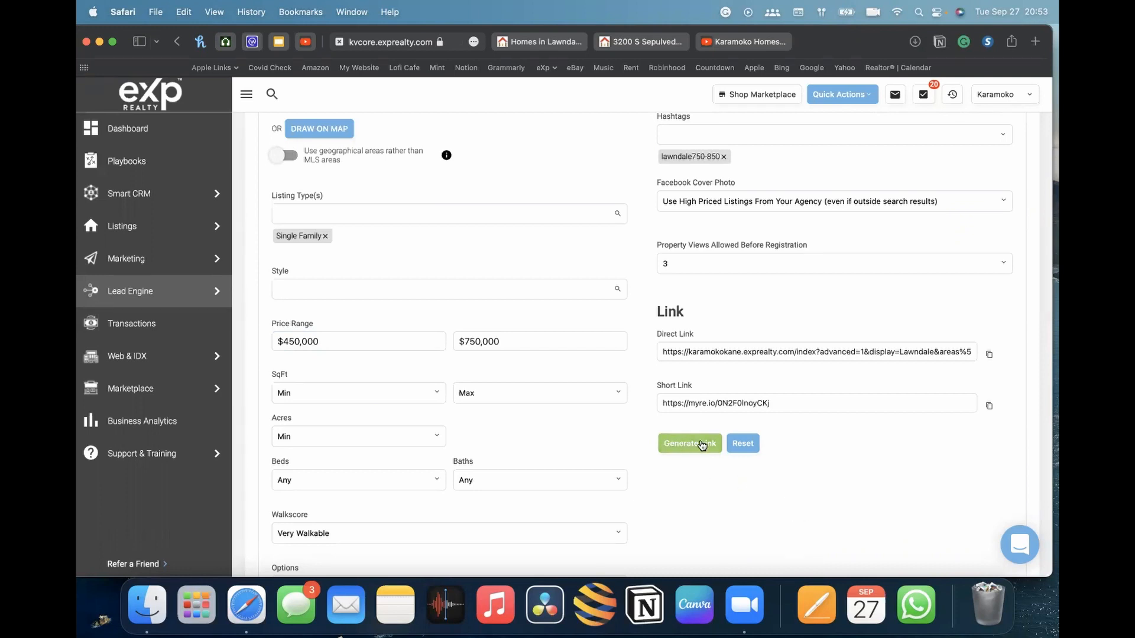
left_click(989, 410)
left_click(646, 34)
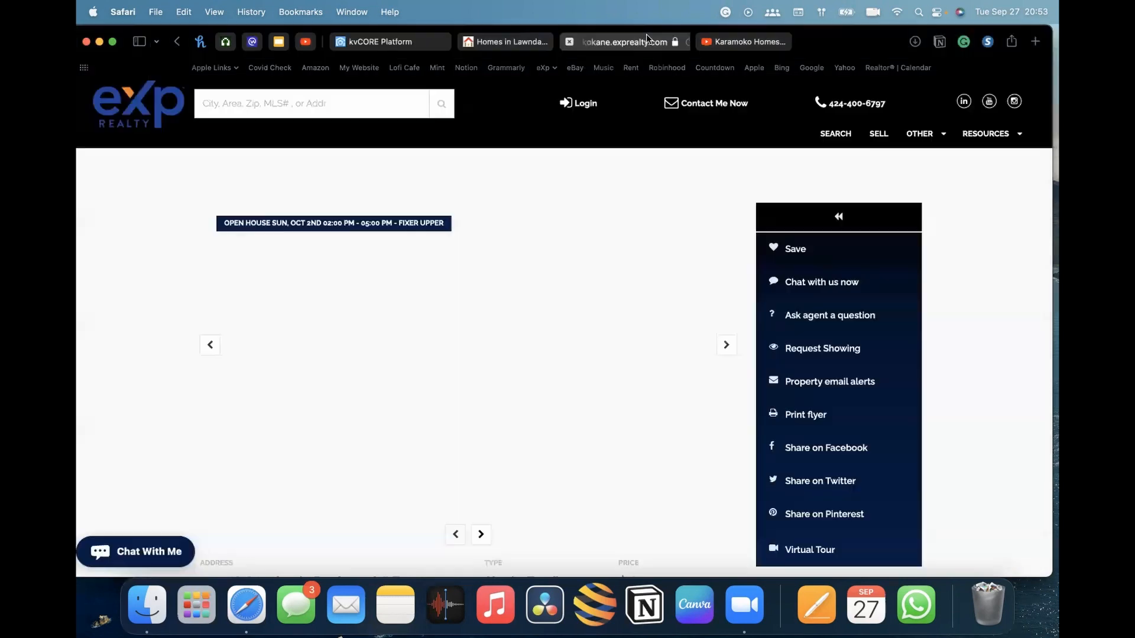
left_click(596, 43)
key("super+v")
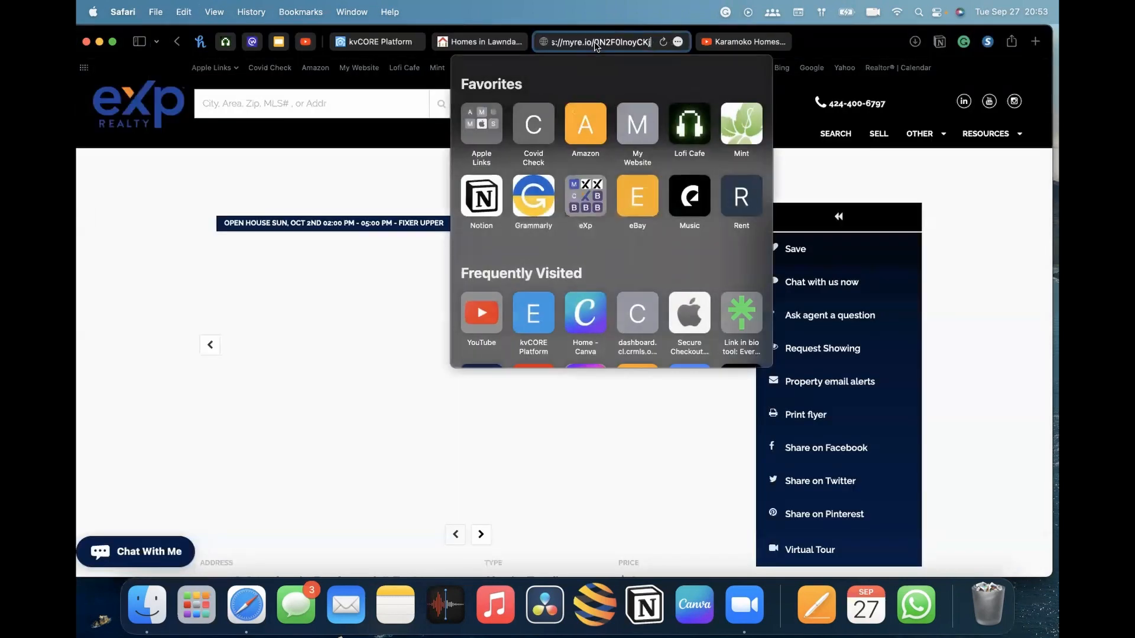
key("Return")
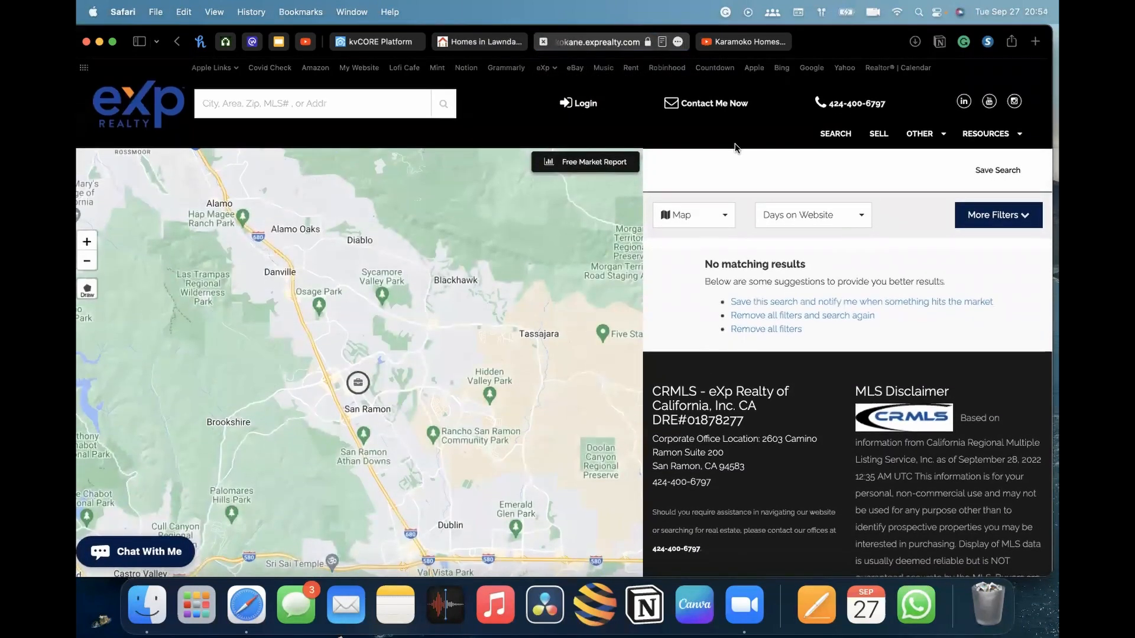
Back in the squeeze page settings, set the minimum price to $250,000
left_click(384, 43)
scroll(342, 348, "up", 1)
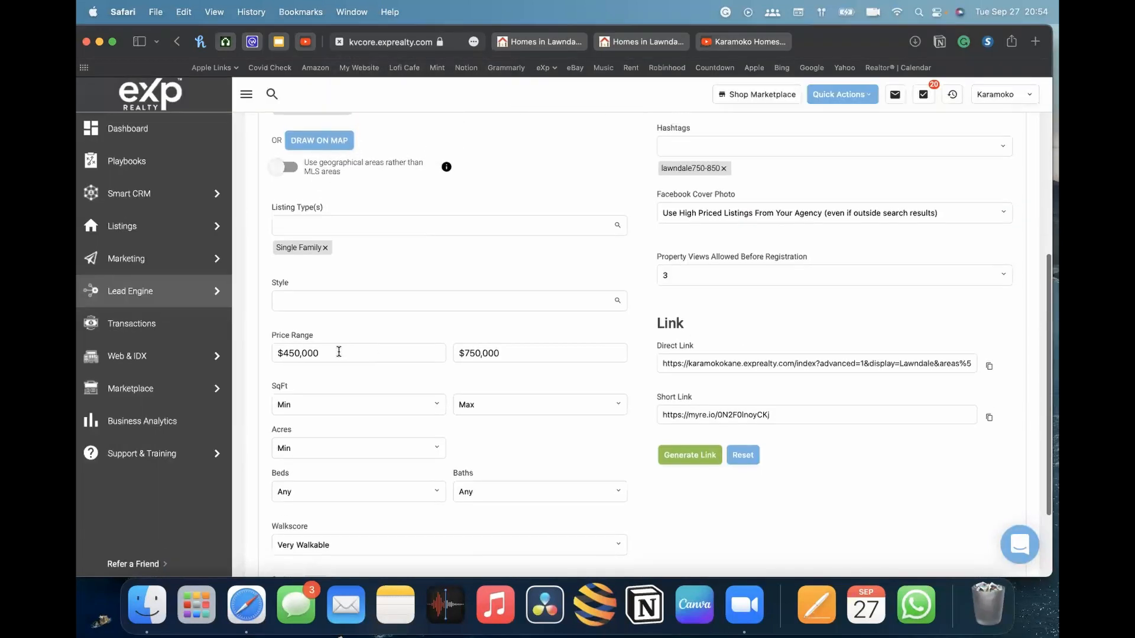
scroll(466, 357, "down", 4)
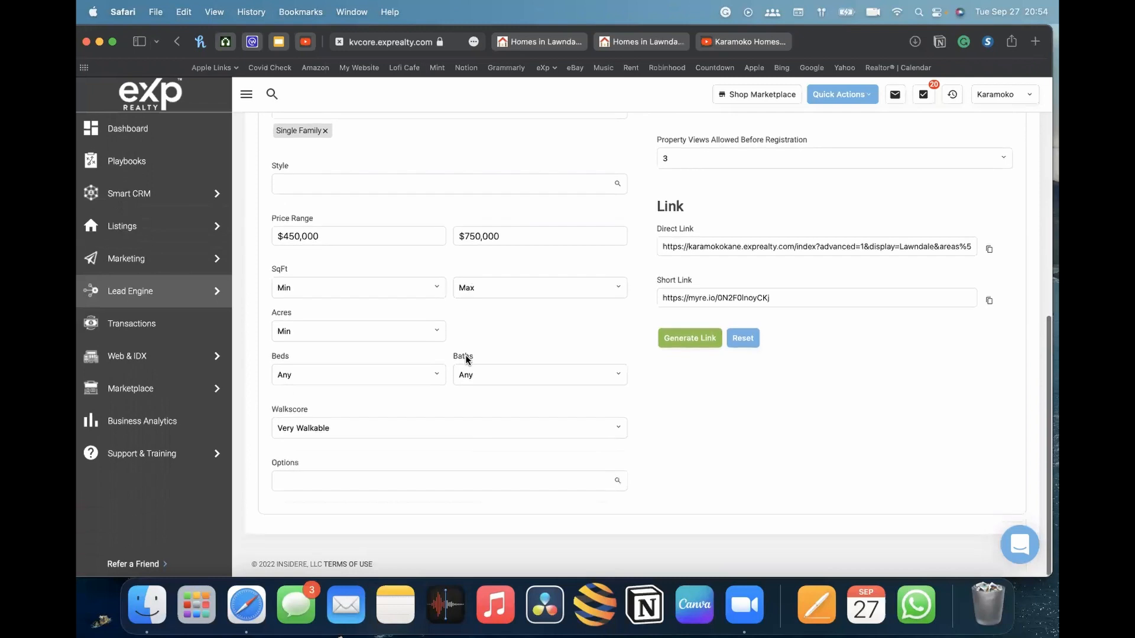
scroll(413, 287, "up", 5)
scroll(413, 287, "up", 8)
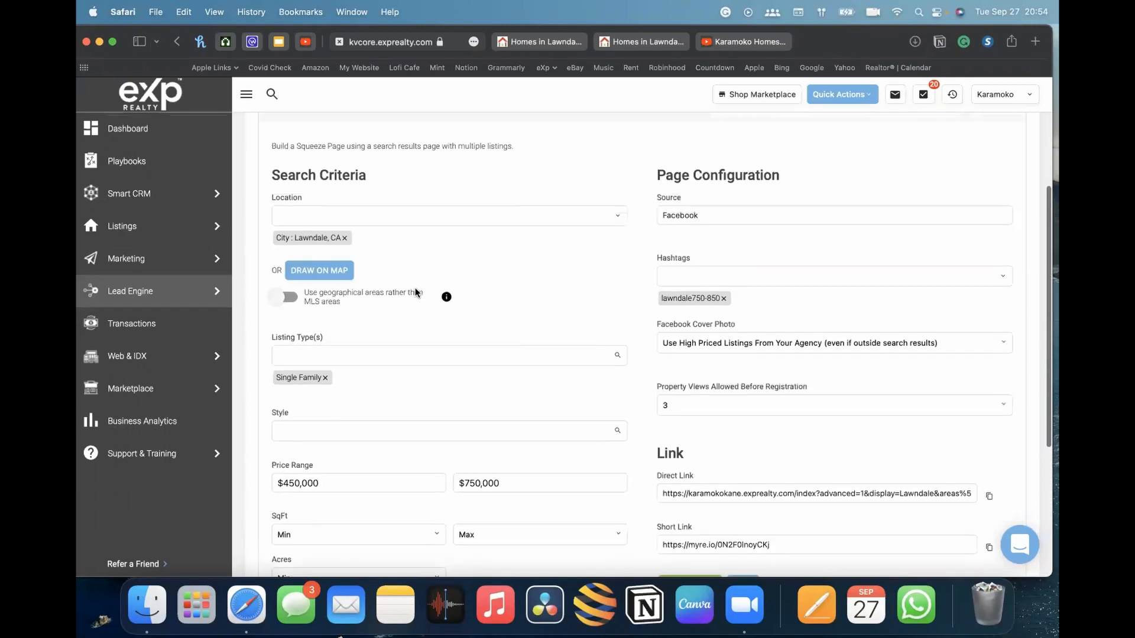
scroll(415, 292, "down", 9)
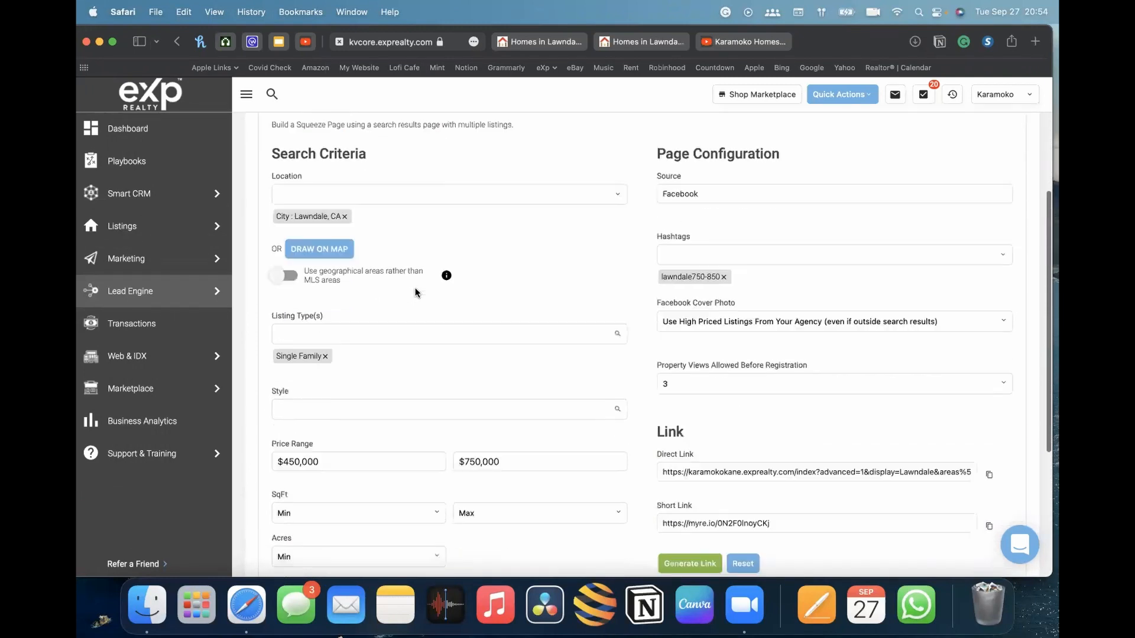
left_click(286, 359)
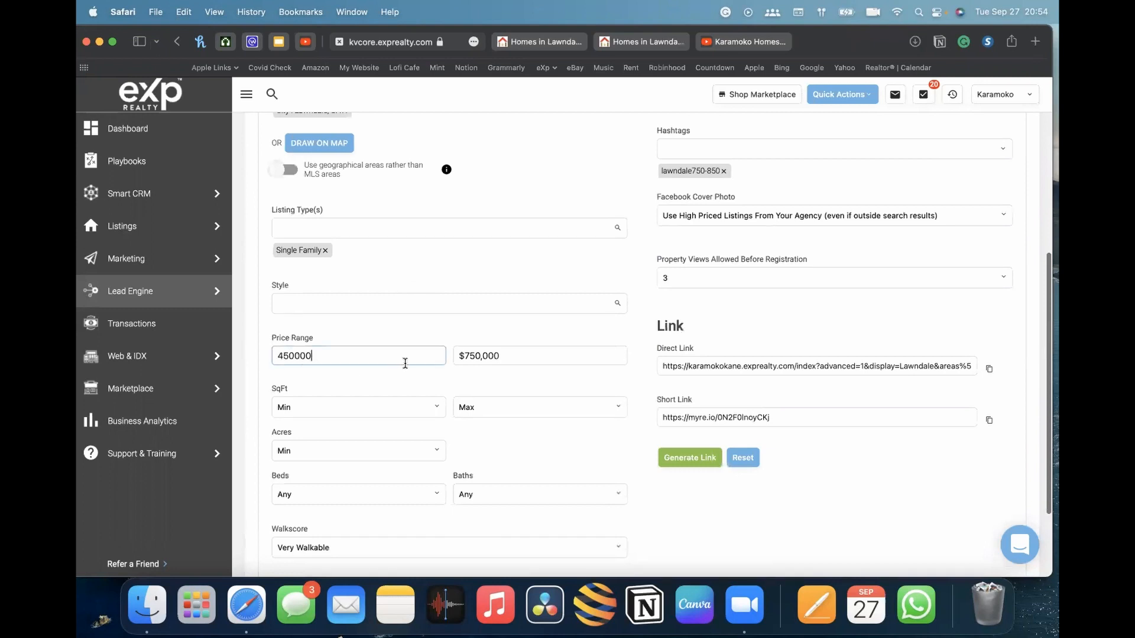
key("BackSpace")
key("BackSpace")
key("BackSpace")
key("BackSpace")
key("BackSpace")
key("BackSpace")
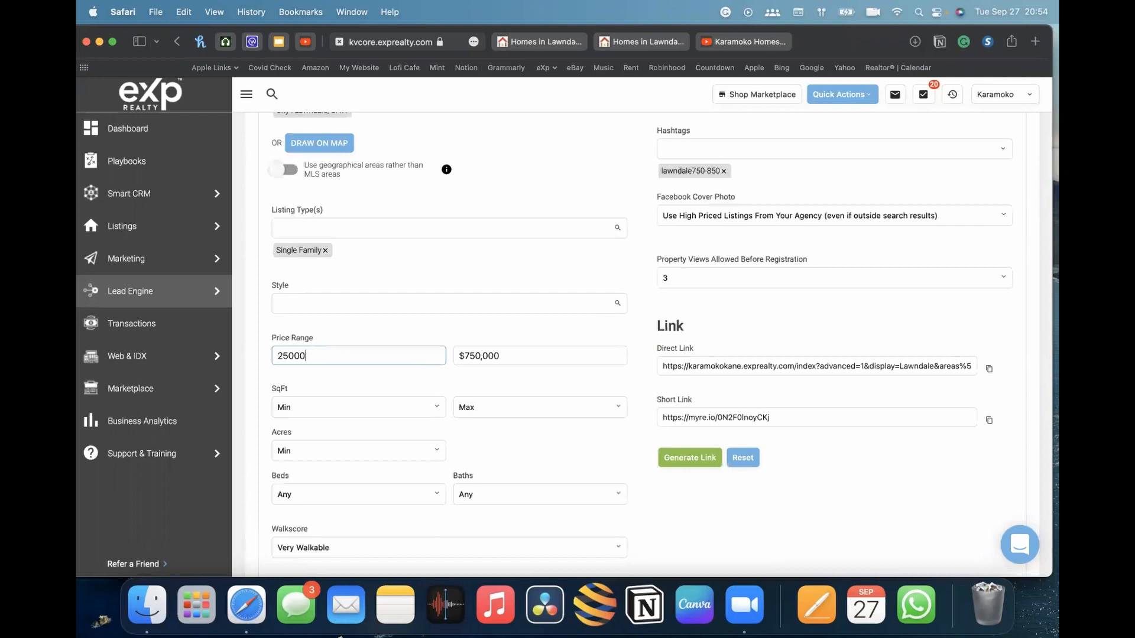
left_click(580, 377)
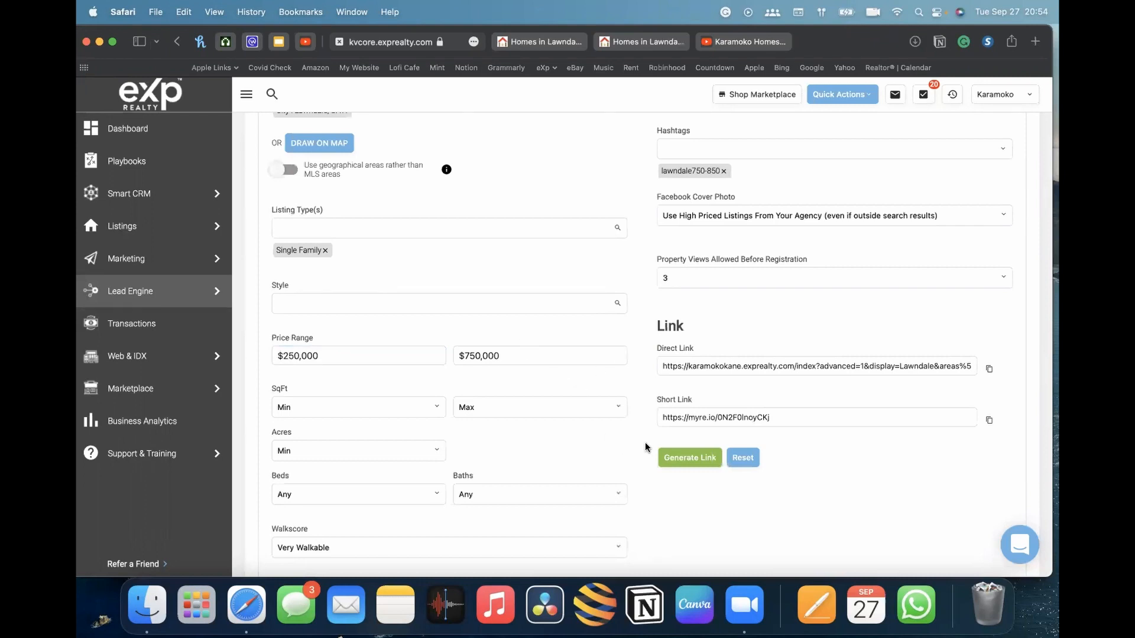
Change the Walkscore filter to Any
scroll(506, 360, "up", 3)
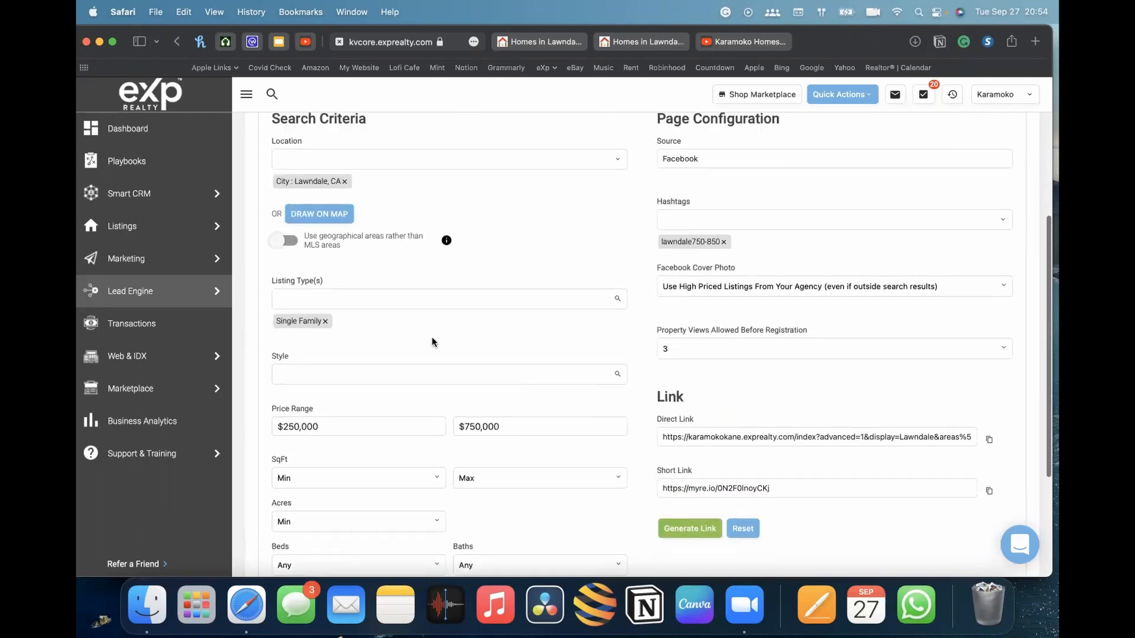
scroll(431, 341, "up", 2)
scroll(431, 341, "down", 5)
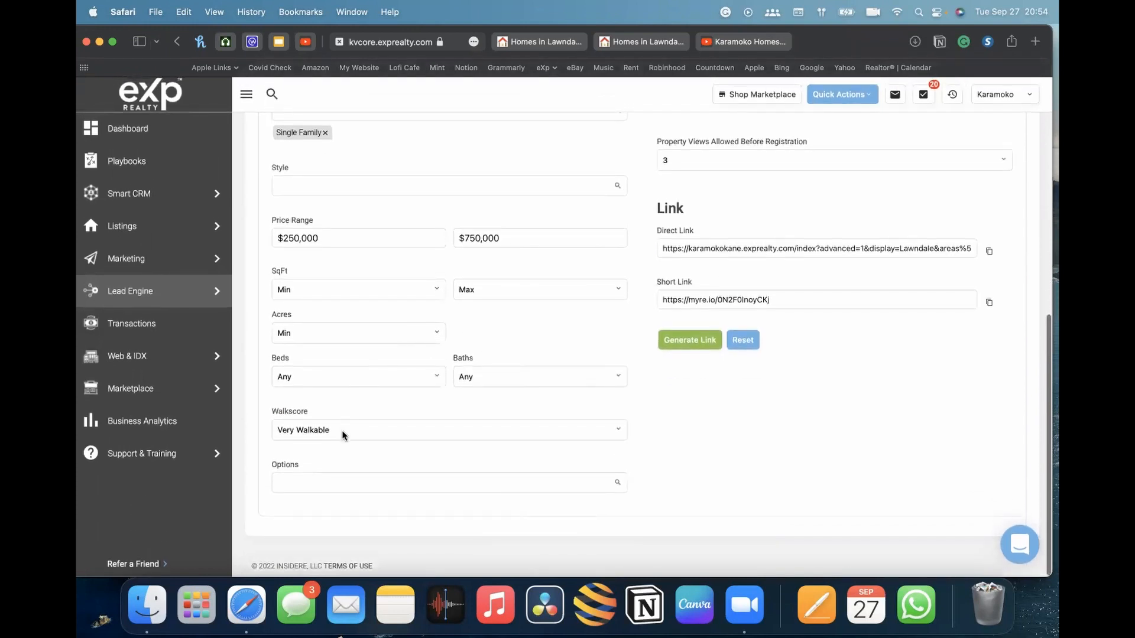
left_click(342, 430)
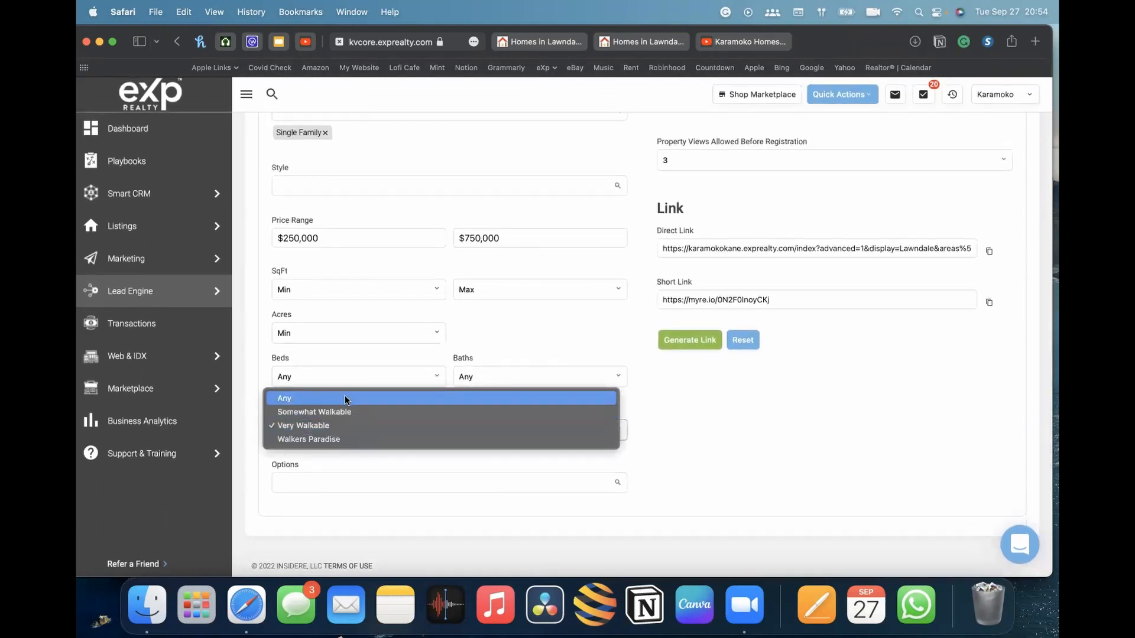
left_click(345, 398)
left_click(713, 441)
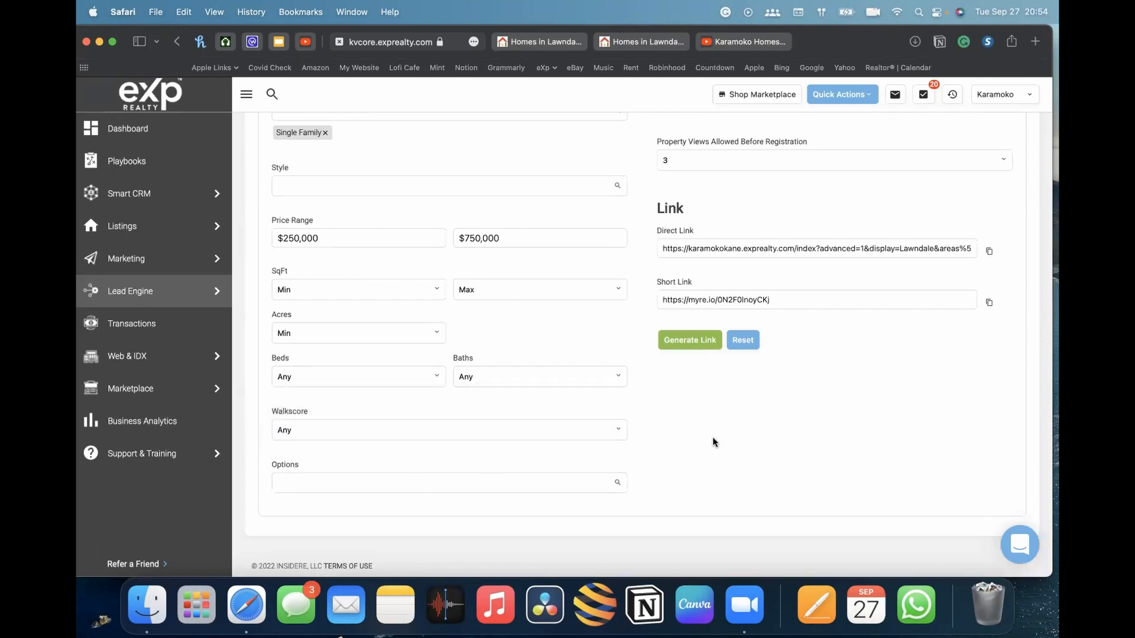
Generate a new short link for the squeeze page and copy it
scroll(872, 412, "up", 3)
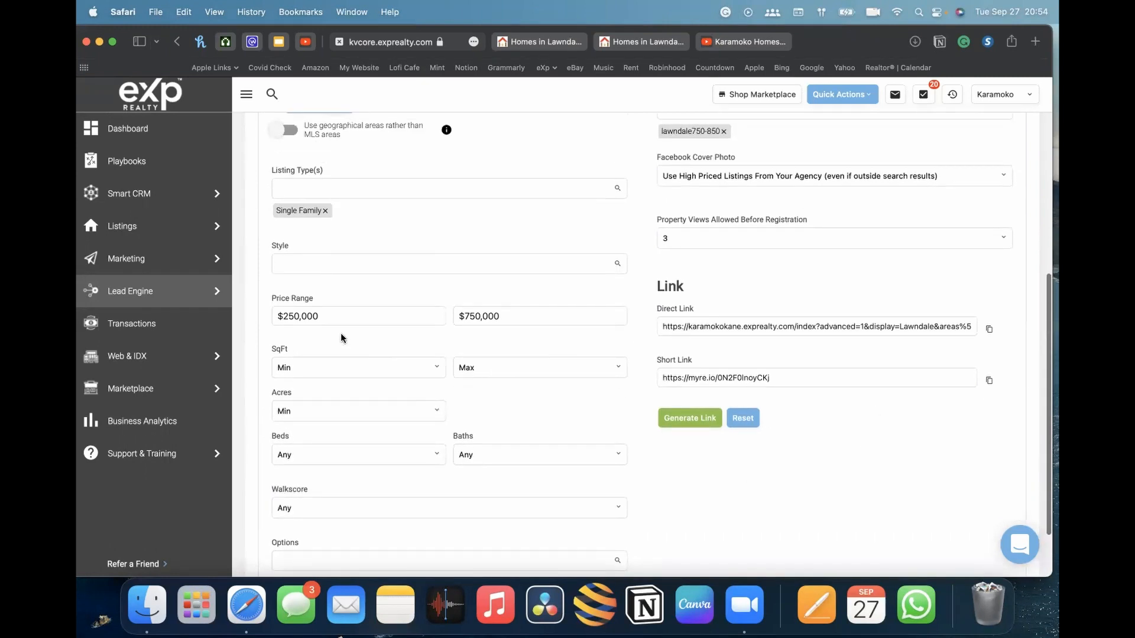
left_click(285, 313)
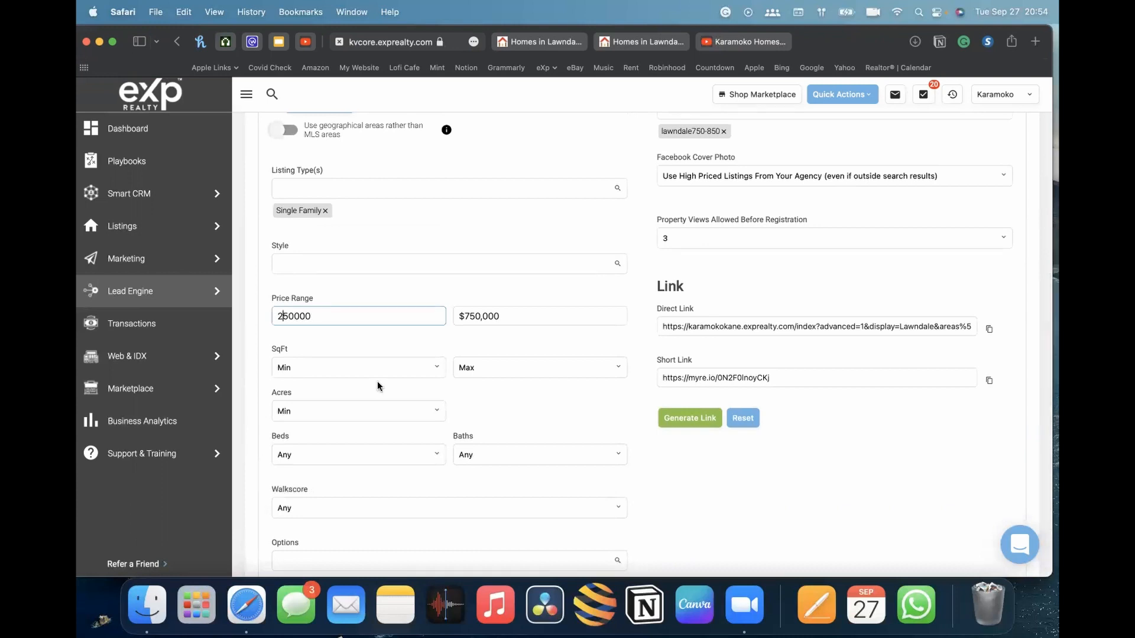
left_click(809, 483)
left_click(684, 419)
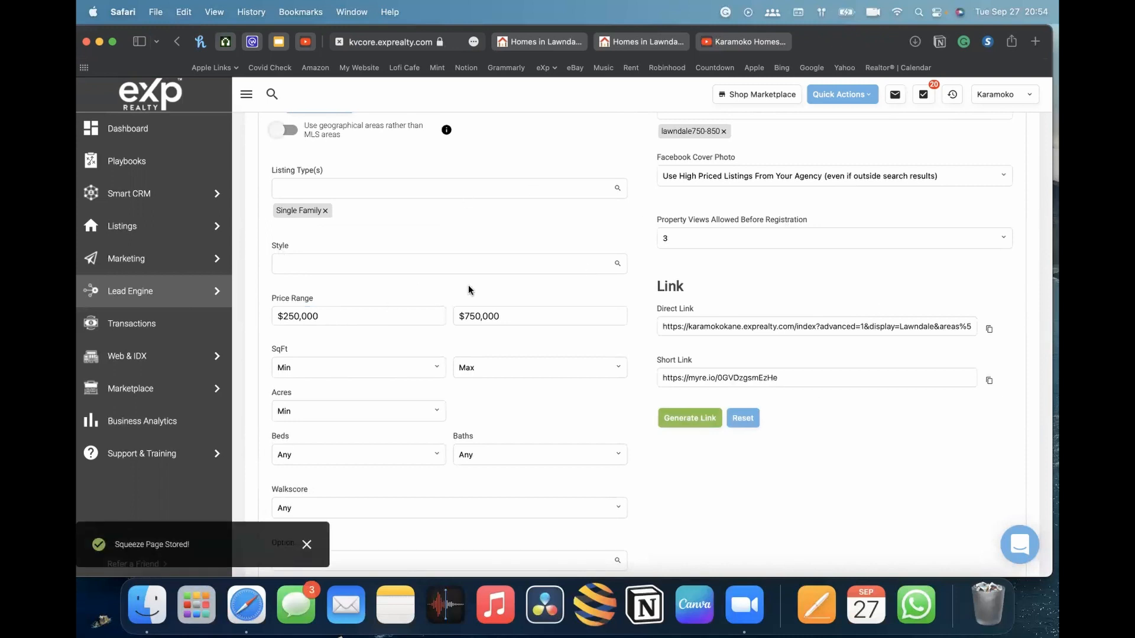
scroll(468, 289, "down", 3)
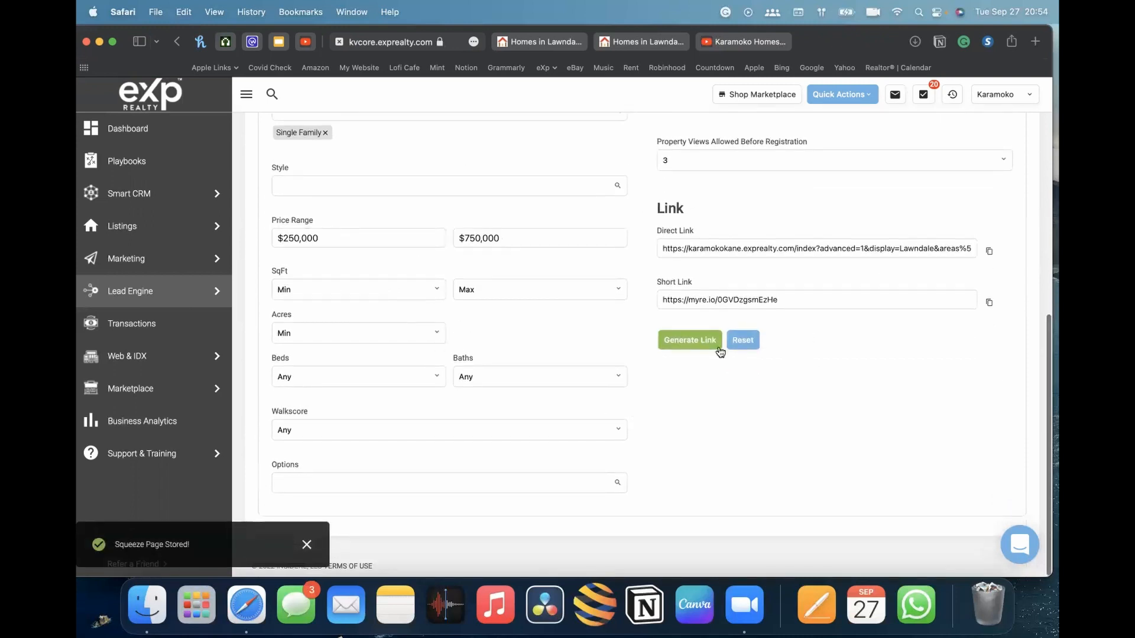
left_click(990, 304)
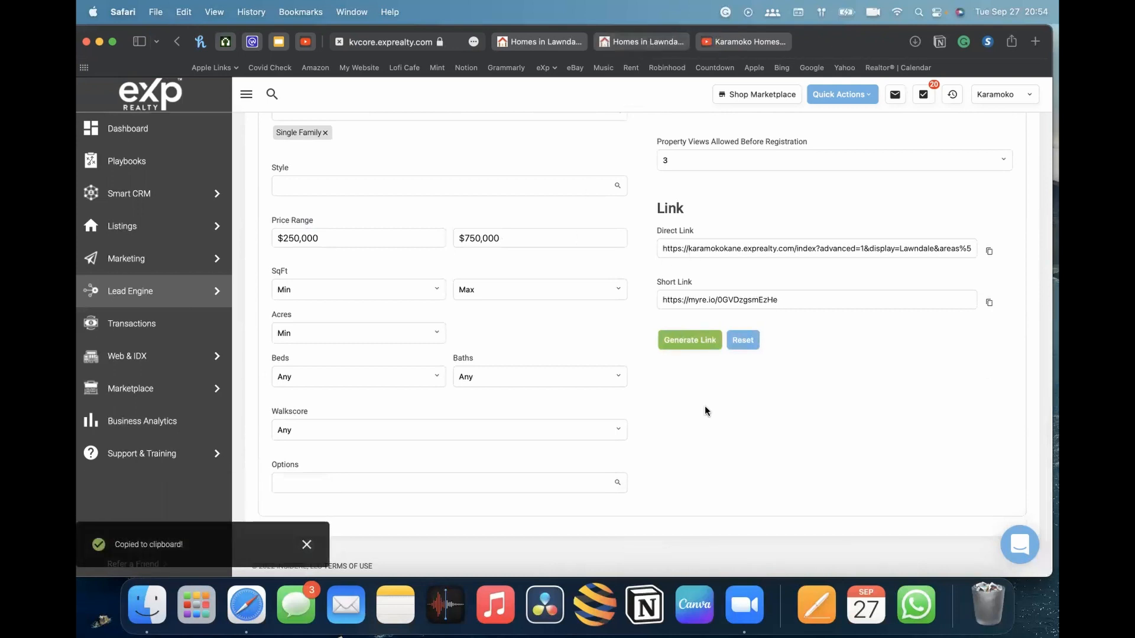
Open the copied short link in the listing tab to preview the results
scroll(609, 323, "up", 8)
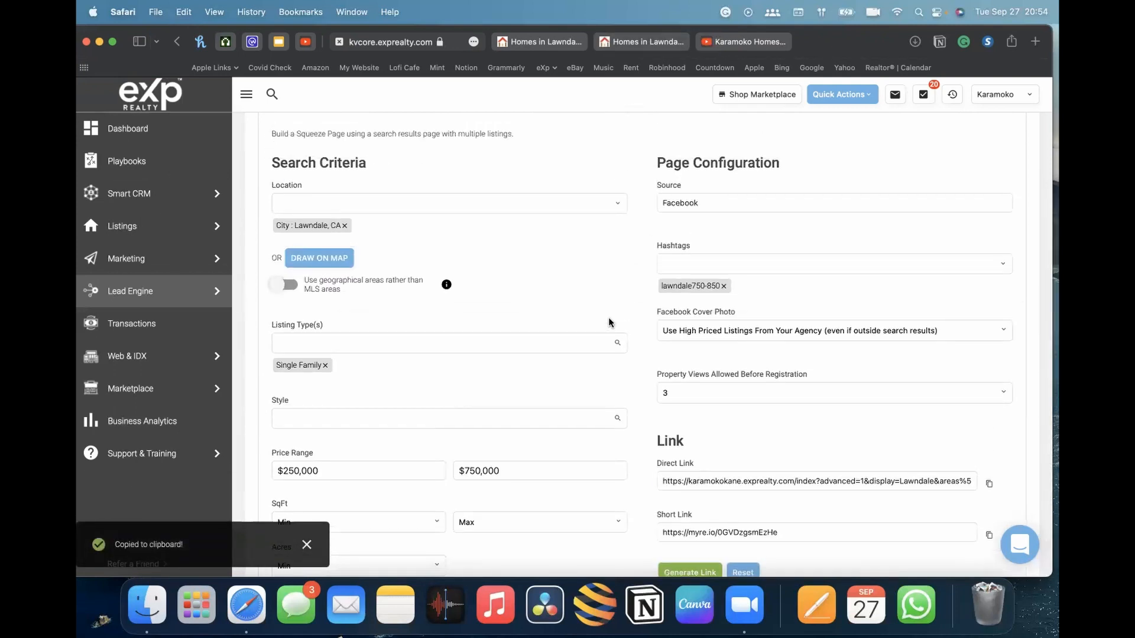
left_click(594, 44)
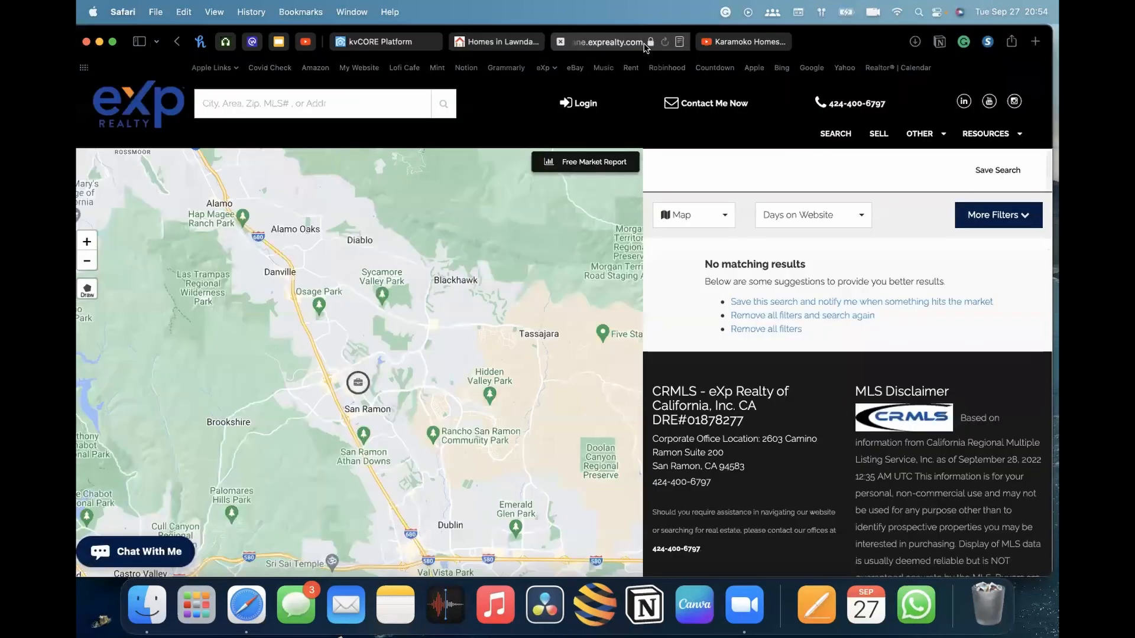
left_click(618, 44)
key("super+v")
key("Return")
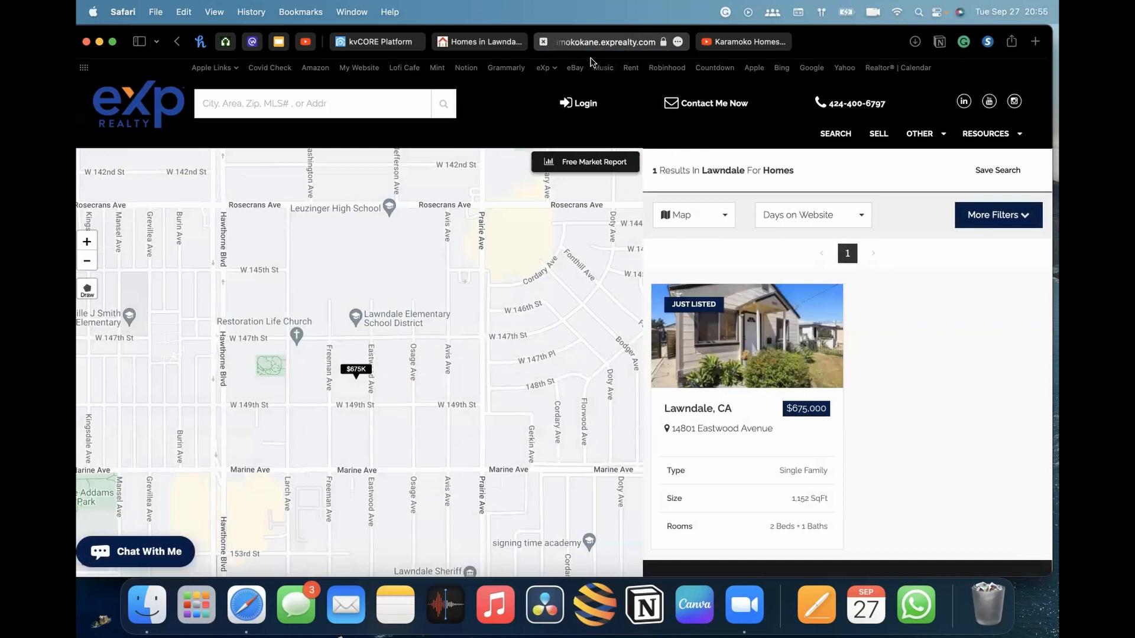
Return to the squeeze page builder, switch to the Single Property squeeze page, and start entering a listing
left_click(399, 42)
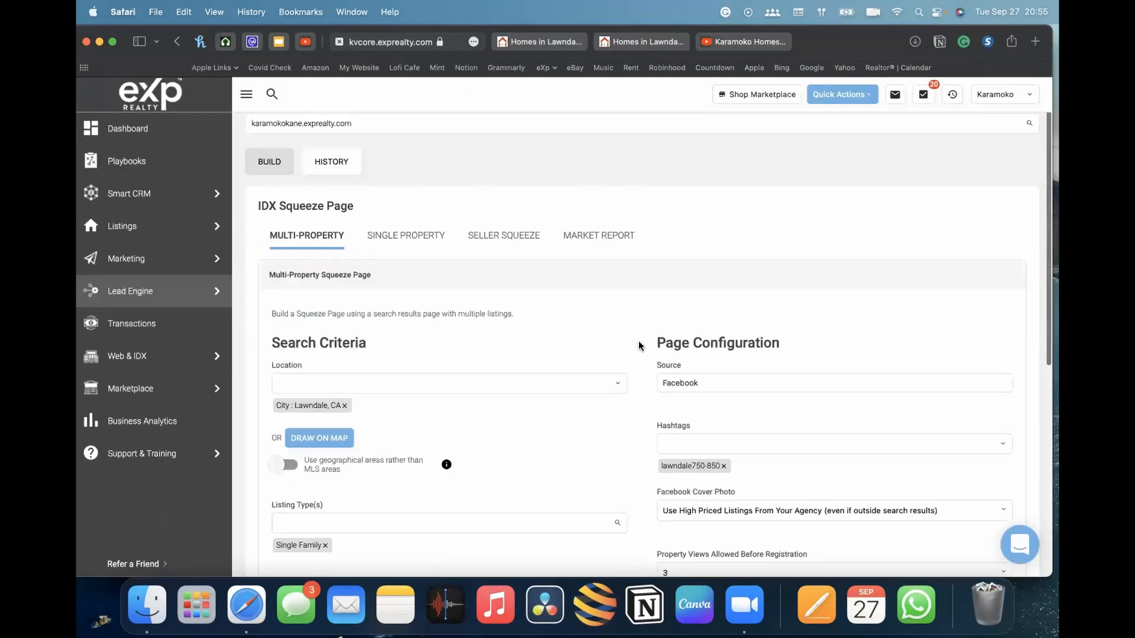
scroll(639, 342, "up", 2)
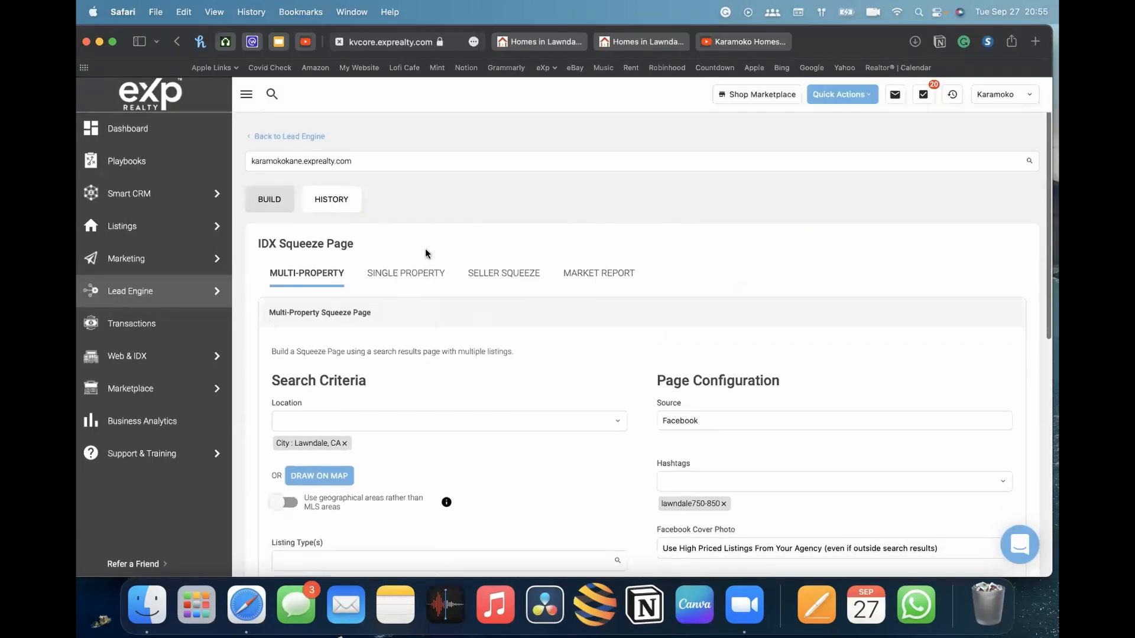
scroll(457, 308, "down", 4)
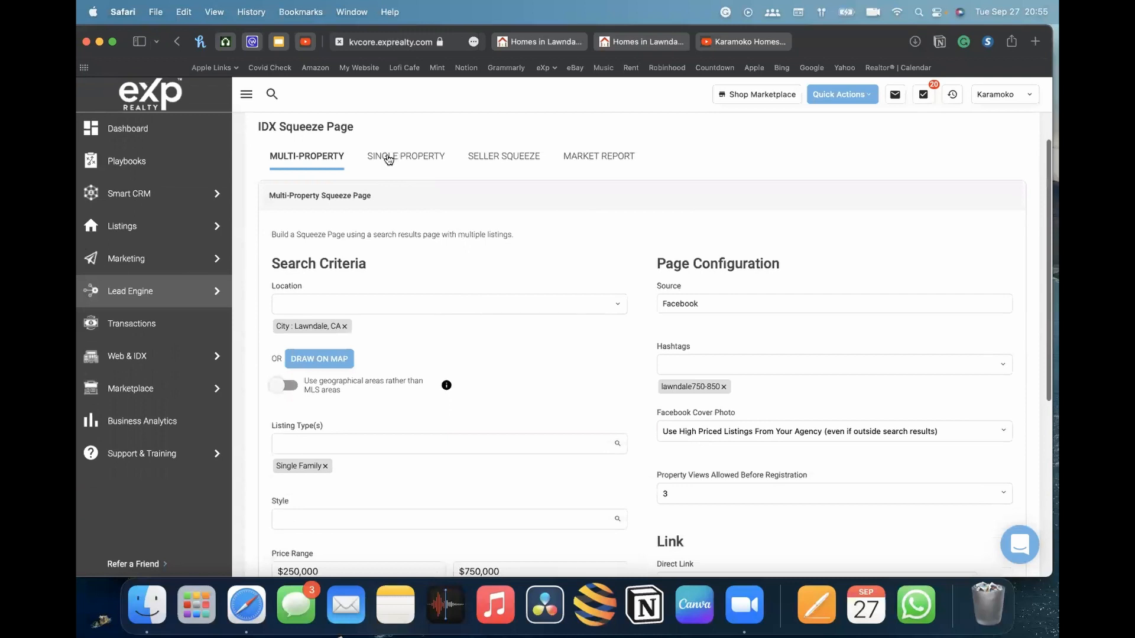
left_click(389, 156)
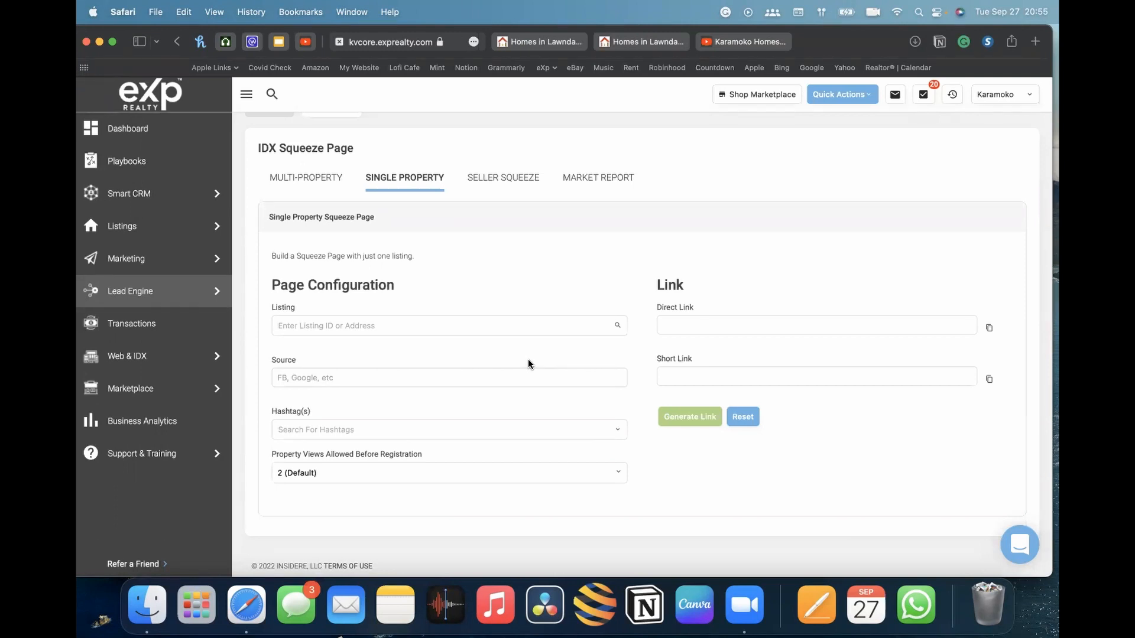
left_click(459, 329)
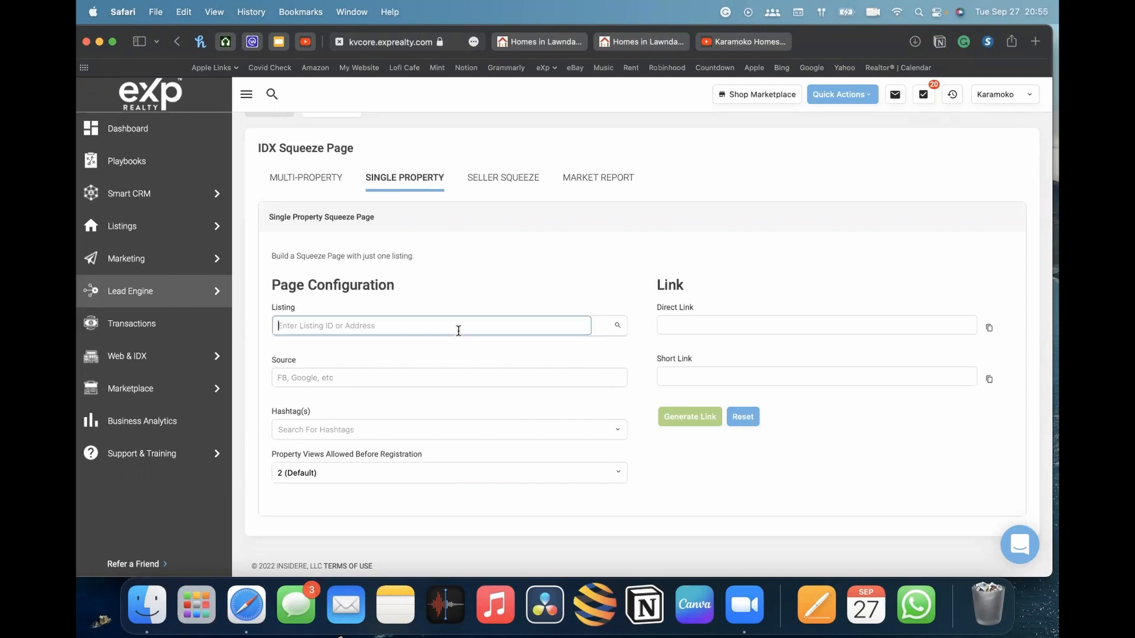
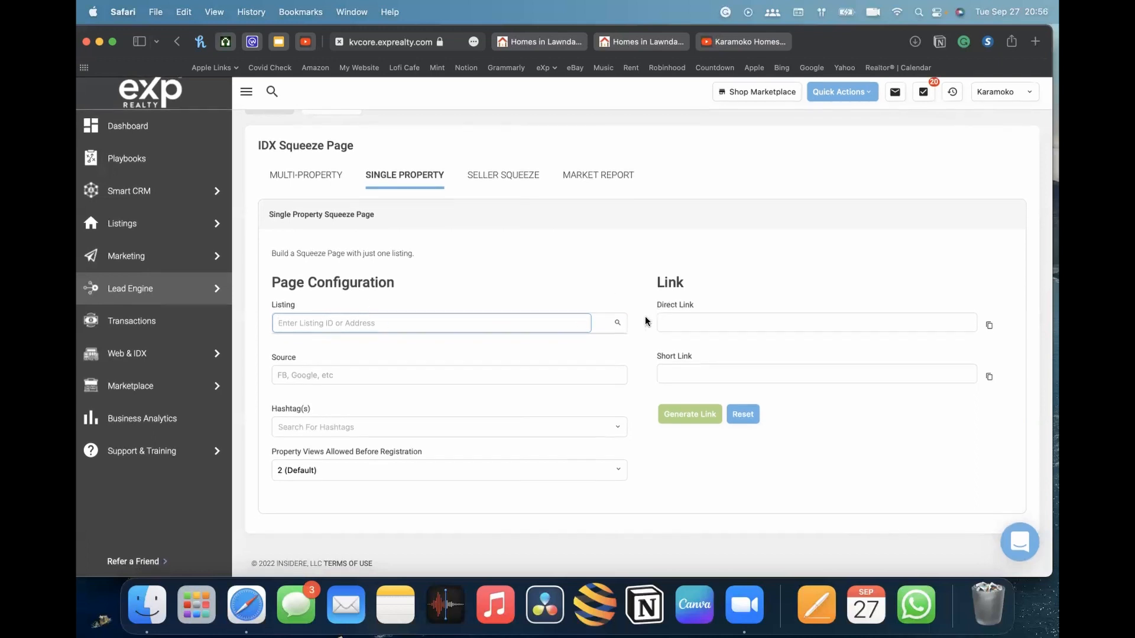
Try 3 as the property views allowed before registration, then restore it to 2 (Default)
left_click(304, 379)
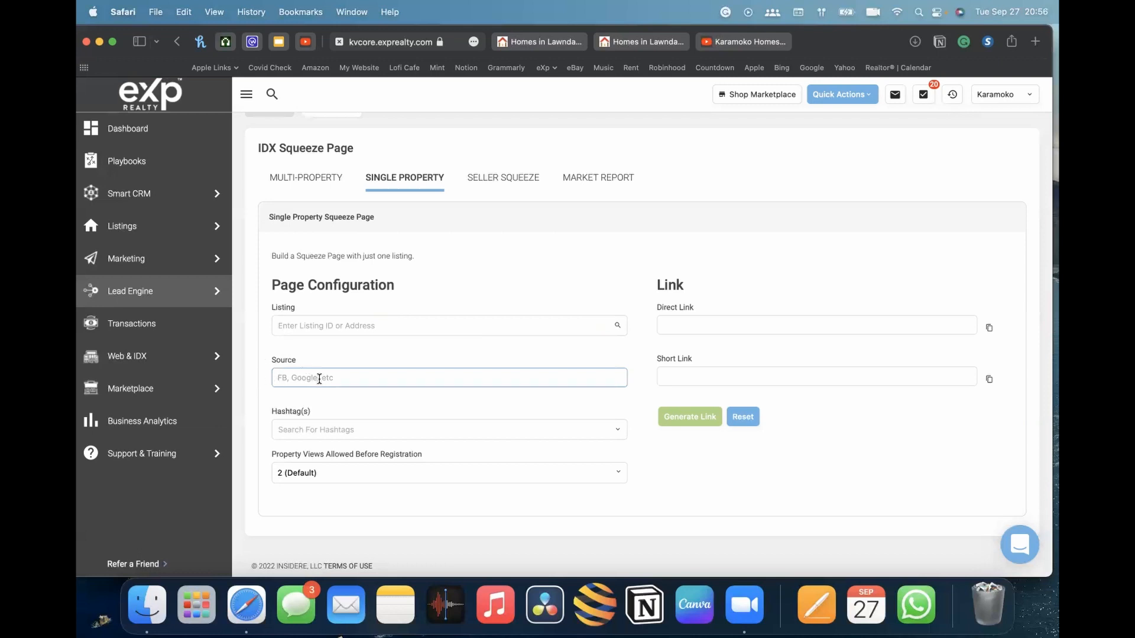
left_click(387, 429)
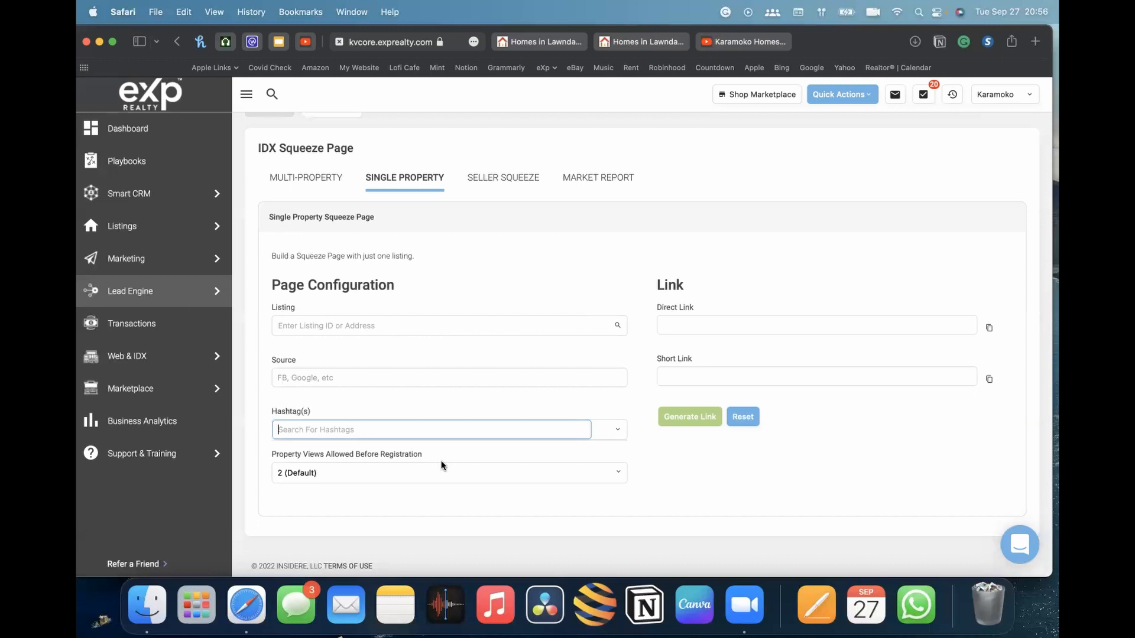
left_click(412, 473)
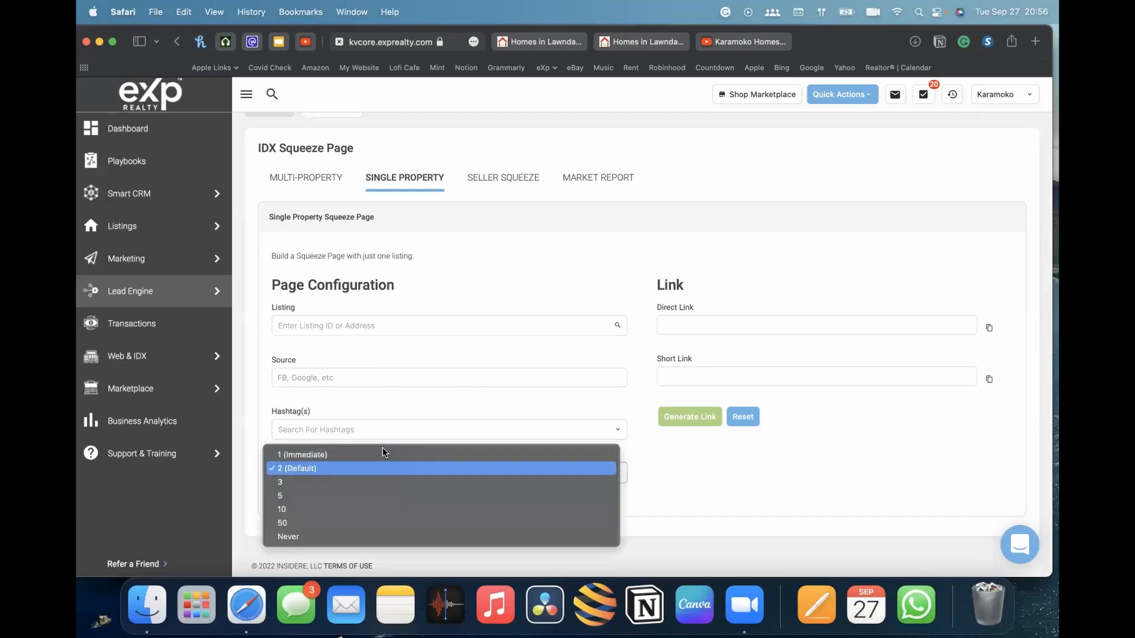
left_click(358, 483)
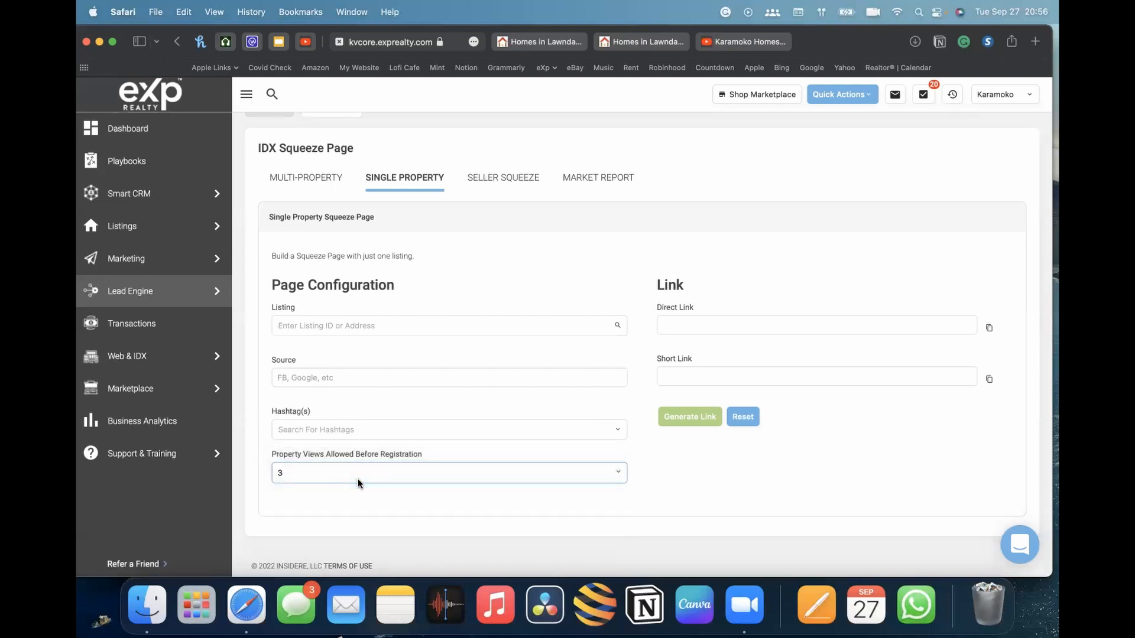
left_click(359, 479)
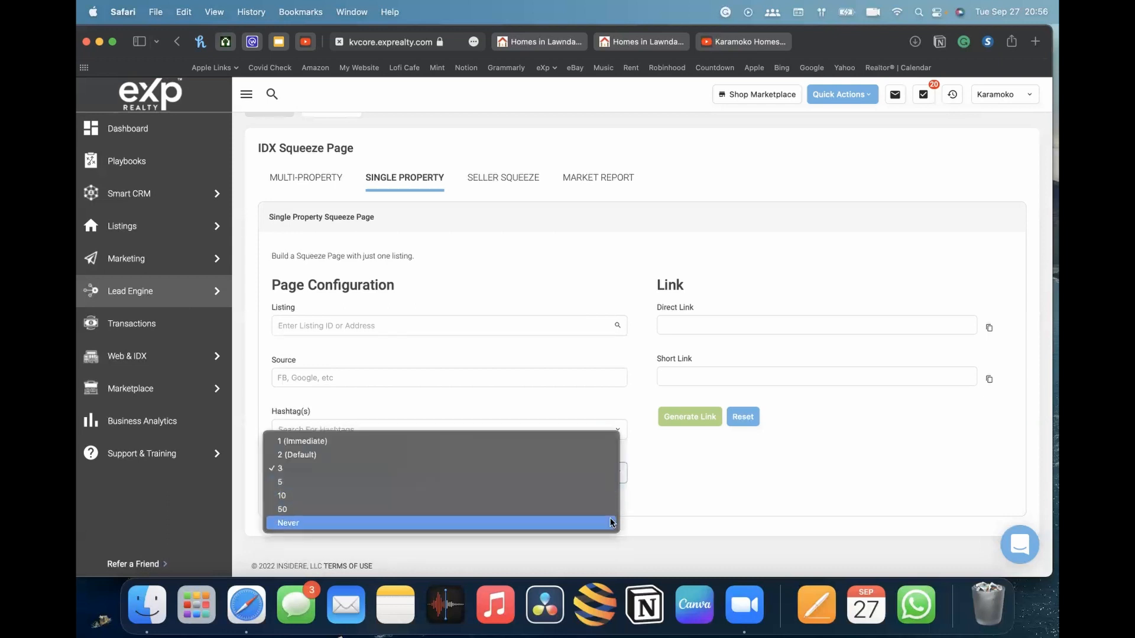
left_click(658, 499)
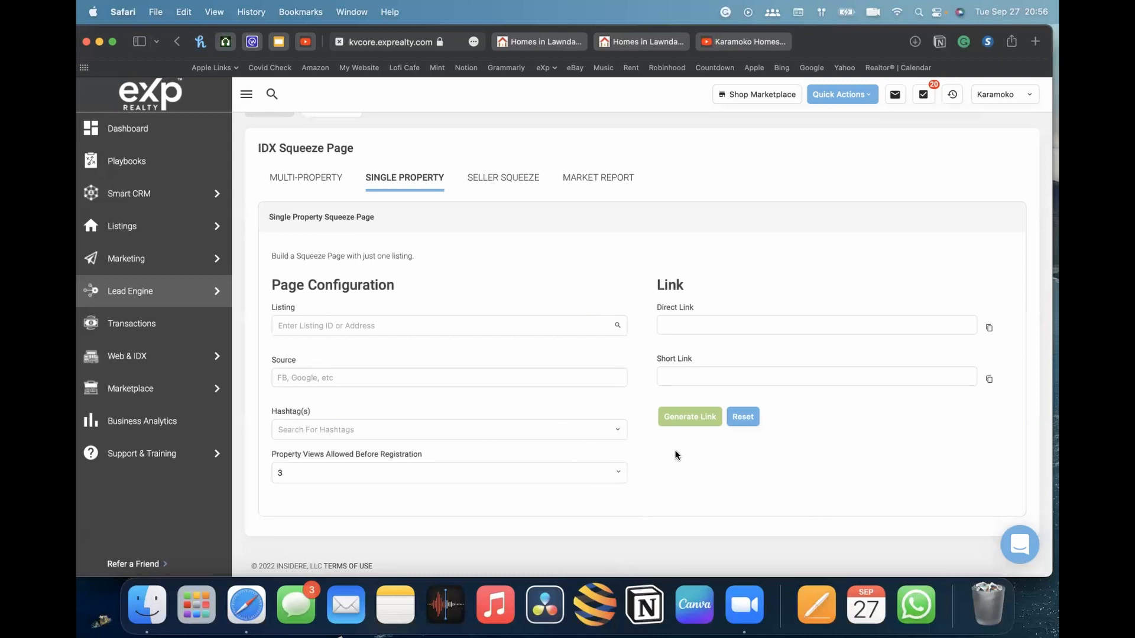
left_click(326, 481)
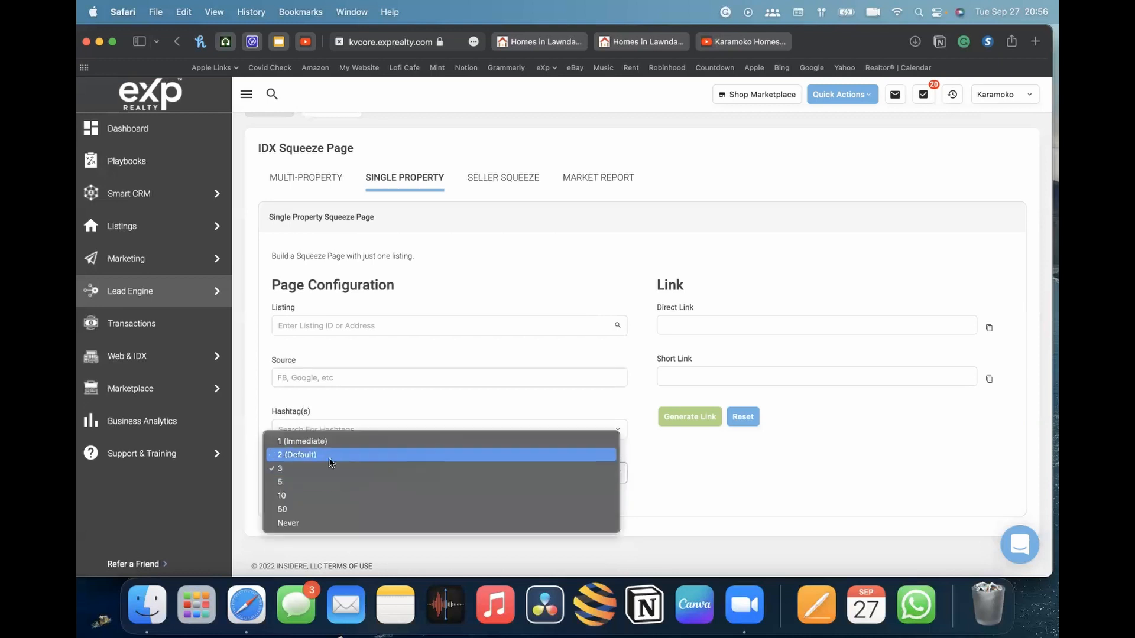
left_click(335, 455)
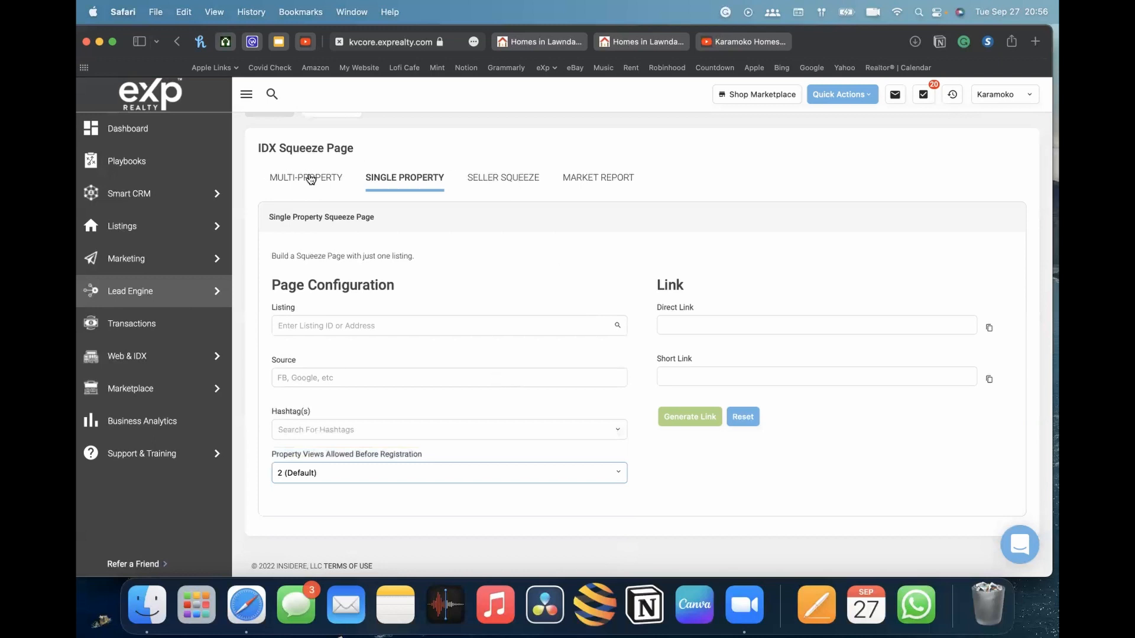
left_click(697, 422)
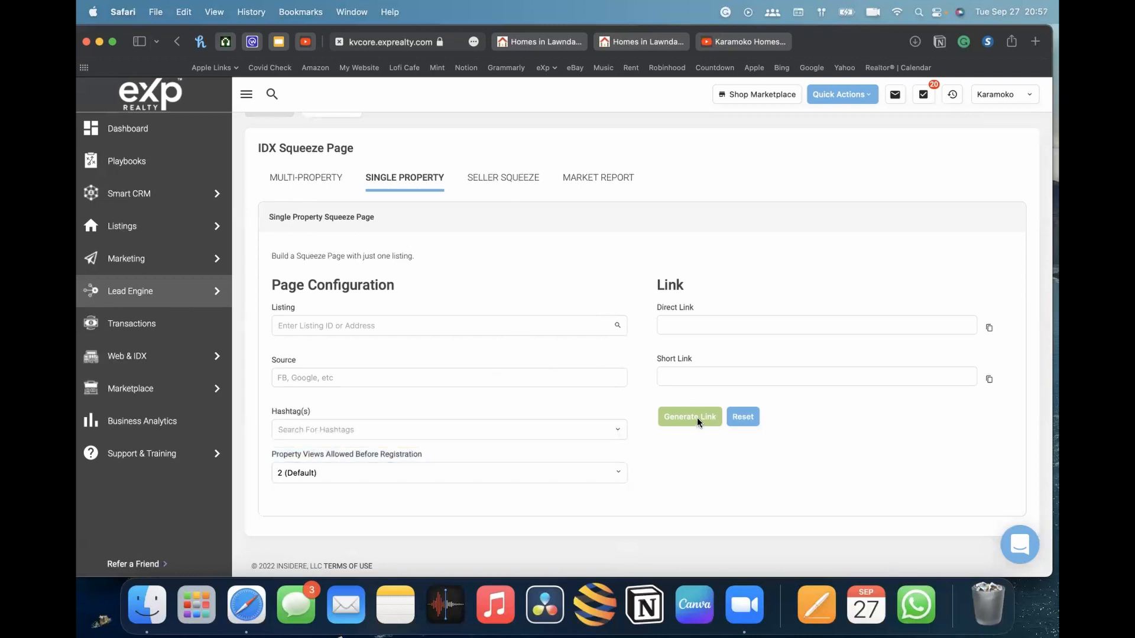
left_click(312, 377)
type("Facebook")
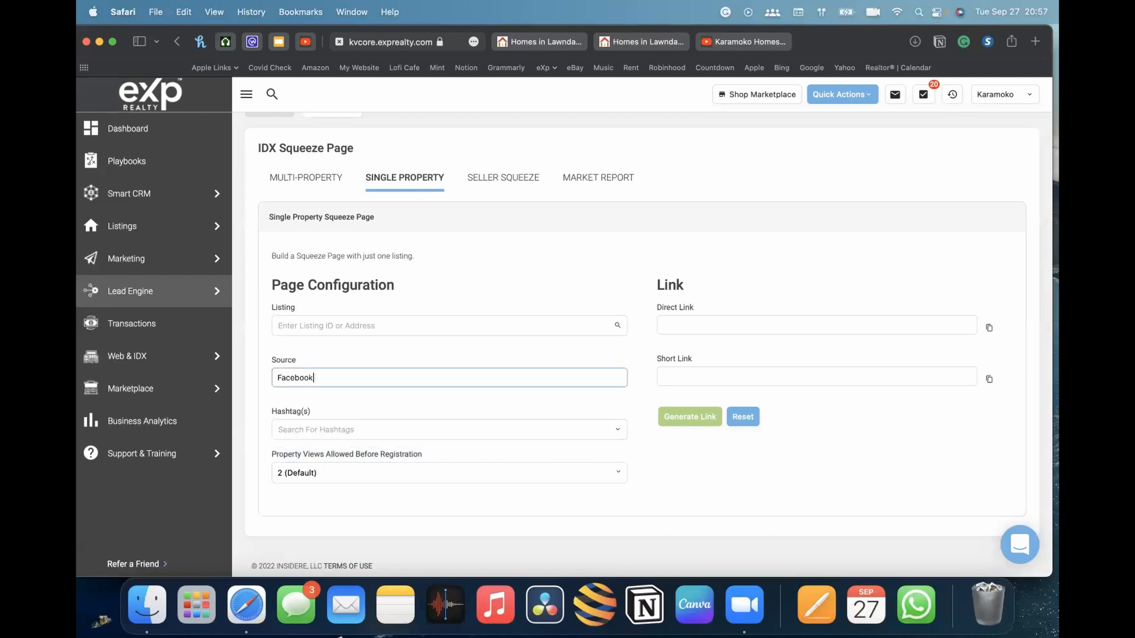
key("Tab")
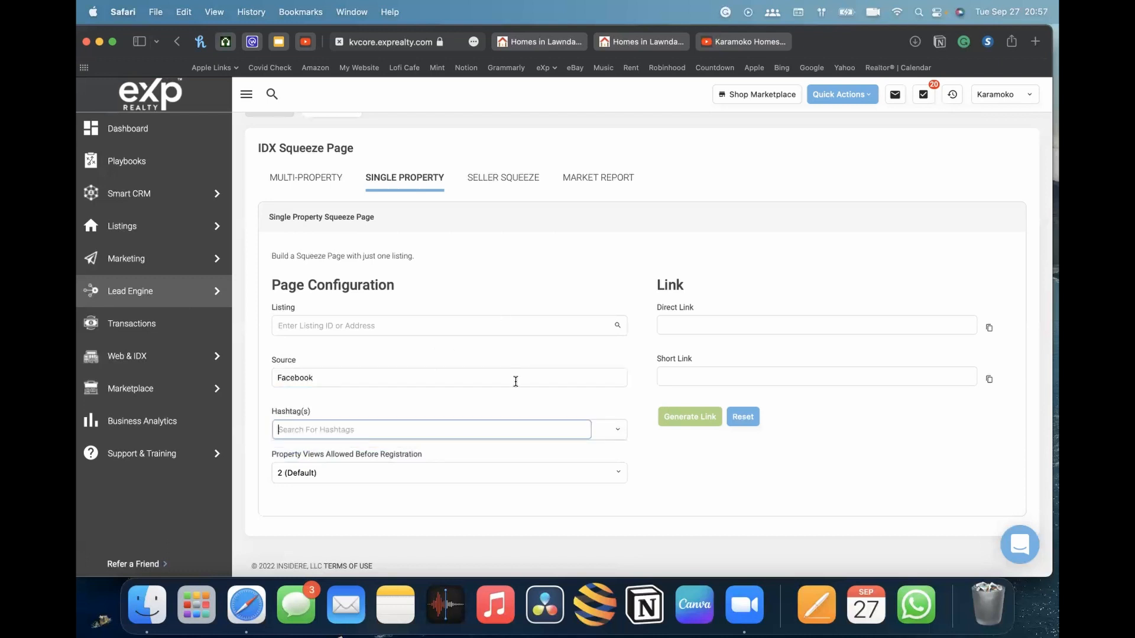
left_click(385, 326)
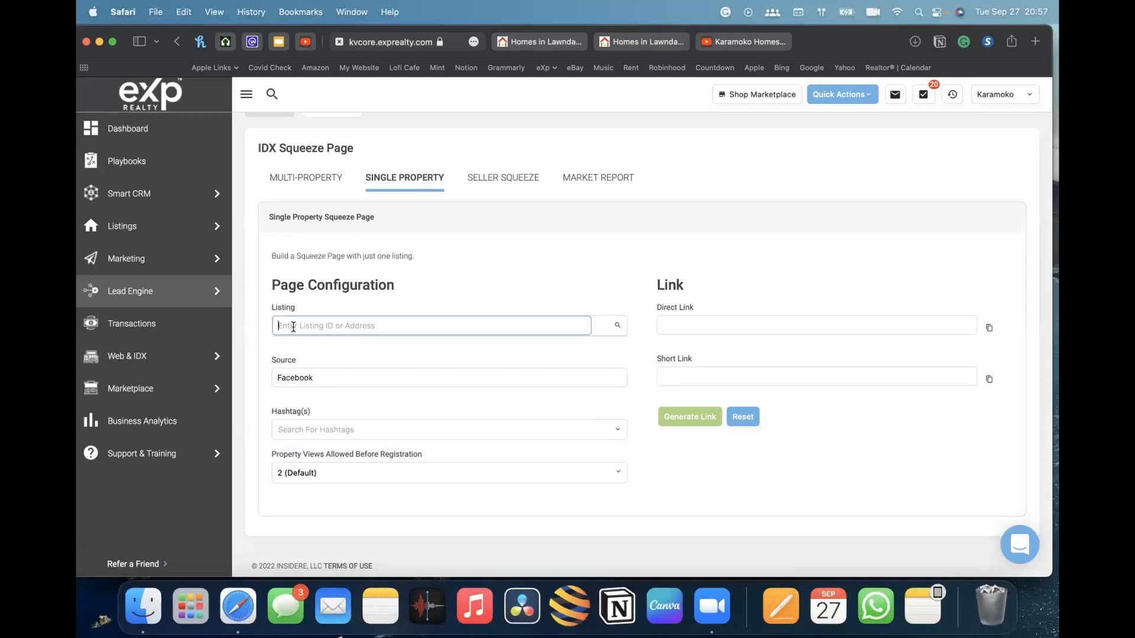
type("SB22209612")
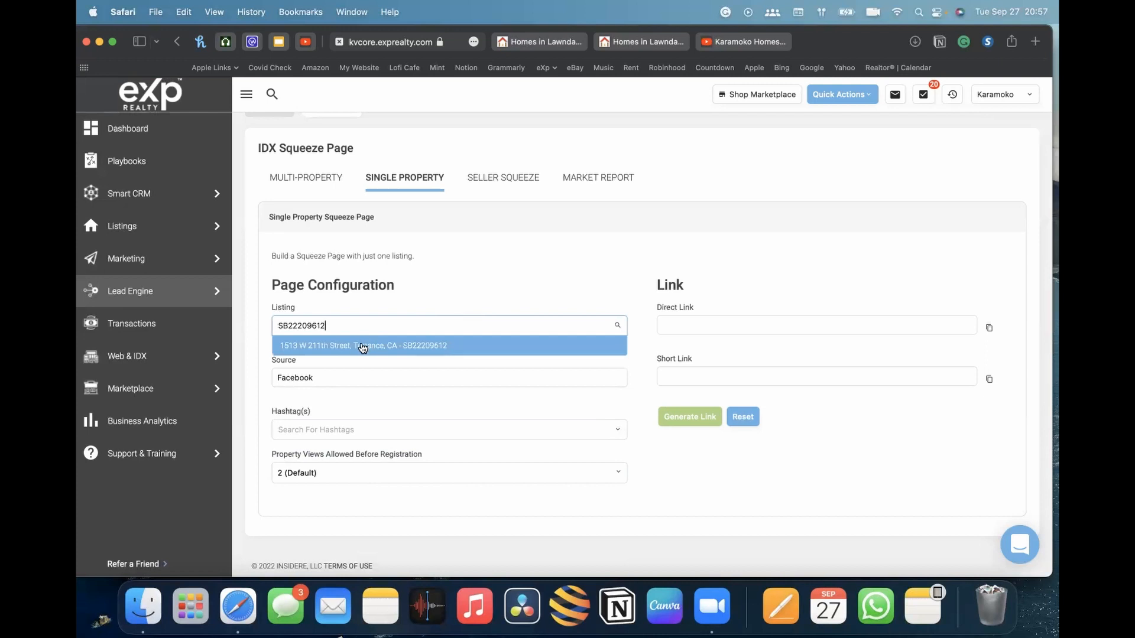
left_click(362, 348)
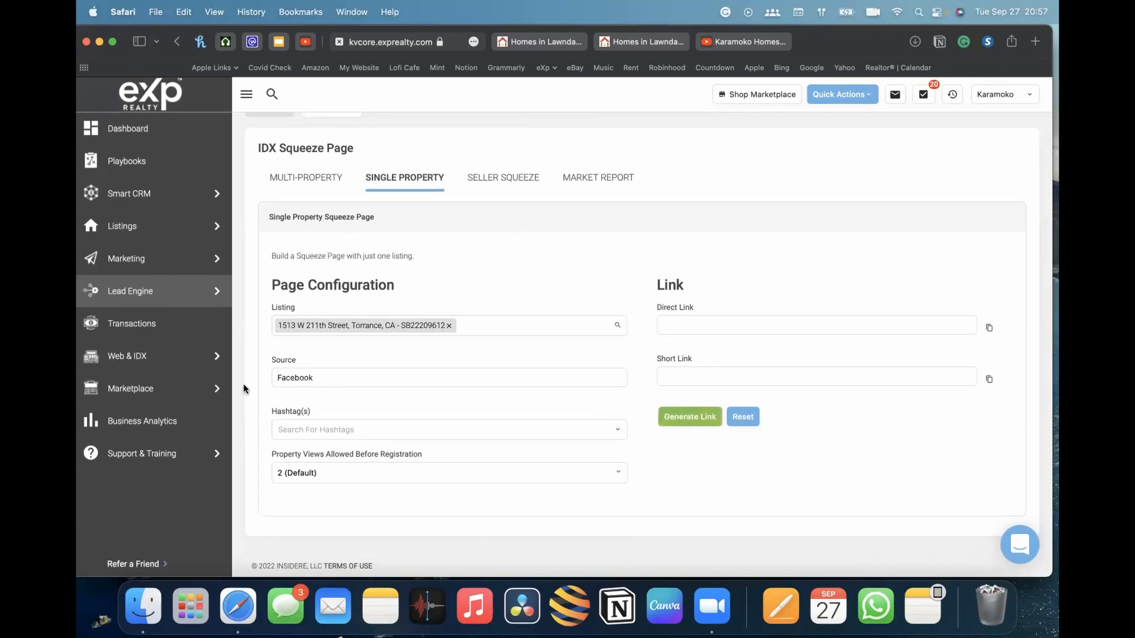
Generate the single-property squeeze page link, copy the short link, and open it in another browser tab
left_click(687, 416)
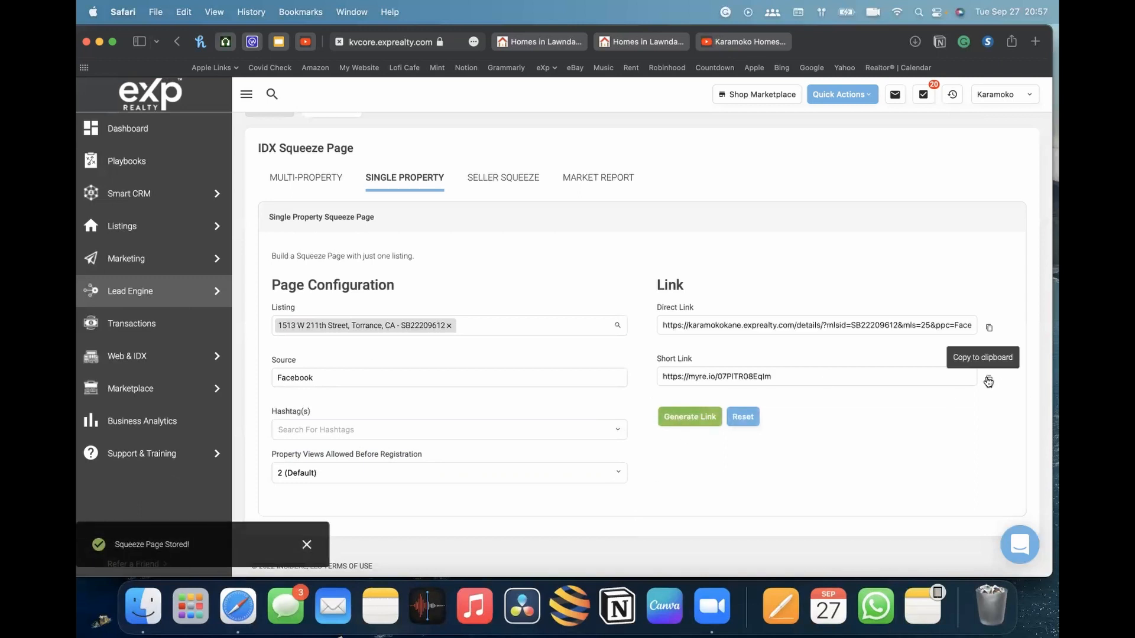
left_click(988, 380)
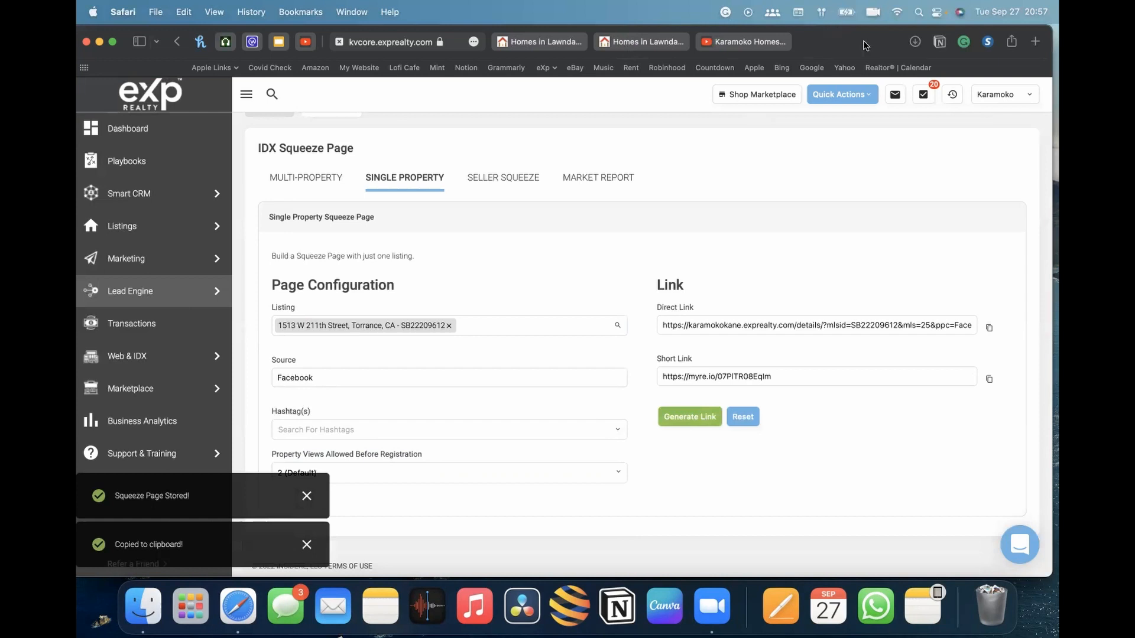
left_click(597, 43)
left_click(591, 45)
key("super+v")
key("Return")
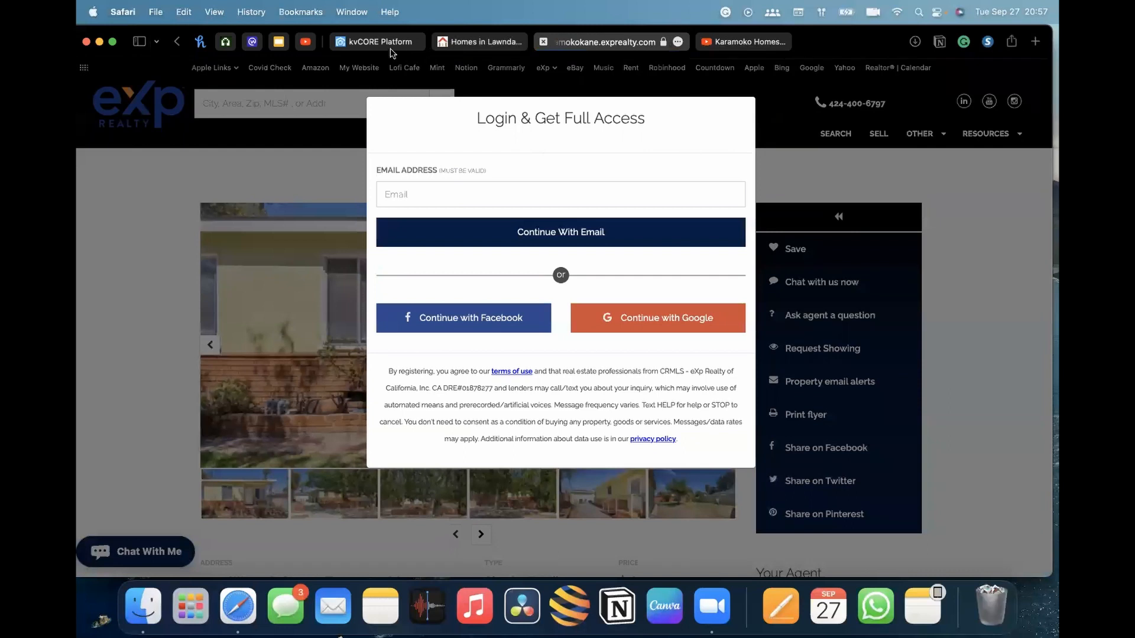
Switch between the squeeze page builder and the preview tabs to compare the pages
left_click(370, 45)
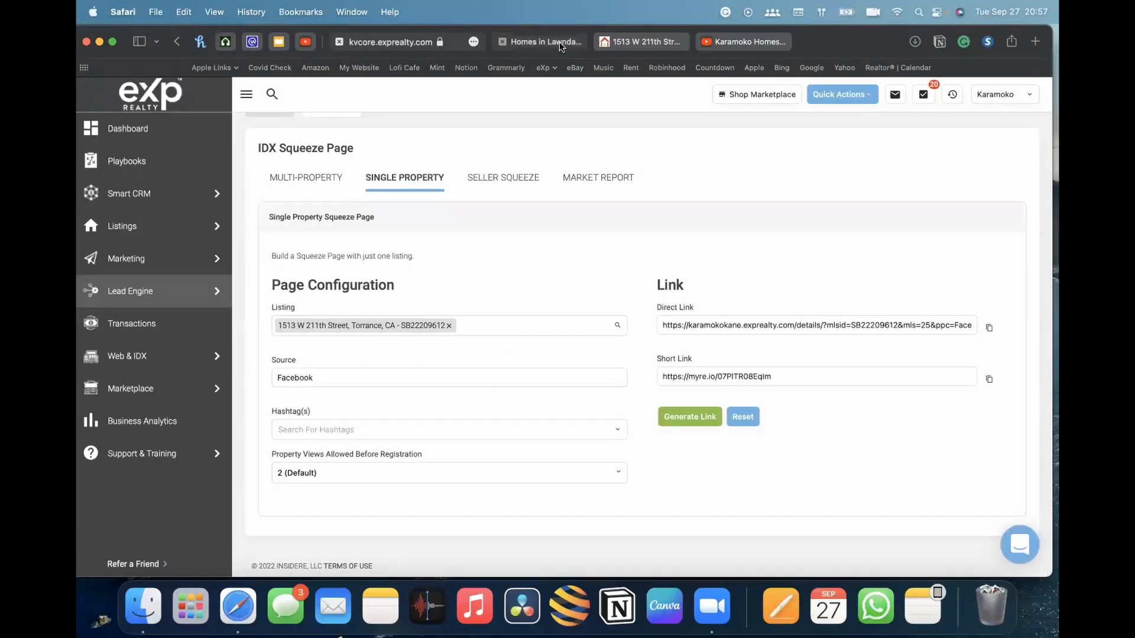
left_click(539, 41)
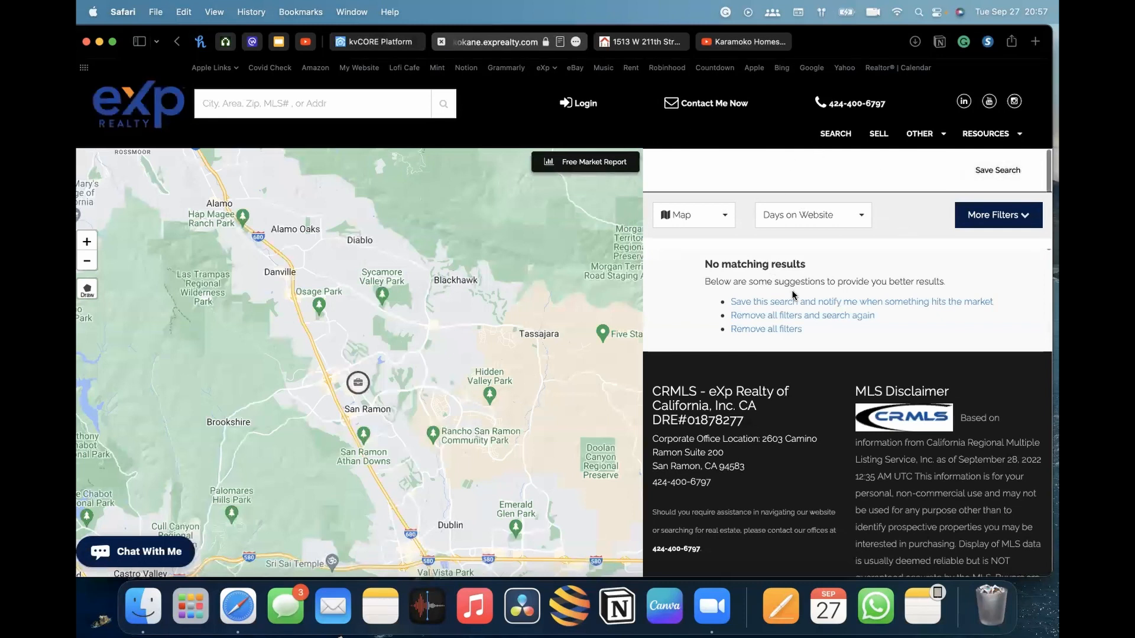
left_click(640, 43)
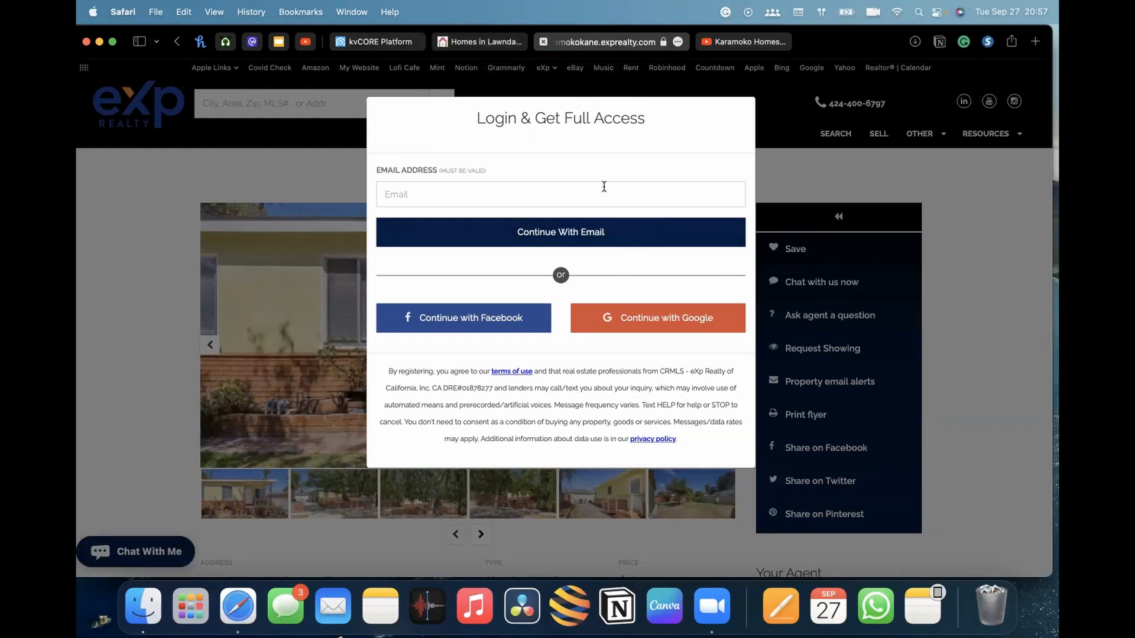
left_click(482, 42)
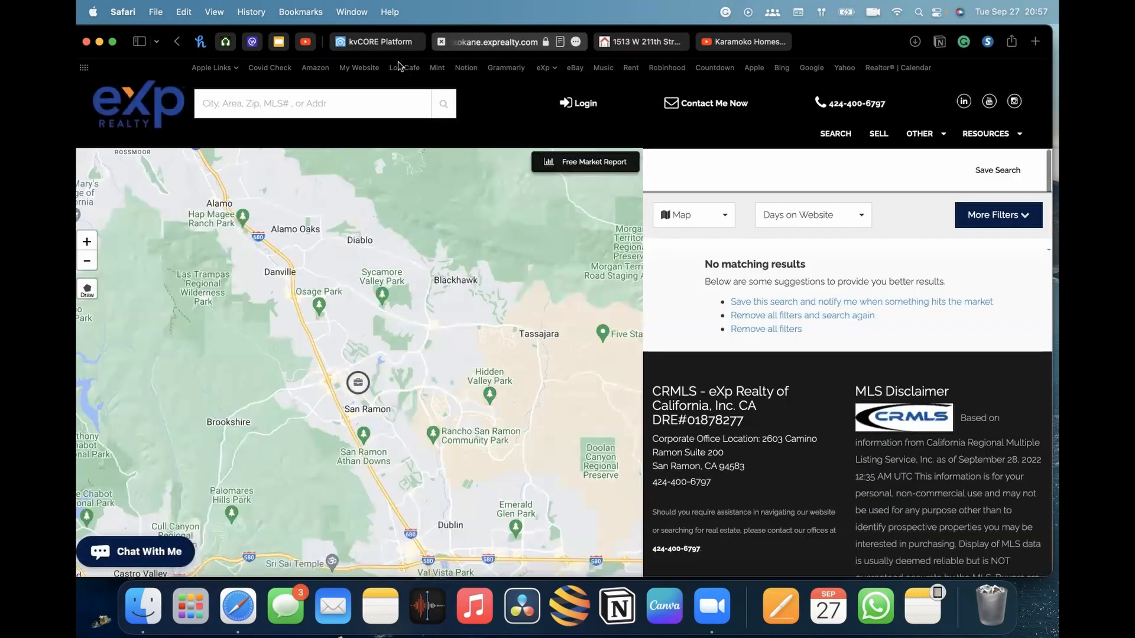
left_click(380, 43)
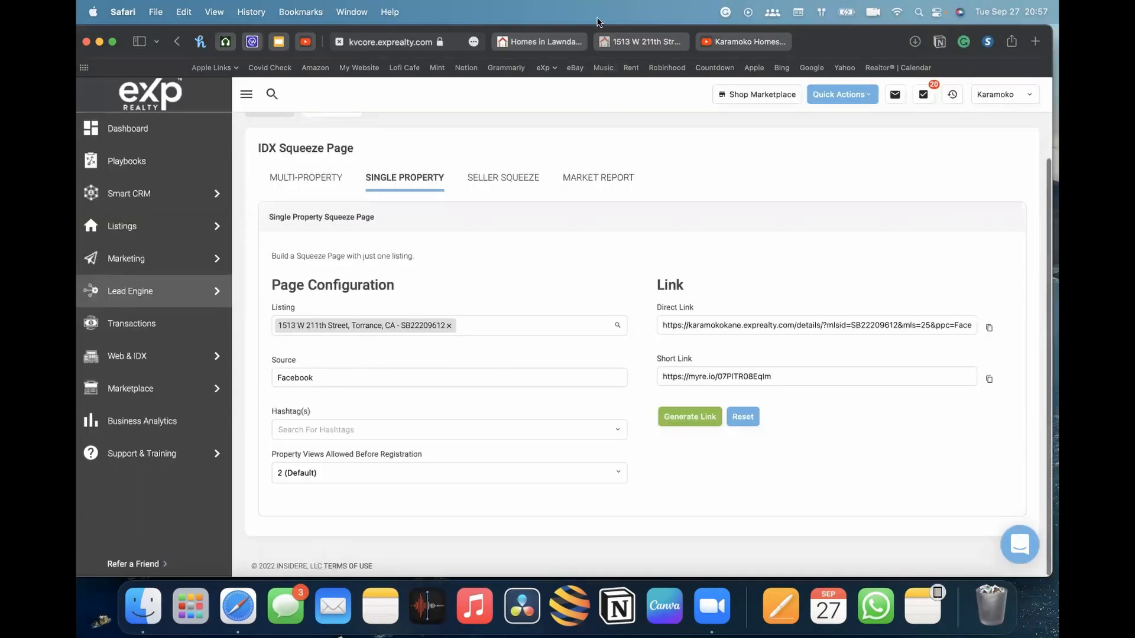
left_click(656, 43)
left_click(474, 42)
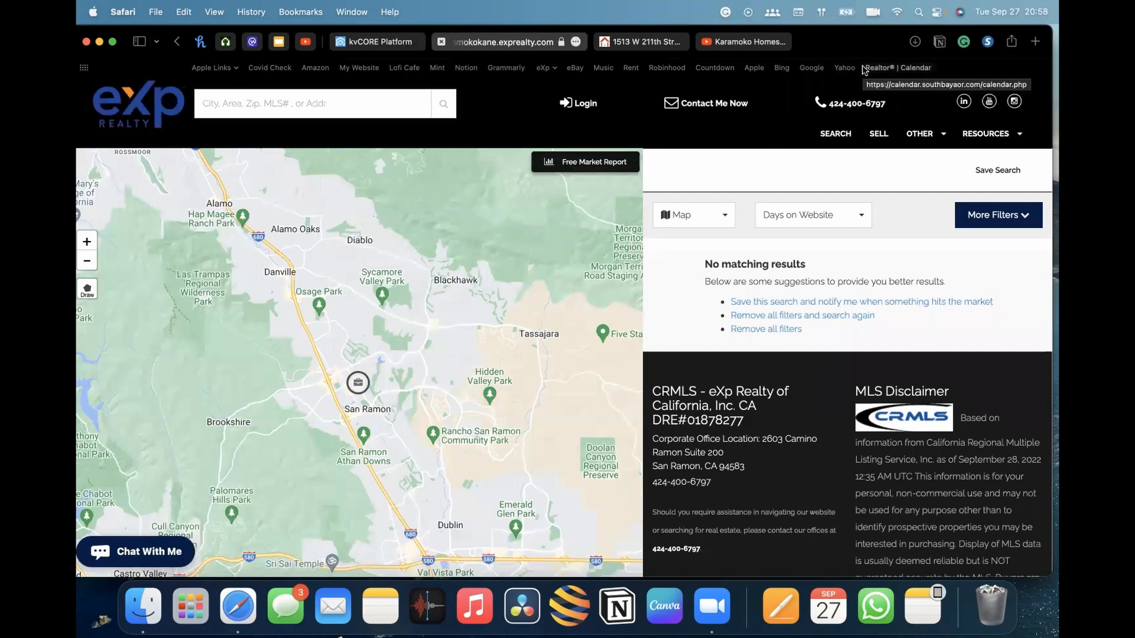
left_click(642, 41)
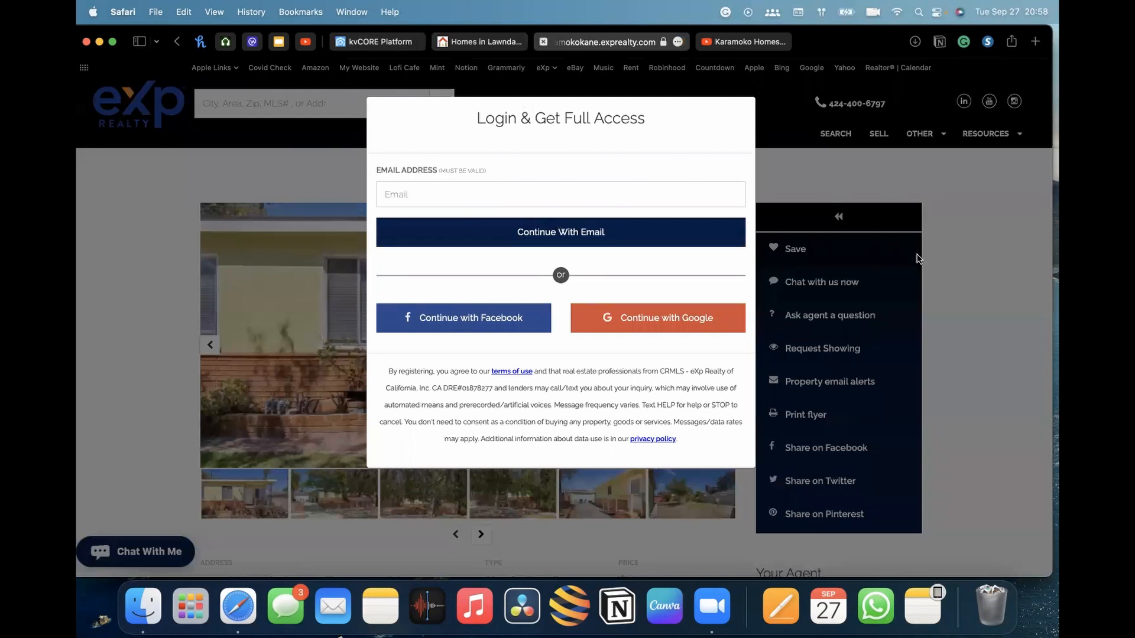
Dismiss the registration popup and scroll through the property details on the single-listing page
left_click(972, 251)
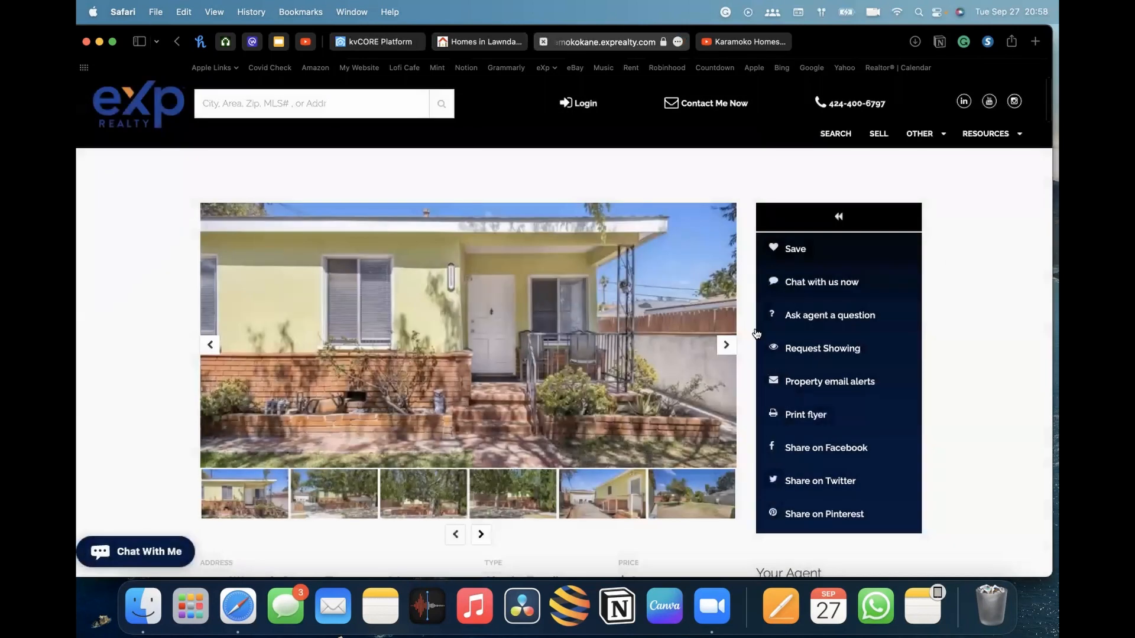
scroll(859, 422, "down", 2)
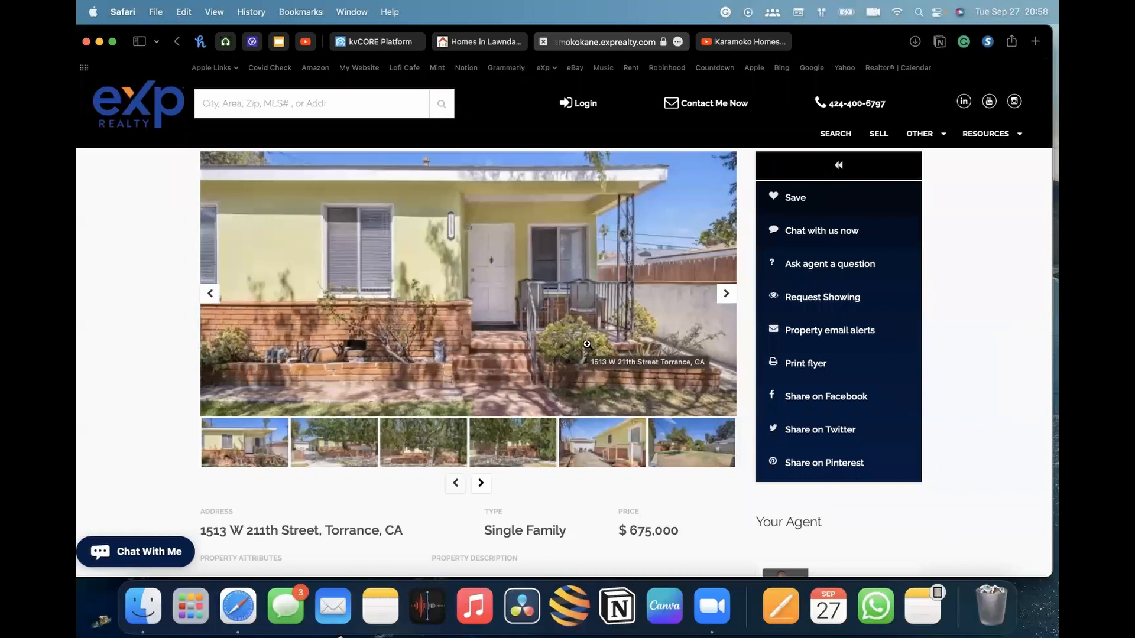
scroll(587, 346, "down", 5)
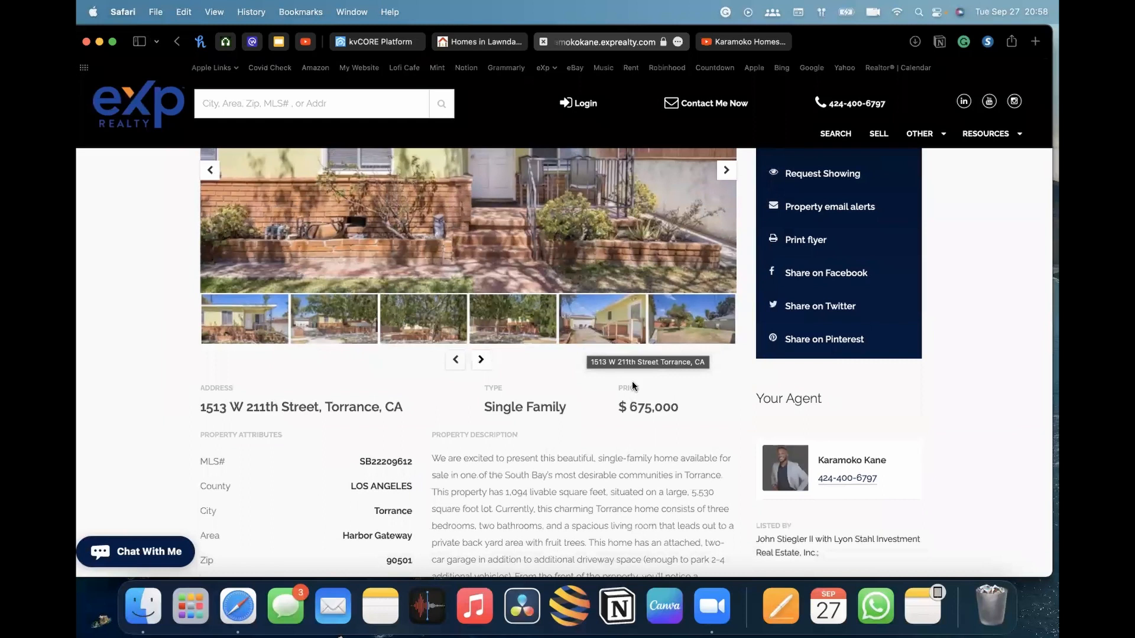
scroll(729, 341, "down", 15)
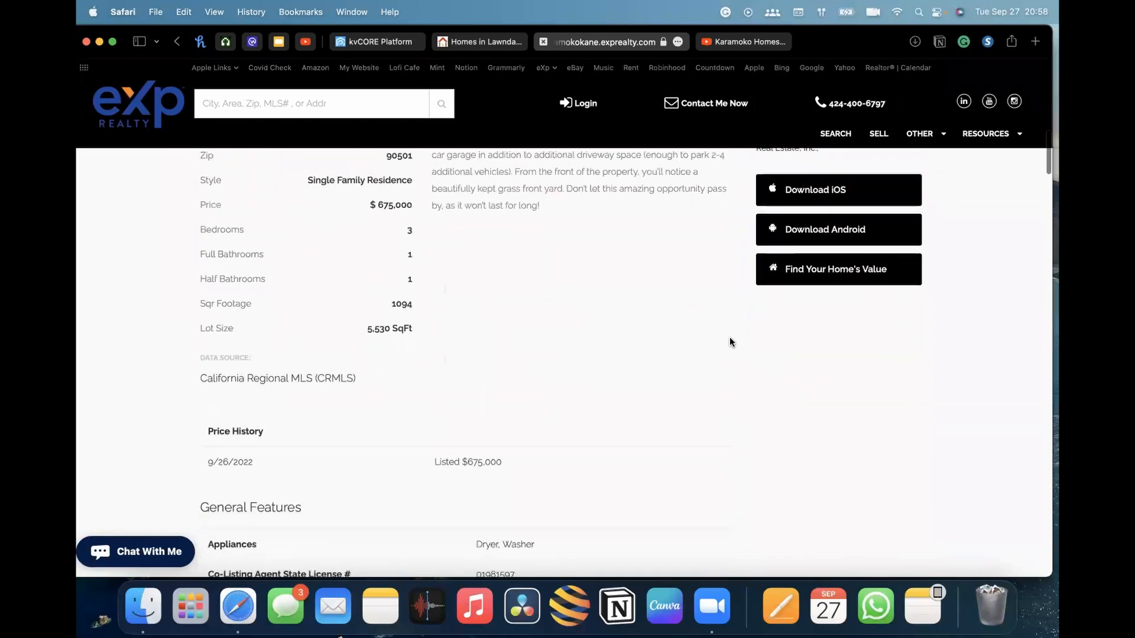
scroll(729, 341, "up", 8)
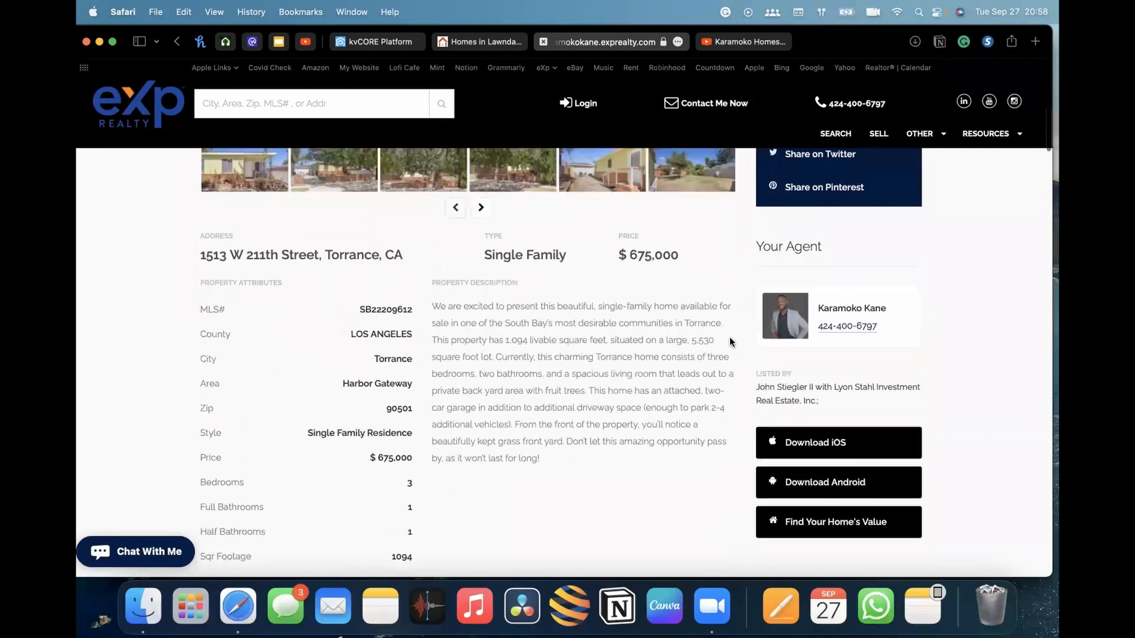
scroll(729, 341, "up", 10)
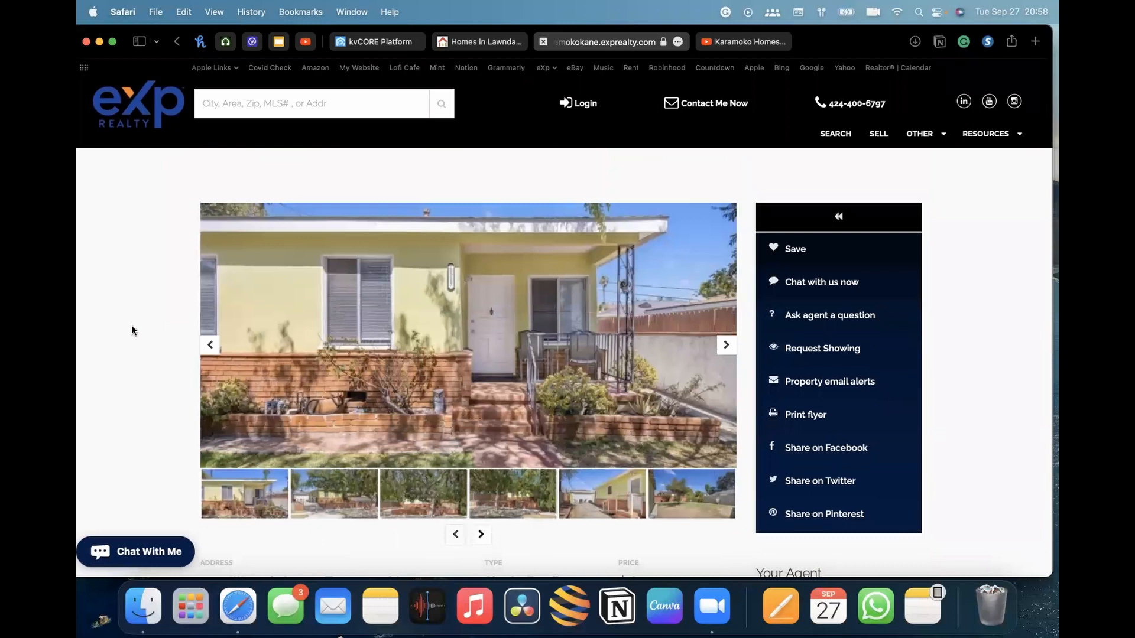
scroll(78, 264, "down", 5)
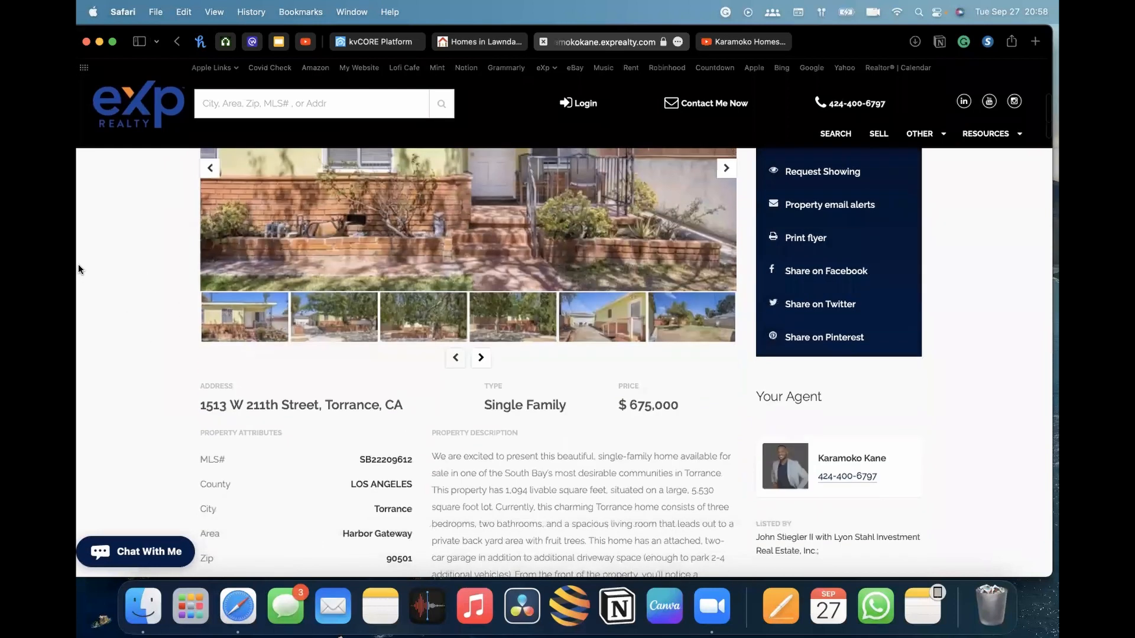
scroll(78, 264, "up", 4)
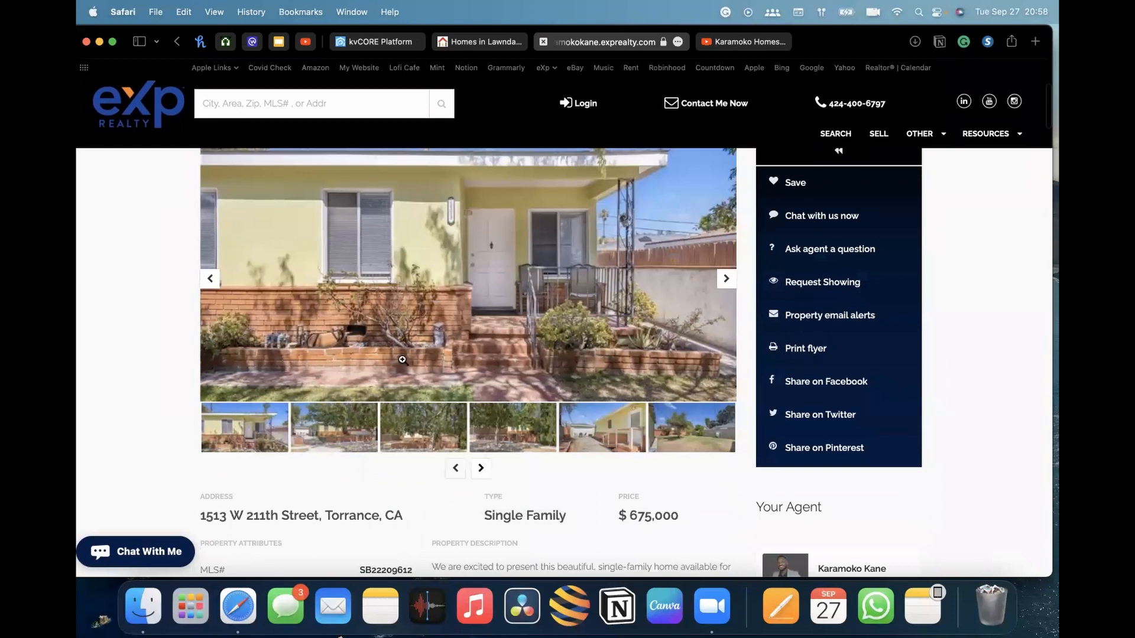
scroll(447, 548, "down", 3)
scroll(448, 549, "down", 6)
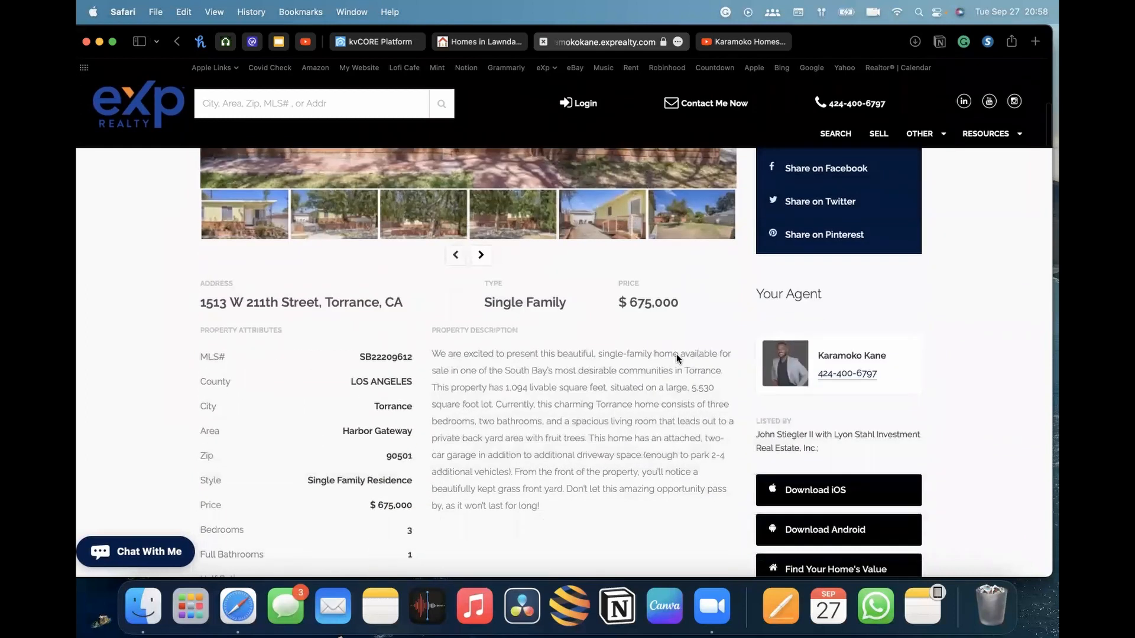
scroll(663, 303, "down", 3)
scroll(662, 298, "up", 8)
scroll(662, 296, "down", 1)
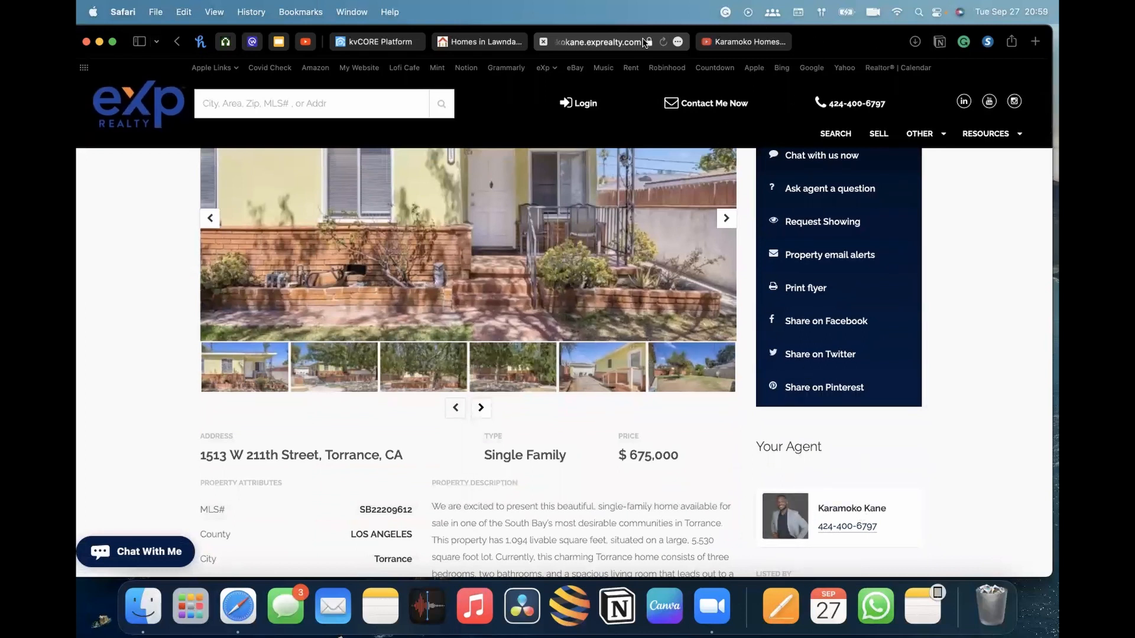
Switch to the YouTube channel tab
left_click(543, 42)
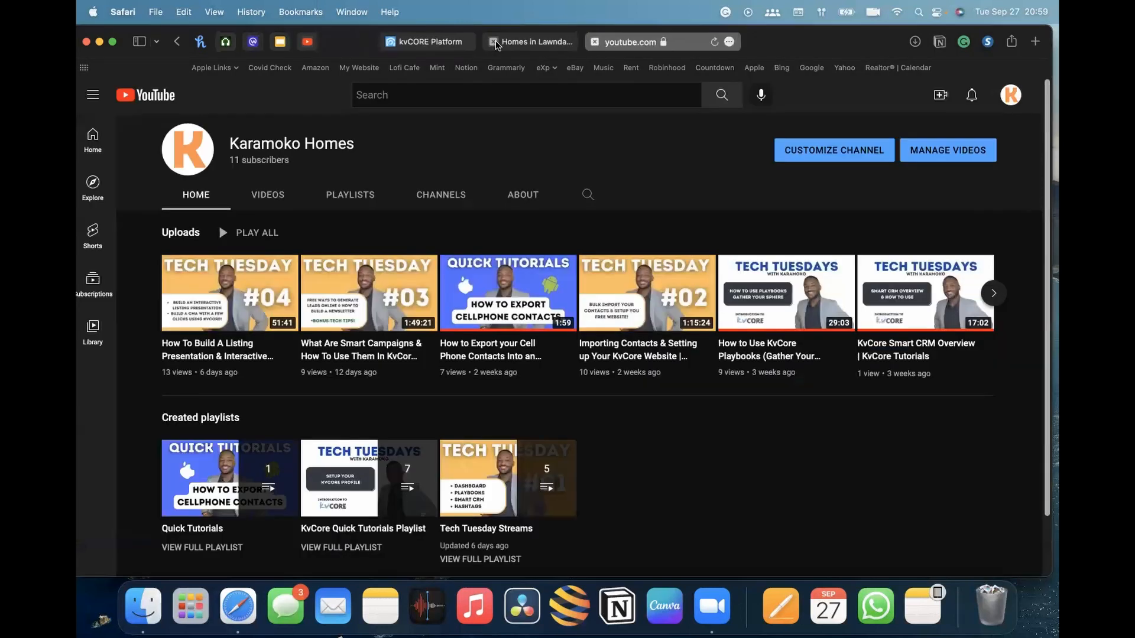
Return to the squeeze page builder and compare the Seller Squeeze and Market Report page forms
left_click(441, 43)
left_click(506, 179)
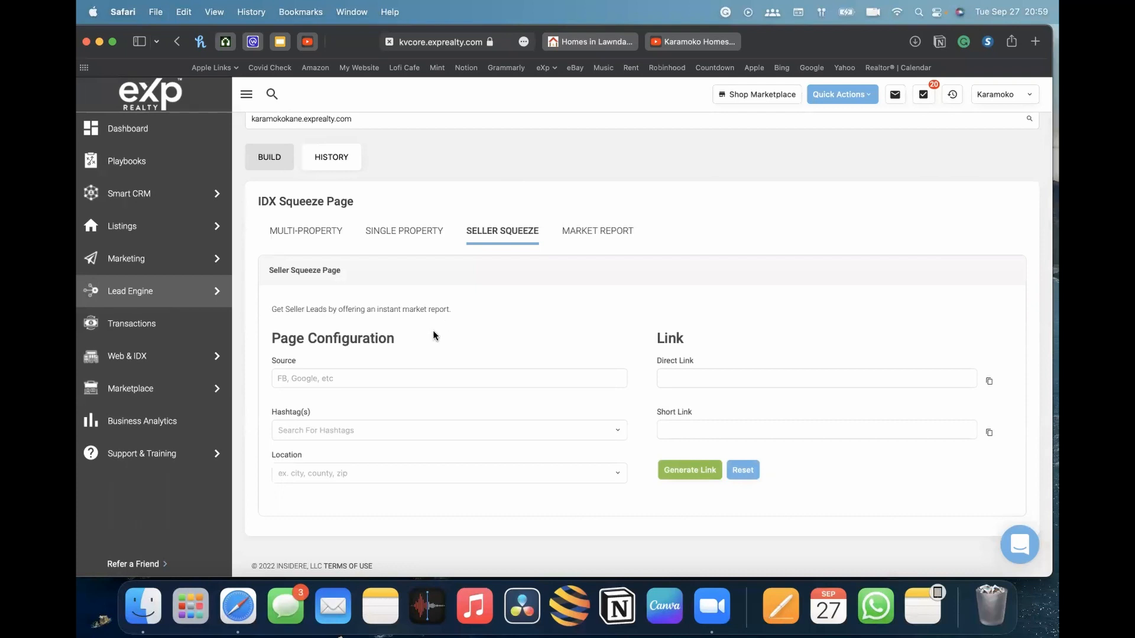
left_click(332, 471)
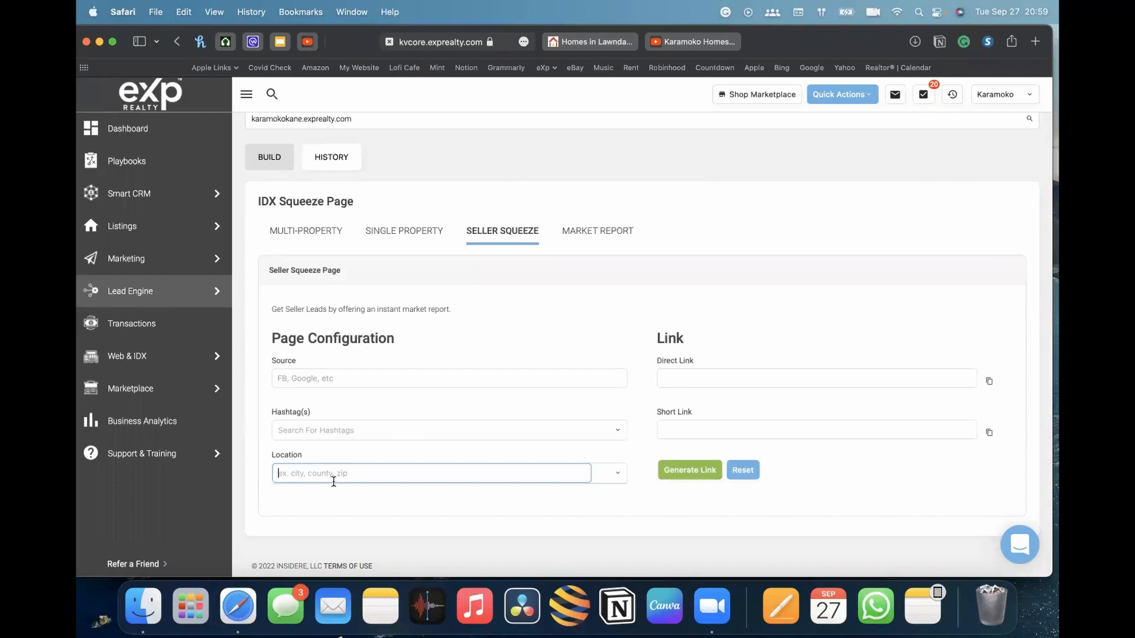
left_click(392, 432)
left_click(361, 374)
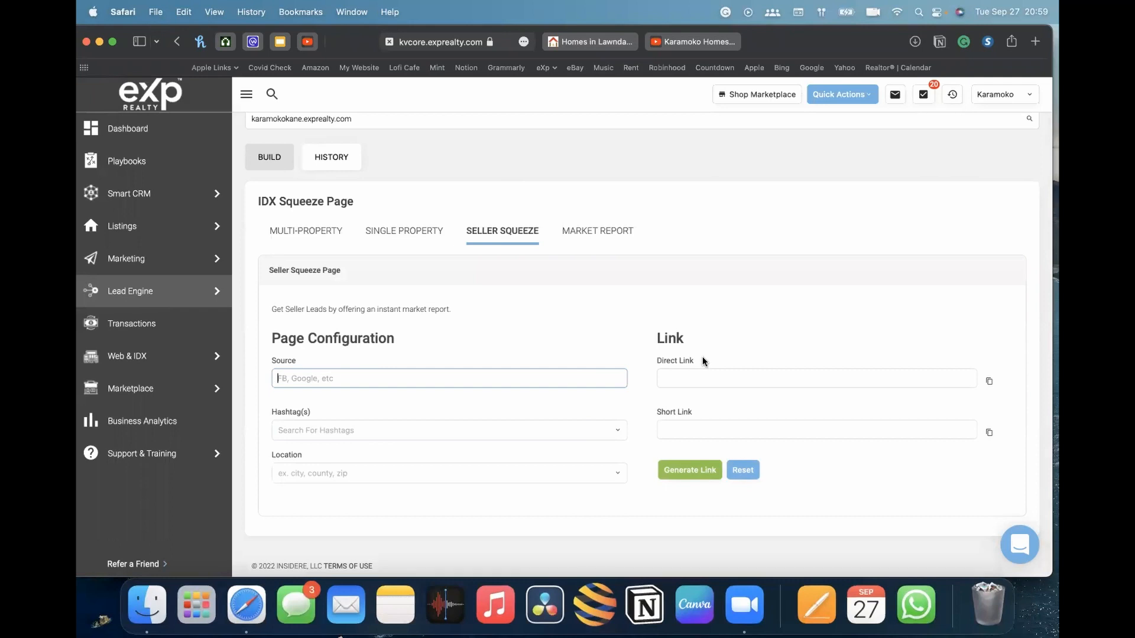
left_click(348, 474)
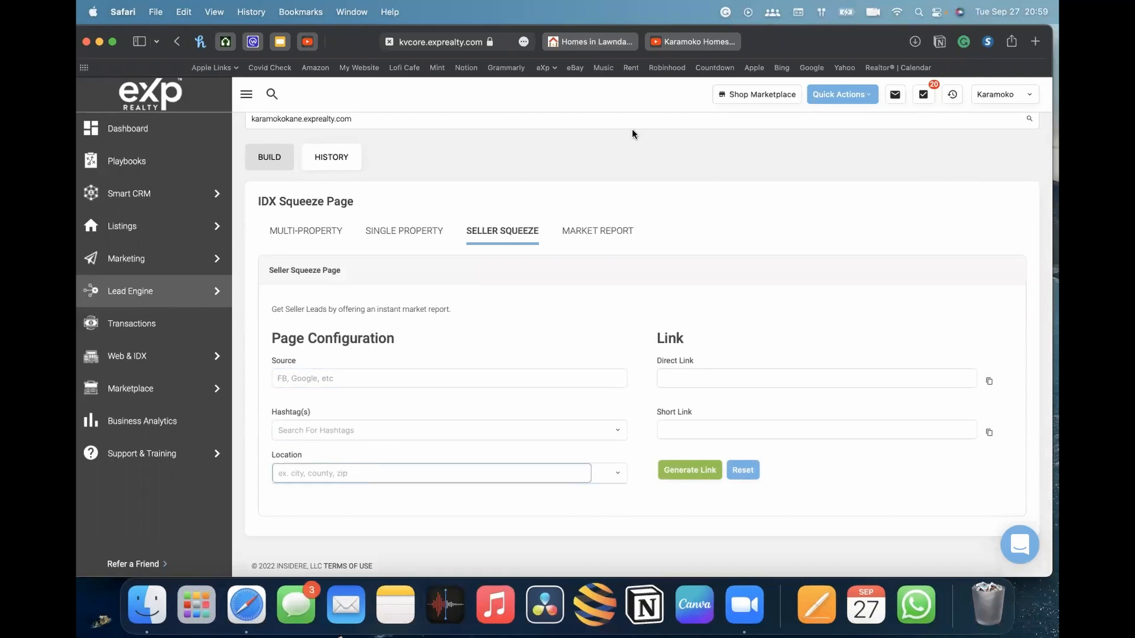
left_click(585, 234)
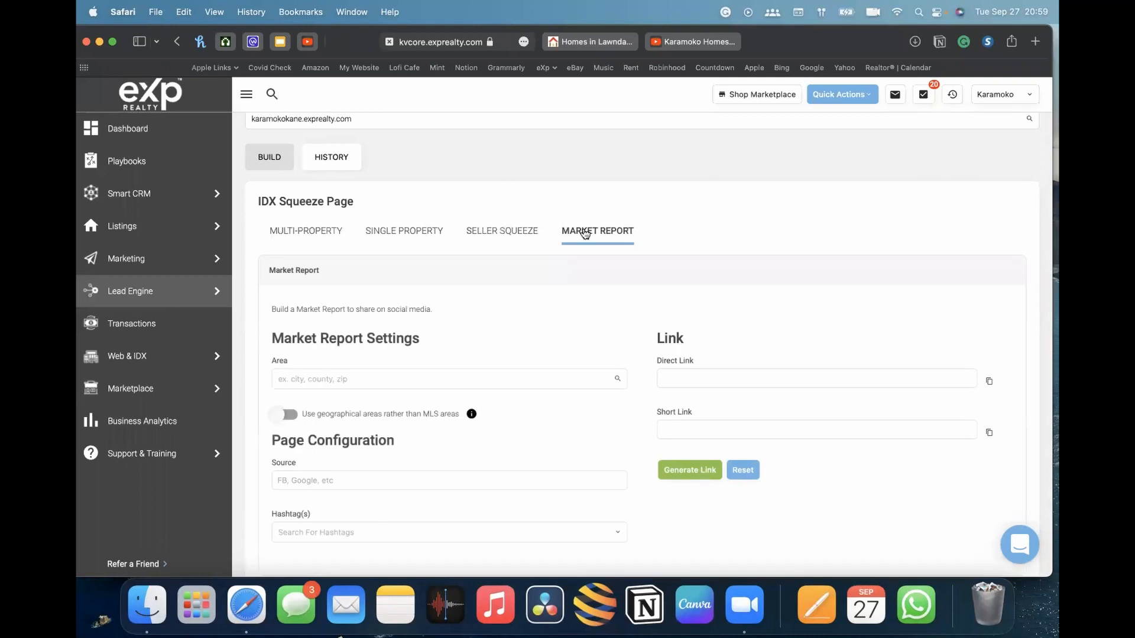
left_click(505, 232)
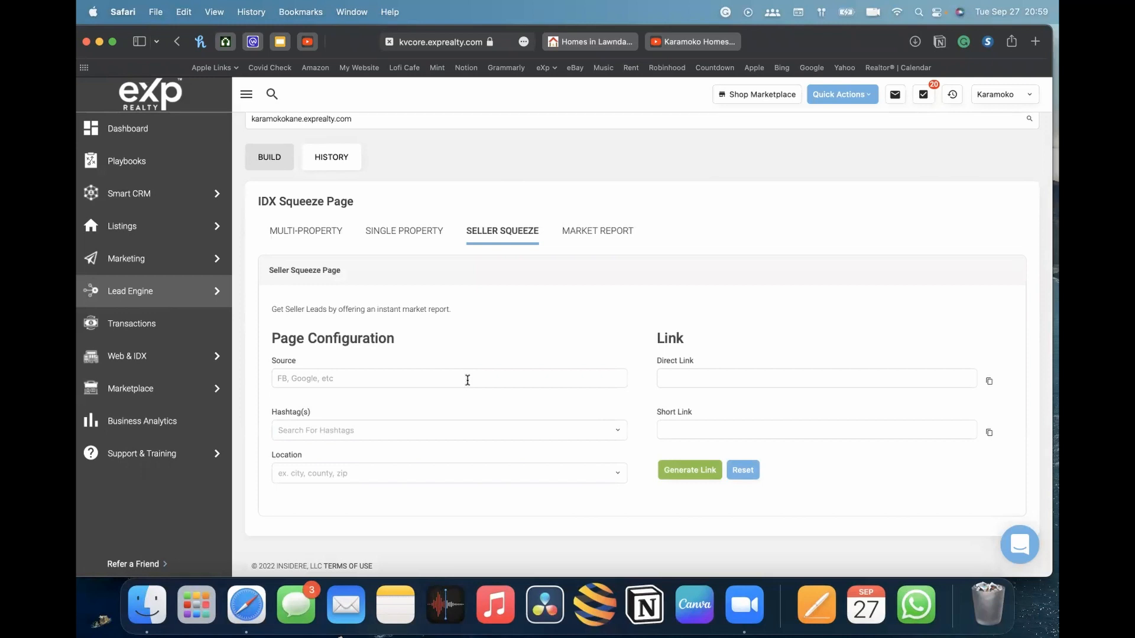
left_click_drag(404, 309, 458, 308)
left_click(615, 231)
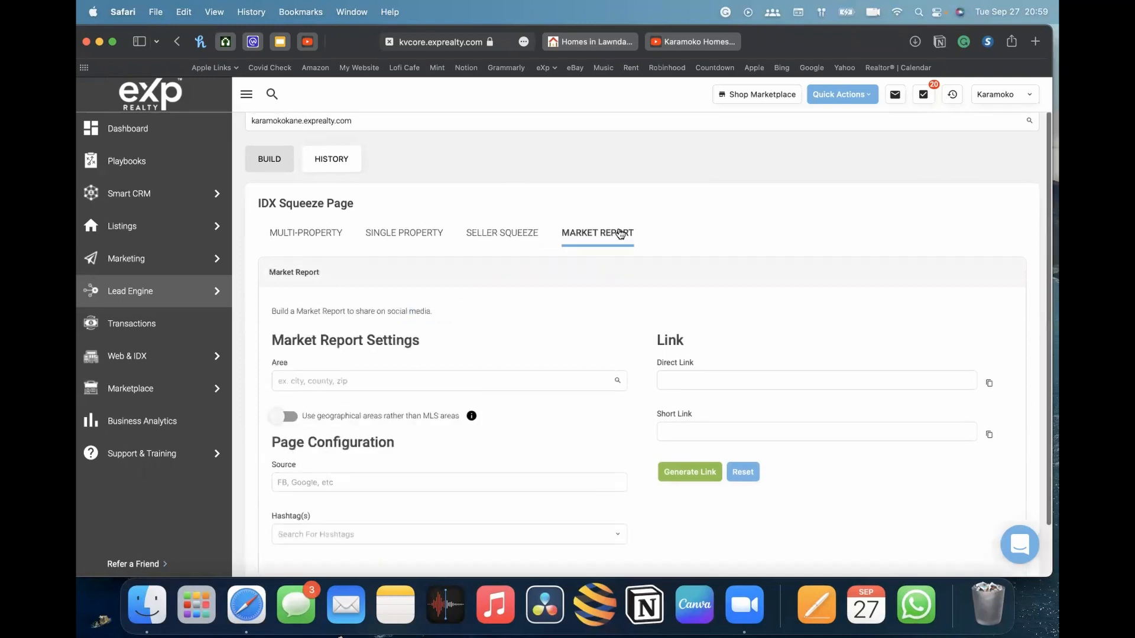
left_click(508, 234)
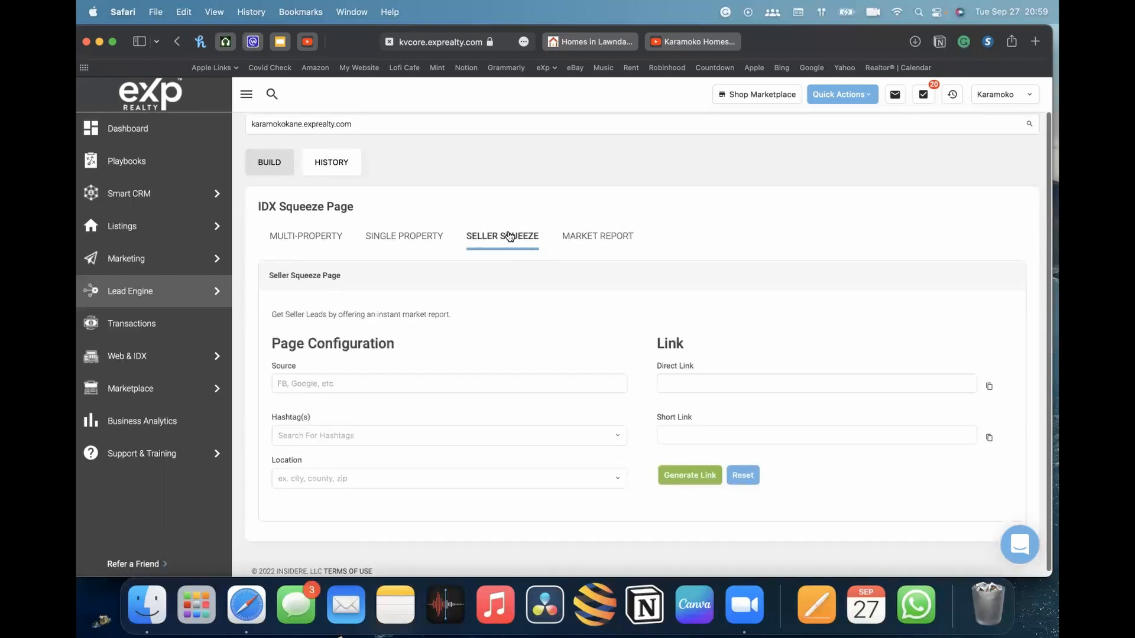
left_click(599, 231)
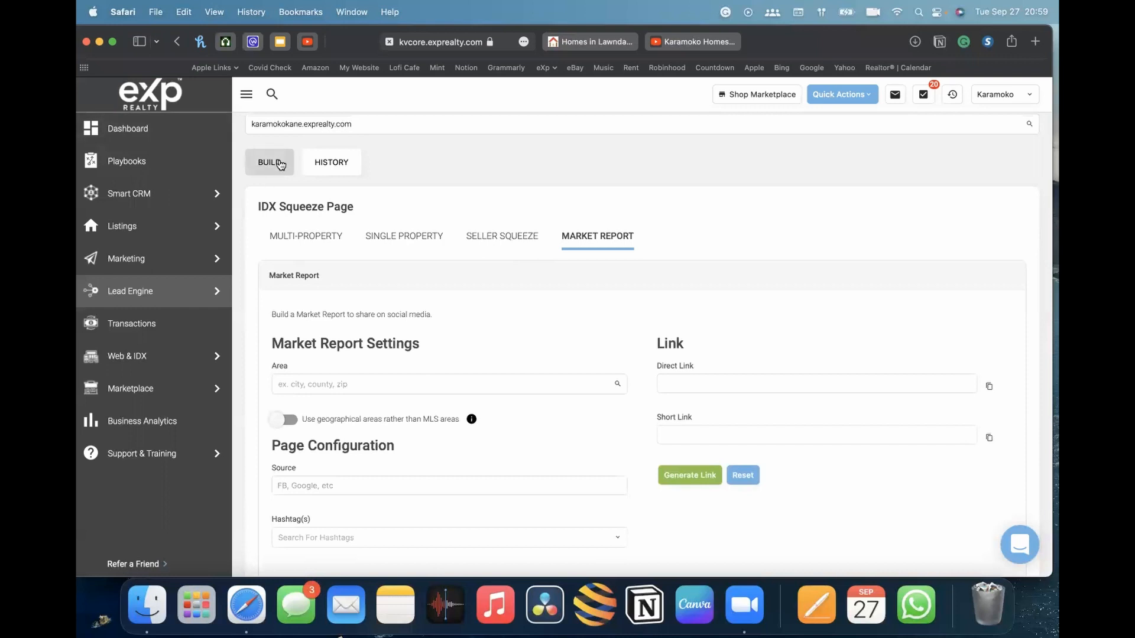
Open the squeeze page history and scroll through the list of past squeeze pages
left_click(329, 166)
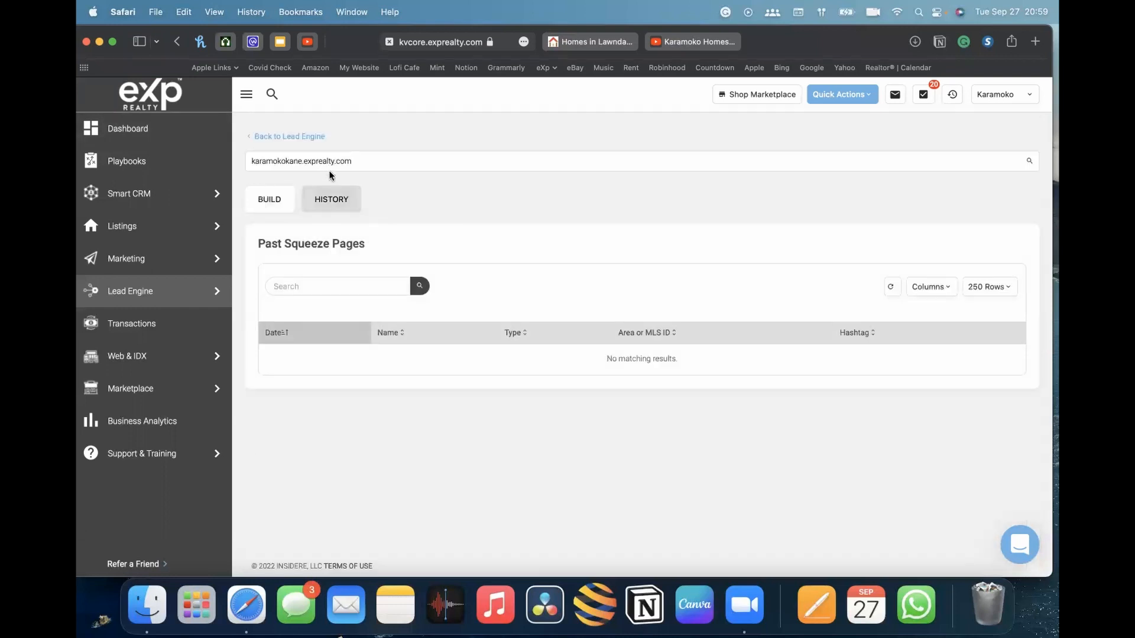
scroll(487, 358, "down", 3)
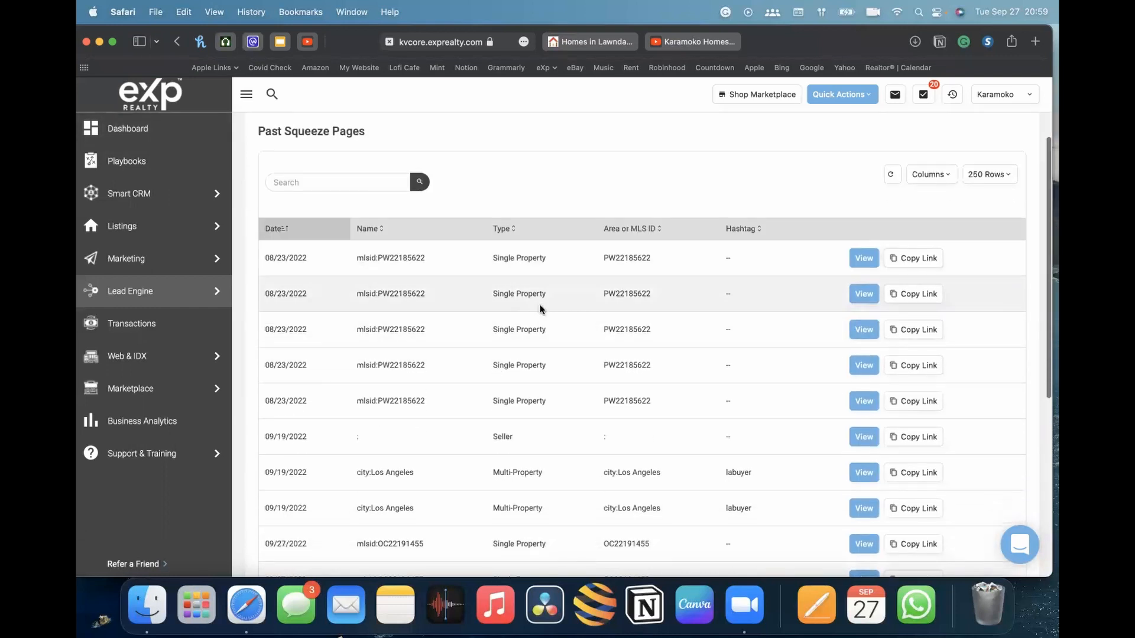
scroll(516, 321, "down", 9)
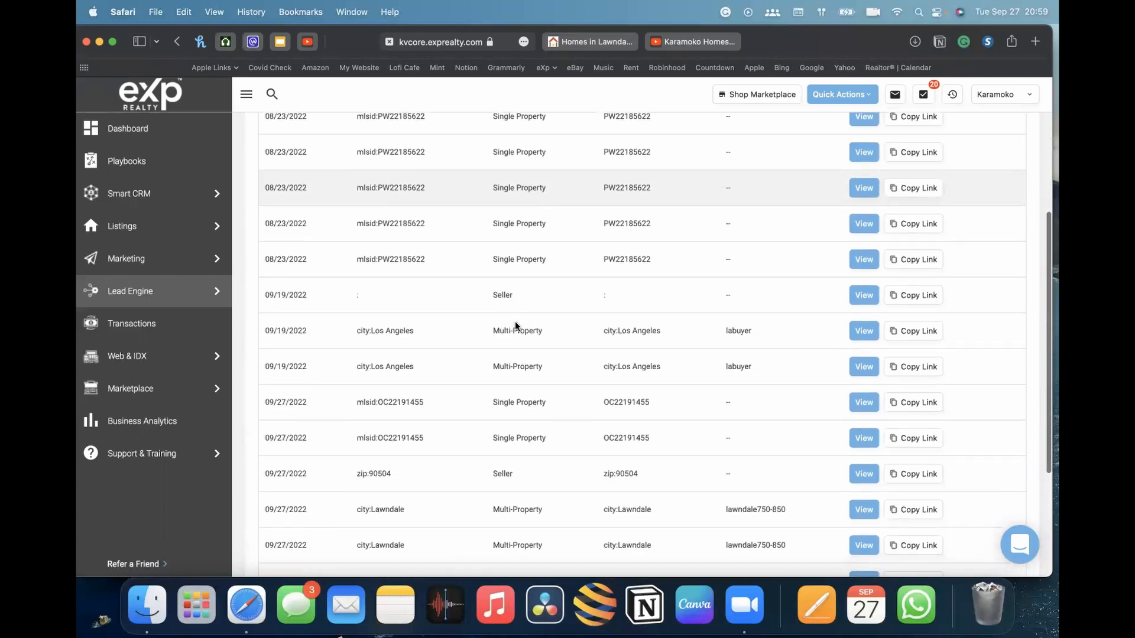
scroll(515, 321, "up", 12)
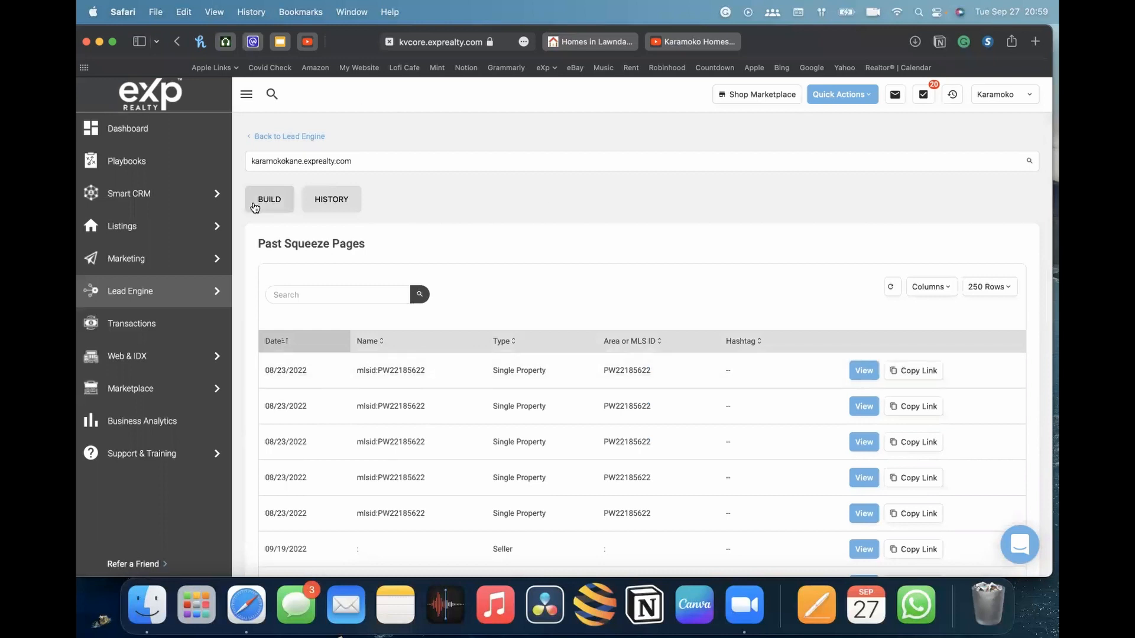
scroll(662, 364, "down", 5)
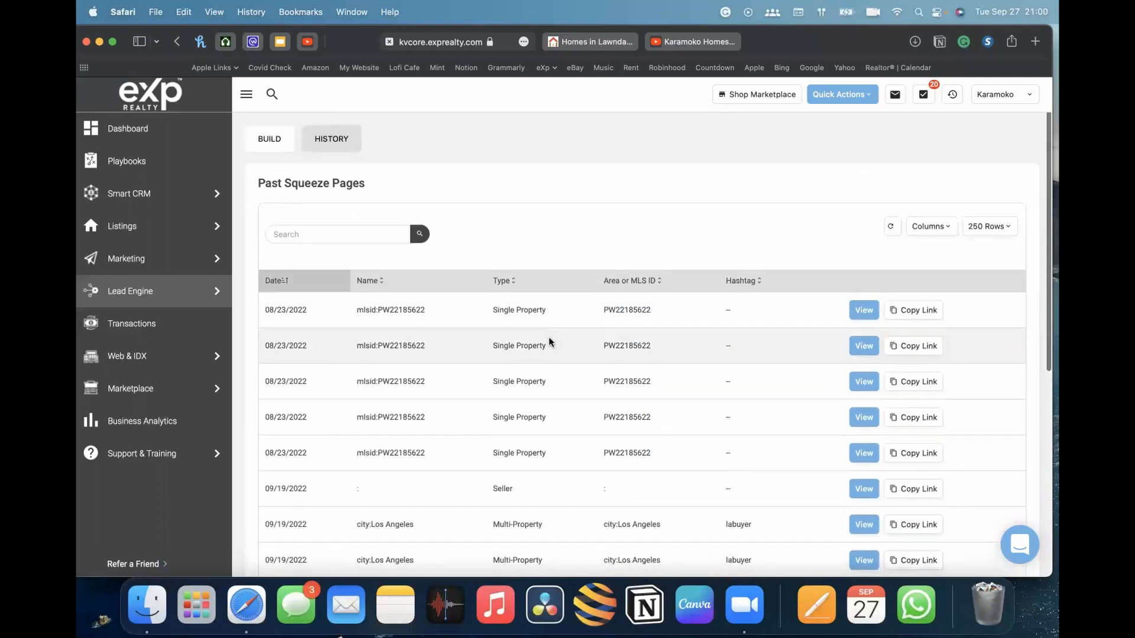
scroll(700, 413, "up", 5)
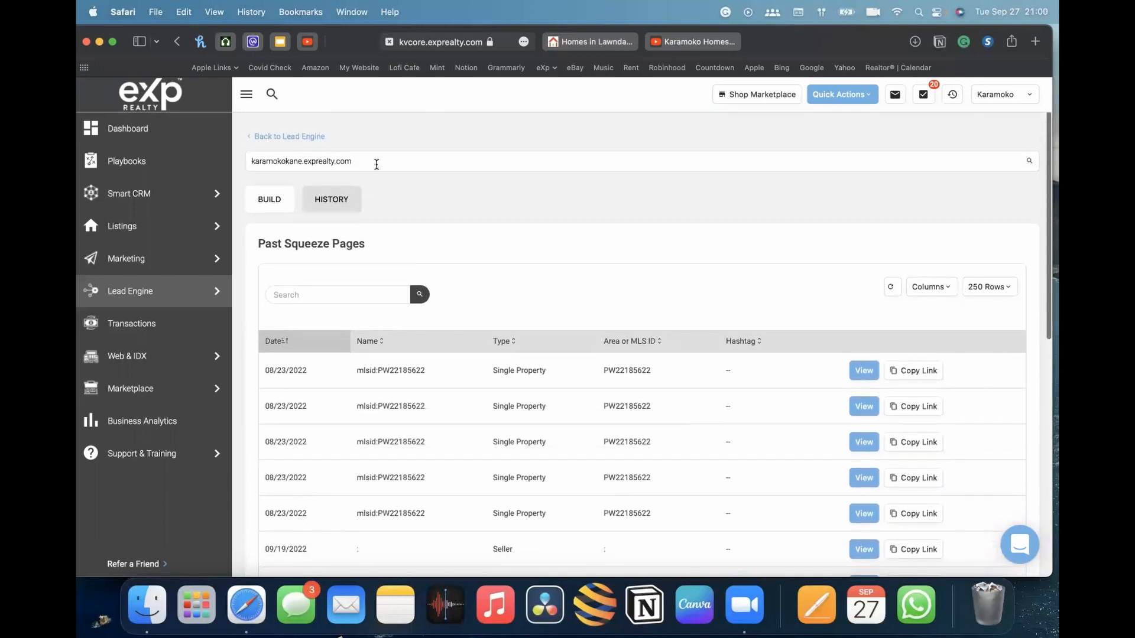
Go back to the Lead Engine and open Call and Text Capture to view the smart number settings
left_click(277, 139)
scroll(674, 430, "down", 3)
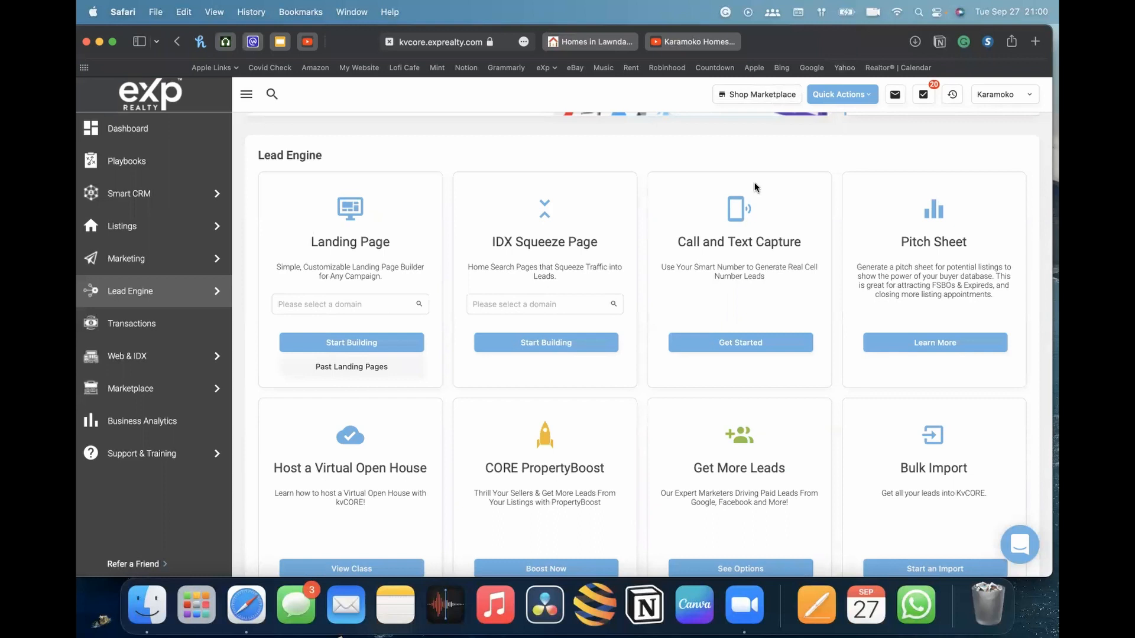
left_click_drag(852, 59, 908, 26)
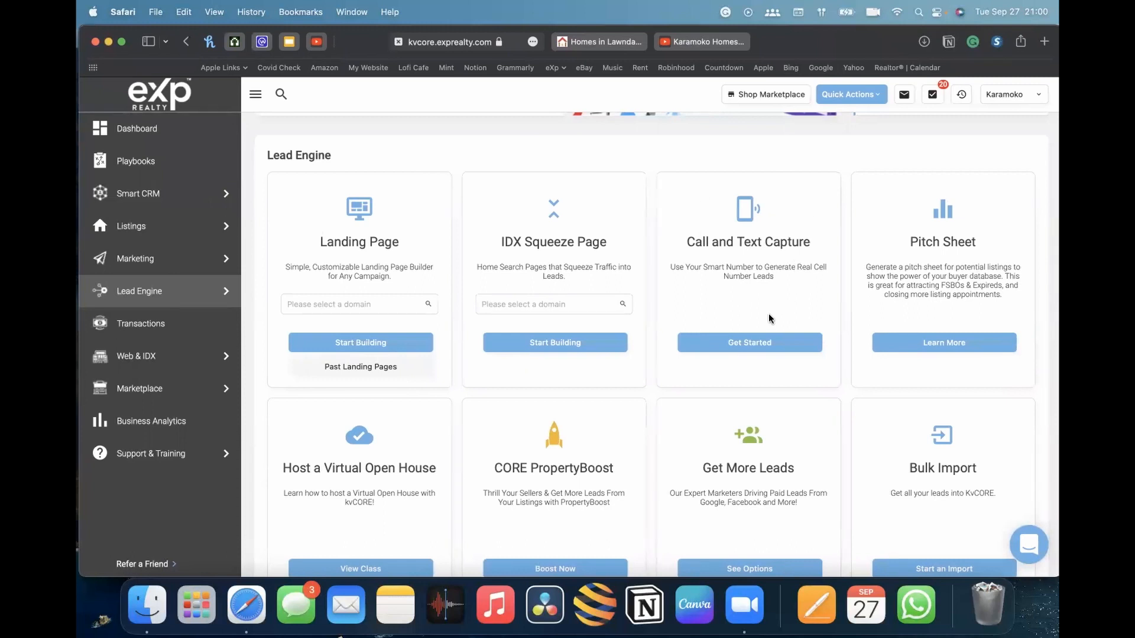
left_click(743, 347)
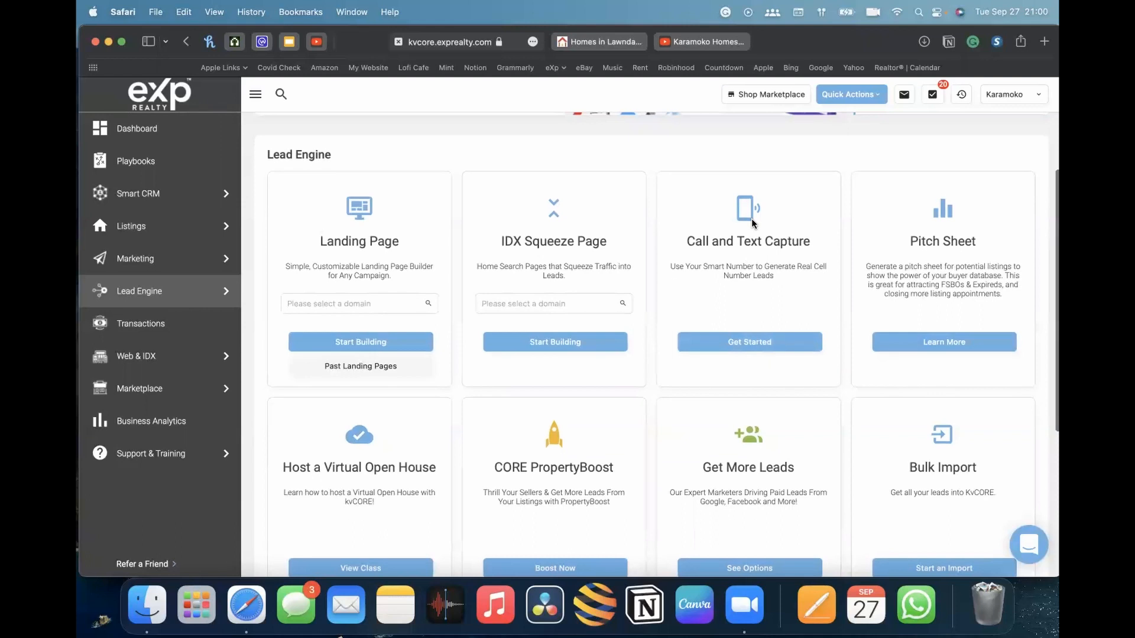
scroll(750, 218, "down", 2)
left_click(772, 290)
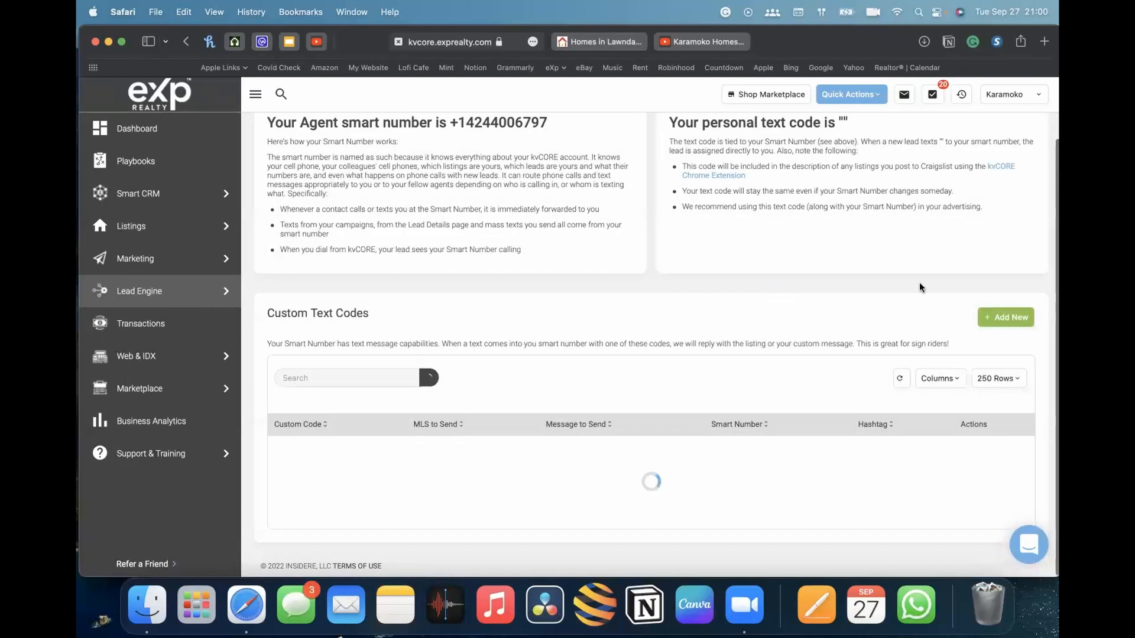
scroll(911, 293, "down", 2)
scroll(911, 296, "up", 4)
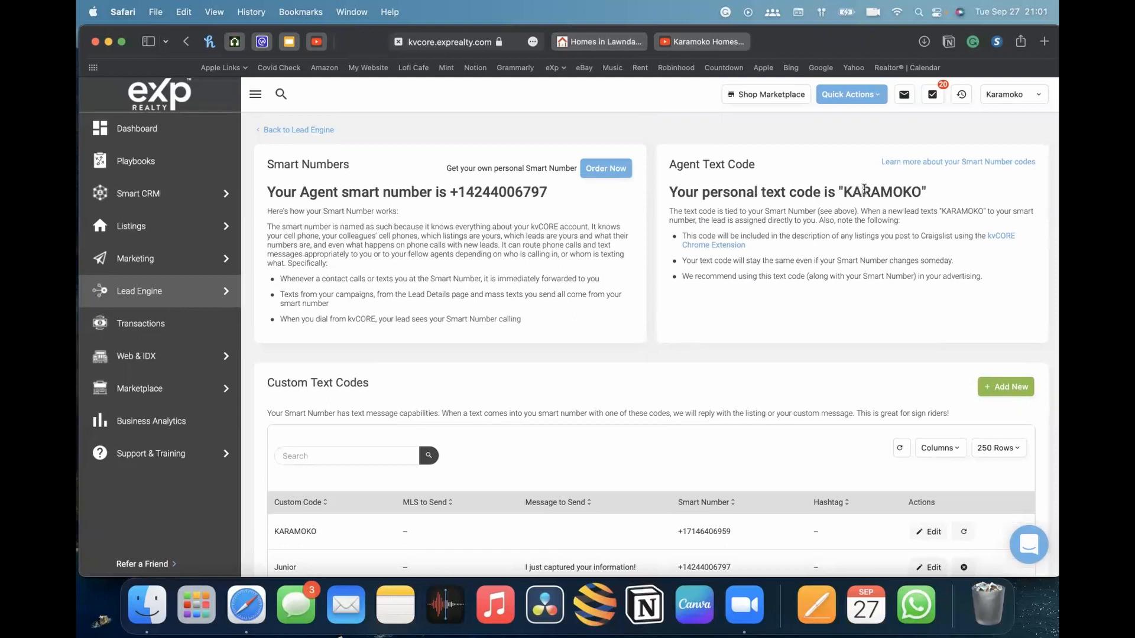
left_click(1032, 92)
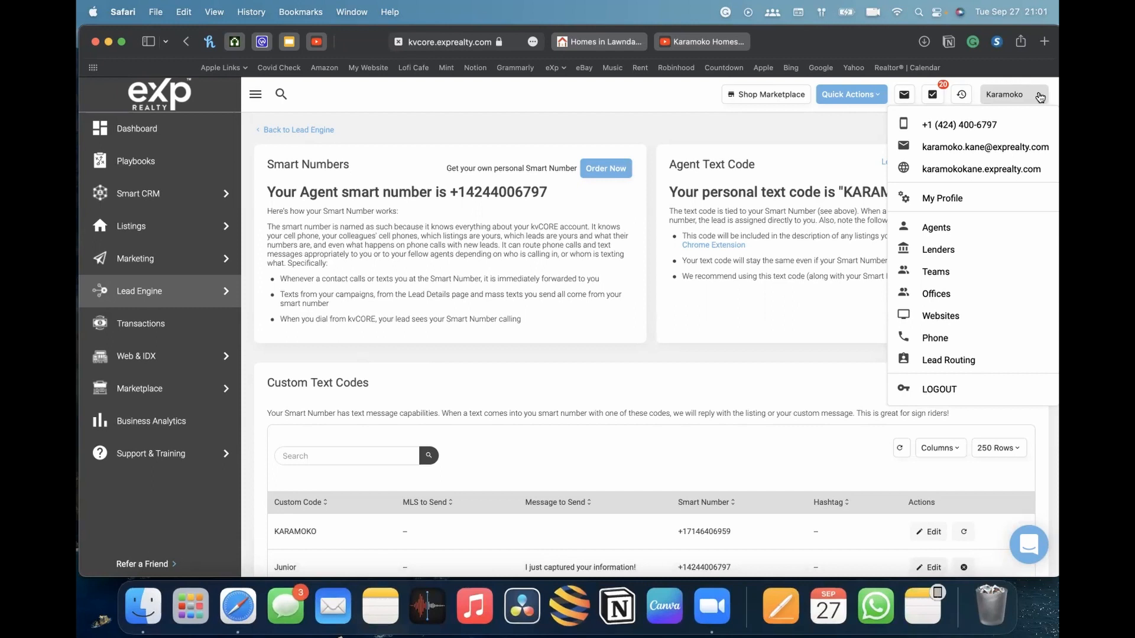
scroll(841, 295, "down", 5)
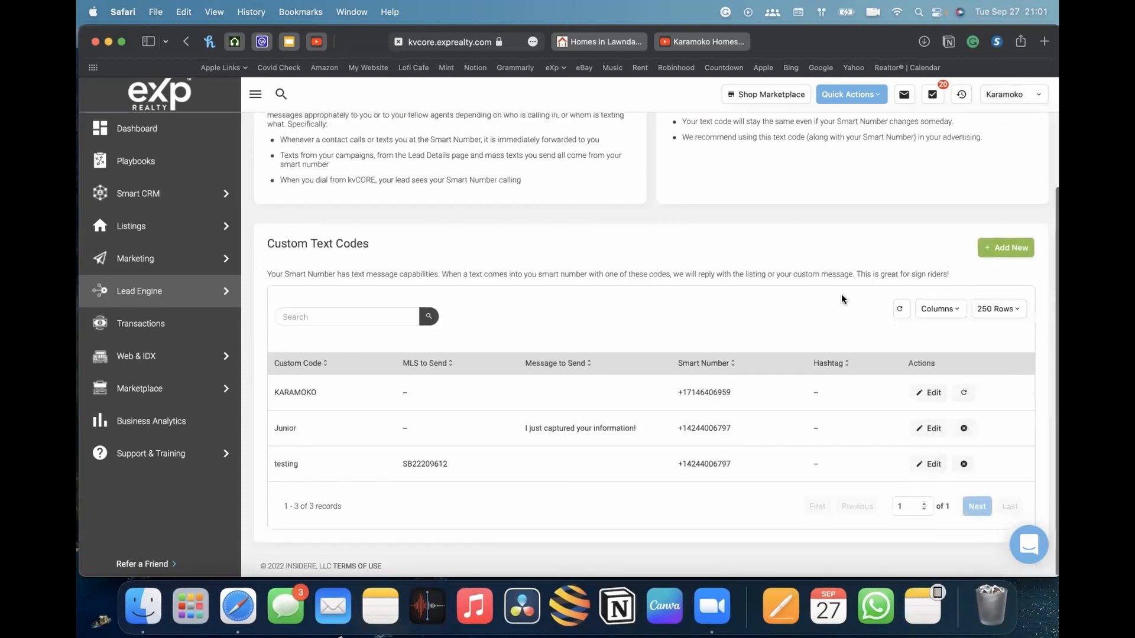
Add a new custom text code named Info that sends MLS listing SB22209612
left_click(996, 248)
left_click(432, 199)
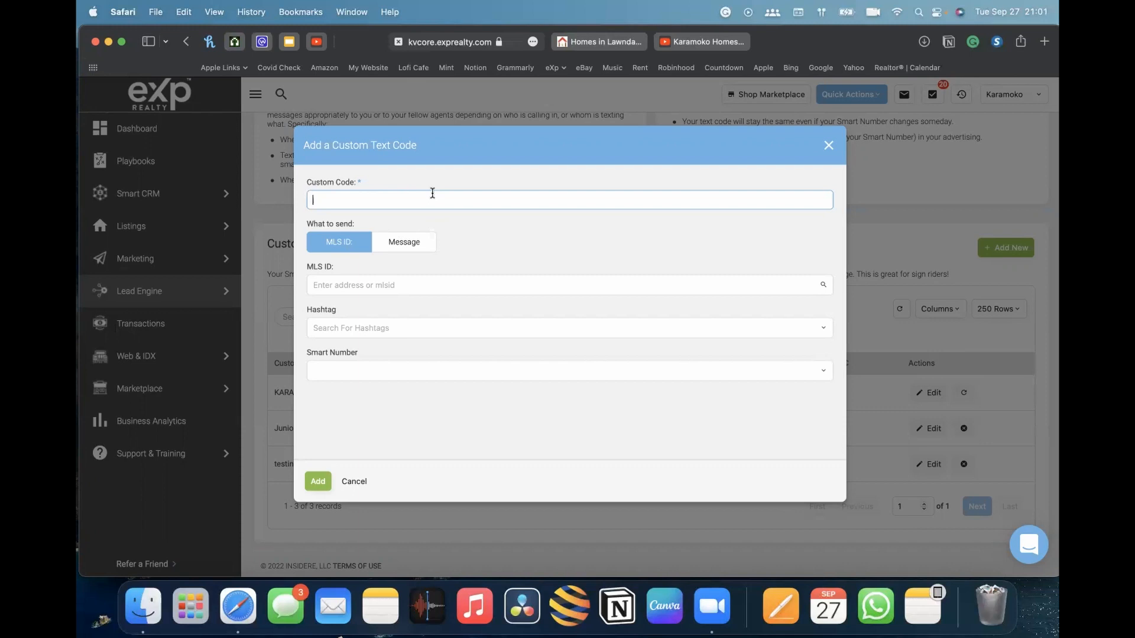
type("Info")
double_click(328, 201)
left_click(330, 285)
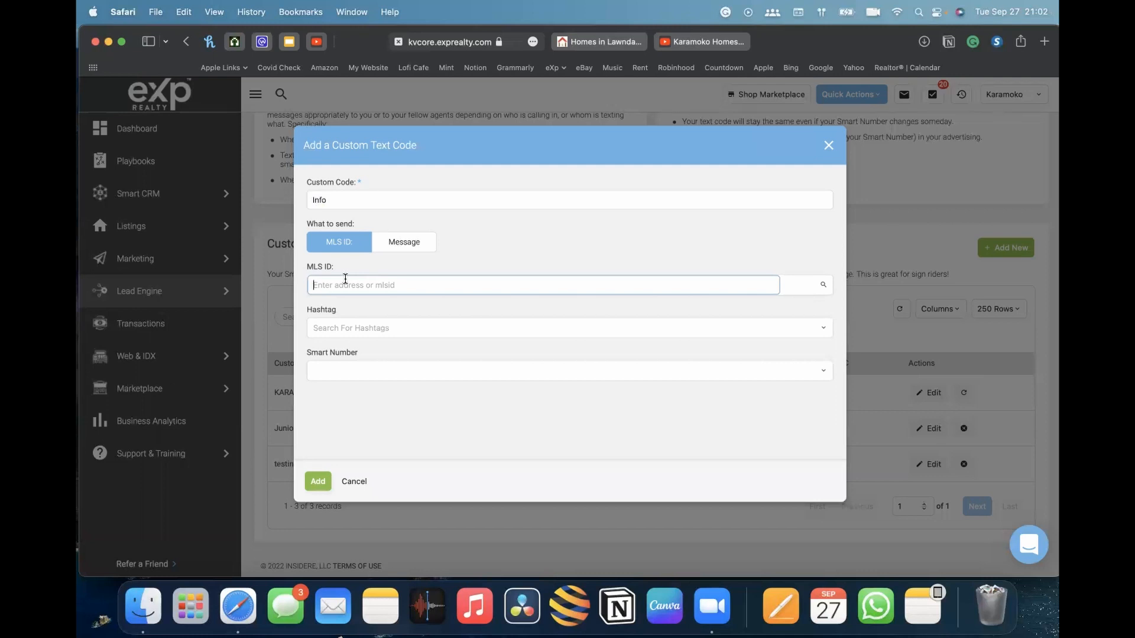
type("SB22203612")
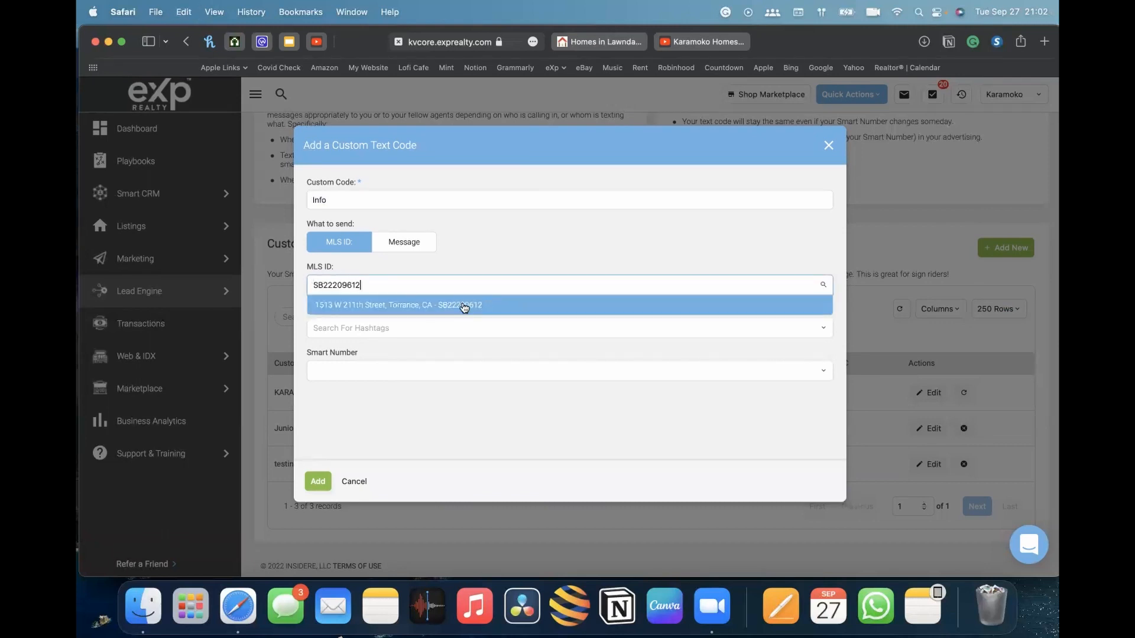
left_click(348, 305)
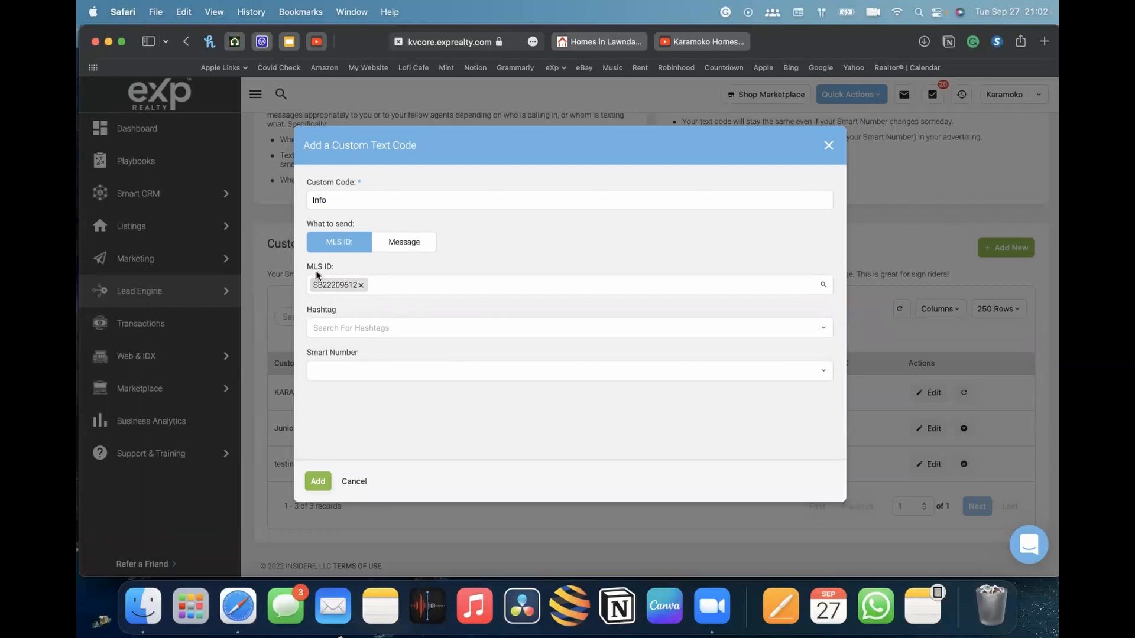
Tag the custom text code with the new hashtag txtcapture-longbeach
left_click(367, 327)
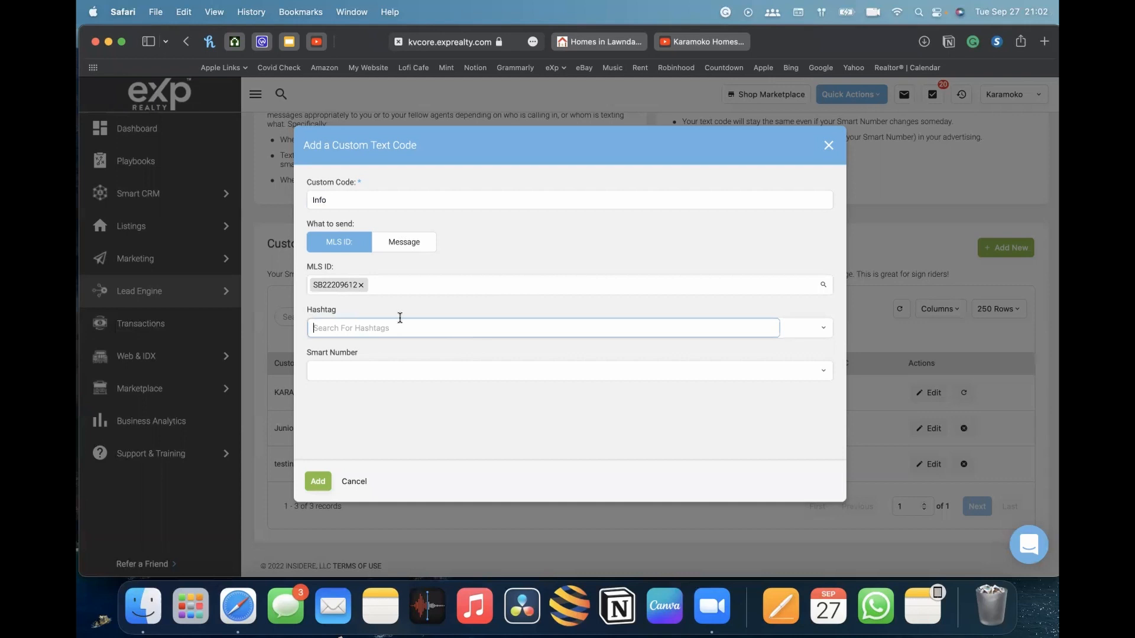
type("txtcapture")
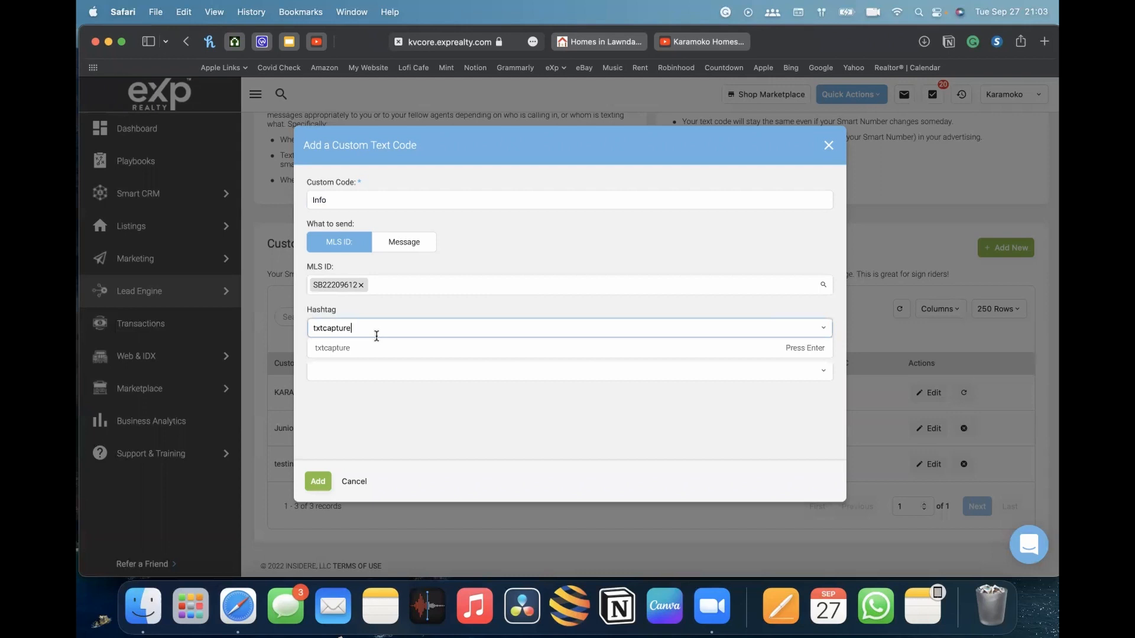
type("-longbeach")
left_click(412, 350)
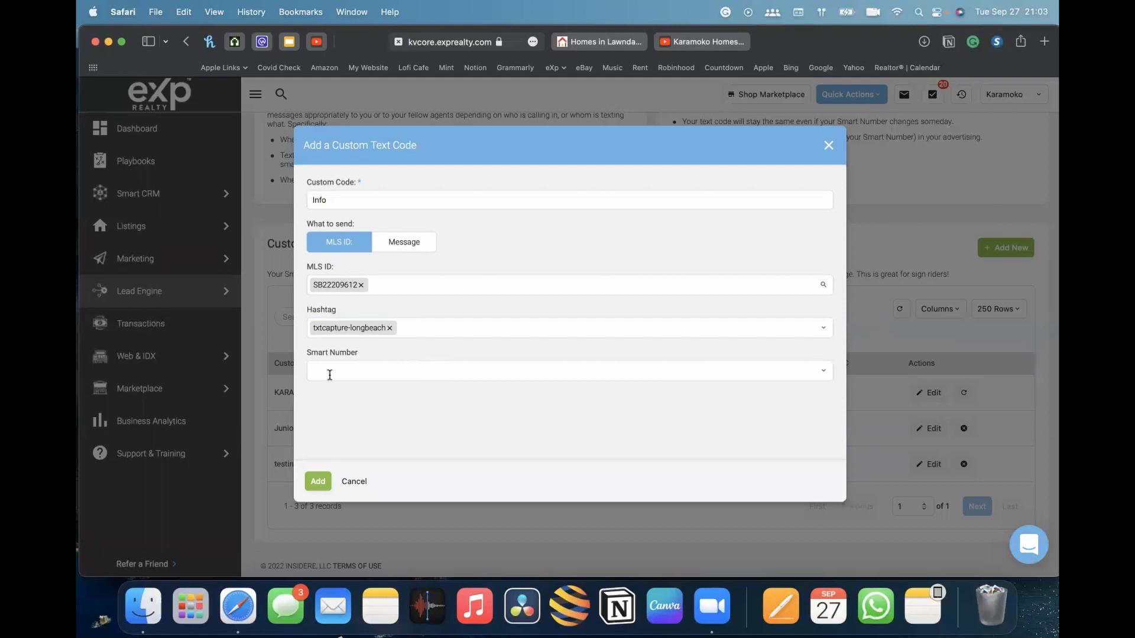
Open the smart number list for the Info text code, browse the numbers, and pick the AGENT smart number
left_click(561, 367)
scroll(640, 429, "down", 2)
scroll(639, 431, "up", 2)
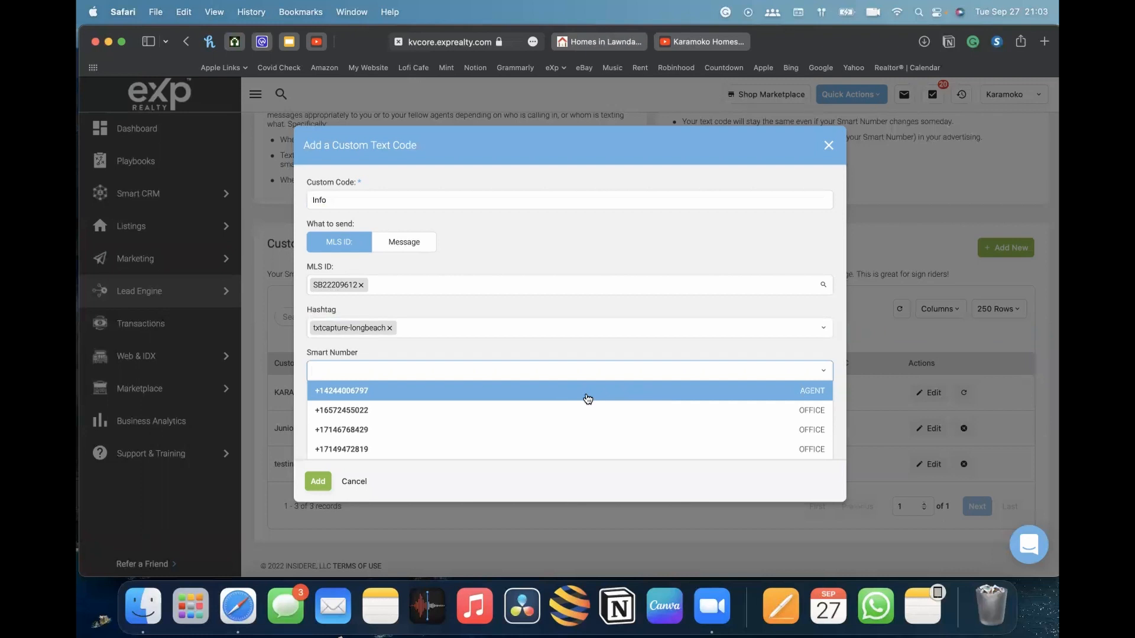
scroll(569, 438, "down", 2)
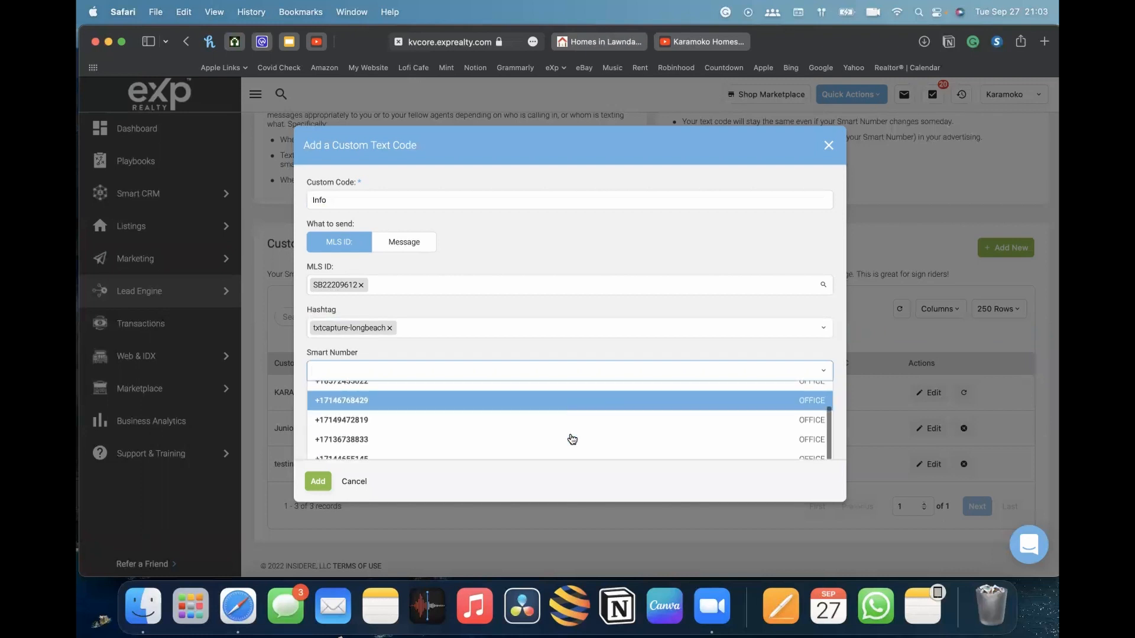
scroll(809, 271, "down", 2)
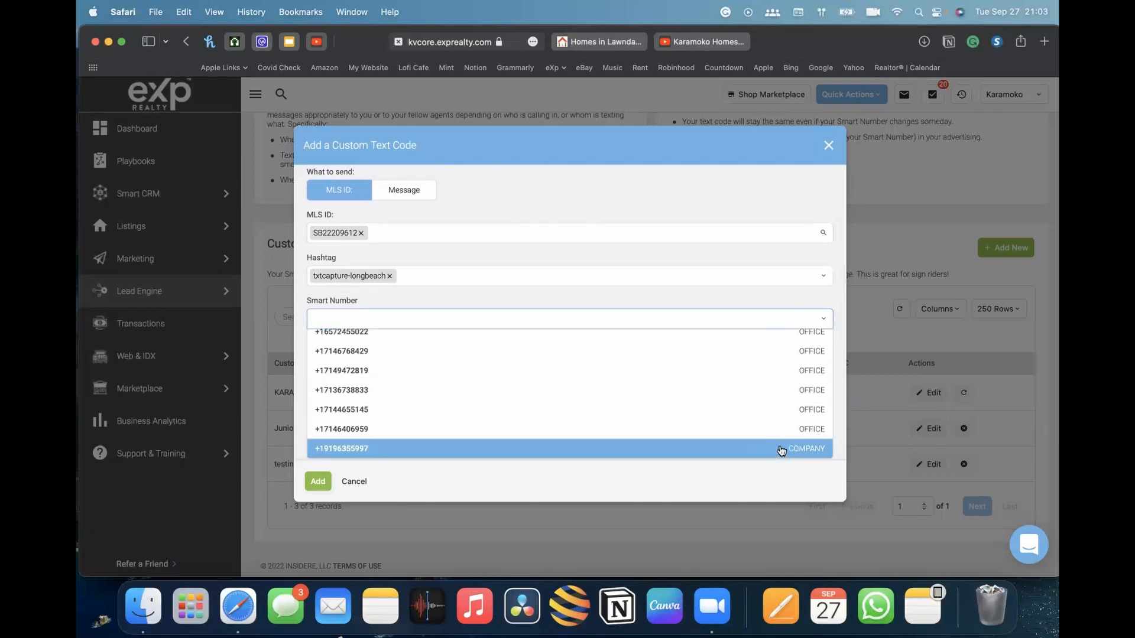
scroll(727, 406, "up", 2)
scroll(733, 405, "down", 3)
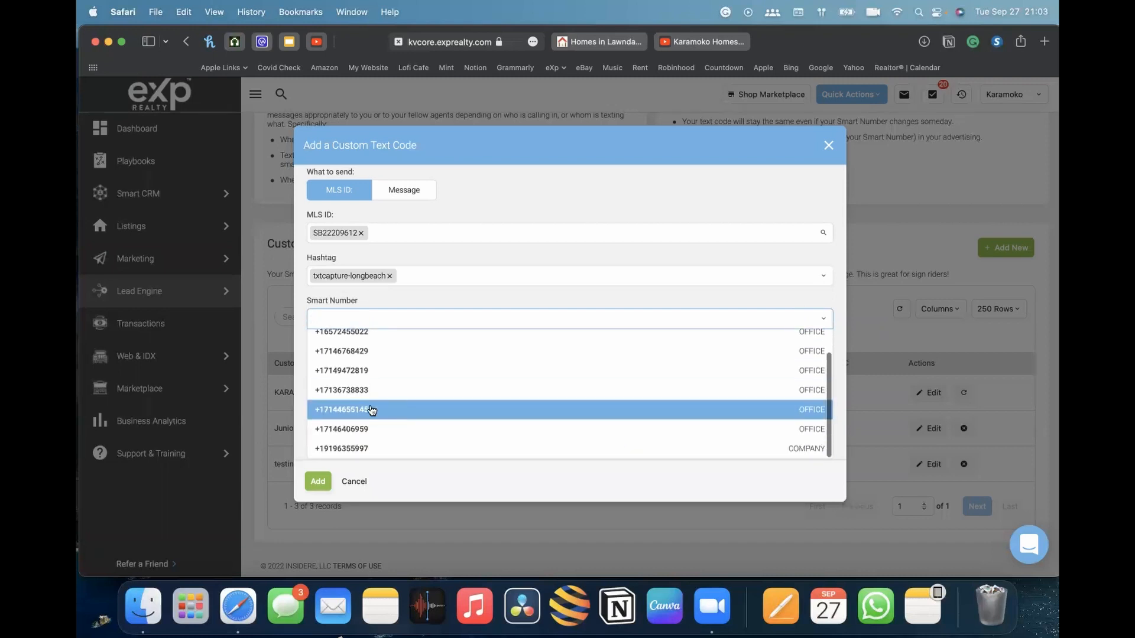
scroll(354, 390, "up", 2)
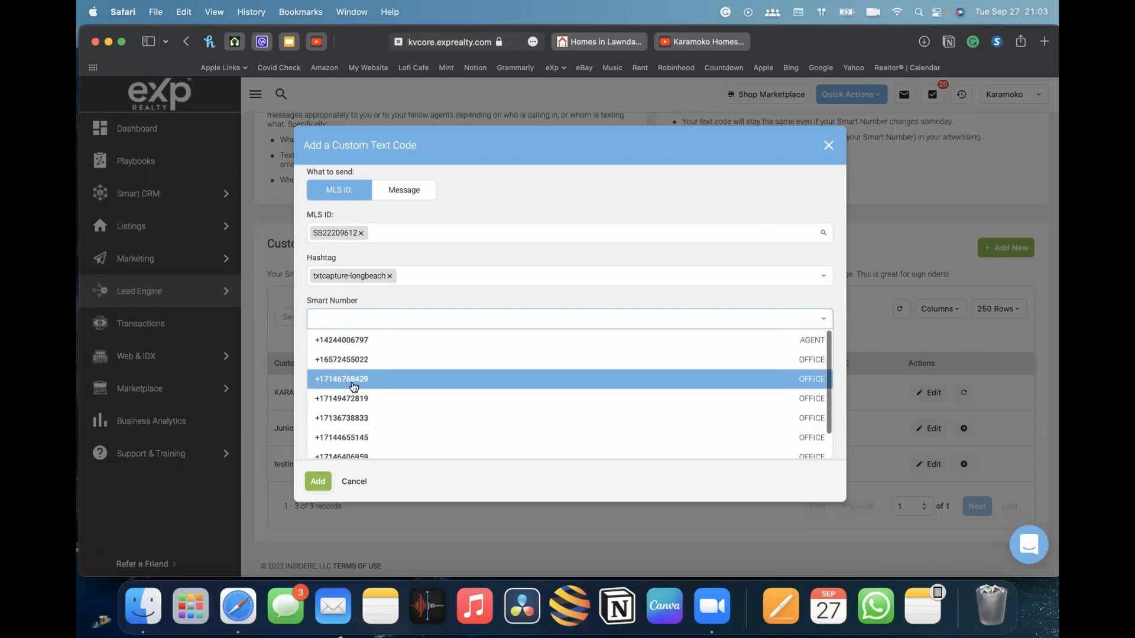
scroll(390, 390, "up", 2)
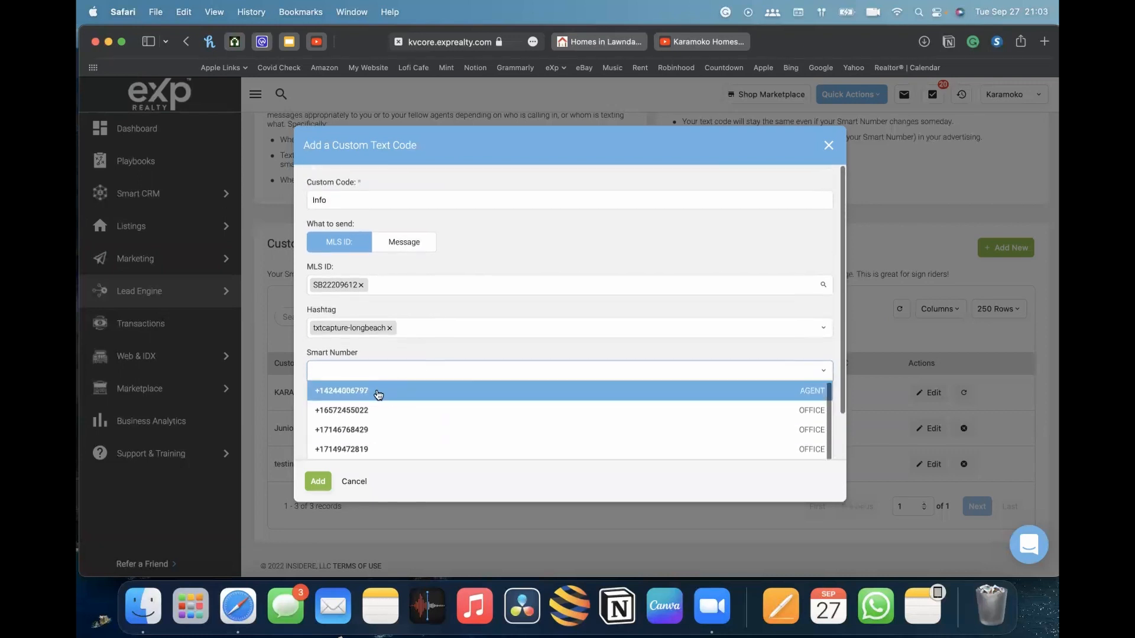
left_click(805, 394)
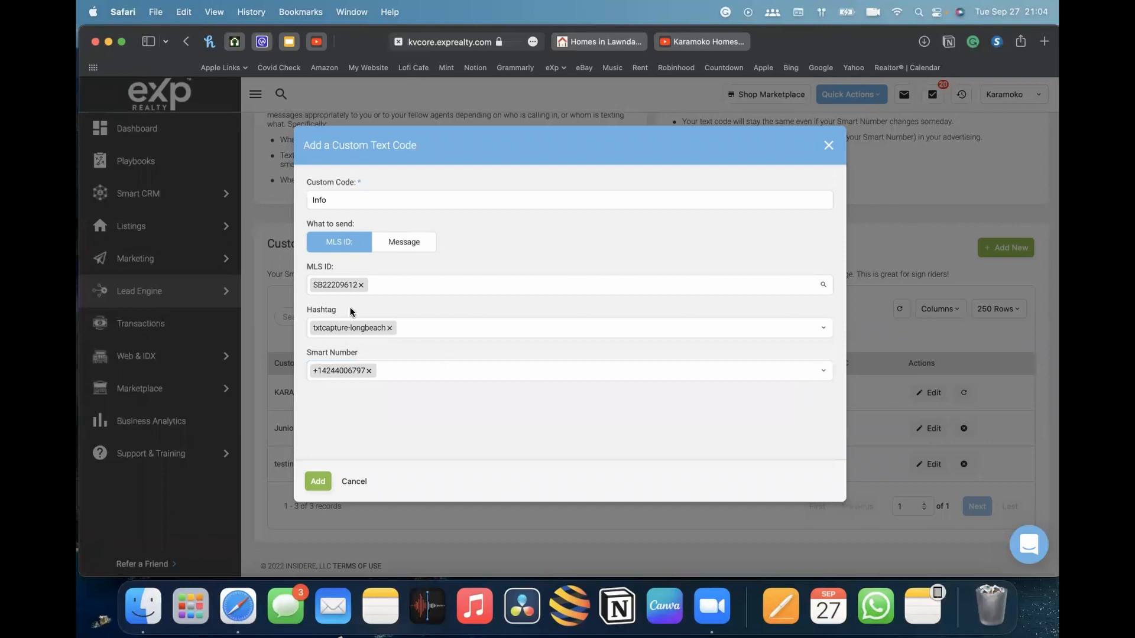
Recheck the smart number choices, keep the AGENT number selected, and add the Info custom text code
left_click(345, 200)
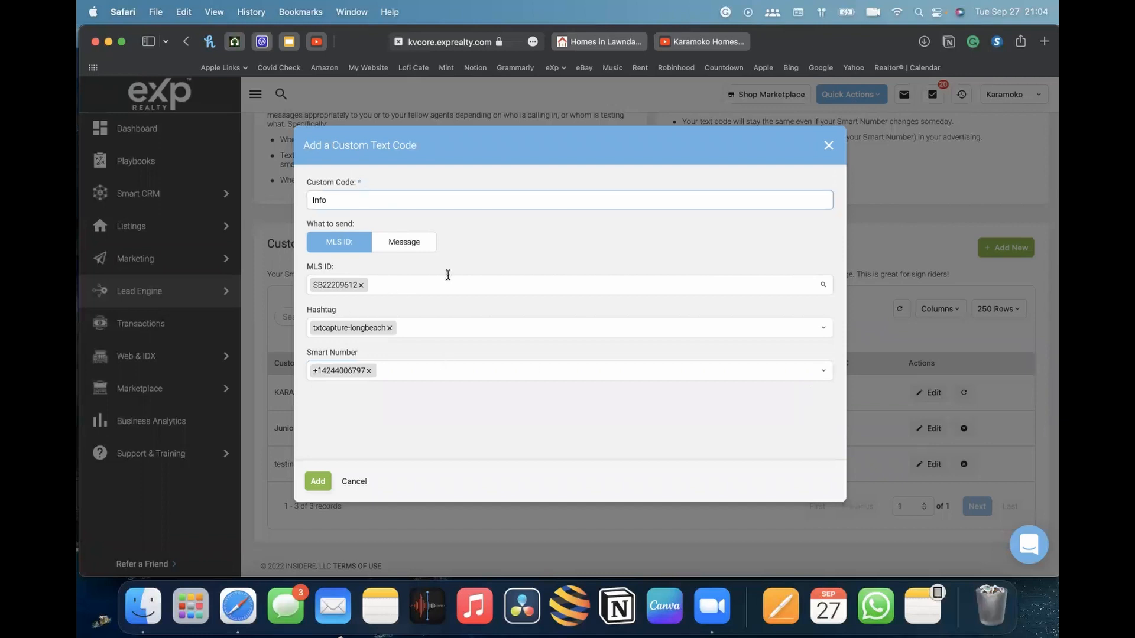
left_click(402, 371)
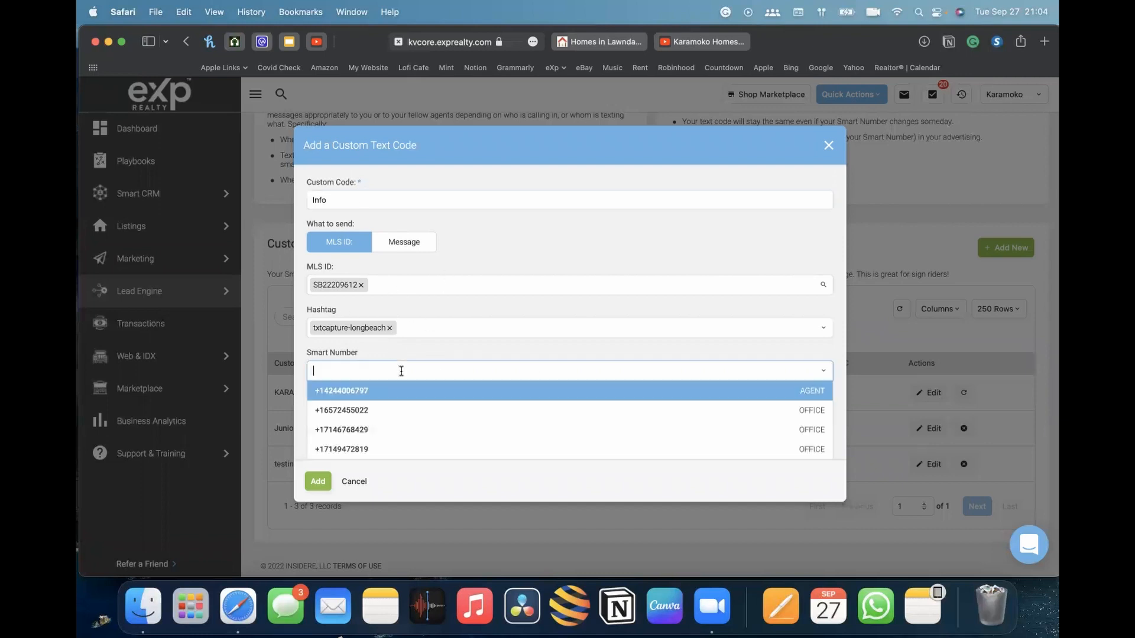
left_click(643, 245)
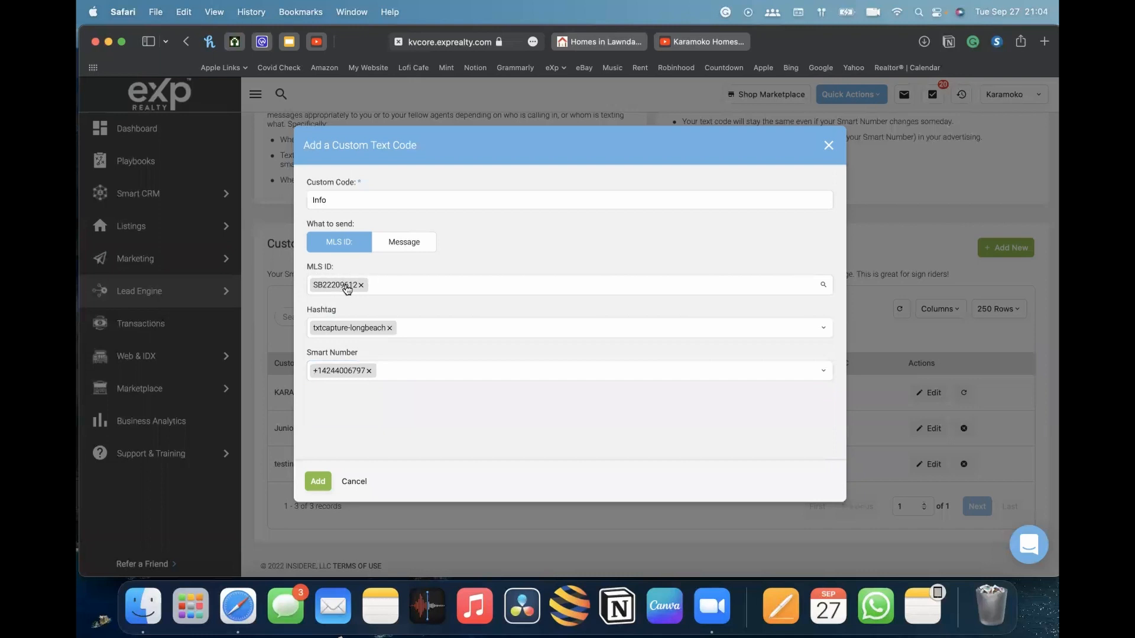
left_click(651, 374)
scroll(585, 421, "down", 3)
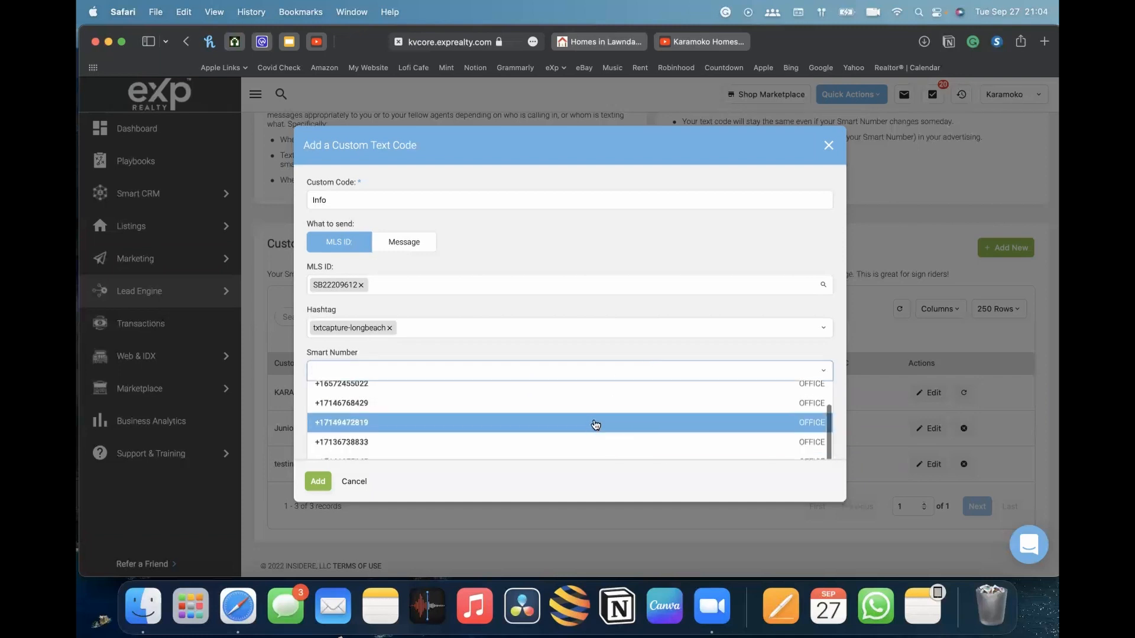
scroll(512, 406, "up", 2)
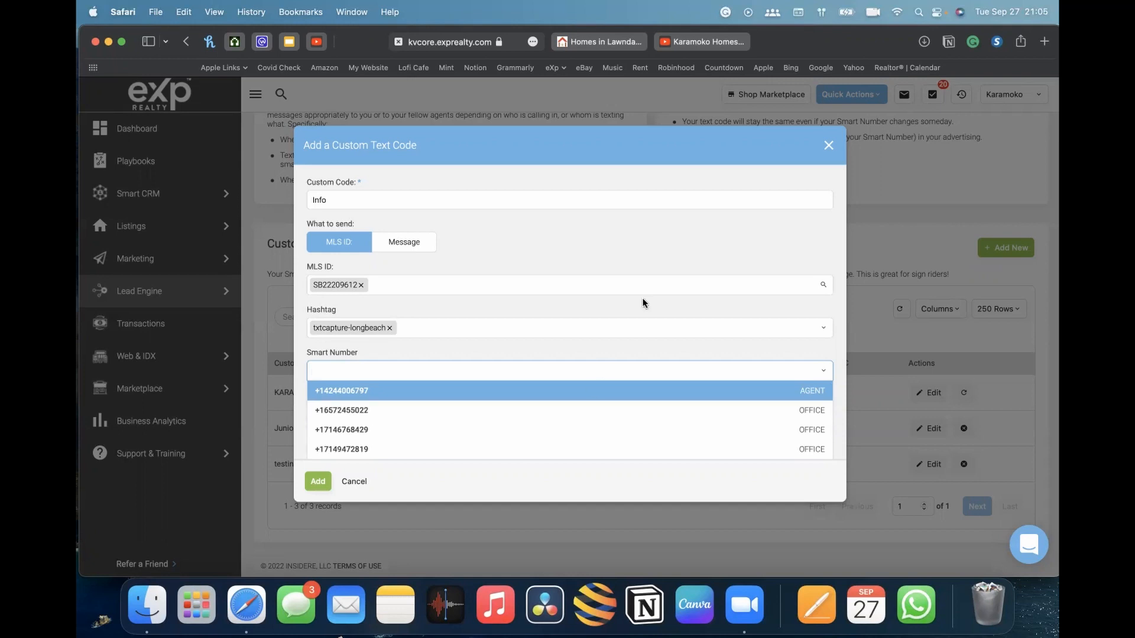
scroll(613, 282, "down", 2)
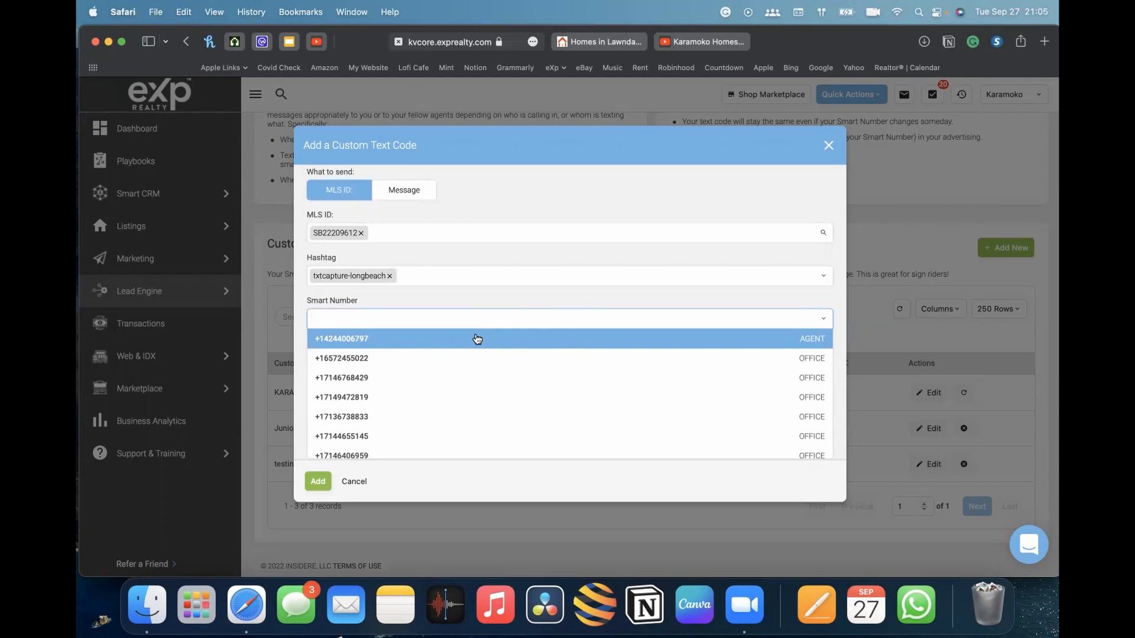
left_click(386, 345)
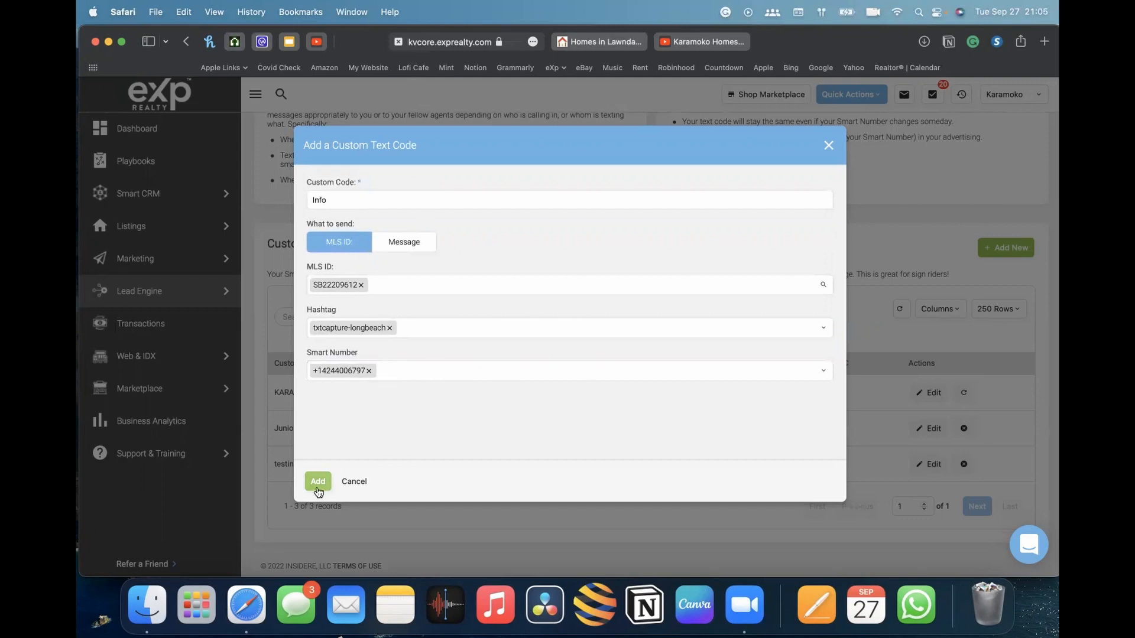
left_click(317, 482)
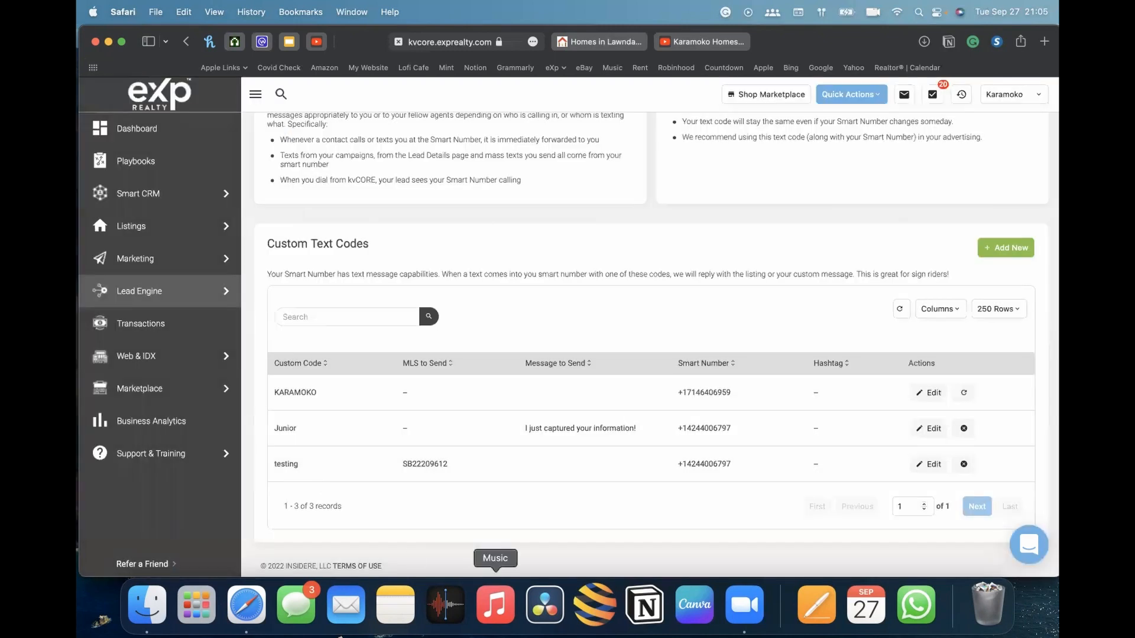
Examine the new Info entry and its smart number in the custom text codes list
scroll(593, 400, "down", 3)
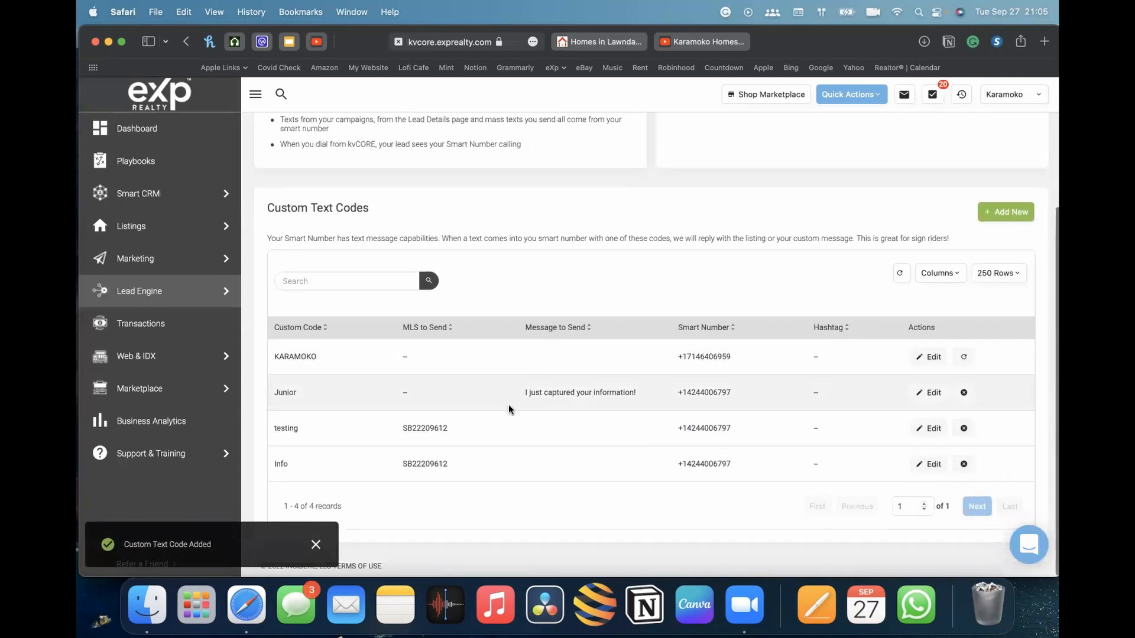
scroll(676, 349, "up", 1)
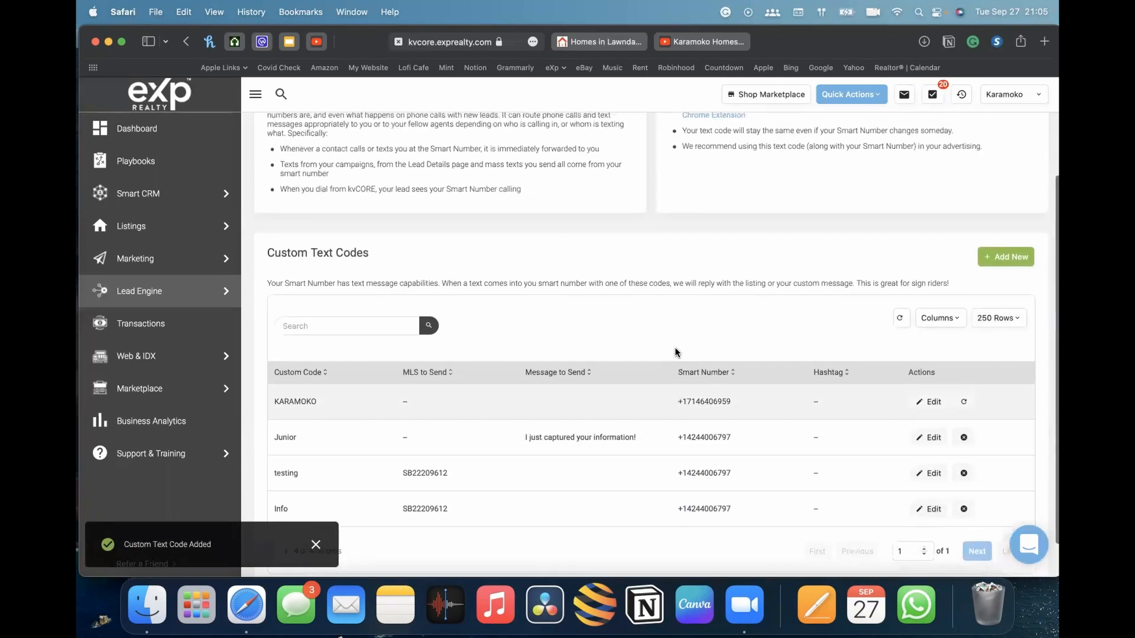
scroll(764, 403, "up", 1)
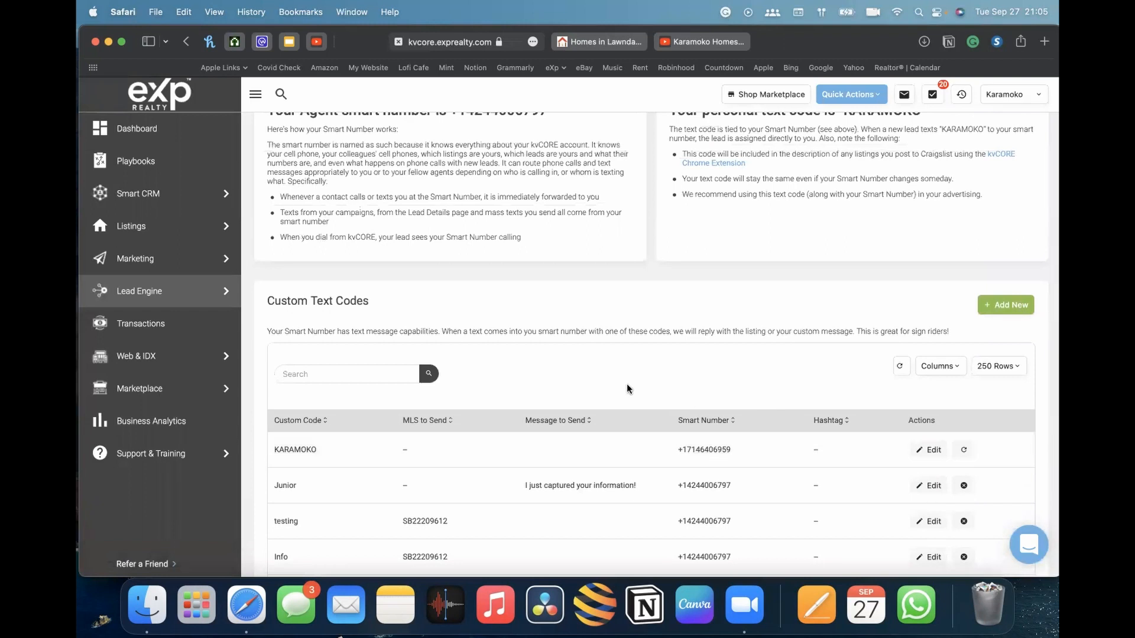
scroll(632, 378, "down", 2)
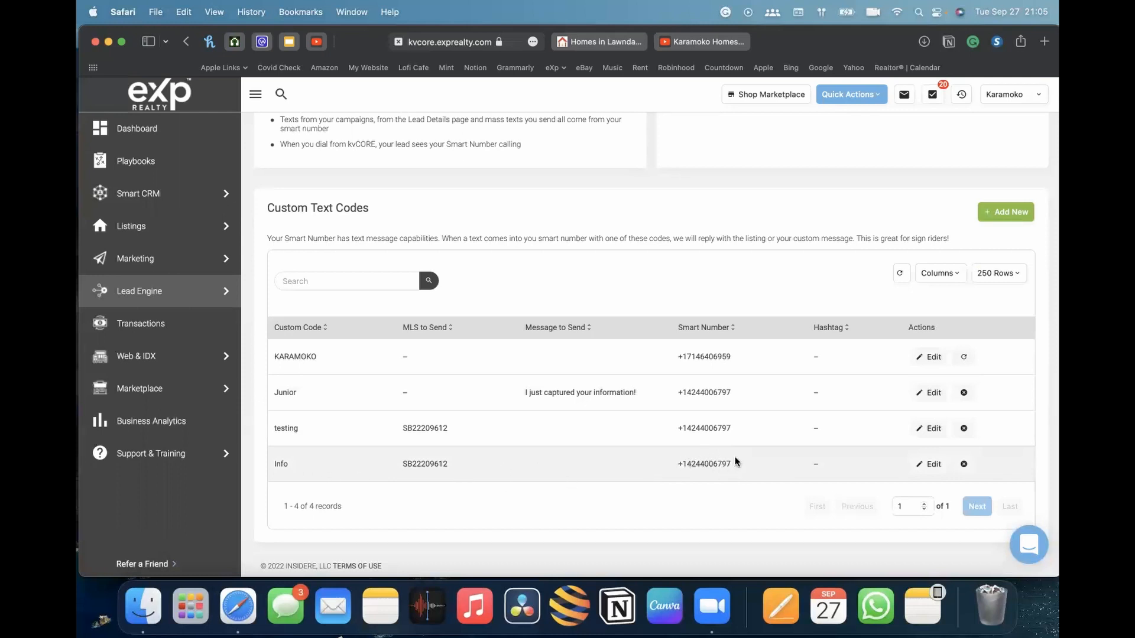
scroll(735, 456, "up", 1)
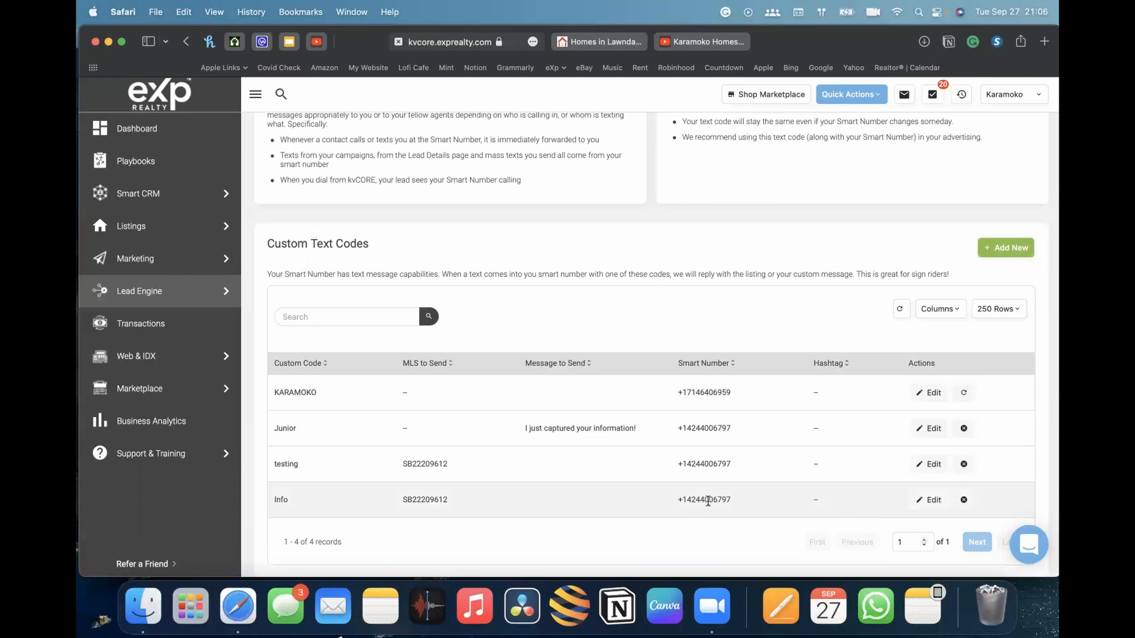
left_click_drag(692, 499, 730, 500)
left_click(765, 498)
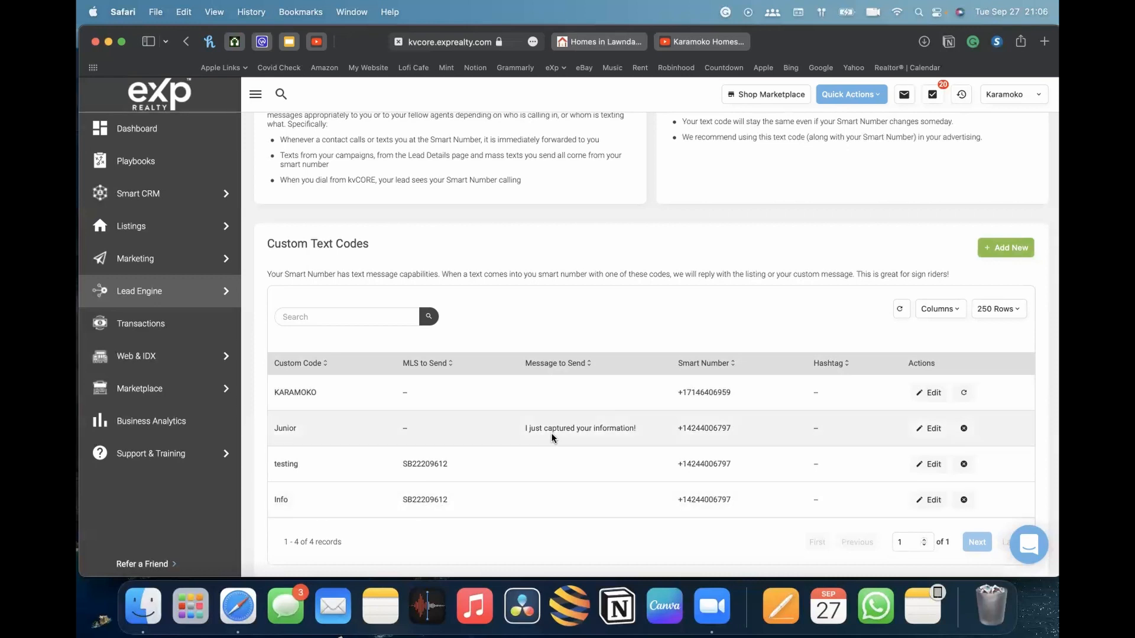
Start a new custom text code named info2 that sends the message 'Hey I have recieved you message and will get back to you late'
left_click(1004, 251)
left_click(353, 199)
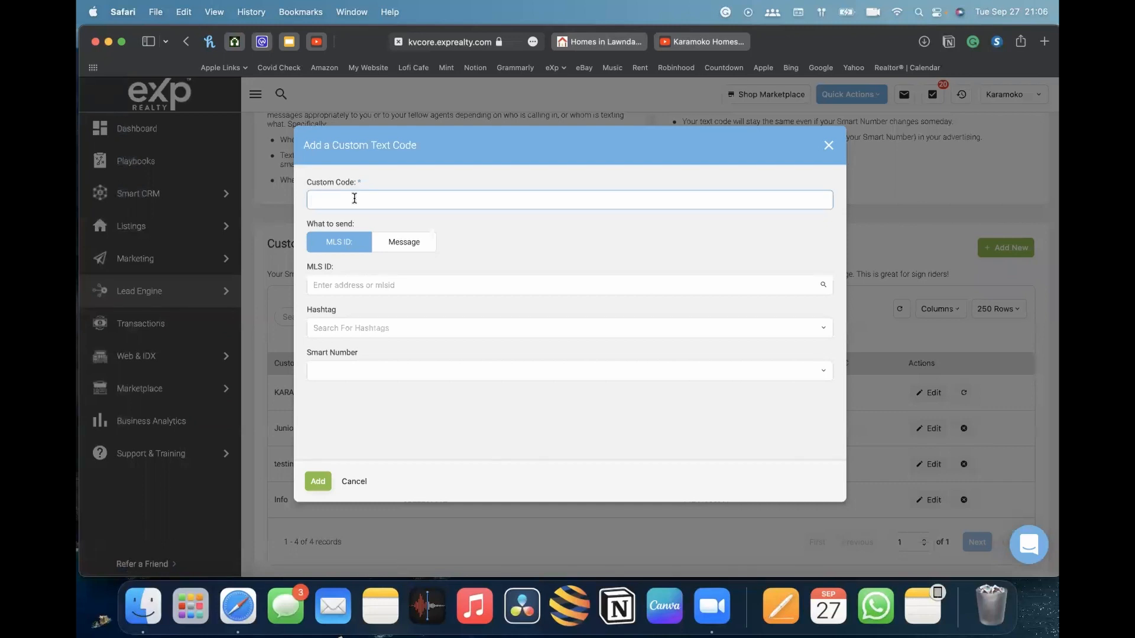
type("info2")
left_click(406, 242)
left_click(375, 304)
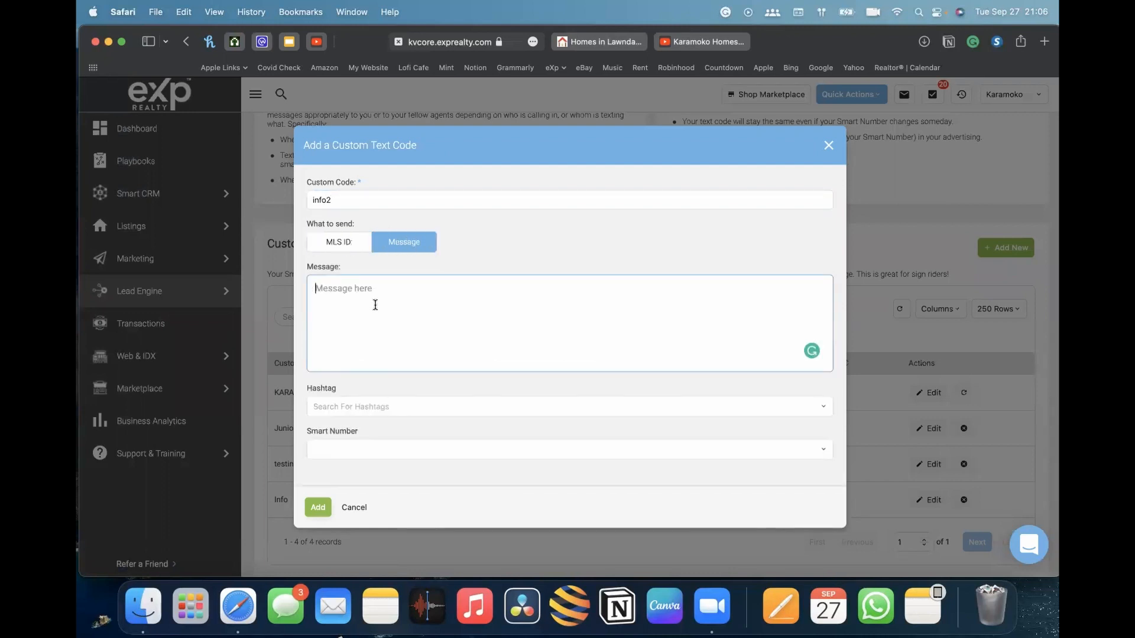
type("Hey I have recieved you message and will get back to you later")
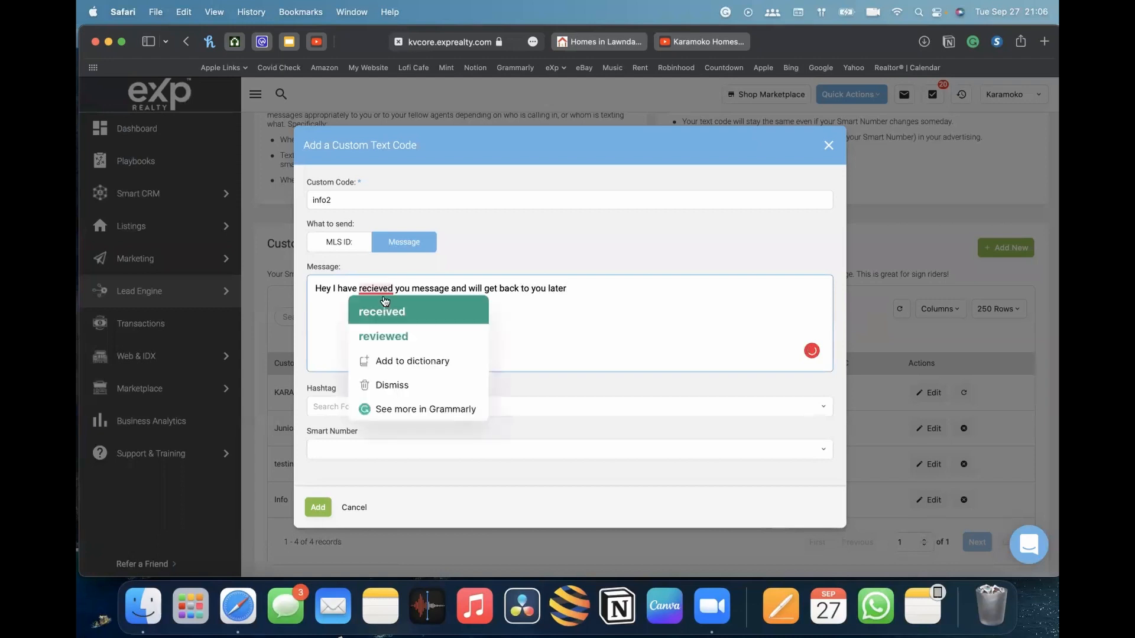
Correct the message to read 'Hey I have received your message and will get back to you later'
left_click(385, 308)
left_click(346, 200)
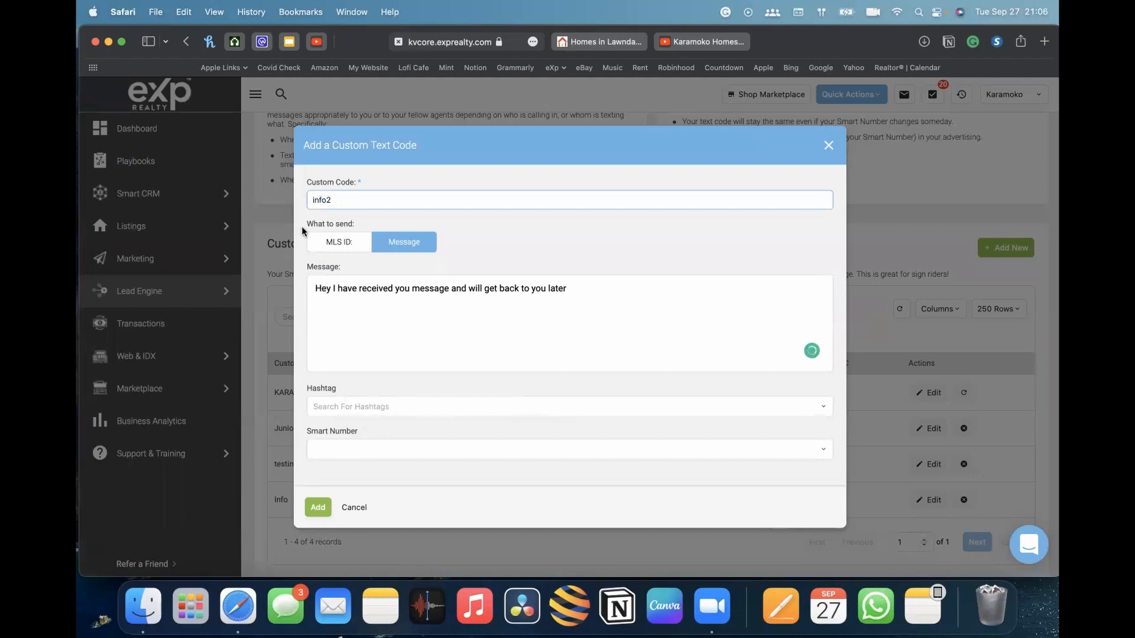
left_click(618, 294)
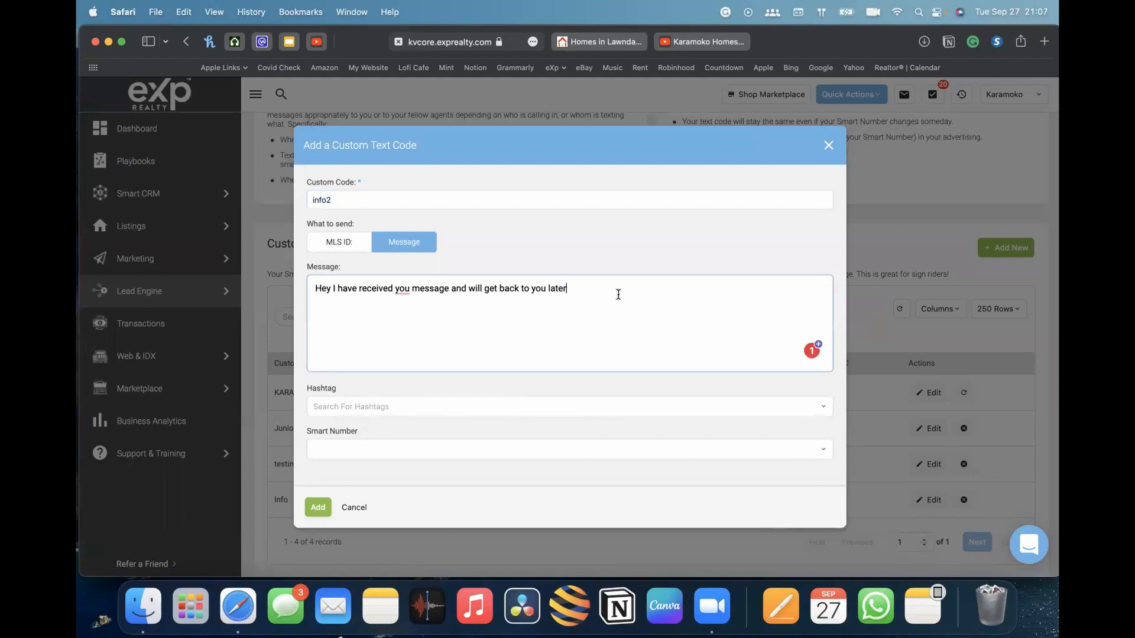
mouse_move(402, 290)
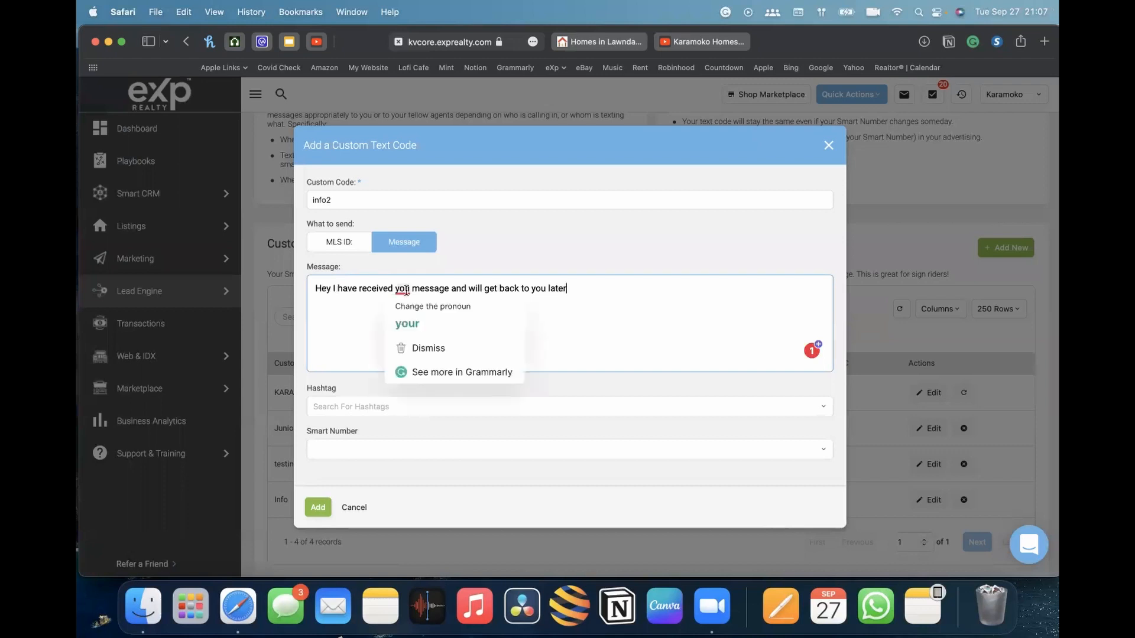
left_click(404, 316)
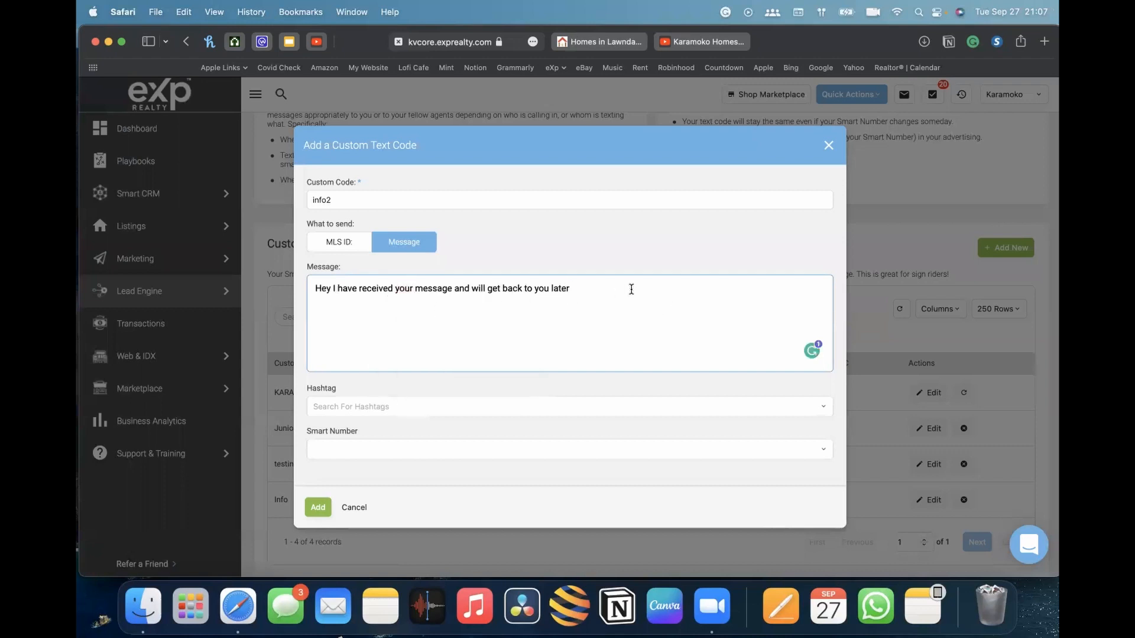
Add a second line reading 'bed 2' to the info2 message
key("Return")
type("bed 2")
Assign the AGENT smart number to info2 and add the custom text code
left_click(405, 407)
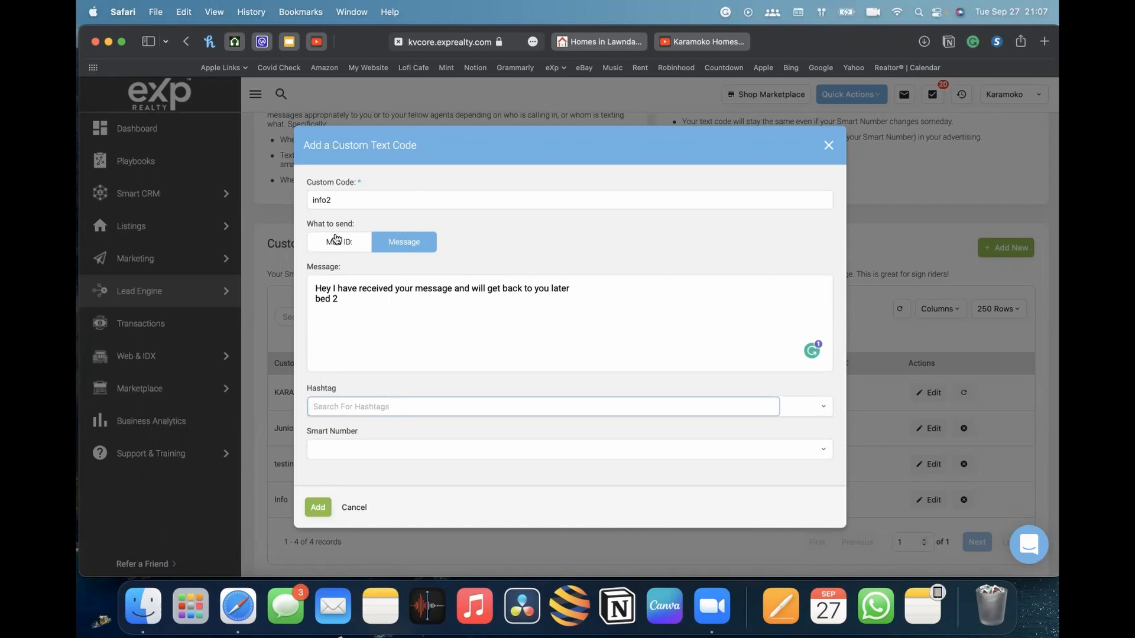
left_click(353, 450)
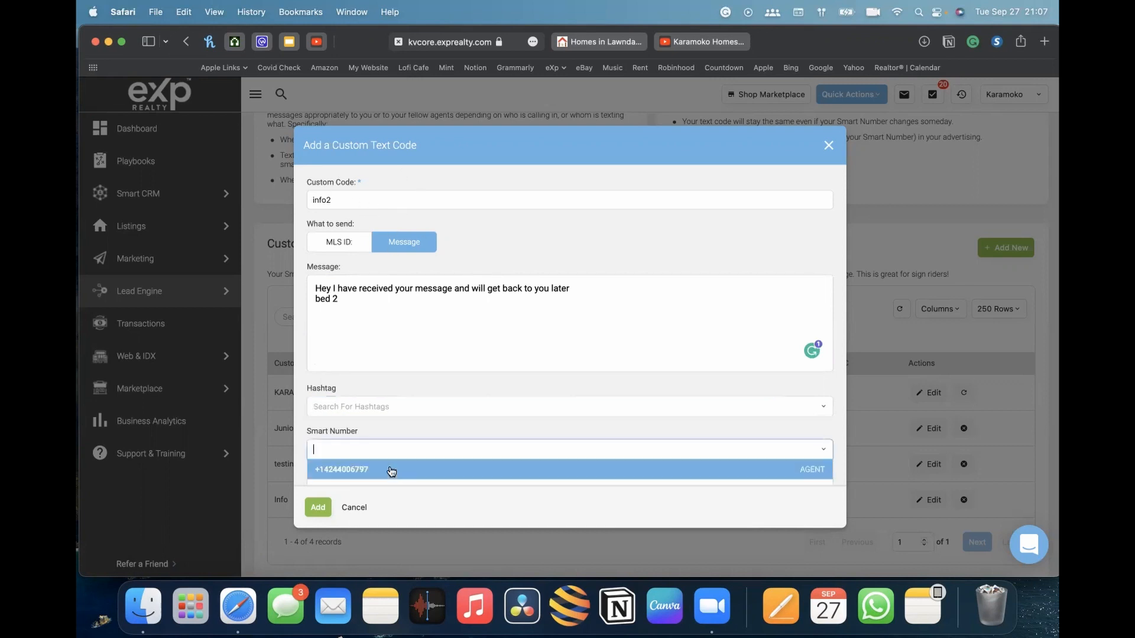
left_click(393, 473)
scroll(402, 461, "down", 2)
scroll(356, 491, "up", 2)
left_click(317, 507)
scroll(818, 431, "down", 3)
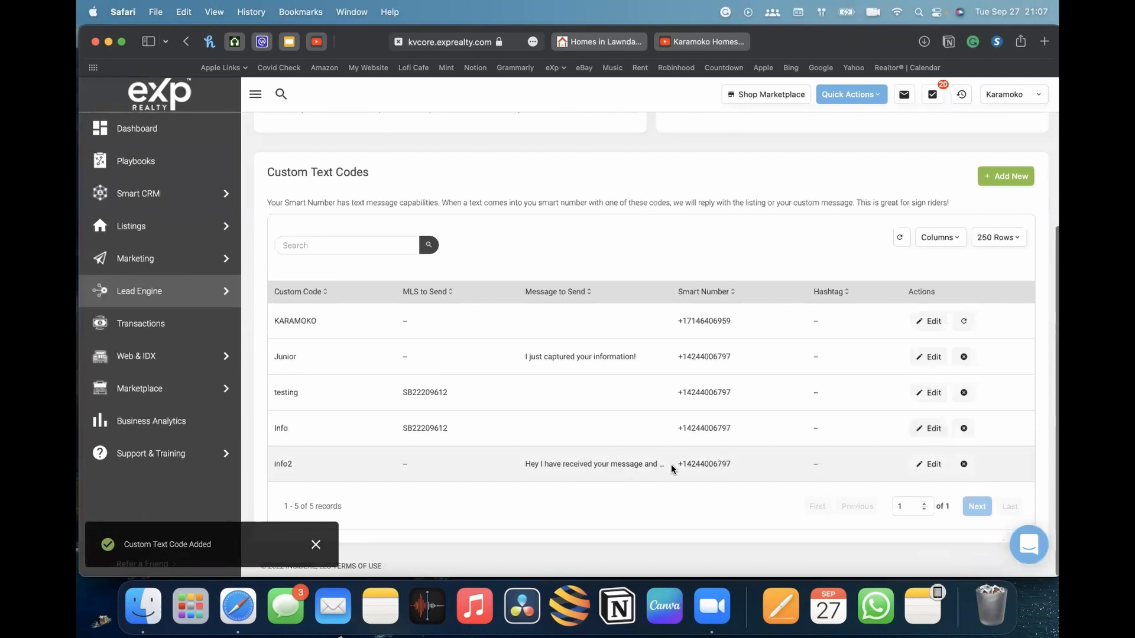
Inspect the info2 entry's full message in the custom text codes list
left_click_drag(524, 464, 660, 465)
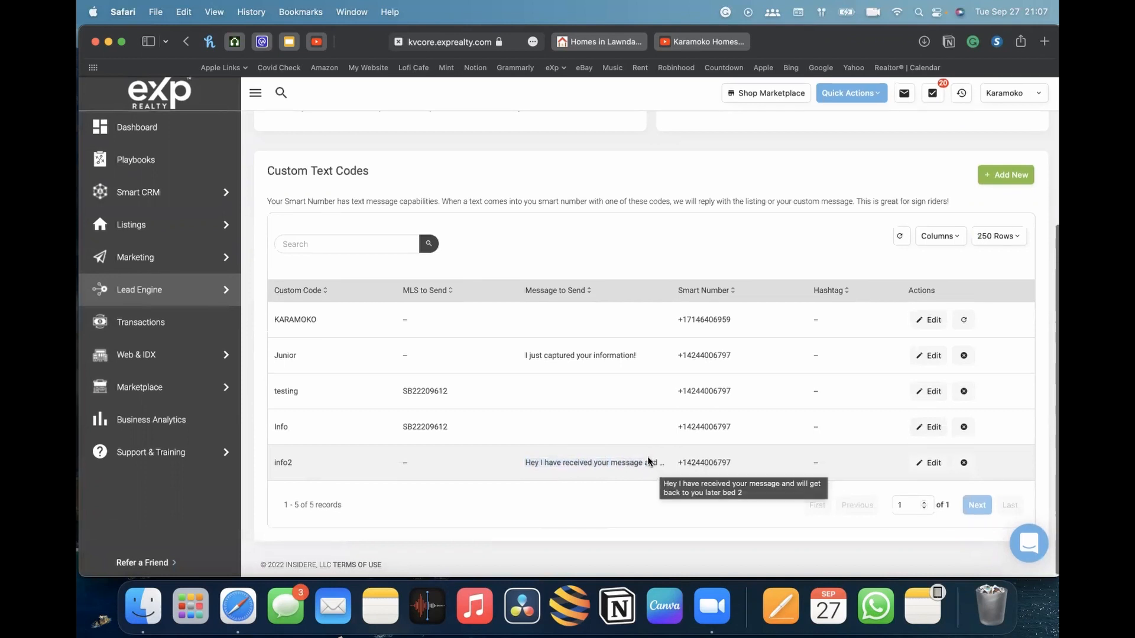
left_click(651, 461)
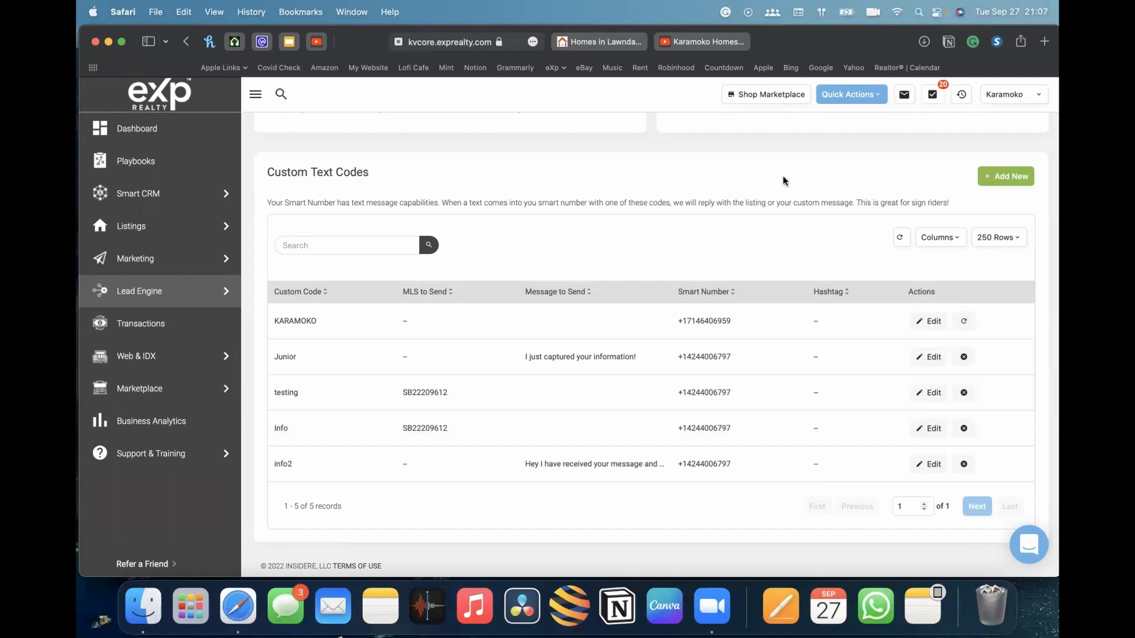
scroll(733, 210, "up", 5)
scroll(733, 210, "down", 3)
scroll(733, 209, "down", 2)
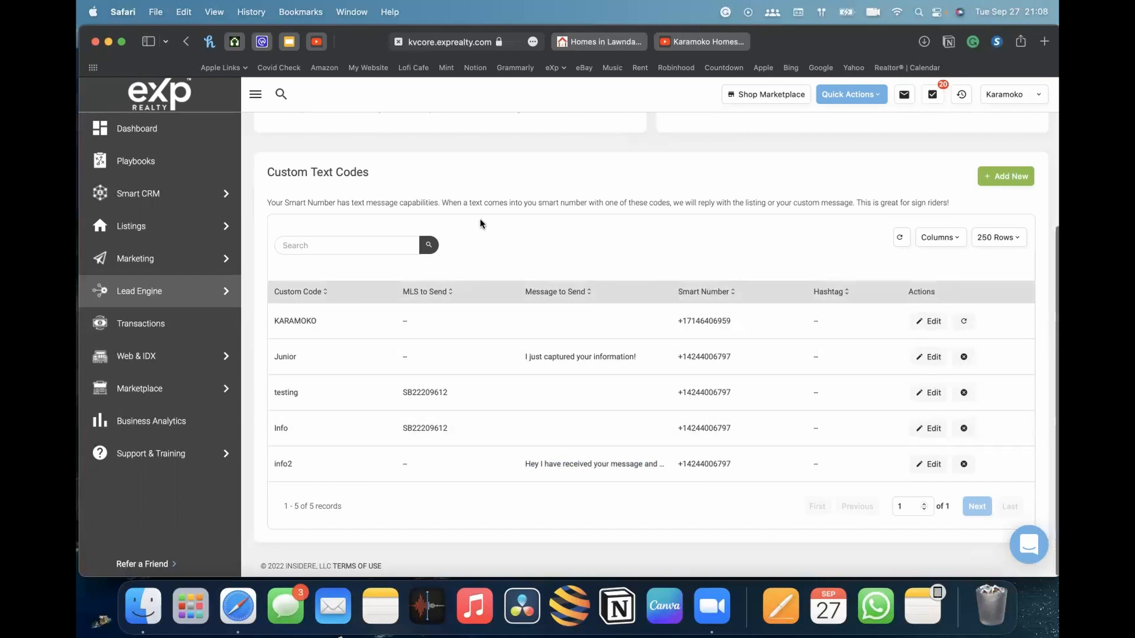
scroll(621, 313, "up", 6)
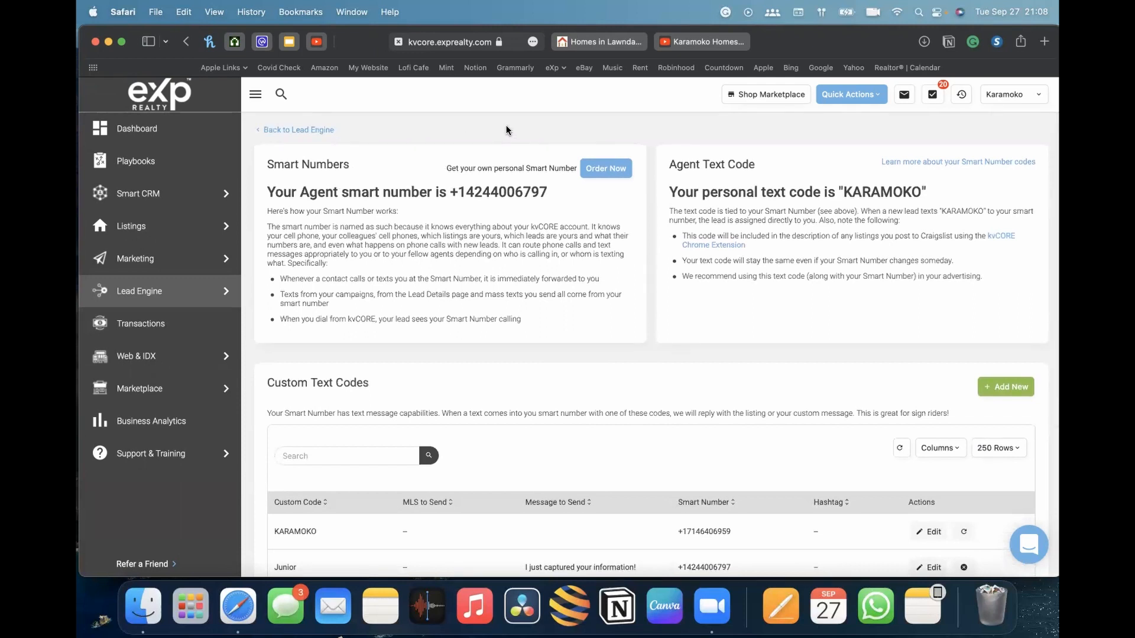
Return to the Lead Engine and reopen Call and Text Capture to view the custom text codes
left_click(298, 129)
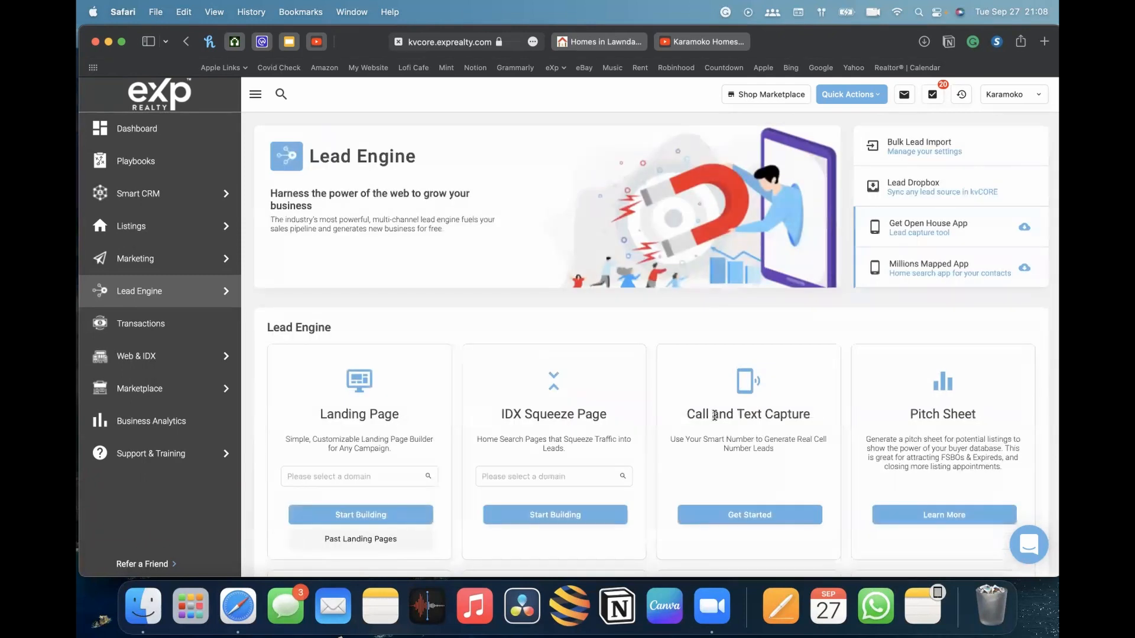
left_click_drag(695, 414, 788, 414)
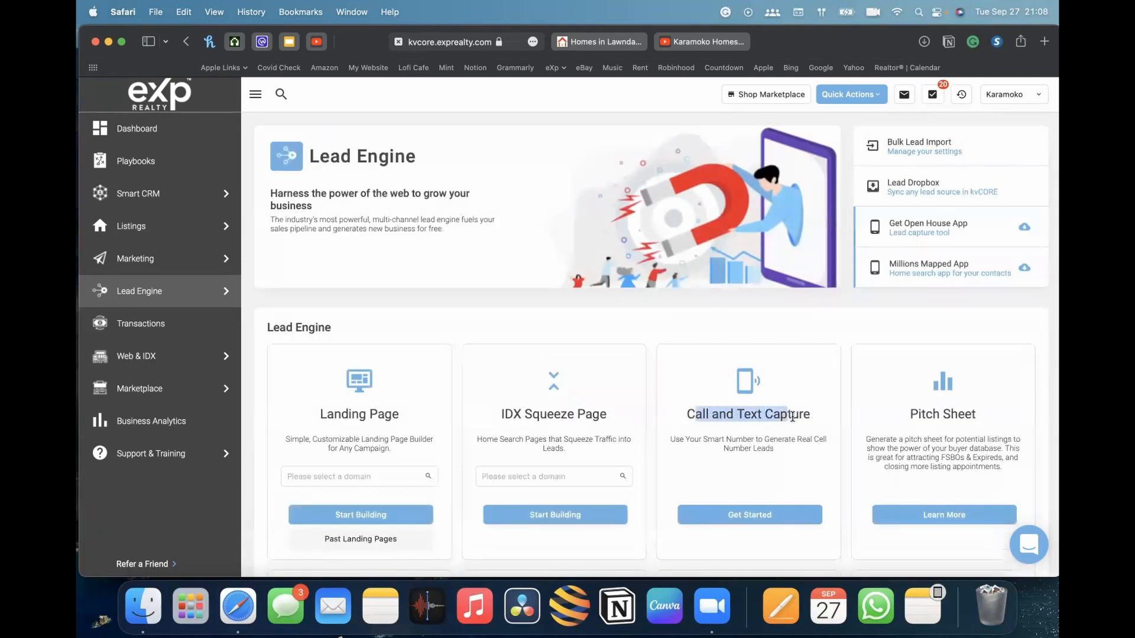
left_click(771, 520)
scroll(686, 242, "down", 5)
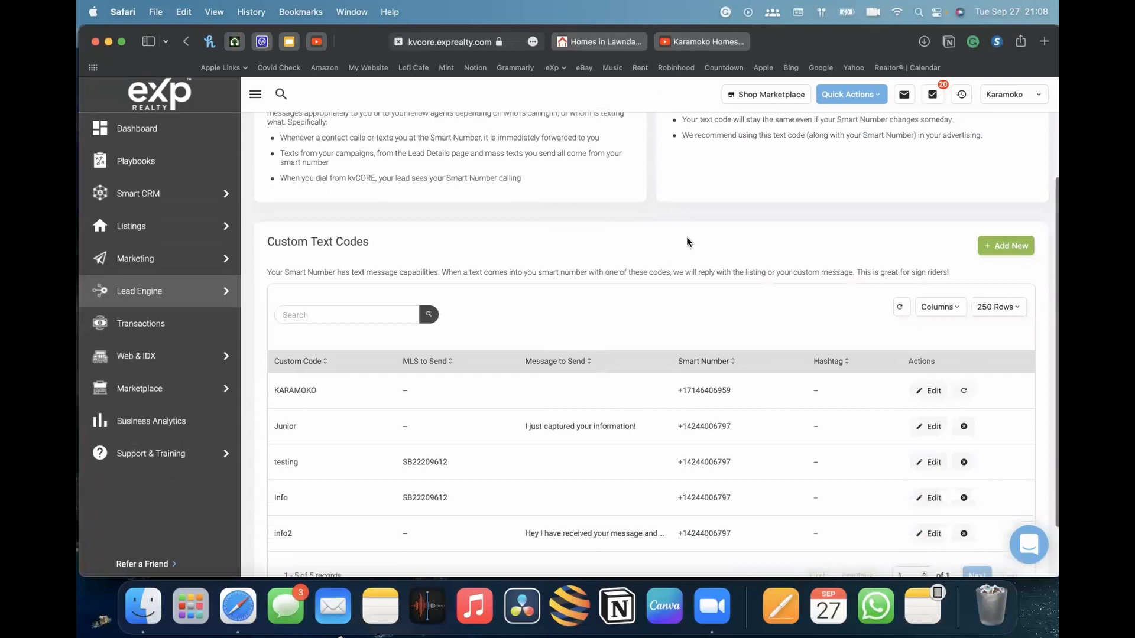
scroll(696, 228, "down", 2)
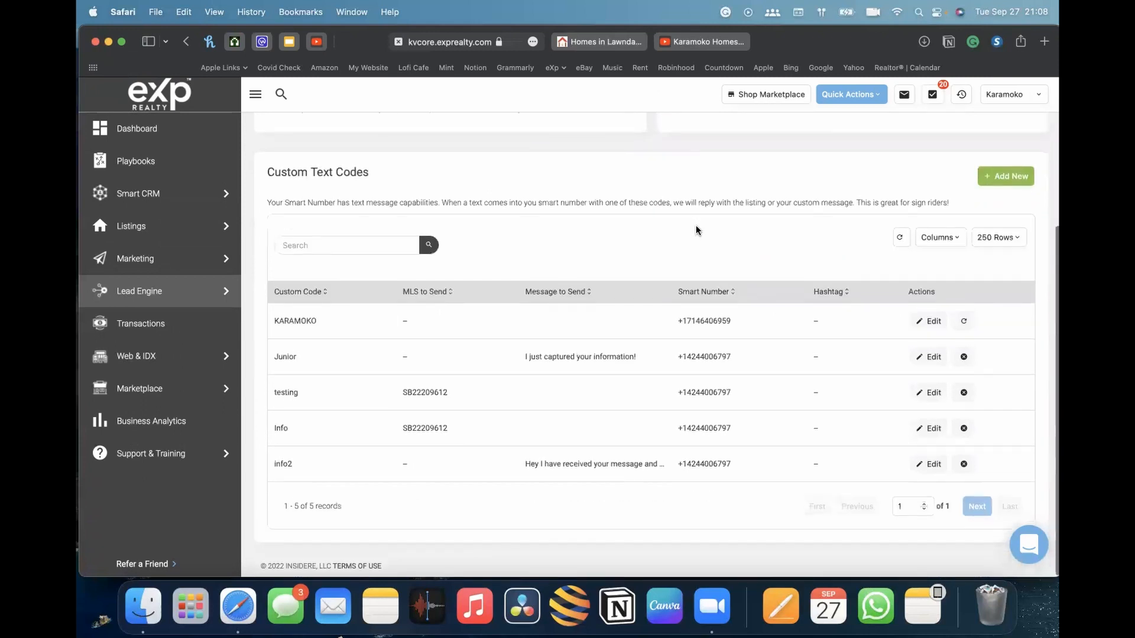
scroll(696, 229, "up", 6)
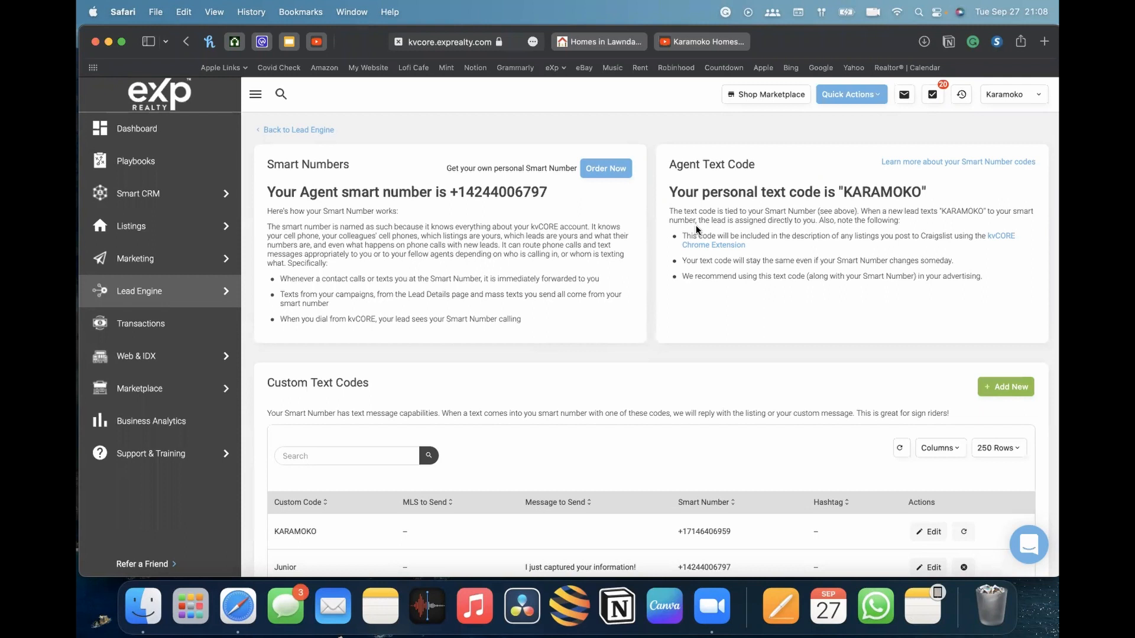
Examine the custom text codes list, including the info2 entry's code, smart number and message
scroll(691, 281, "down", 5)
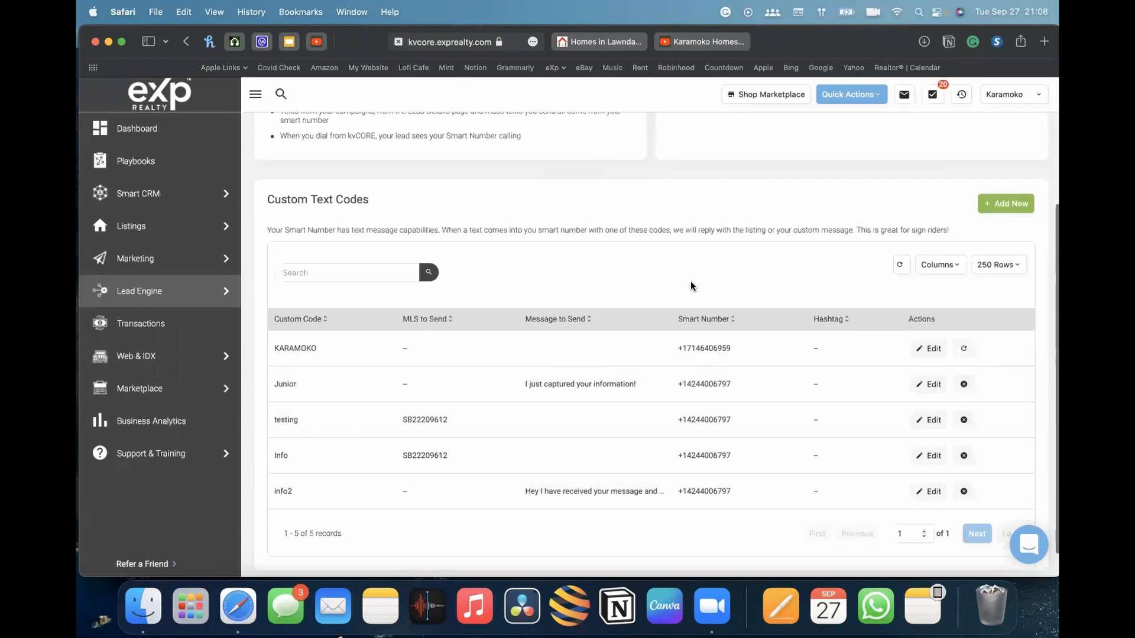
left_click_drag(688, 466, 783, 462)
left_click(783, 459)
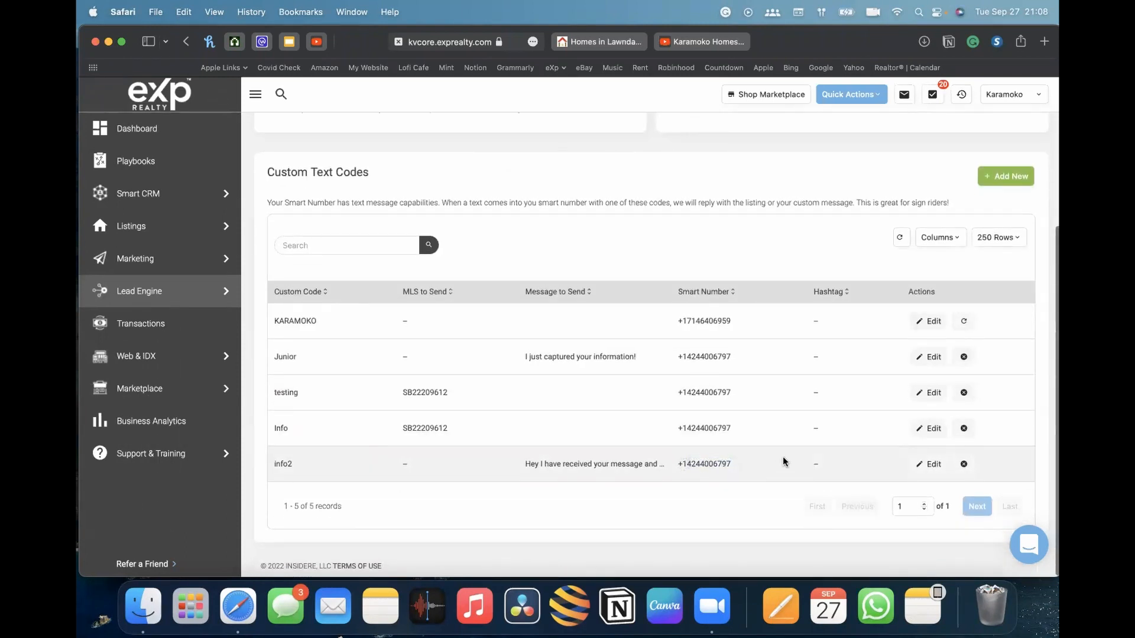
left_click_drag(677, 464, 741, 464)
scroll(683, 289, "up", 3)
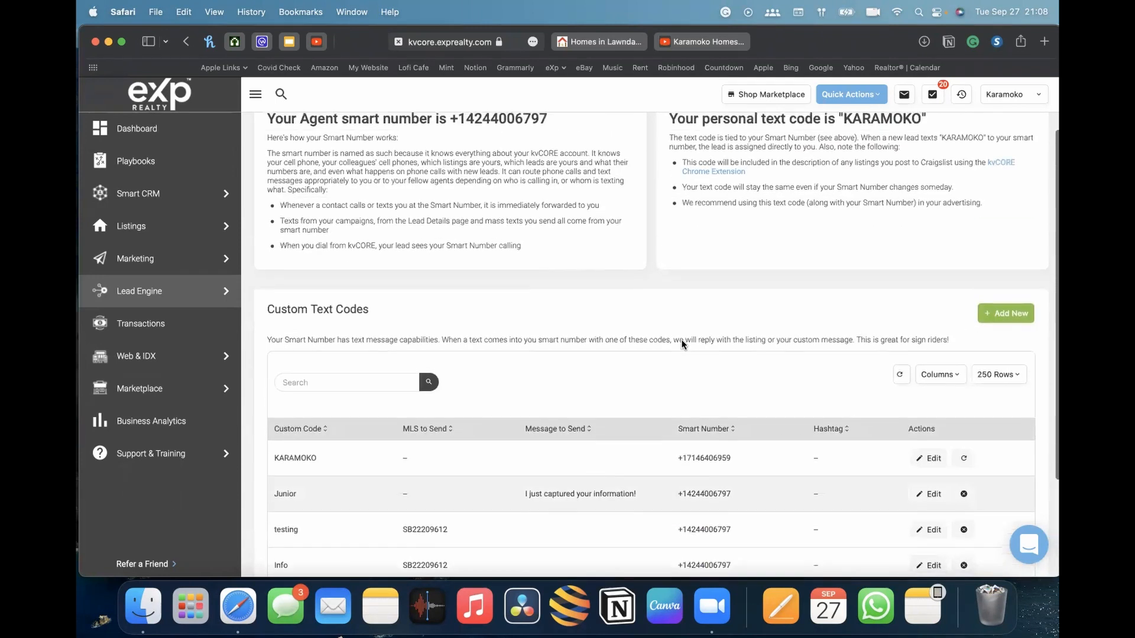
scroll(686, 307, "down", 3)
scroll(708, 366, "up", 1)
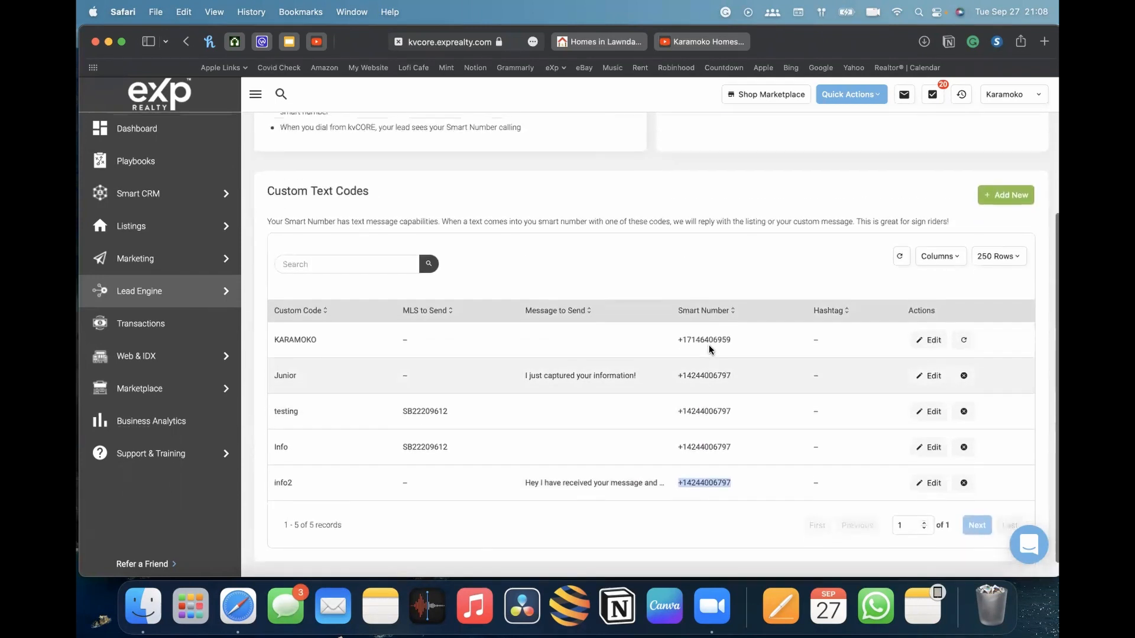
left_click(700, 484)
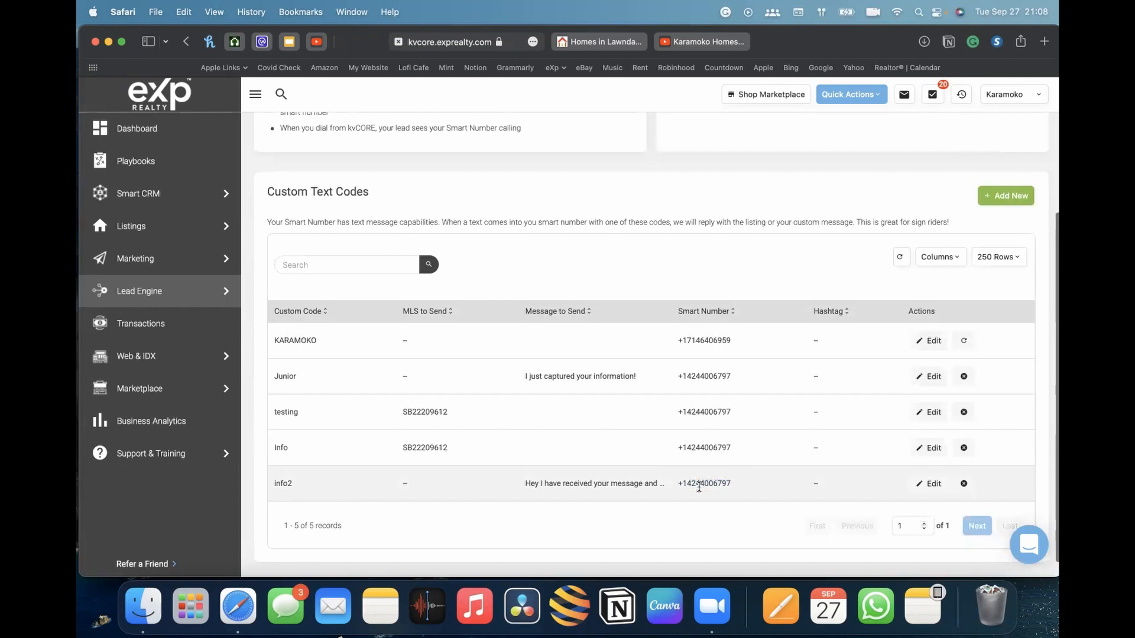
scroll(591, 461, "up", 2)
scroll(563, 467, "down", 2)
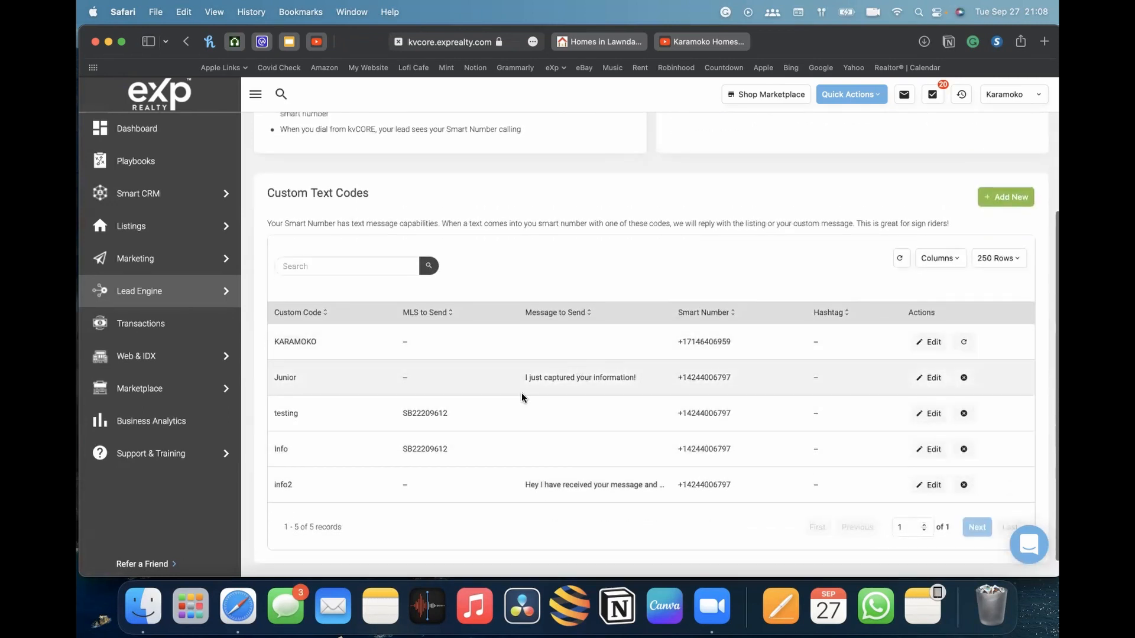
scroll(522, 395, "up", 5)
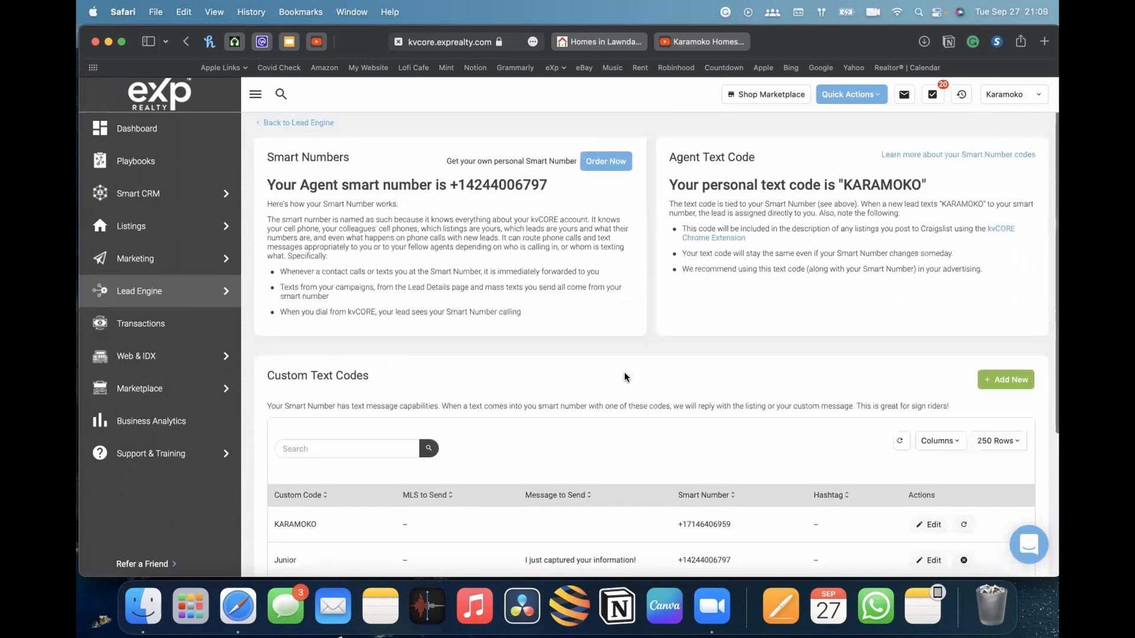
scroll(625, 377, "up", 1)
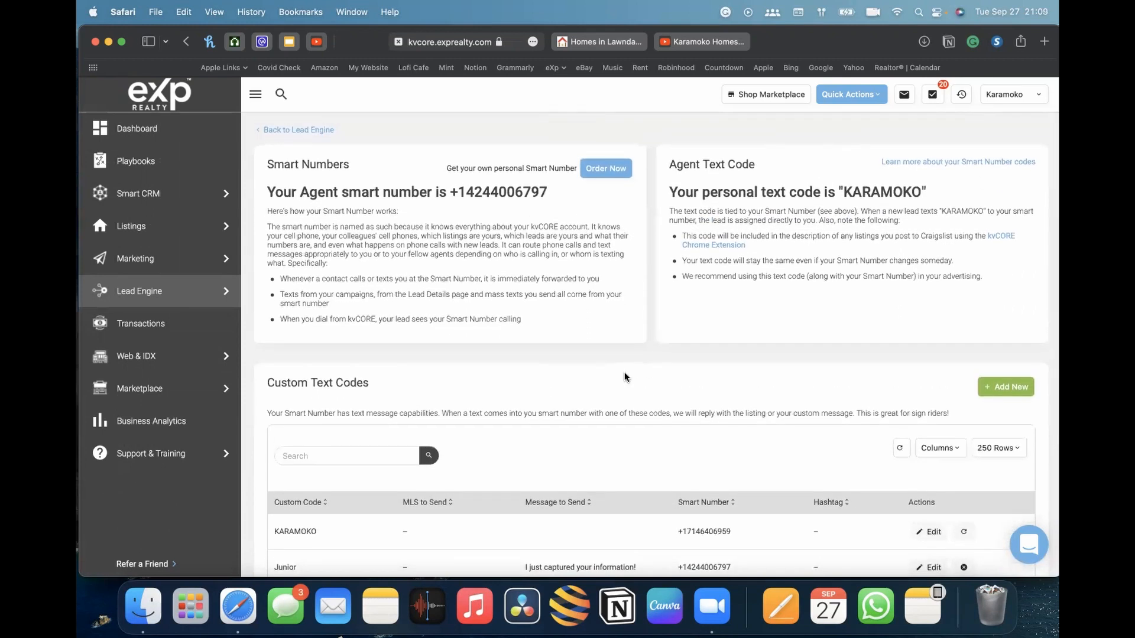
scroll(626, 376, "down", 5)
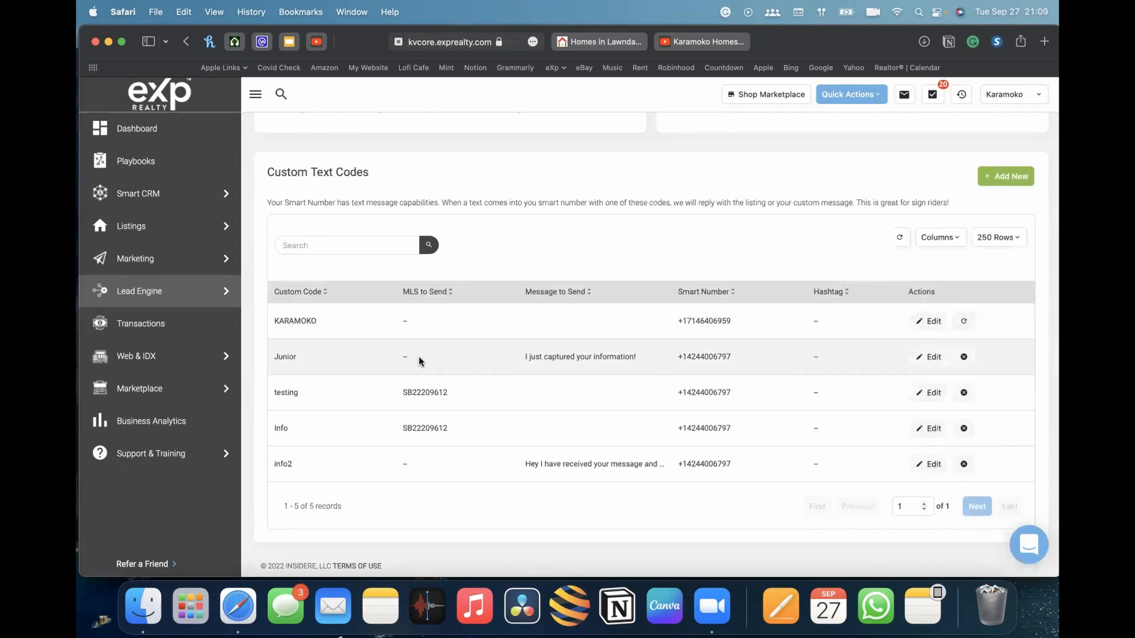
double_click(281, 466)
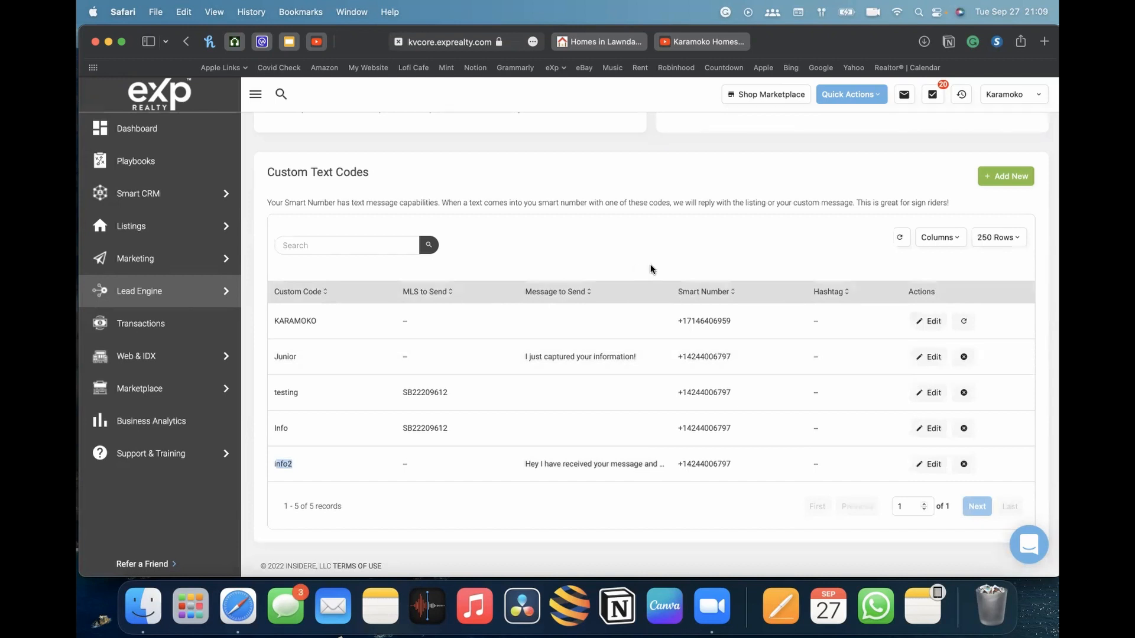
scroll(749, 246, "up", 5)
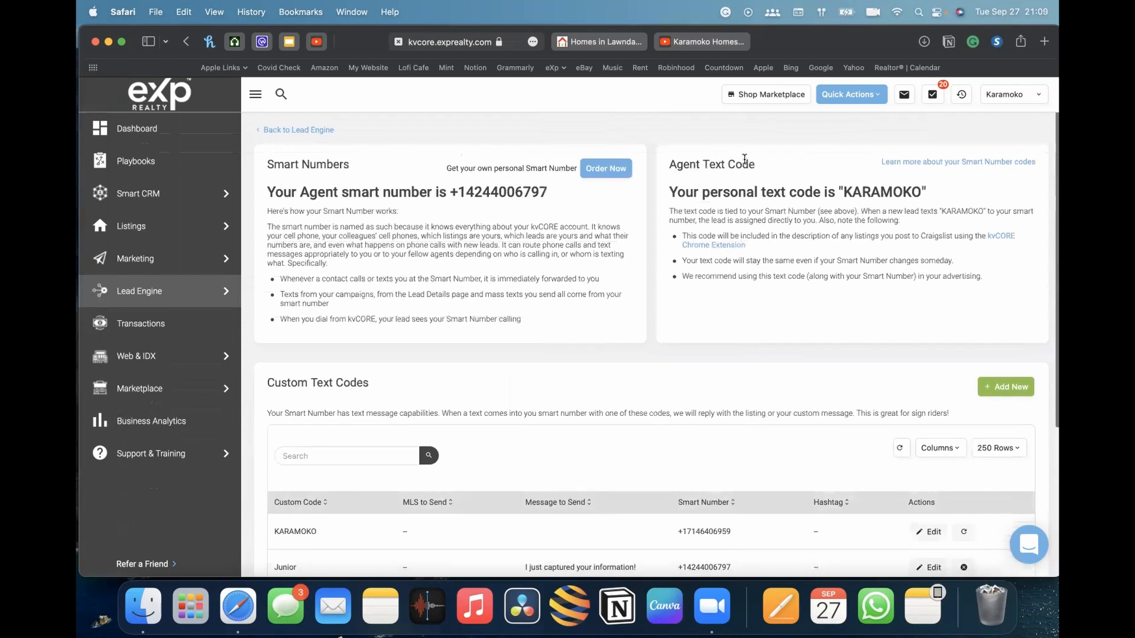
scroll(826, 232, "down", 4)
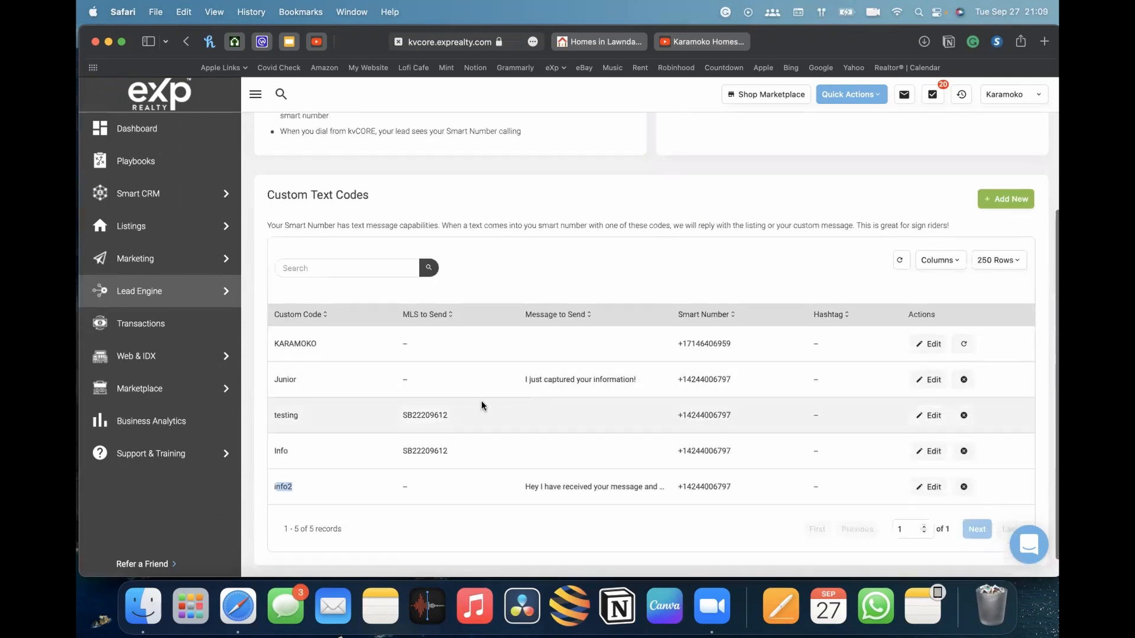
scroll(641, 214, "up", 1)
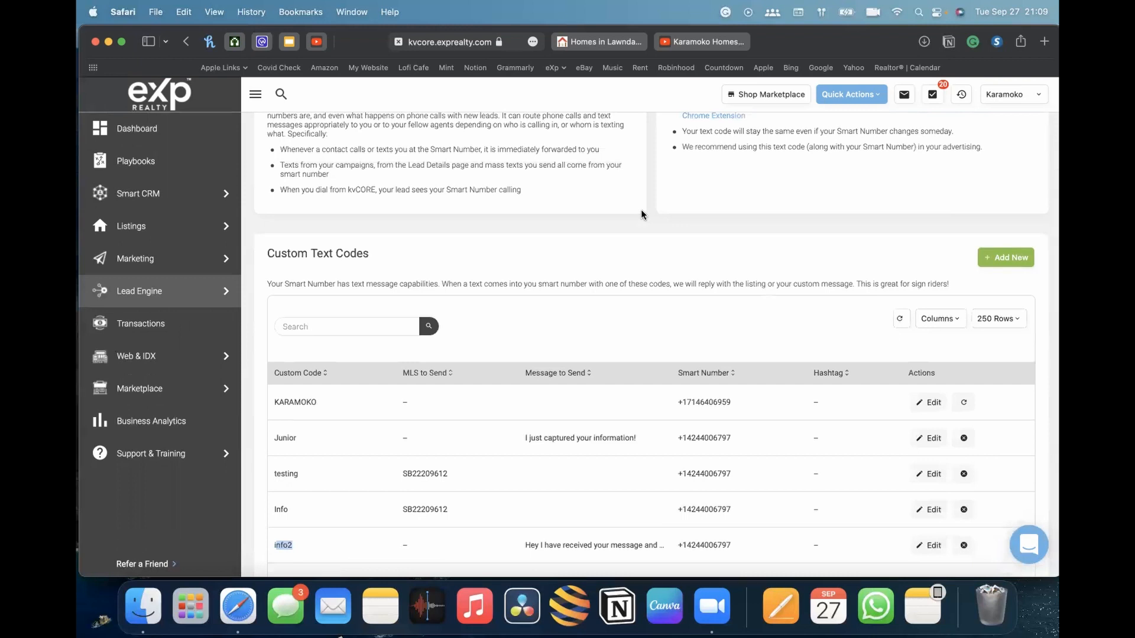
scroll(641, 209, "down", 2)
mouse_move(180, 368)
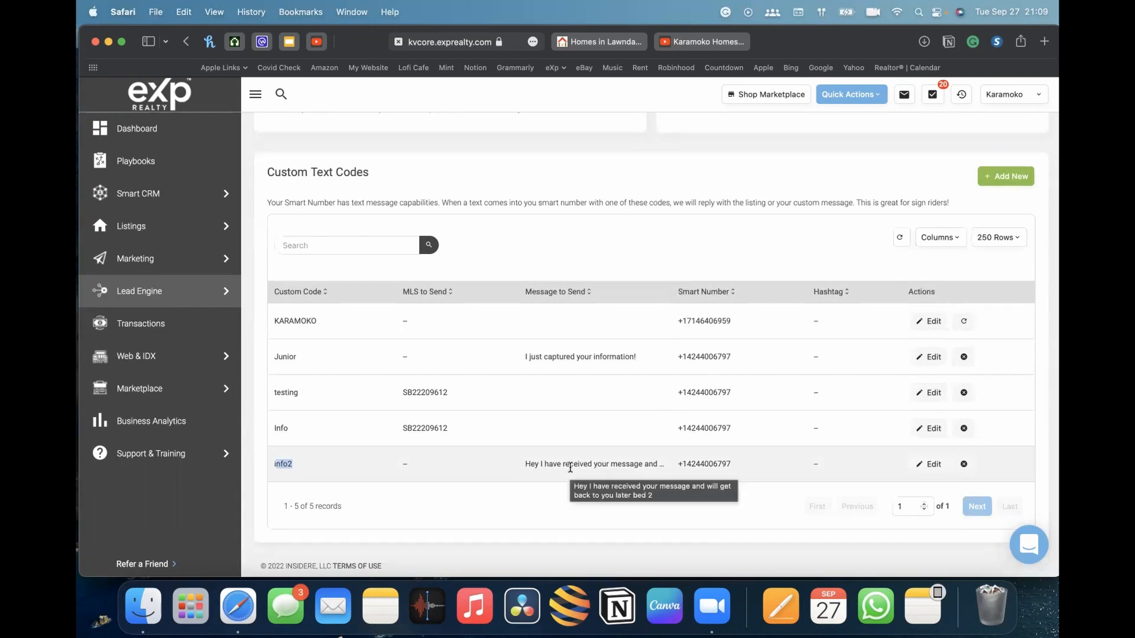
scroll(730, 317, "up", 3)
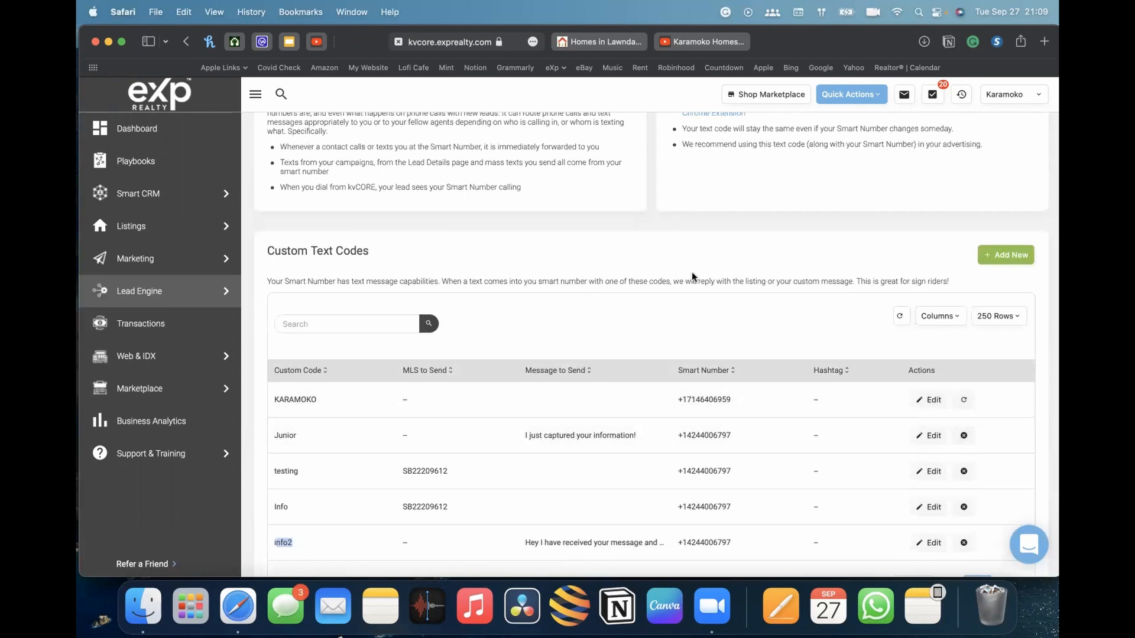
scroll(690, 273, "up", 4)
scroll(689, 272, "up", 2)
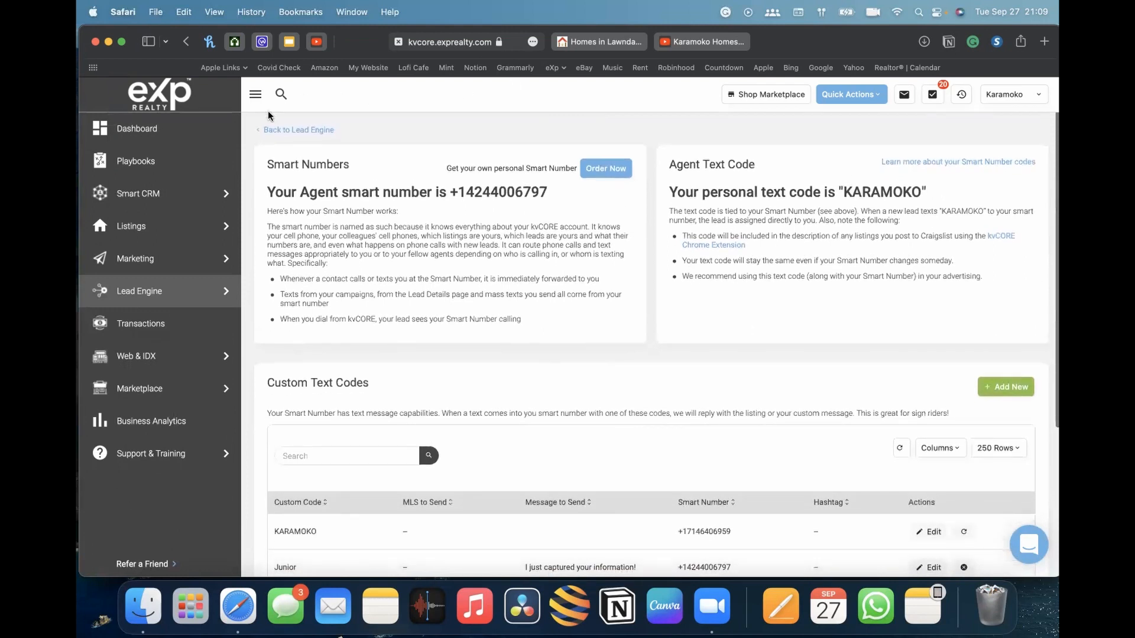
Go back to the Lead Engine and open the Pitch Sheet information page
left_click(276, 131)
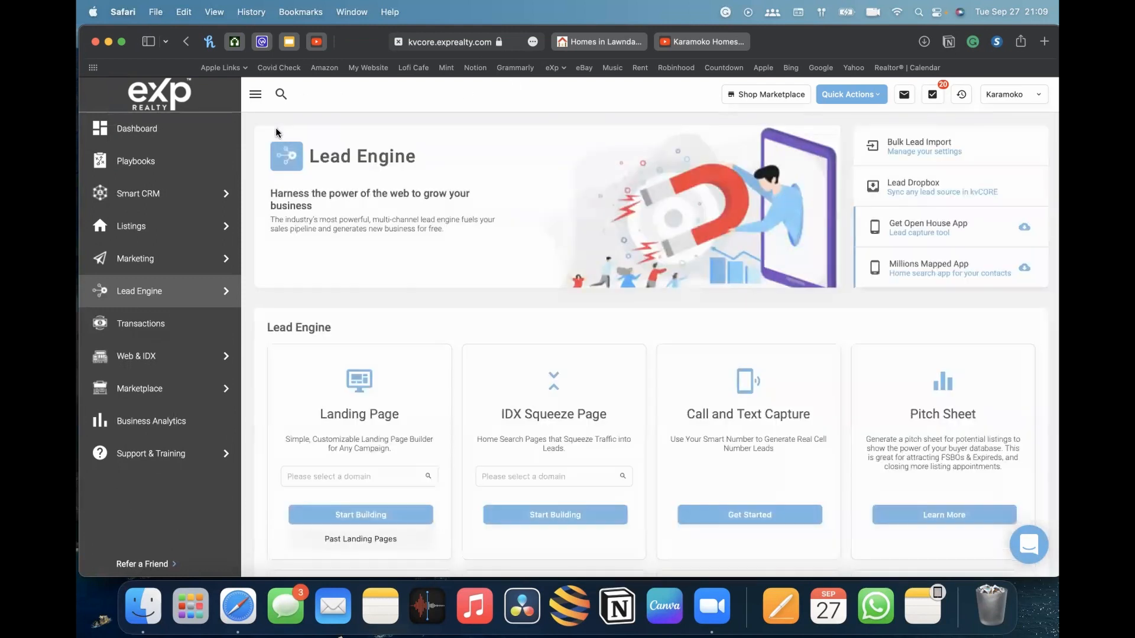
scroll(531, 328, "down", 3)
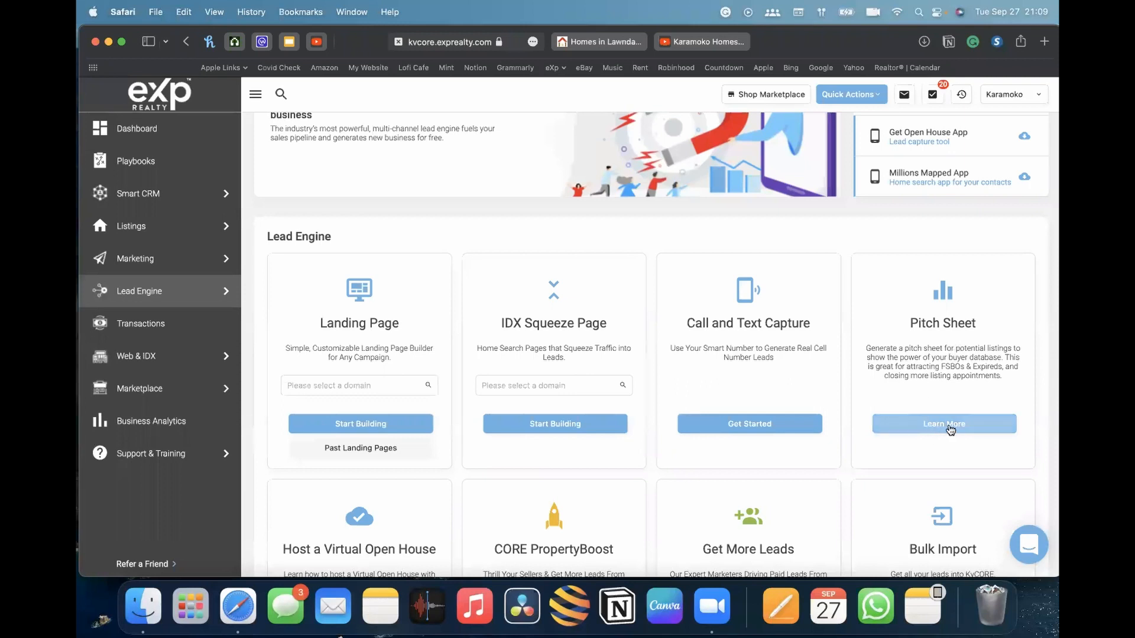
scroll(967, 390, "down", 4)
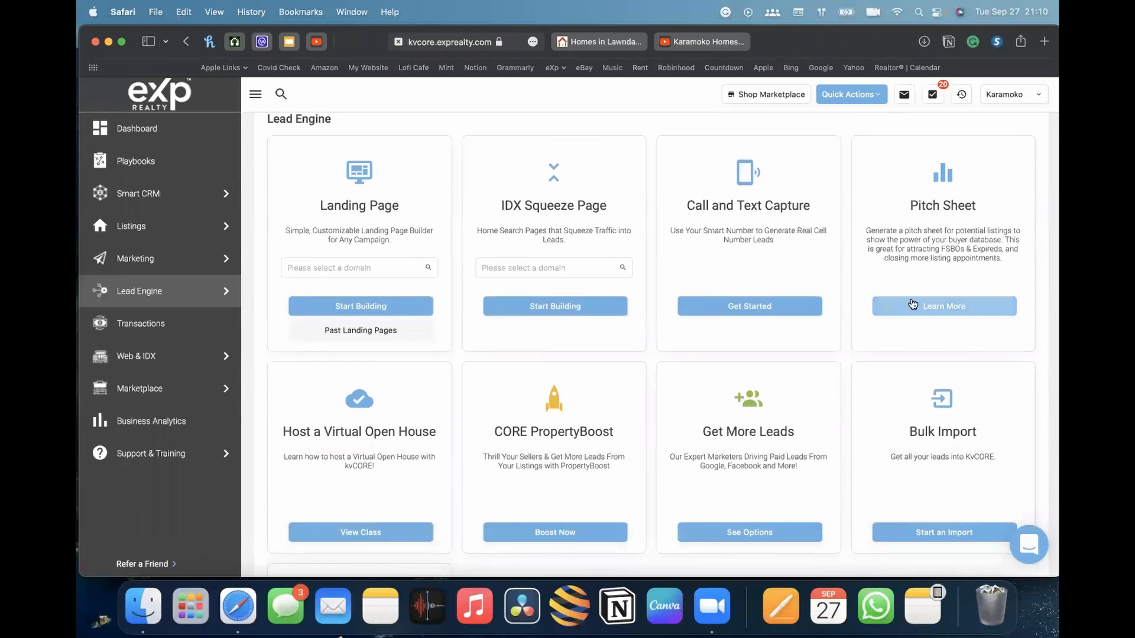
left_click(942, 307)
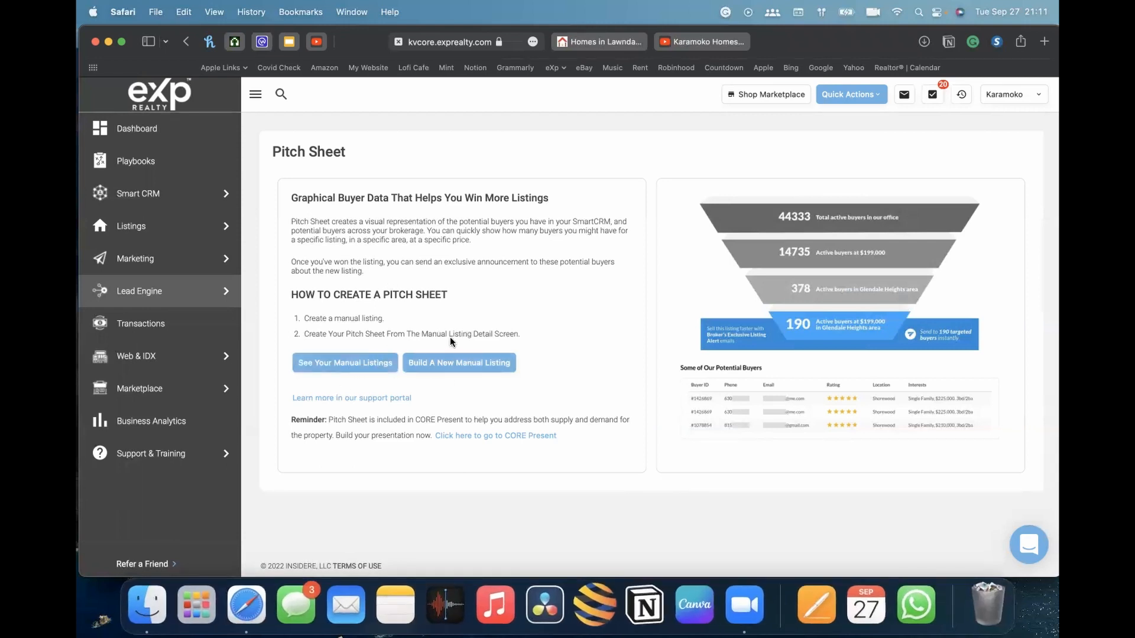
Open the listings section and switch to the manual listings view
mouse_move(140, 228)
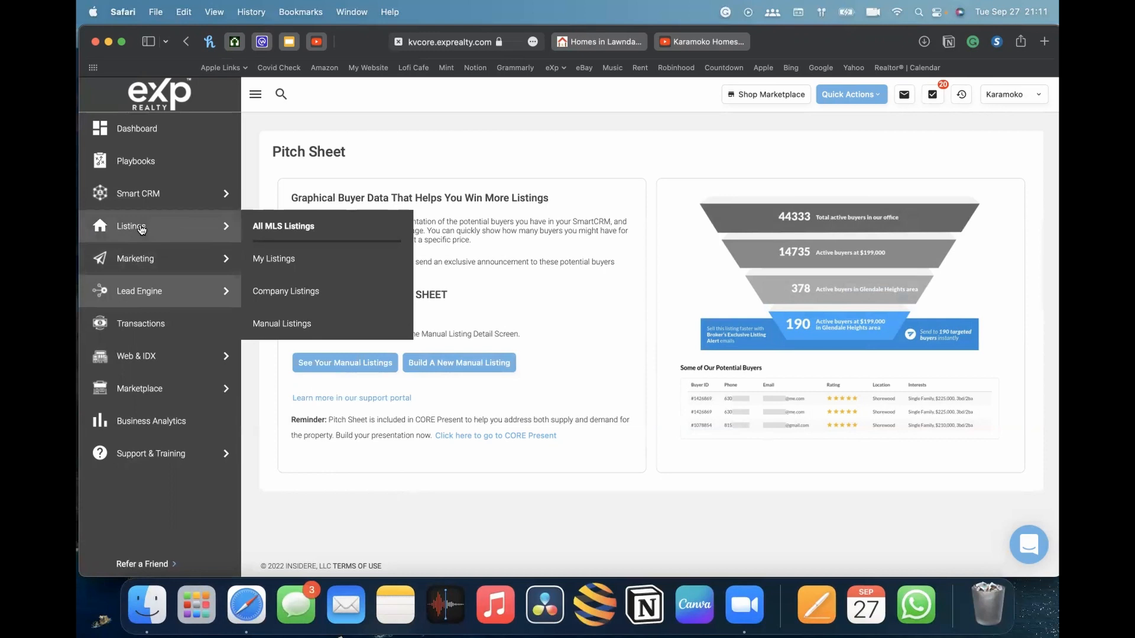
left_click(136, 228)
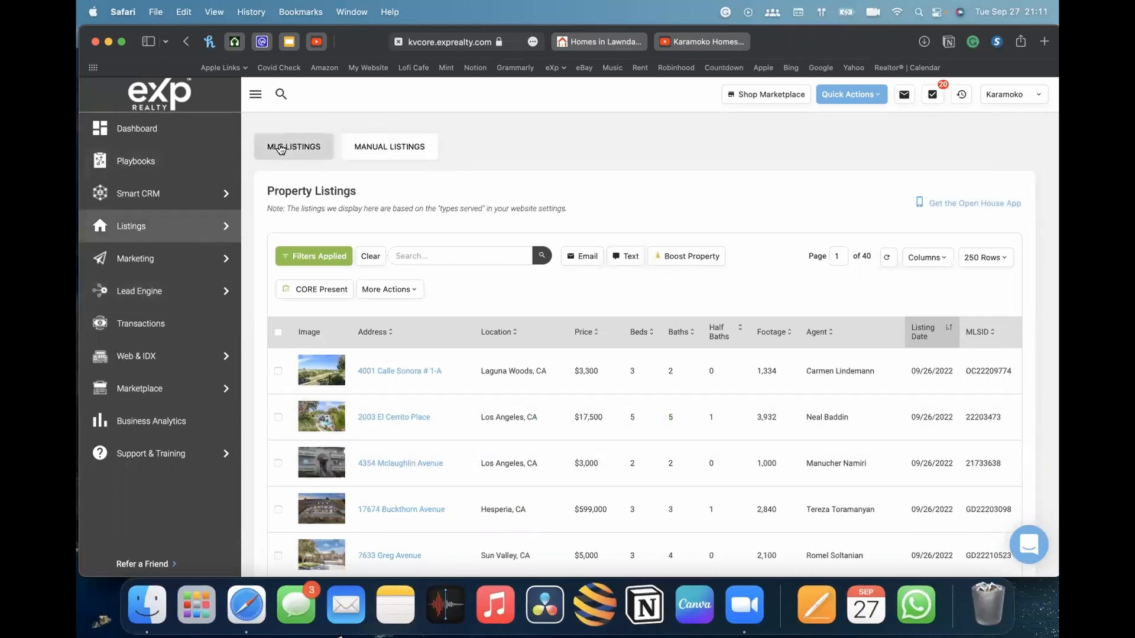
scroll(571, 377, "down", 3)
scroll(572, 377, "up", 3)
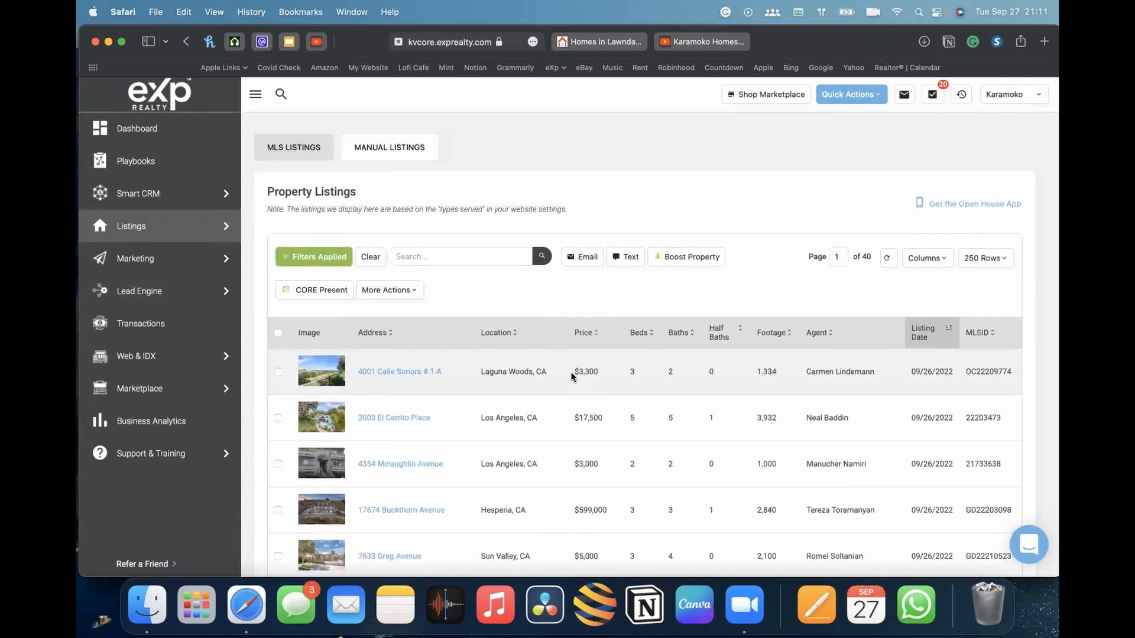
left_click(385, 149)
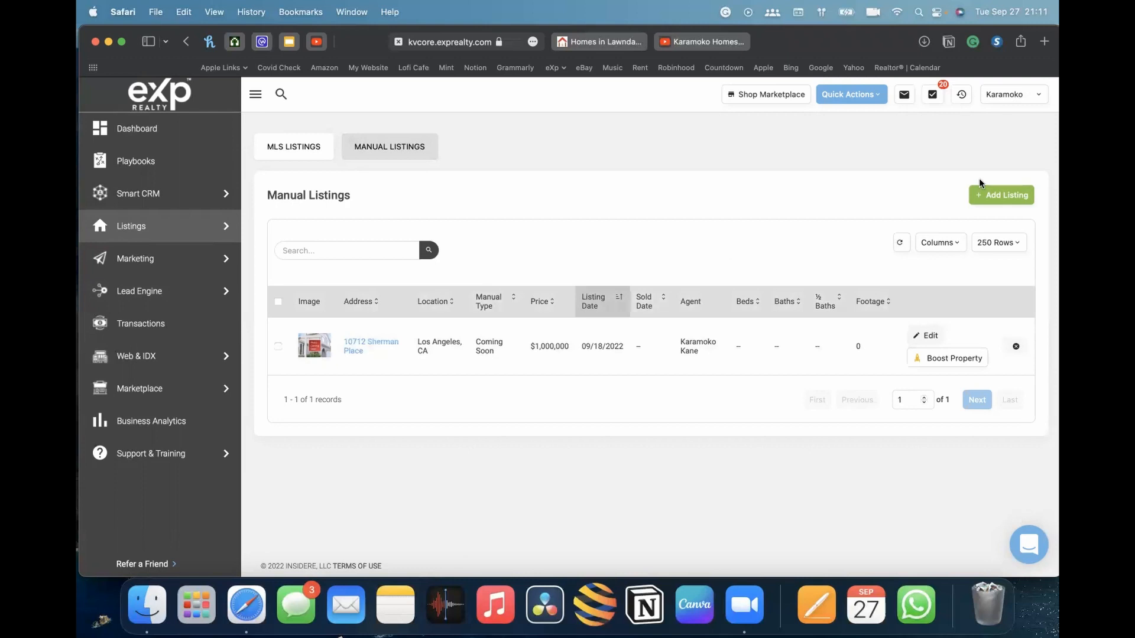
Add a new manual listing using the address 123 Fake Street, Oak Lawn, IL, and try to continue
left_click(1001, 193)
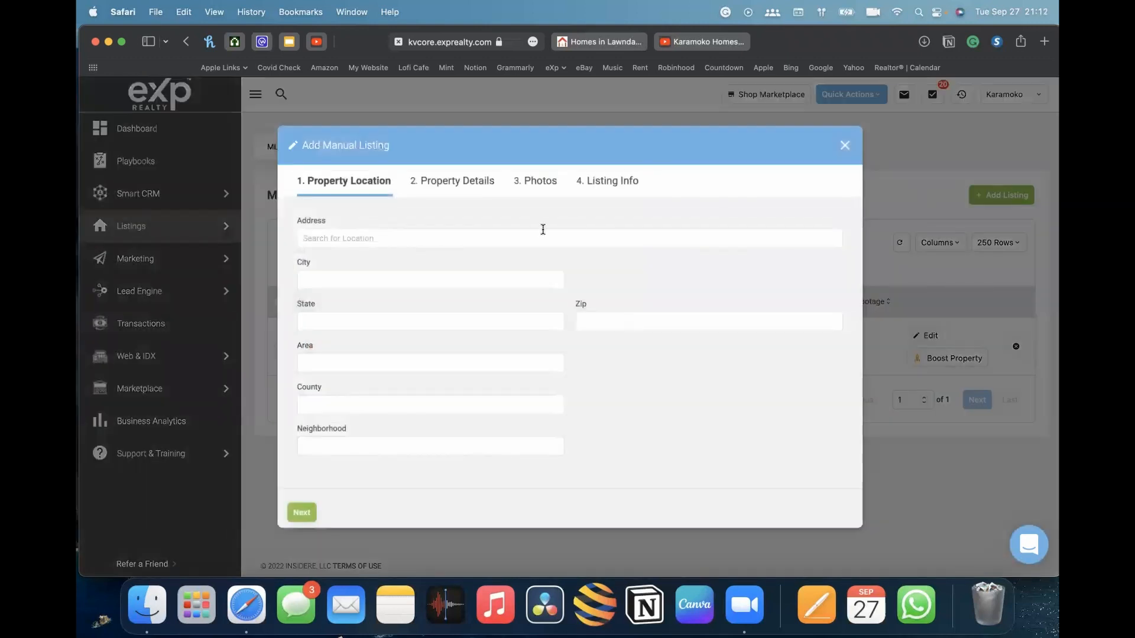
left_click(371, 236)
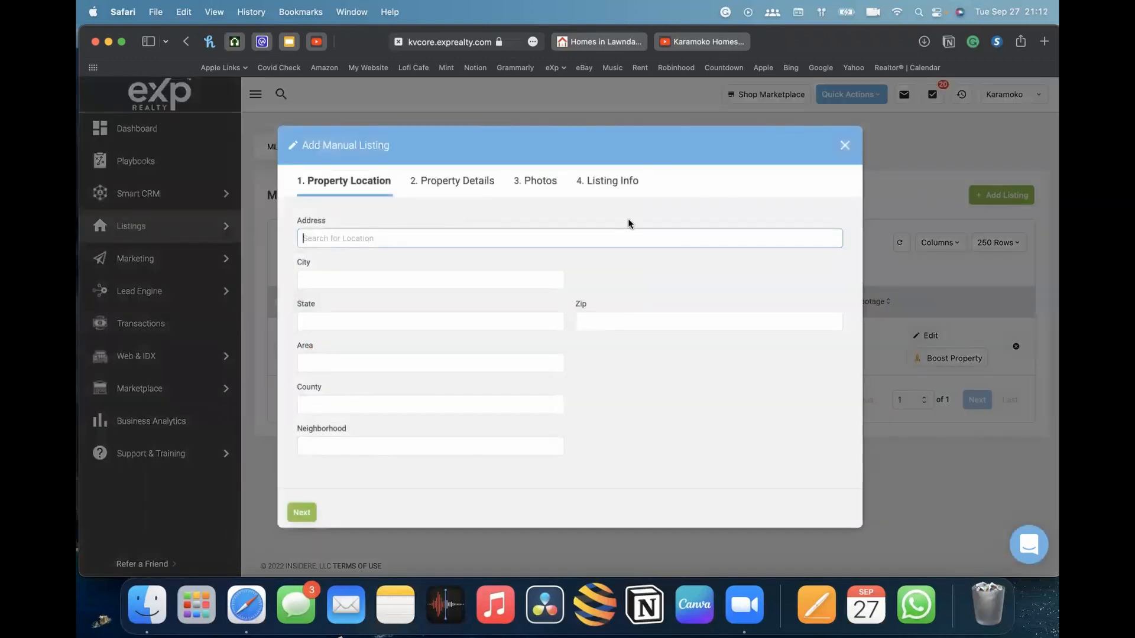
left_click(355, 275)
left_click(608, 334)
left_click(481, 238)
type("123")
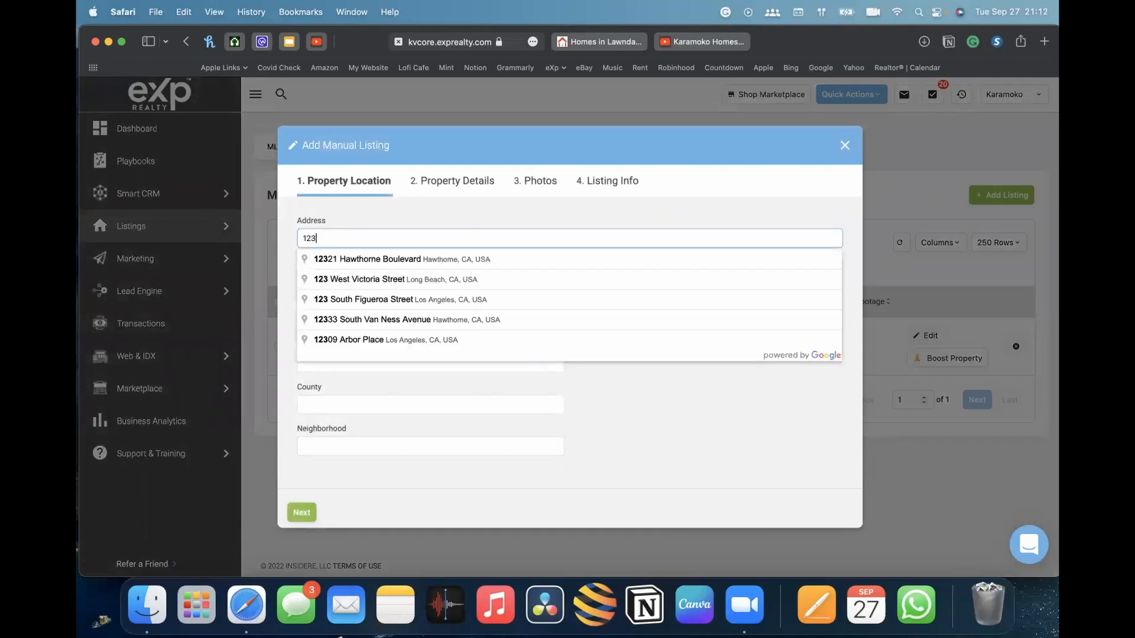
type(" mai")
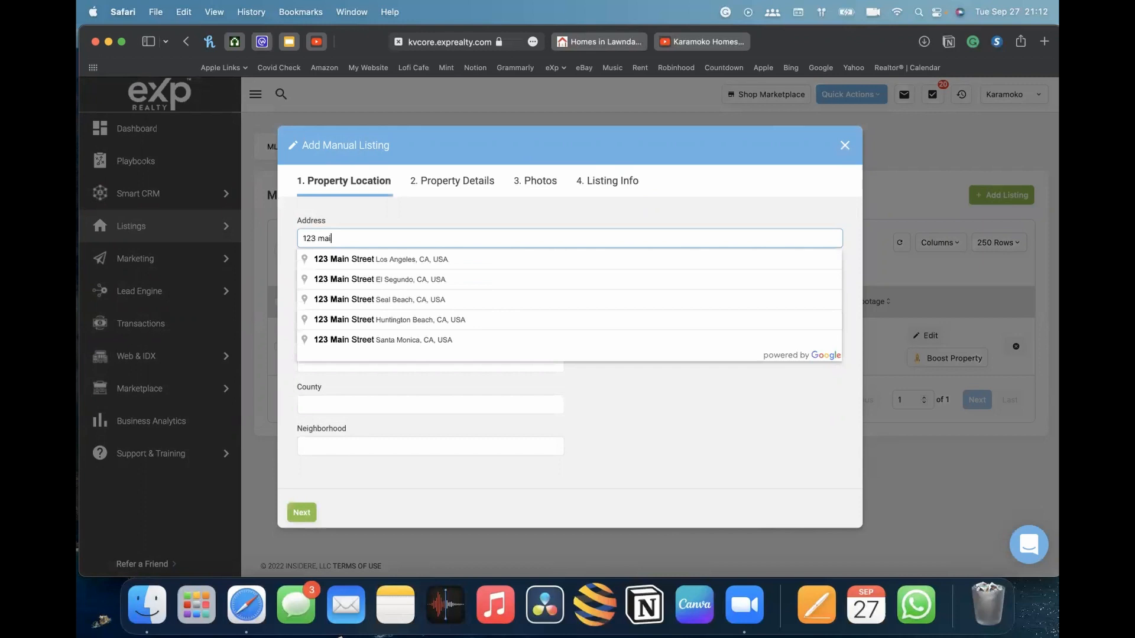
key("BackSpace")
key("BackSpace")
key("BackSpace")
key("BackSpace")
key("BackSpace")
key("BackSpace")
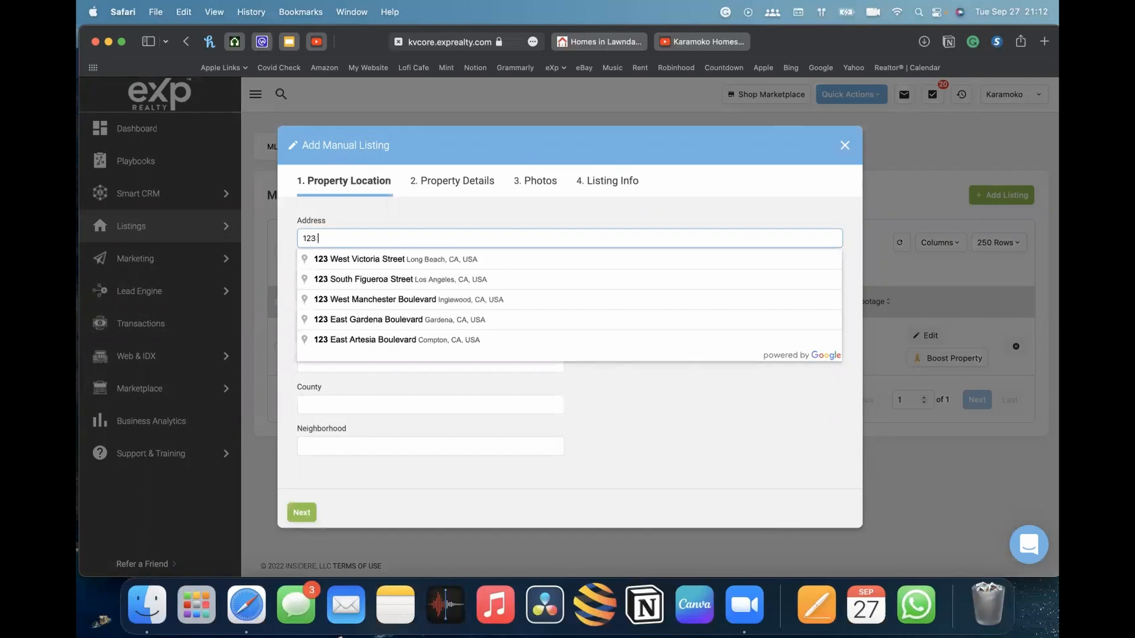
type("123 fak")
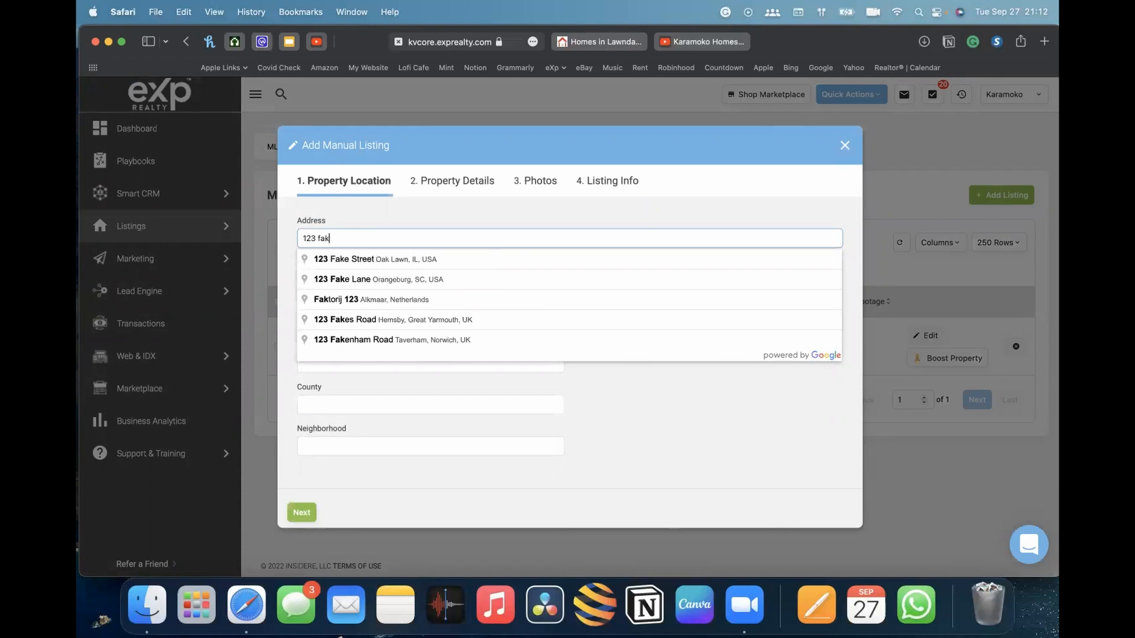
left_click(381, 259)
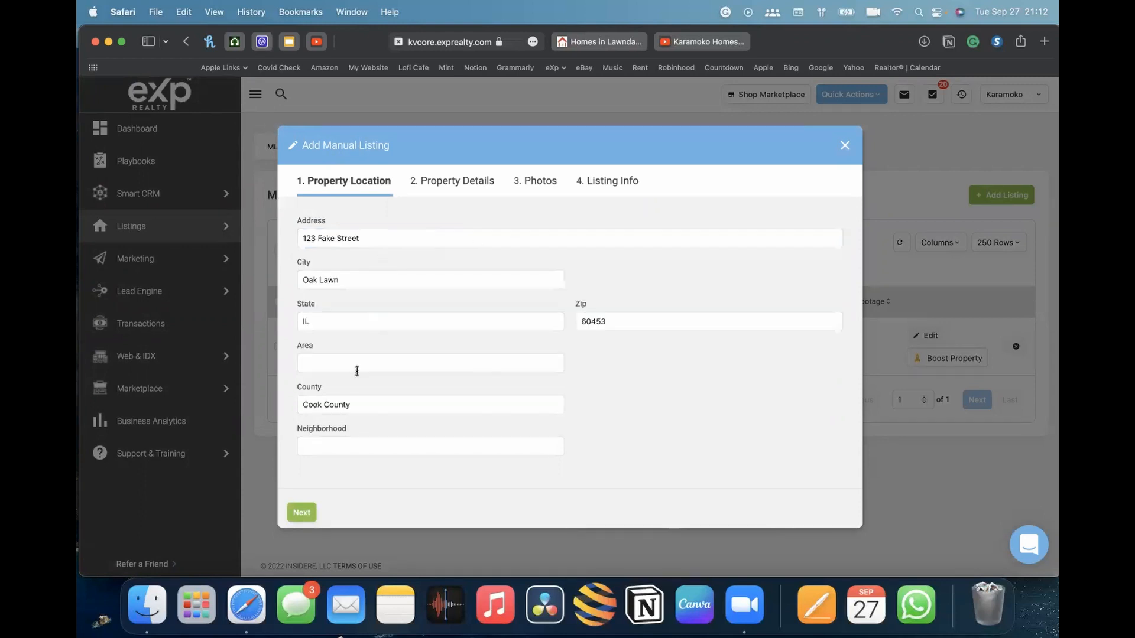
left_click_drag(309, 283, 417, 279)
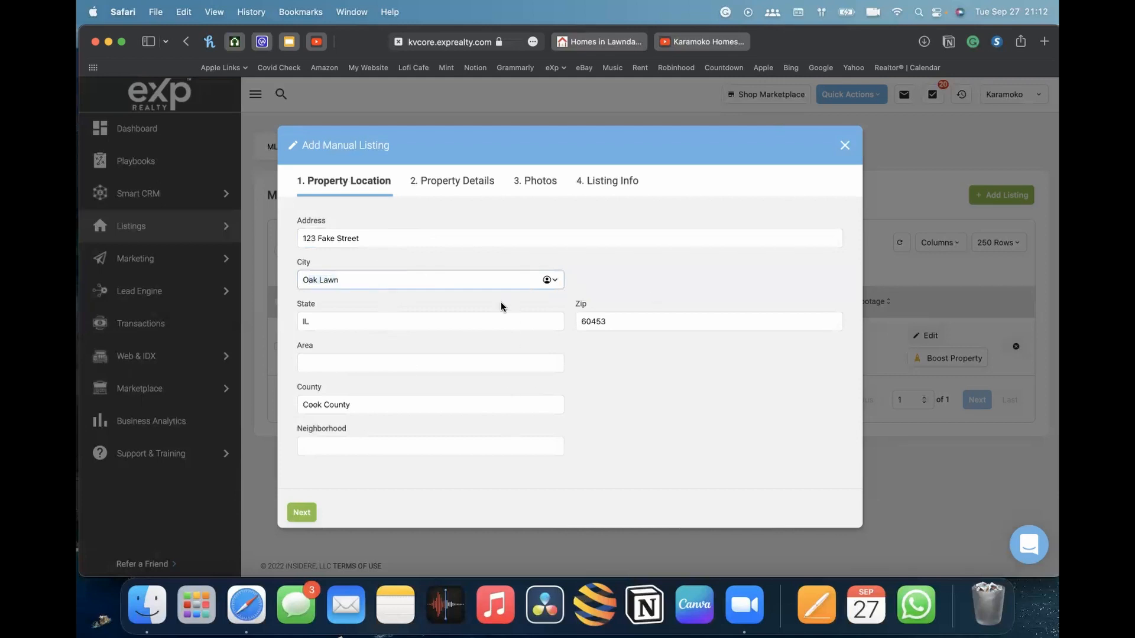
left_click(302, 512)
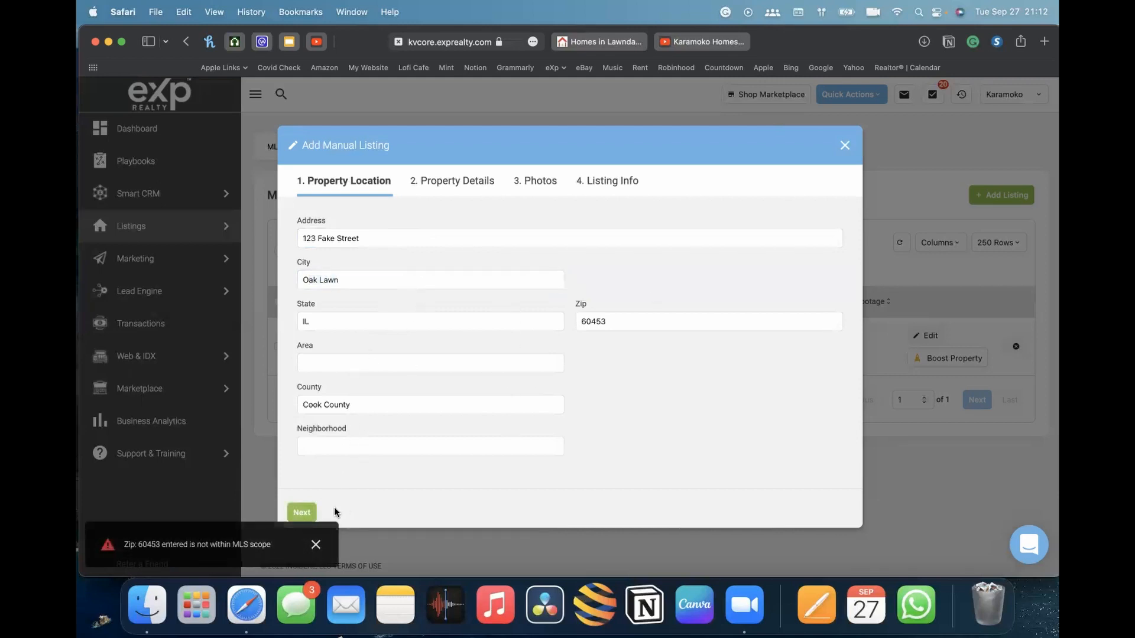
left_click_drag(210, 543, 249, 543)
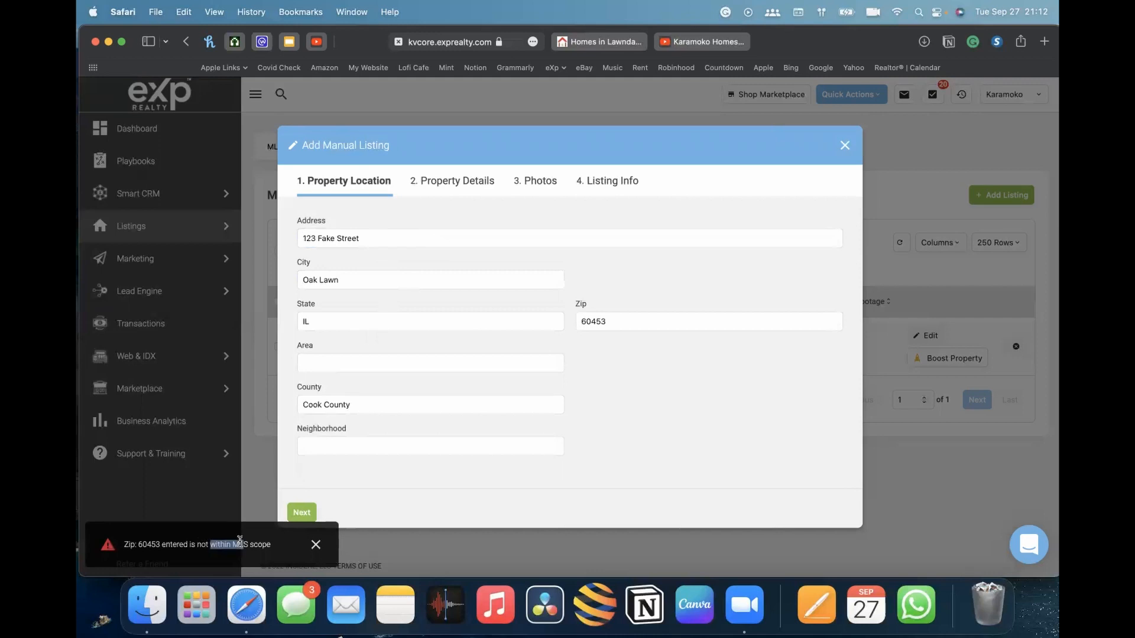
double_click(357, 280)
left_click(477, 319)
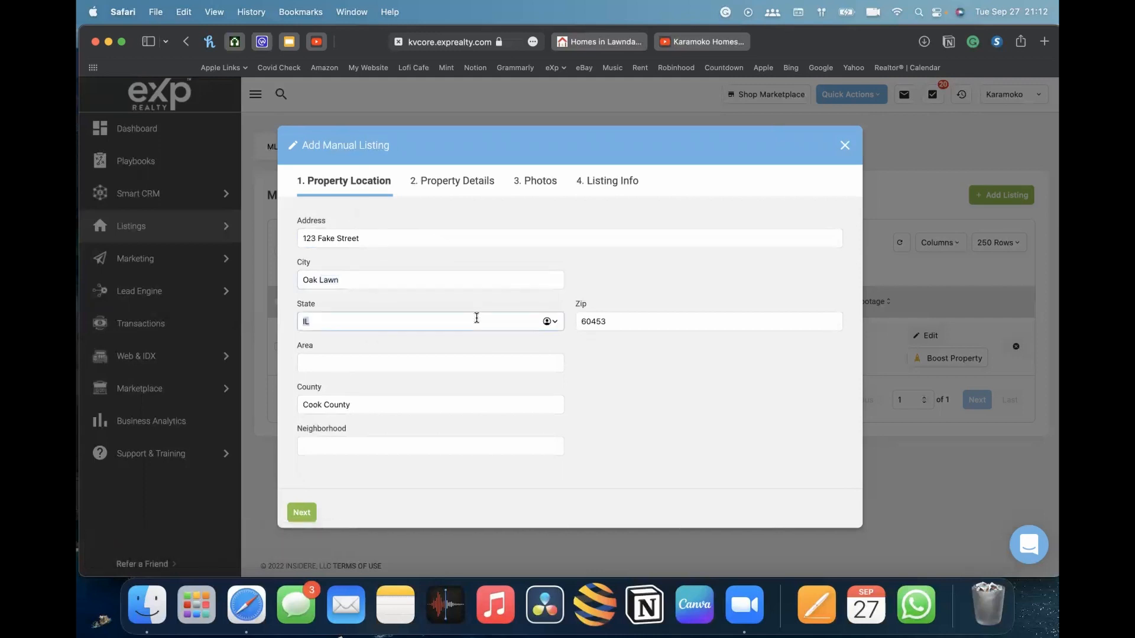
left_click(329, 244)
left_click(400, 253)
left_click(393, 239)
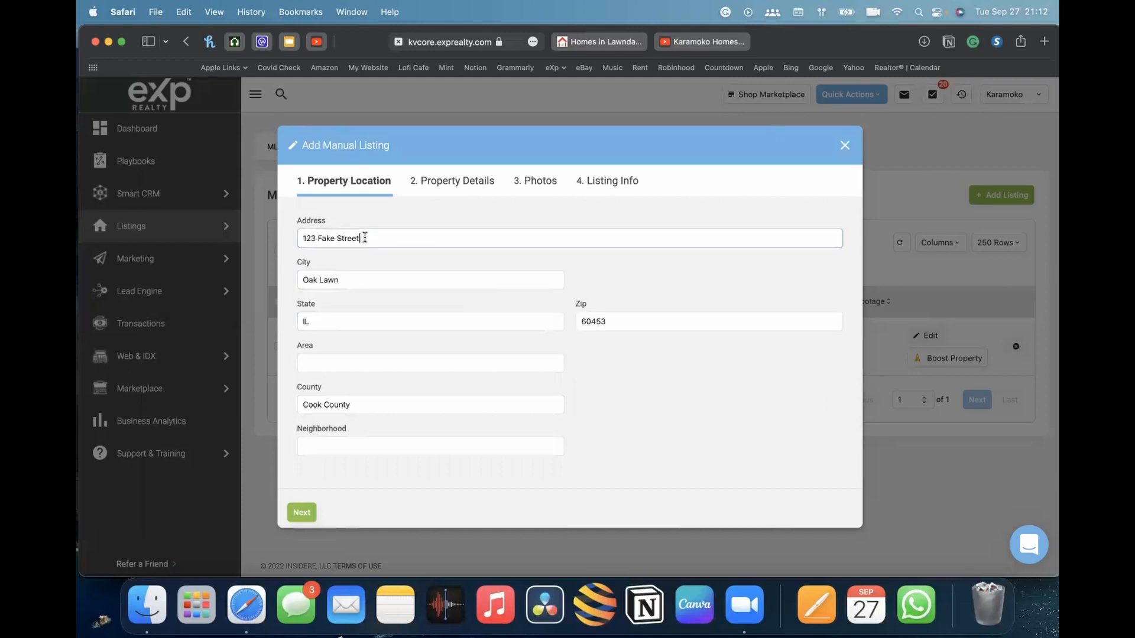
key("super+a")
type("123")
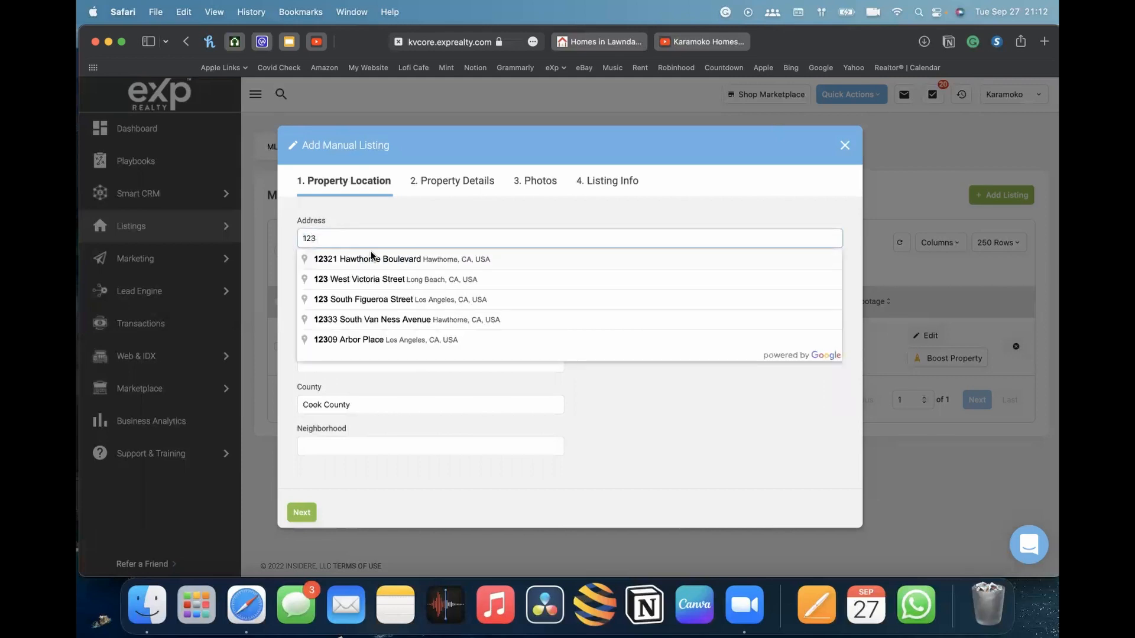
left_click(379, 284)
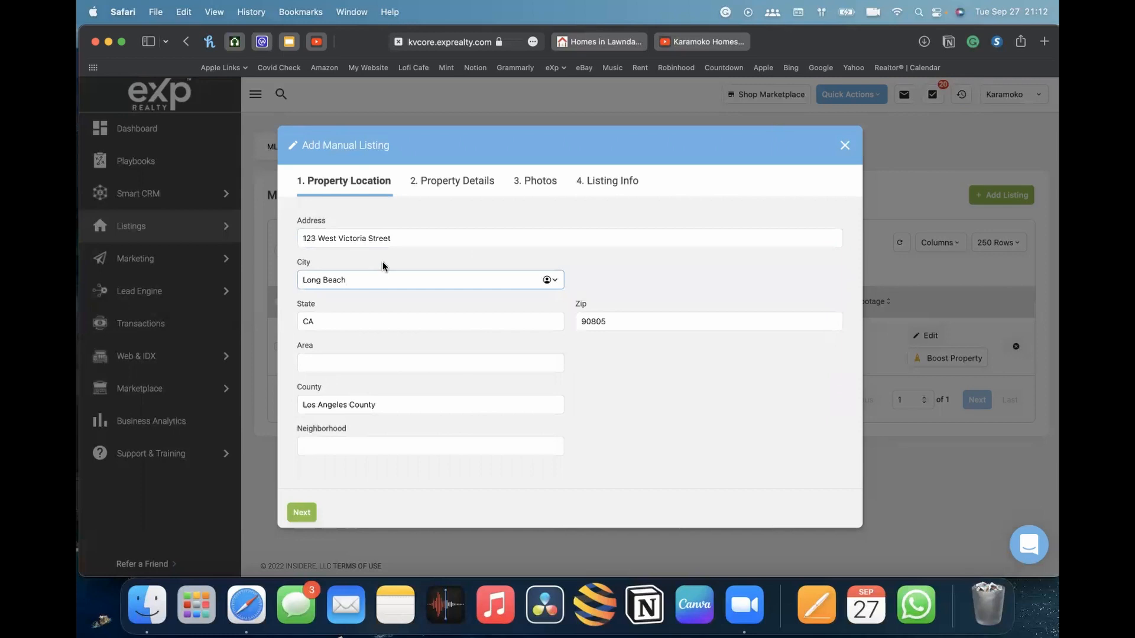
left_click(301, 512)
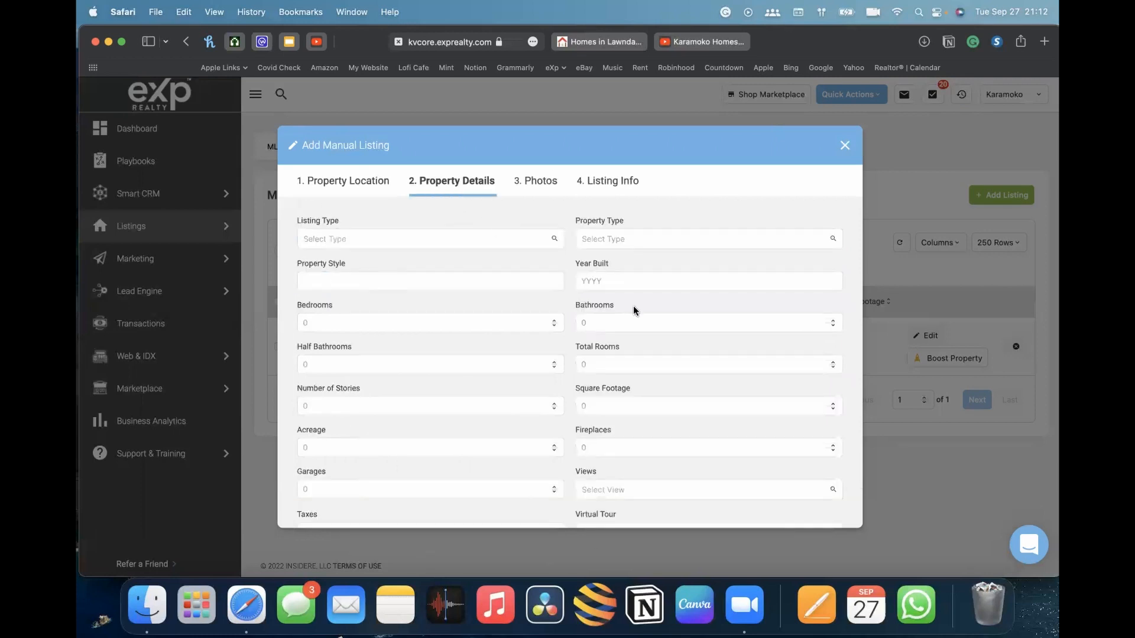
Set the listing type to Coming Soon
scroll(530, 325, "down", 5)
scroll(530, 327, "up", 6)
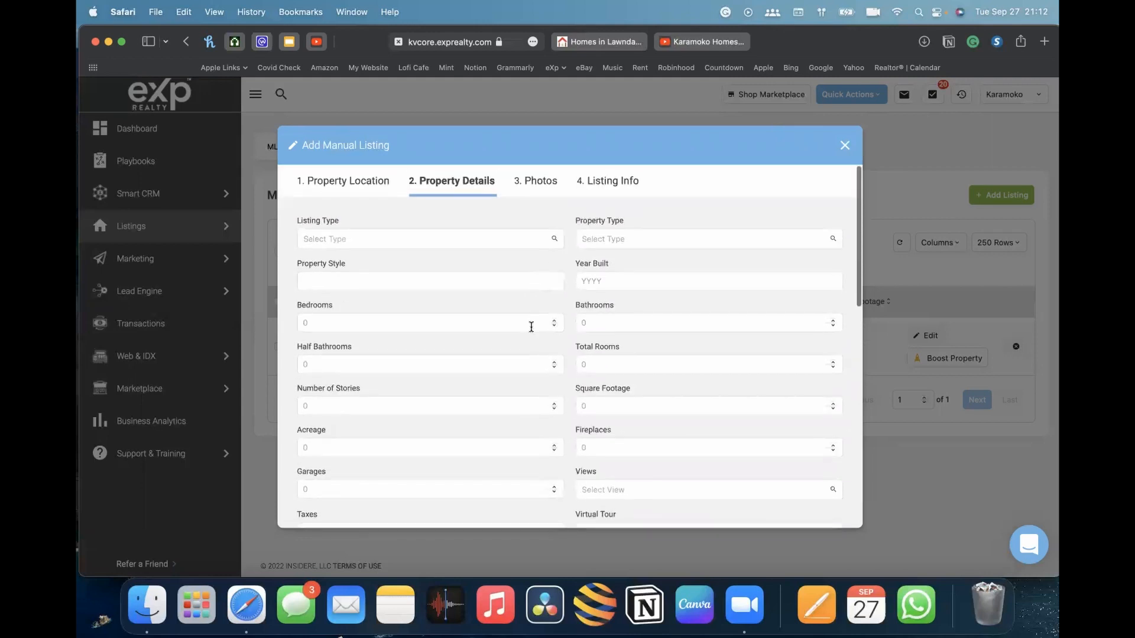
scroll(531, 327, "down", 10)
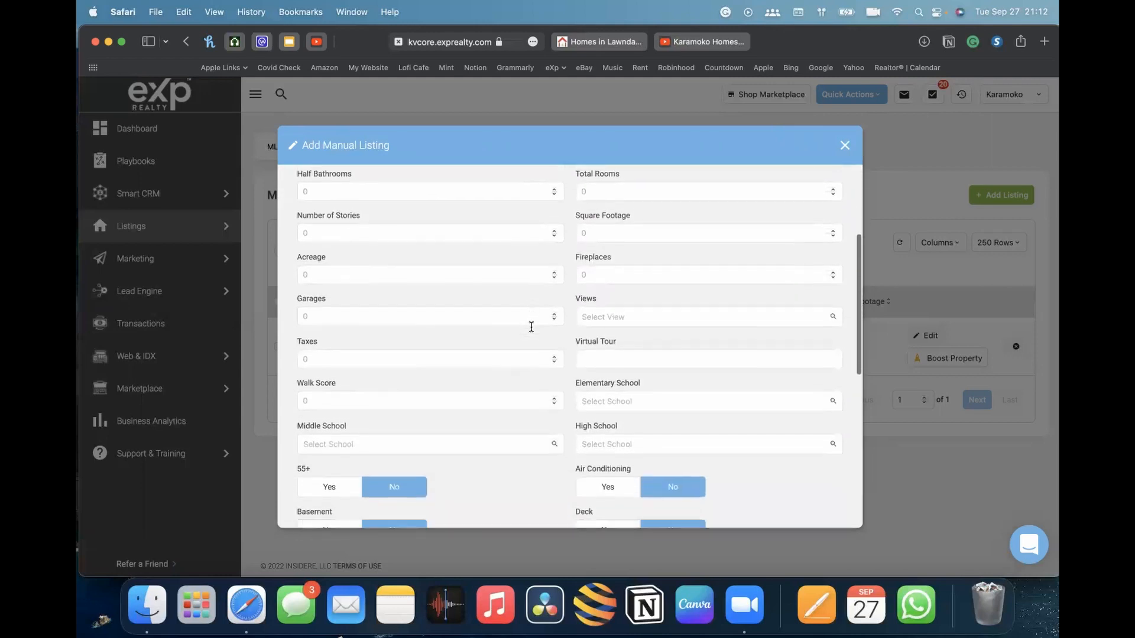
scroll(530, 327, "down", 6)
scroll(531, 326, "up", 7)
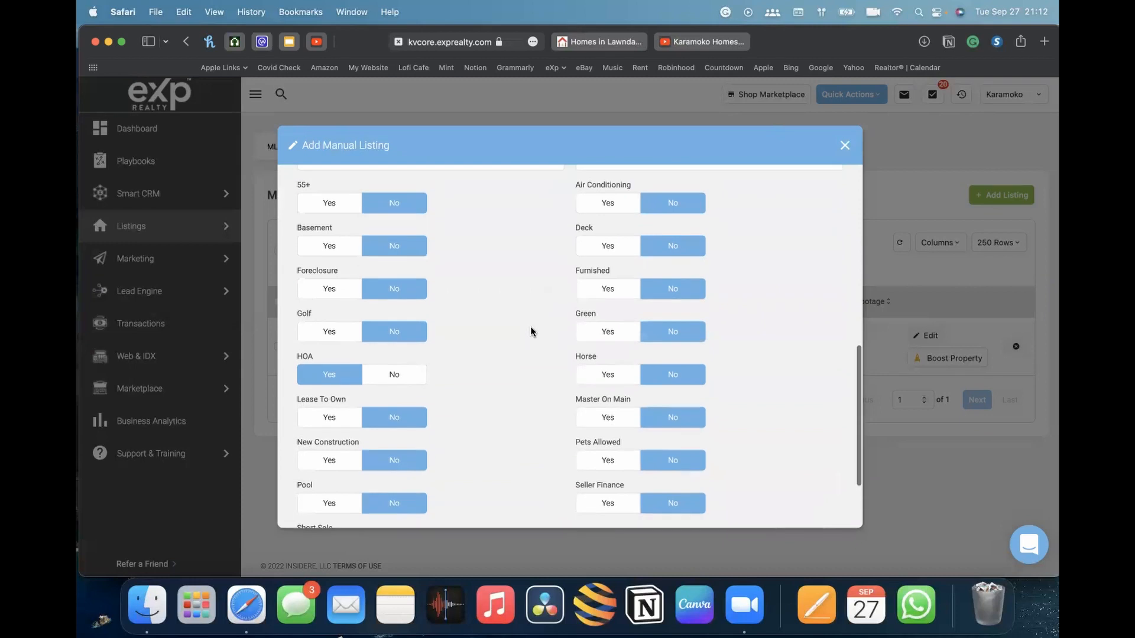
scroll(531, 330, "up", 6)
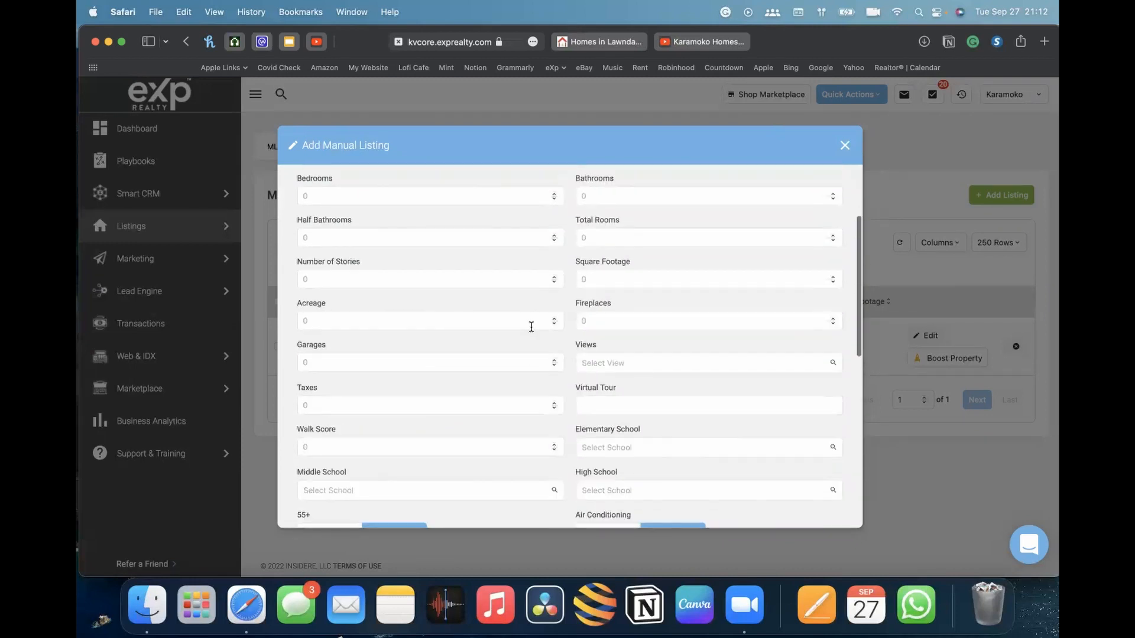
left_click(435, 238)
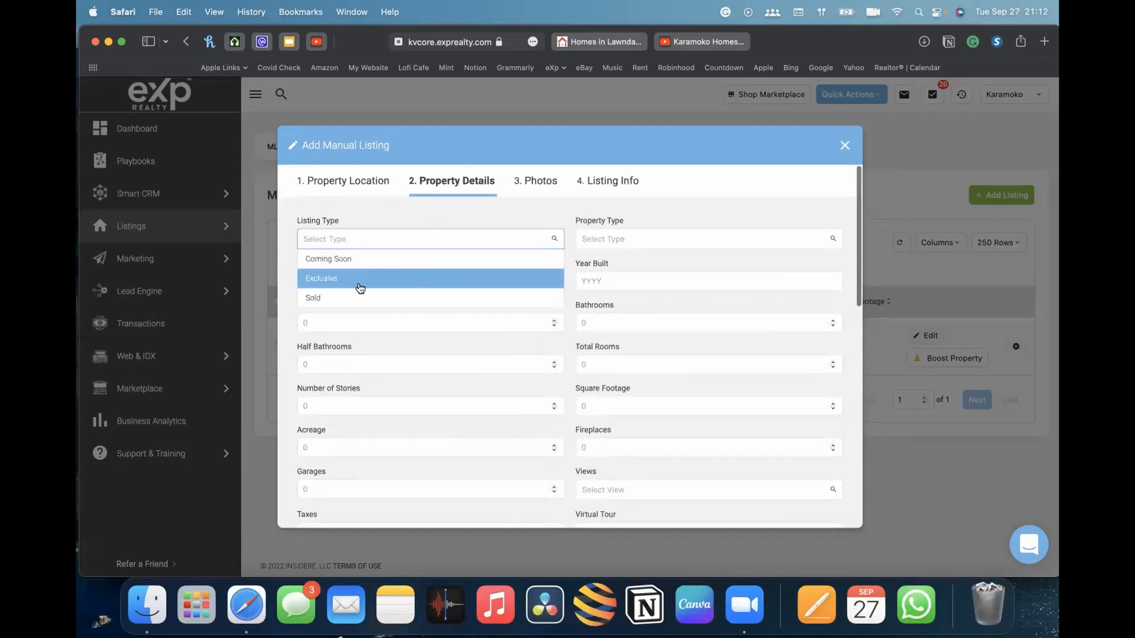
left_click(388, 259)
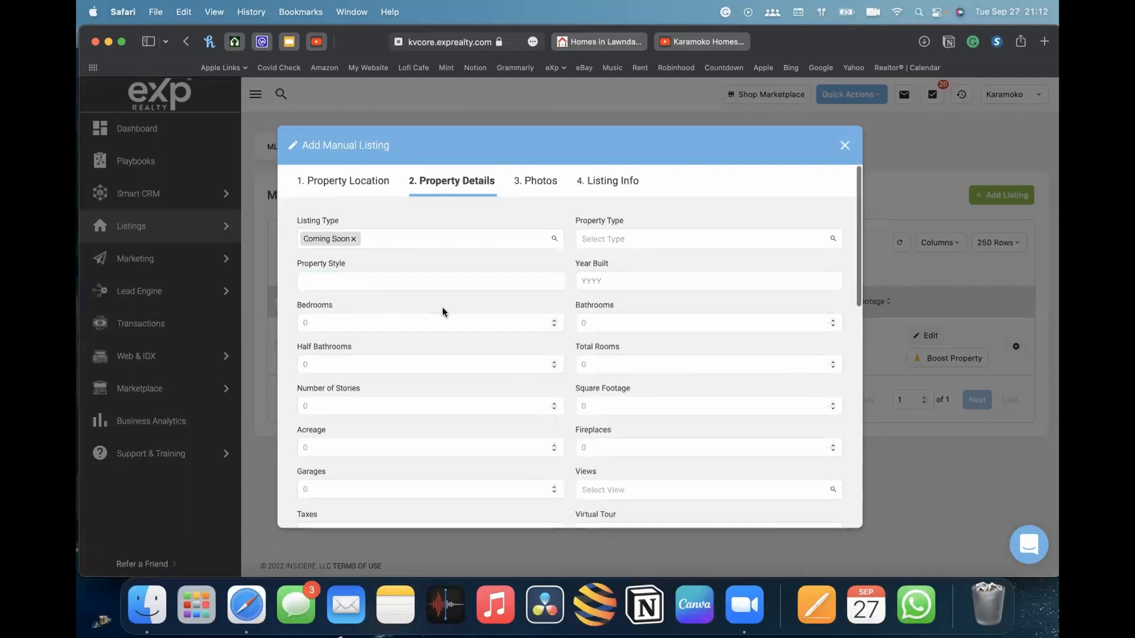
Set the property type to Single Family
left_click(617, 242)
scroll(614, 312, "down", 5)
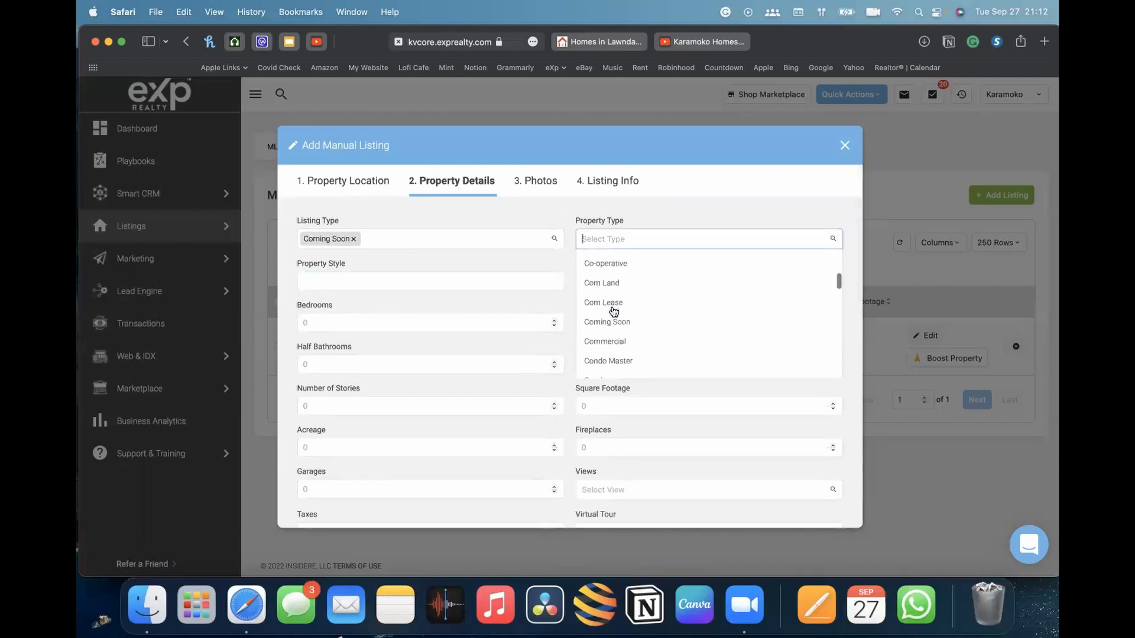
type("sin")
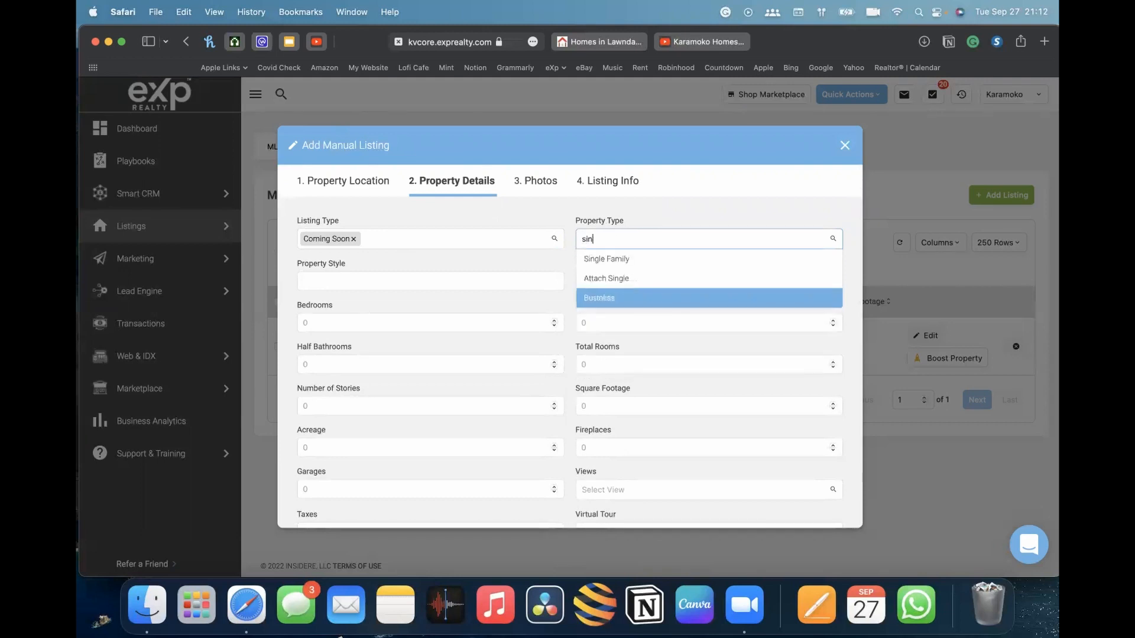
left_click(617, 260)
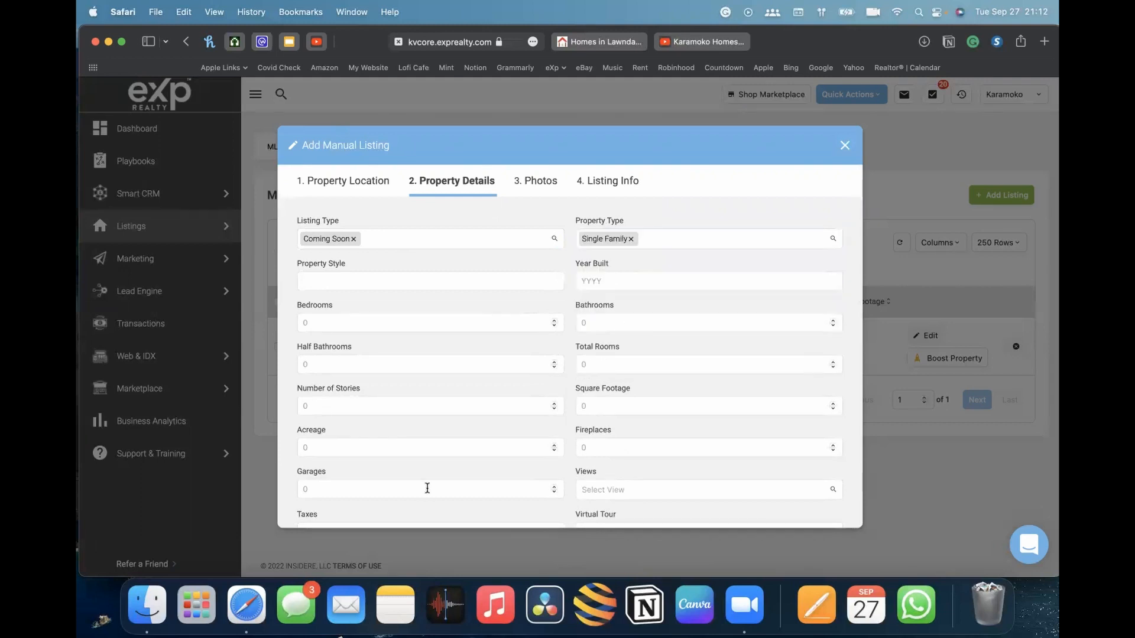
Skip past the photos step and set the listing price to $775,000
scroll(426, 488, "down", 15)
left_click(338, 512)
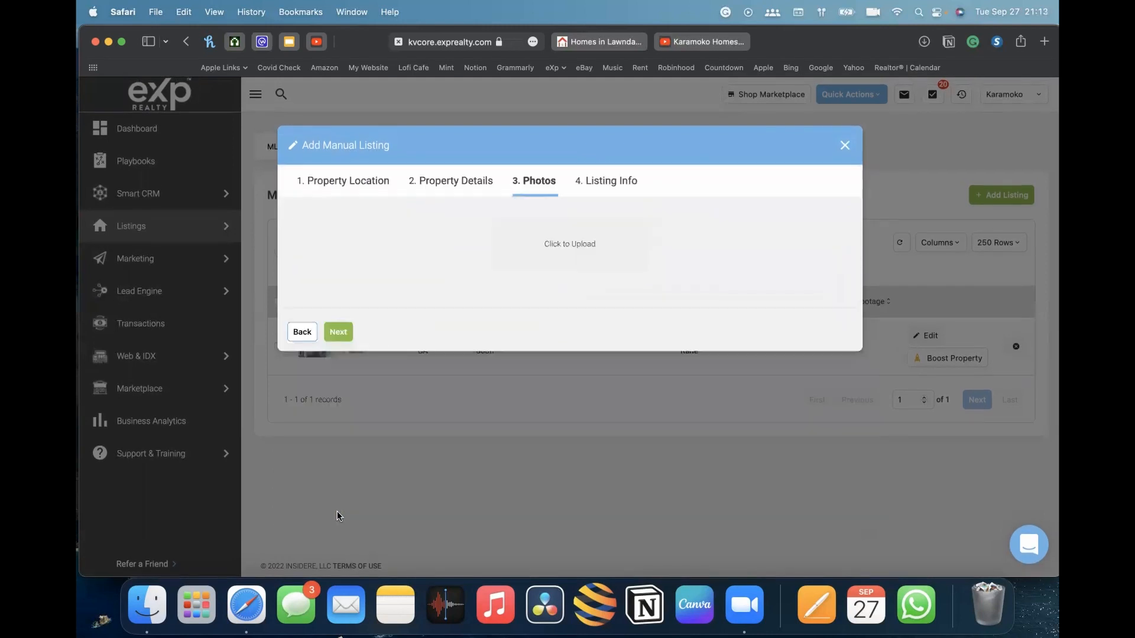
left_click(338, 332)
left_click(376, 238)
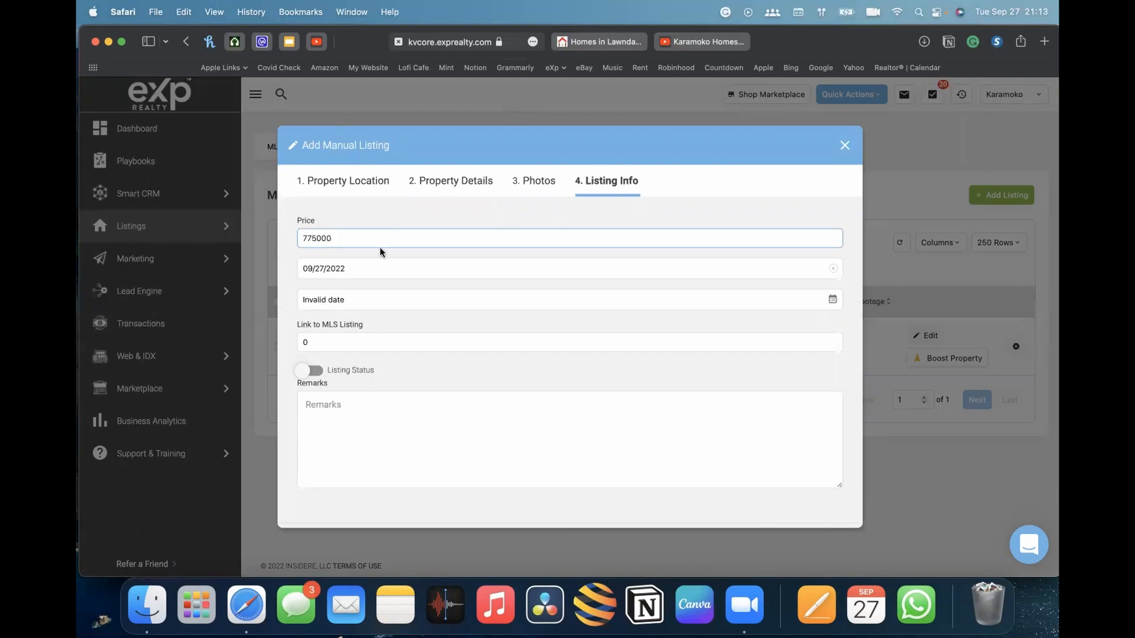
left_click(366, 146)
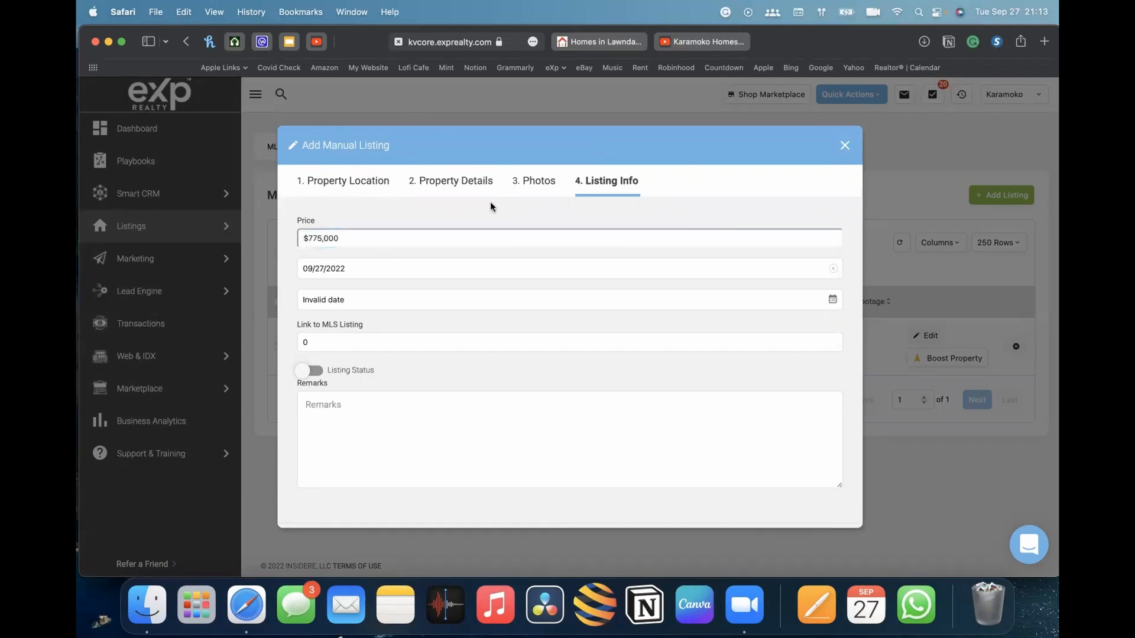
left_click(367, 235)
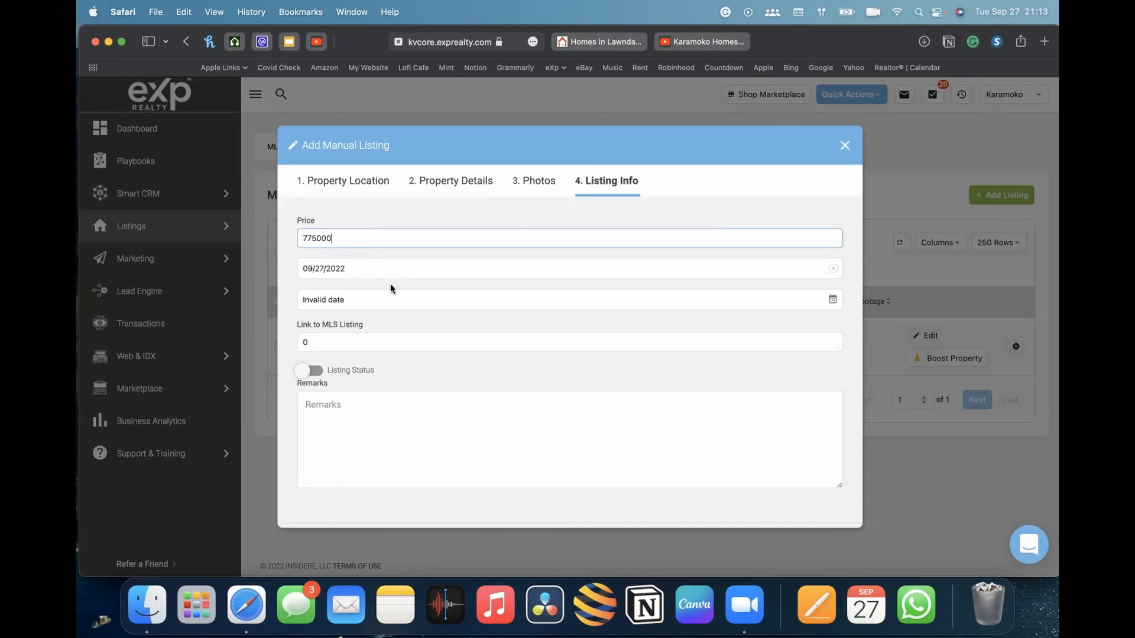
Set the empty second date to September 30, 2022 in the listing info
scroll(390, 288, "down", 1)
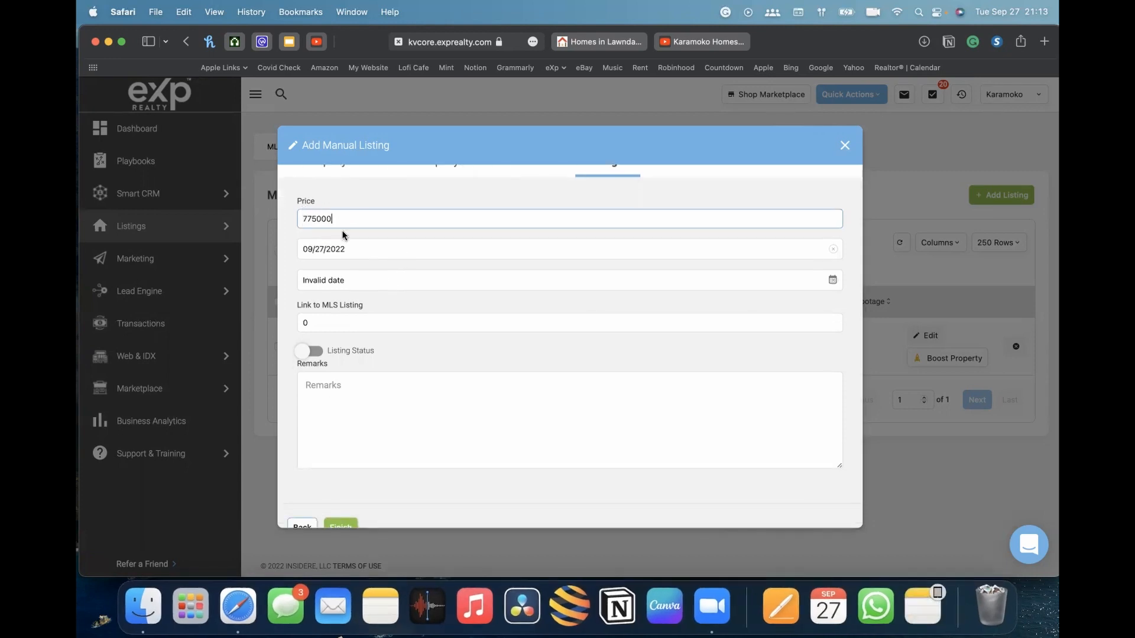
left_click(358, 280)
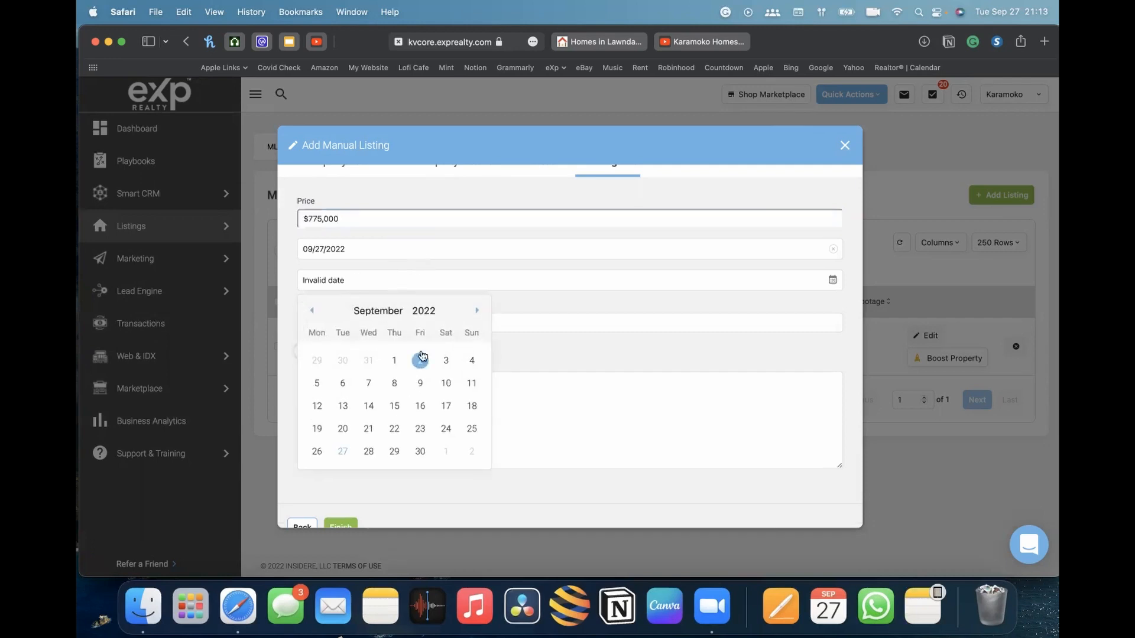
left_click(420, 451)
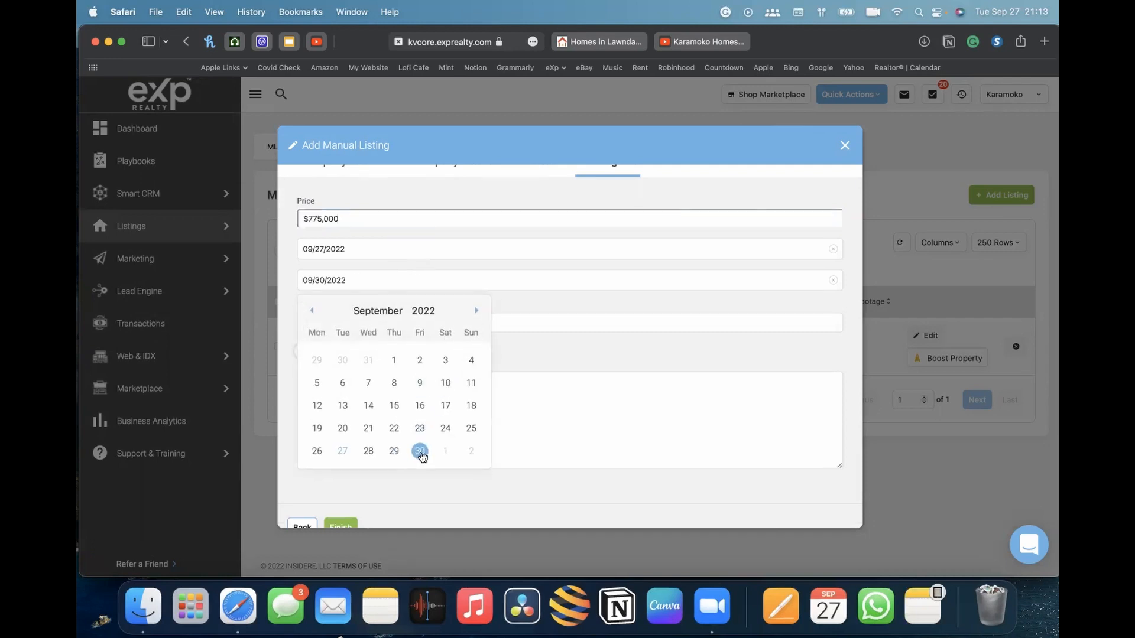
Finish creating the manual listing
left_click(347, 250)
left_click(643, 275)
left_click(610, 314)
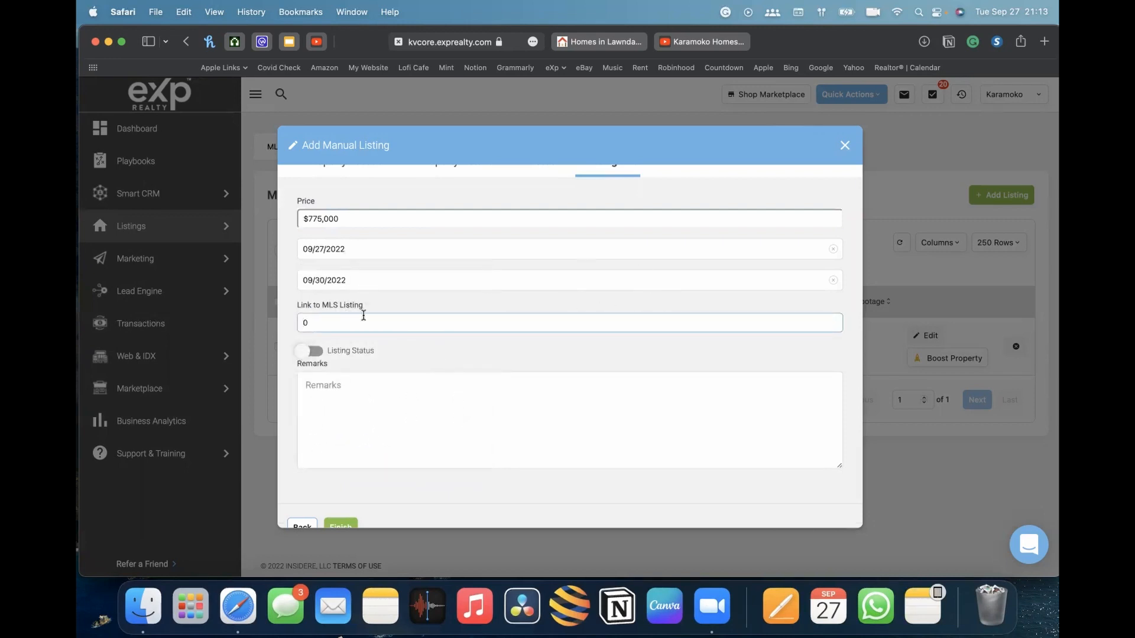
scroll(319, 320, "down", 1)
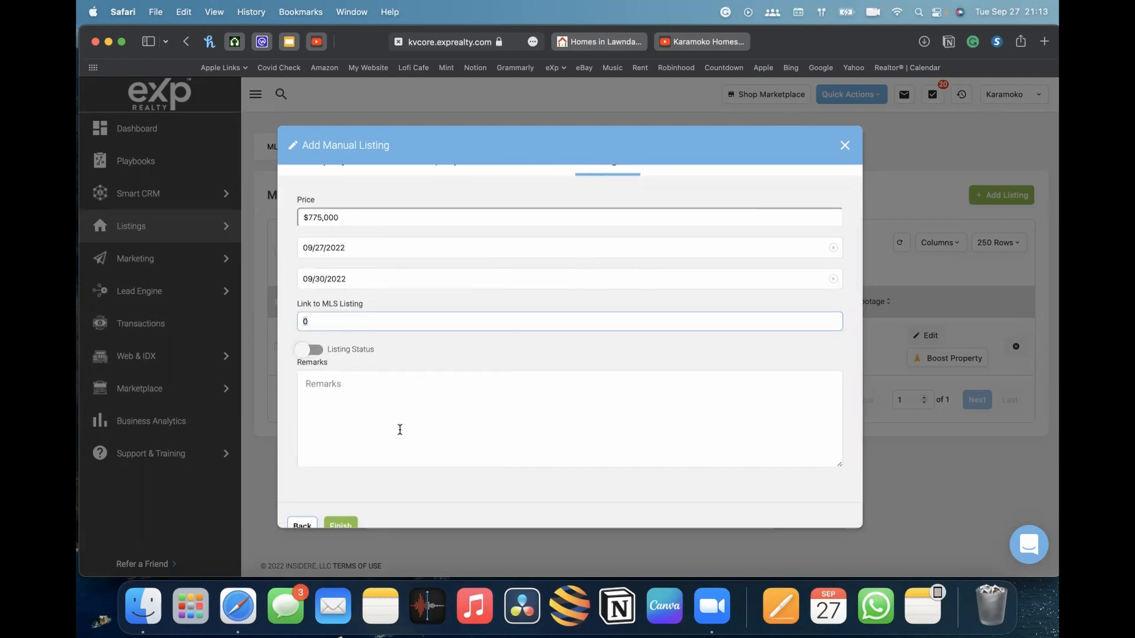
scroll(433, 402, "down", 2)
left_click(339, 509)
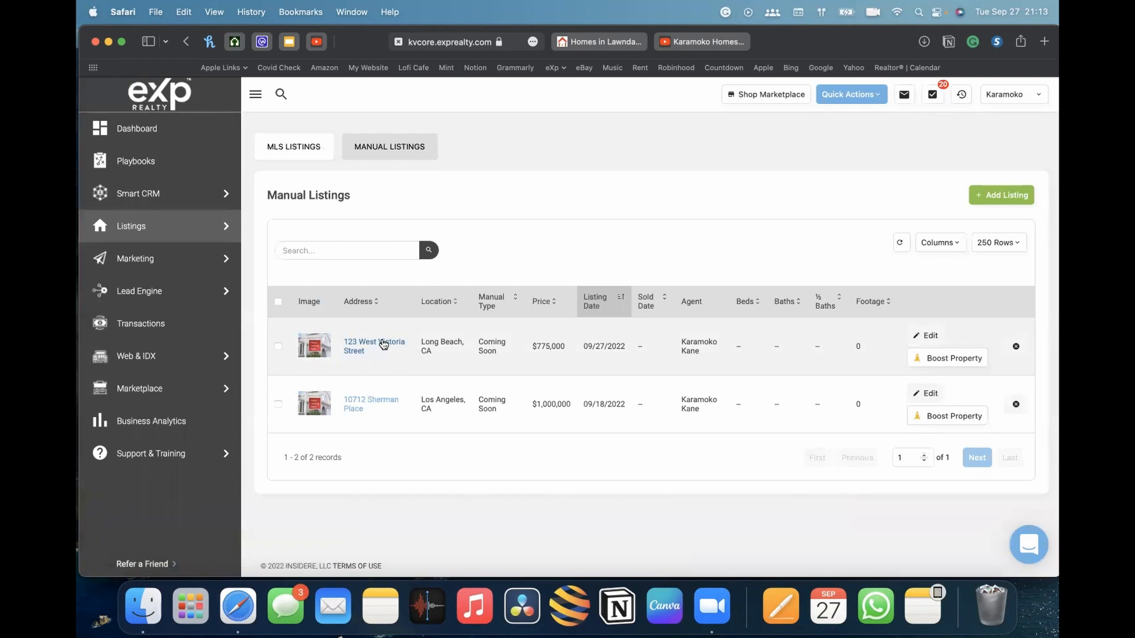
left_click(384, 344)
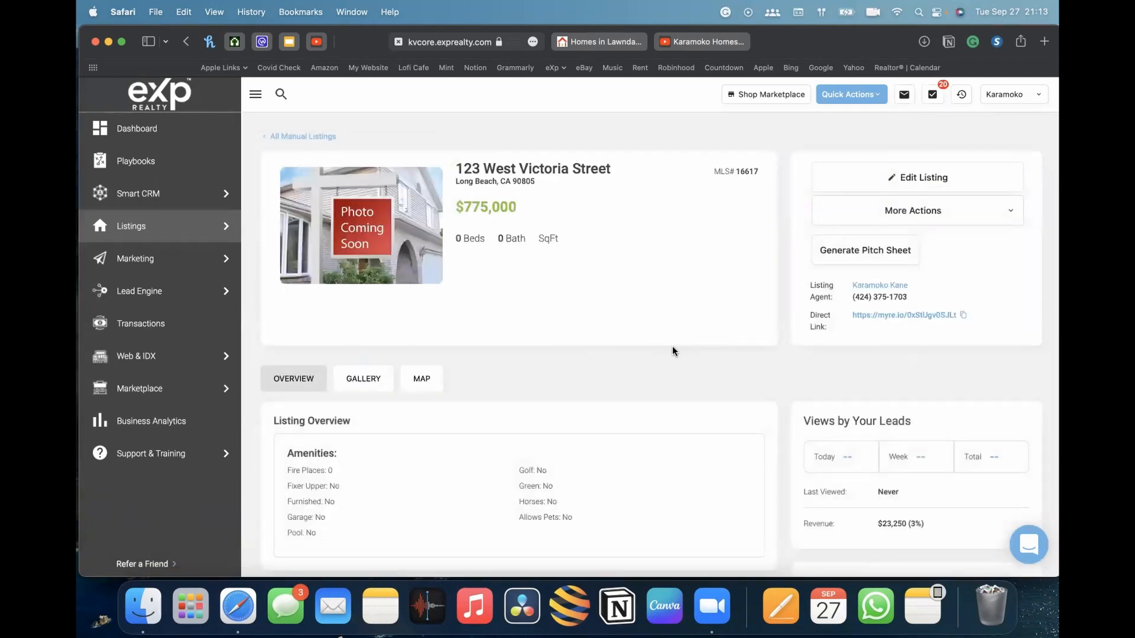
scroll(672, 350, "down", 5)
scroll(611, 236, "up", 5)
left_click(869, 263)
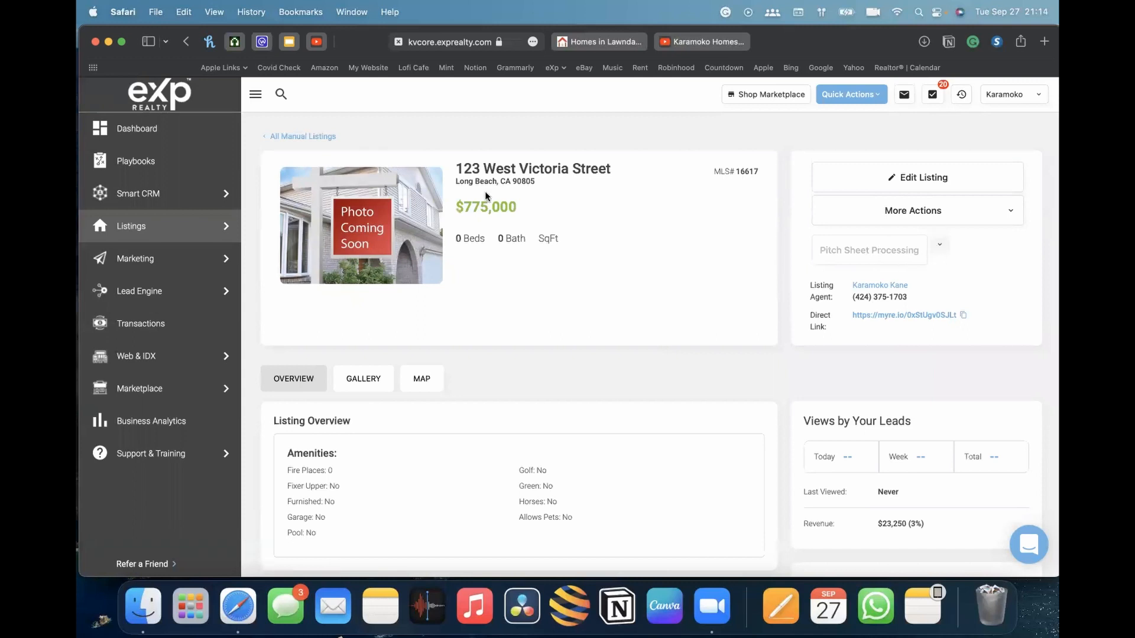
Open the Pitch Sheet overview page from the Lead Engine tools
mouse_move(168, 296)
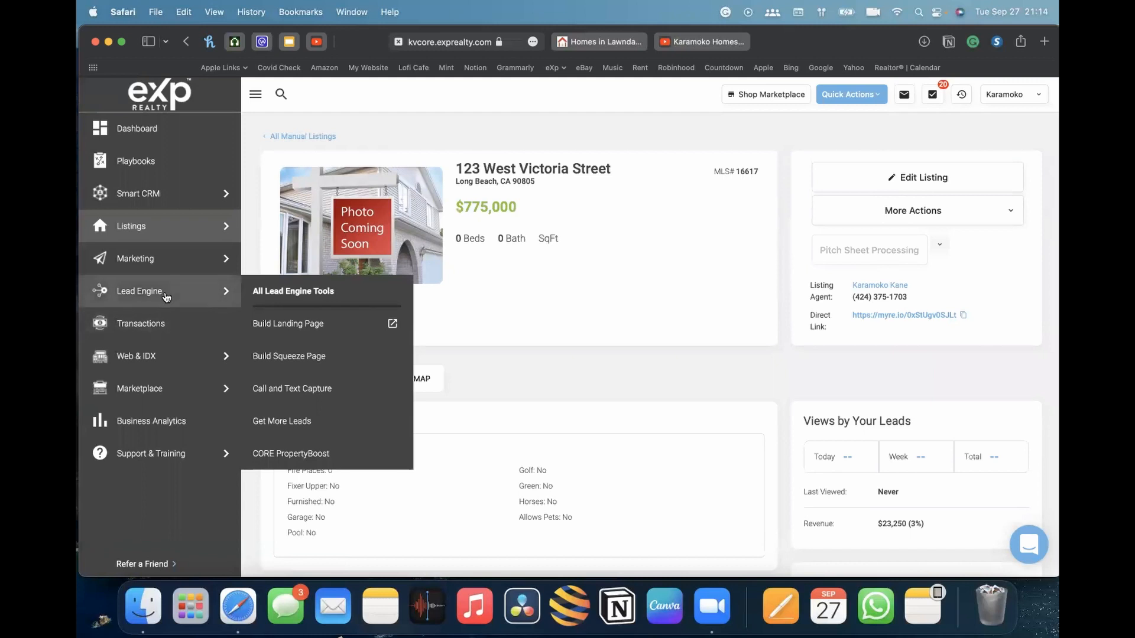
left_click(161, 297)
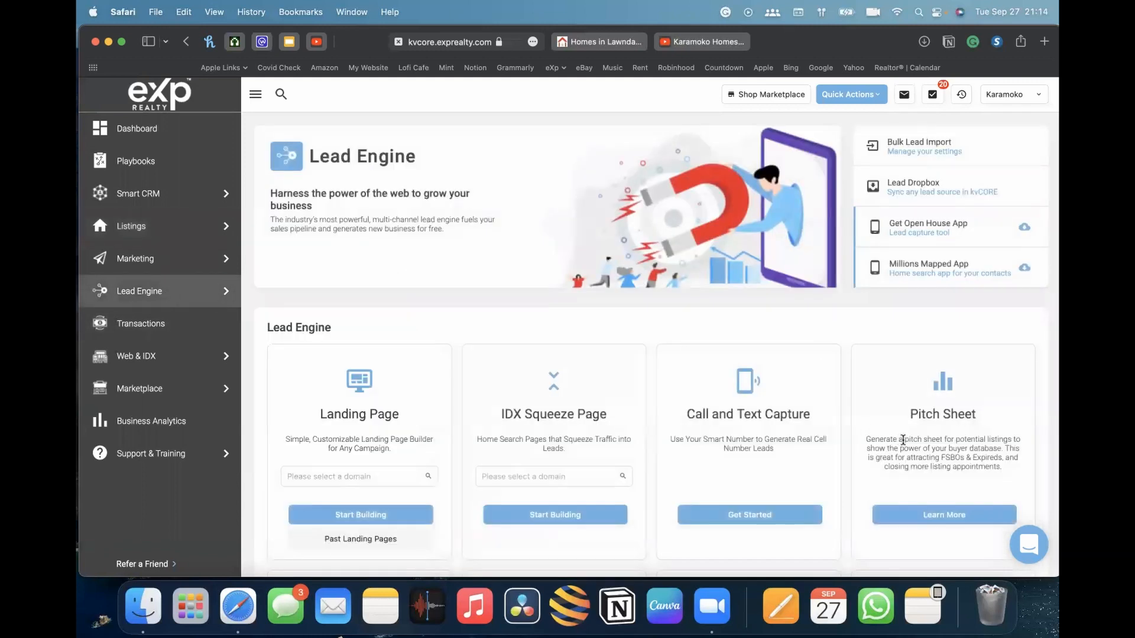
left_click(946, 515)
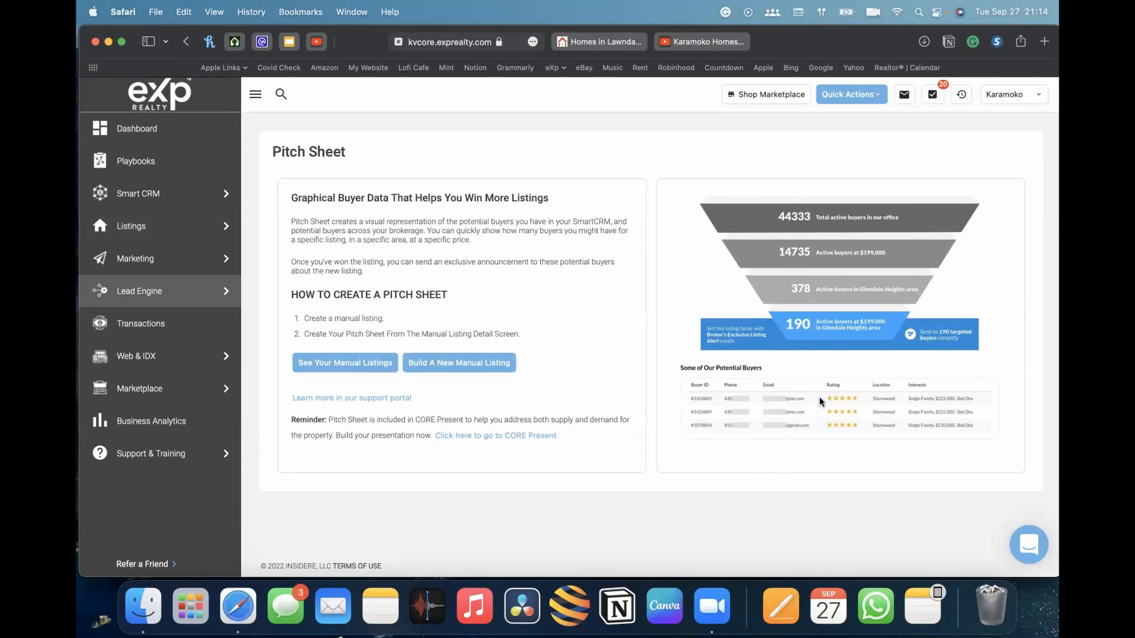
mouse_move(131, 219)
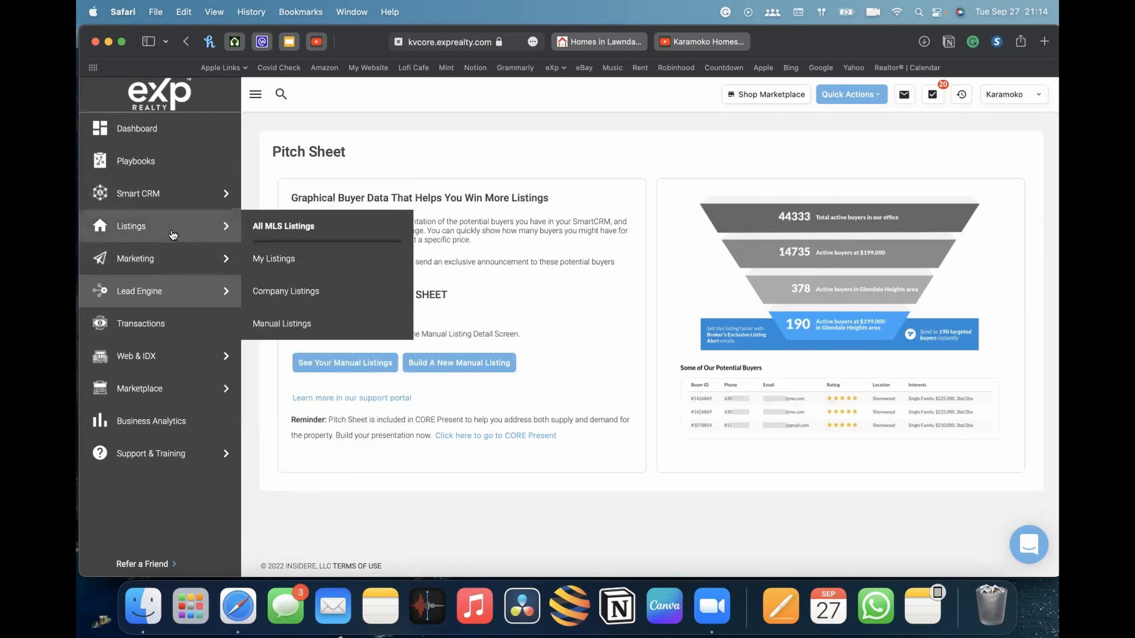
left_click(295, 323)
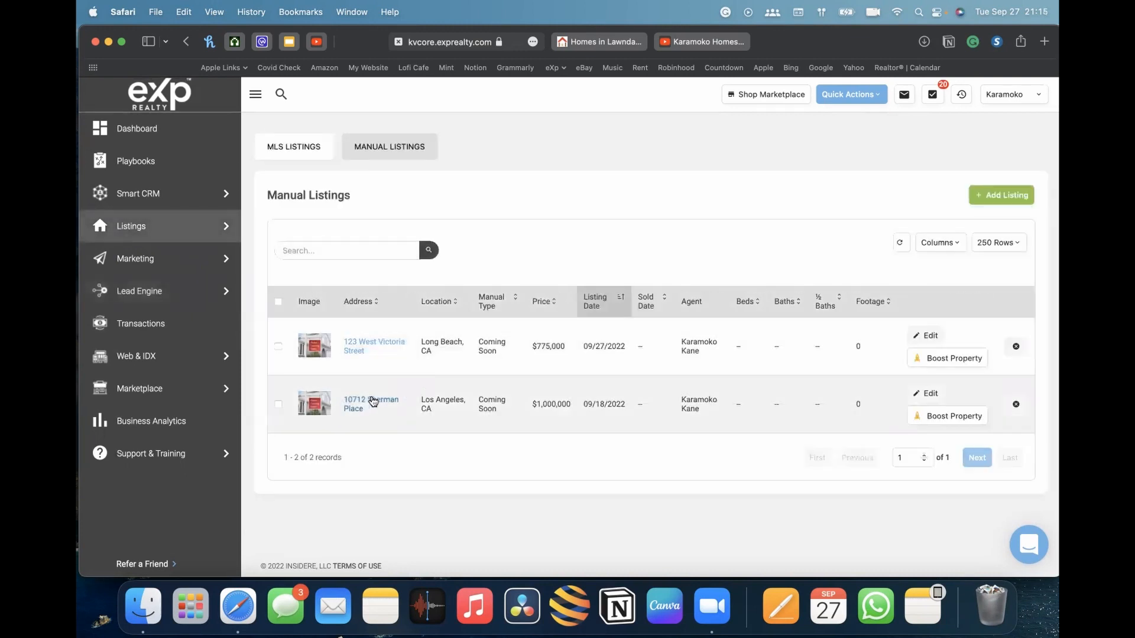
left_click(378, 347)
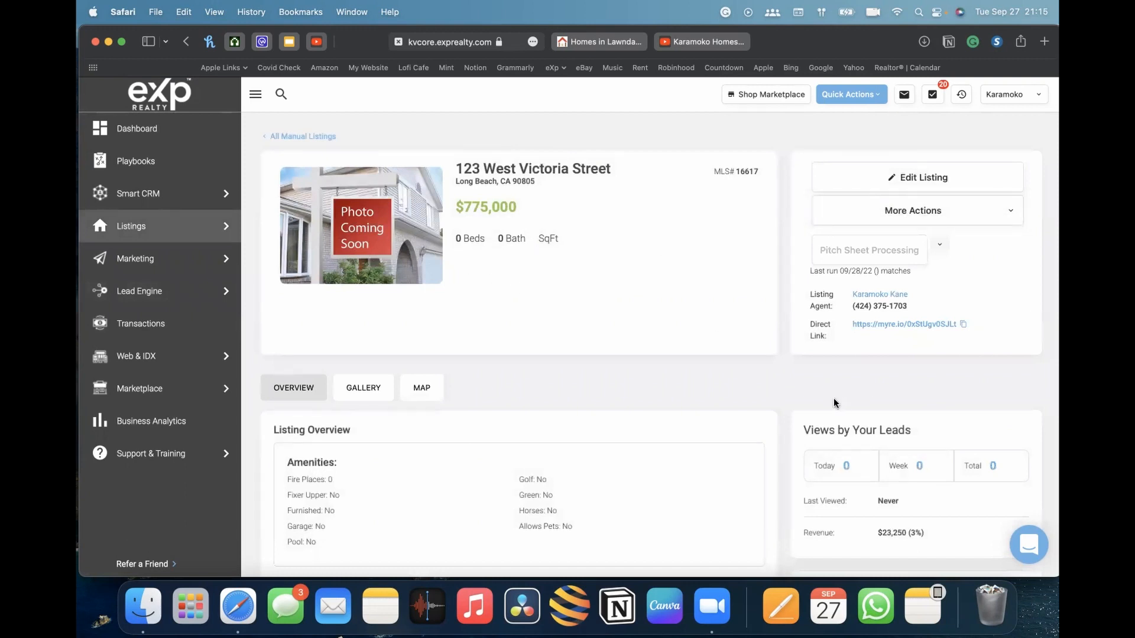
scroll(835, 401, "down", 3)
scroll(835, 401, "down", 3)
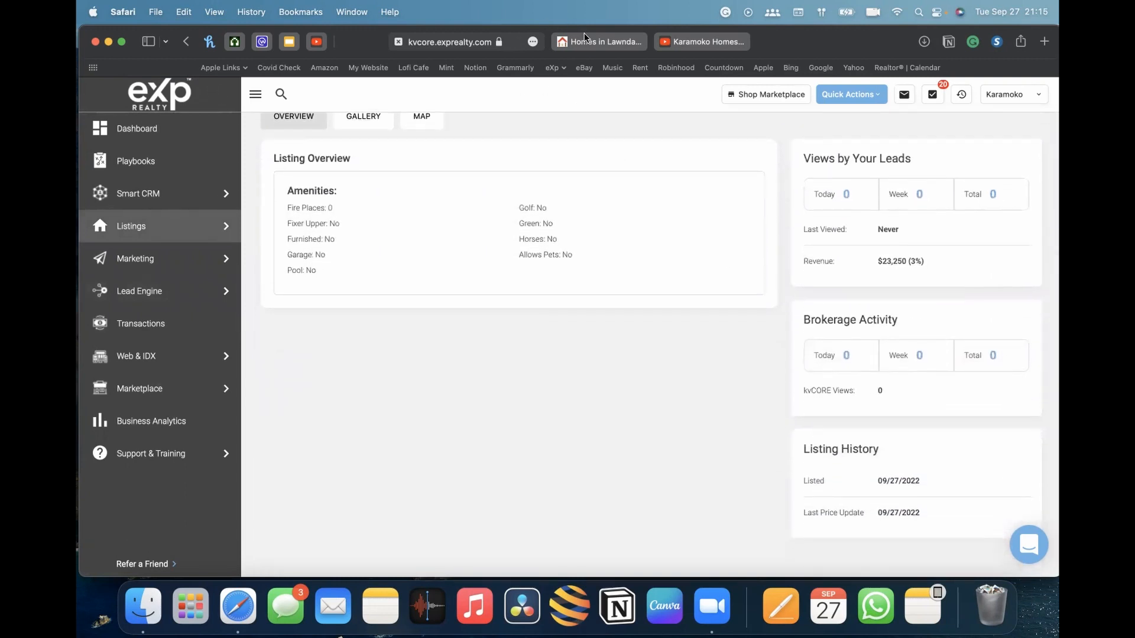
scroll(827, 266, "up", 5)
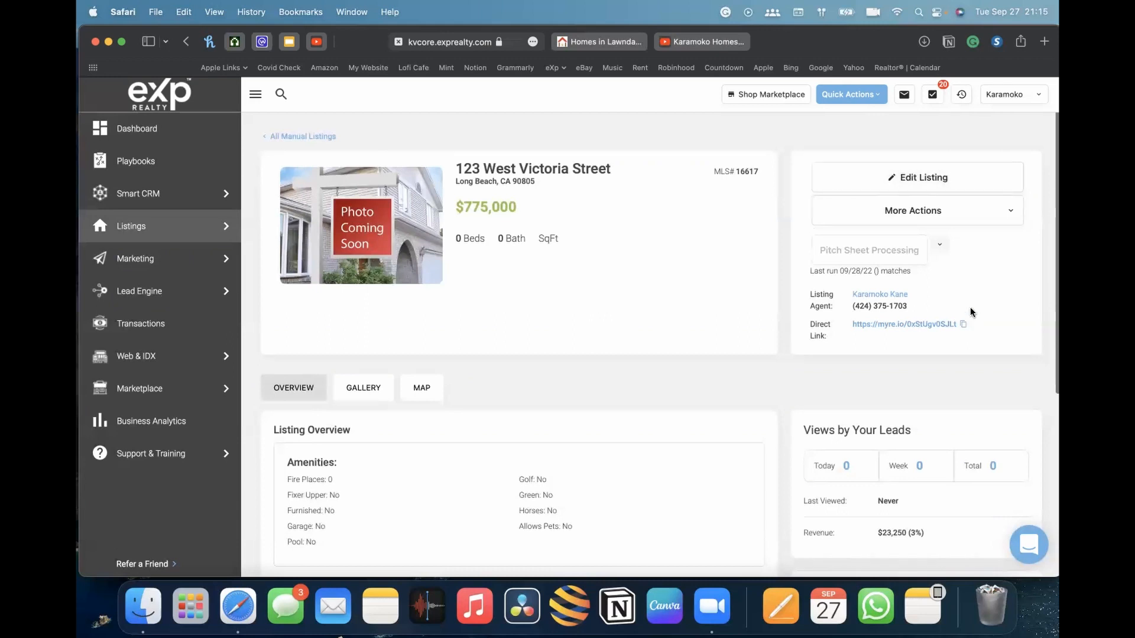
scroll(971, 312, "down", 2)
scroll(971, 312, "up", 3)
left_click(142, 262)
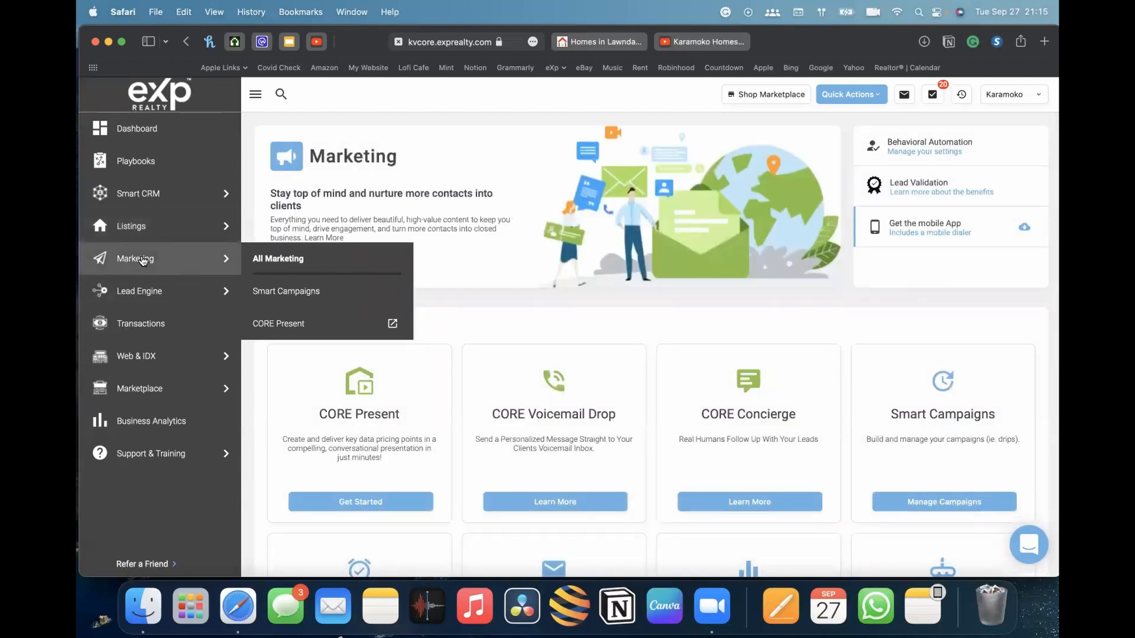
left_click(146, 292)
scroll(351, 318, "down", 3)
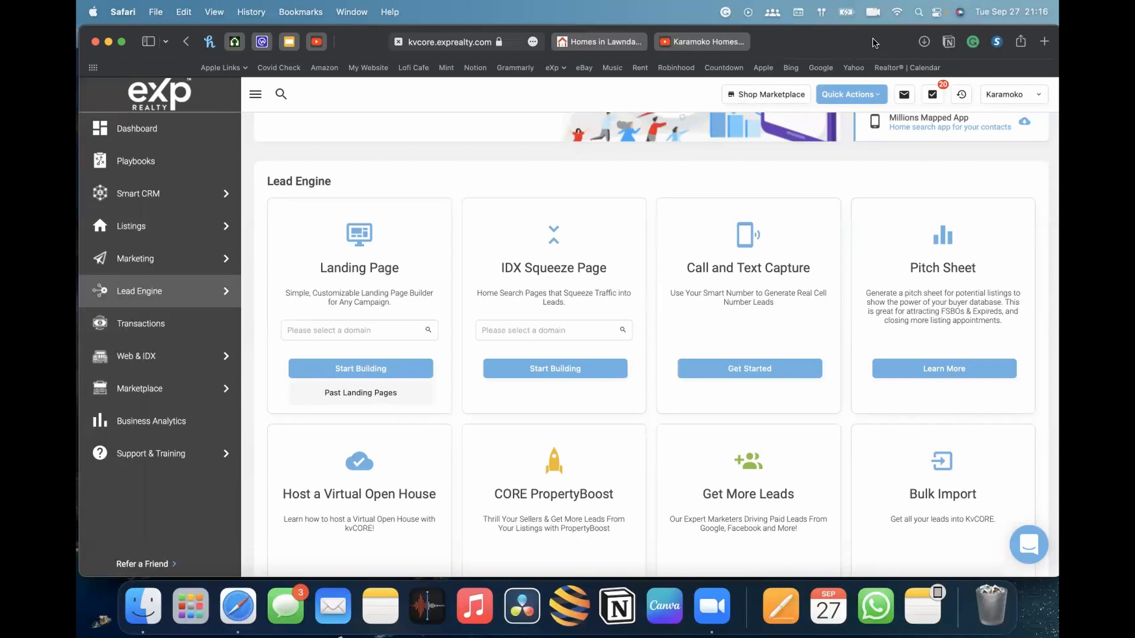
left_click(145, 229)
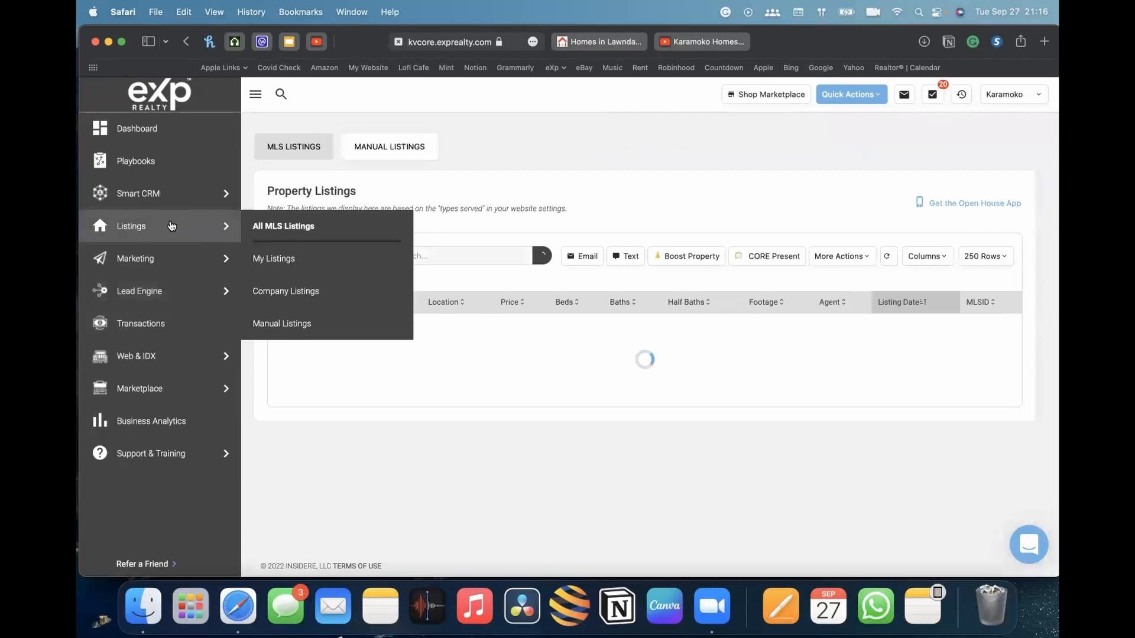
left_click(299, 322)
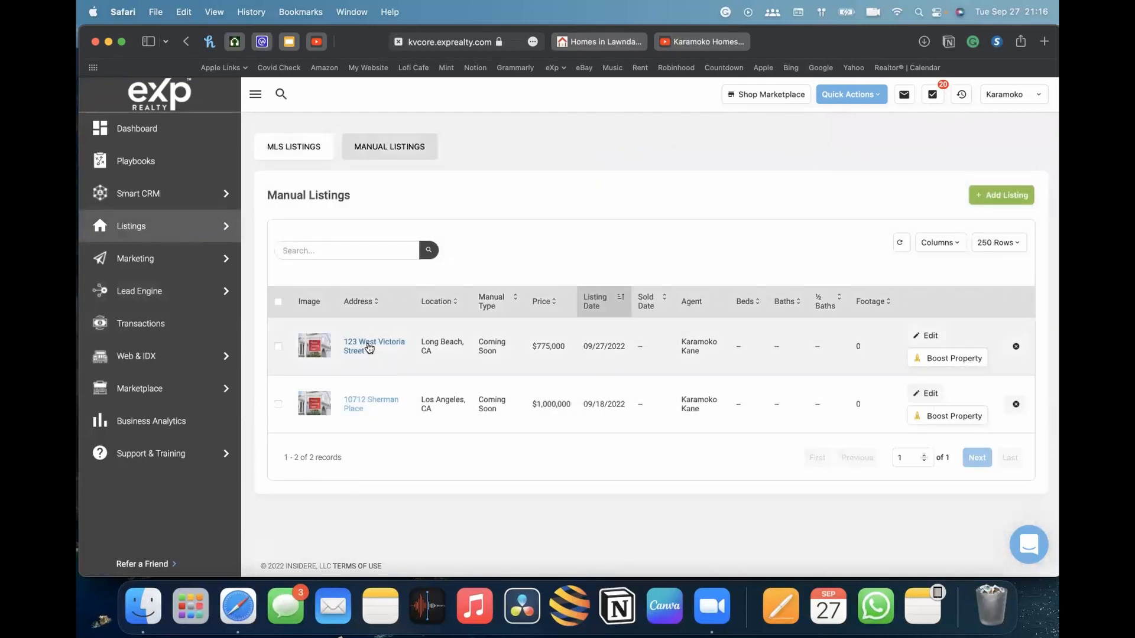
left_click(365, 346)
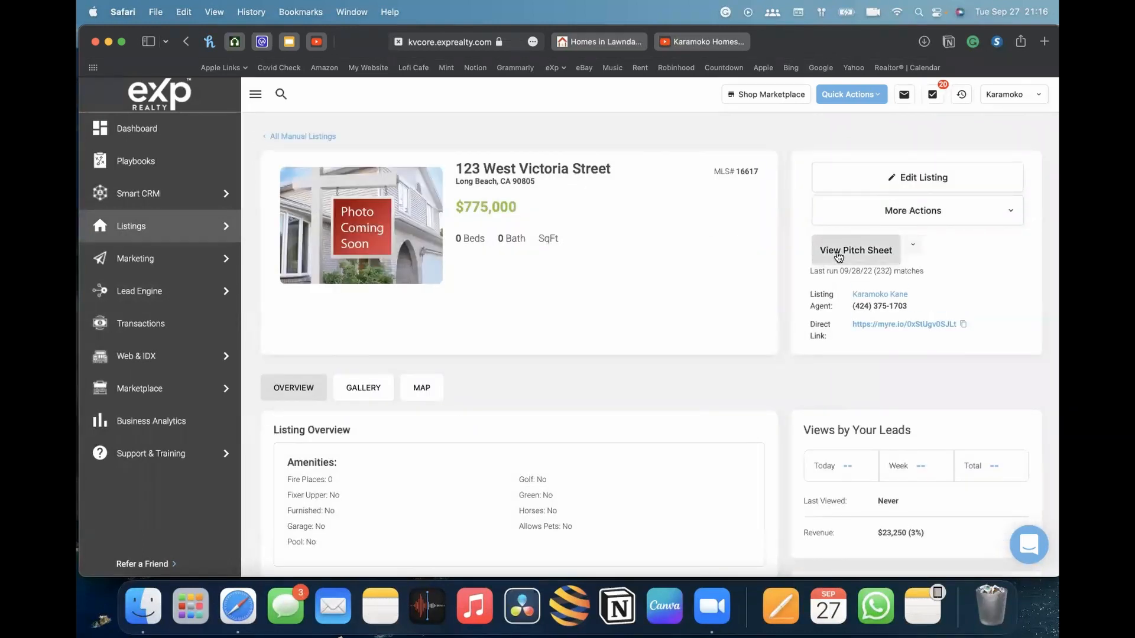
left_click(883, 260)
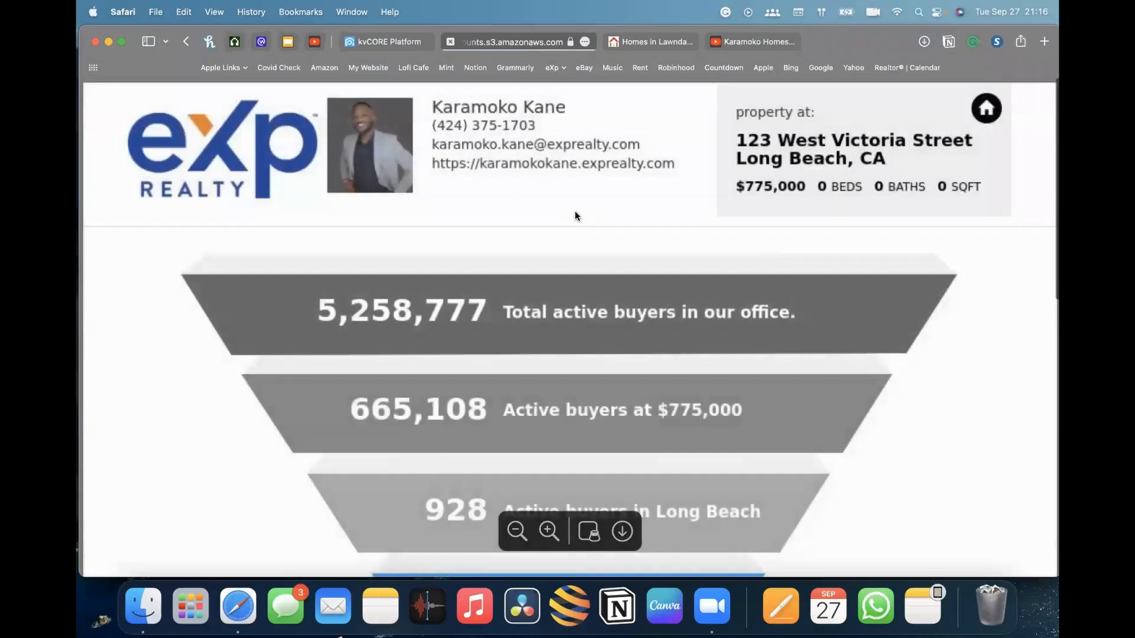
Scroll through the Pitch Sheet to examine its buyer funnel, potential buyers table and agent details
scroll(686, 380, "down", 1)
scroll(686, 380, "up", 1)
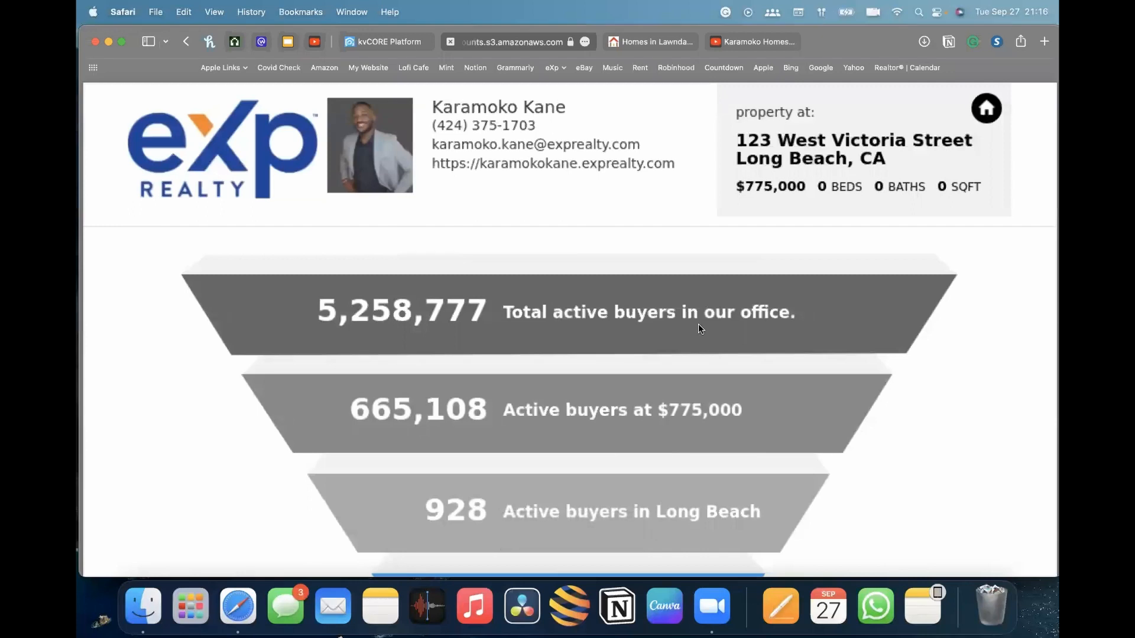
scroll(766, 159, "down", 2)
scroll(768, 164, "up", 2)
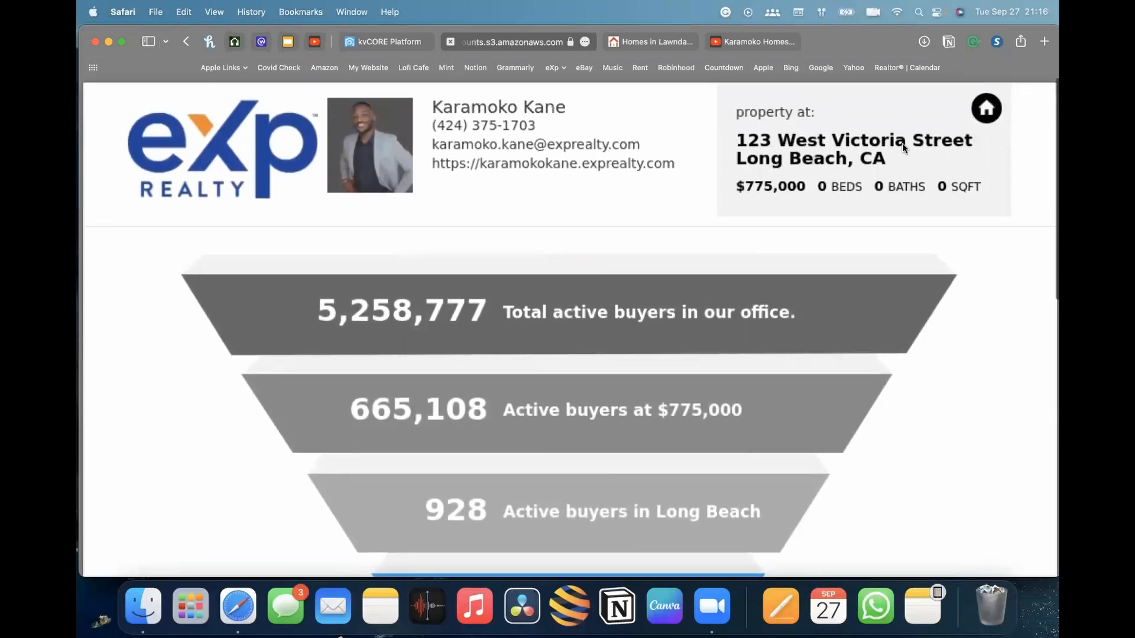
scroll(874, 162, "down", 5)
scroll(828, 172, "down", 3)
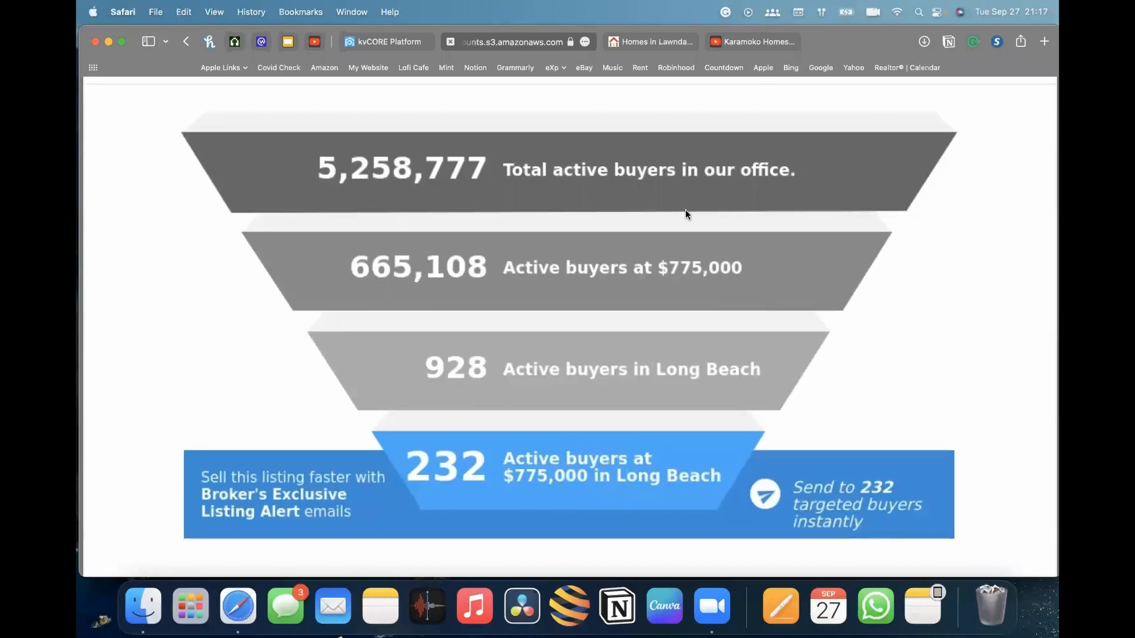
scroll(441, 246, "down", 4)
scroll(459, 180, "up", 5)
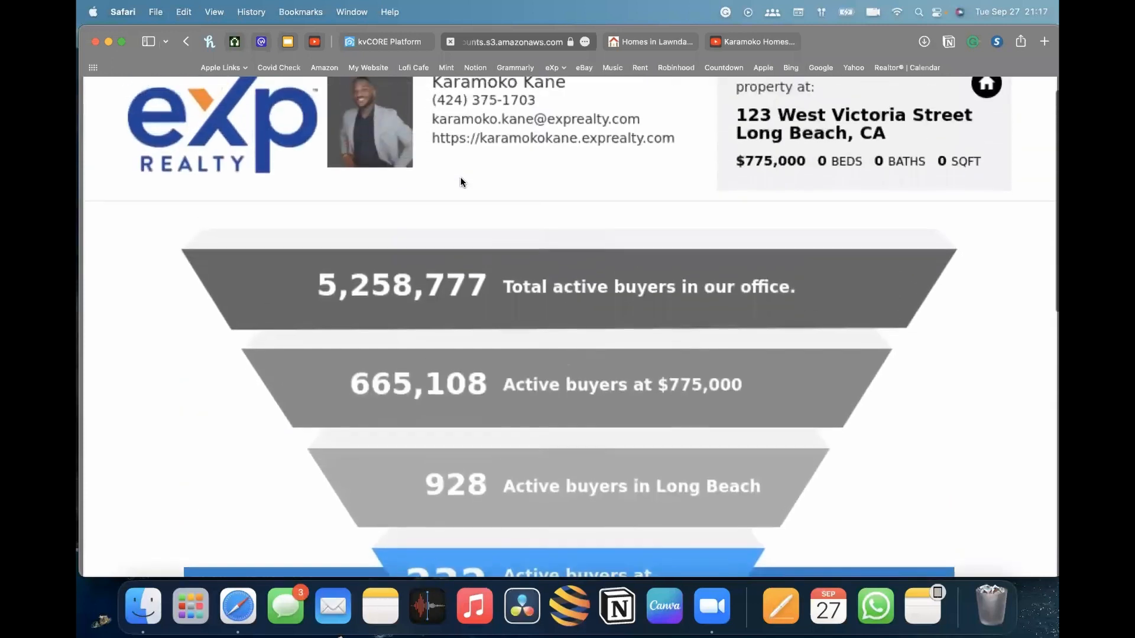
scroll(461, 181, "down", 2)
scroll(461, 181, "down", 3)
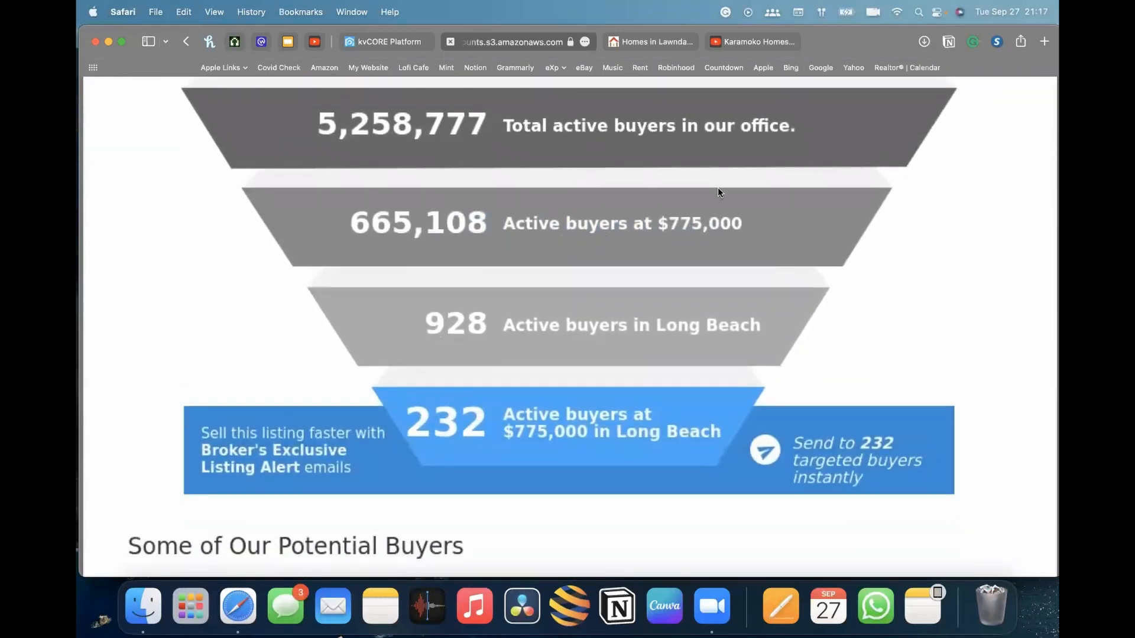
scroll(652, 235, "down", 2)
scroll(652, 235, "up", 2)
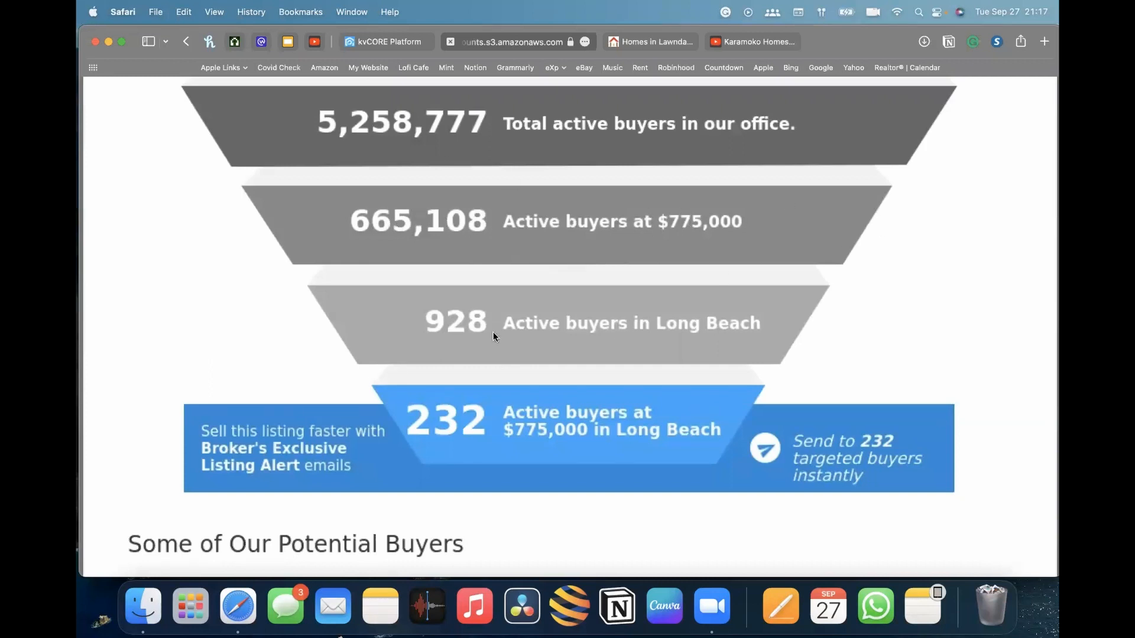
scroll(471, 325, "down", 3)
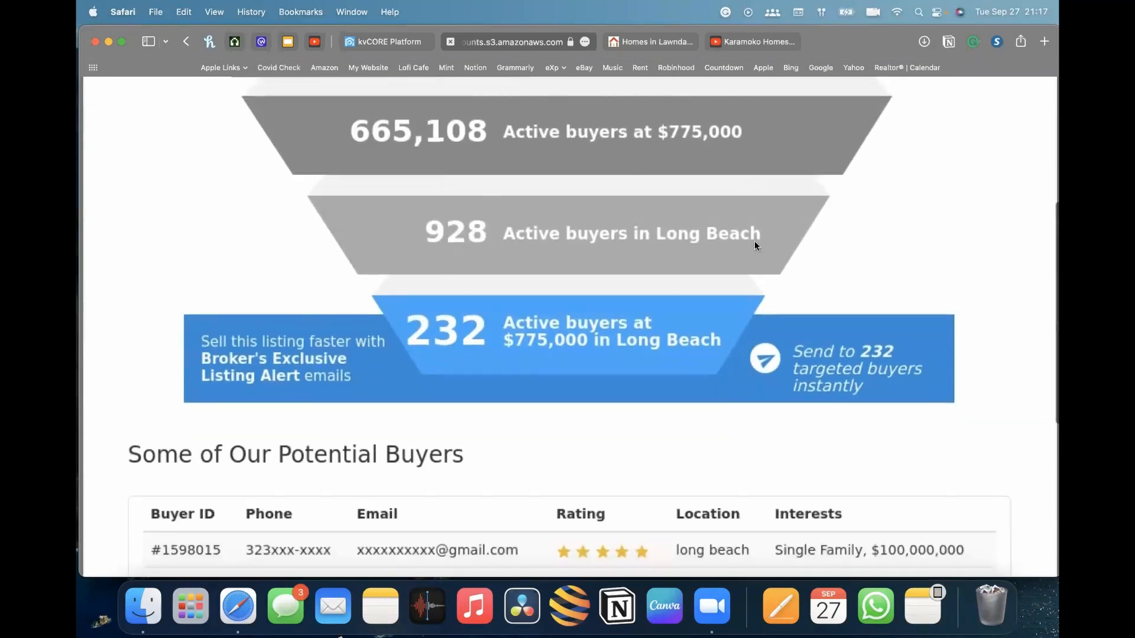
scroll(709, 245, "down", 3)
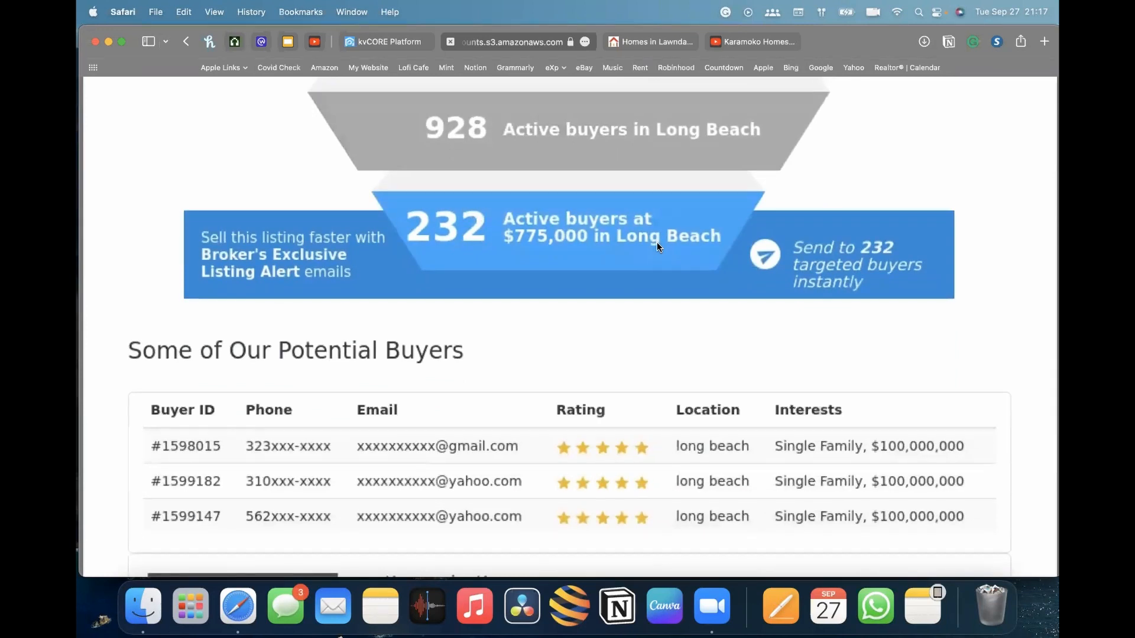
scroll(632, 269, "down", 7)
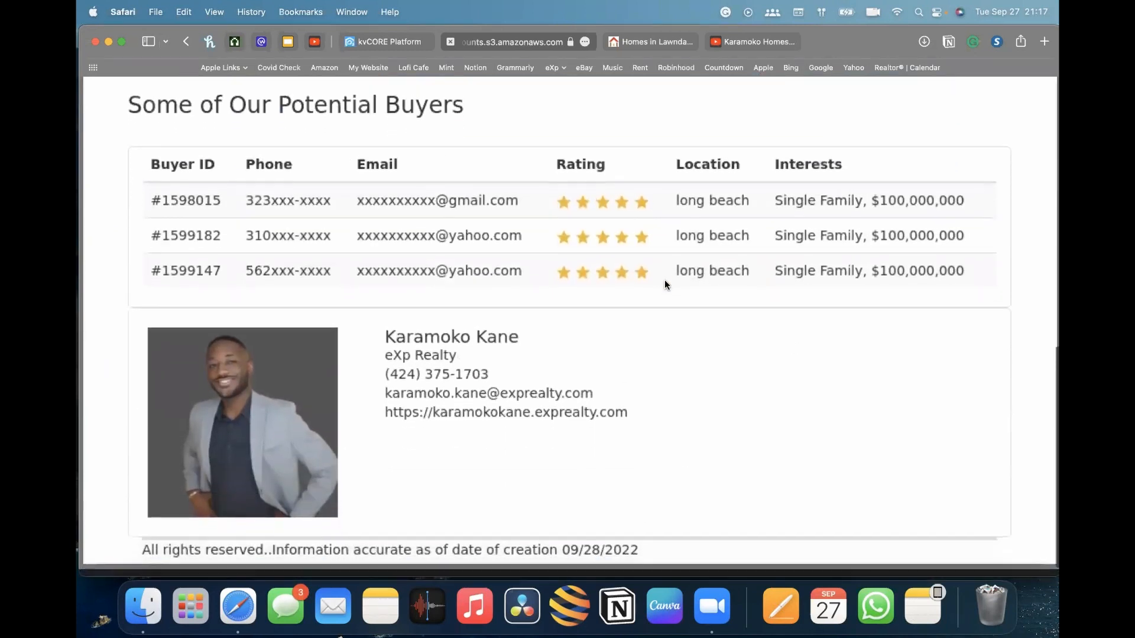
scroll(664, 279, "up", 5)
scroll(664, 285, "up", 3)
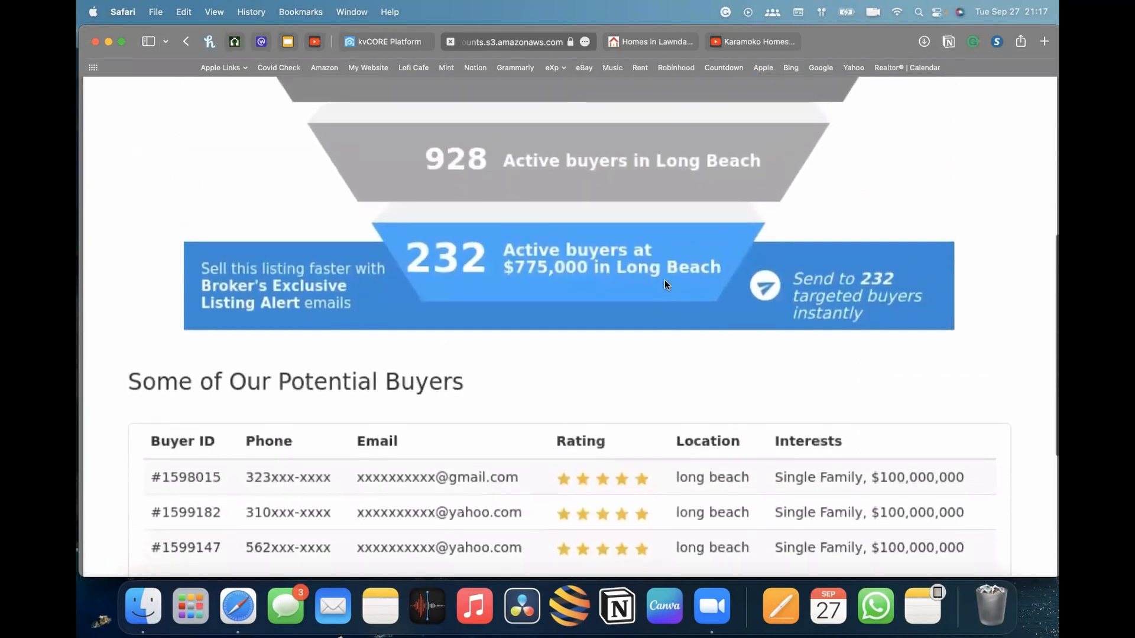
scroll(665, 283, "down", 1)
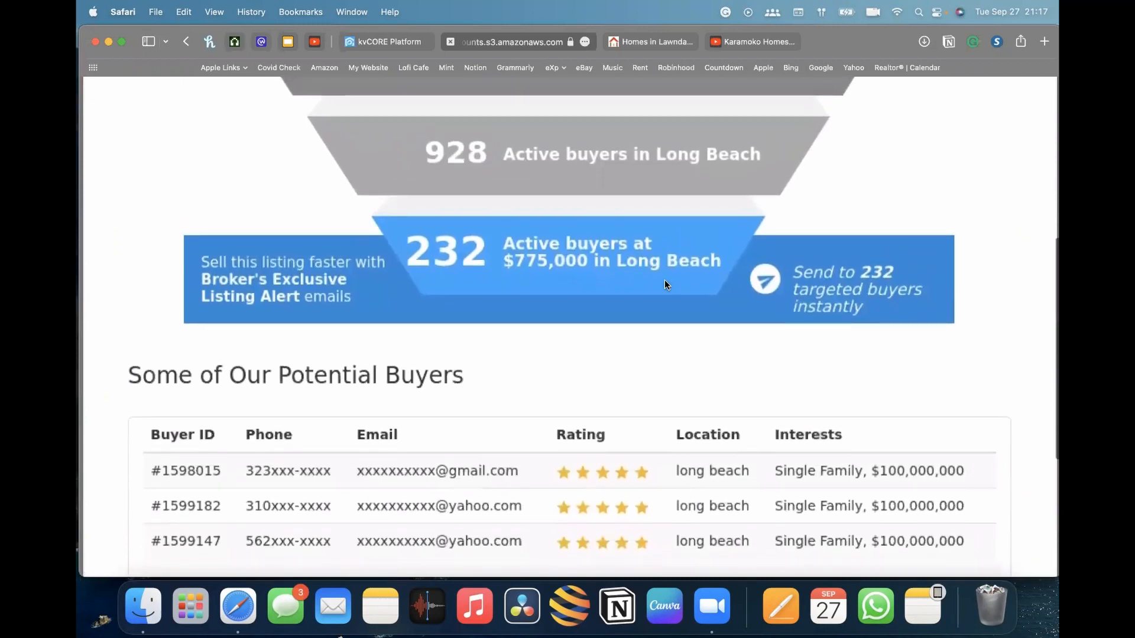
scroll(822, 290, "down", 6)
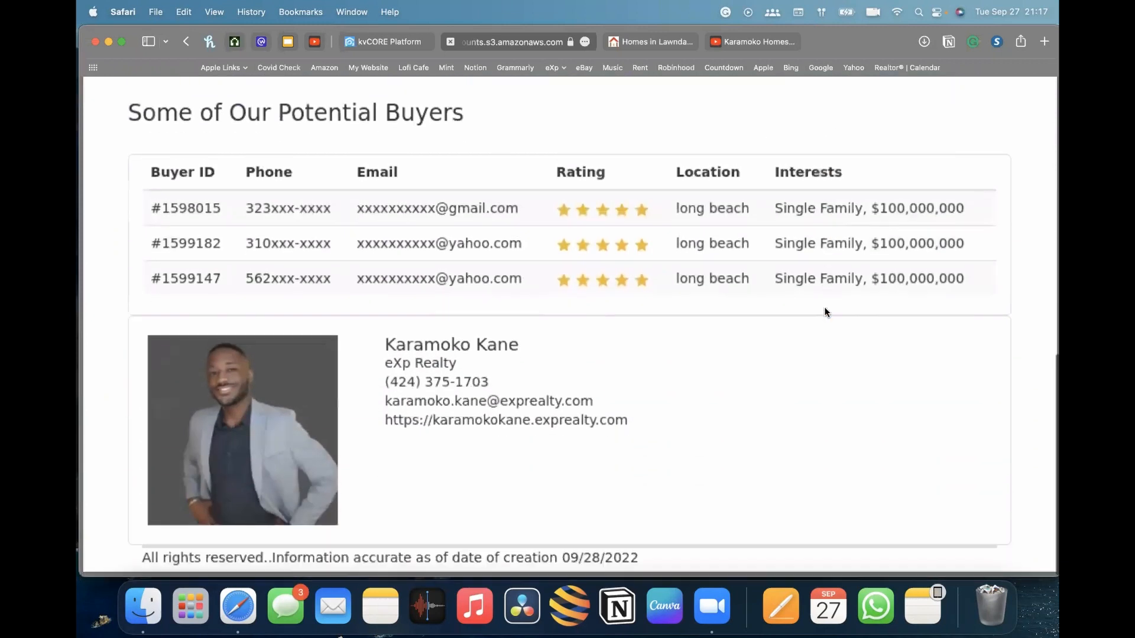
scroll(824, 306, "up", 4)
scroll(824, 310, "up", 5)
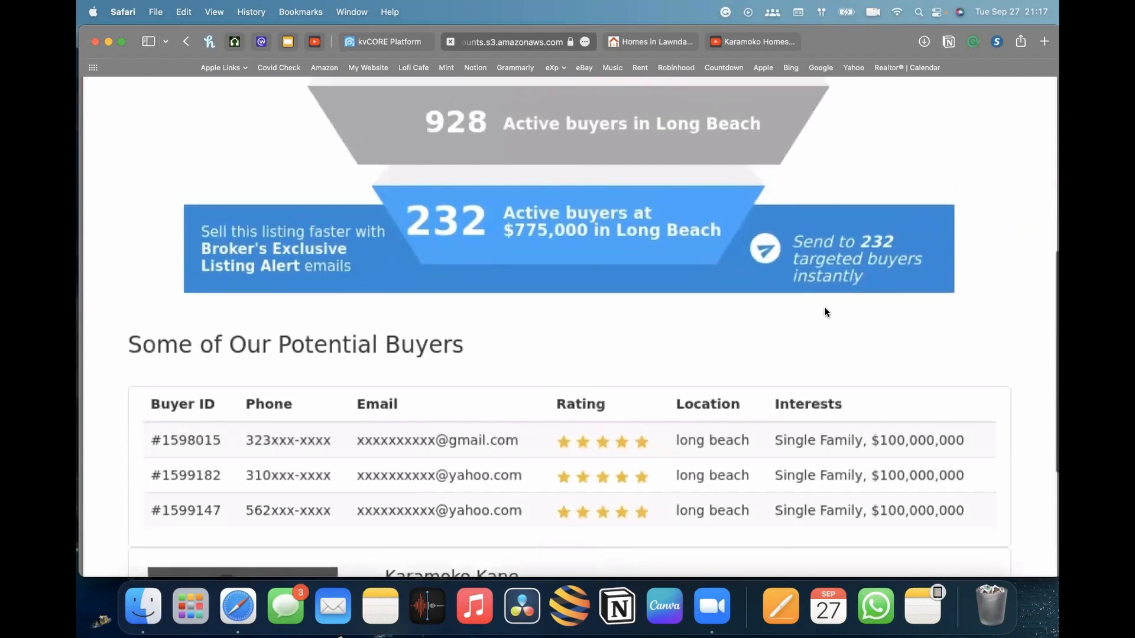
scroll(826, 312, "up", 6)
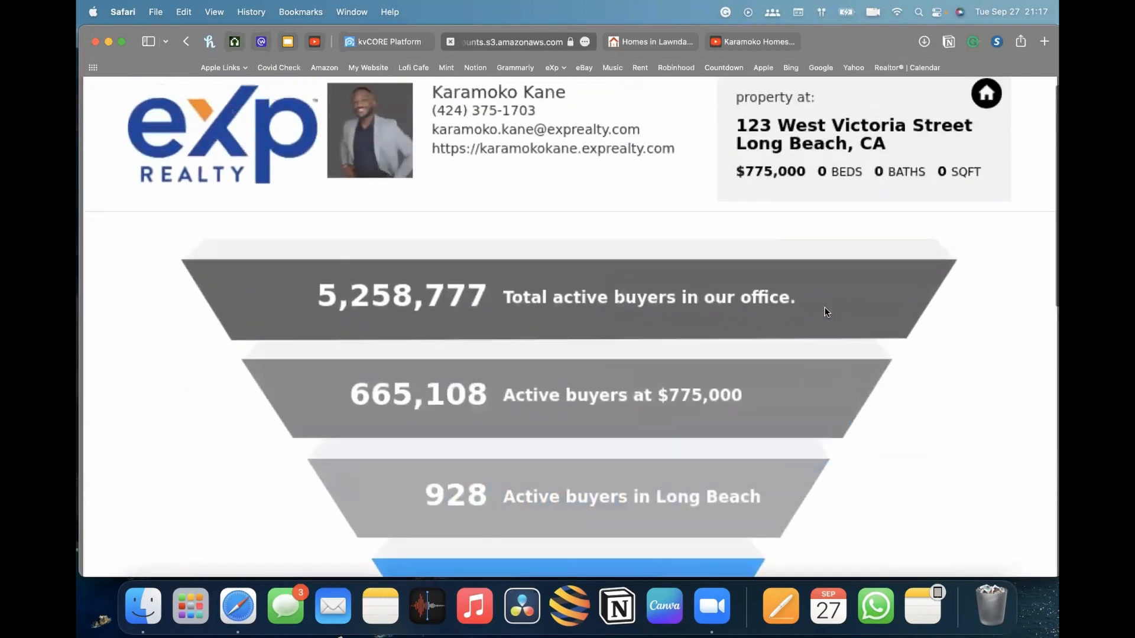
scroll(825, 312, "down", 14)
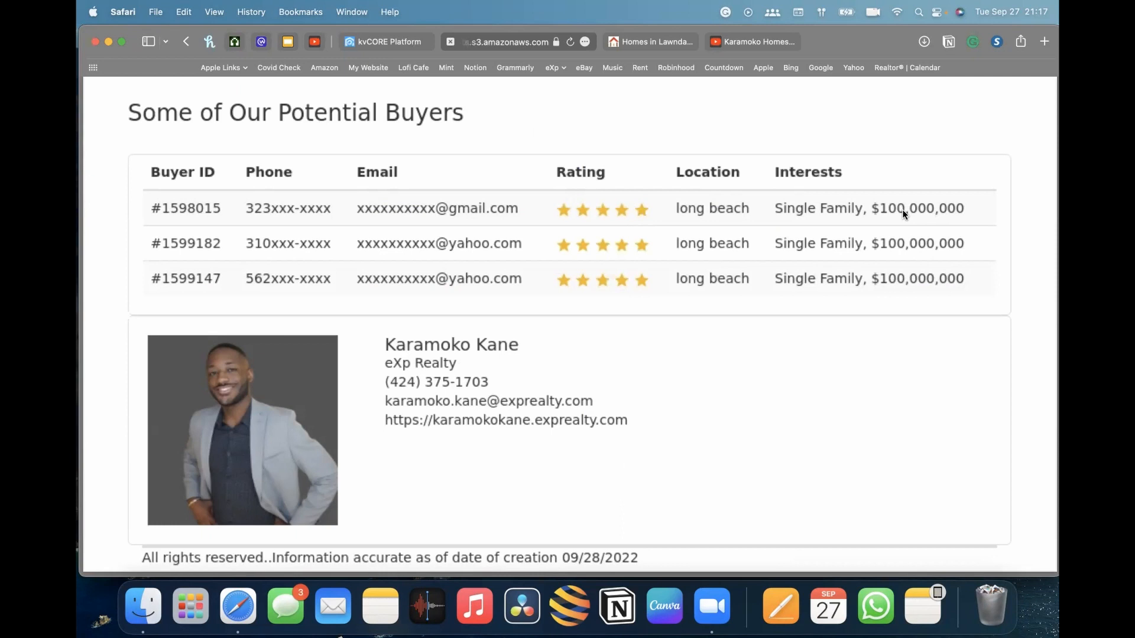
scroll(881, 254, "up", 5)
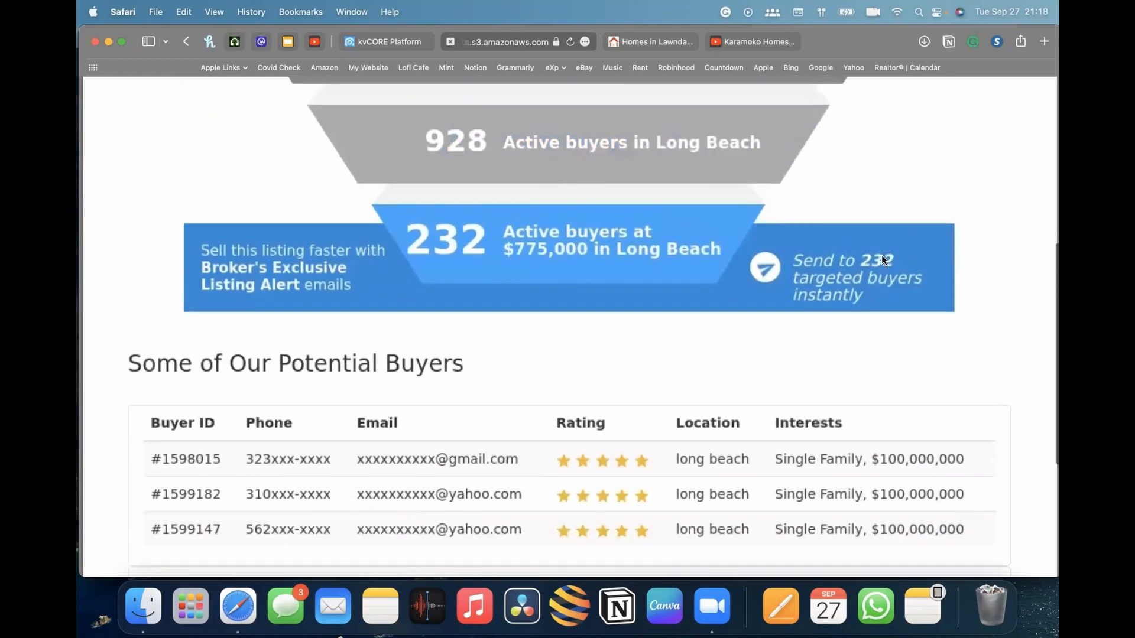
scroll(881, 254, "down", 4)
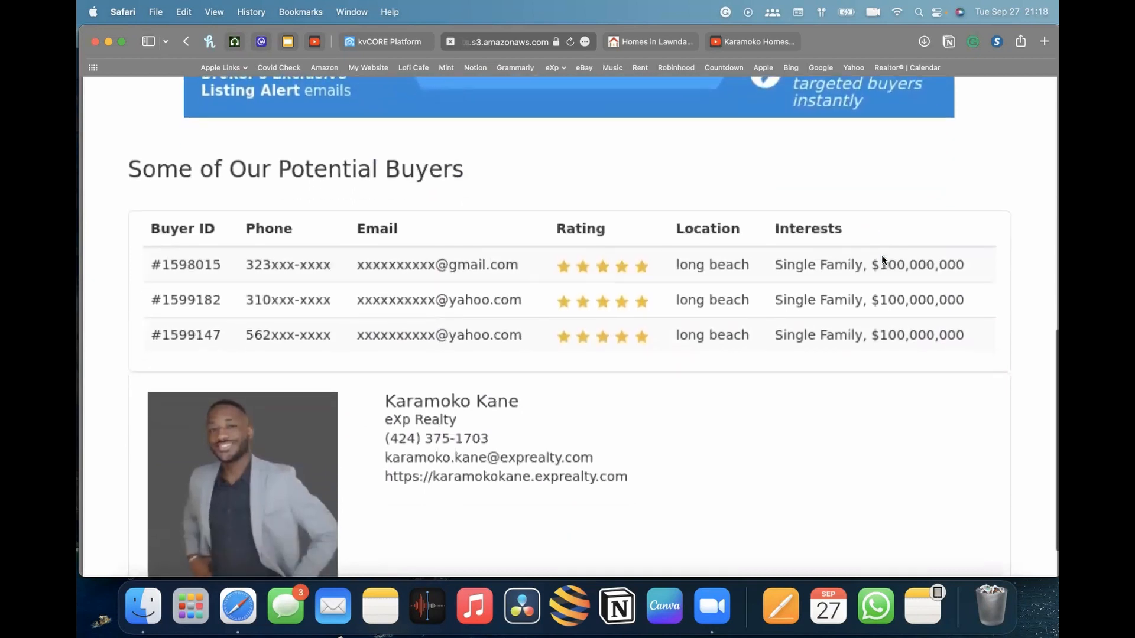
scroll(868, 278, "down", 1)
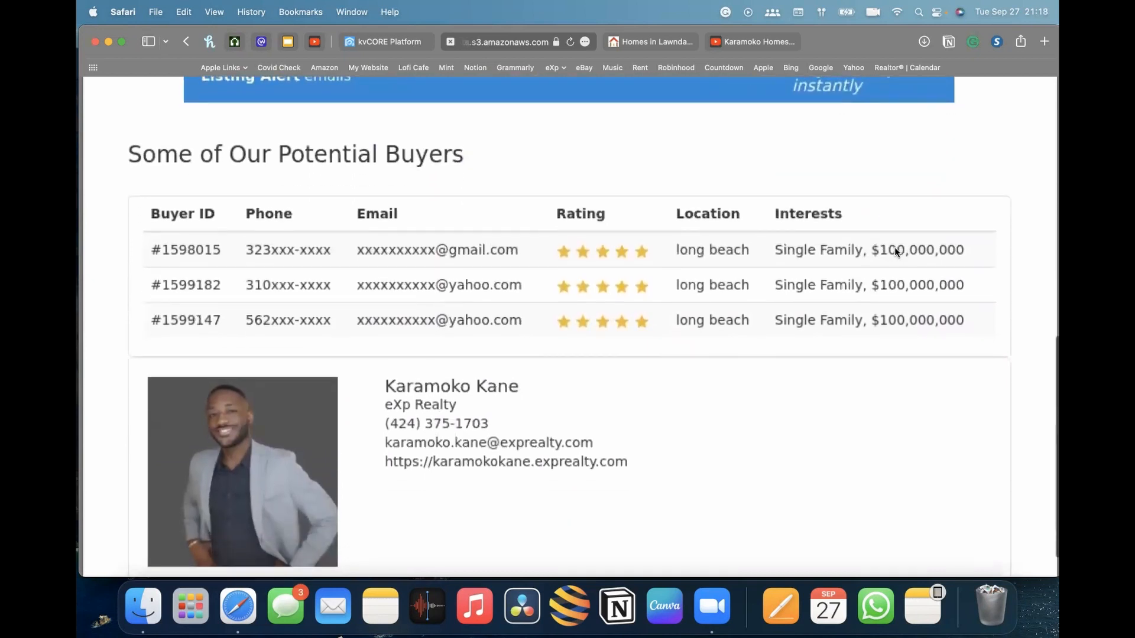
scroll(804, 207, "up", 2)
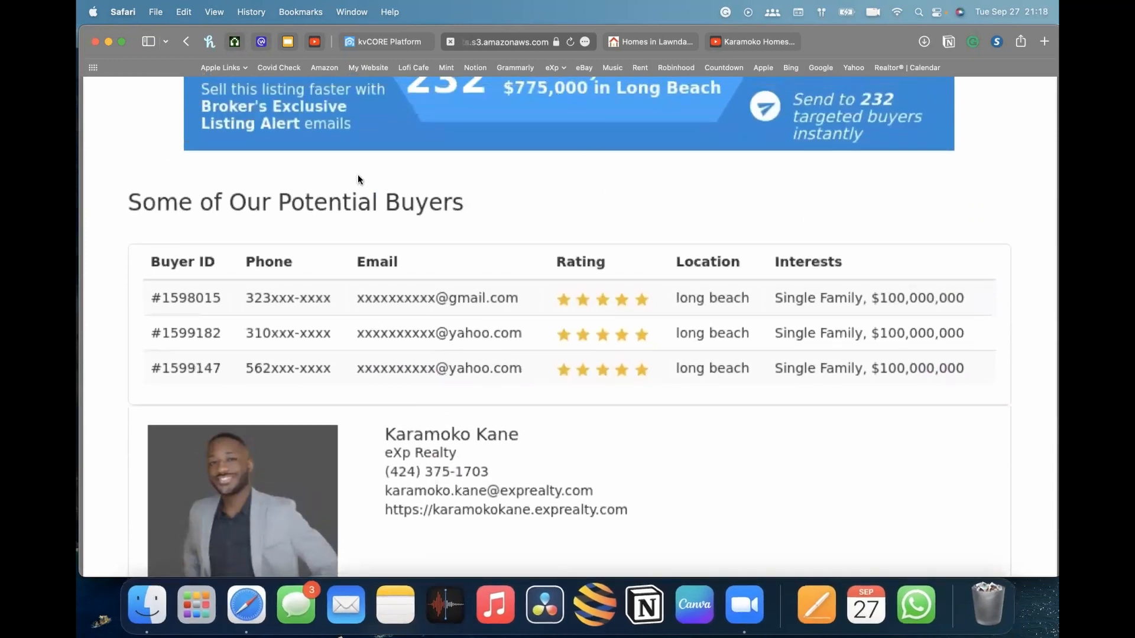
scroll(658, 201, "up", 4)
scroll(423, 118, "up", 15)
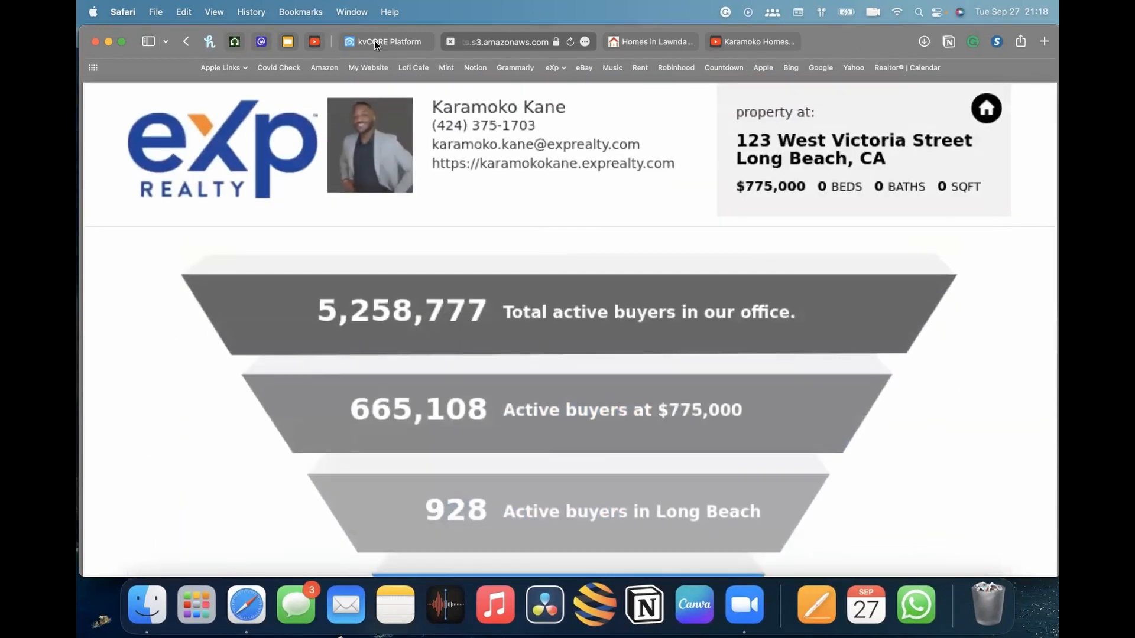
Scroll the Pitch Sheet once more and close its tab to return to the manual listing page
scroll(641, 290, "down", 8)
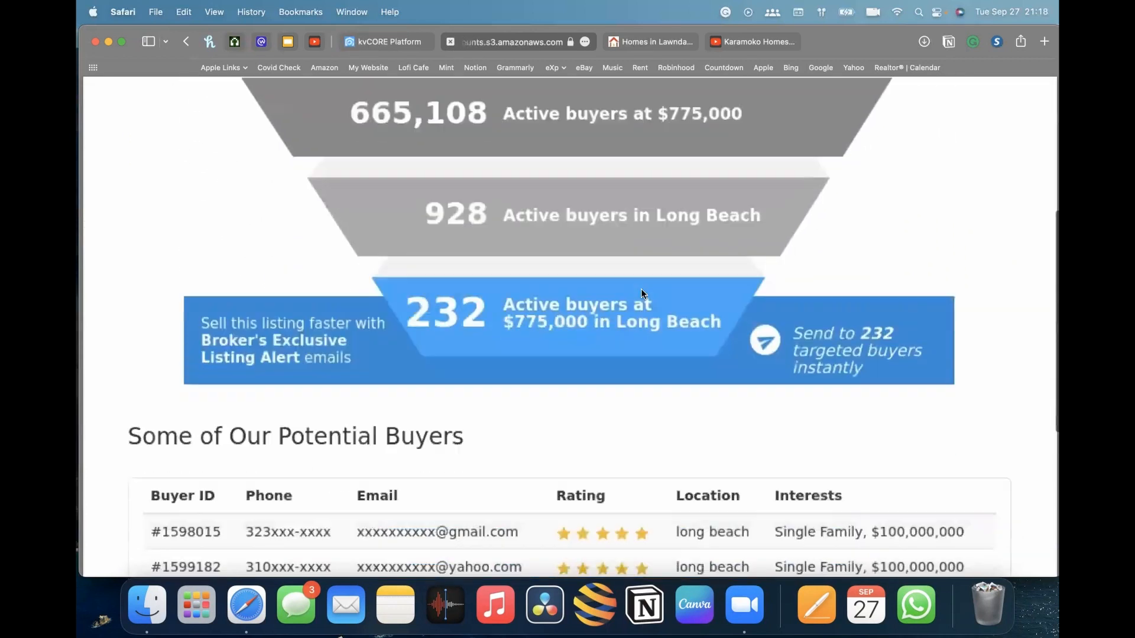
scroll(615, 223, "up", 4)
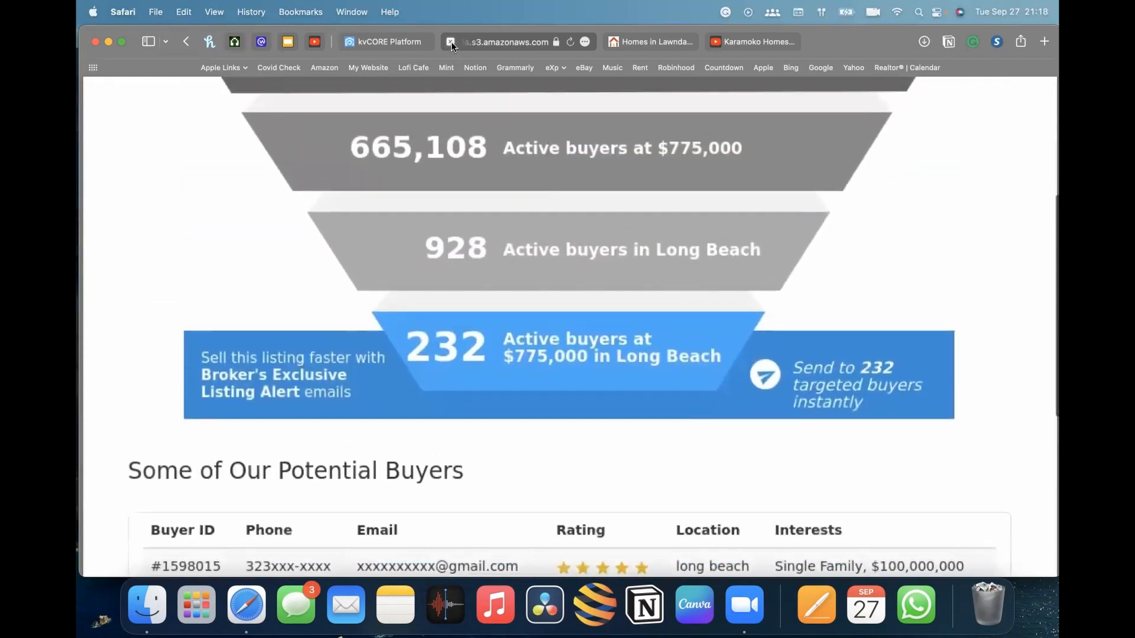
left_click(450, 41)
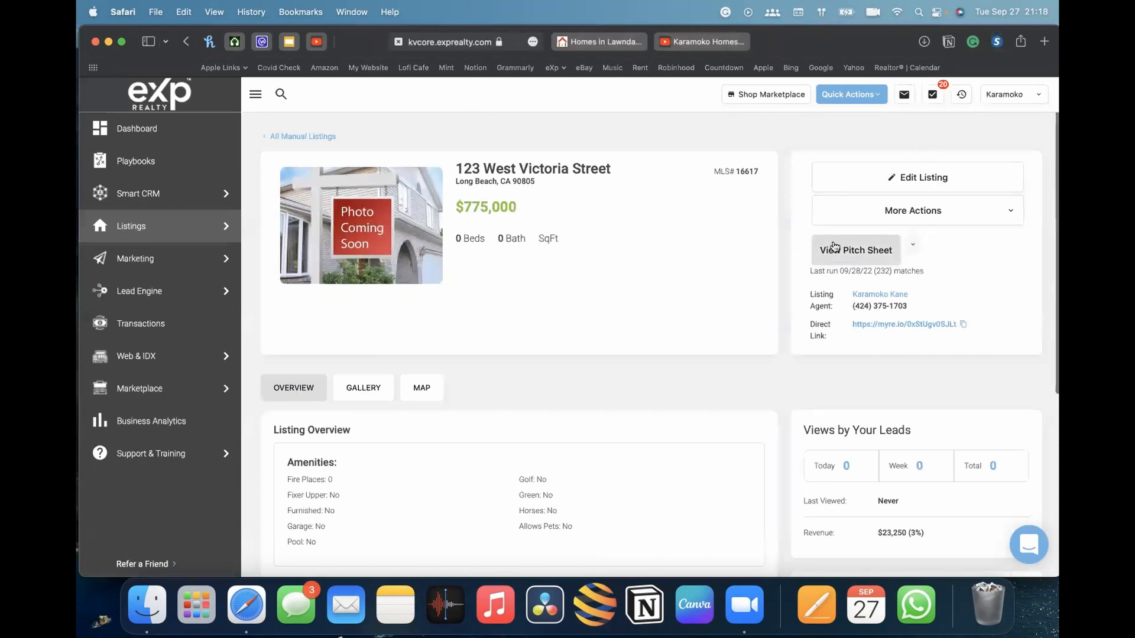
Inspect the listing's Pitch Sheet options menu, dismiss it, and scroll through the listing details page
left_click_drag(834, 271, 889, 270)
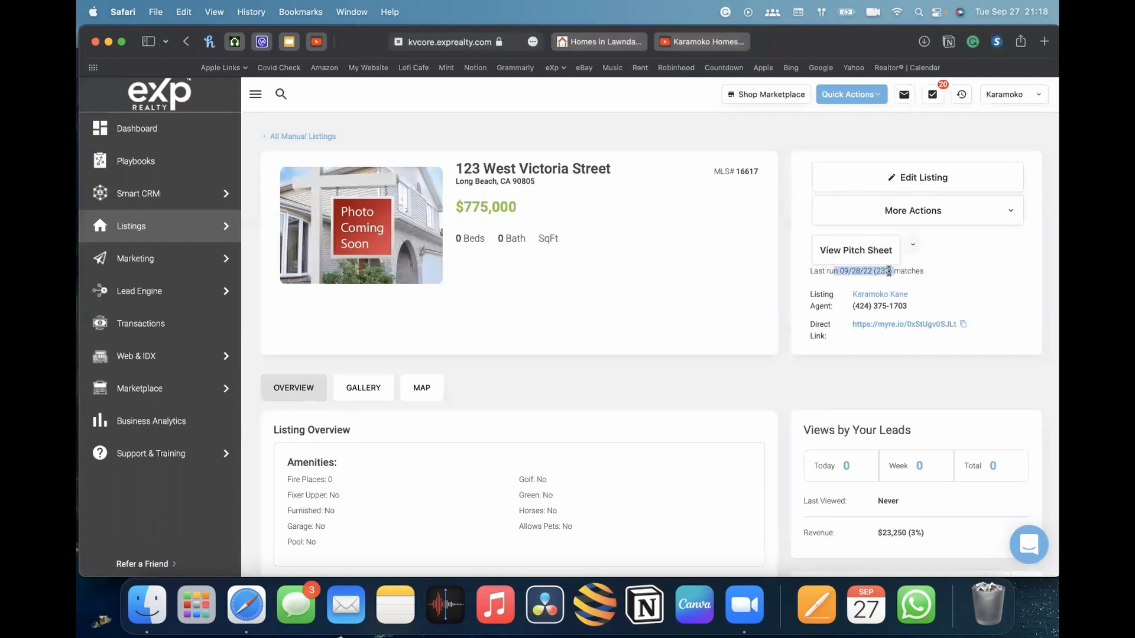
left_click(902, 272)
left_click(913, 248)
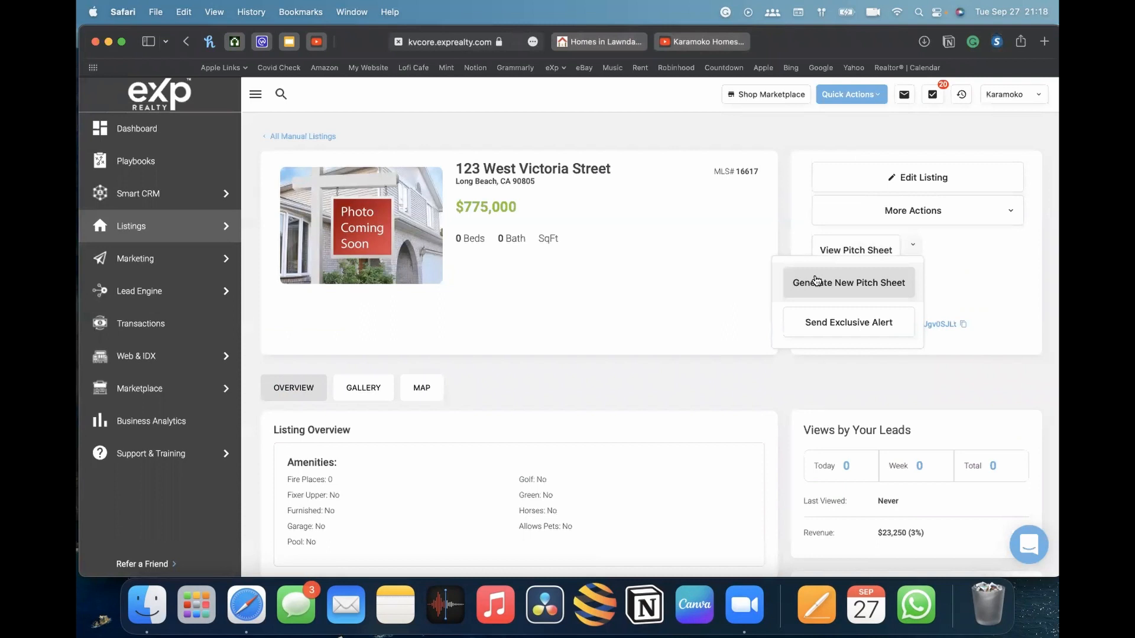
left_click(722, 255)
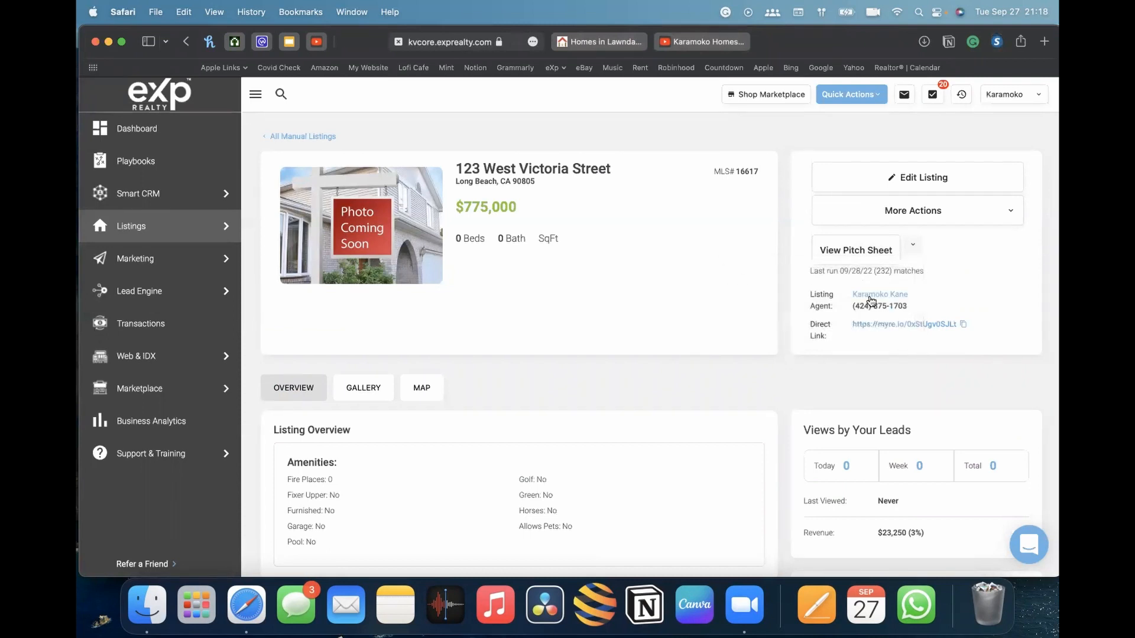
scroll(632, 253, "down", 1)
scroll(630, 248, "down", 5)
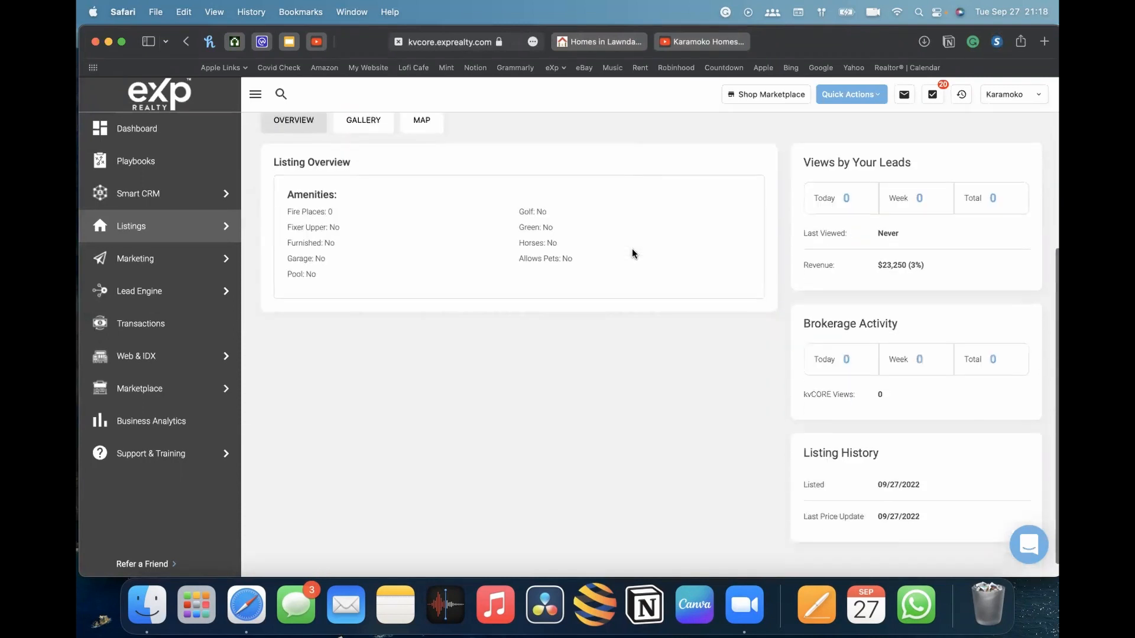
scroll(633, 248, "up", 6)
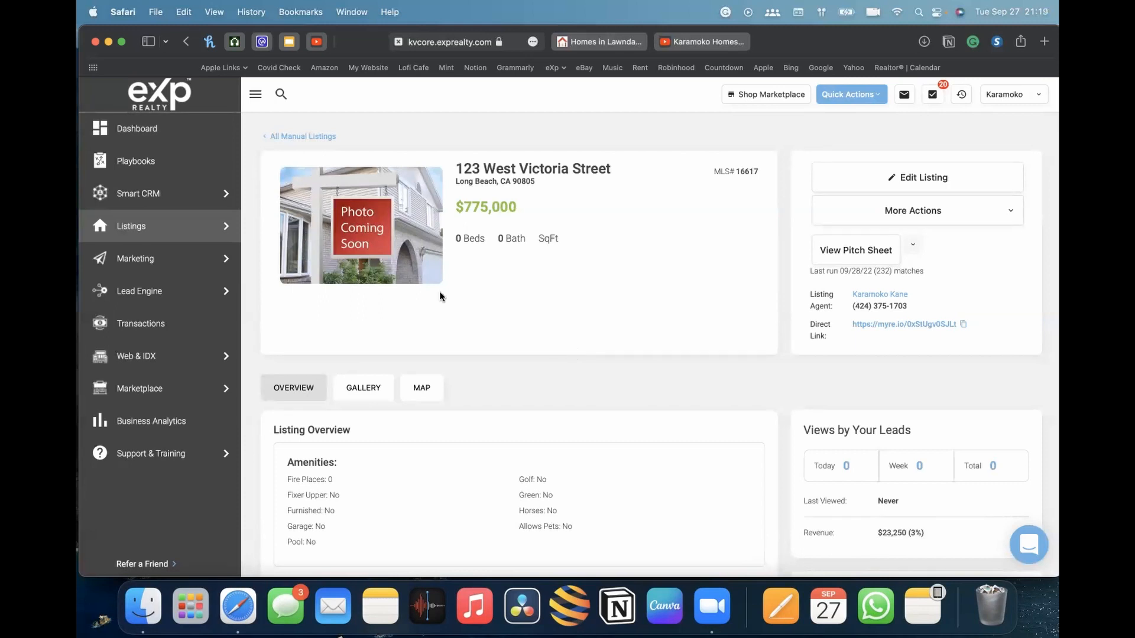
Switch to the Karamoko Homes YouTube channel tab and browse its uploads and playlists
left_click(712, 43)
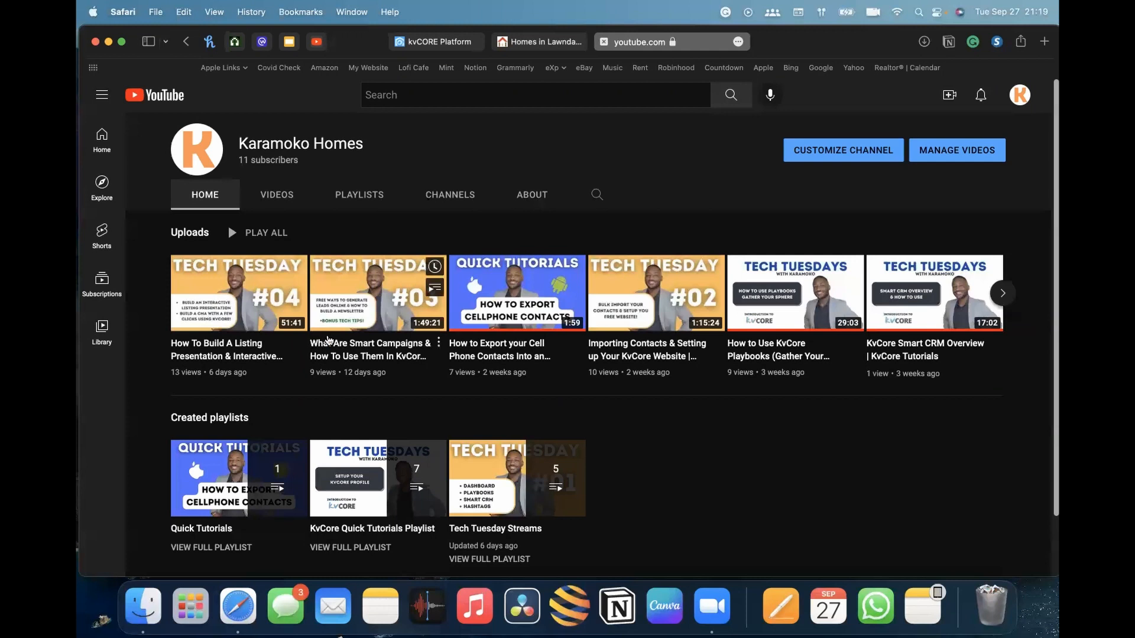
scroll(765, 418, "down", 1)
scroll(765, 417, "up", 1)
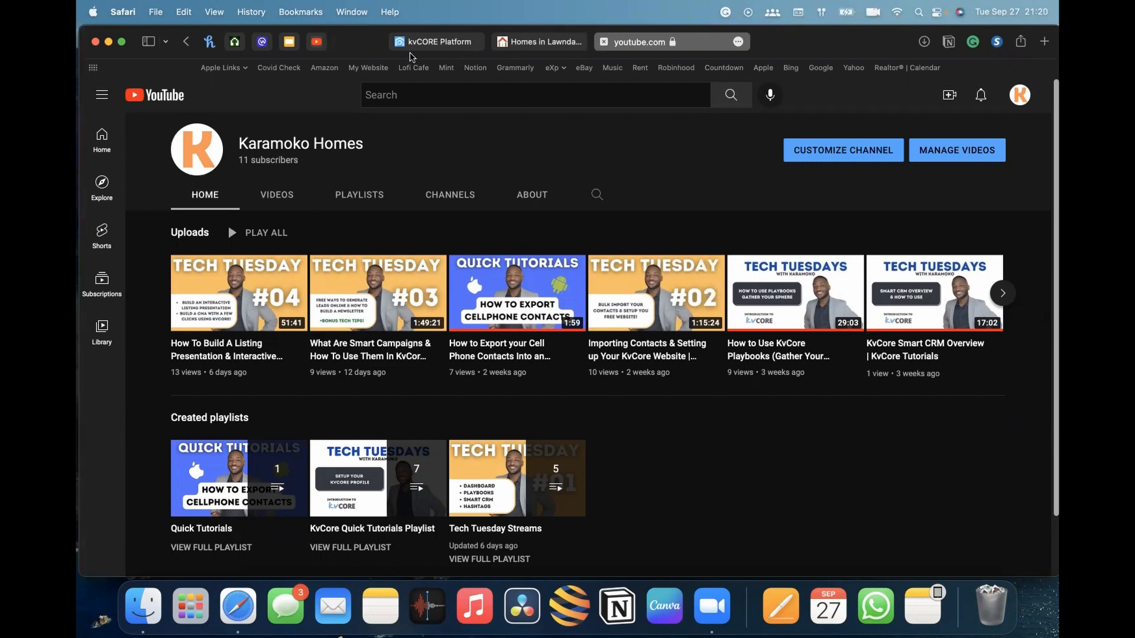
mouse_move(599, 291)
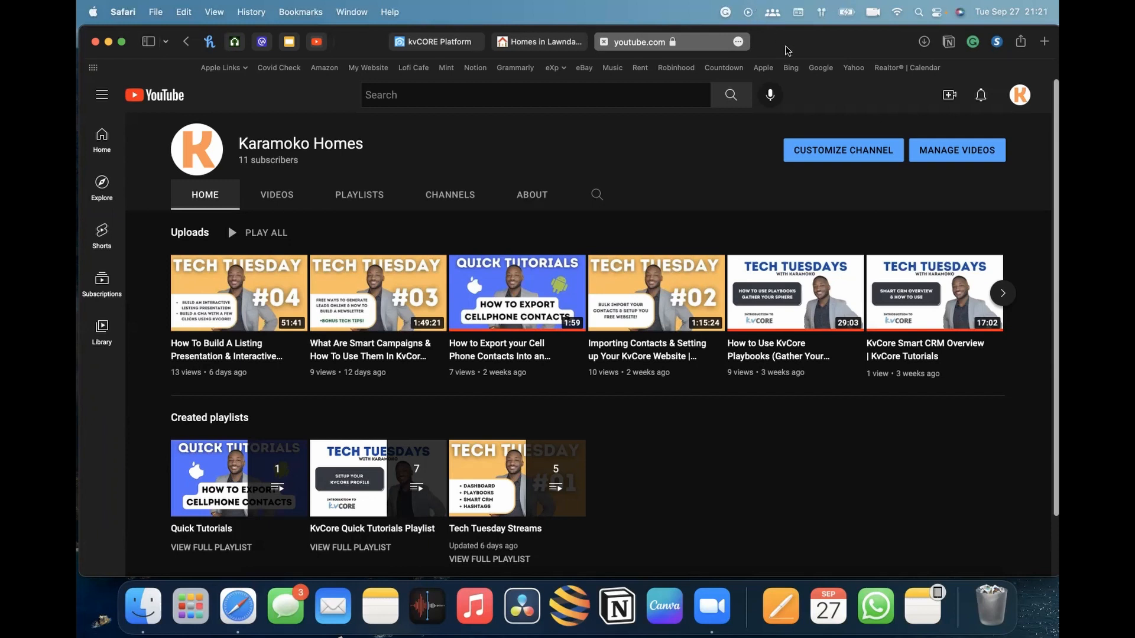
left_click_drag(788, 44, 777, 43)
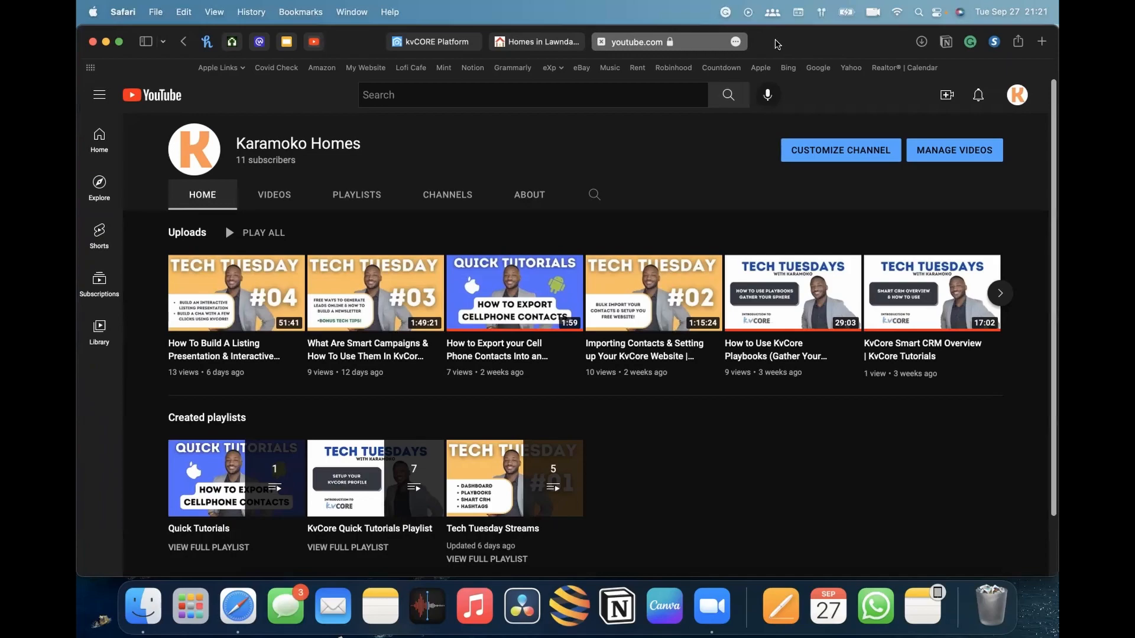
key("super+t")
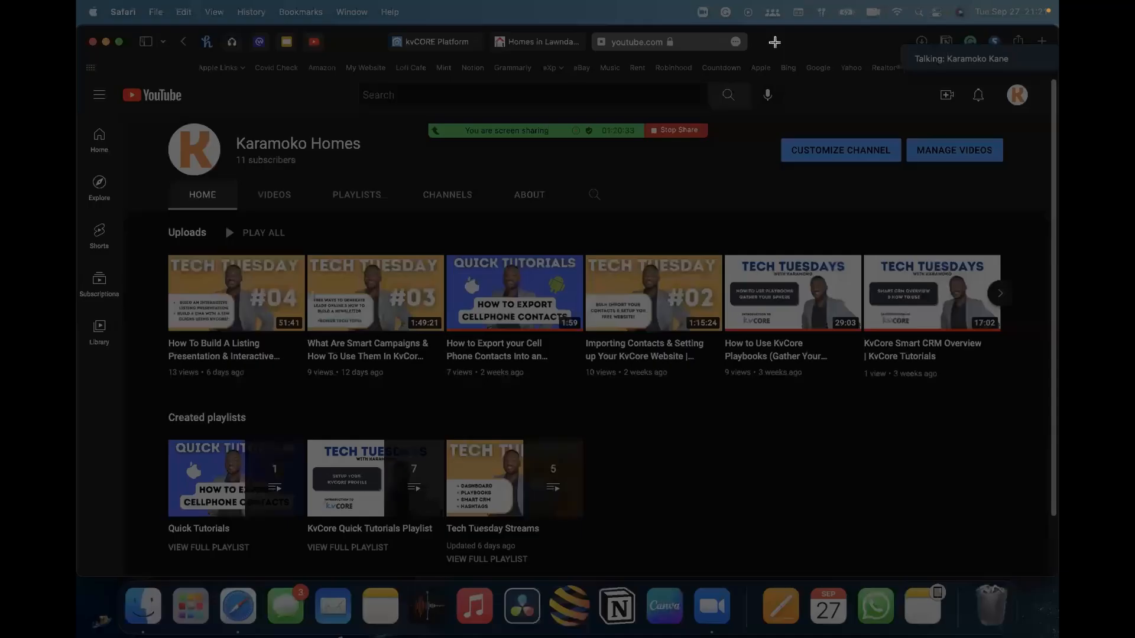
left_click(776, 41)
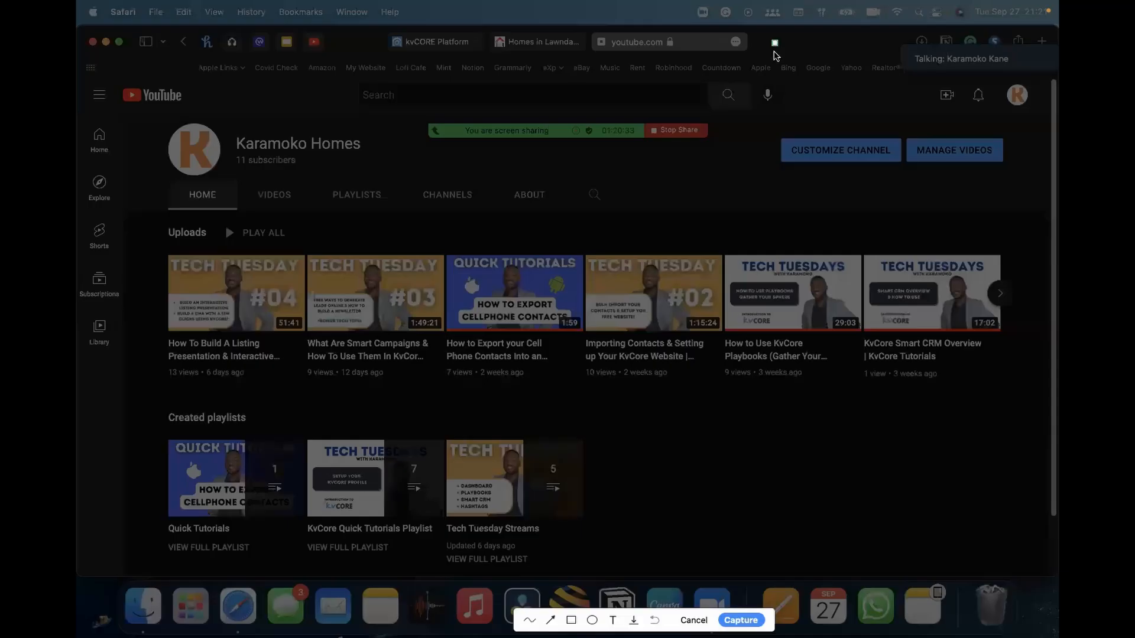
left_click(701, 620)
Open a new browser tab and go to the agent's personal website domain
left_click(707, 42)
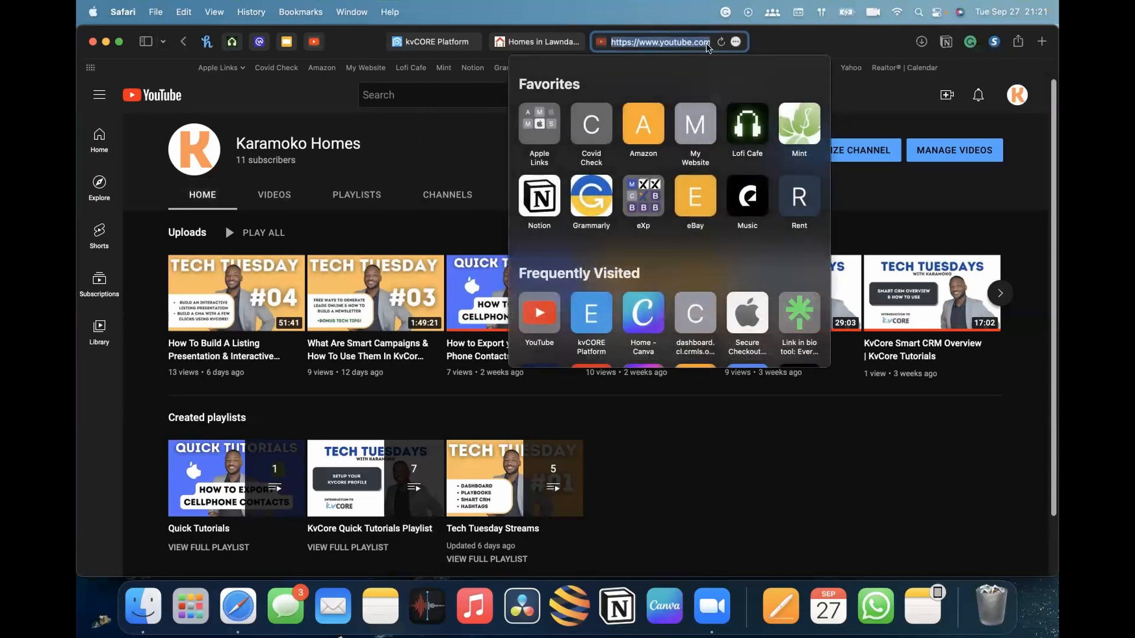
key("super+t")
type("karamokokane.com")
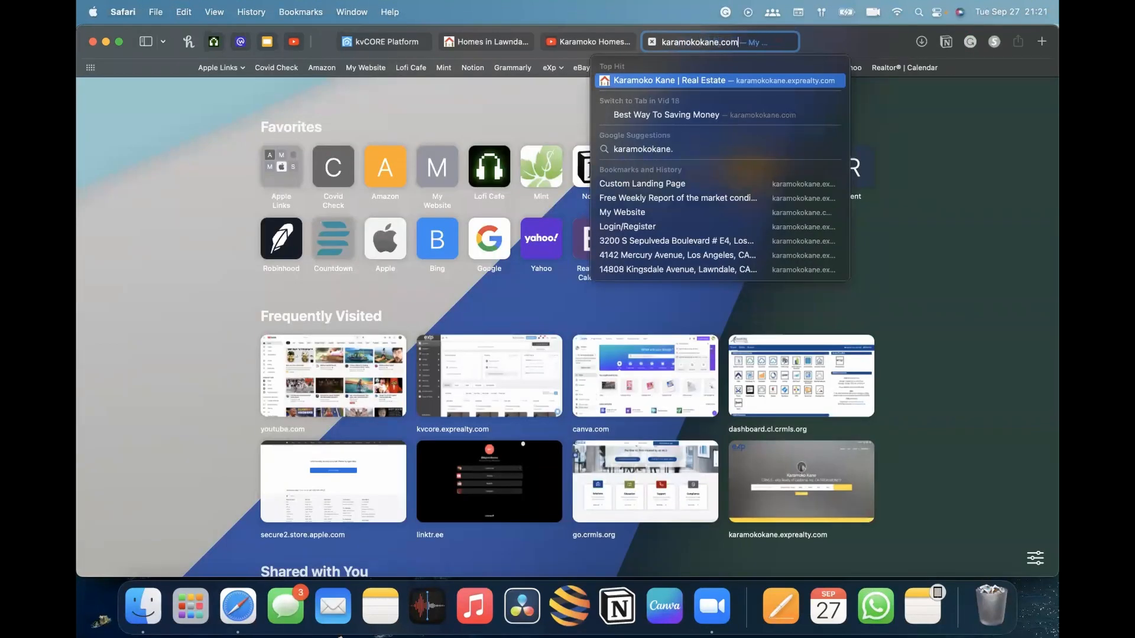
key("Return")
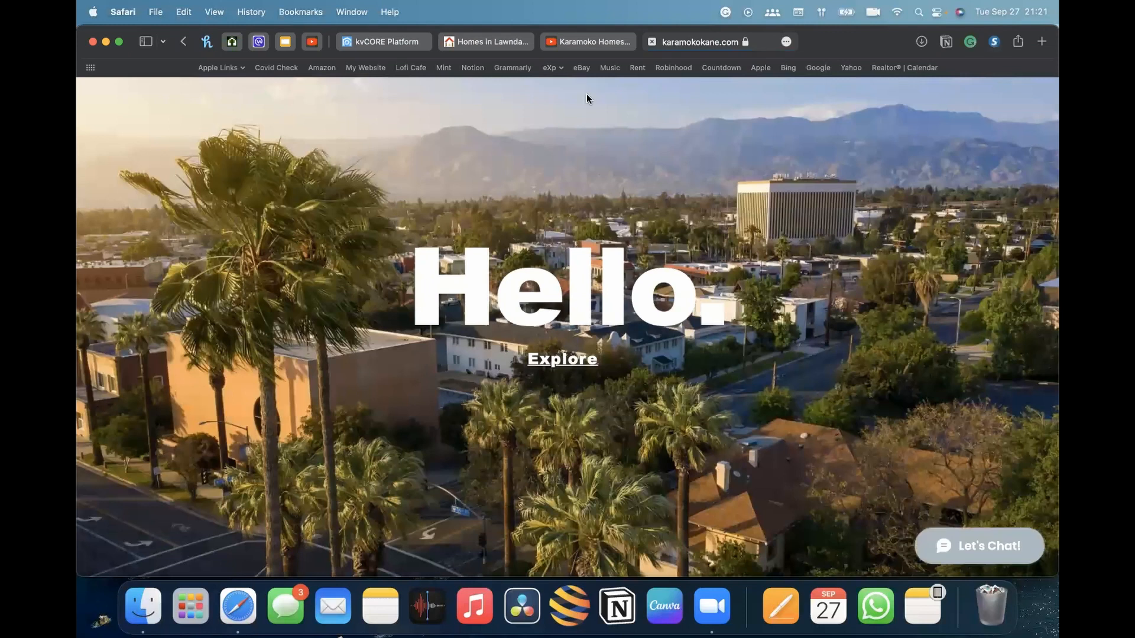
Explore the personal website's home page down to its Get Started section
left_click(565, 356)
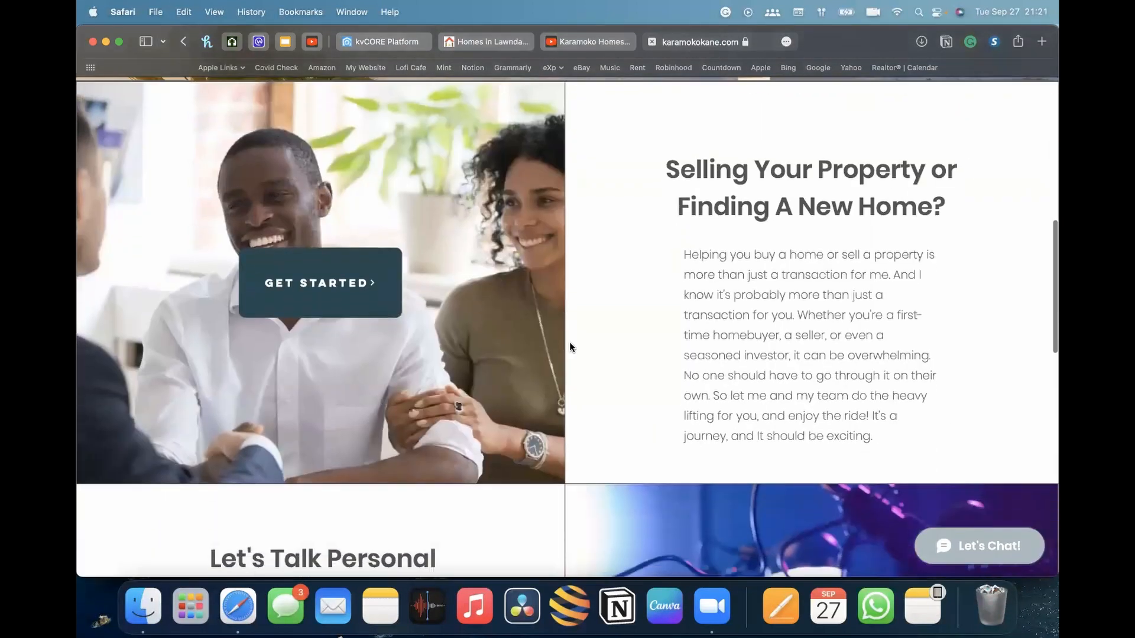
scroll(658, 241, "up", 1)
scroll(658, 236, "up", 3)
scroll(658, 236, "down", 3)
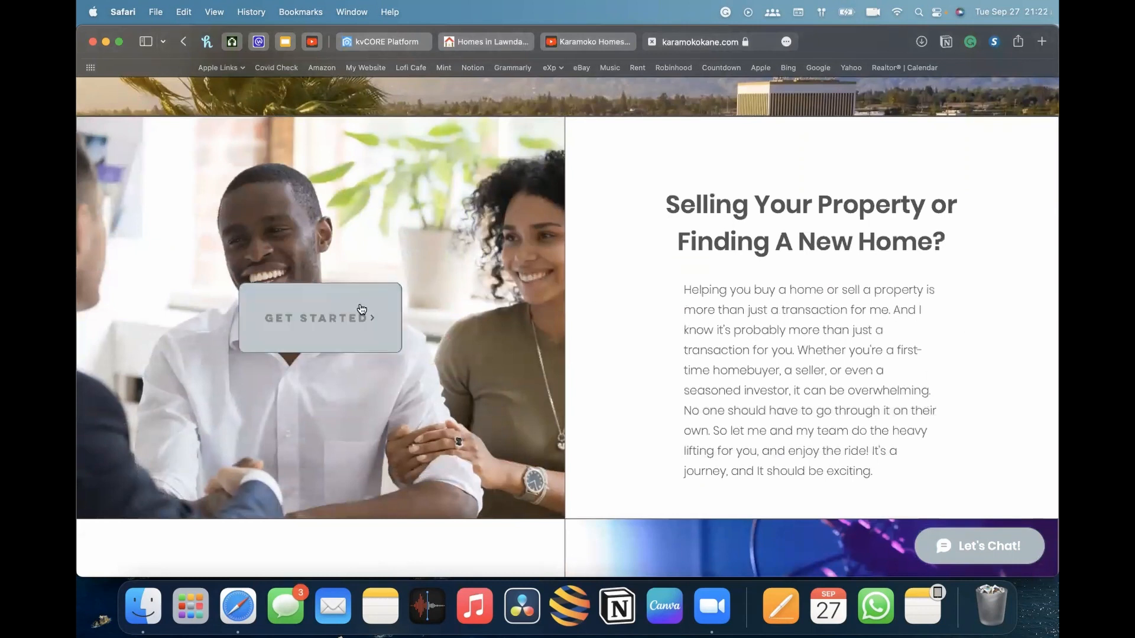
Follow Get Started to the agent's kvCORE IDX website and scroll through its home page
left_click(336, 312)
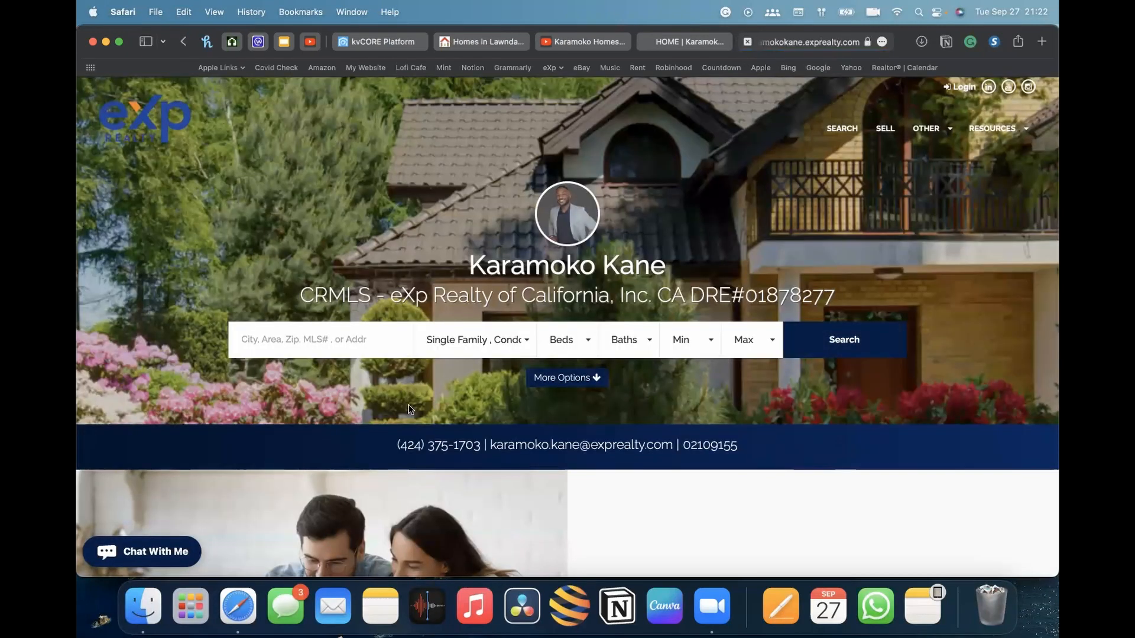
scroll(445, 384, "down", 5)
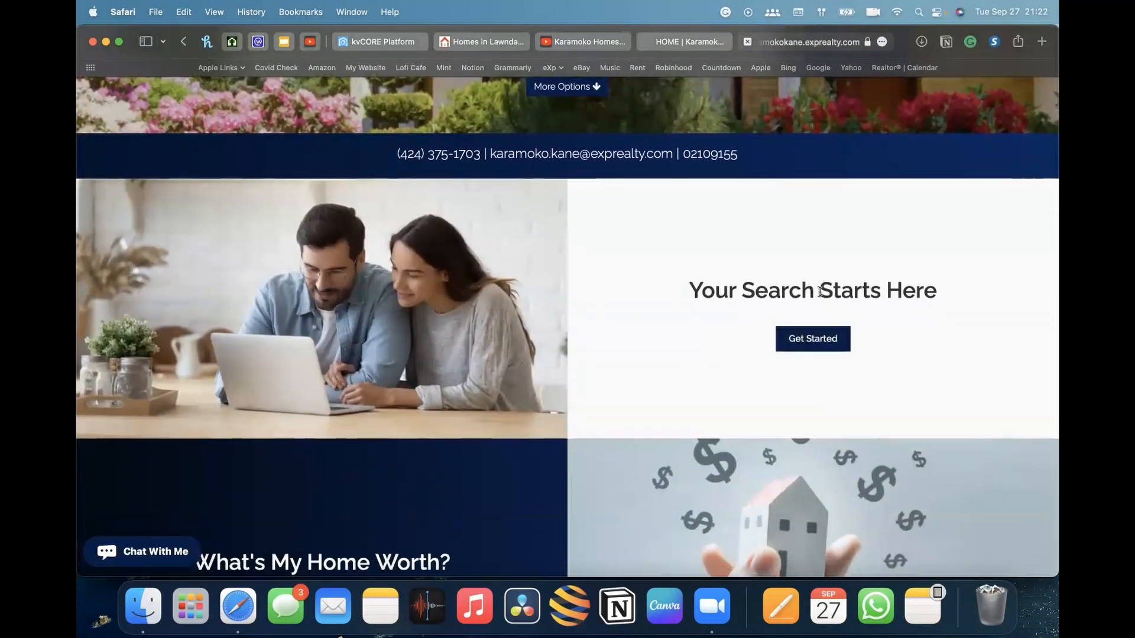
scroll(483, 376, "down", 3)
scroll(349, 398, "down", 6)
scroll(351, 396, "up", 12)
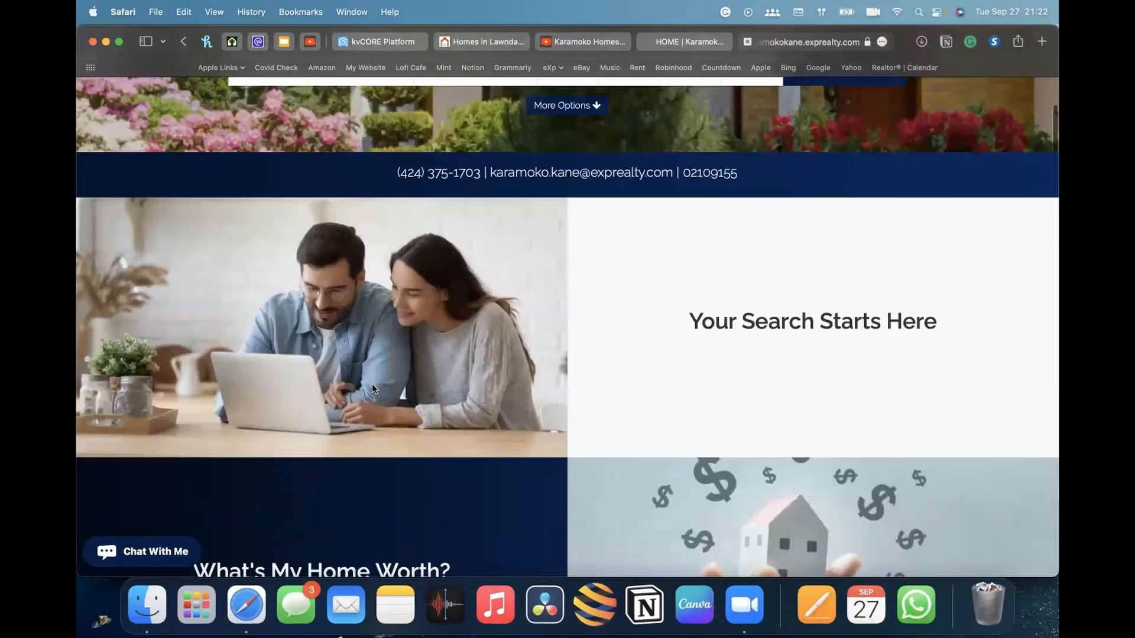
scroll(850, 89, "up", 1)
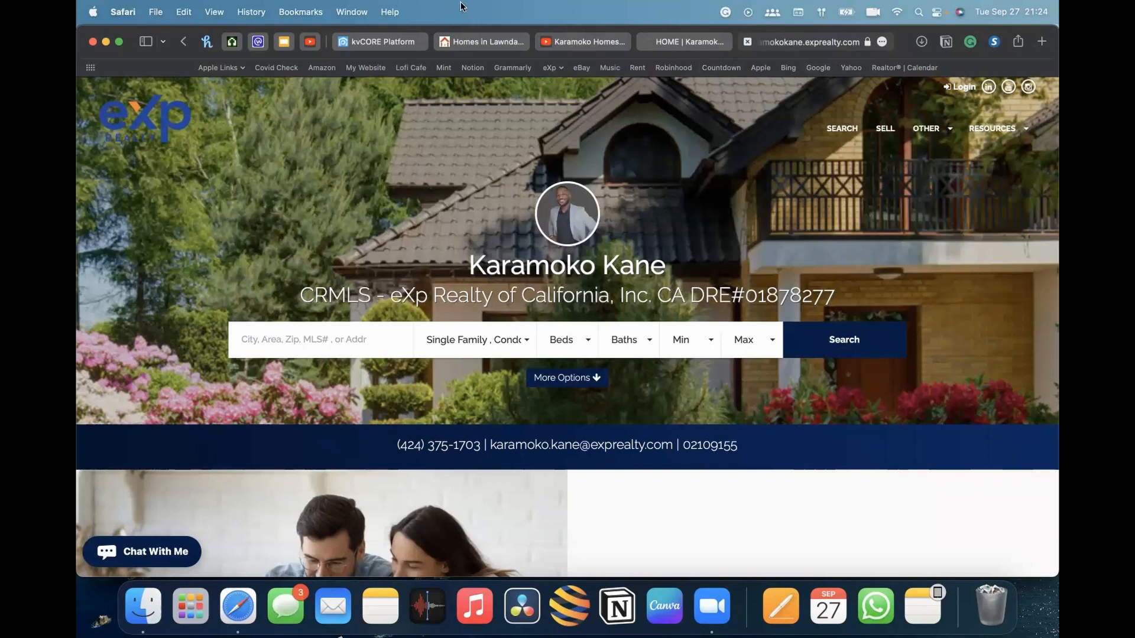
scroll(637, 290, "down", 1)
scroll(637, 290, "up", 2)
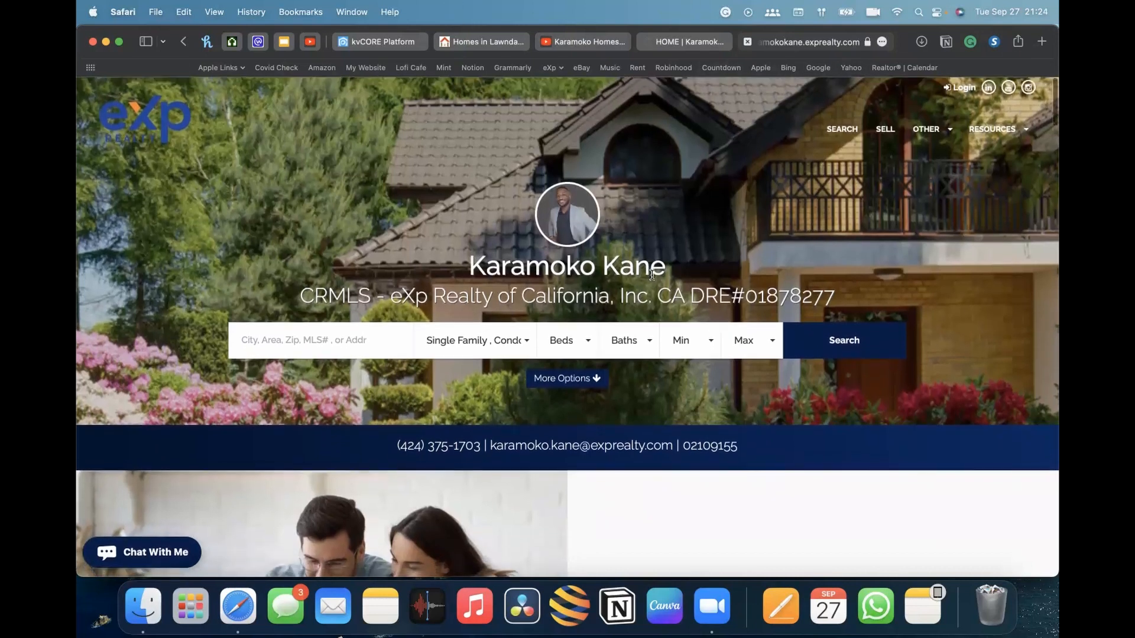
scroll(507, 296, "up", 2)
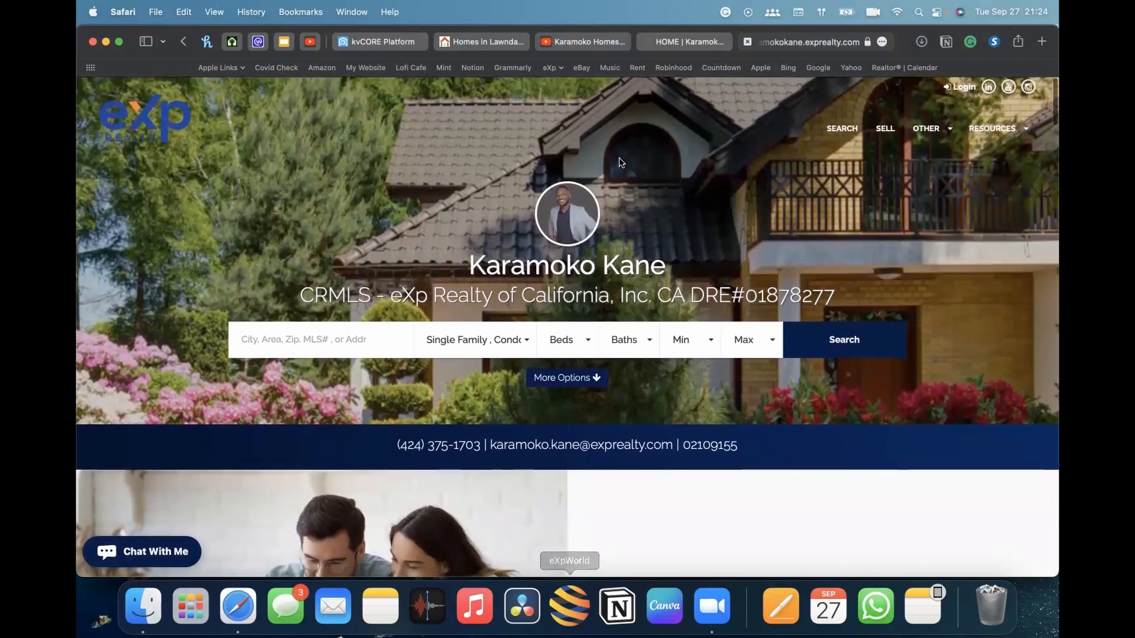